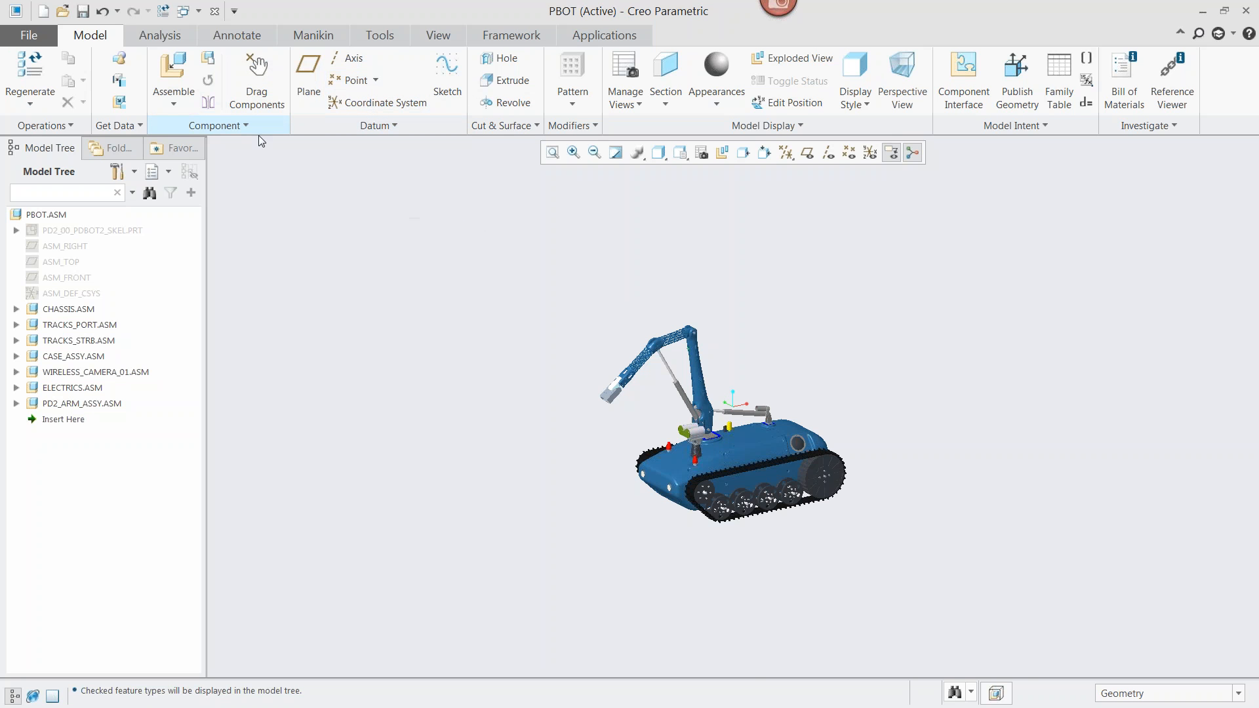
- Open the wireless camera subassembly WIRELESS_CAMERA_01.ASM from the robot assembly
scroll(468, 259, "down", 10)
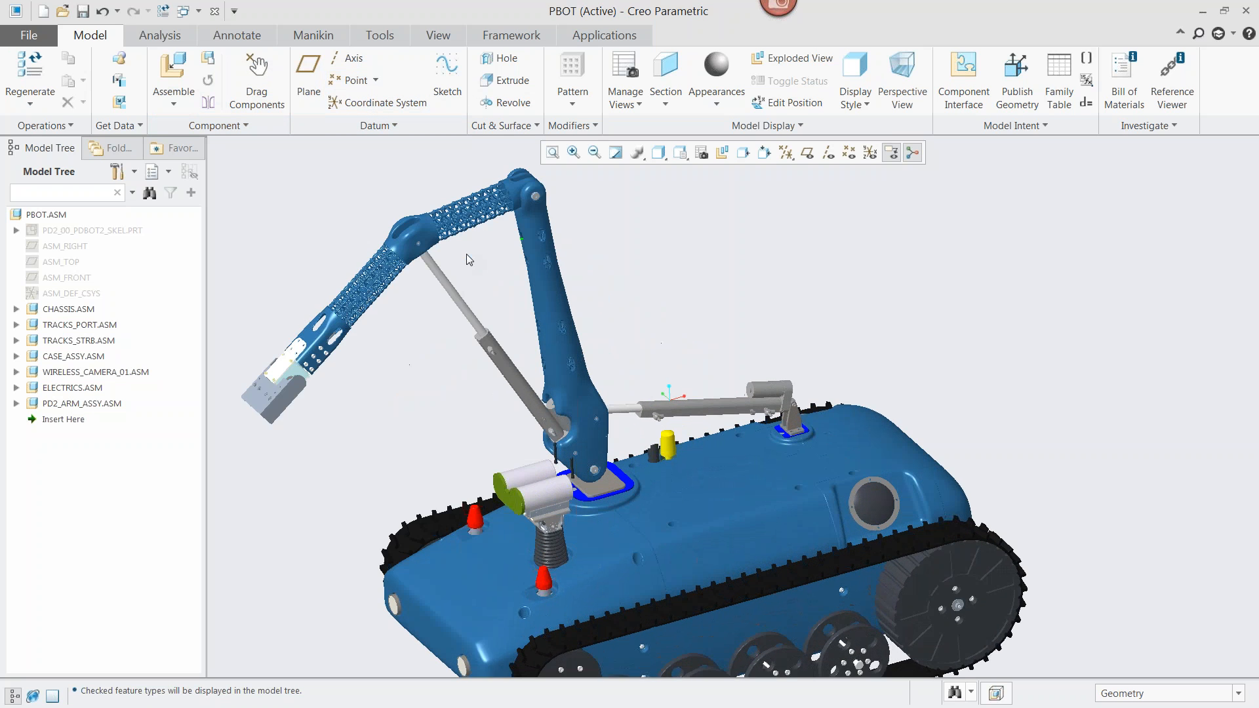
scroll(466, 254, "up", 2)
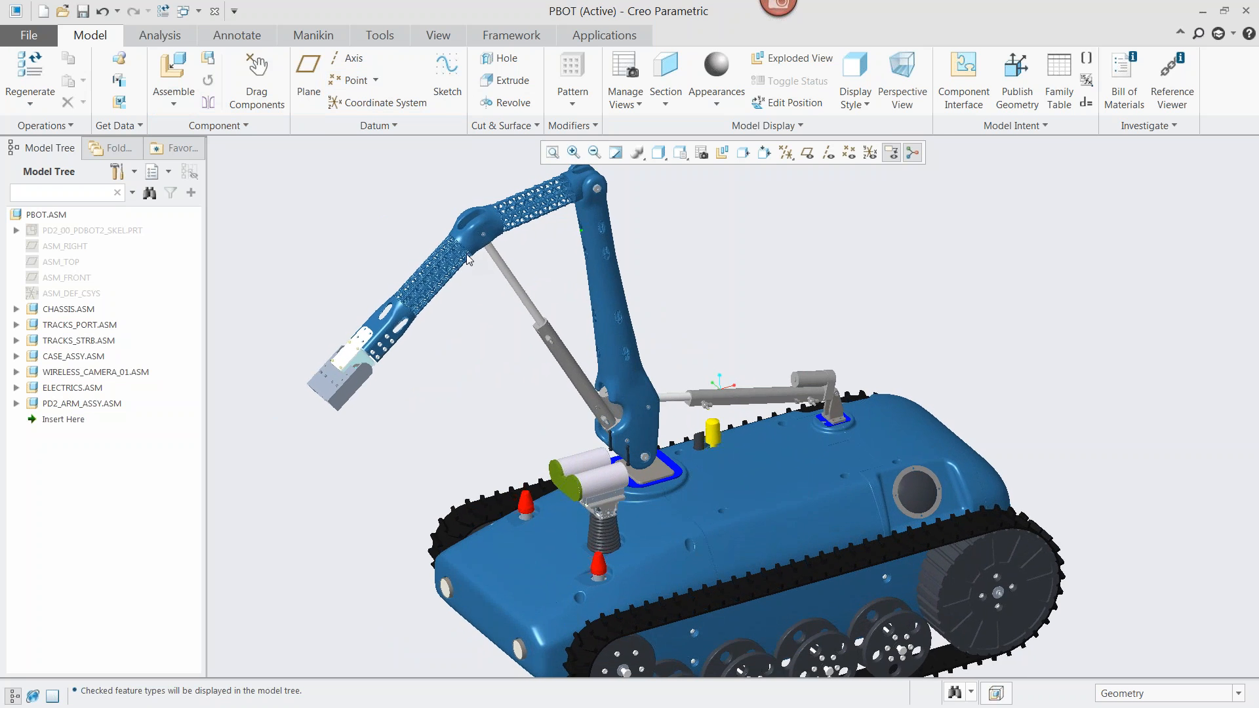
scroll(414, 322, "down", 2)
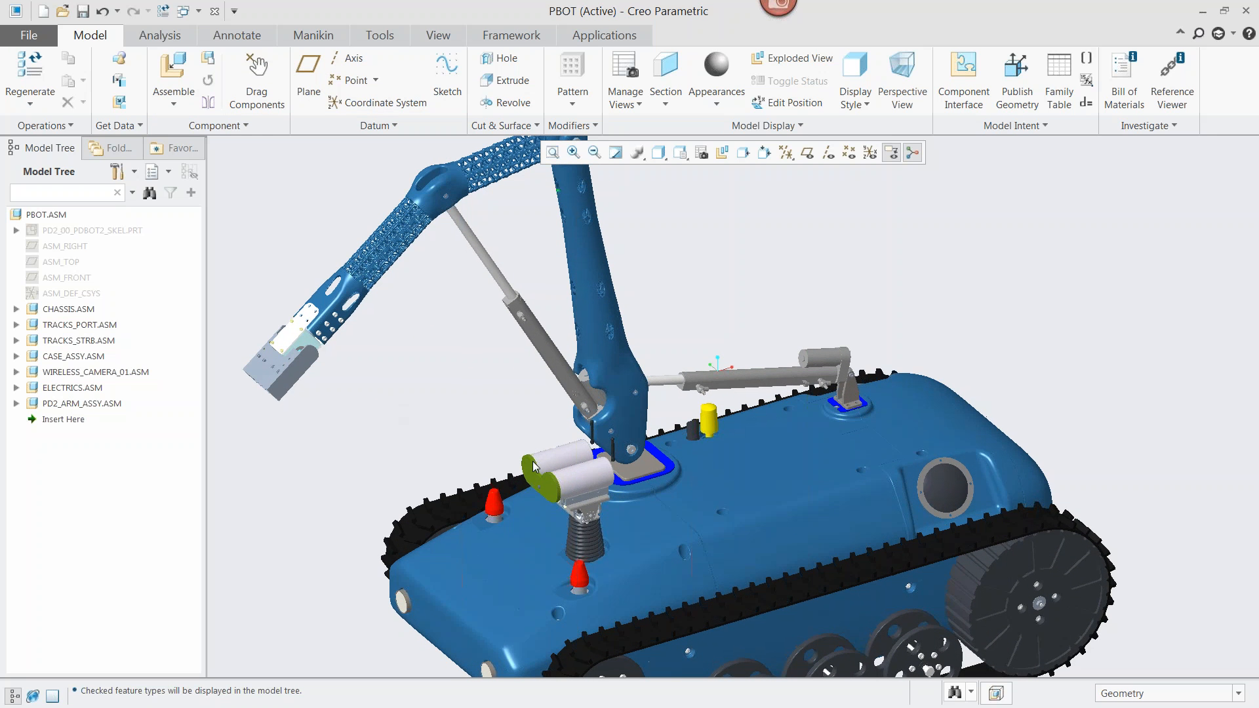
left_click(95, 373)
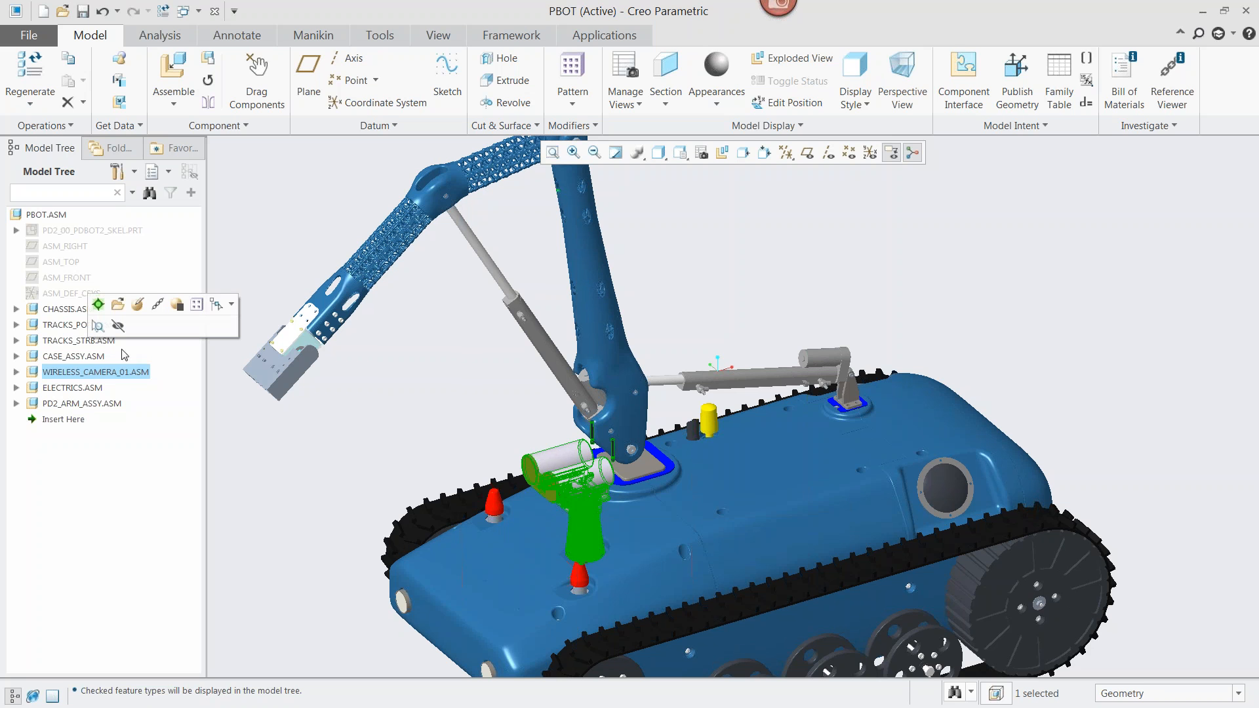
left_click(99, 305)
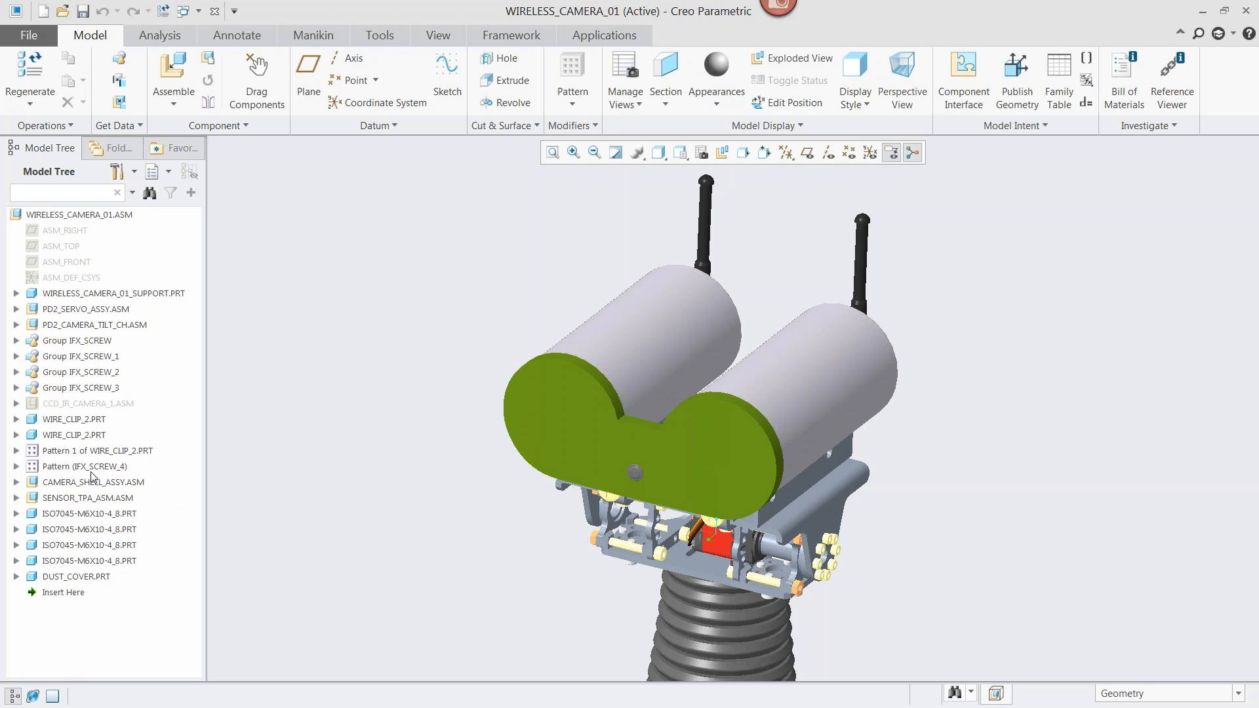
- Activate the part SHELL_BODY_CONCEPT_DESIGN inside CAMERA_SHELL_ASSY.ASM for editing
left_click(84, 483)
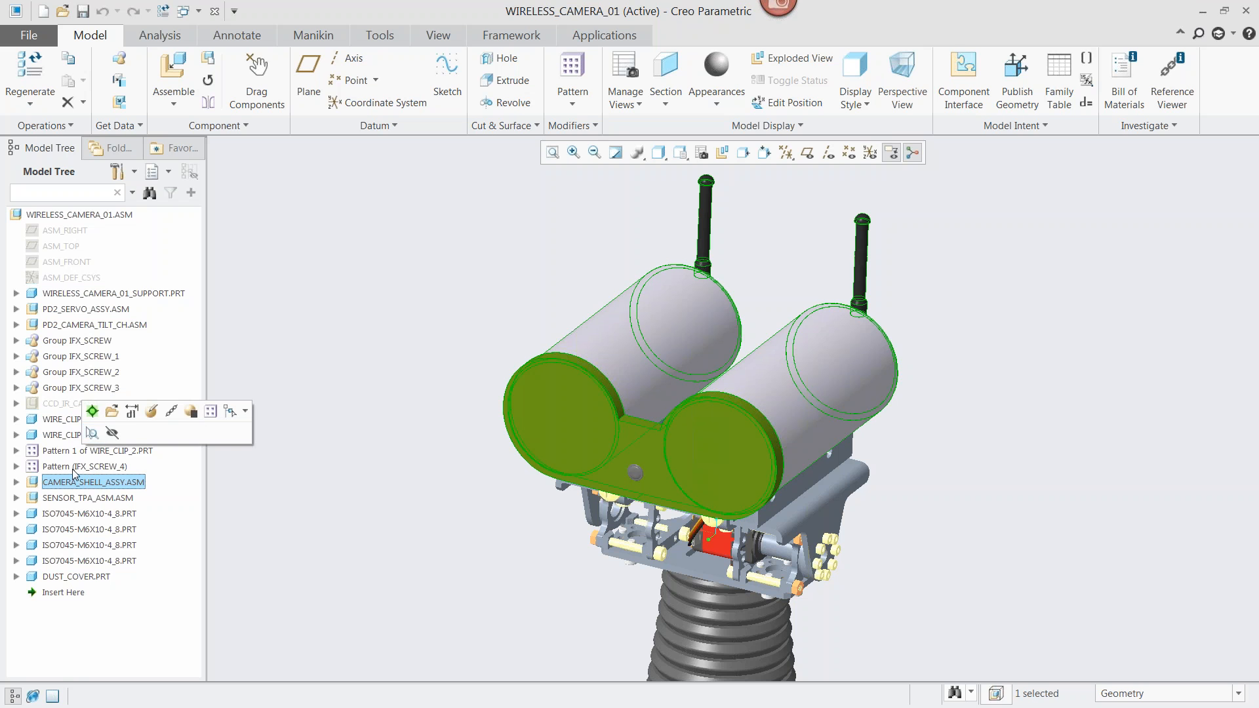
left_click(16, 483)
left_click(99, 560)
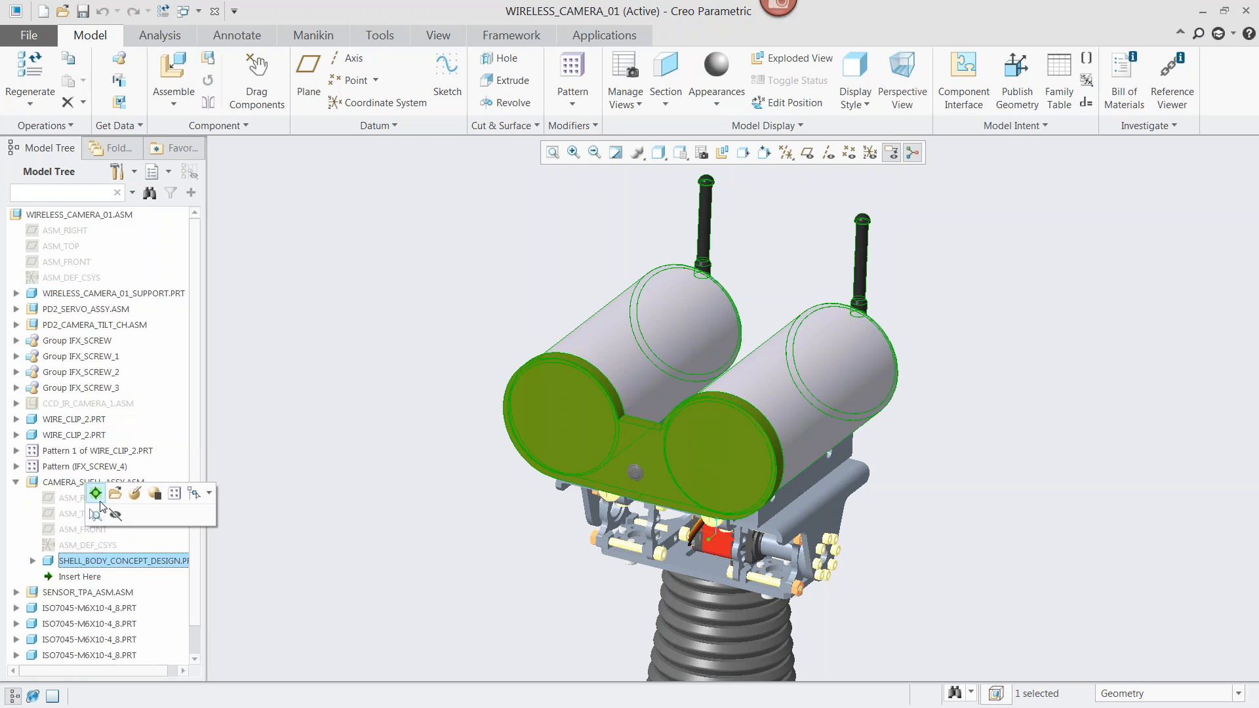
left_click(97, 495)
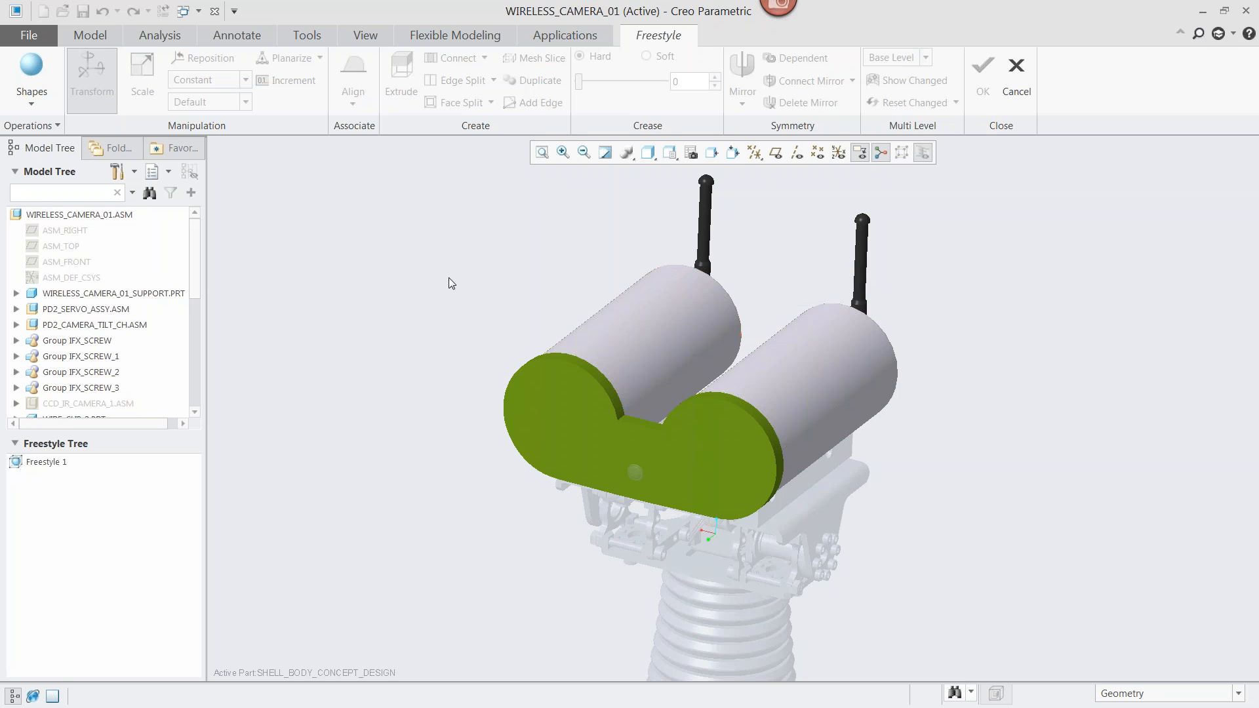
- Import the Wavefront mesh obj_concept.obj as the starting shape of the freestyle feature
left_click(28, 104)
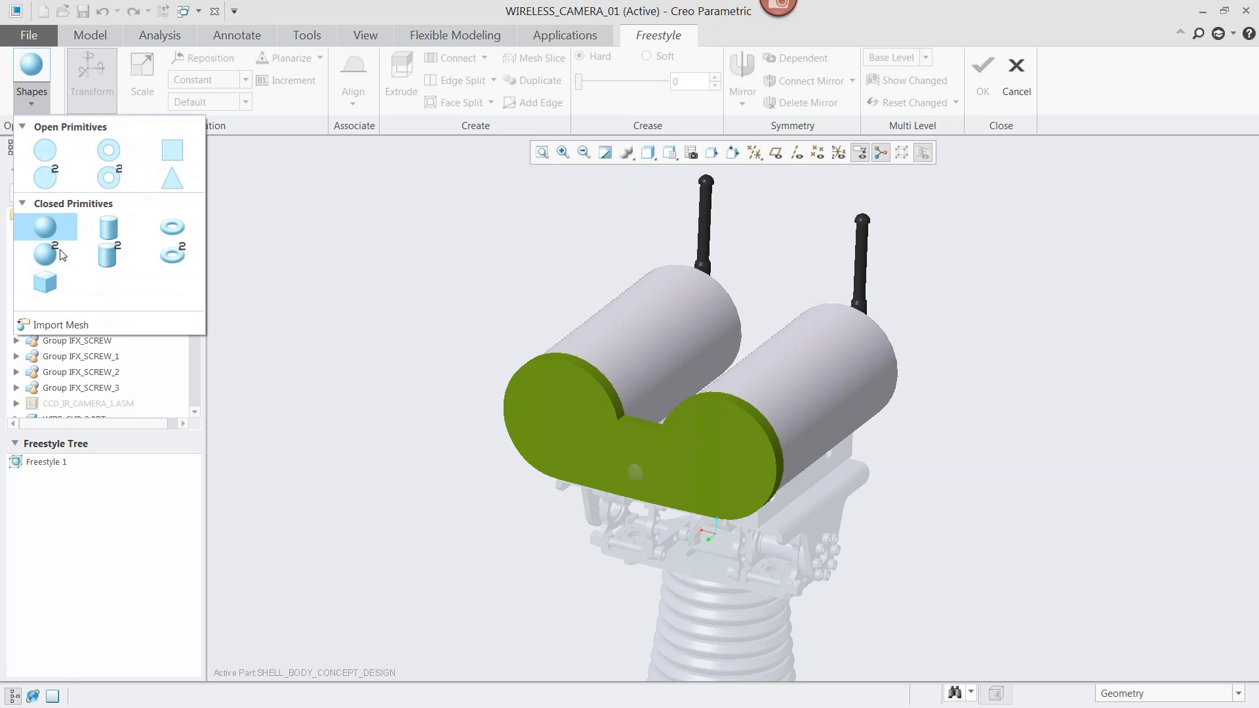
left_click(48, 323)
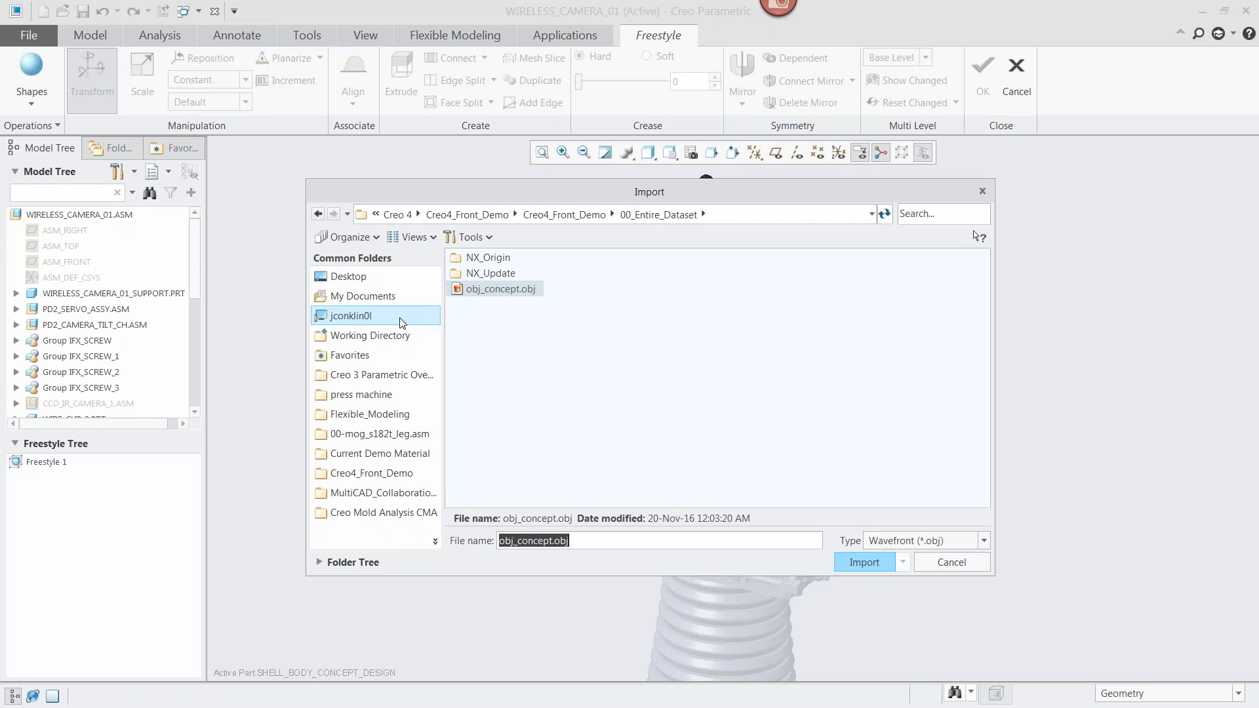
left_click(838, 557)
left_click(613, 400)
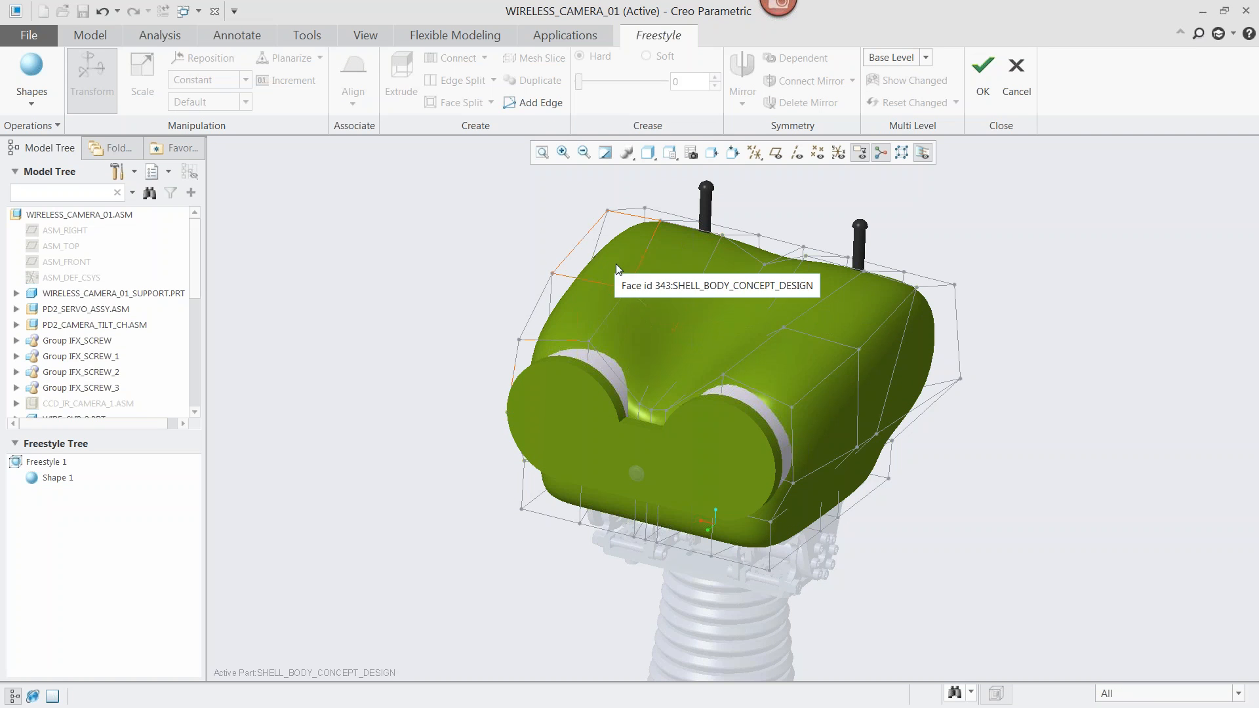
- Delete the six front mesh faces around the right-hand camera barrel of the freestyle shape
scroll(617, 270, "down", 5)
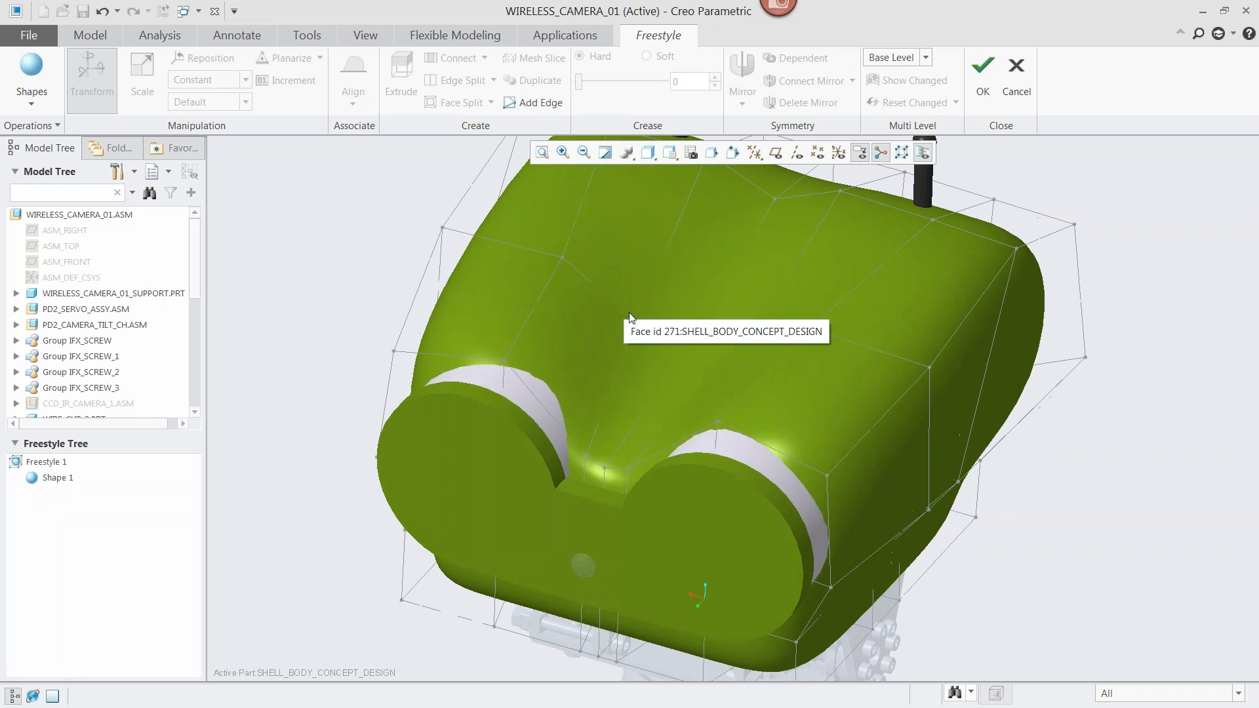
middle_click_drag(461, 372, 702, 376)
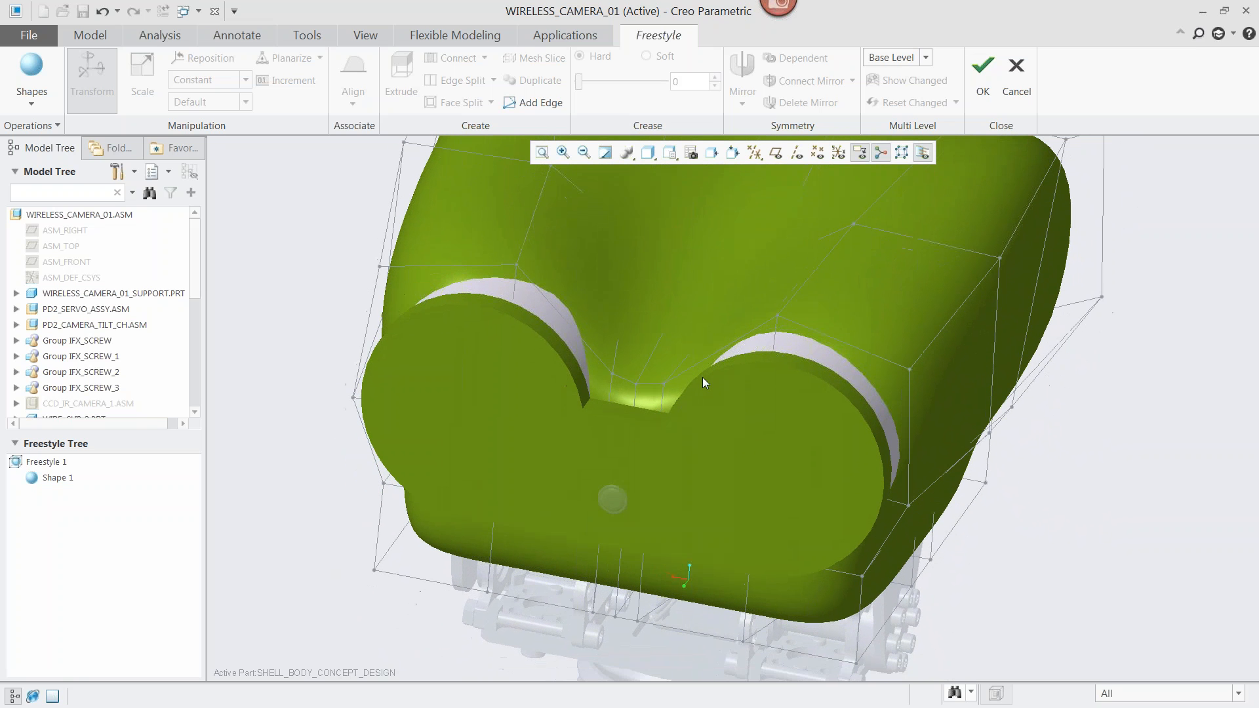
left_click(649, 410)
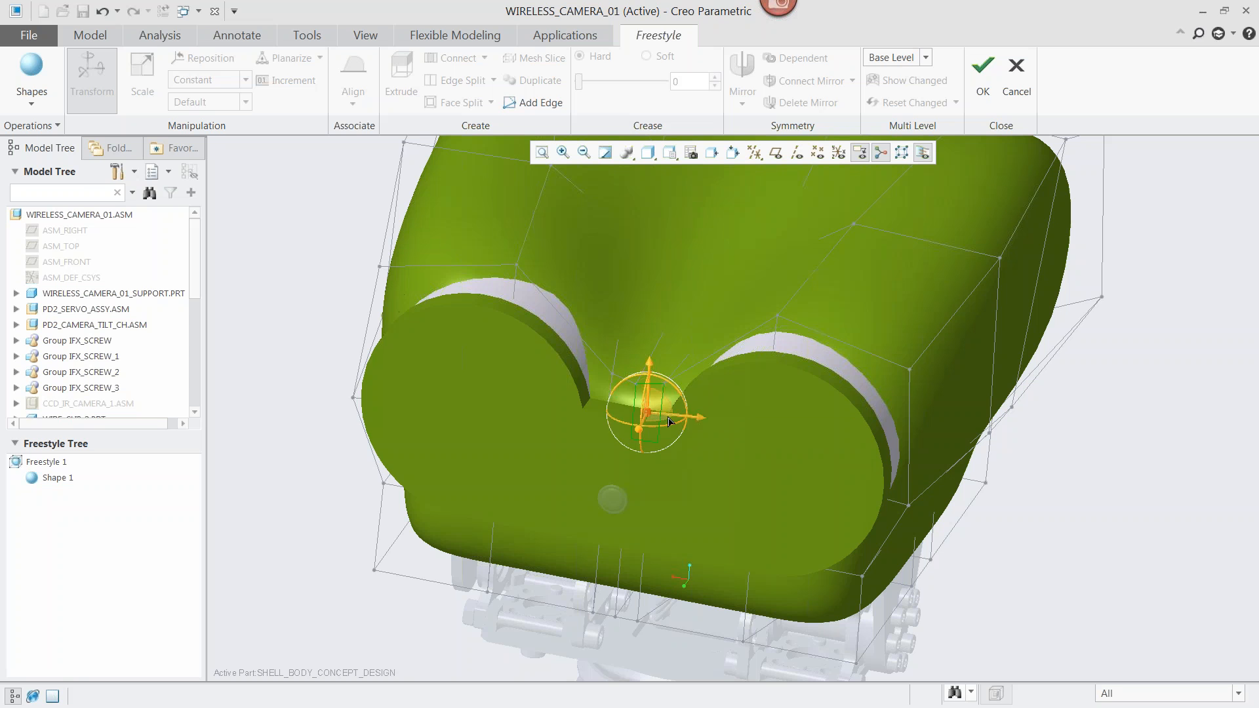
left_click(787, 423, "ctrl")
left_click(805, 428, "ctrl")
left_click(791, 493, "ctrl")
left_click(729, 487, "ctrl")
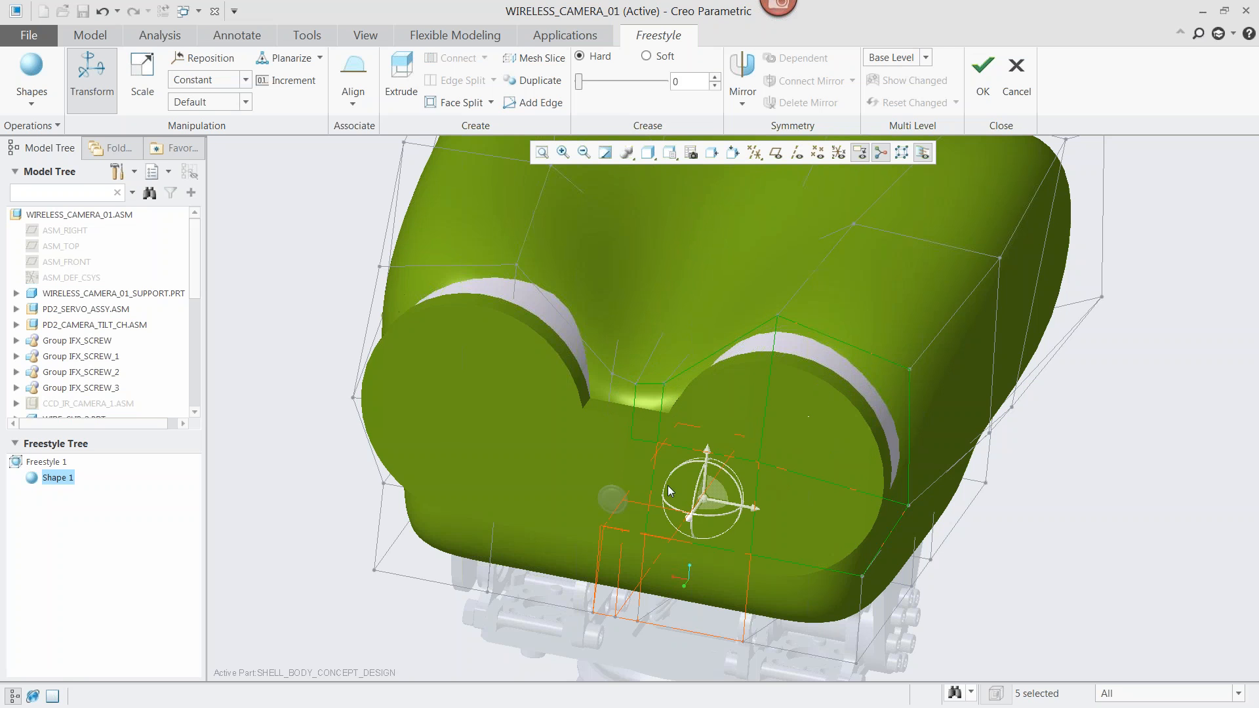
left_click(639, 471, "ctrl")
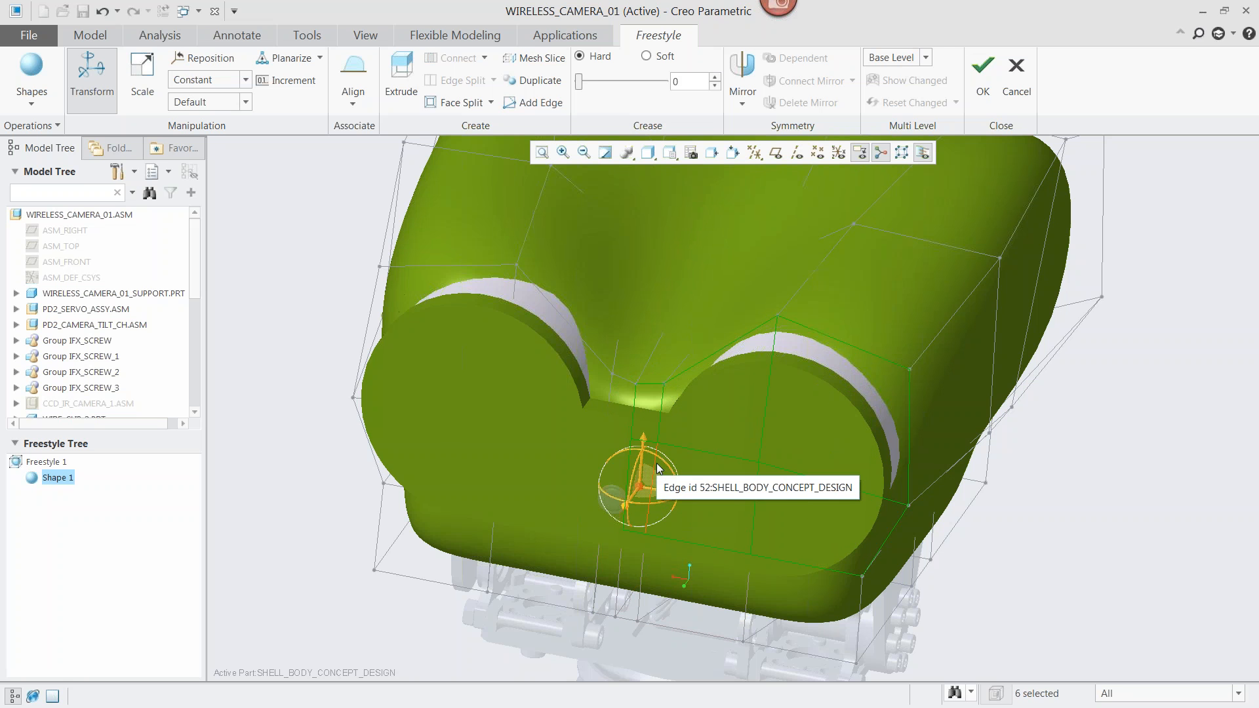
key("Delete")
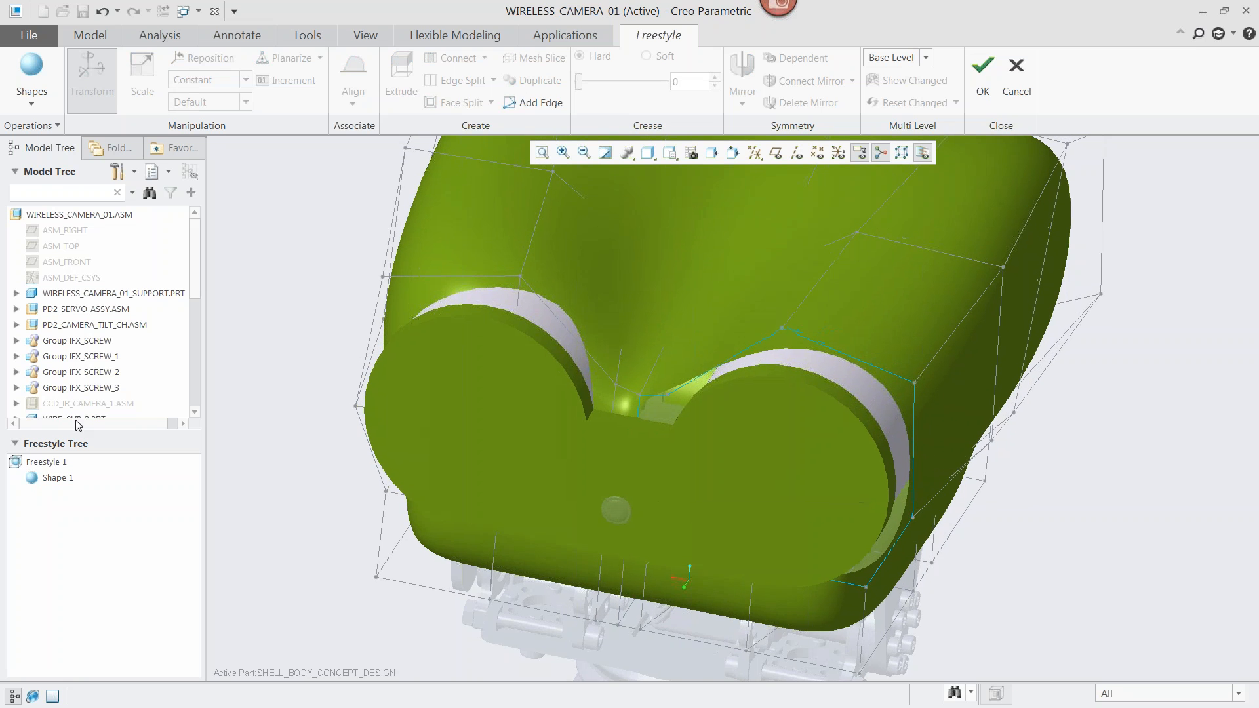
- Hide the FRONT_SURFACE feature of SHELL_BODY_CONCEPT_DESIGN
left_click_drag(194, 275, 181, 333)
scroll(182, 336, "down", 3)
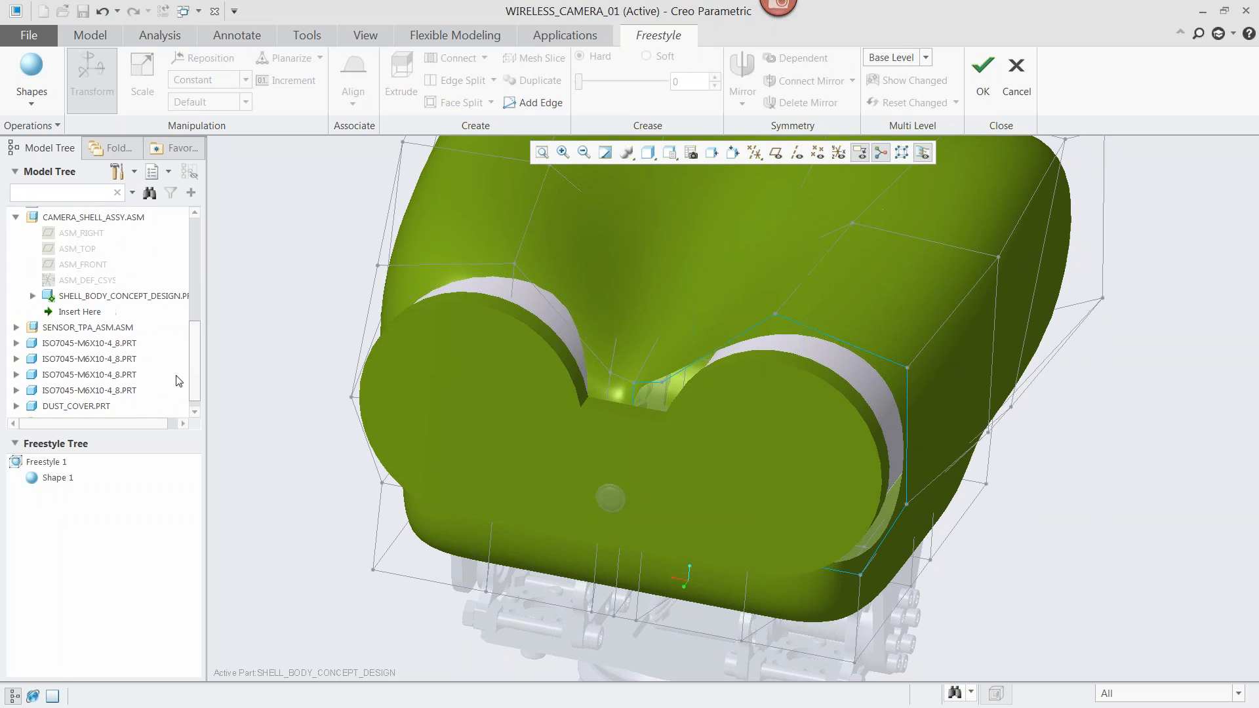
left_click(32, 296)
scroll(66, 328, "down", 3)
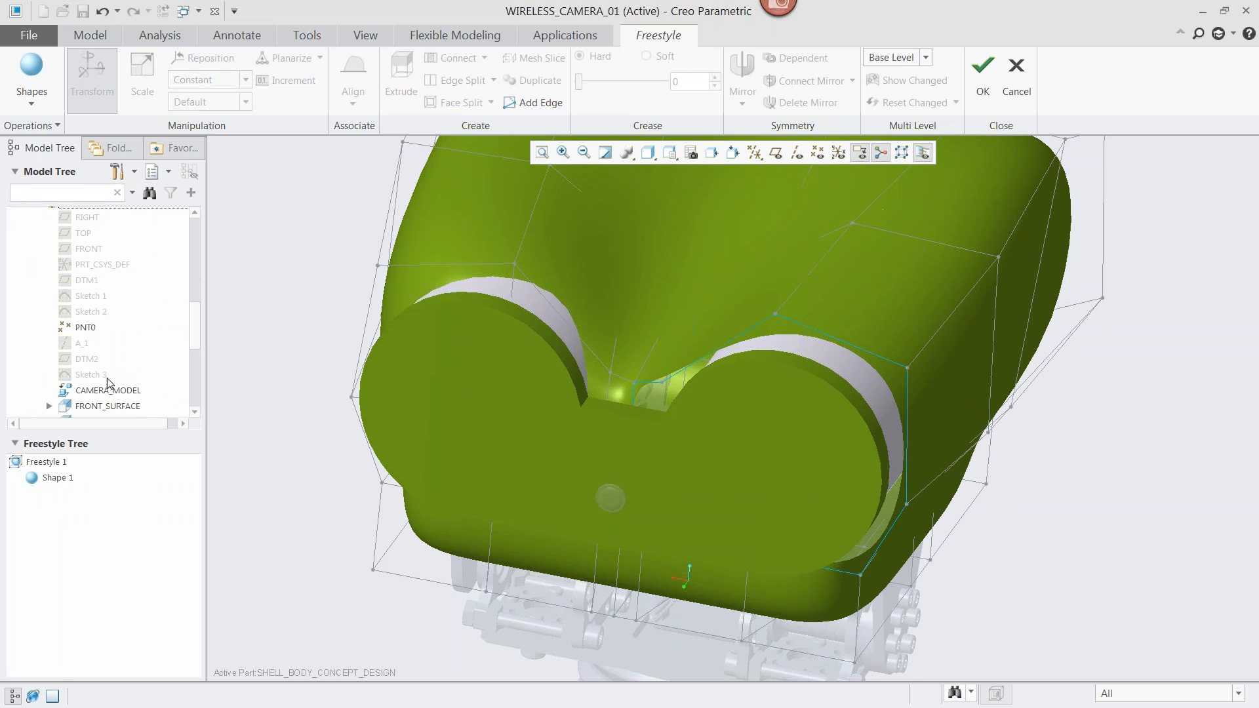
left_click(103, 376)
double_click(118, 377)
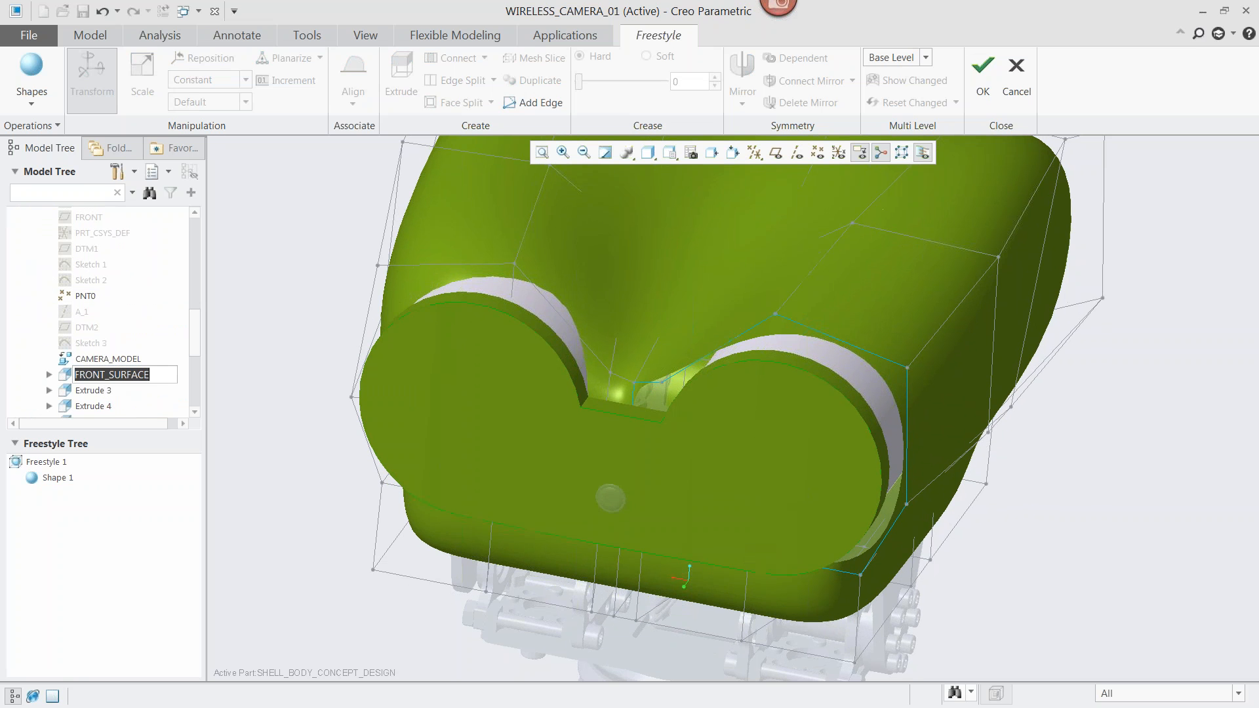
right_click(114, 374)
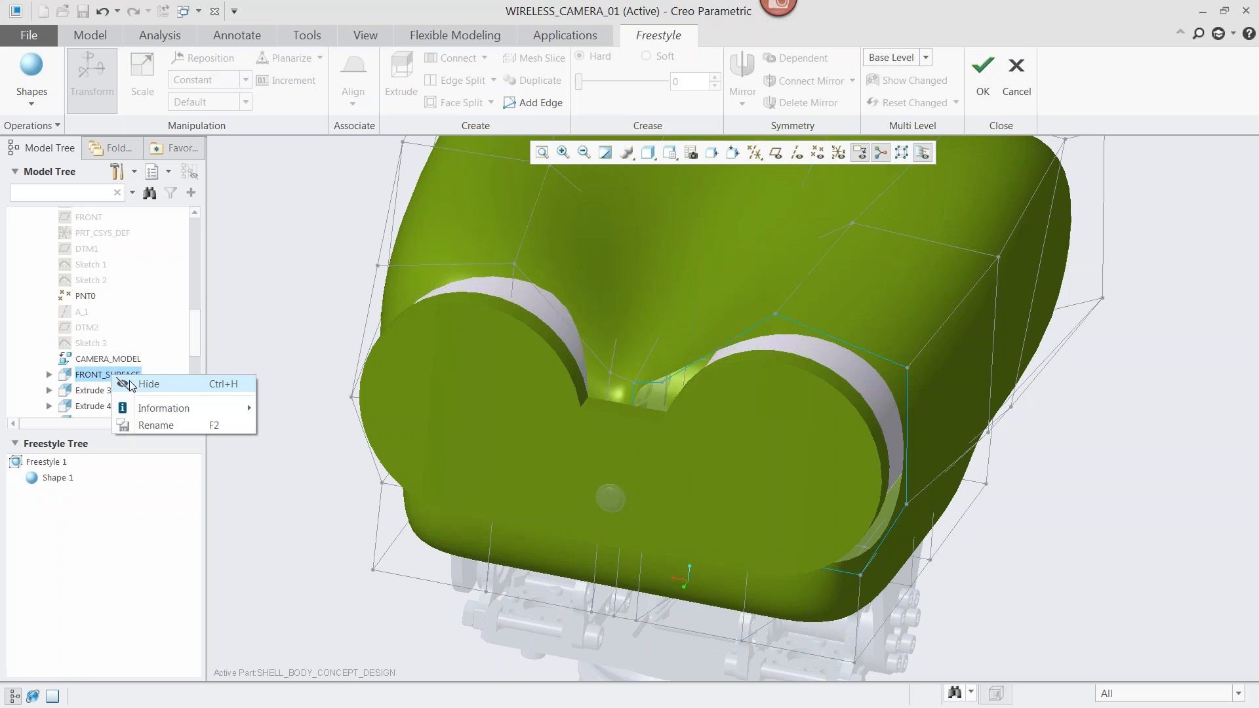
left_click(122, 384)
middle_click_drag(260, 372, 690, 294)
left_click(690, 294)
left_click(726, 392)
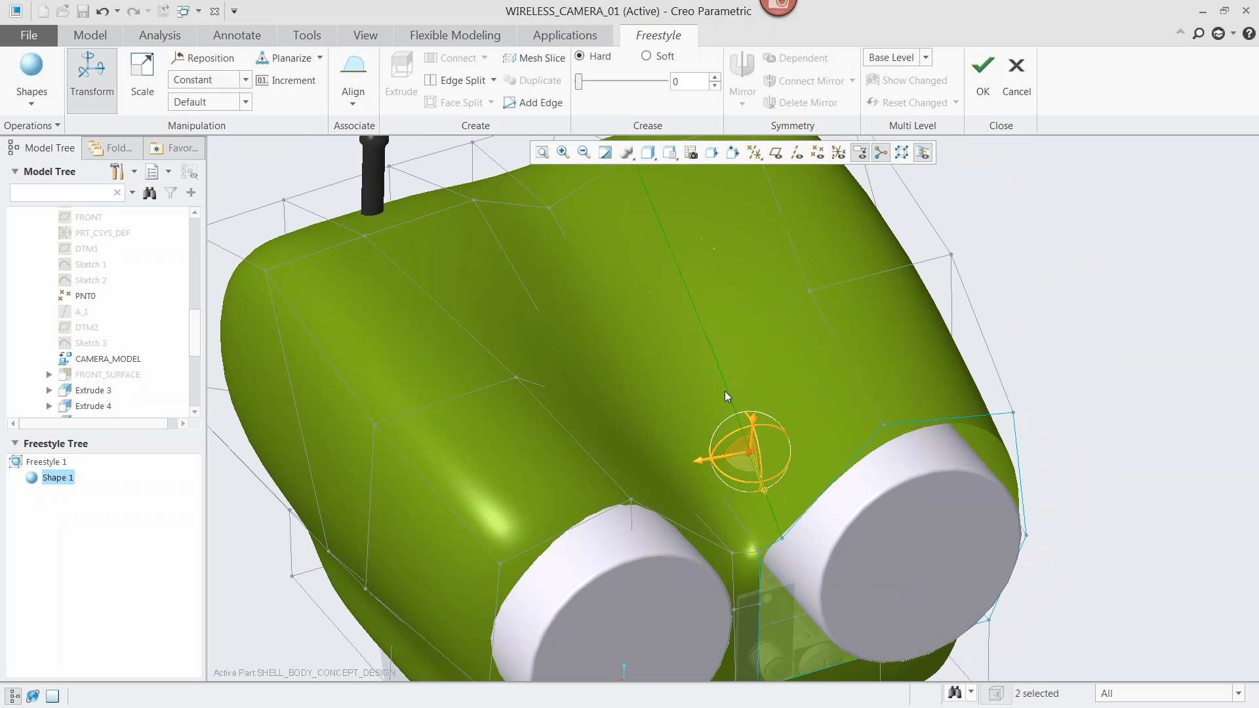
left_click(1069, 324)
- Undo the deletion of the front mesh faces
middle_click_drag(1073, 320, 547, 151)
scroll(1060, 315, "up", 2)
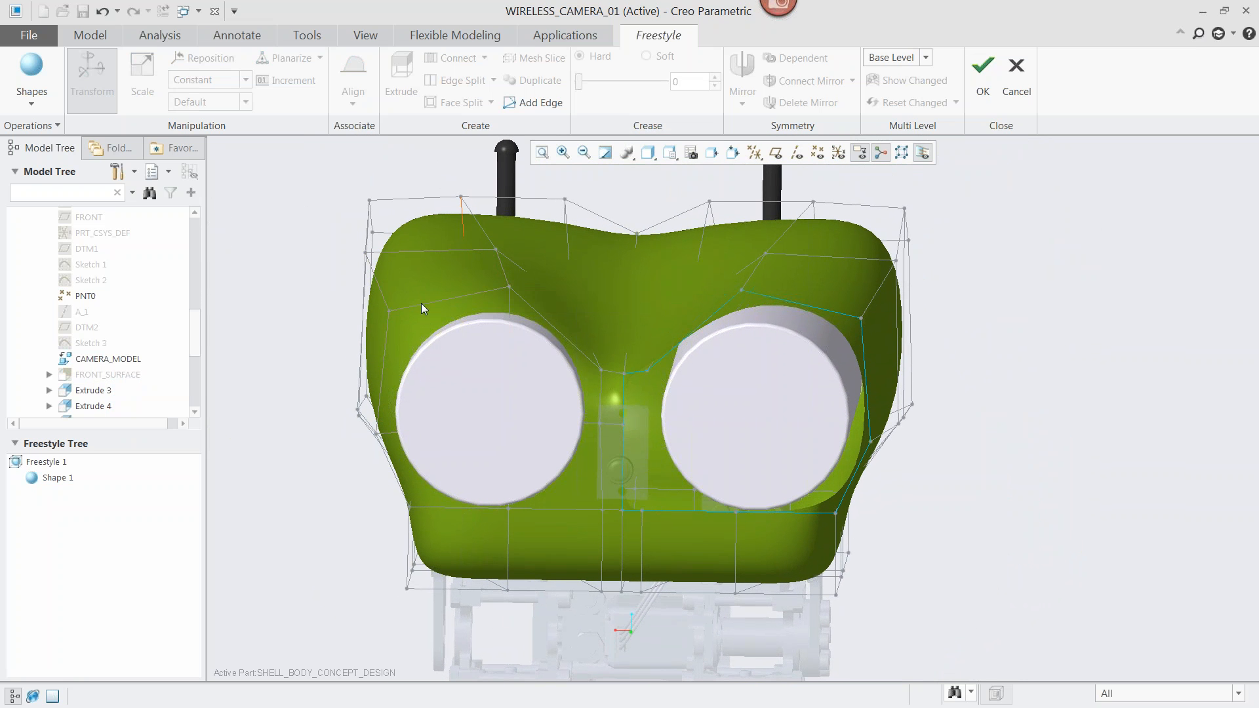
key("ctrl+z")
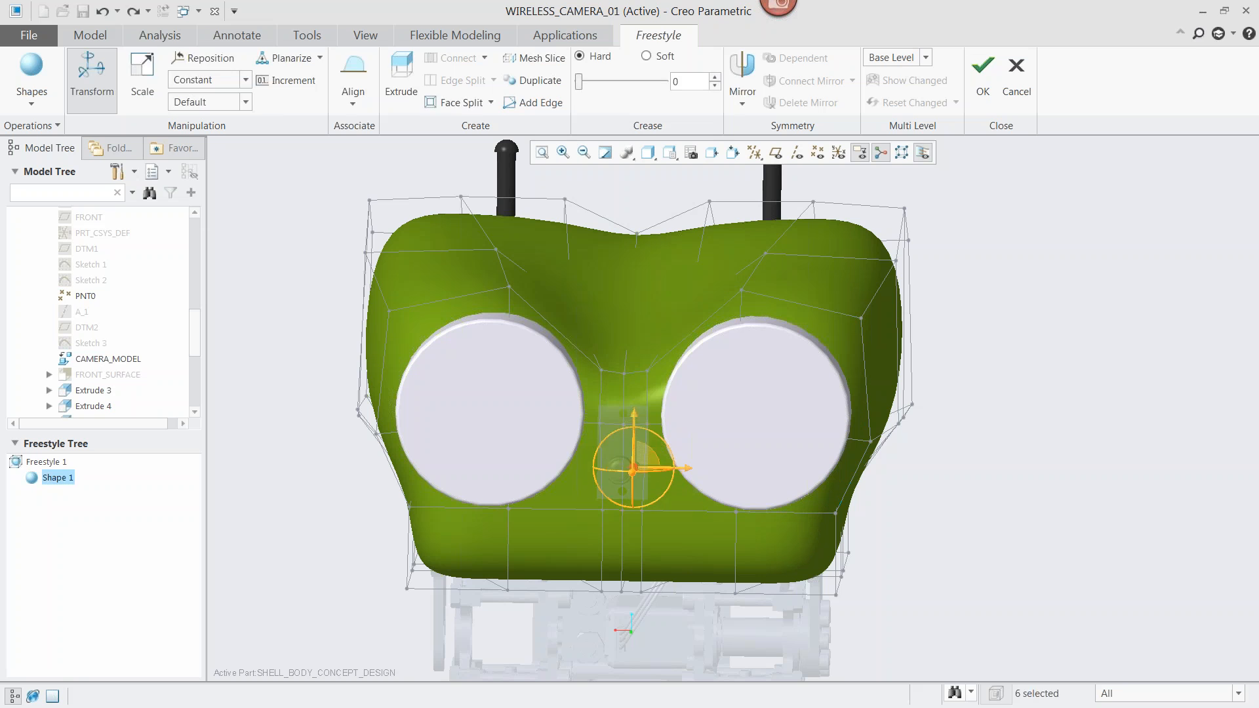
- Select one half of the control mesh in a straight-on view and mirror the freestyle shape about the RIGHT datum plane
left_click(305, 191)
left_click_drag(330, 162, 632, 637)
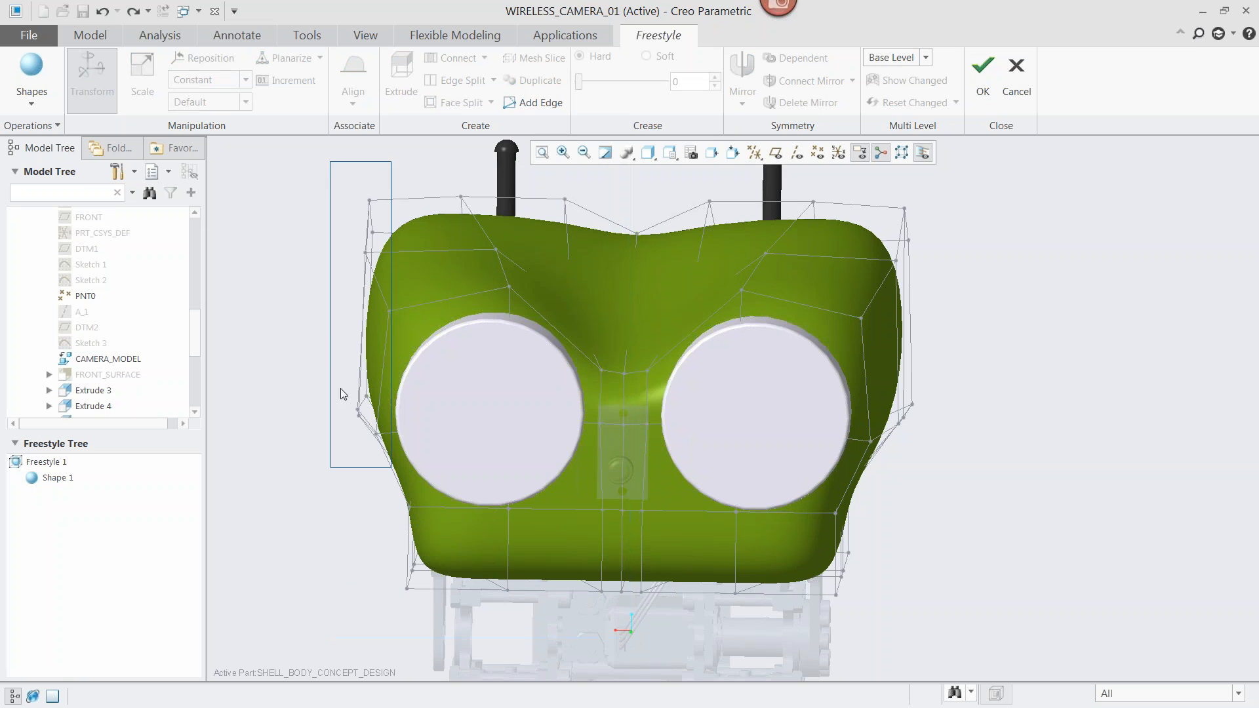
left_click(670, 152)
left_click(722, 229)
left_click_drag(568, 592, 741, 632)
left_click(743, 75)
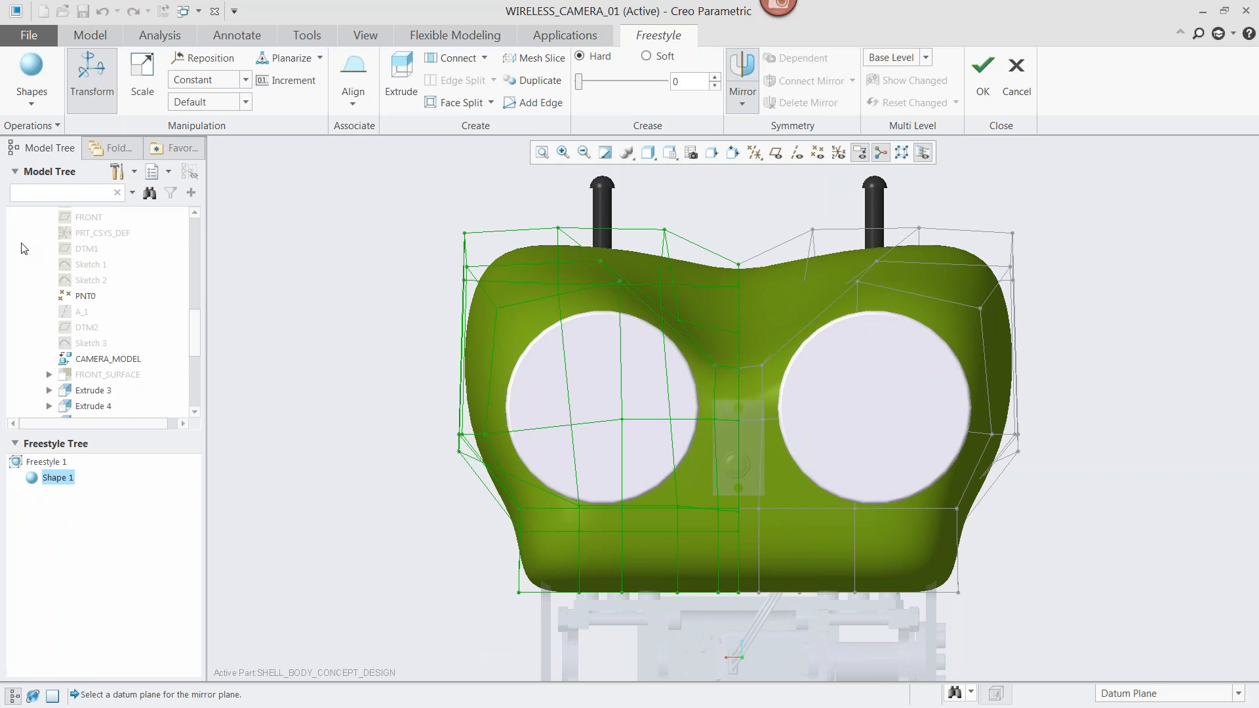
left_click(96, 250)
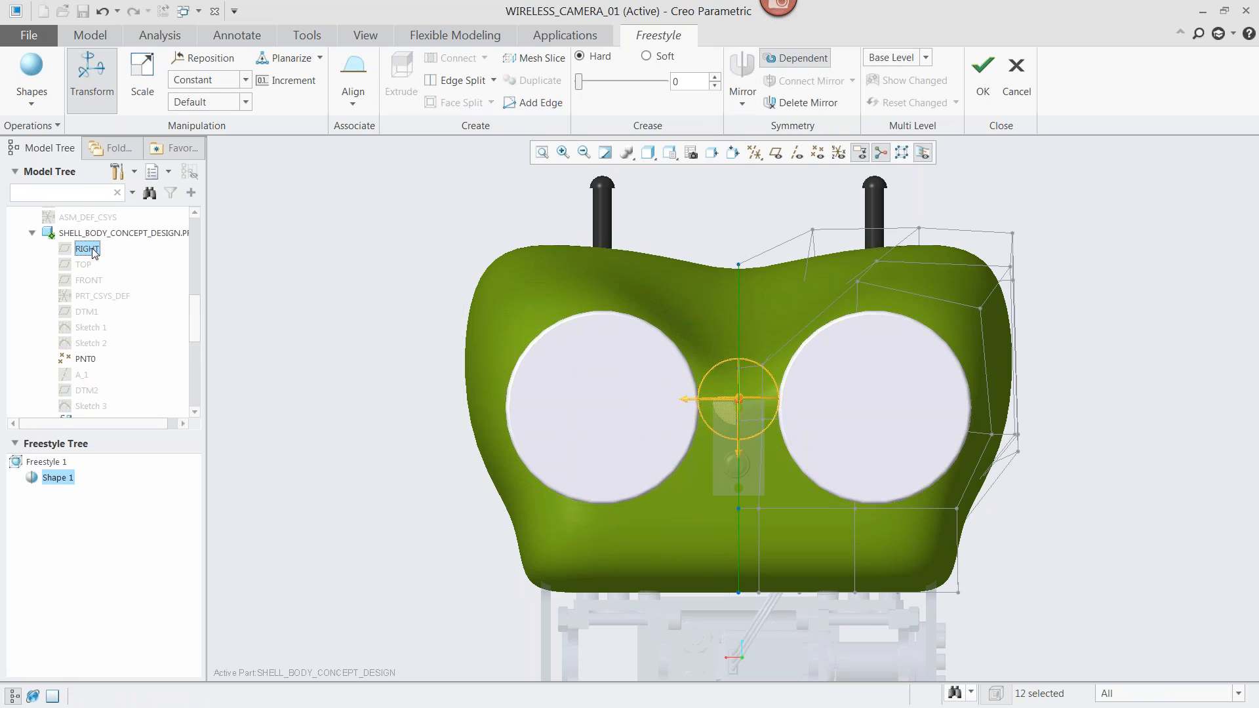
- Move the upper outer corner of the control mesh slightly inward and down to reshape both mirrored sides
left_click(1009, 245)
left_click_drag(1009, 245, 1013, 276)
left_click(1028, 433)
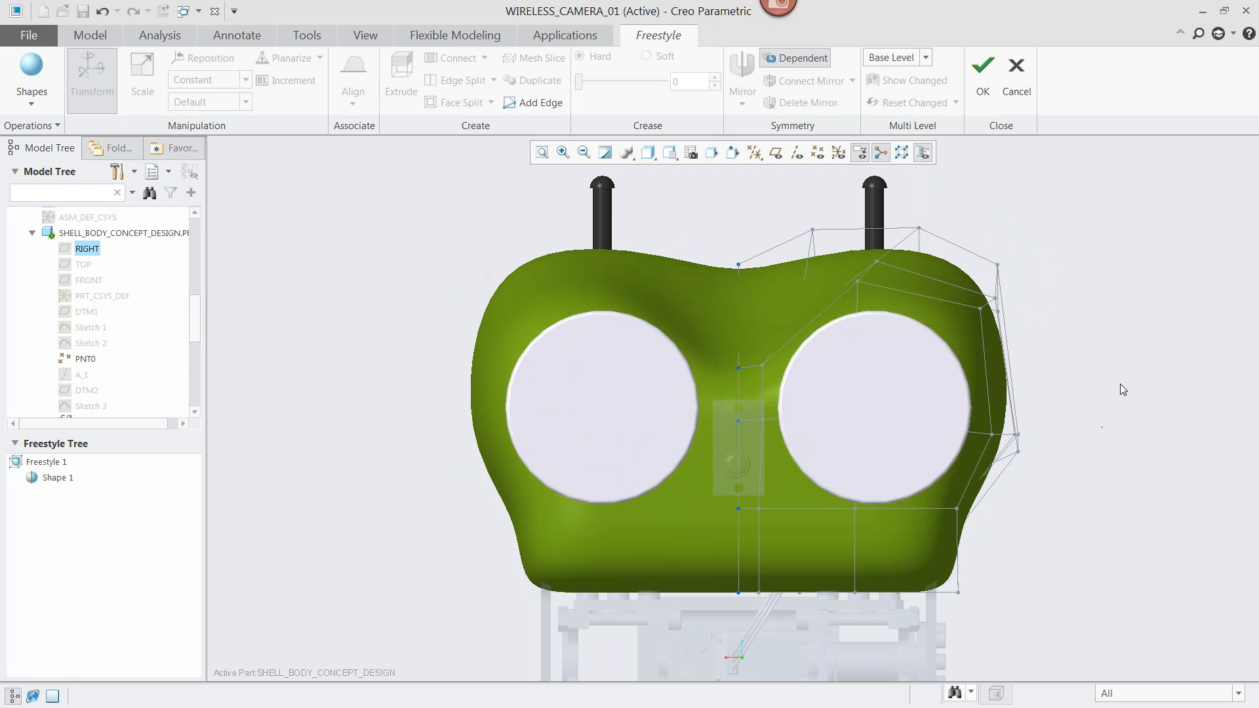
- Delete the six front mesh faces of the editable half to open the shell around both camera barrels
middle_click_drag(907, 426, 685, 471)
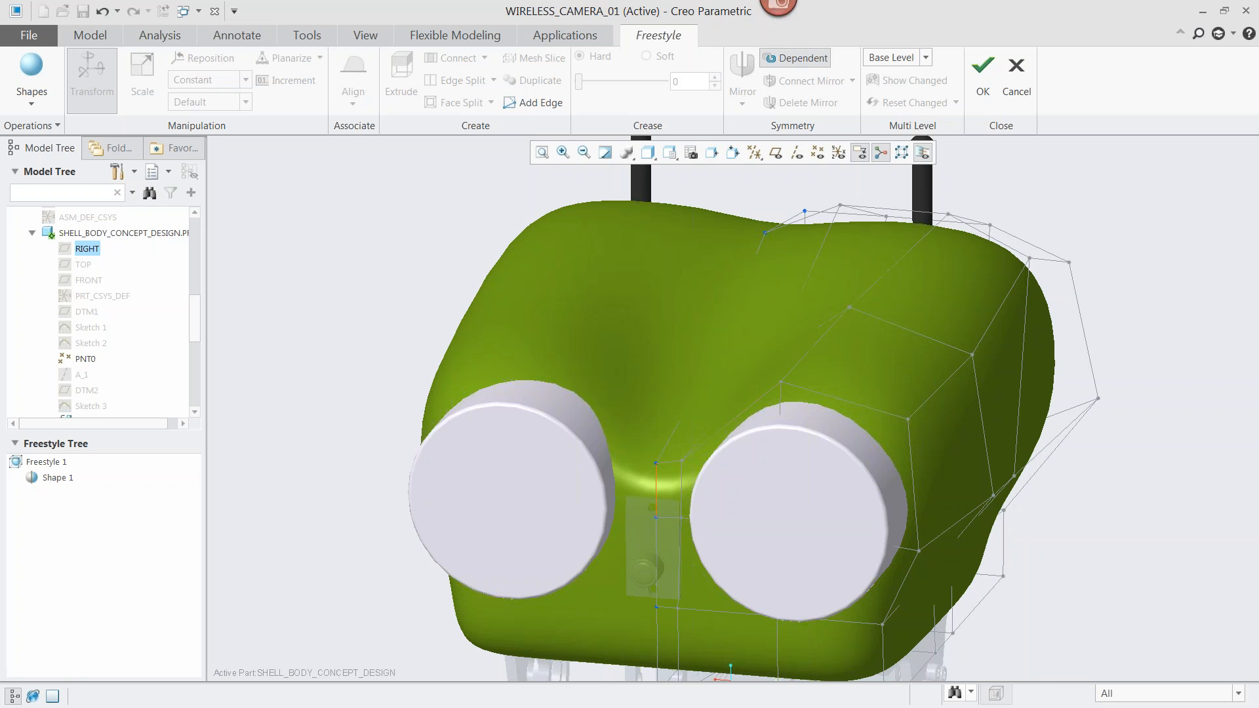
left_click(659, 491)
left_click(730, 461)
left_click(670, 494)
left_click(743, 473, "ctrl")
left_click(826, 505, "ctrl")
left_click(815, 564, "ctrl")
left_click(728, 556, "ctrl")
left_click(671, 550, "ctrl")
key("Delete")
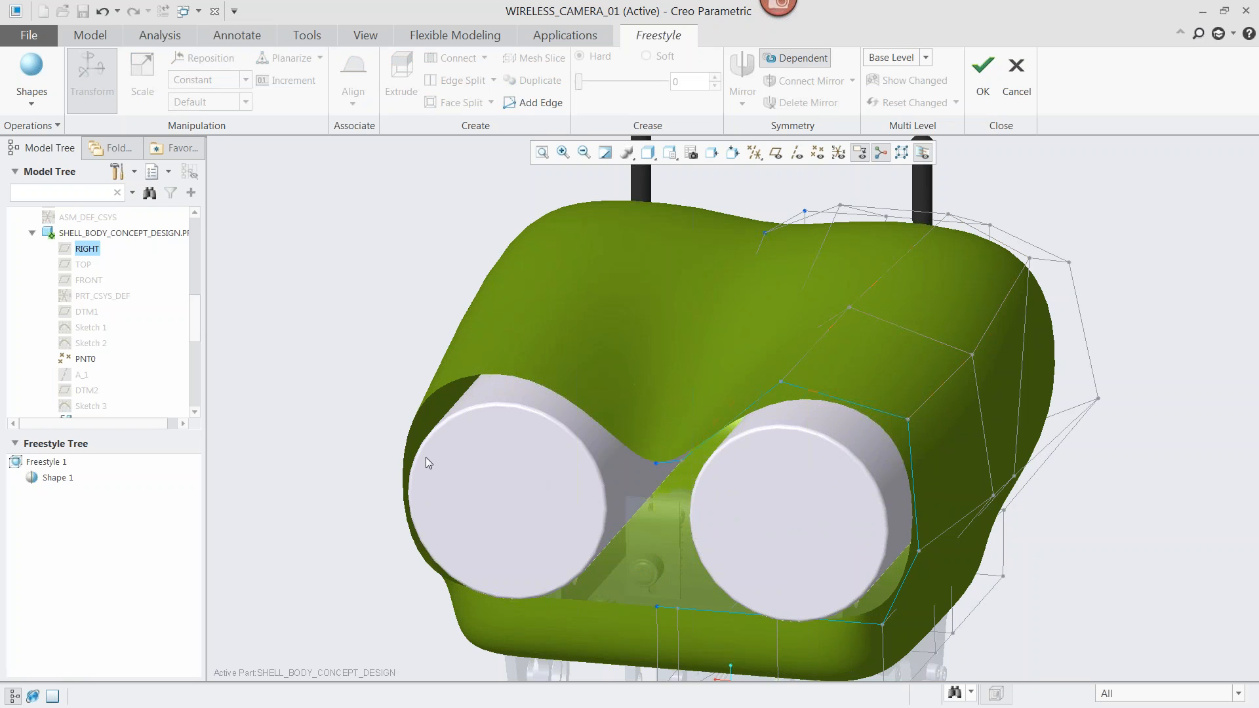
- Apply a hard crease of 92 to the two consecutive lengthwise mesh edges along the top of the shell
middle_click_drag(332, 363, 649, 403)
left_click(655, 420)
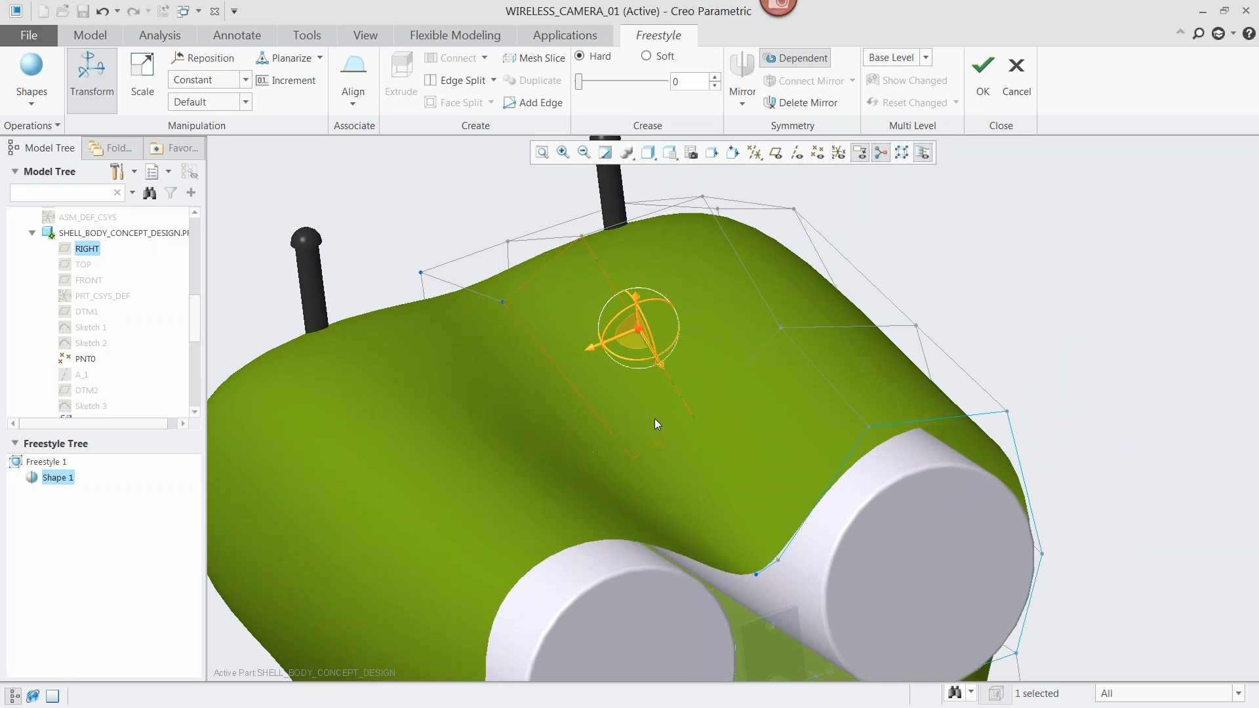
left_click(718, 457, "ctrl")
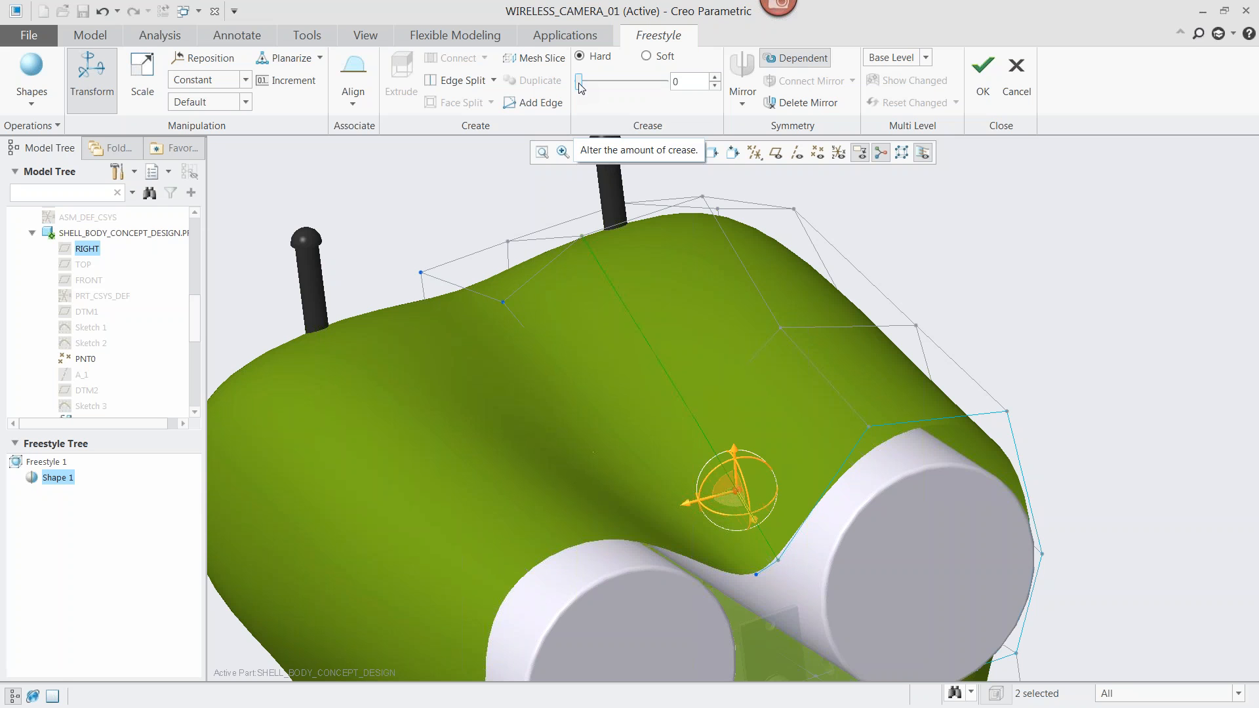
left_click_drag(579, 84, 658, 84)
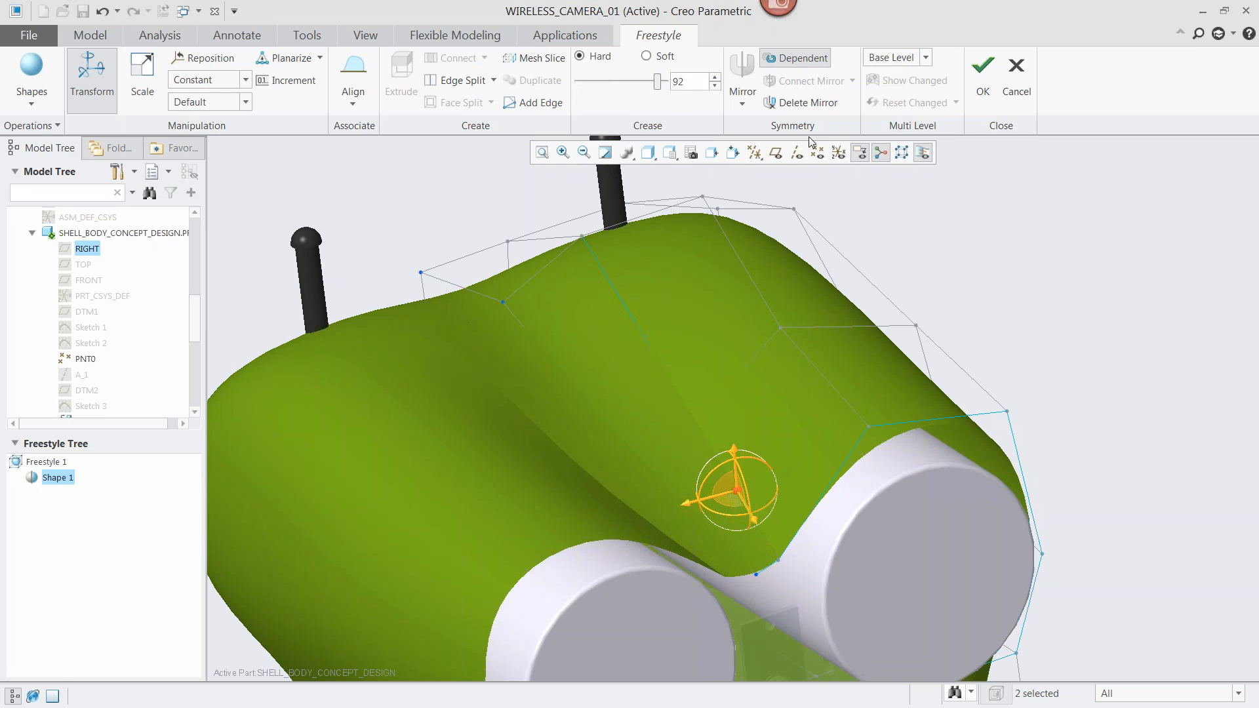
left_click(1049, 239)
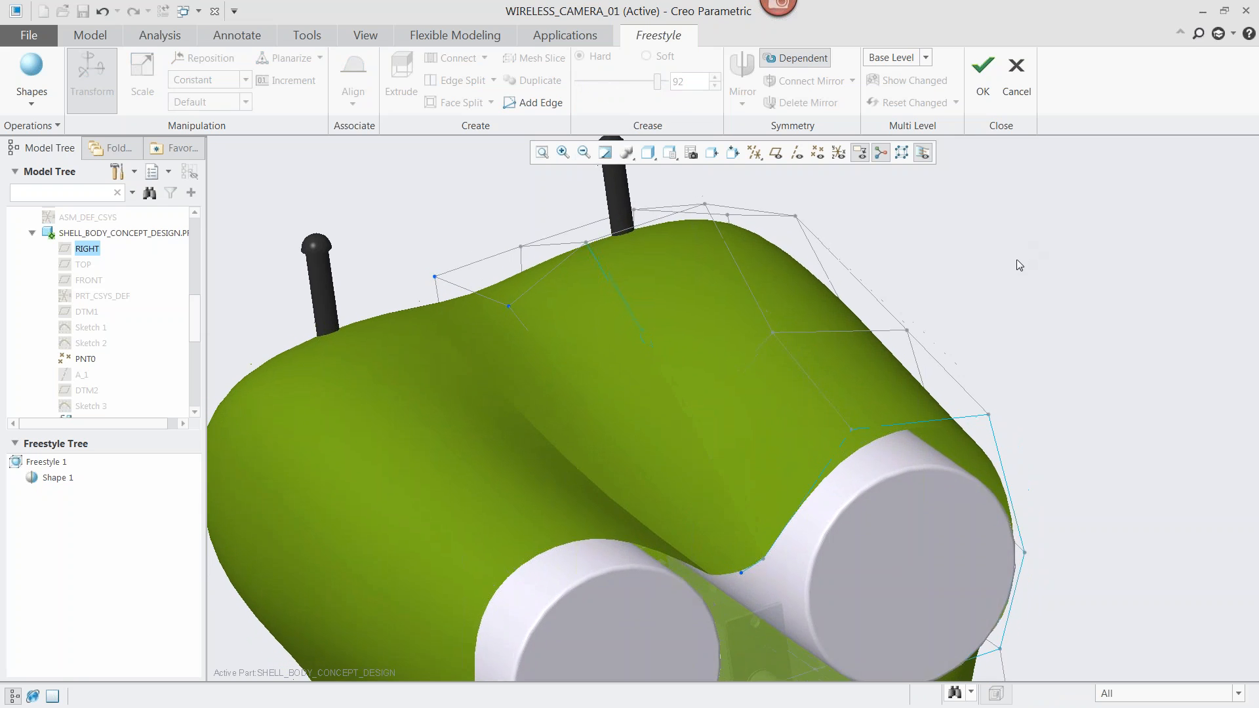
- Unhide the FRONT_SURFACE feature so its outline can serve as alignment reference
middle_click_drag(807, 261, 661, 273)
left_click_drag(197, 320, 160, 345)
left_click(108, 326)
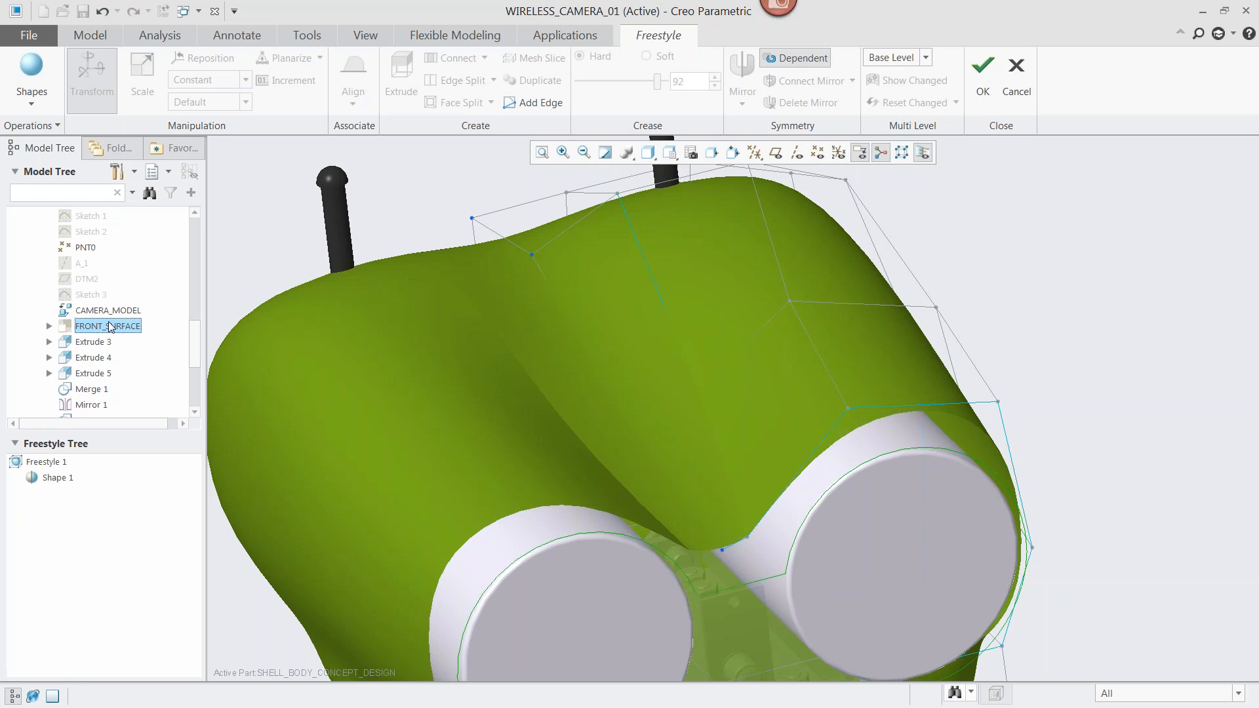
right_click(110, 326)
left_click(133, 329)
- Align the loop of open front mesh edges around the camera barrel to the outer edge of the front surface
middle_click_drag(925, 266, 677, 260)
scroll(685, 311, "down", 3)
scroll(690, 261, "down", 2)
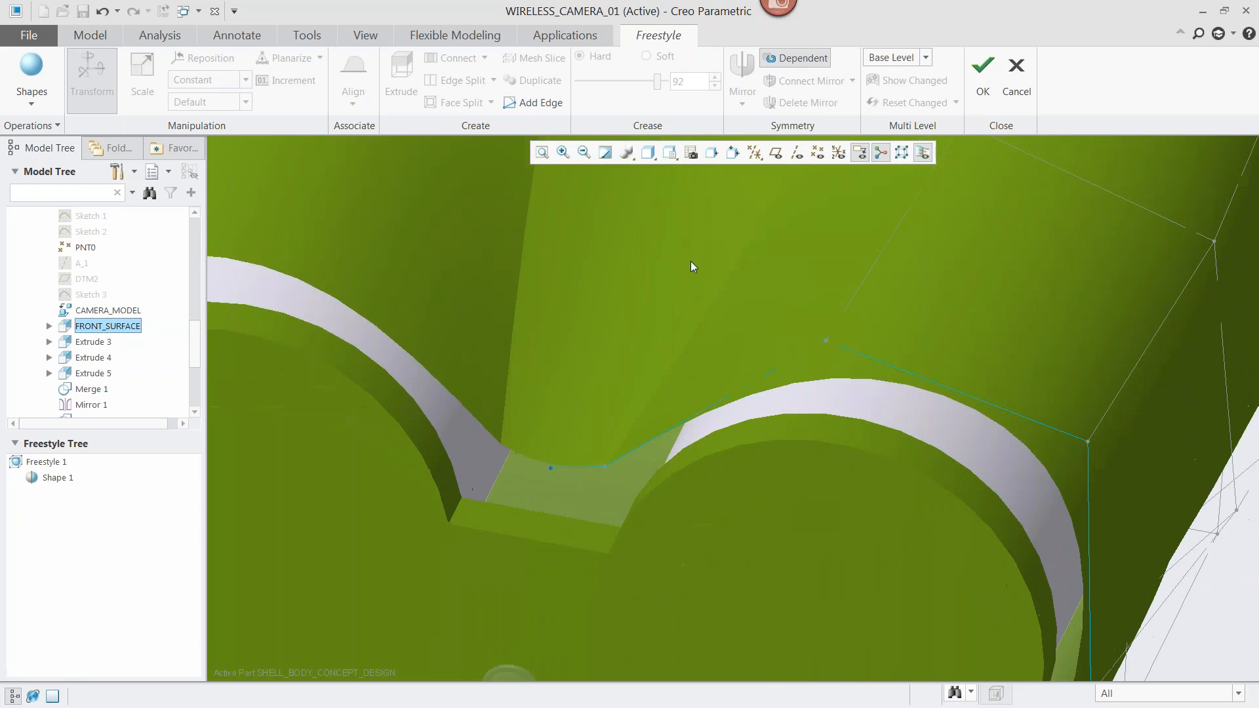
scroll(1224, 471, "up", 2)
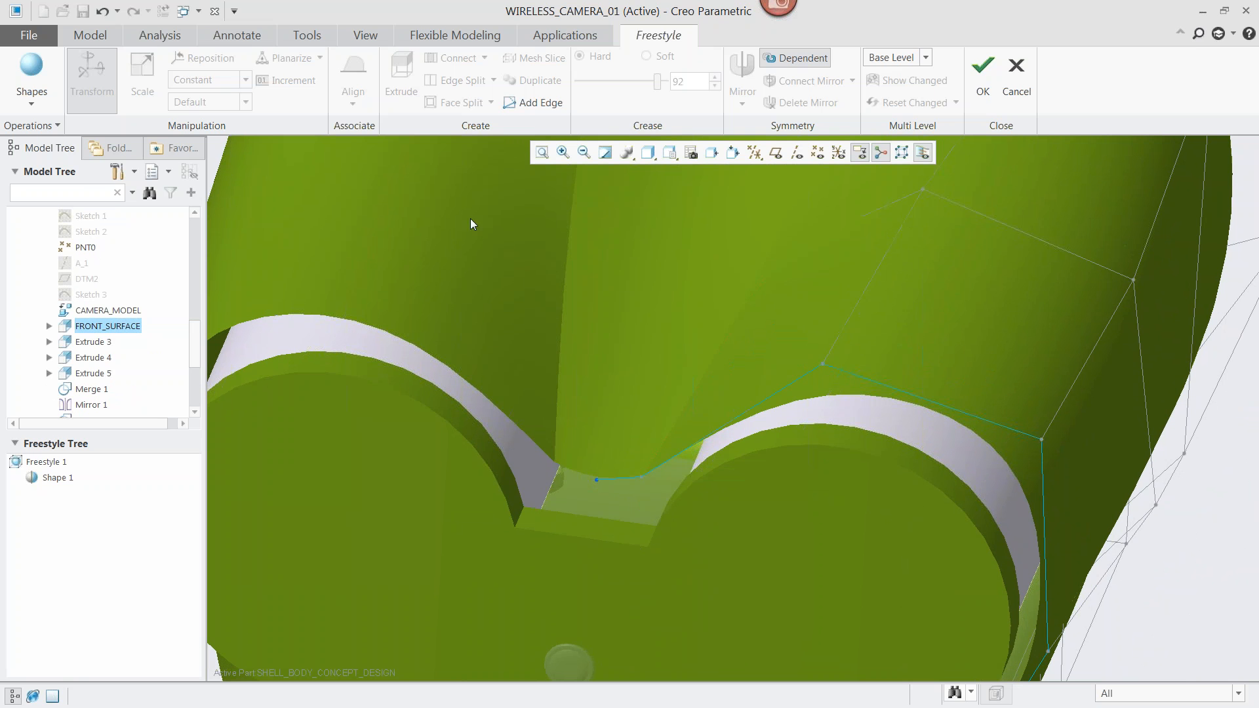
middle_click_drag(605, 462, 604, 455, "shift")
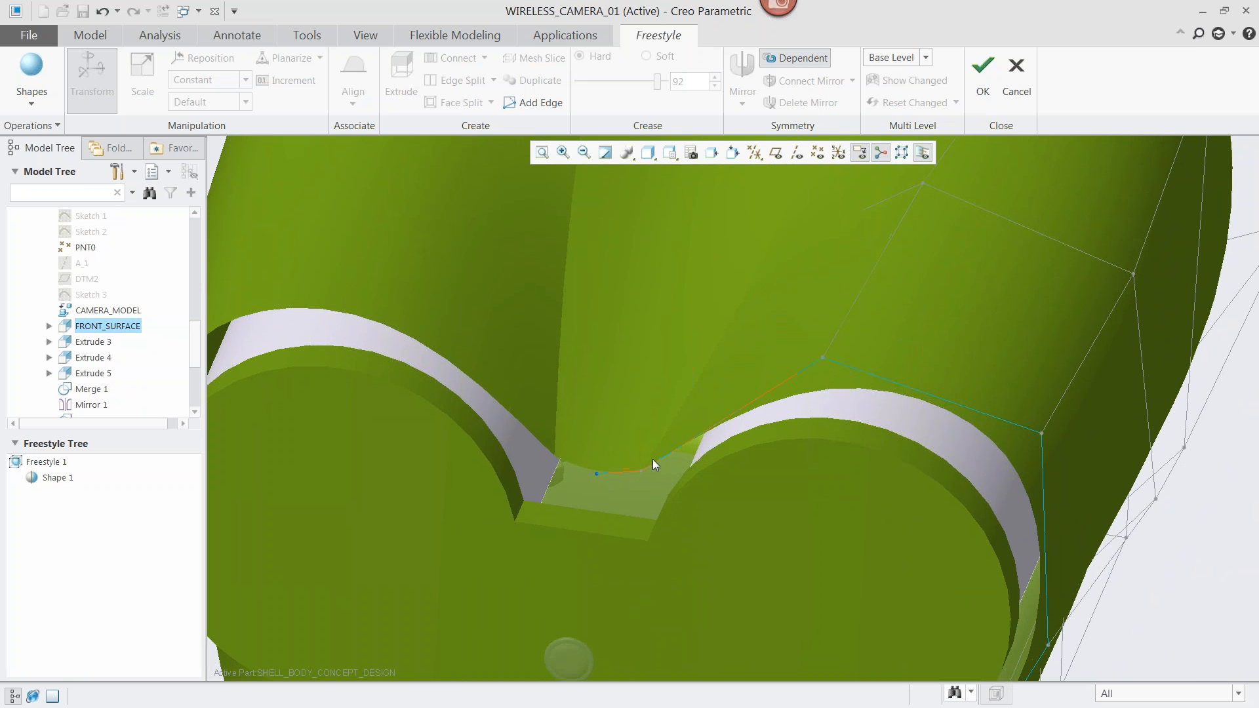
left_click(681, 455)
middle_click_drag(728, 418, 763, 573)
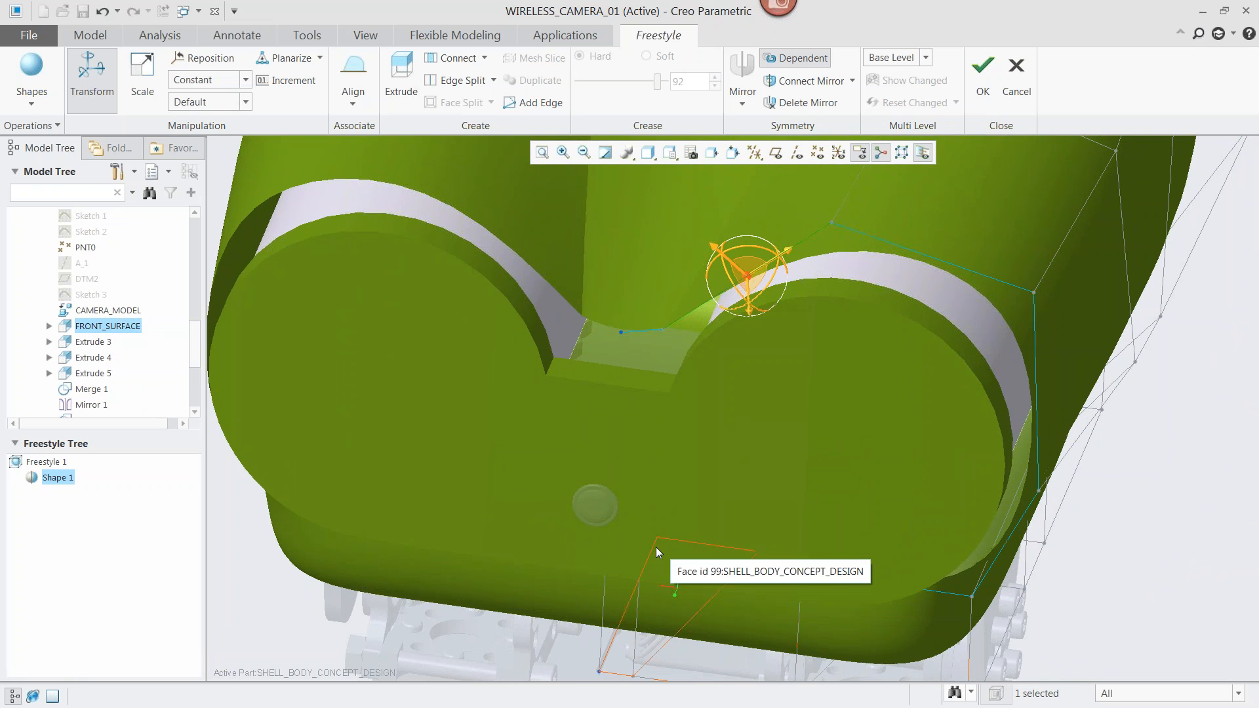
left_click(615, 544)
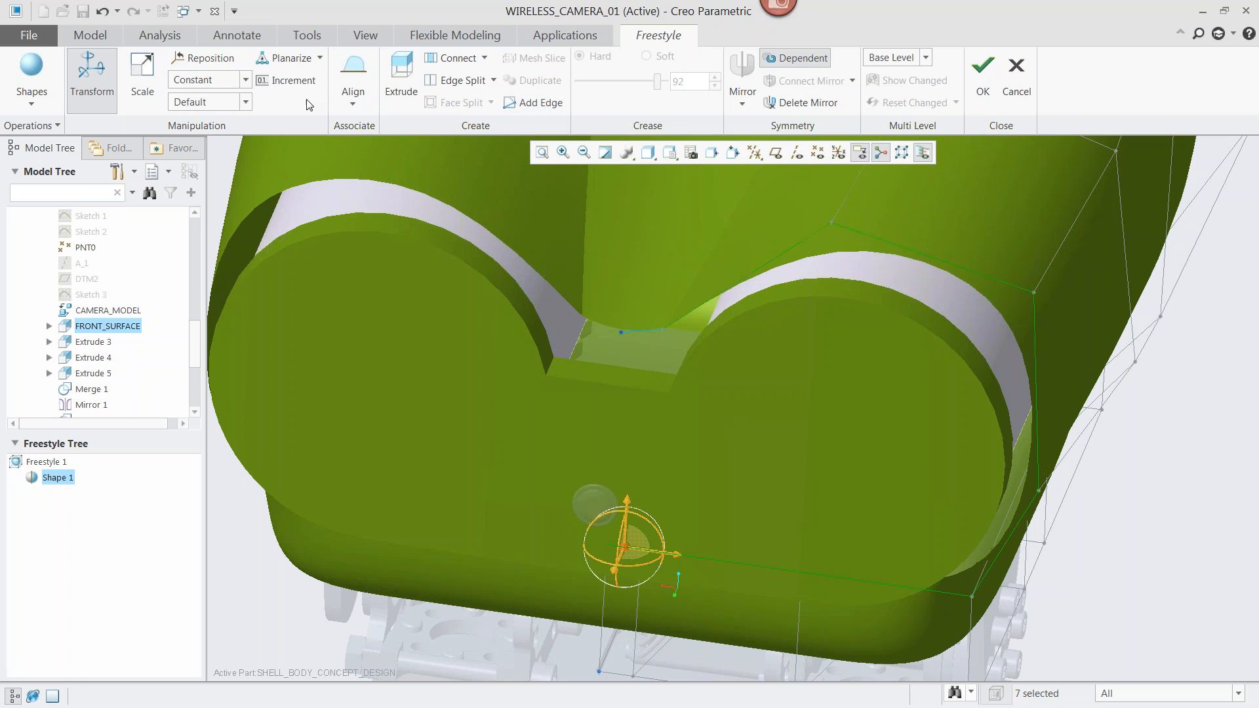
left_click(353, 105)
left_click(387, 140)
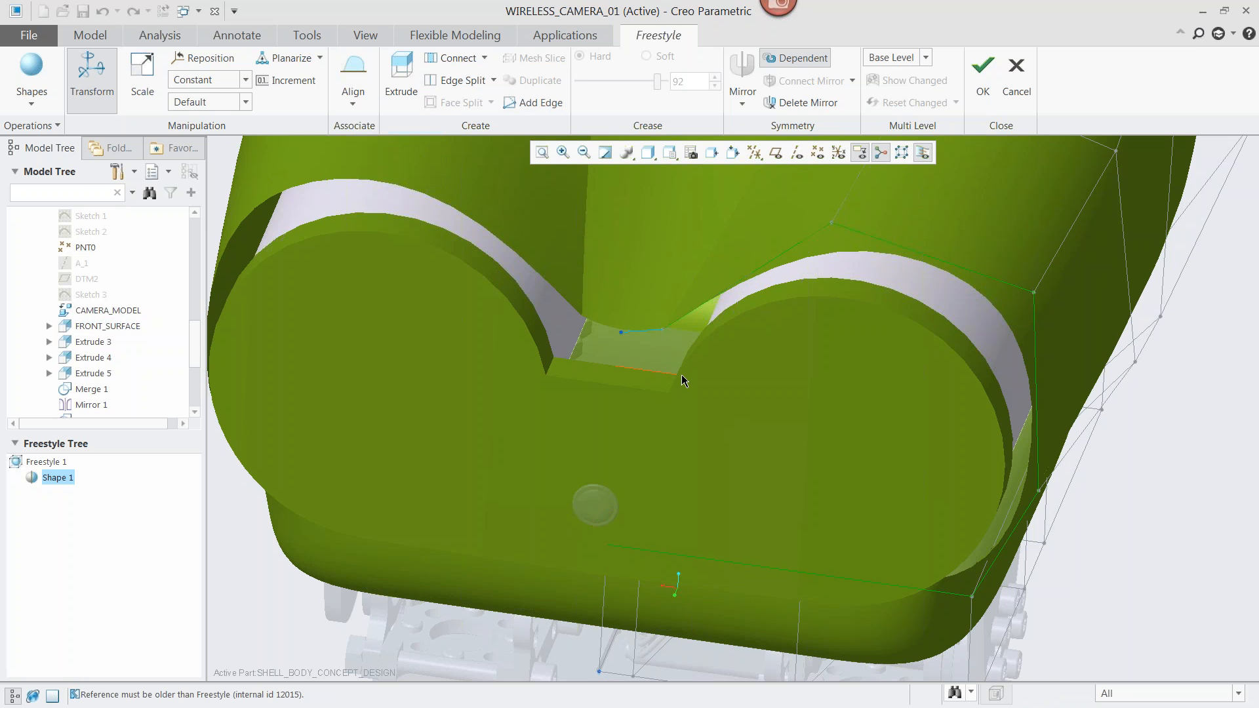
middle_click_drag(798, 319, 846, 465)
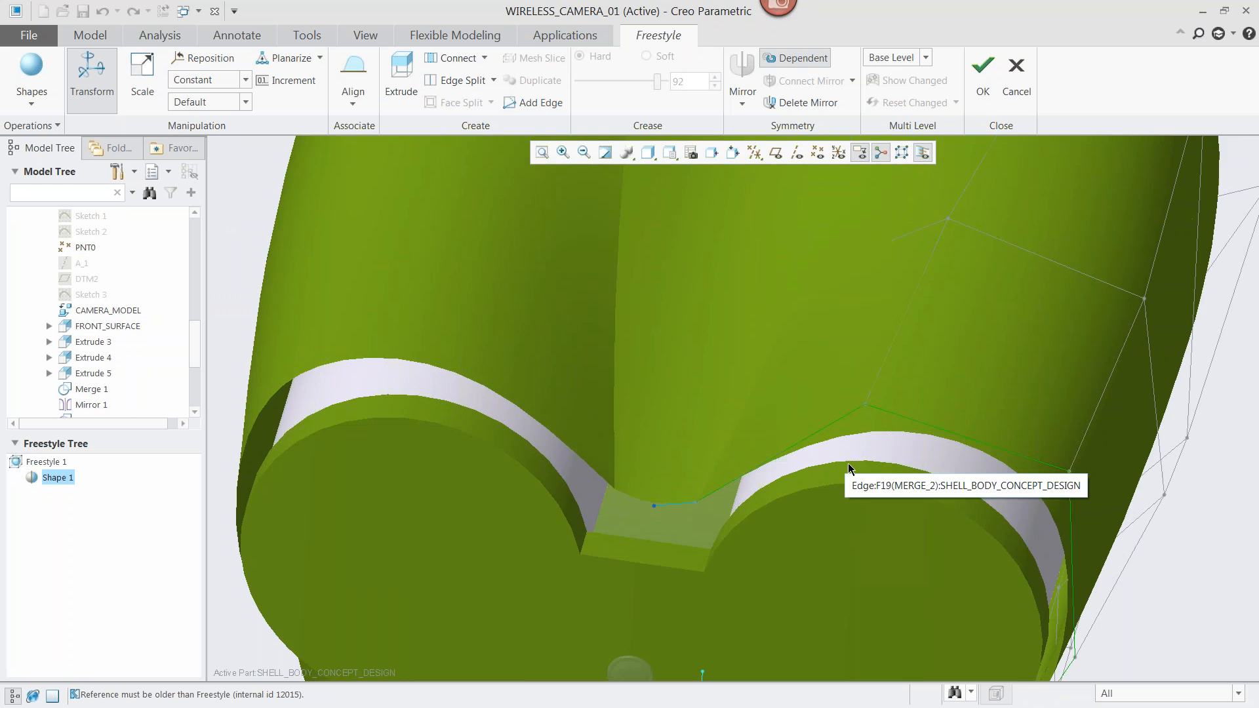
scroll(849, 466, "down", 5)
scroll(716, 419, "up", 1)
scroll(712, 409, "up", 2)
middle_click(712, 409)
- Align the short open mesh edge between the two barrels to the straight edge of the front surface's notch
middle_click_drag(623, 419, 658, 374)
scroll(658, 374, "down", 1)
left_click(686, 347)
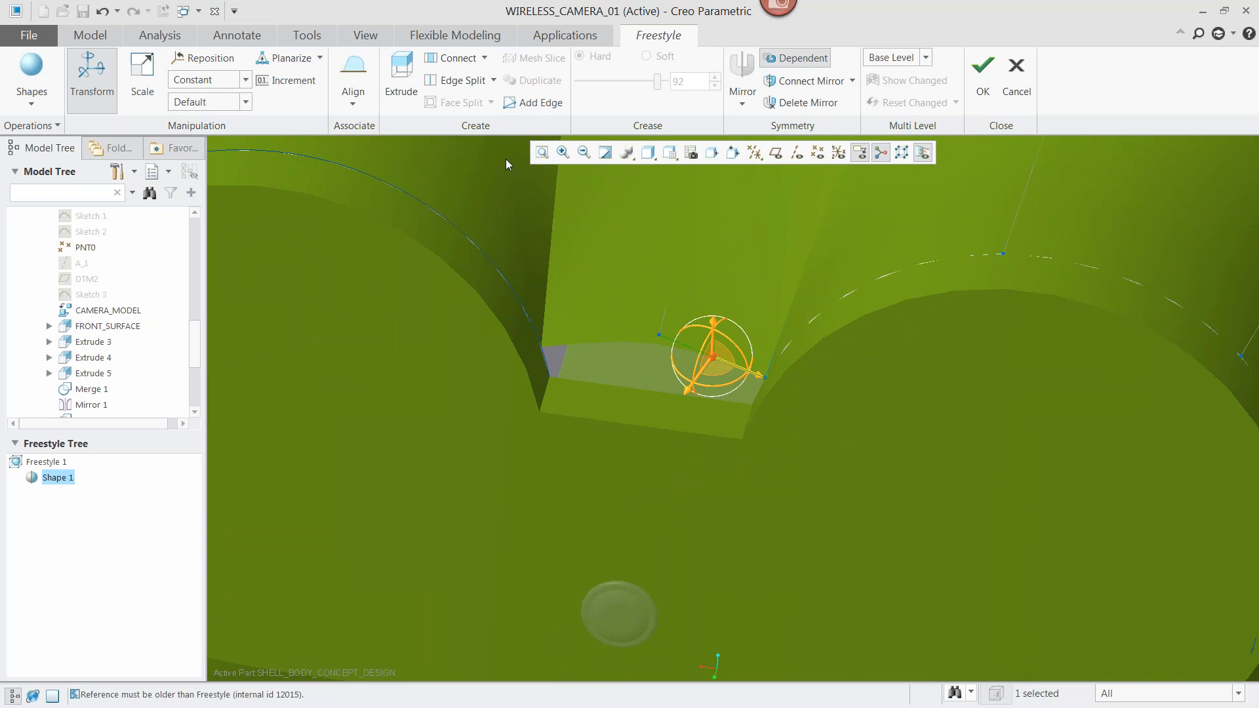
left_click(353, 103)
left_click(380, 139)
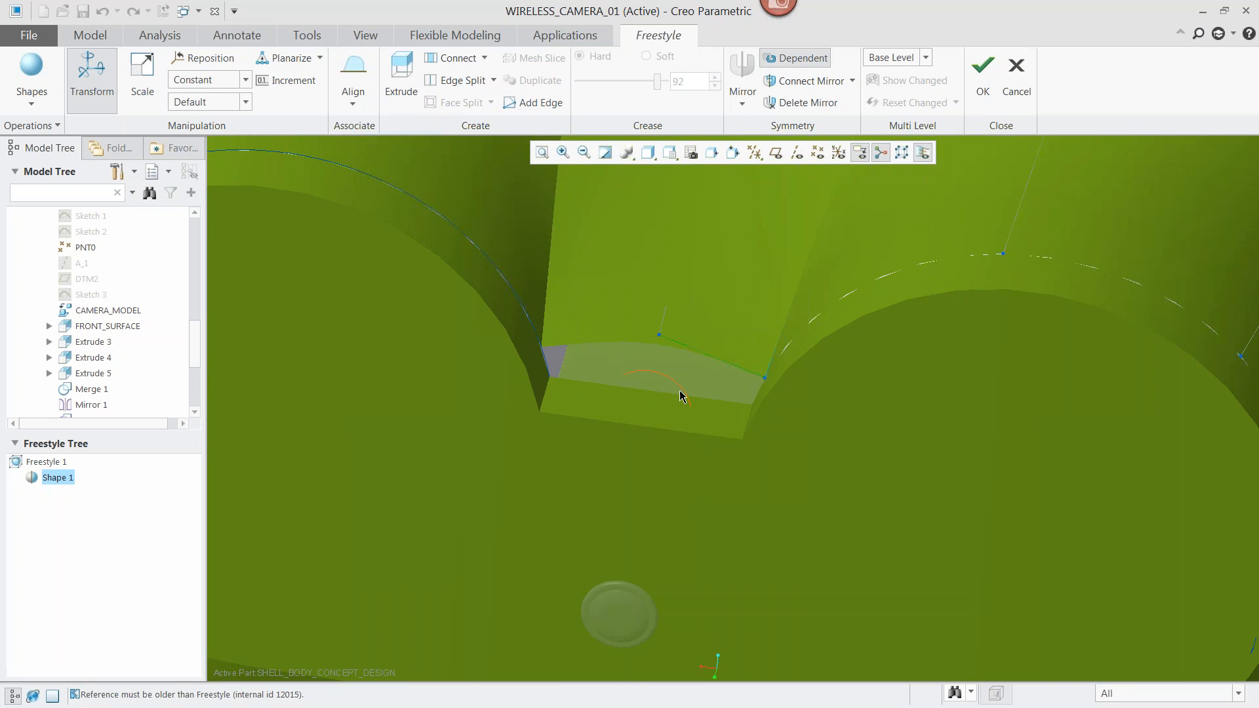
scroll(692, 400, "down", 2)
left_click(712, 395)
scroll(742, 278, "down", 3)
scroll(742, 278, "up", 4)
left_click(333, 425)
- Add four mesh edges joining the midpoints of the face edges around the antenna into a closed diamond
middle_click_drag(333, 425, 777, 327)
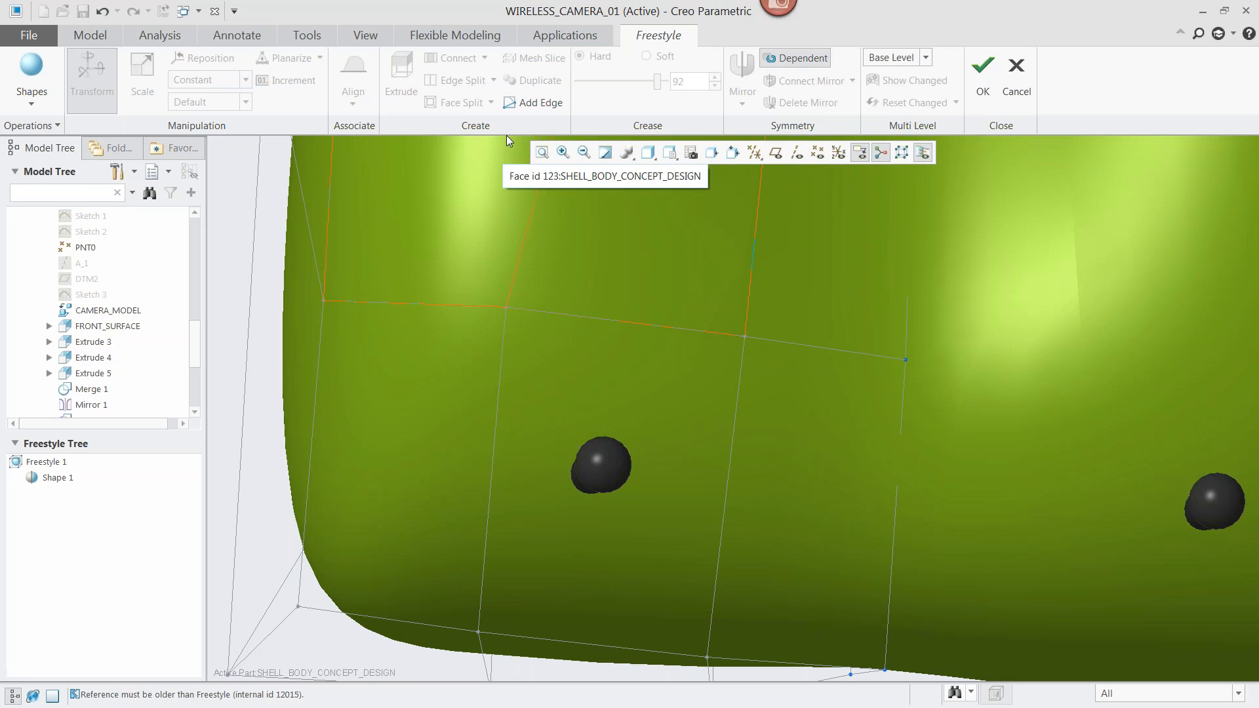
left_click(533, 103)
left_click(524, 109)
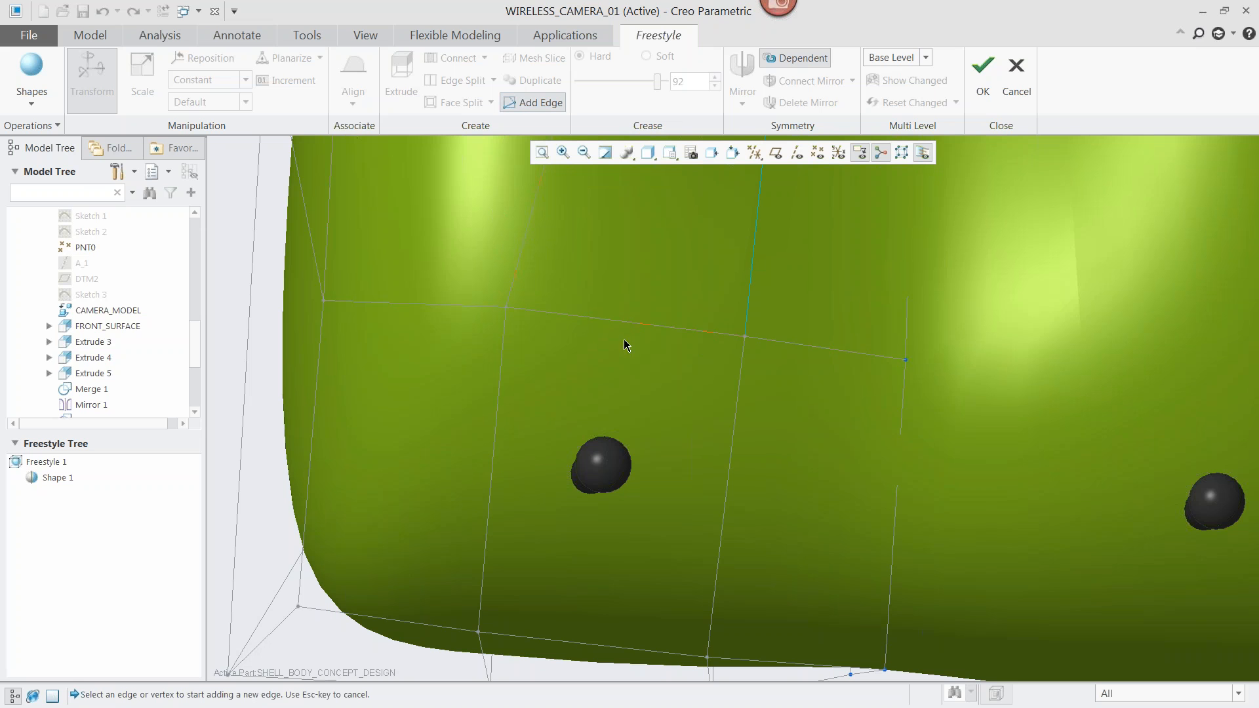
left_click(625, 323)
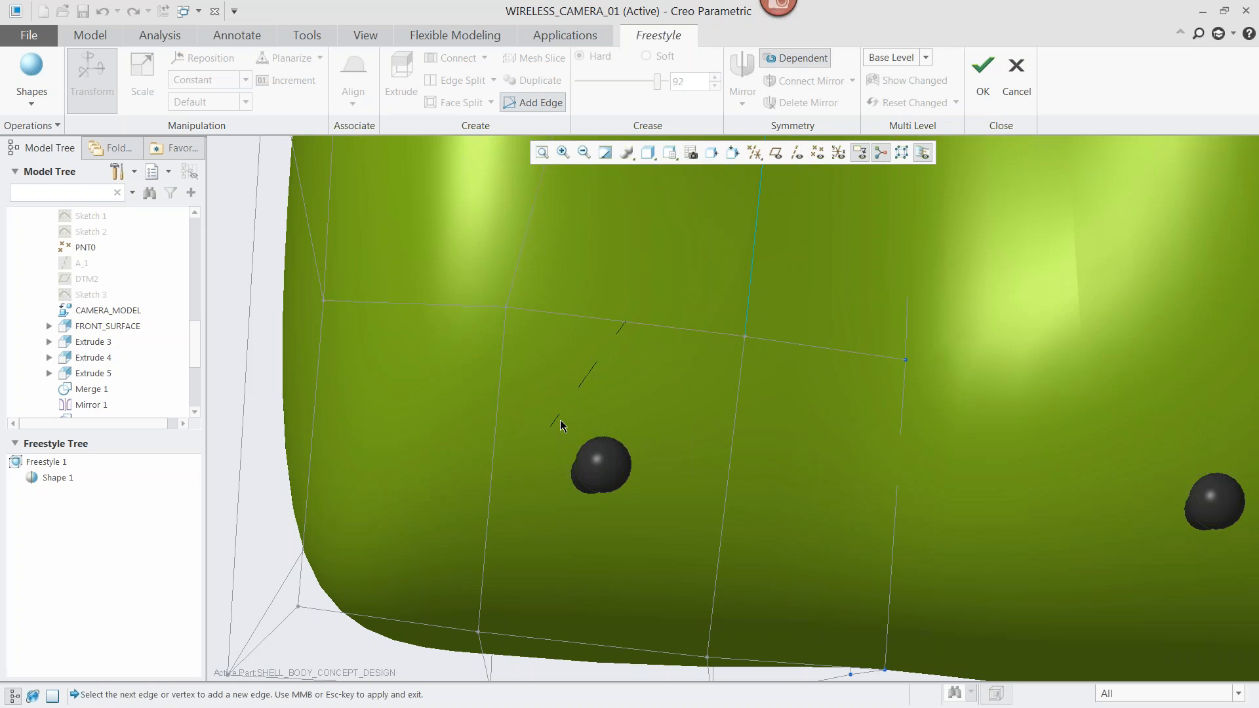
left_click(493, 471)
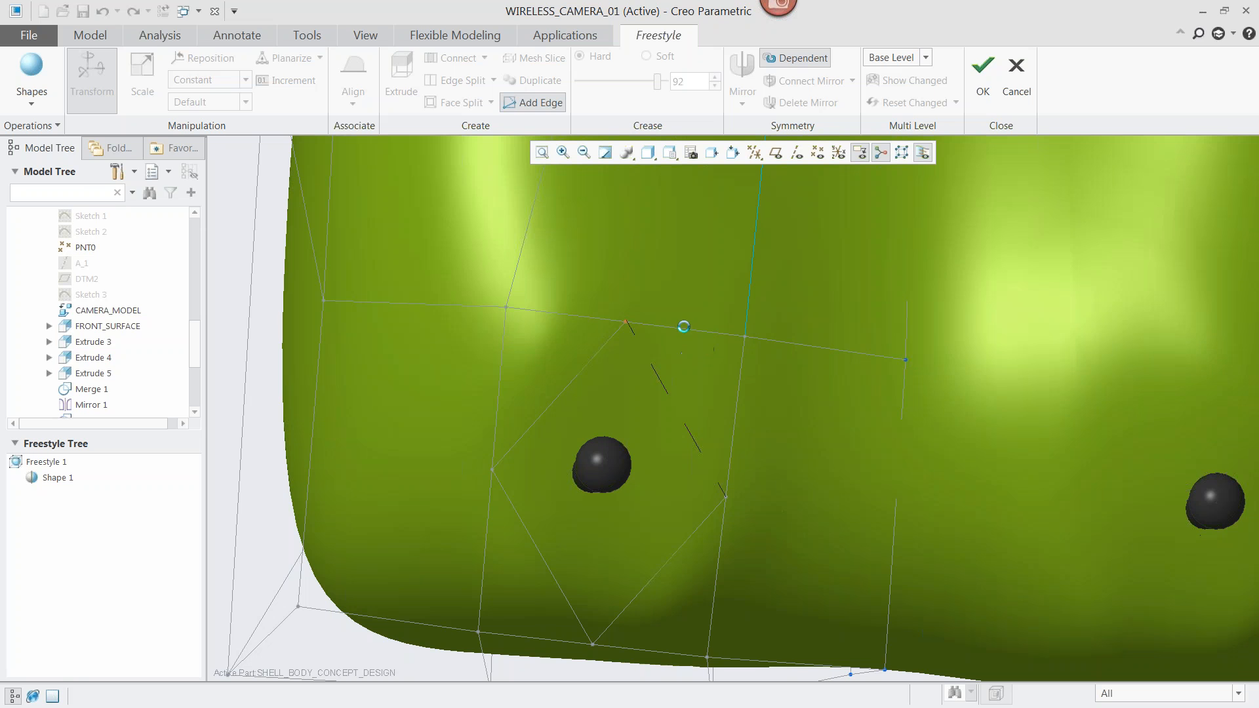
middle_click(672, 291)
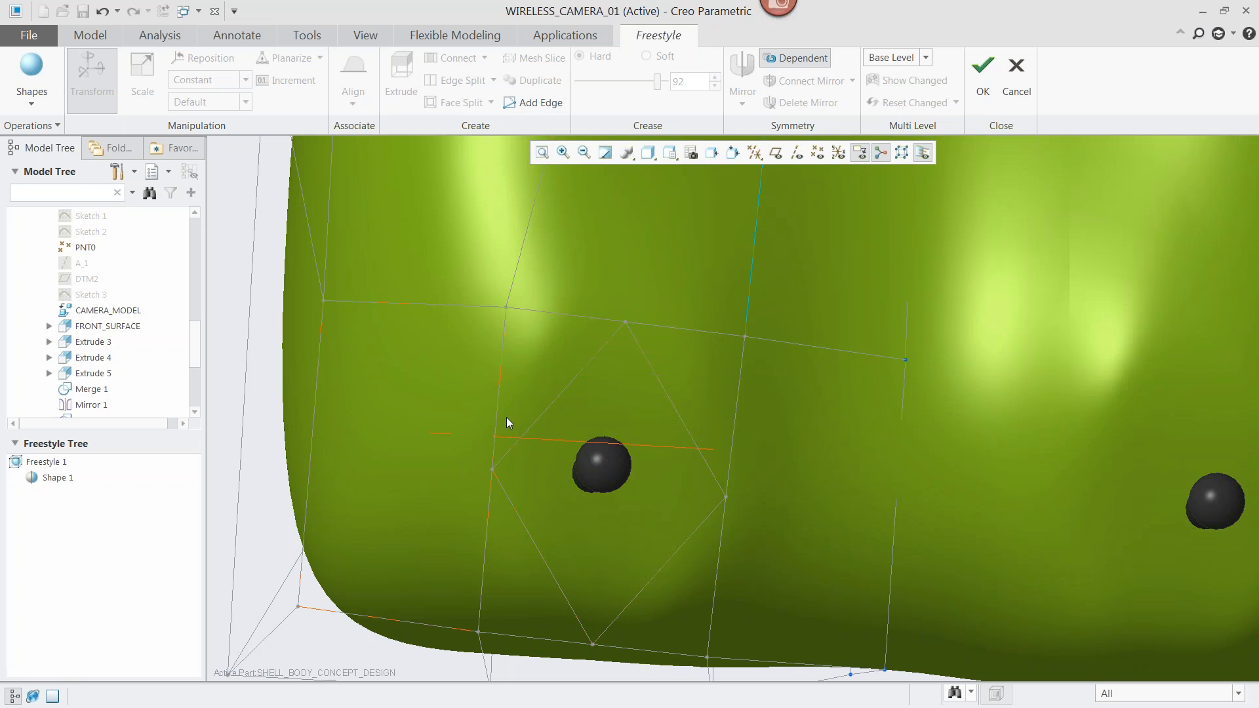
- Split the diamond-shaped mesh face around the antenna by 10%
left_click(571, 416)
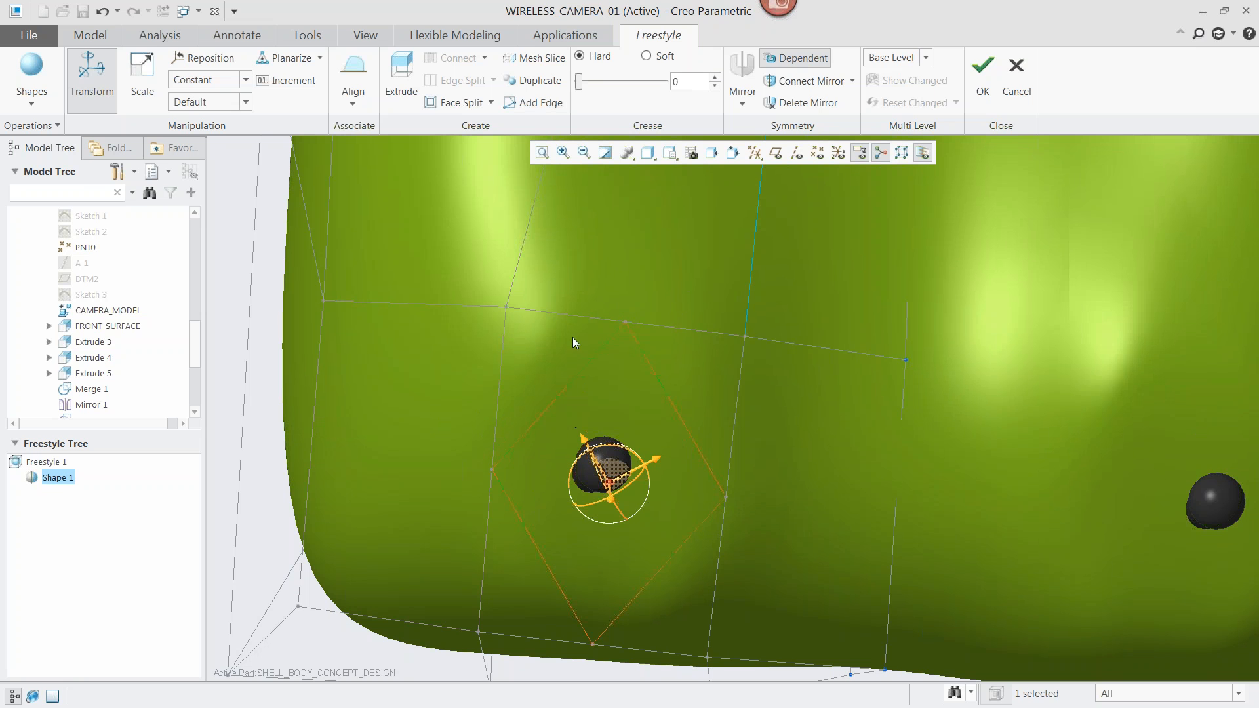
left_click(491, 103)
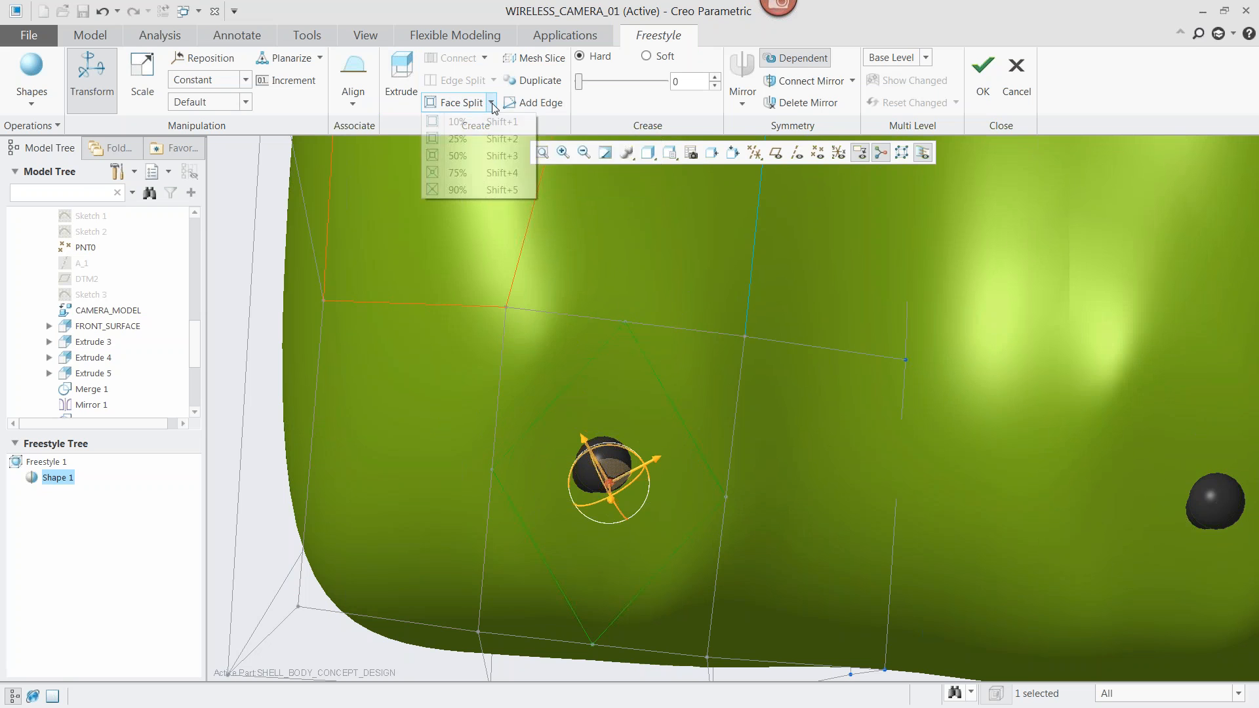
left_click(457, 122)
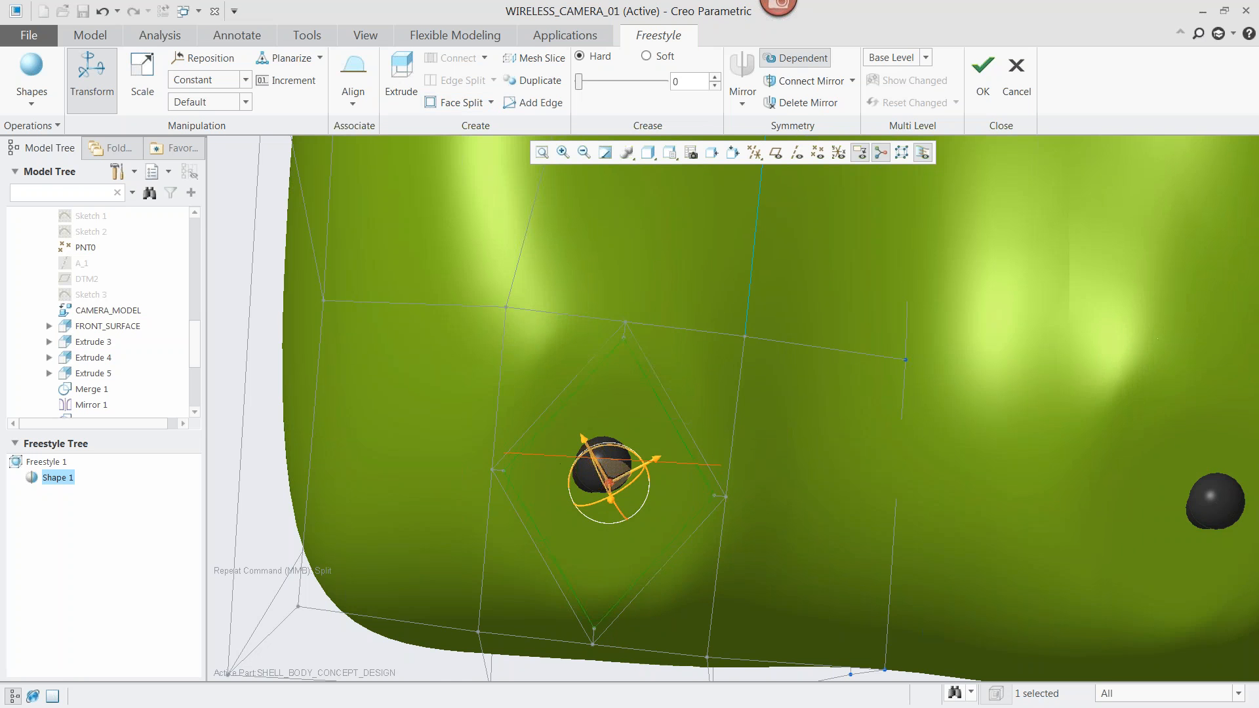
- Extrude the inner diamond face at the antenna and move it inward to form a recess in the shell
middle_click_drag(609, 365, 648, 351)
middle_click_drag(963, 397, 938, 379)
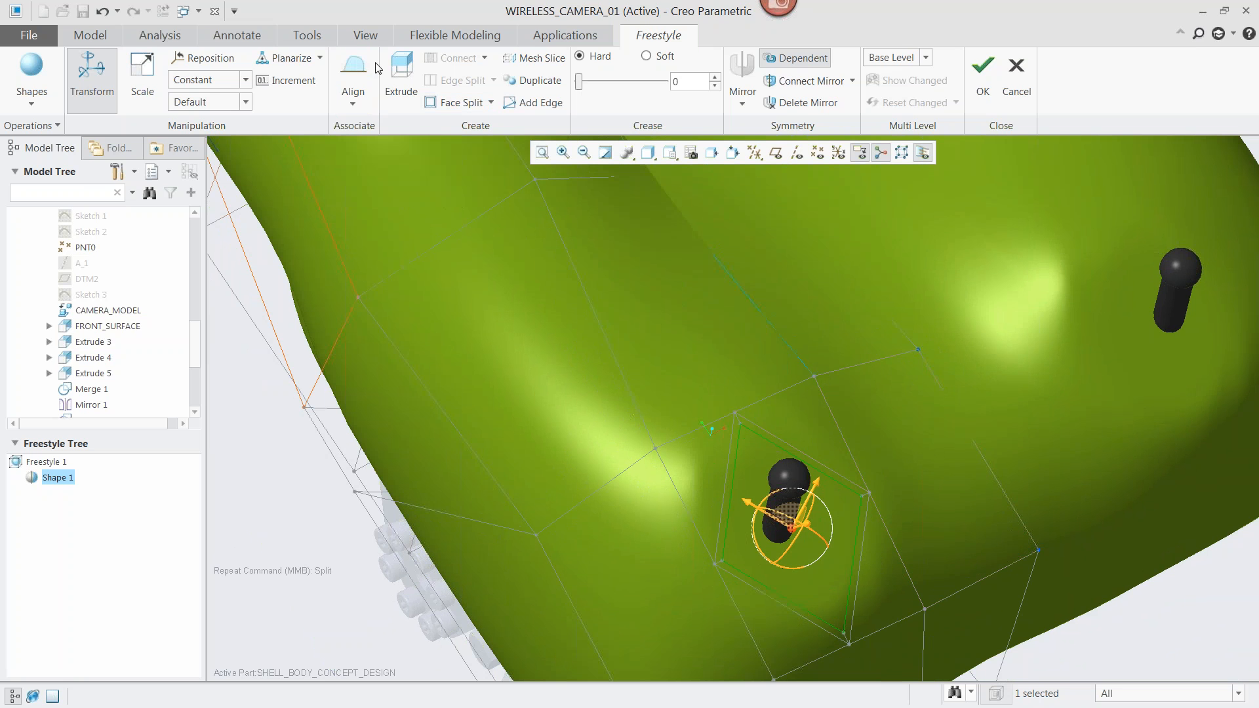
left_click(401, 72)
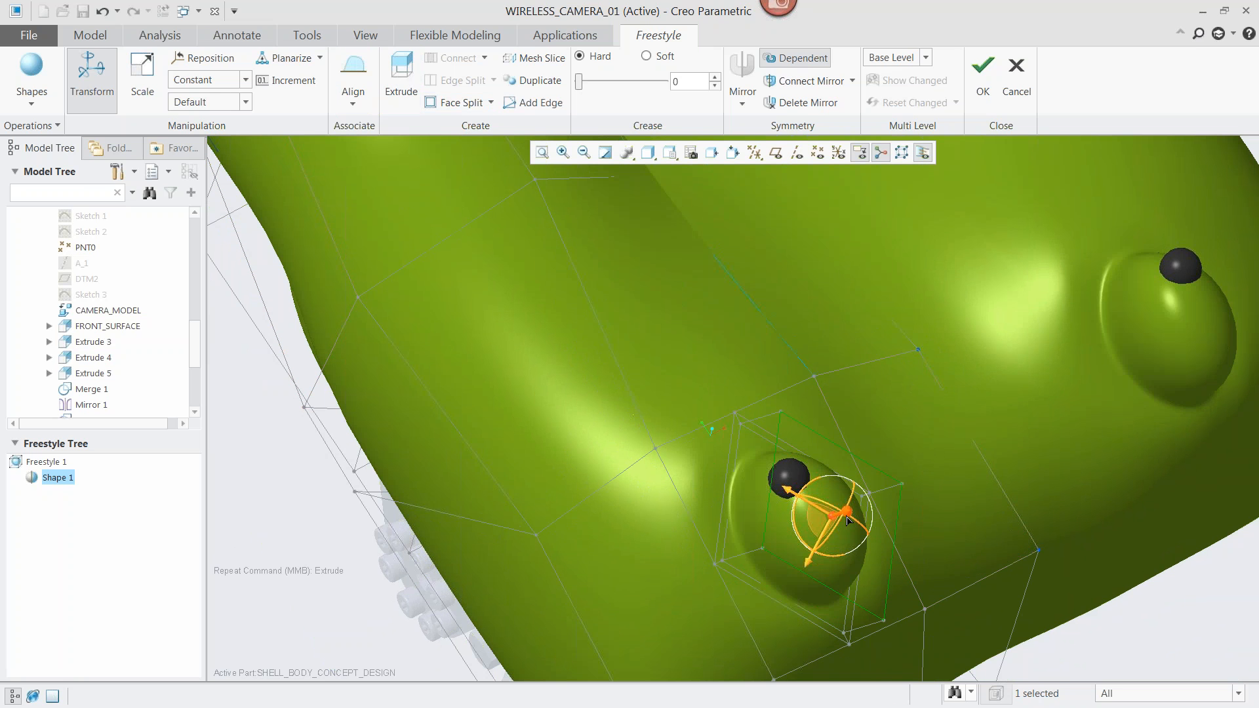
middle_click_drag(847, 517, 879, 463)
left_click_drag(874, 486, 840, 545)
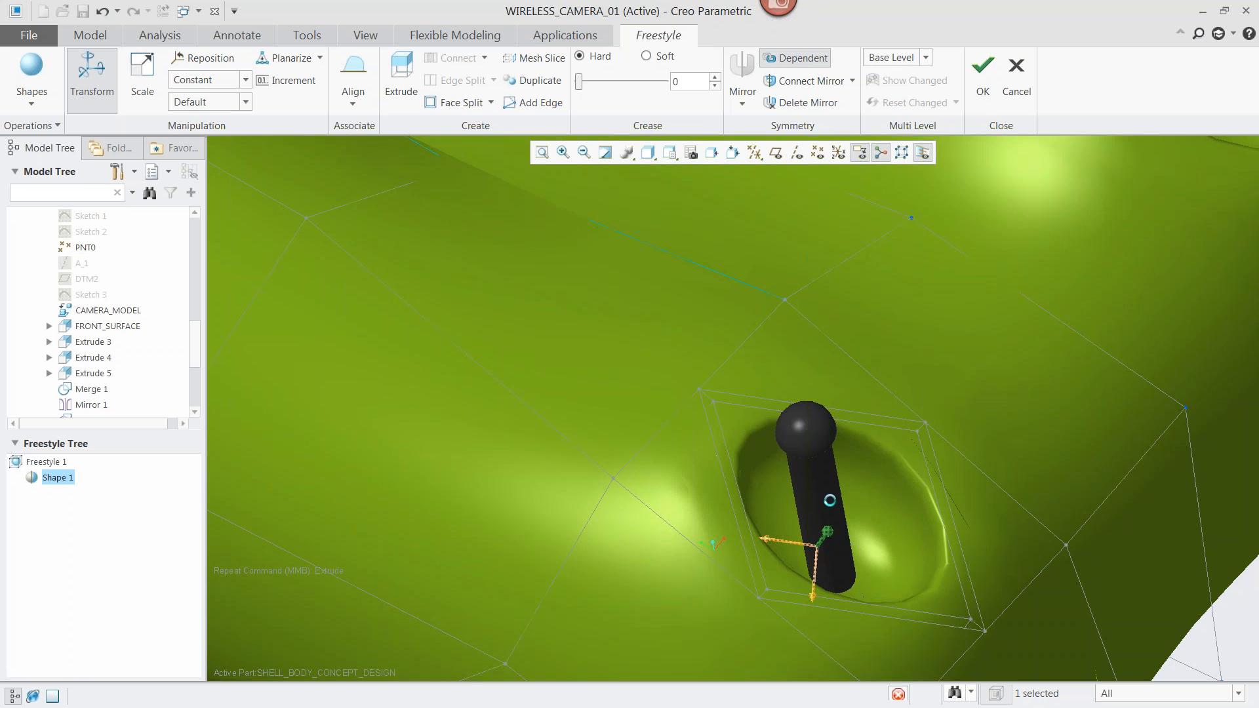
middle_click_drag(824, 518, 587, 446)
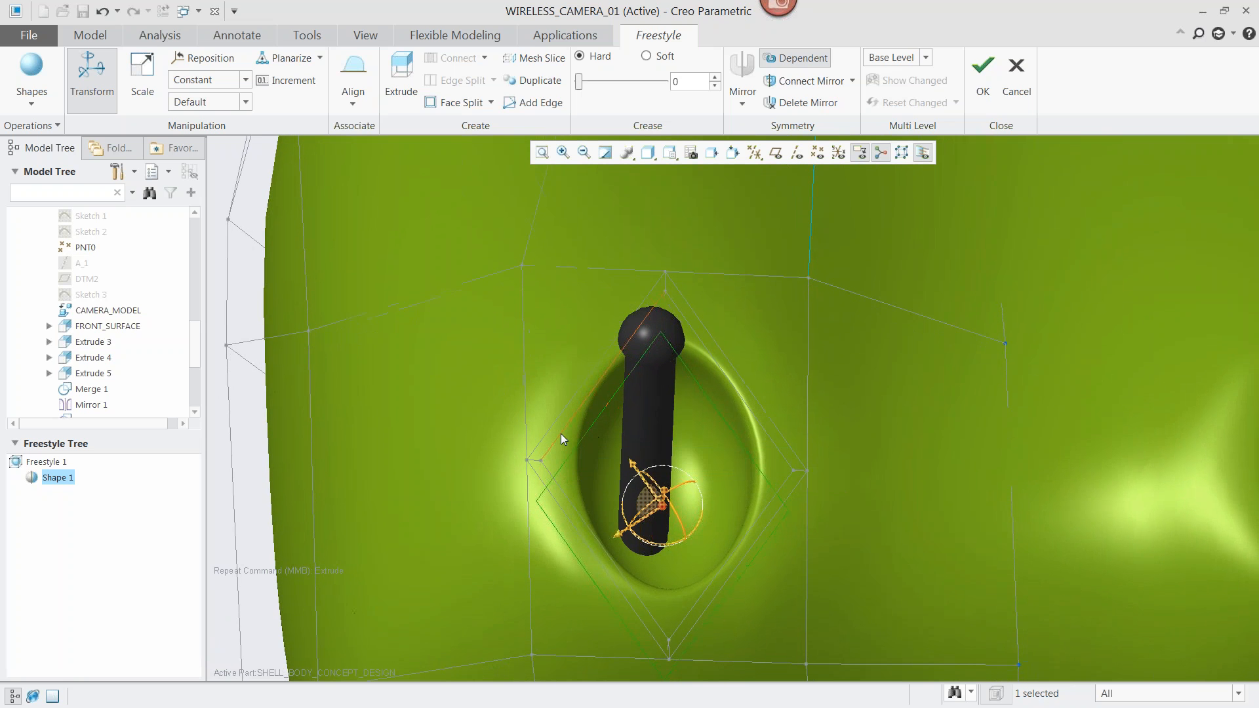
- Apply a hard crease of 83 to the four mesh edges around the rim of the antenna recess
left_click(561, 434)
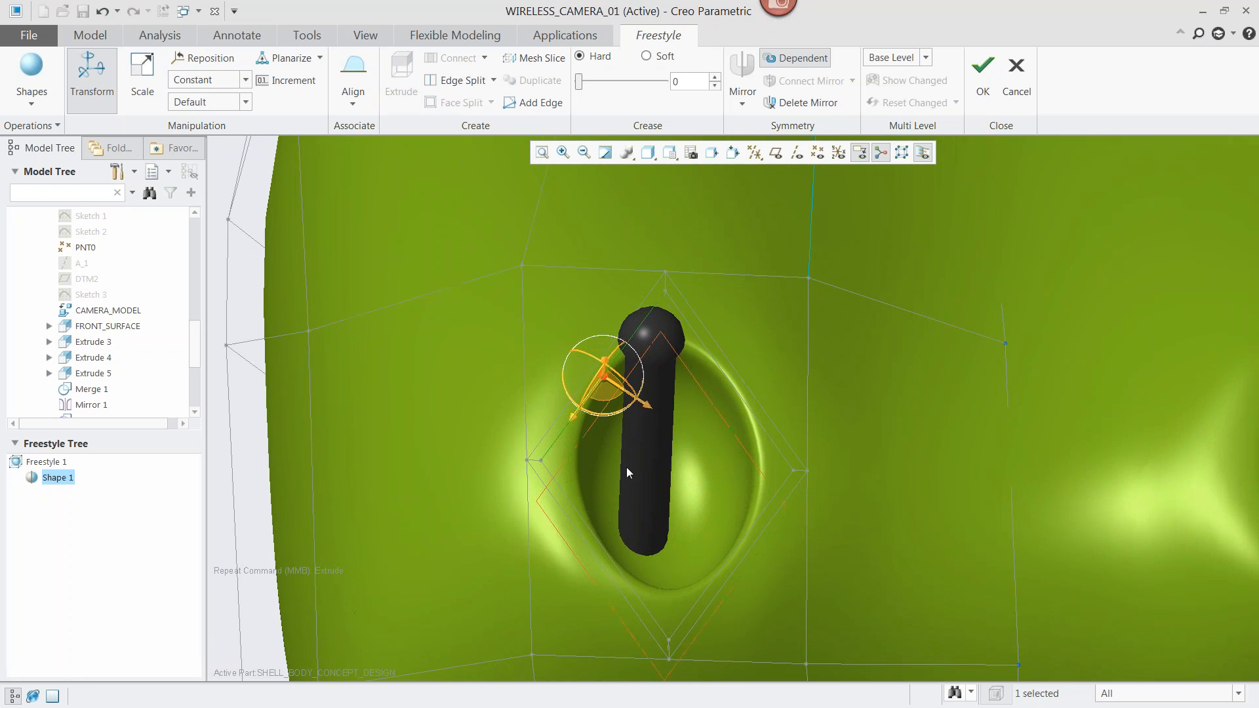
left_click(763, 430, "ctrl")
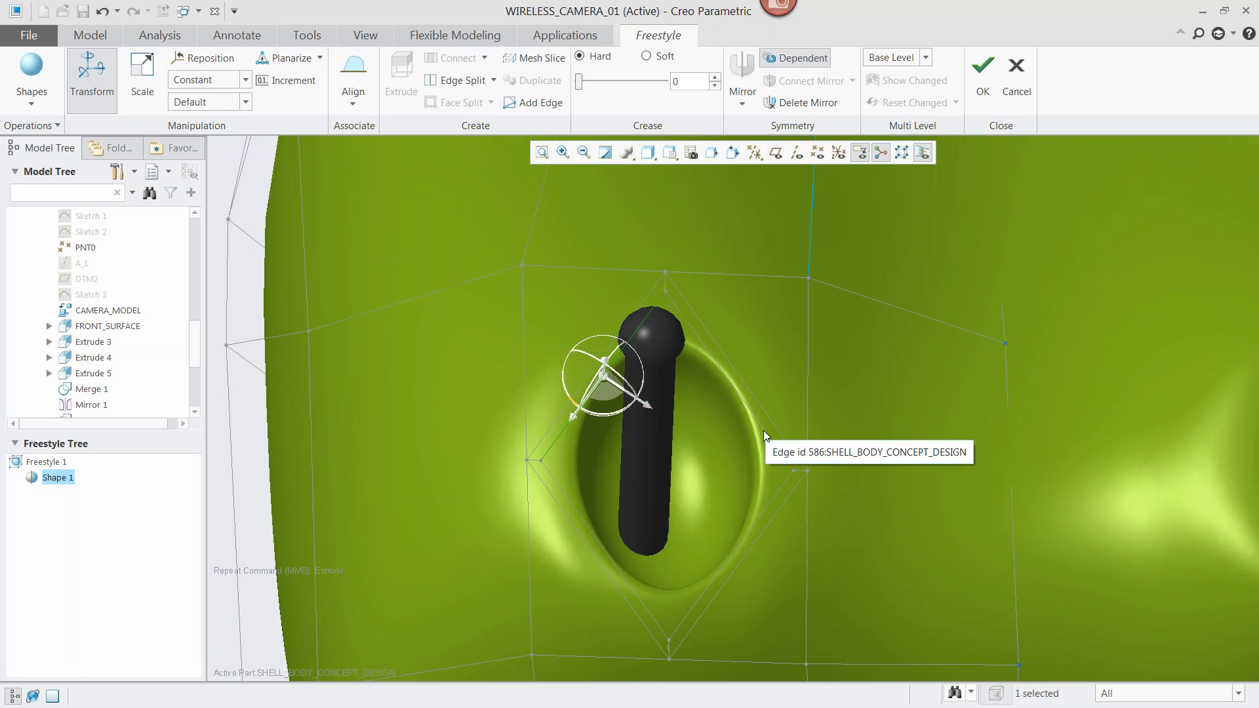
left_click(737, 548, "ctrl")
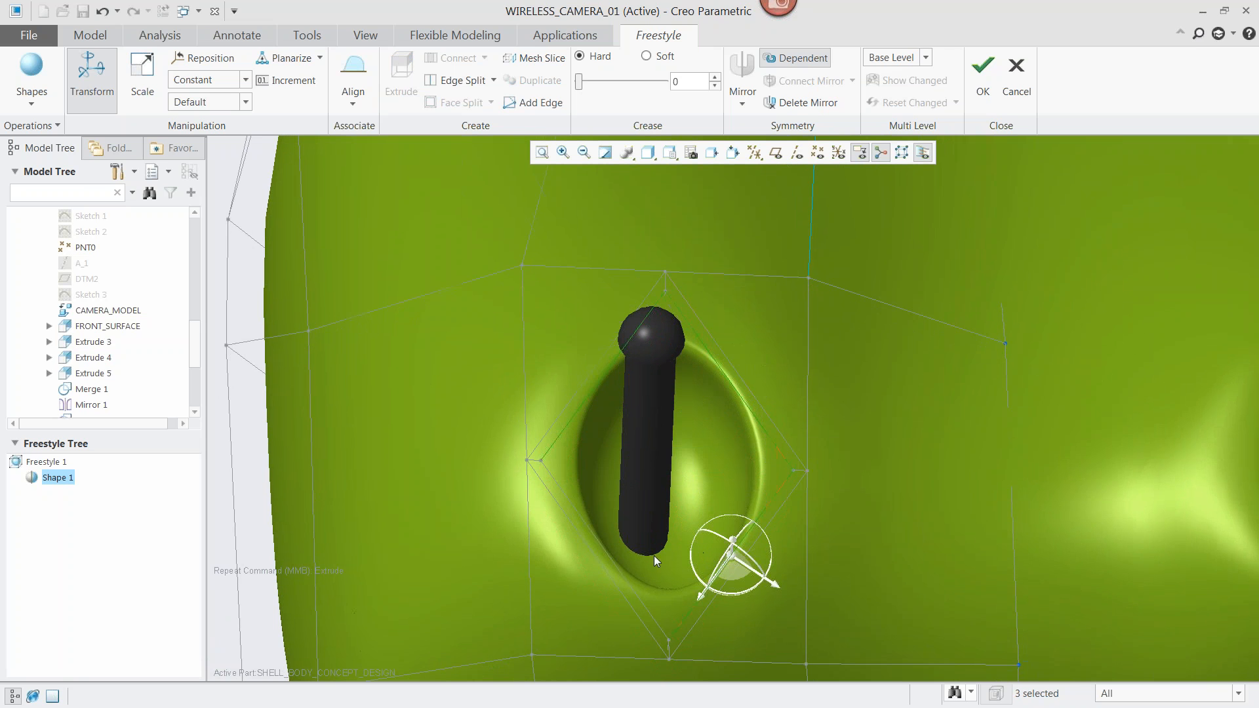
left_click(620, 574, "ctrl")
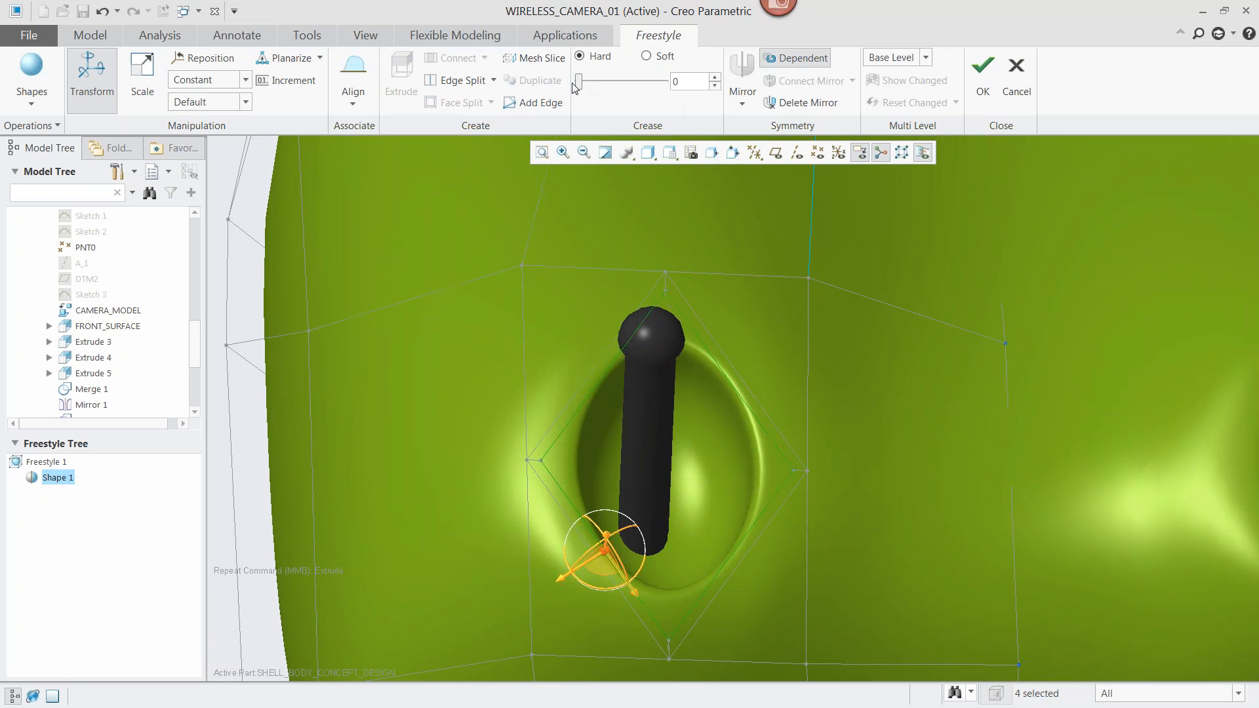
left_click_drag(642, 85, 650, 93)
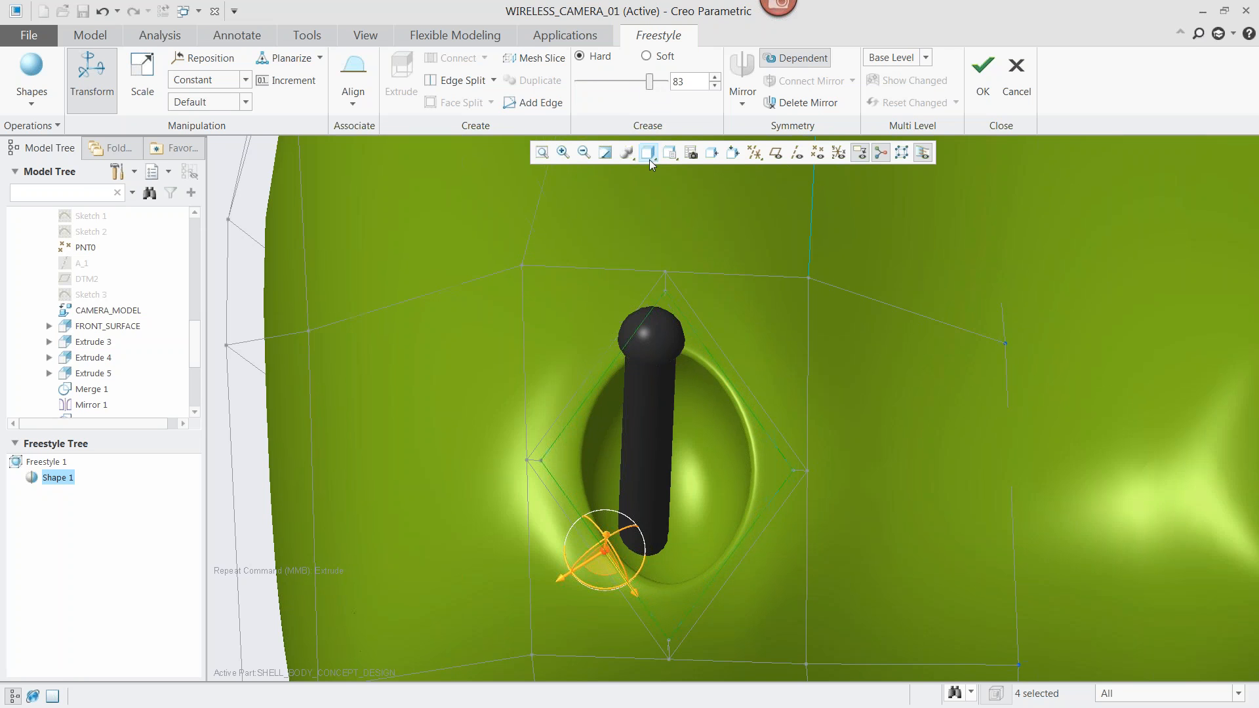
scroll(662, 293, "down", 5)
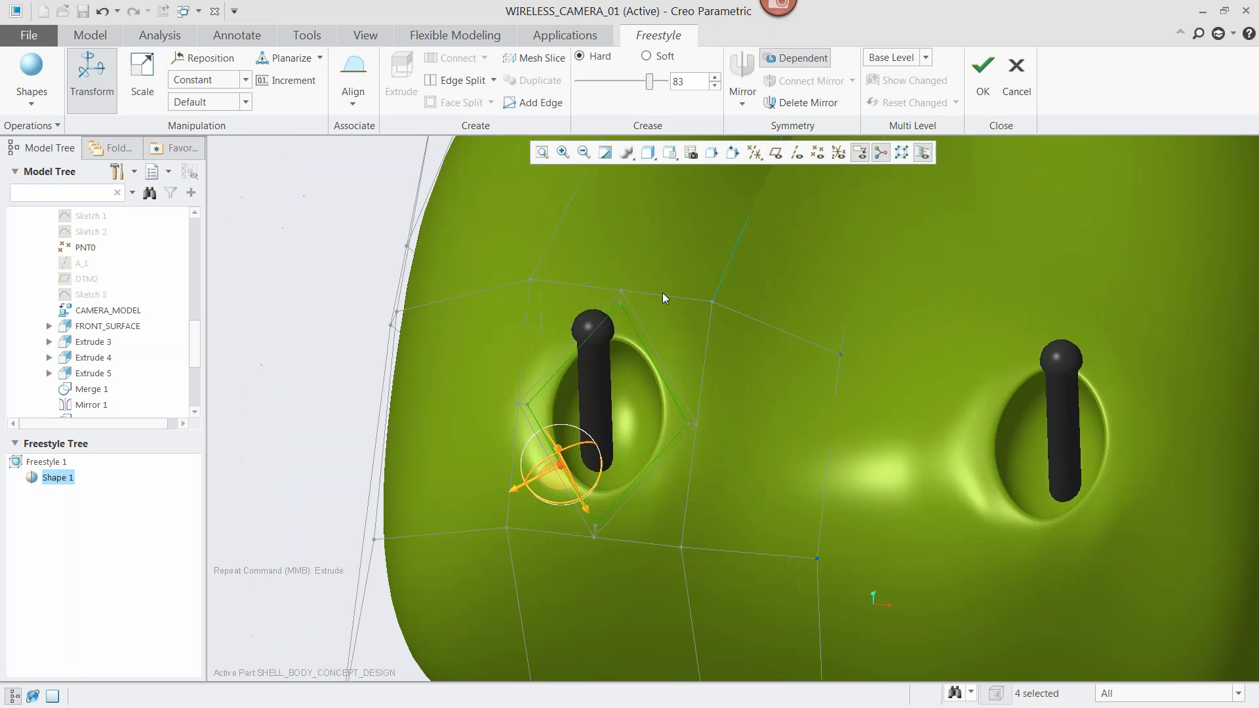
- Complete the freestyle feature and clear the selection
middle_click_drag(657, 301, 557, 371)
left_click(985, 89)
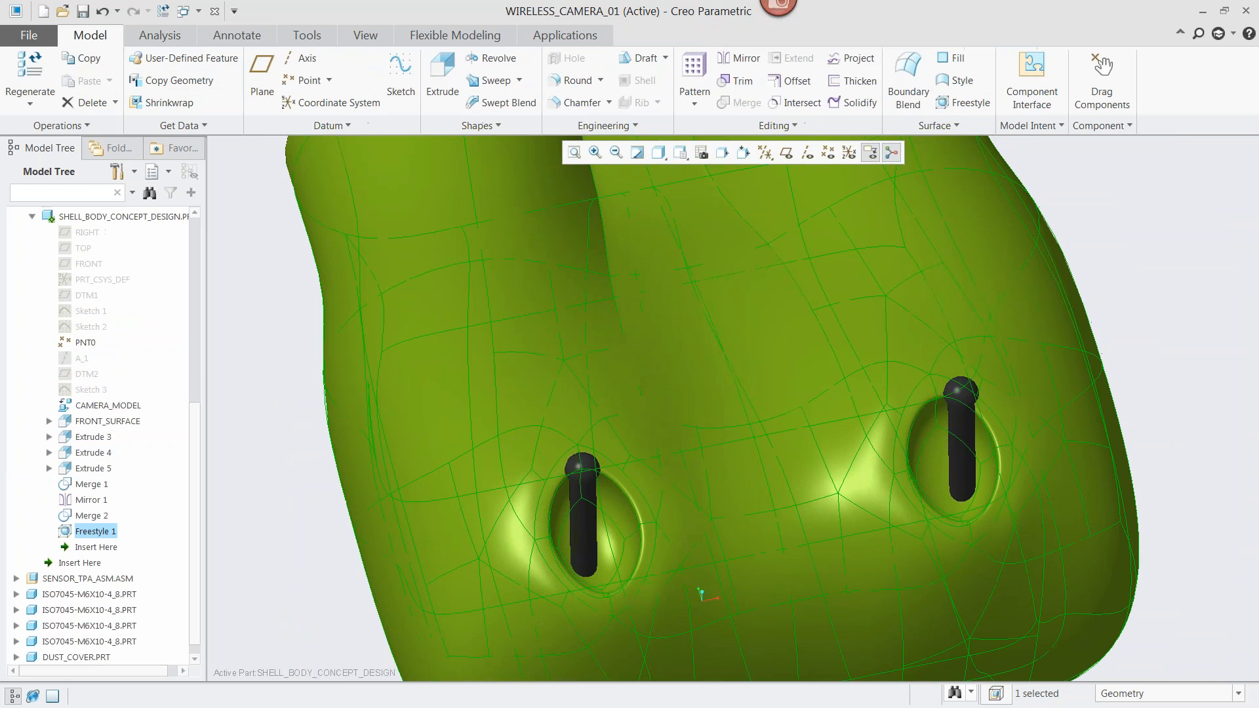
middle_click_drag(1141, 312, 813, 321)
left_click(1144, 309)
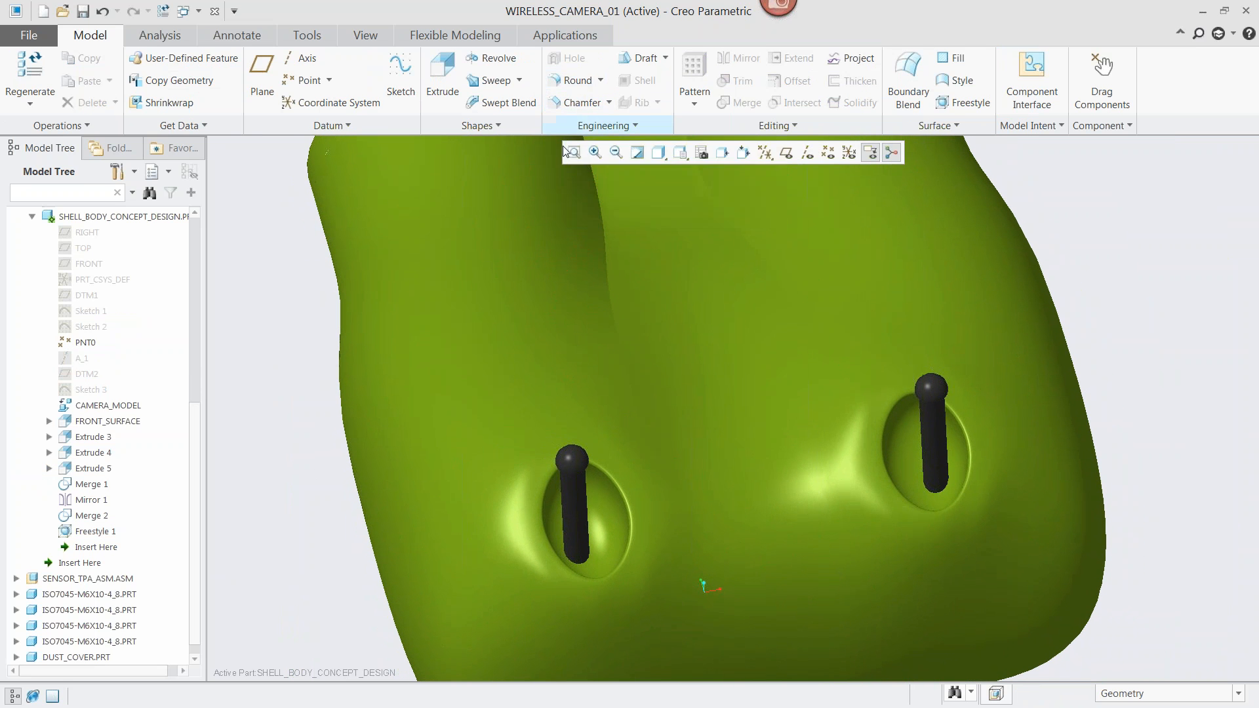
- Round the rim edges of both antenna recesses with a radius of 0.14
left_click(592, 81)
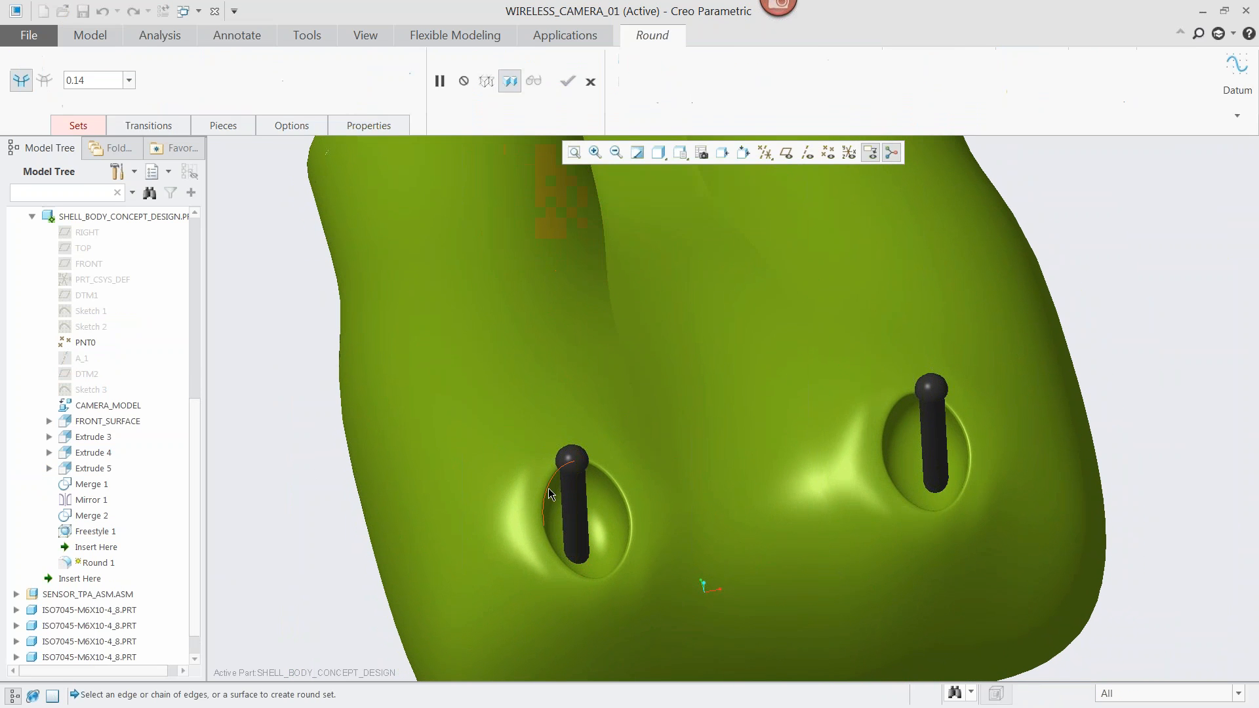
left_click(530, 481)
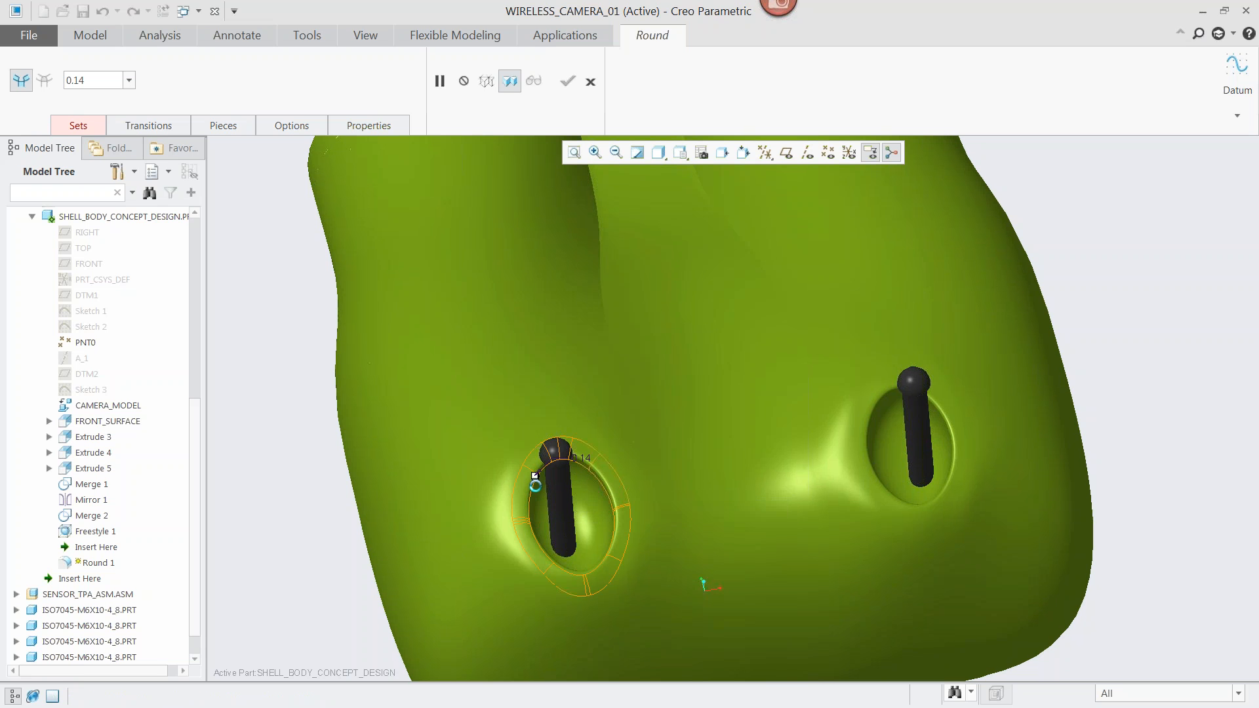
left_click(878, 405, "ctrl")
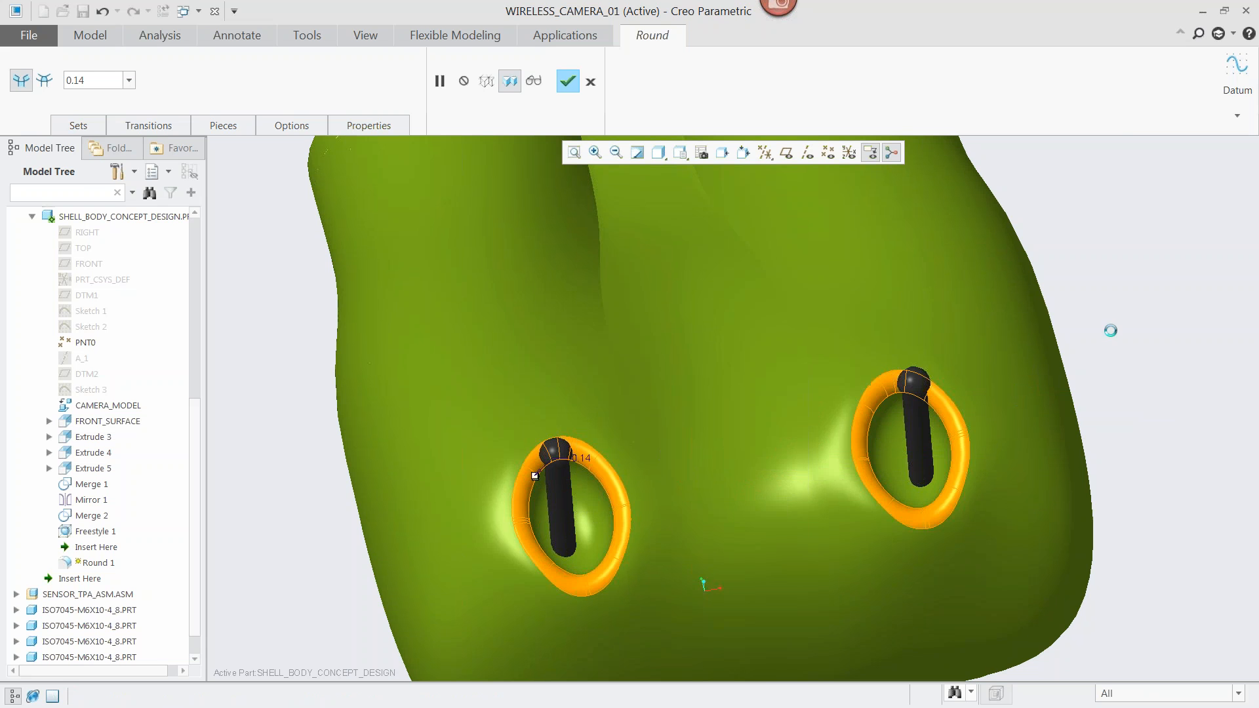
middle_click(1099, 359)
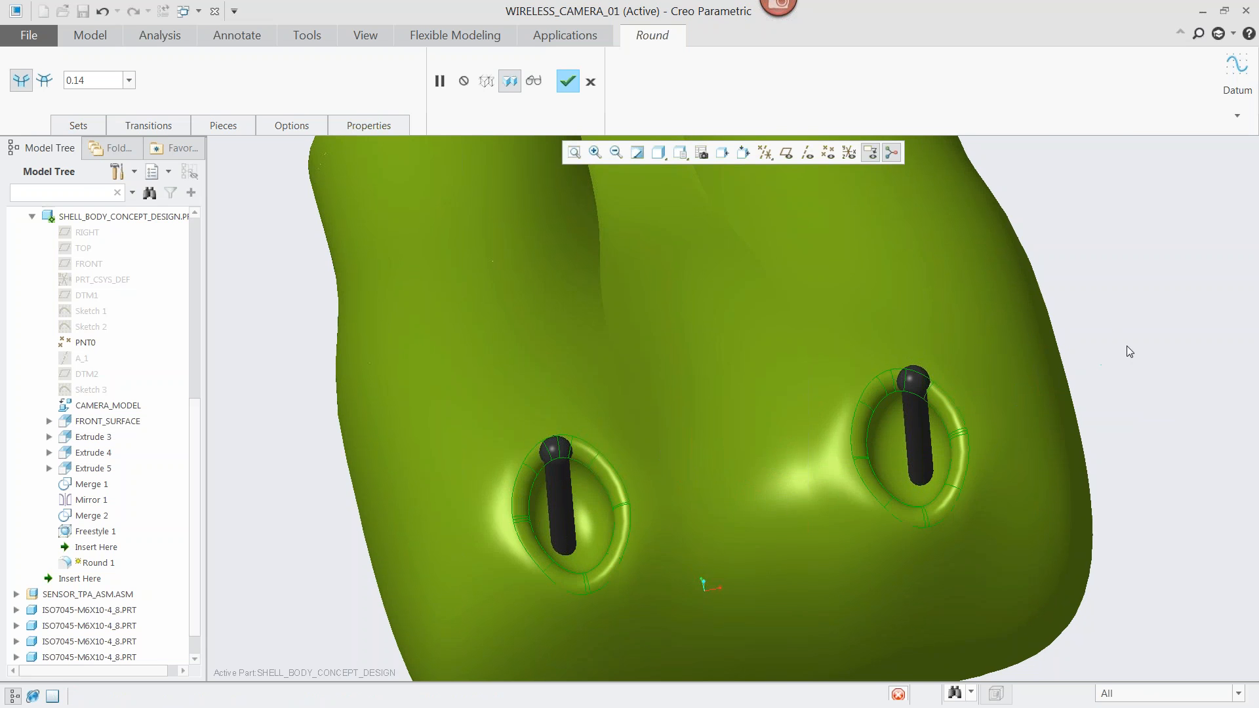
middle_click_drag(1100, 361, 926, 354)
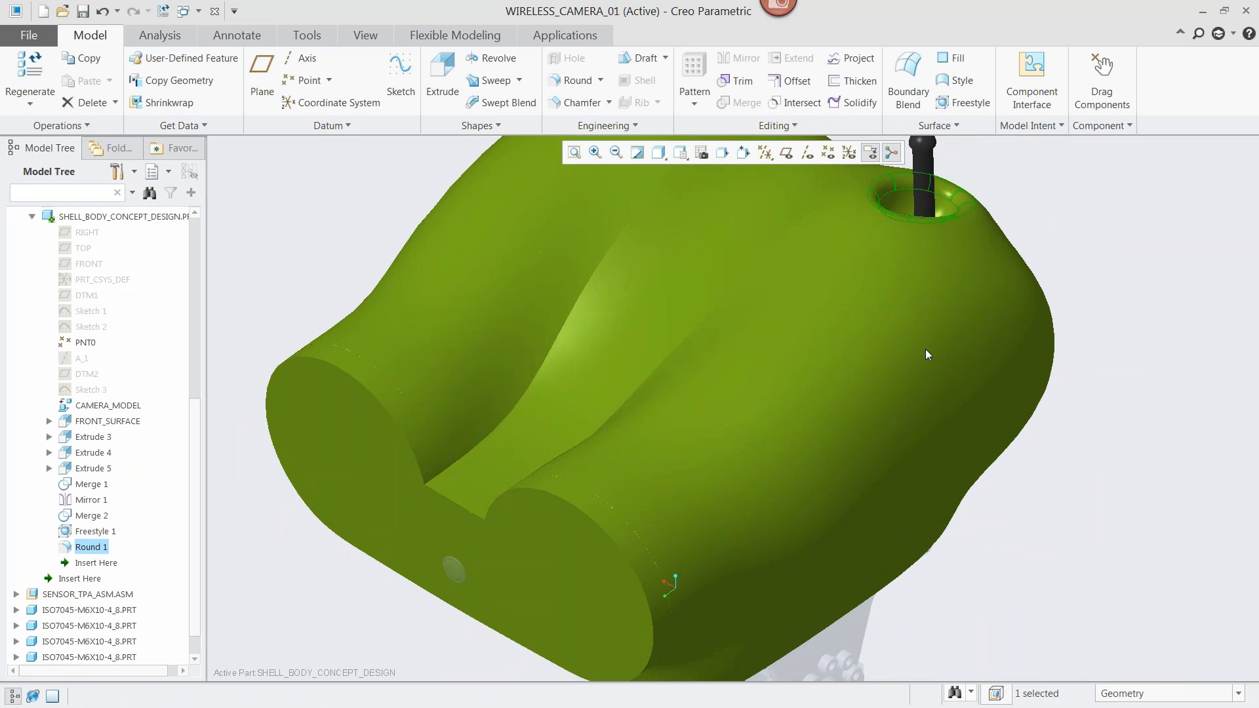
- Clear the selection and set the selection filter to Quilt
left_click(1104, 418)
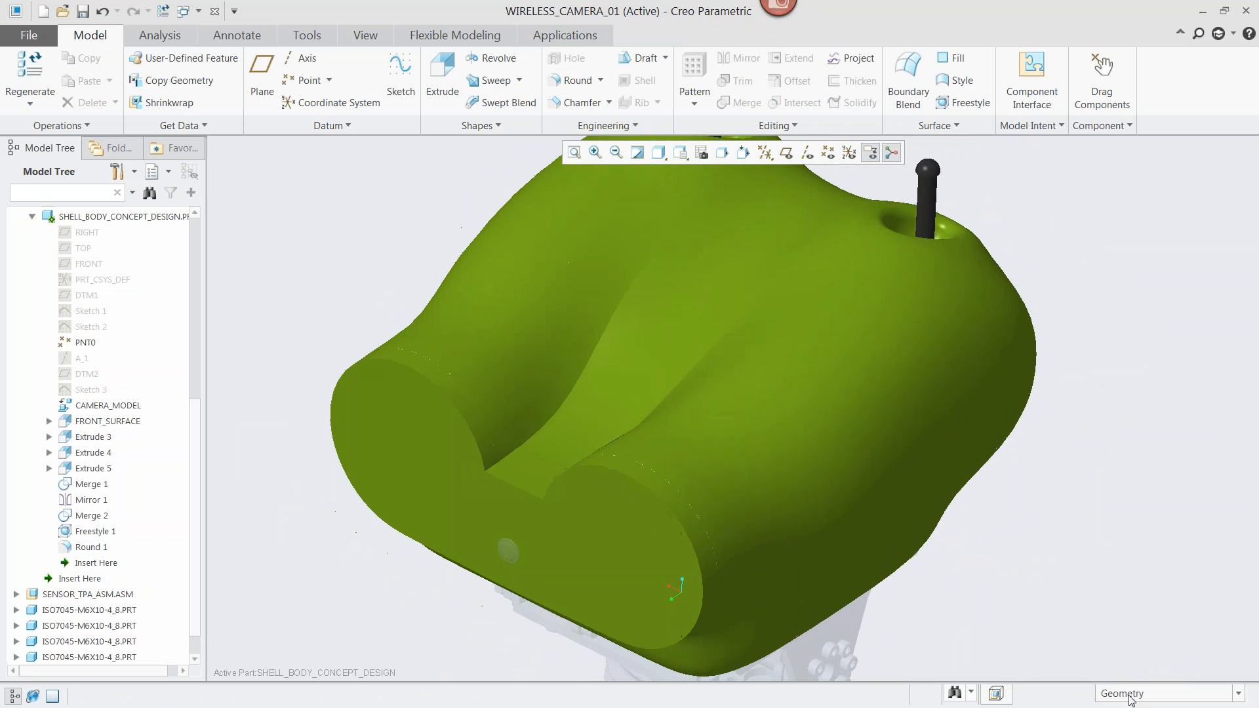
left_click(1128, 696)
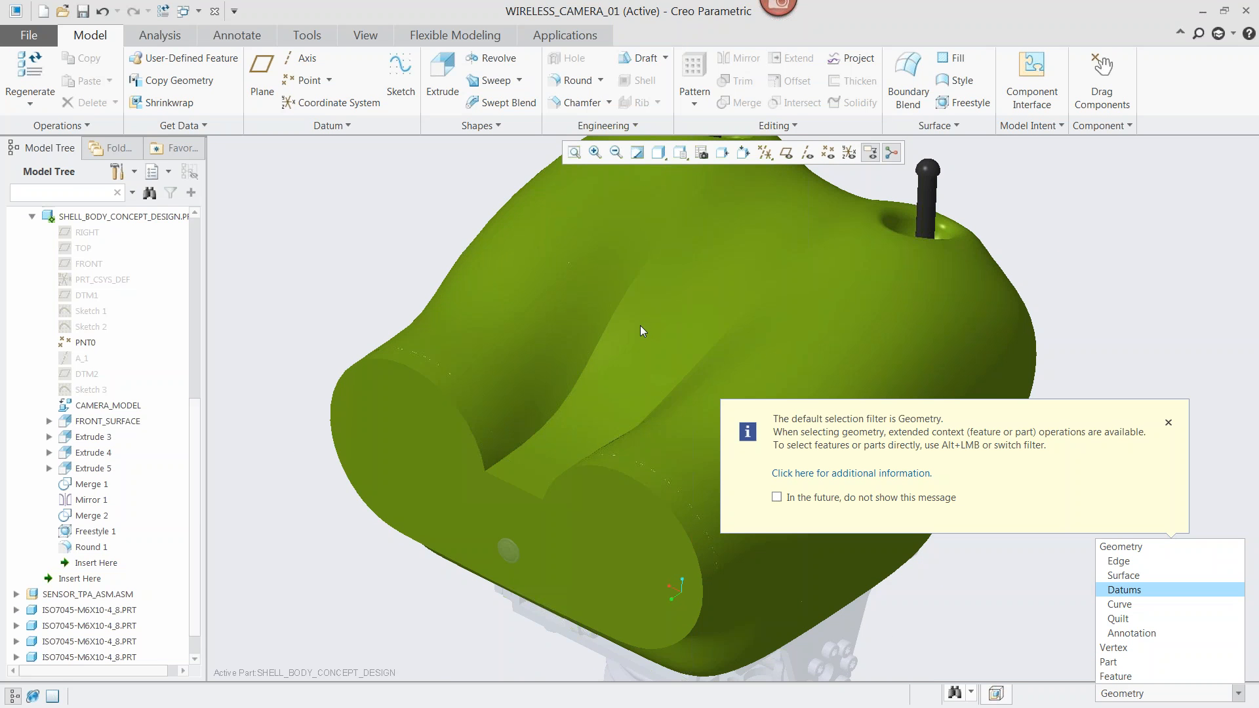
left_click(1168, 424)
left_click(1168, 423)
left_click(1128, 695)
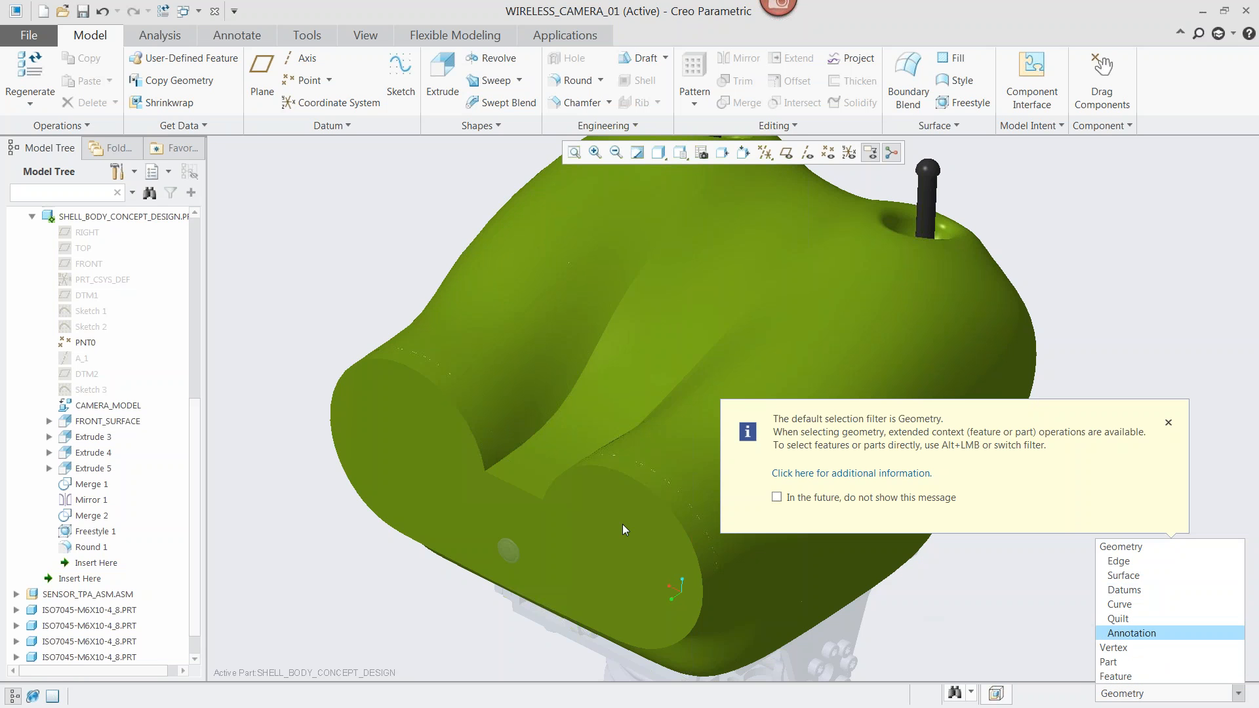
key("Up")
key("Return")
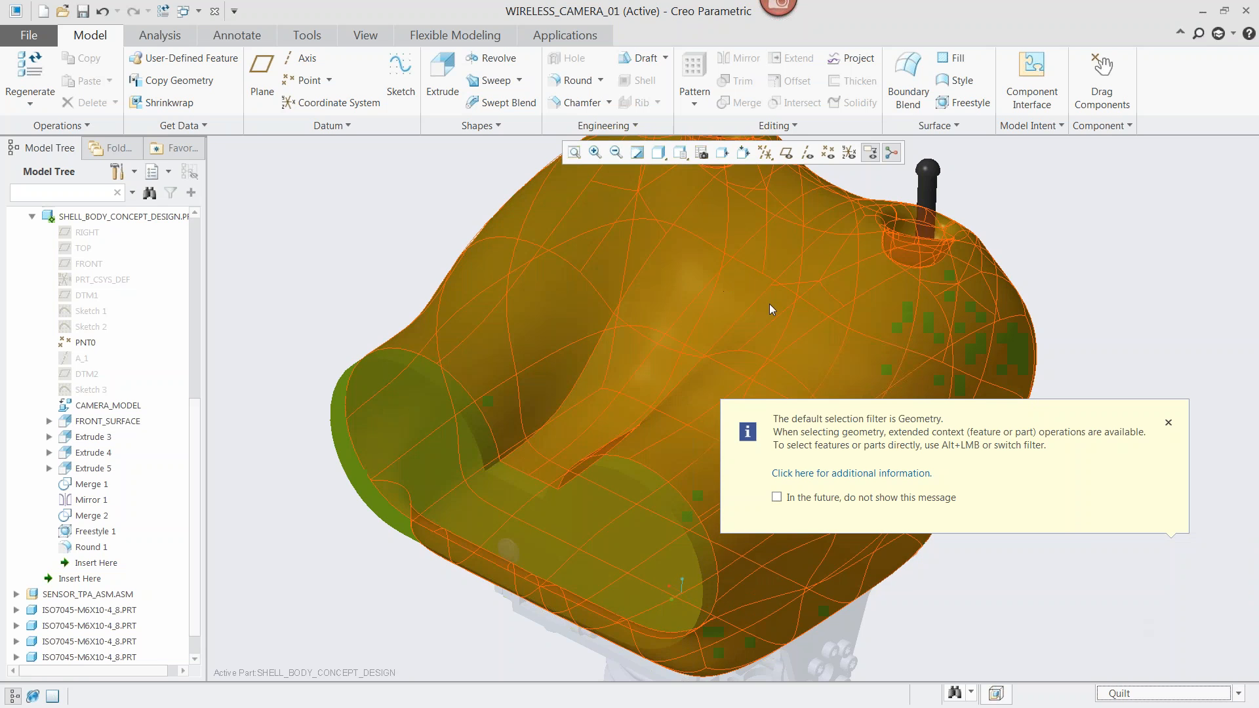
- Merge the front surface quilt with the freestyle shell quilt using the Join option
left_click(623, 447)
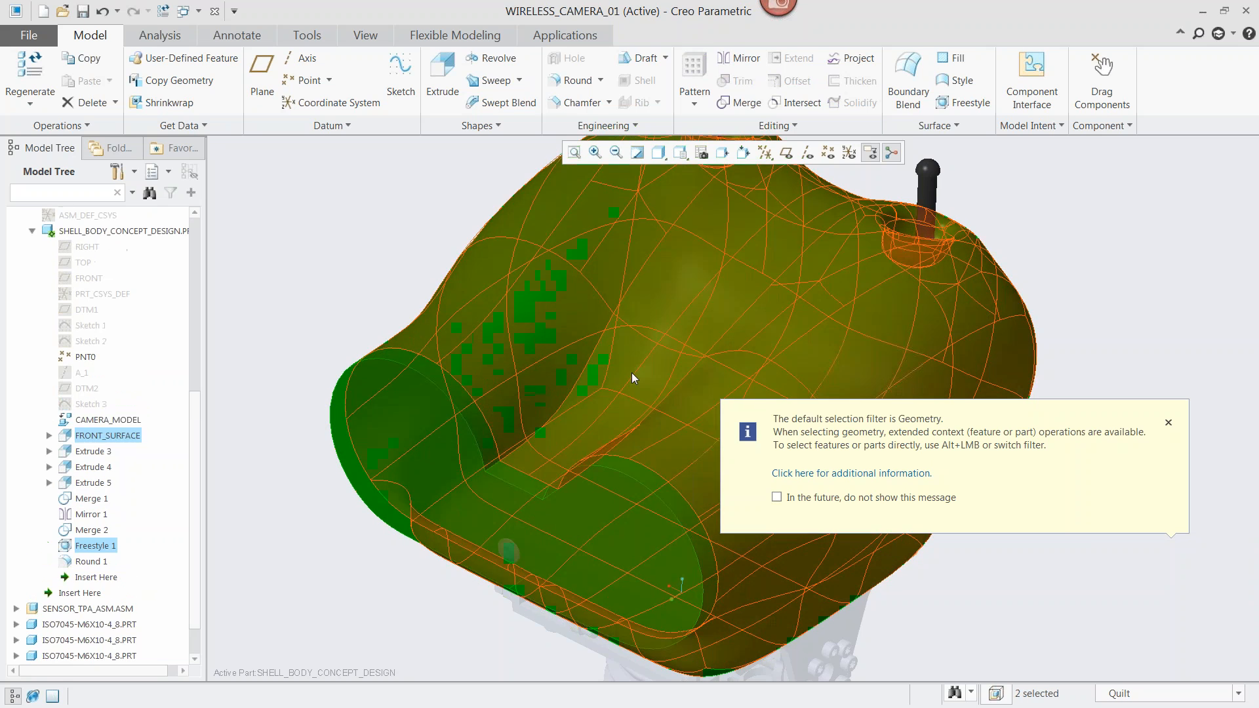
left_click(633, 374, "ctrl")
left_click(743, 103)
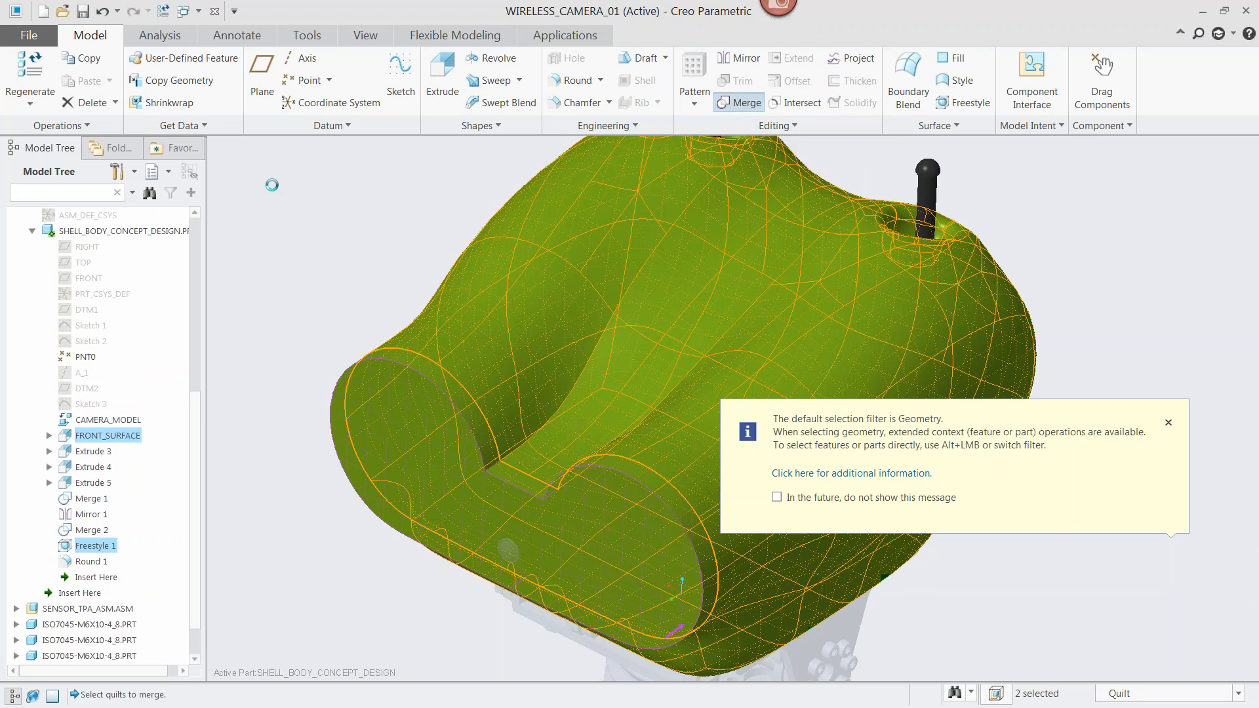
left_click(171, 126)
left_click(157, 179)
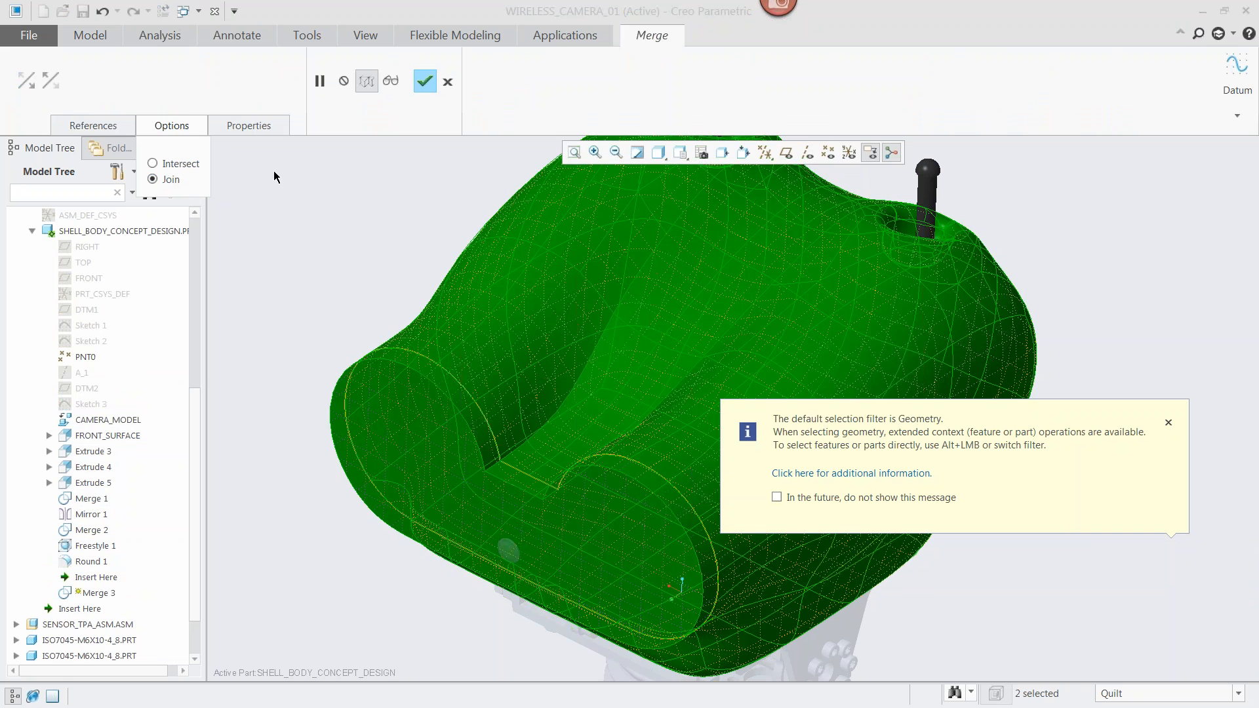
left_click(425, 81)
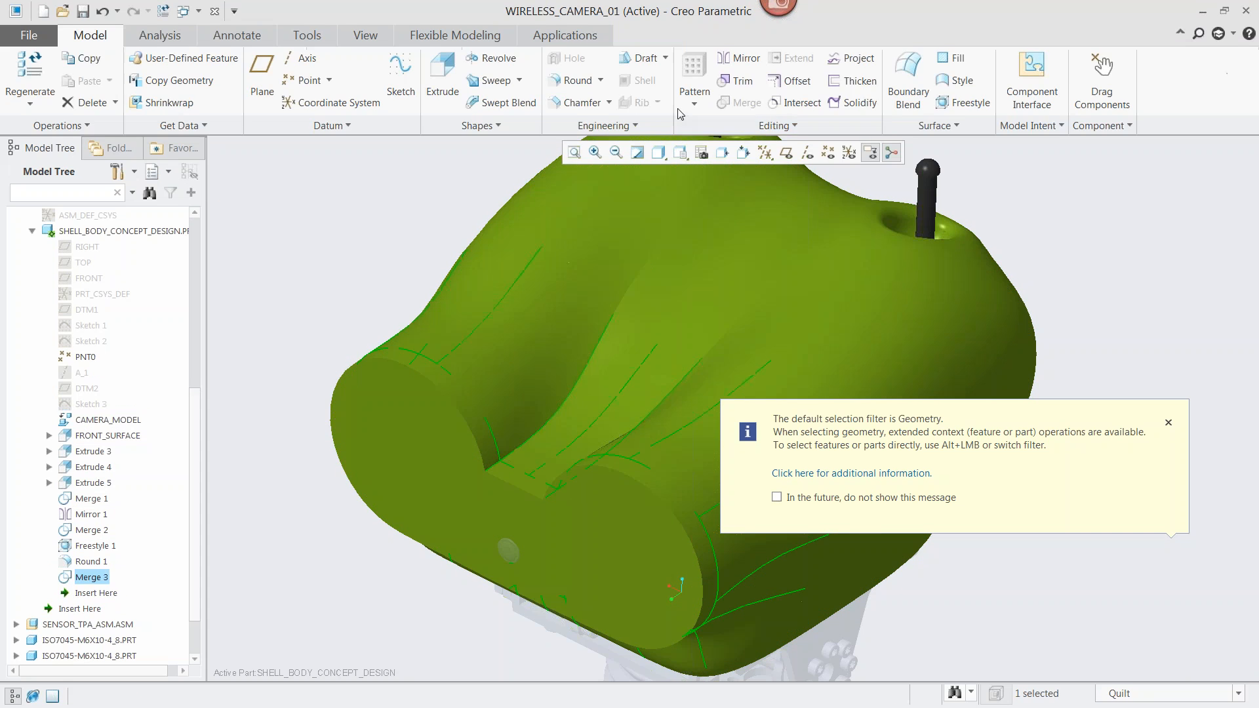
- Solidify the merged shell quilt into a solid body
left_click(851, 103)
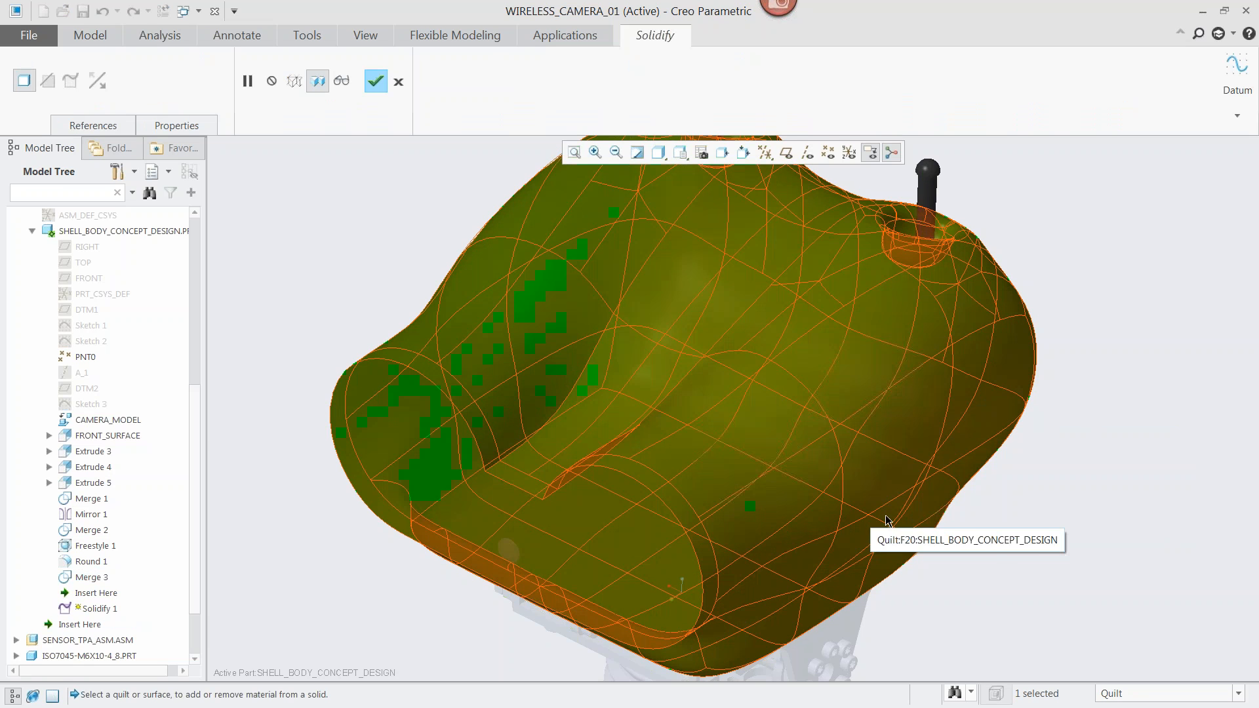
middle_click_drag(1047, 562, 1058, 530)
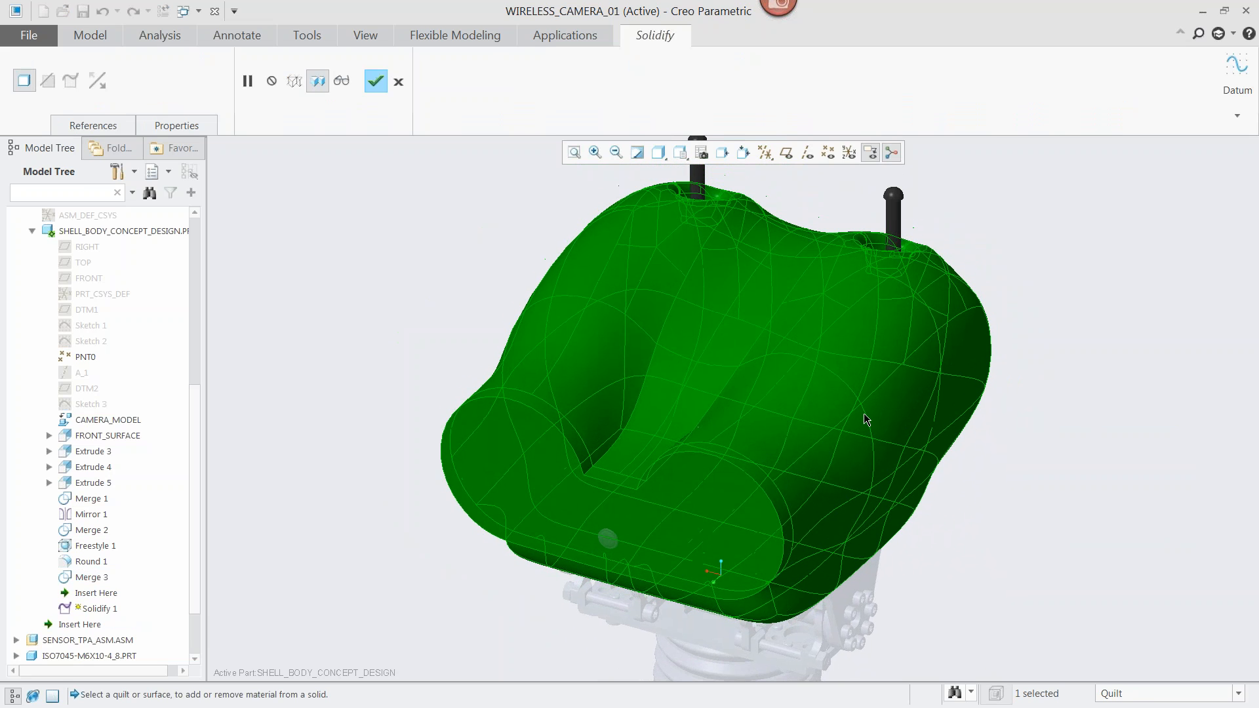
left_click(376, 81)
middle_click_drag(383, 296, 356, 298)
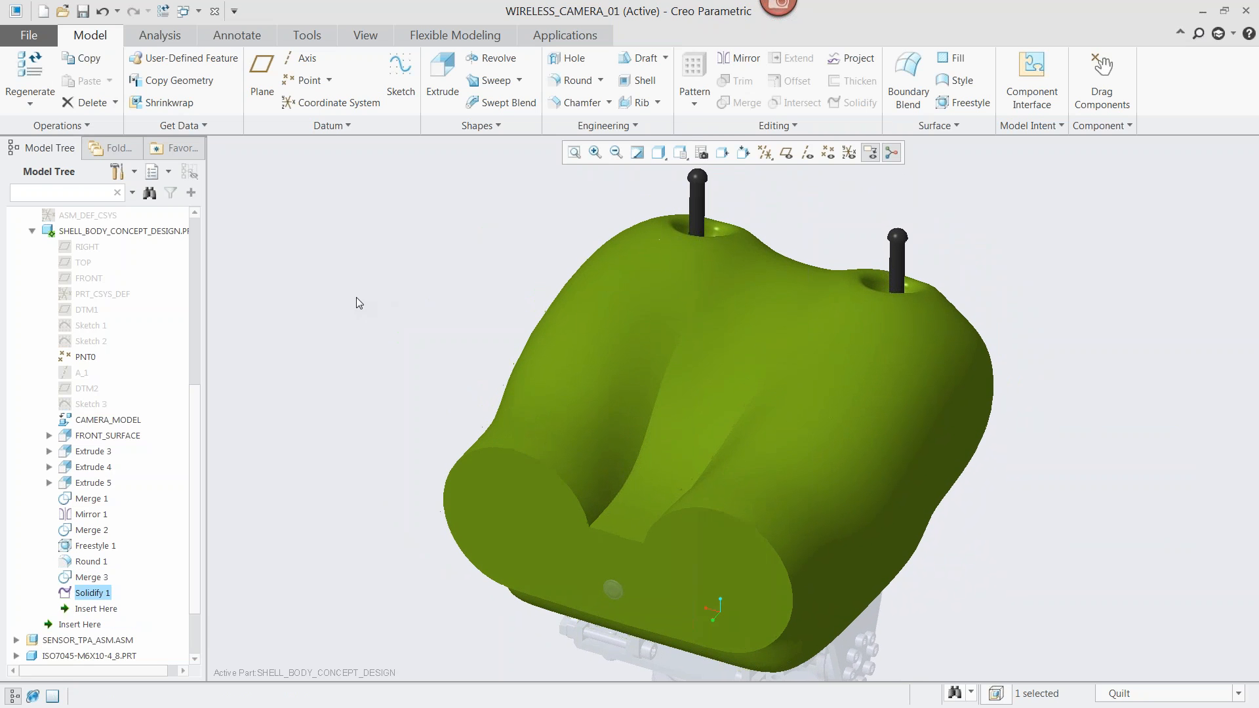
- Activate the top-level assembly WIRELESS_CAMERA_01.ASM
left_click_drag(197, 436, 195, 347)
middle_click_drag(270, 365, 234, 426)
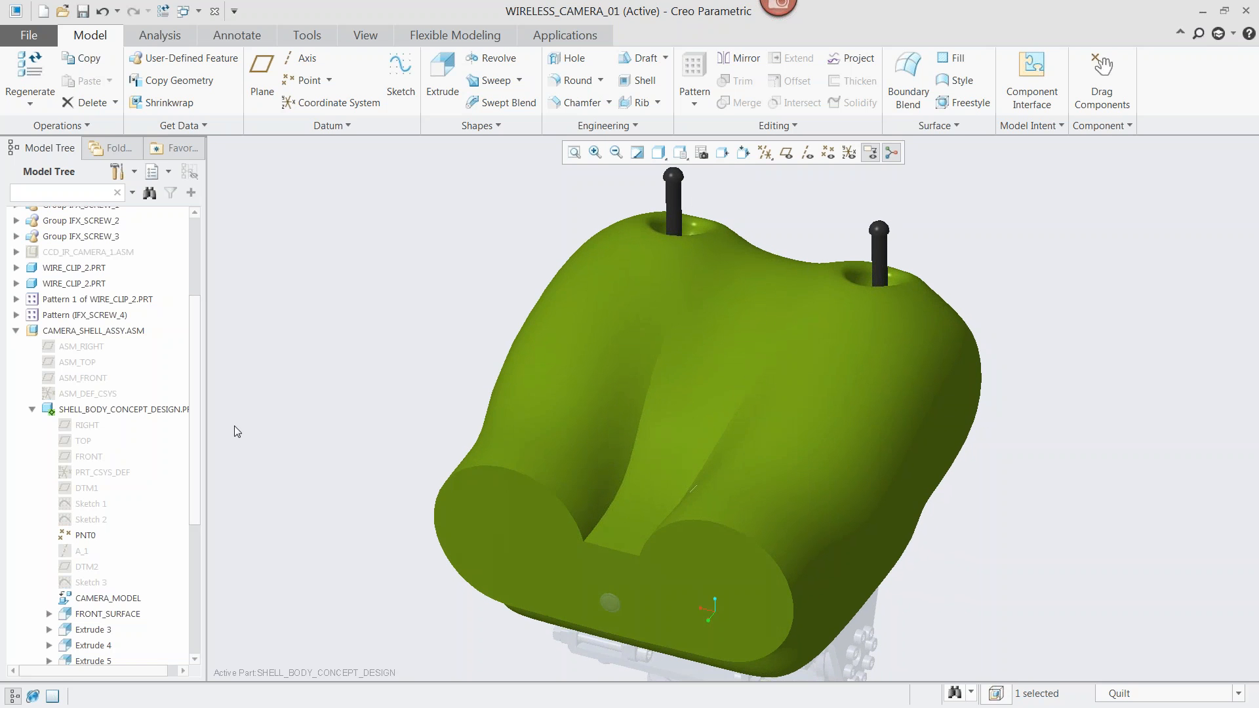
left_click(66, 332)
scroll(197, 384, "up", 4)
left_click(72, 215)
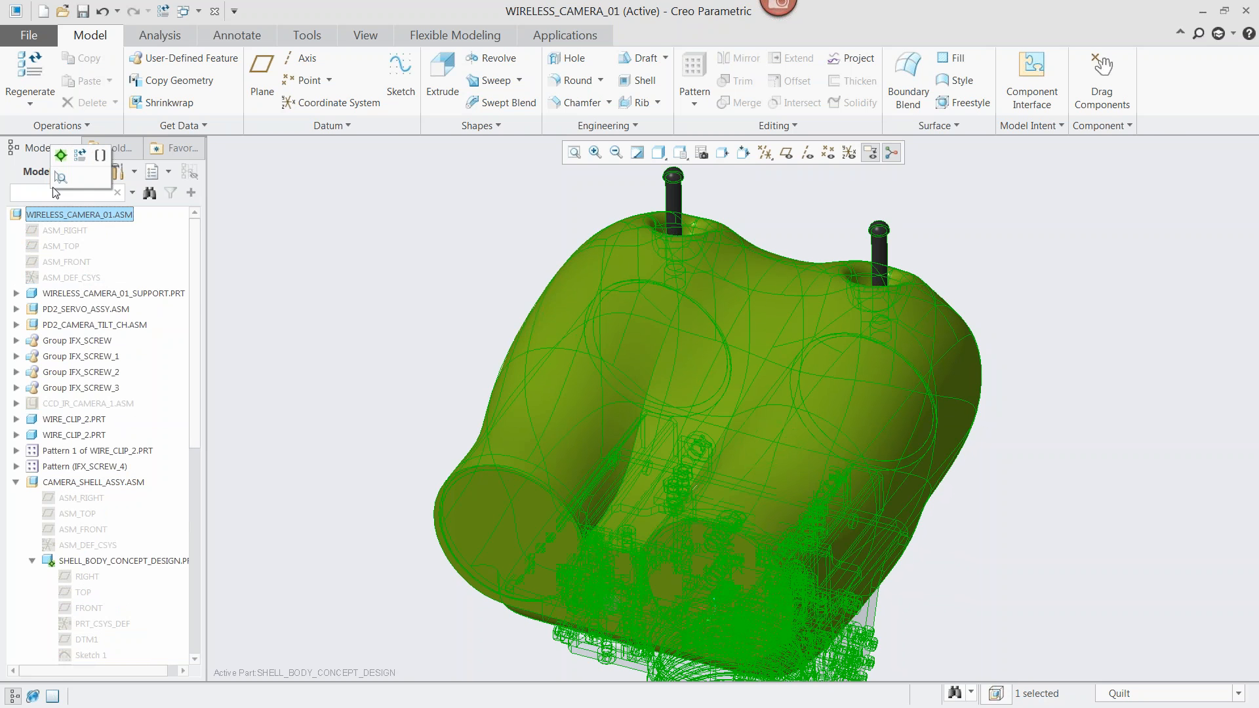
left_click(60, 157)
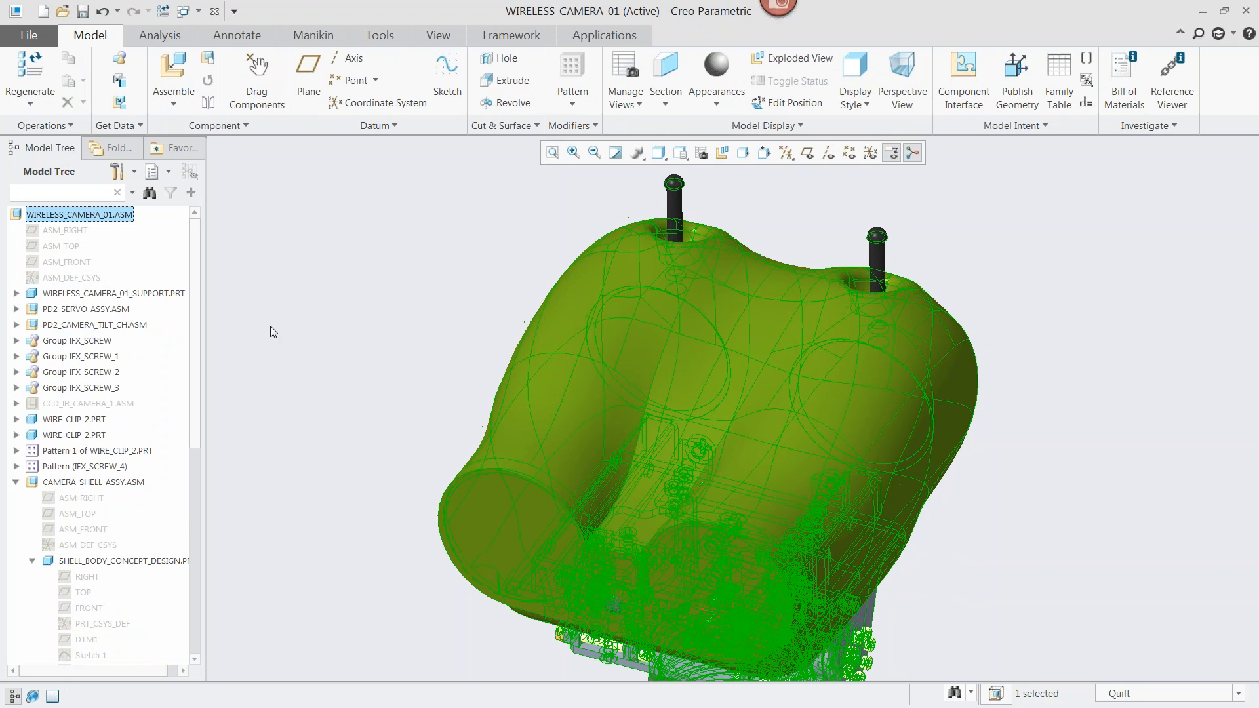
- Hide CAMERA_SHELL_ASSY.ASM and show CCD_IR_CAMERA_1.ASM in the assembly
left_click(77, 490)
left_click(105, 420)
left_click(79, 403)
left_click(105, 334)
middle_click_drag(823, 509, 784, 570)
scroll(768, 371, "down", 4)
middle_click_drag(765, 368, 872, 327)
scroll(918, 380, "up", 1)
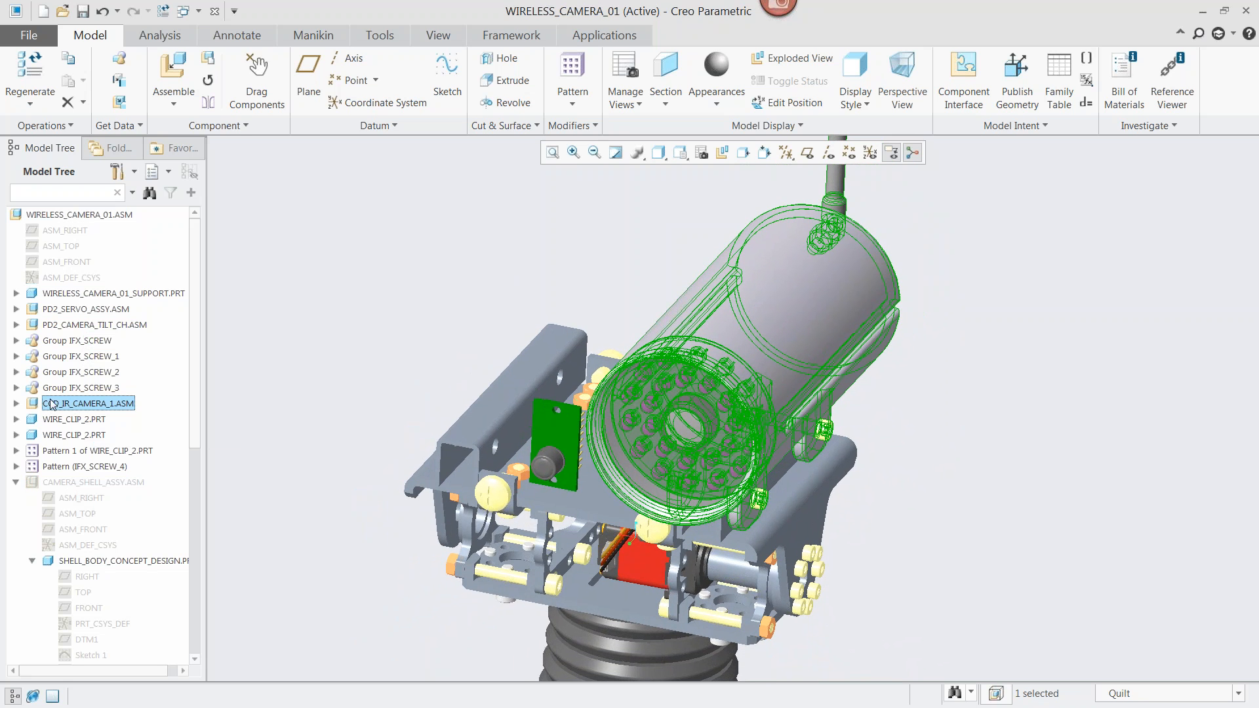
- Set up a mirrored copy of CCD_IR_CAMERA_1.ASM about the ASM_RIGHT plane with the common name "cam mir"
middle_click_drag(745, 378, 739, 356)
middle_click_drag(477, 381, 459, 356)
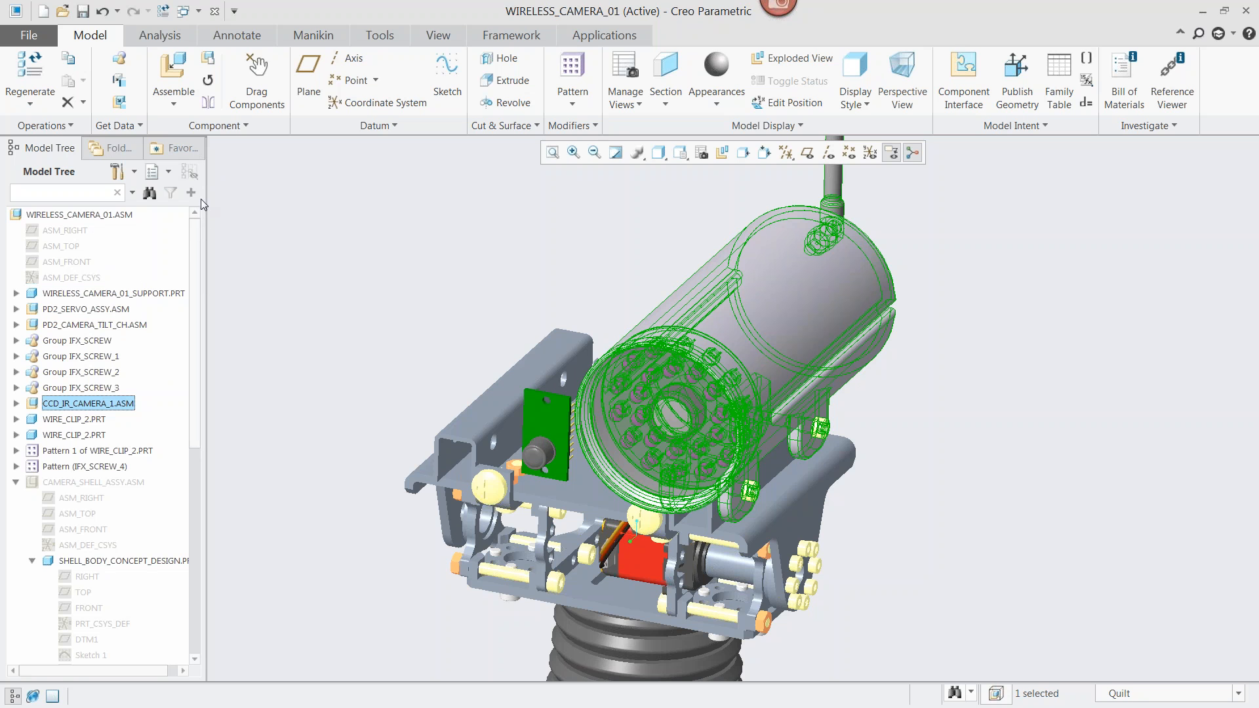
left_click(208, 102)
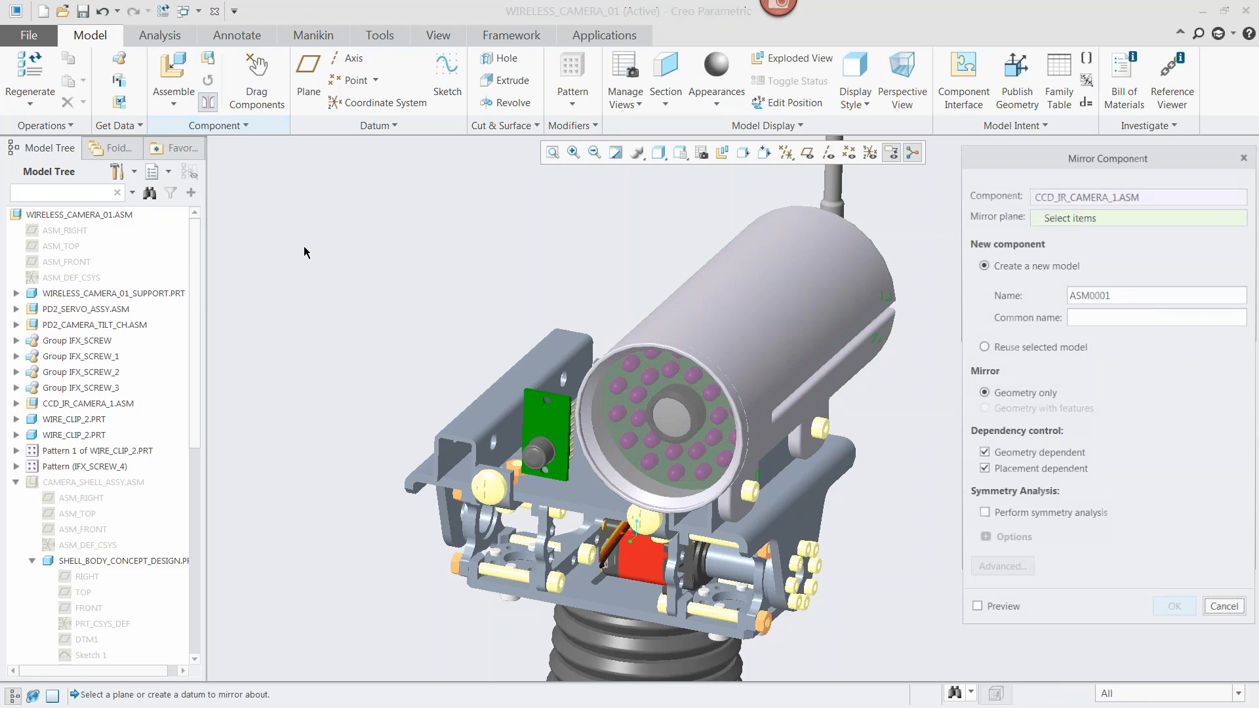
left_click(1037, 215)
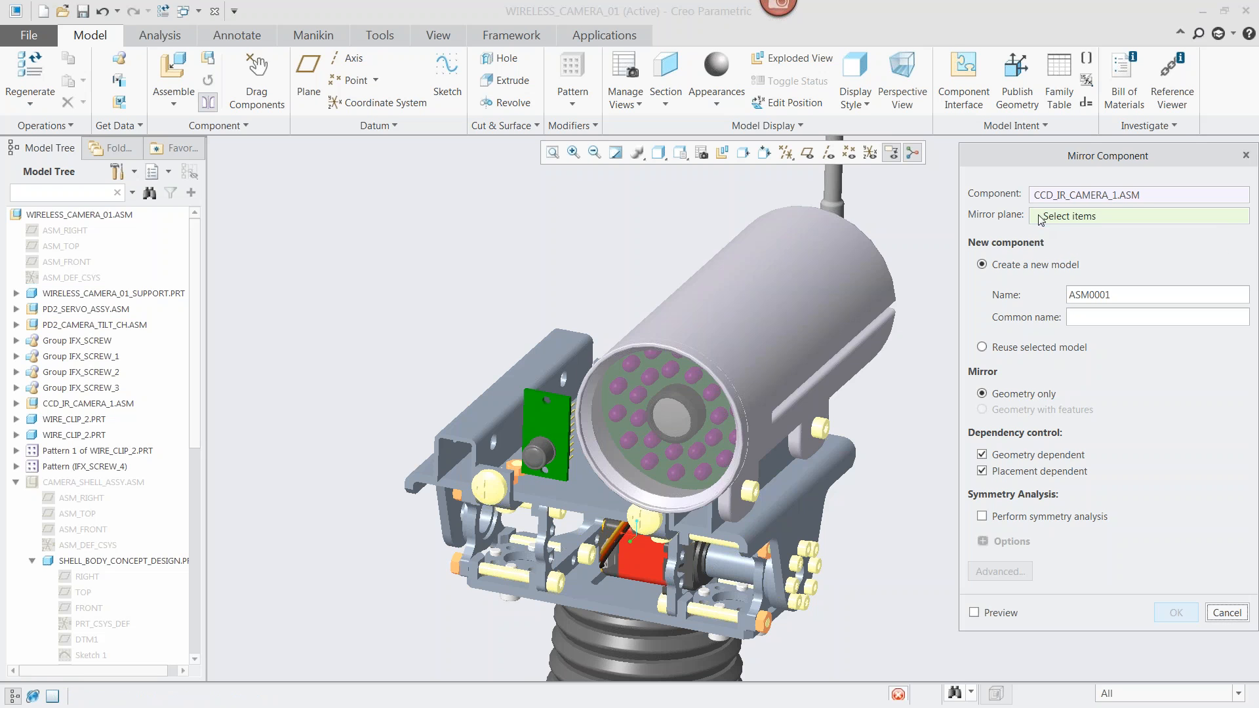
left_click(76, 227)
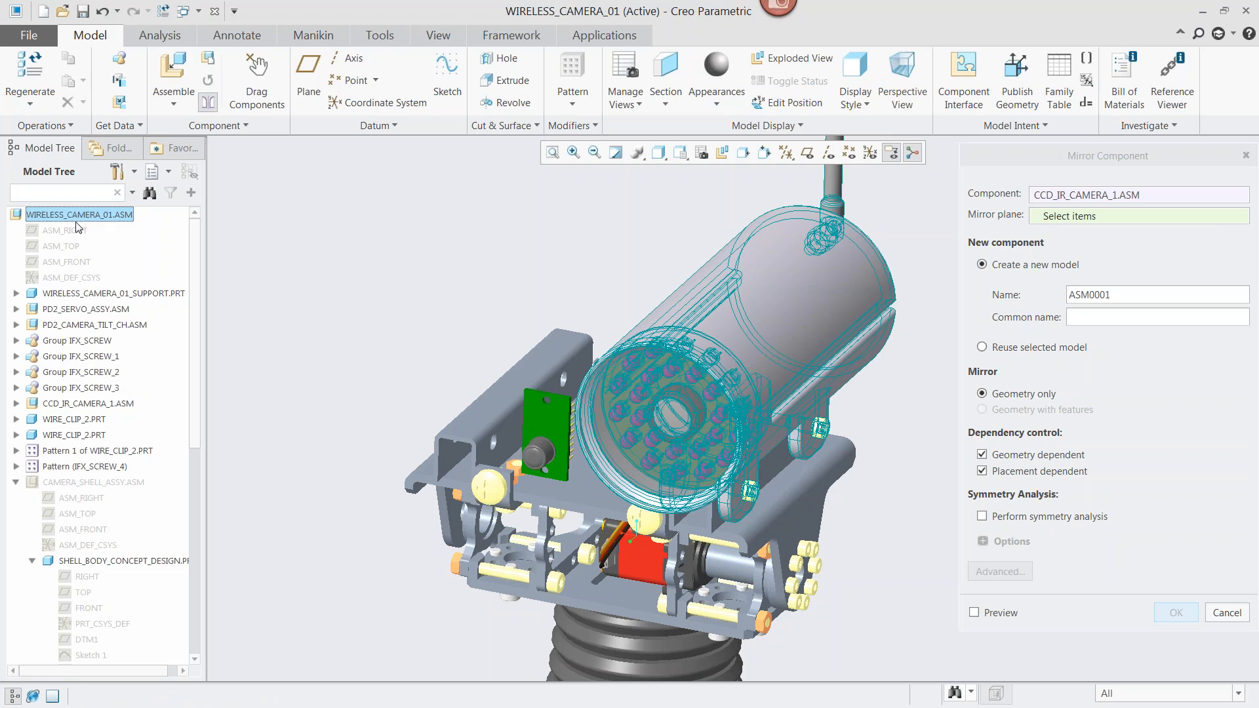
left_click(1083, 301)
type("cam mir")
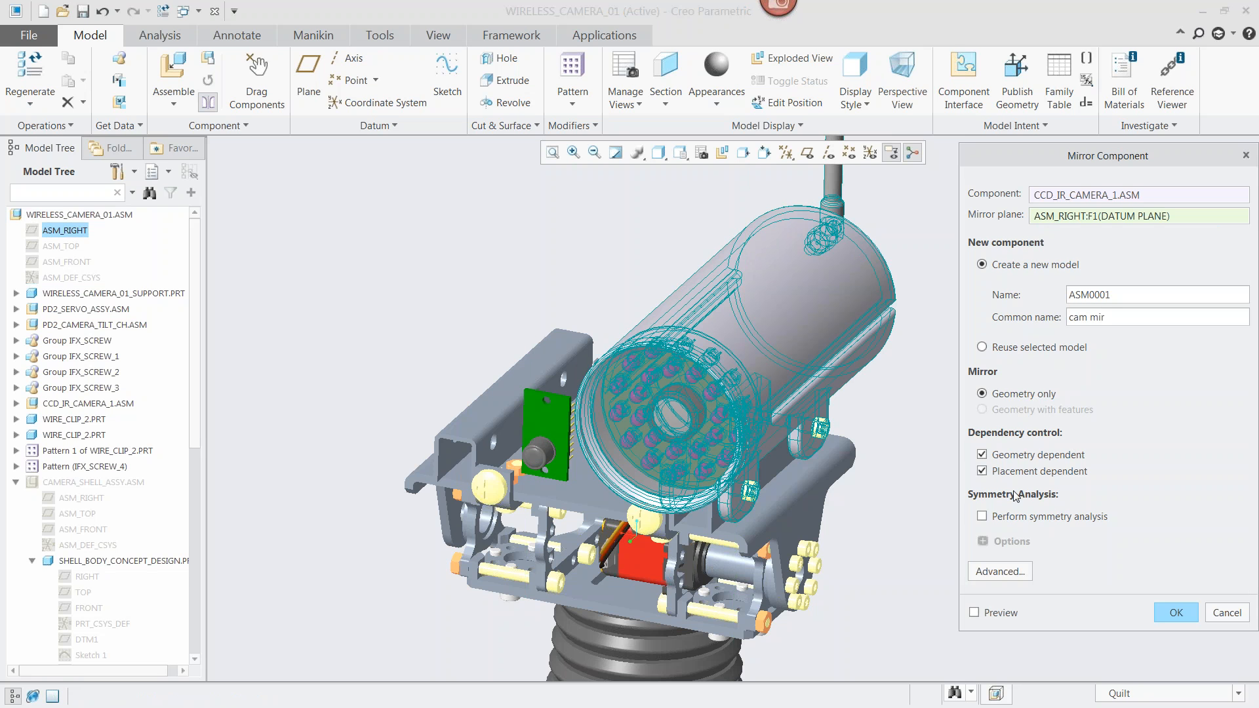
- Enable symmetry analysis for the mirror and review the mirror actions of the LED subassemblies in the advanced settings
left_click(987, 518)
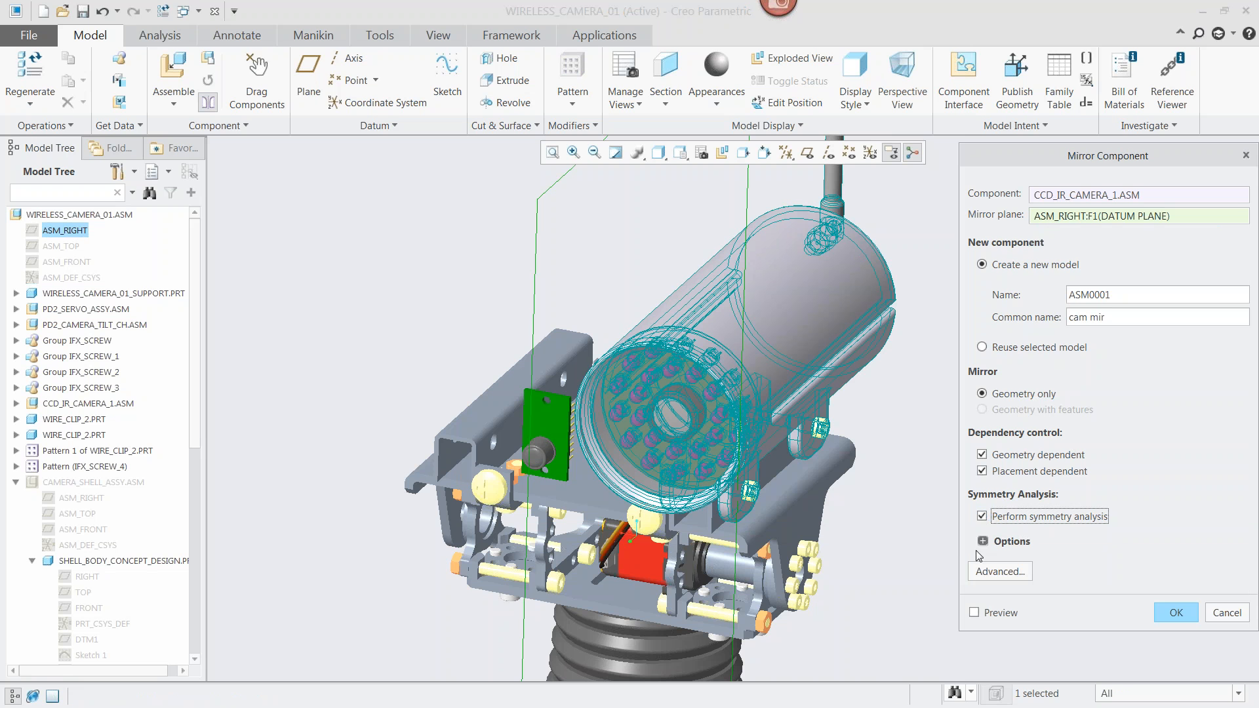
left_click(993, 565)
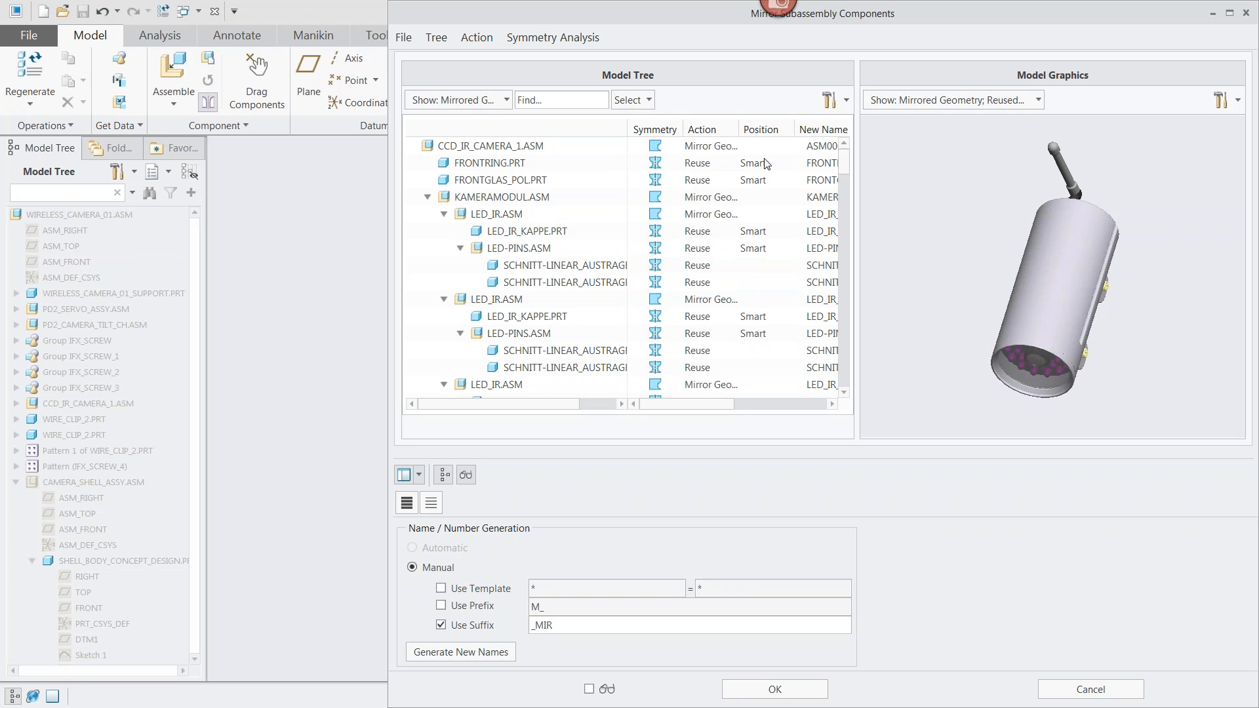
left_click_drag(847, 166, 840, 170)
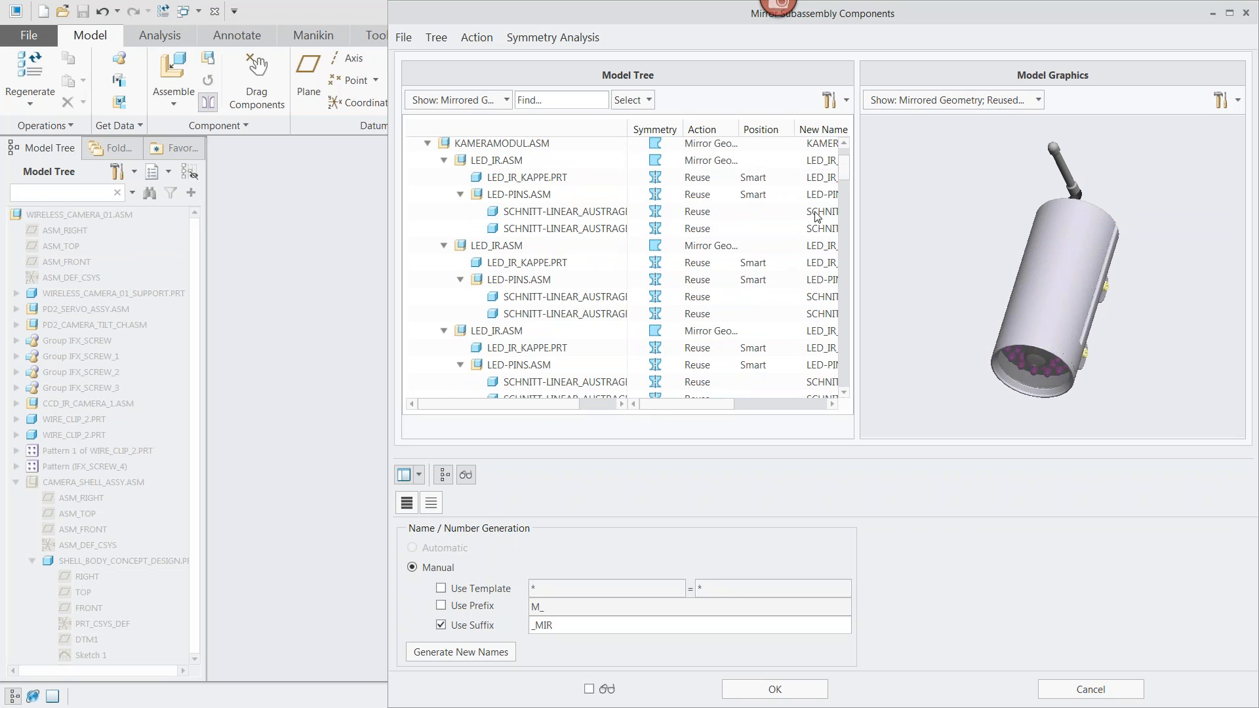
scroll(845, 175, "down", 2)
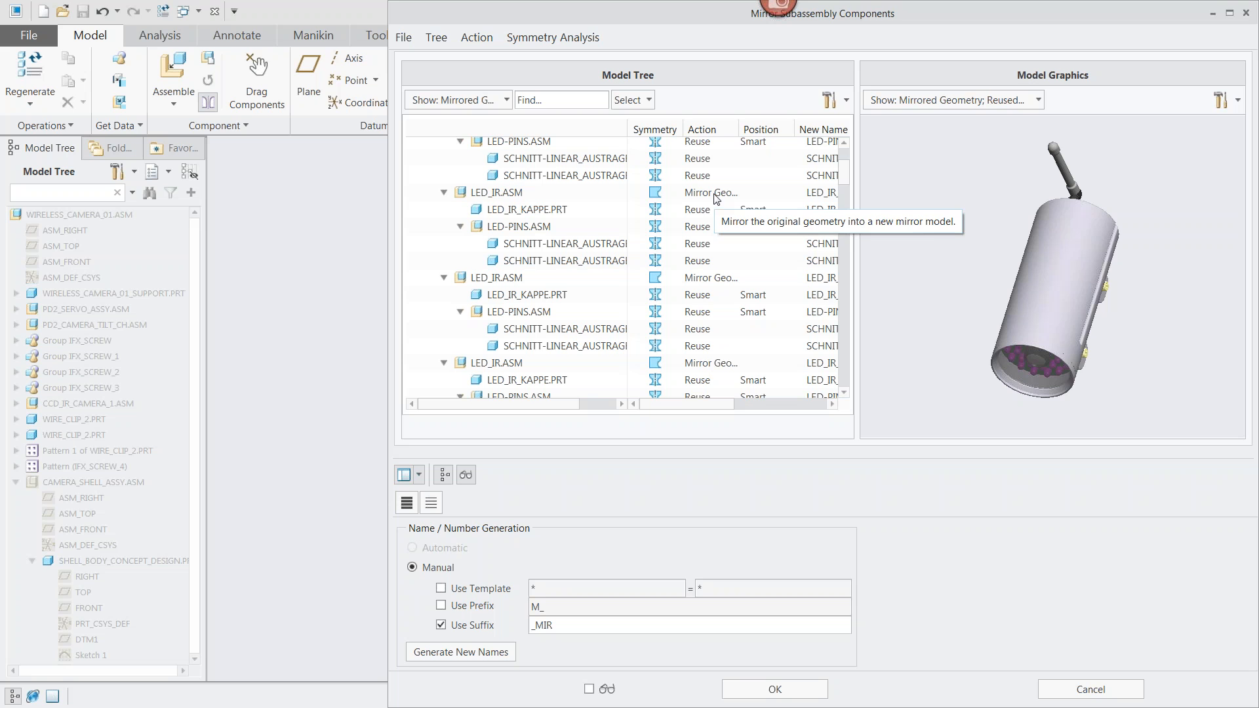
left_click(700, 279)
left_click(733, 277)
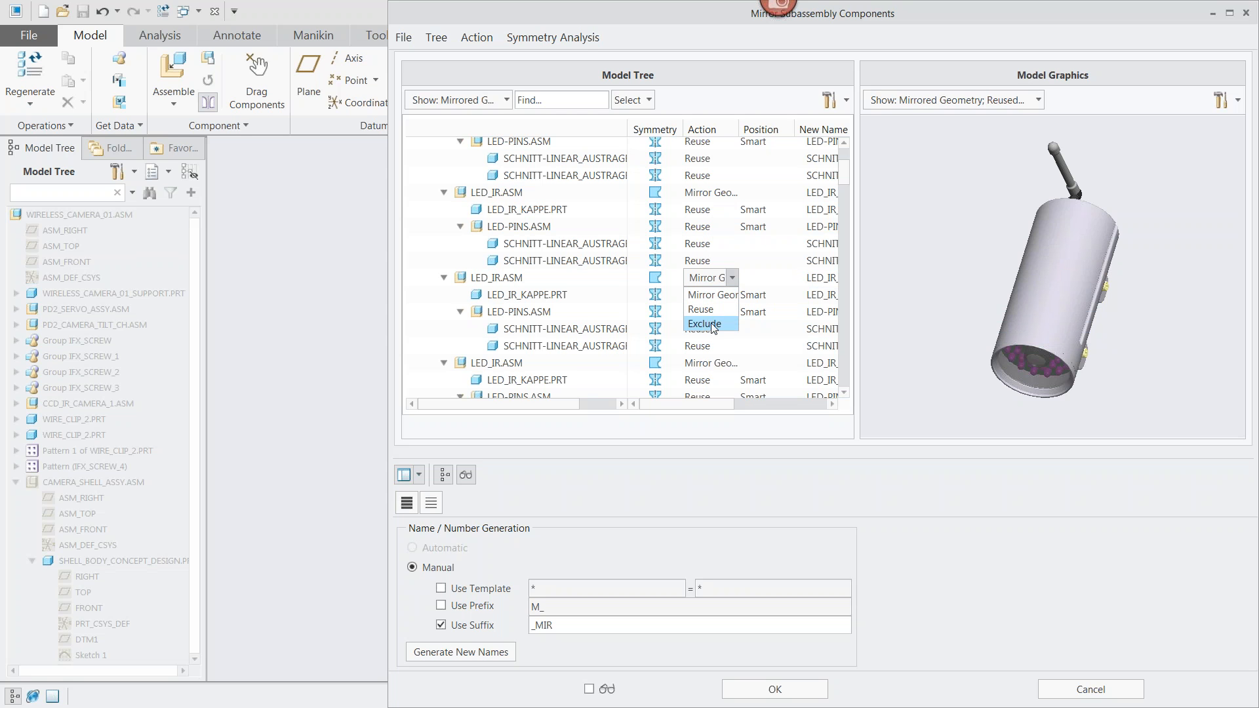
left_click(734, 279)
- Preview the mirrored camera, isolating first the mirrored geometry and then the reused components
left_click(589, 689)
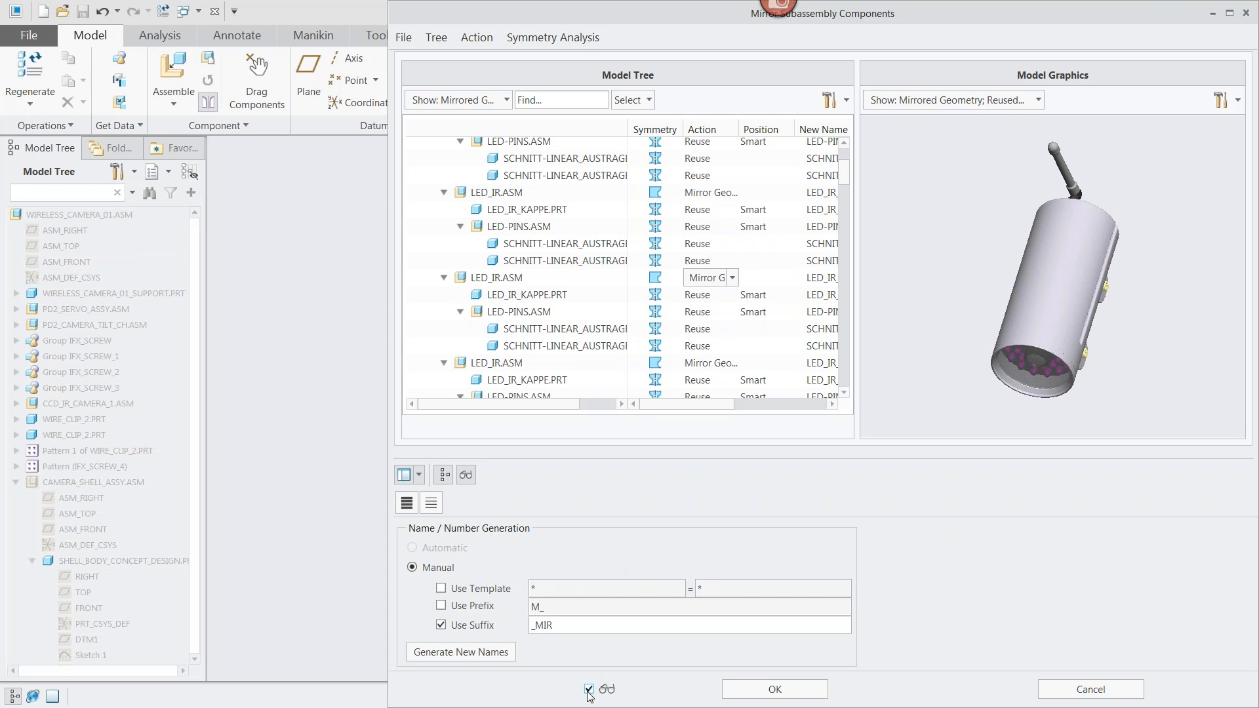
left_click(904, 102)
left_click(934, 103)
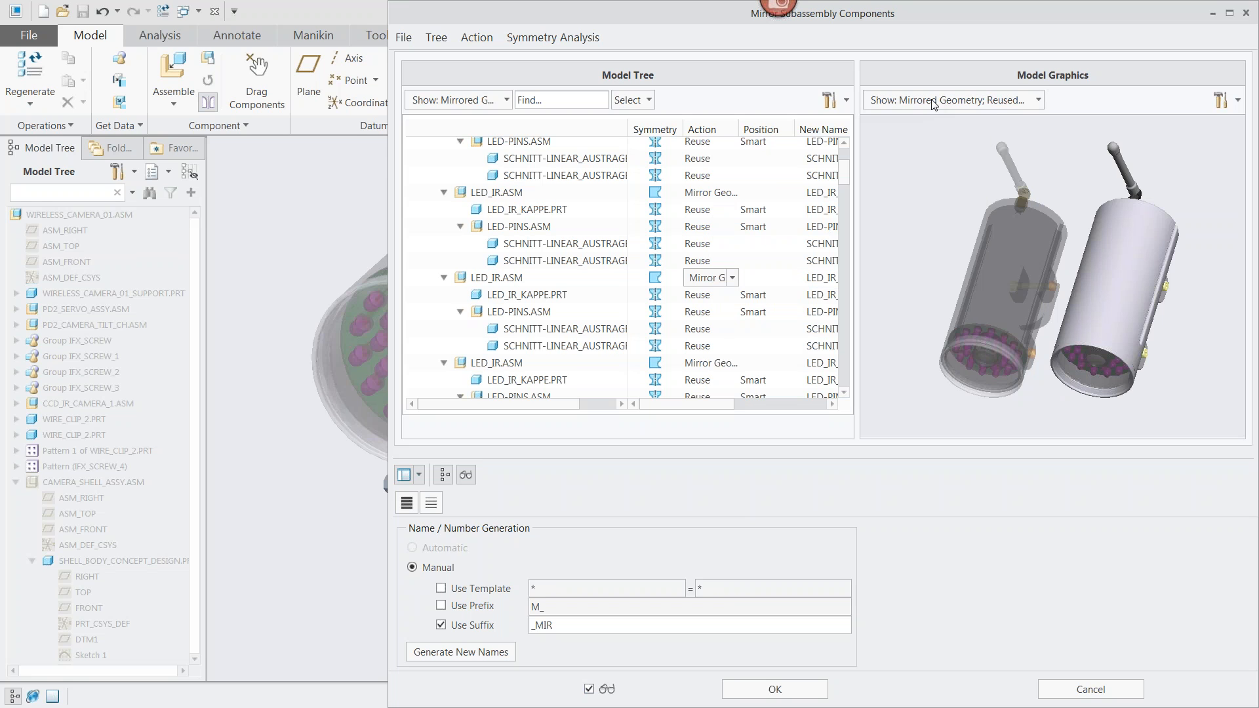
left_click(988, 99)
left_click(885, 121)
left_click(876, 145)
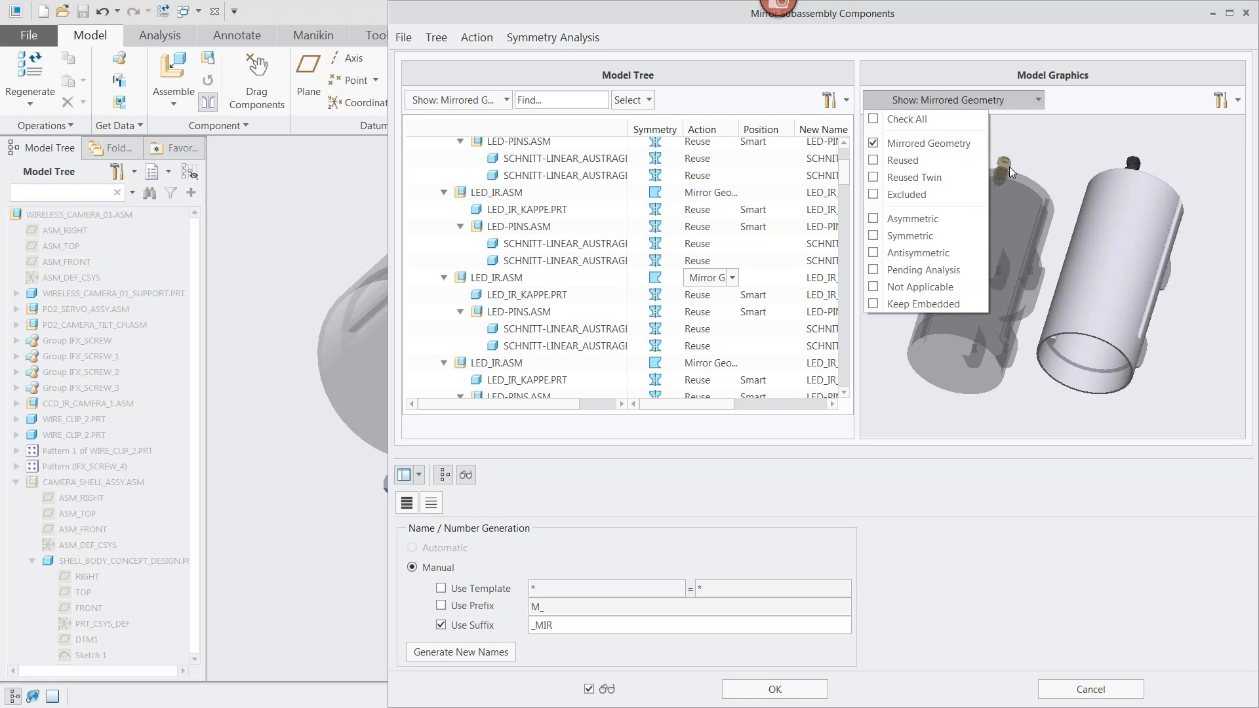
left_click(874, 143)
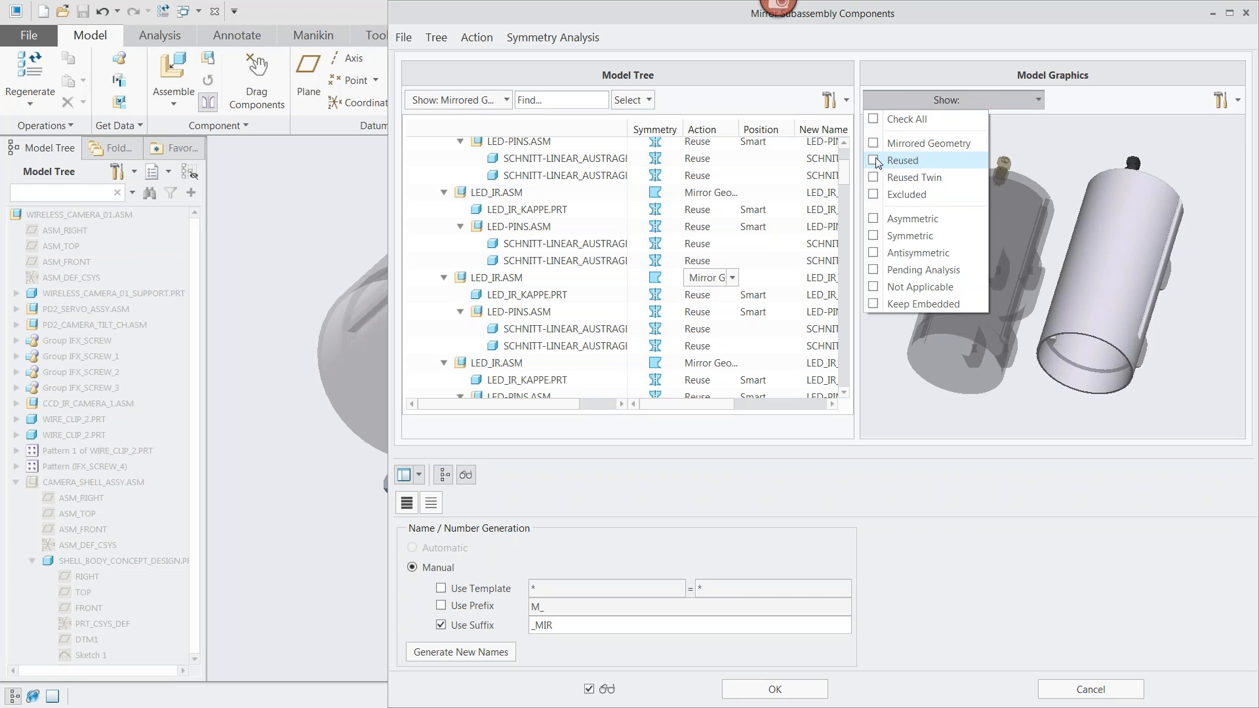
left_click(876, 161)
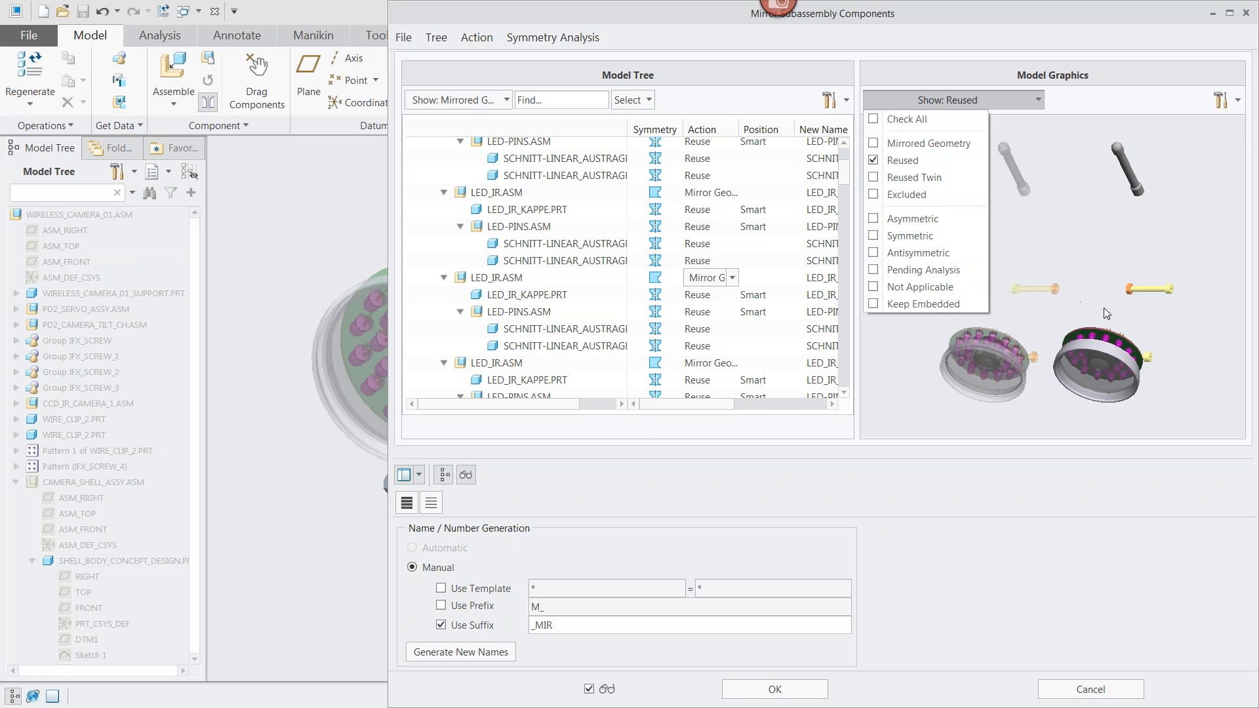
- Restore all component categories in the mirror preview and create the mirrored camera subassembly
left_click(895, 120)
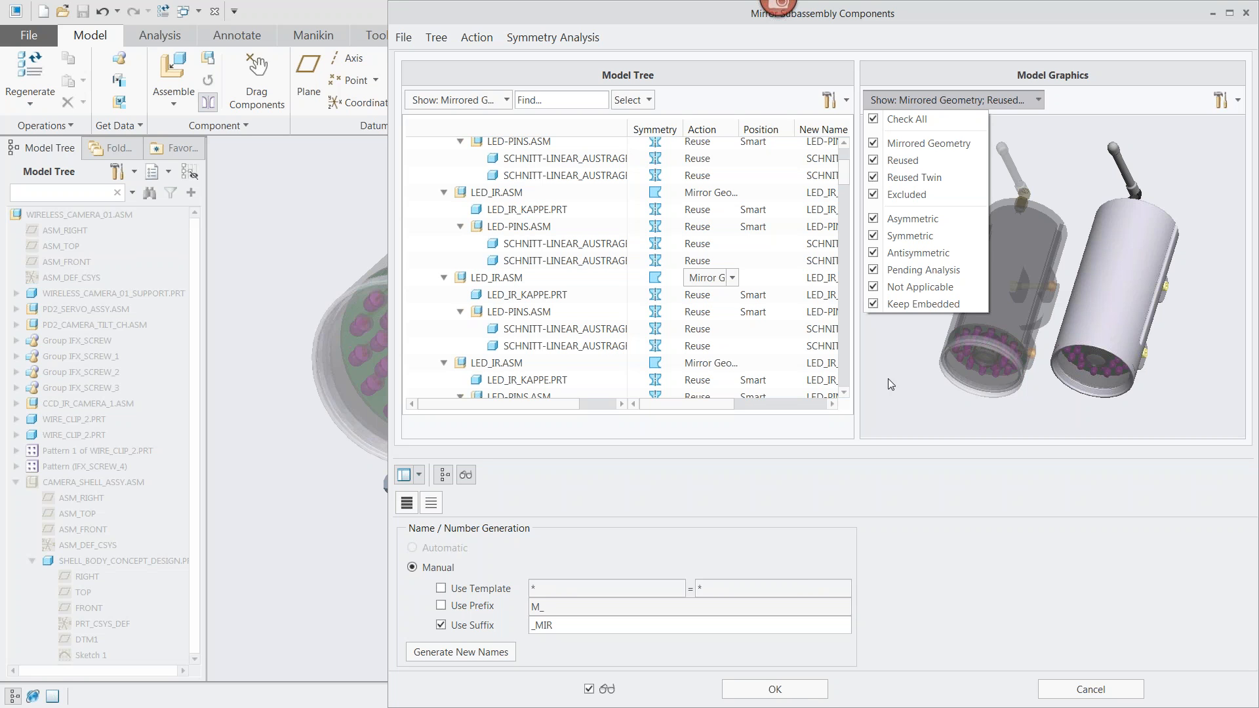
left_click(804, 684)
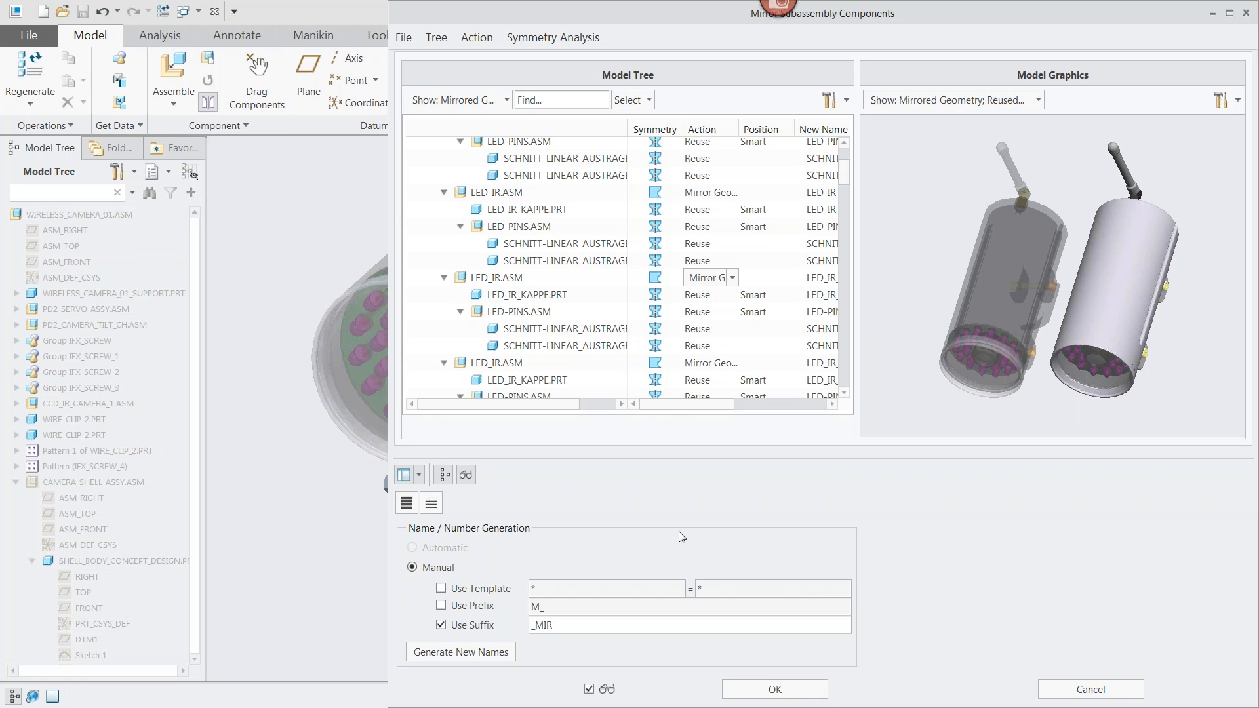
left_click(766, 690)
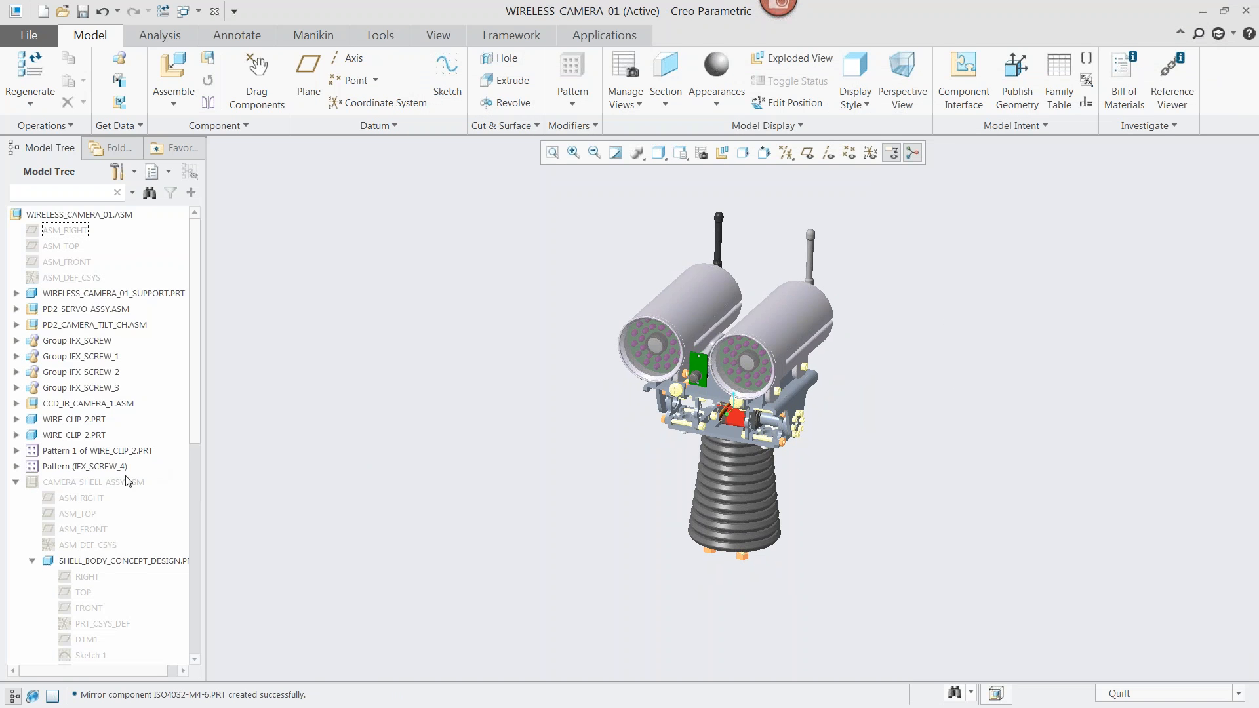
- Show CAMERA_SHELL_ASSY.ASM again over the two cameras
right_click(121, 489)
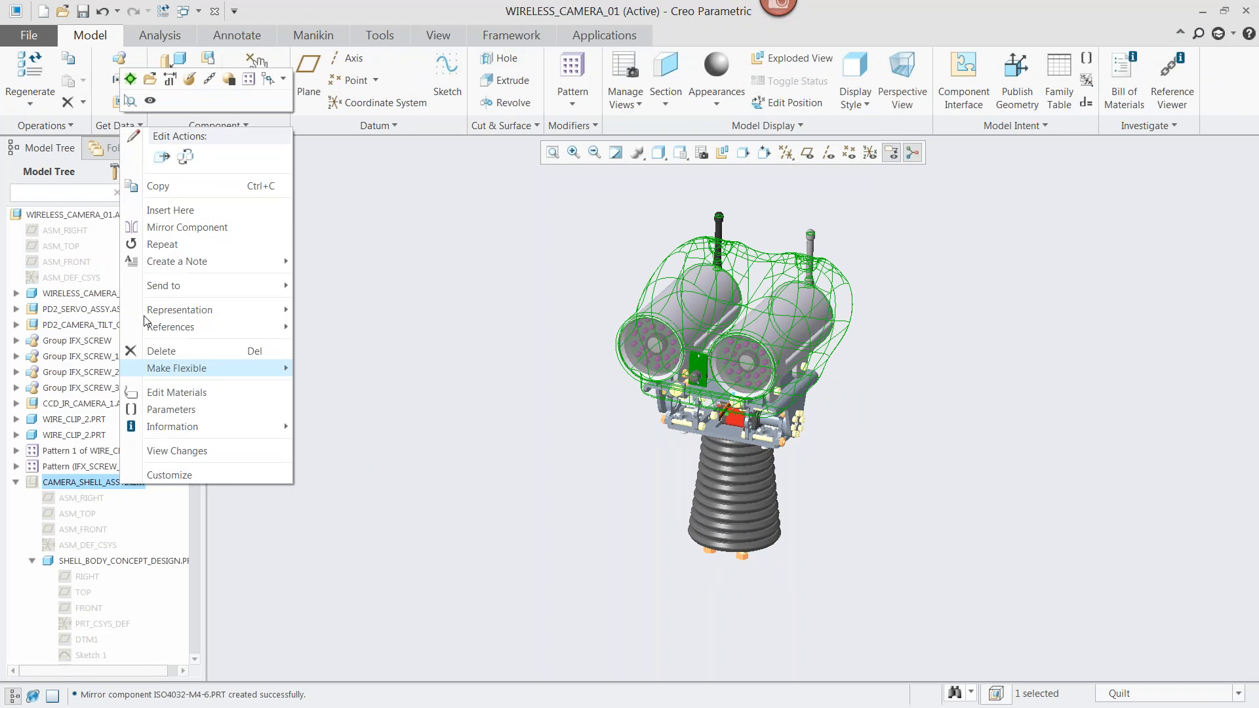
left_click(77, 484)
left_click(103, 435)
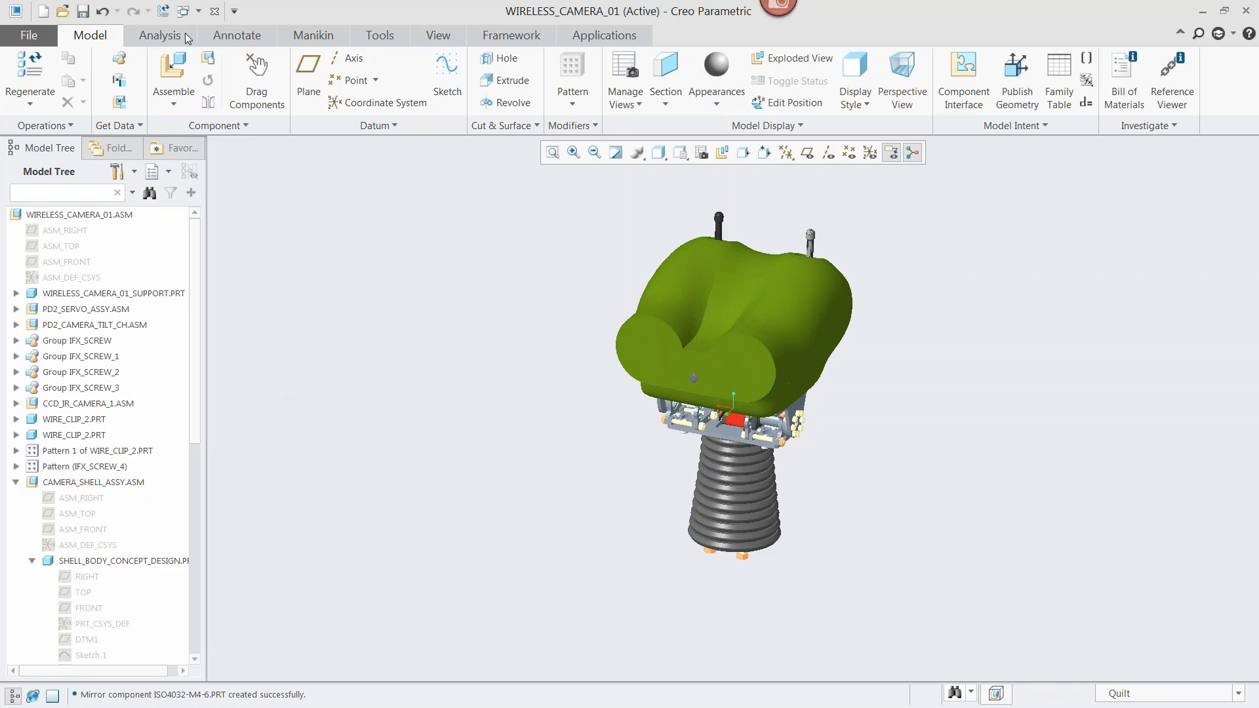
- Switch to the PBOT assembly and examine the gap between the arm's lower end and the base plate on the case
left_click(186, 13)
left_click(226, 31)
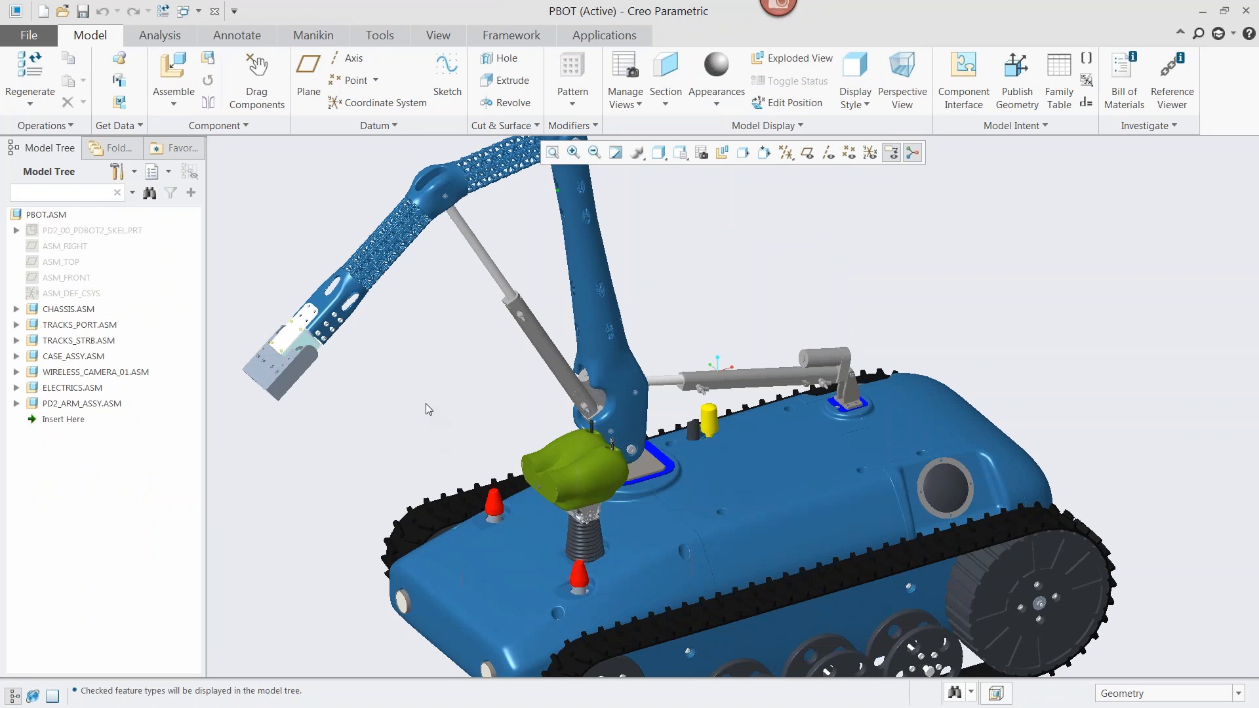
scroll(497, 469, "up", 5)
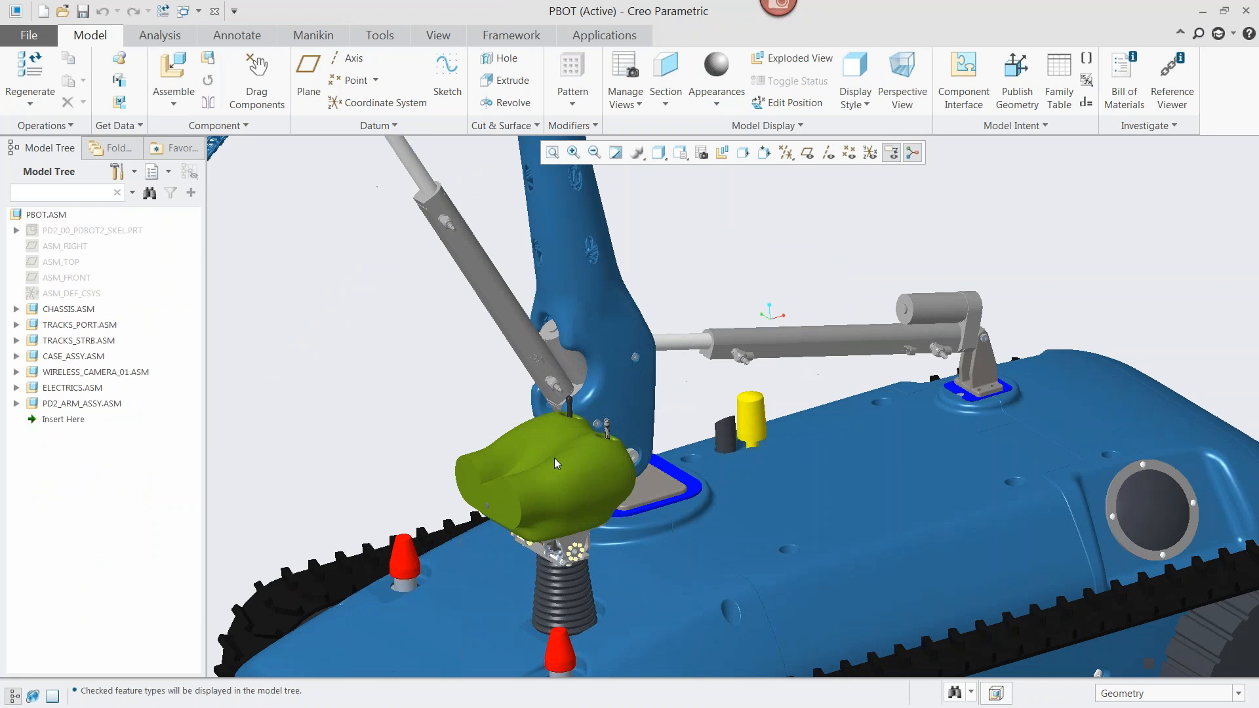
middle_click_drag(553, 459, 796, 442)
scroll(546, 414, "down", 2)
scroll(760, 459, "up", 3)
scroll(767, 463, "up", 1)
scroll(796, 442, "down", 5)
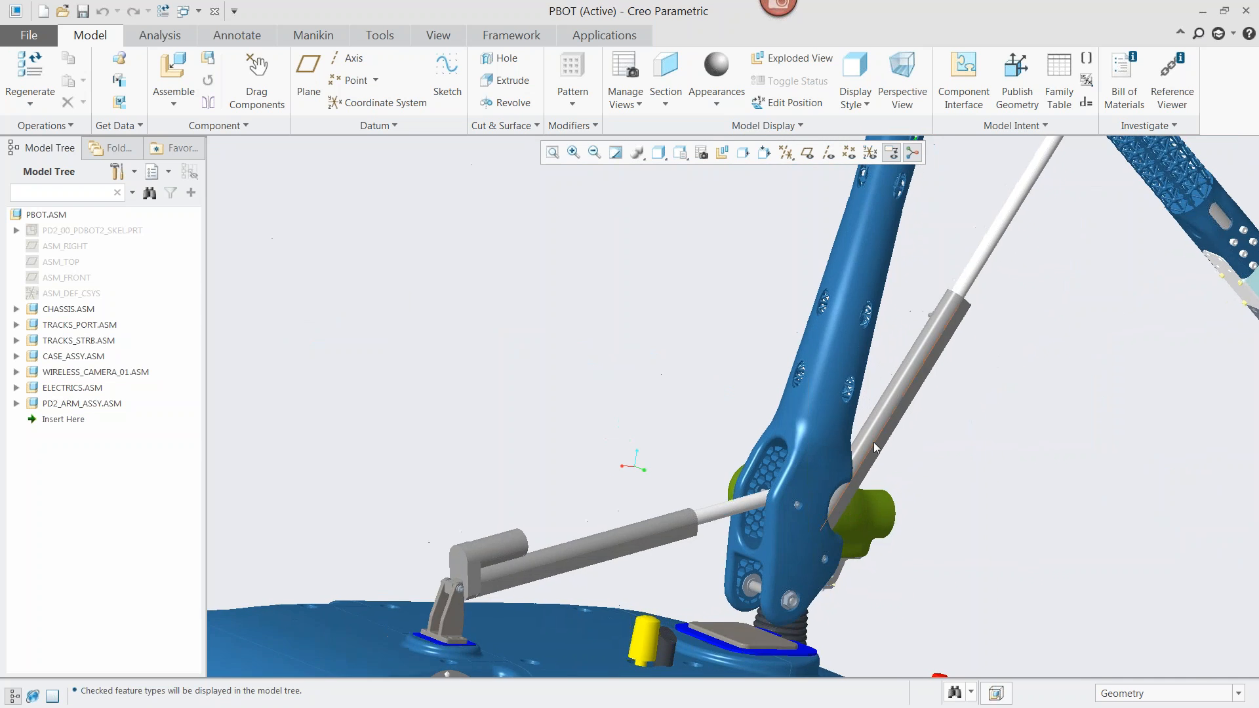
scroll(825, 477, "up", 5)
scroll(783, 470, "up", 1)
middle_click_drag(783, 470, 716, 523)
scroll(715, 552, "up", 2)
middle_click_drag(789, 363, 716, 469)
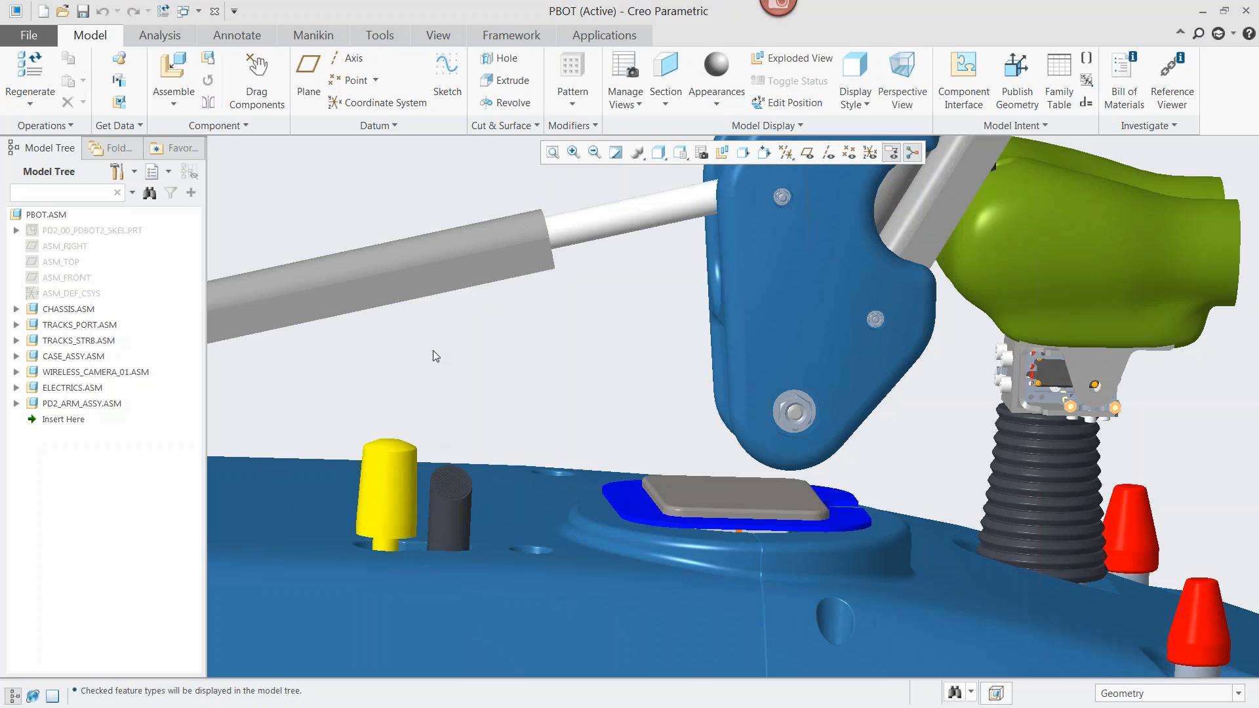
- Show the model full screen, activate the PD2_J0_PIVOT_1 plate beneath the arm, and display the datum planes
key("F11")
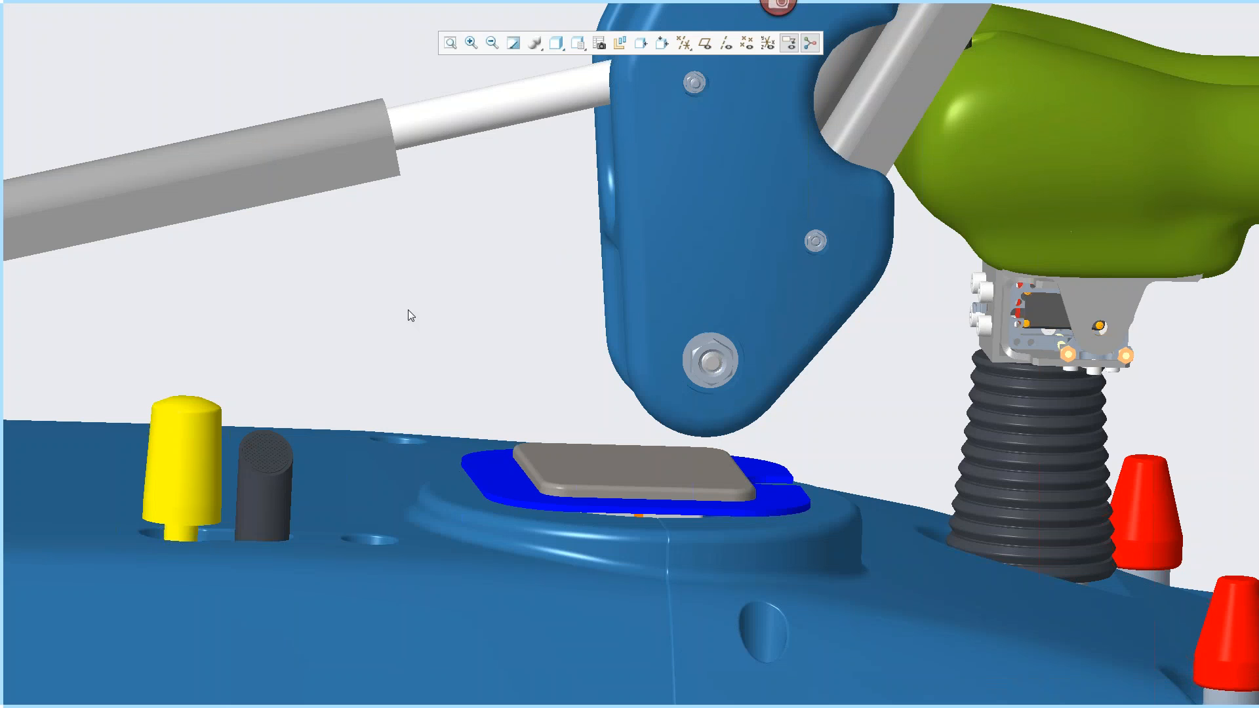
mouse_move(4, 316)
mouse_move(385, 38)
left_click(619, 459)
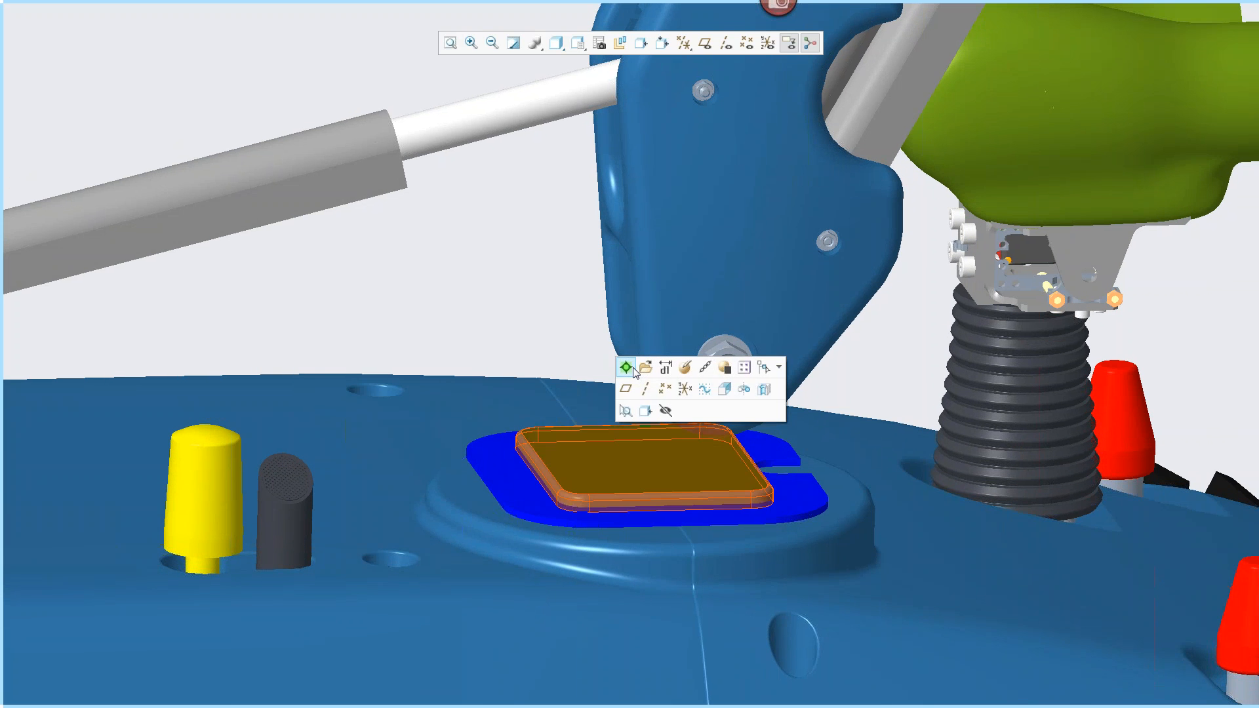
double_click(584, 437)
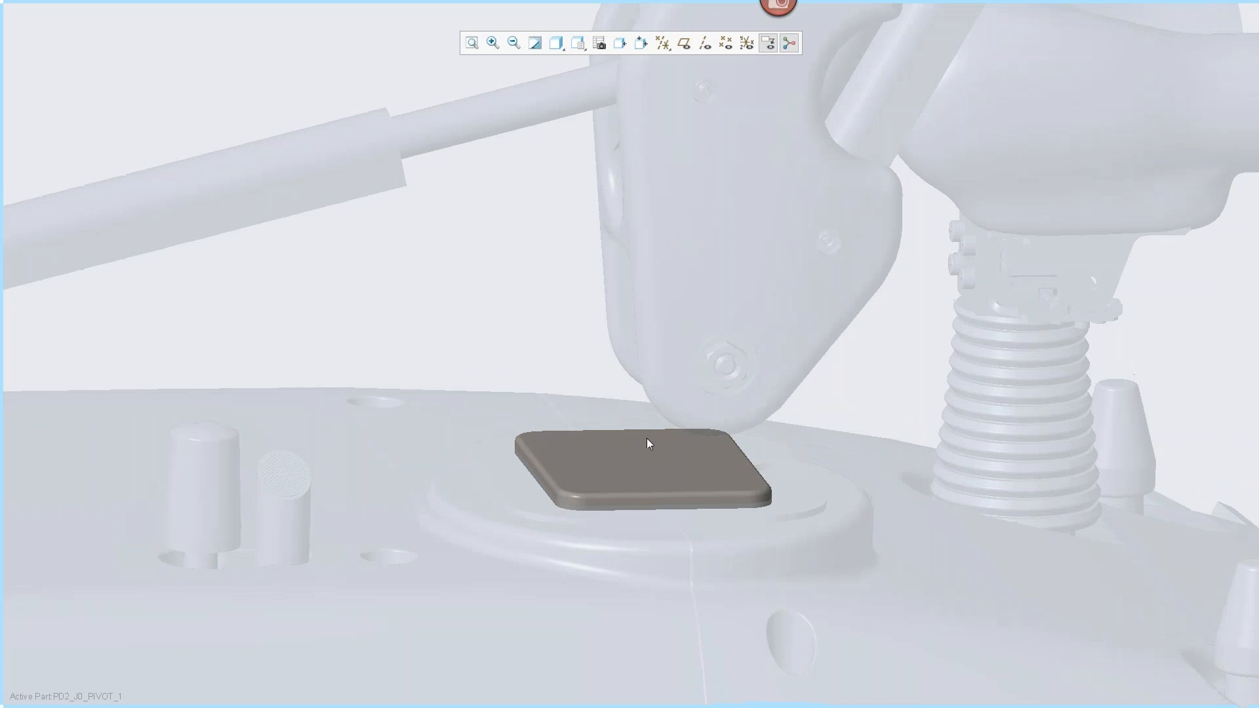
middle_click_drag(635, 416, 643, 353)
scroll(643, 353, "up", 1)
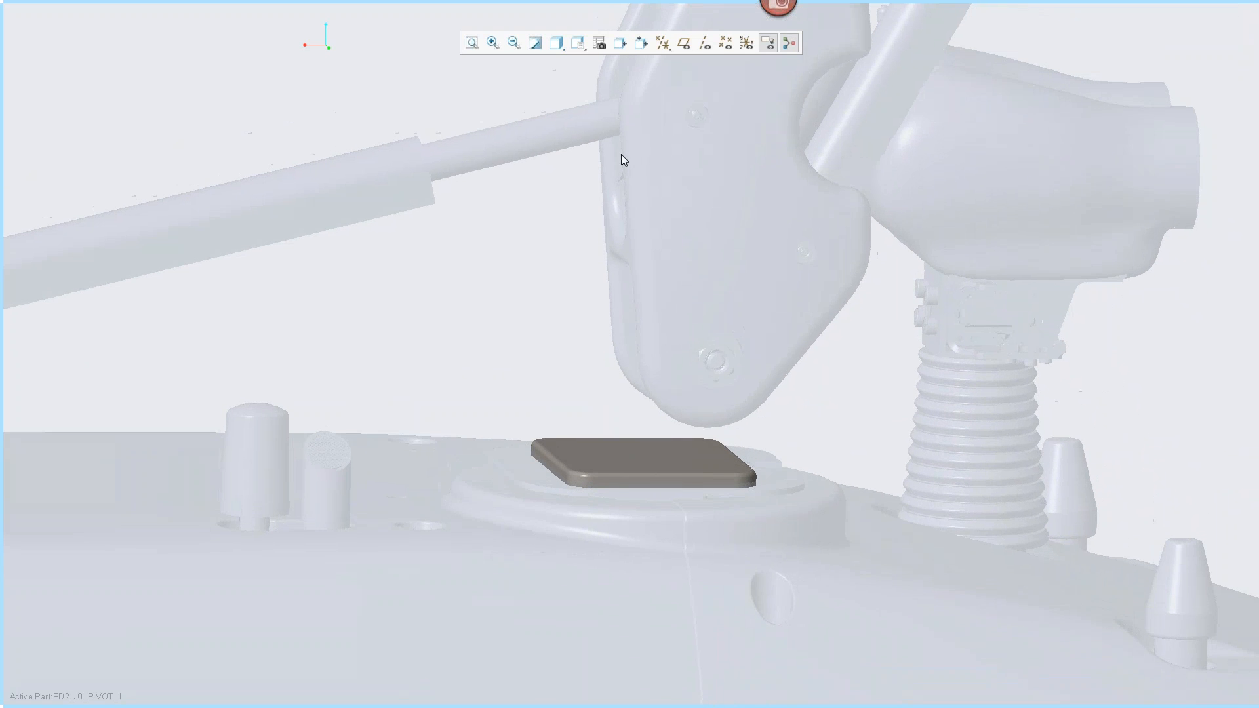
left_click(684, 43)
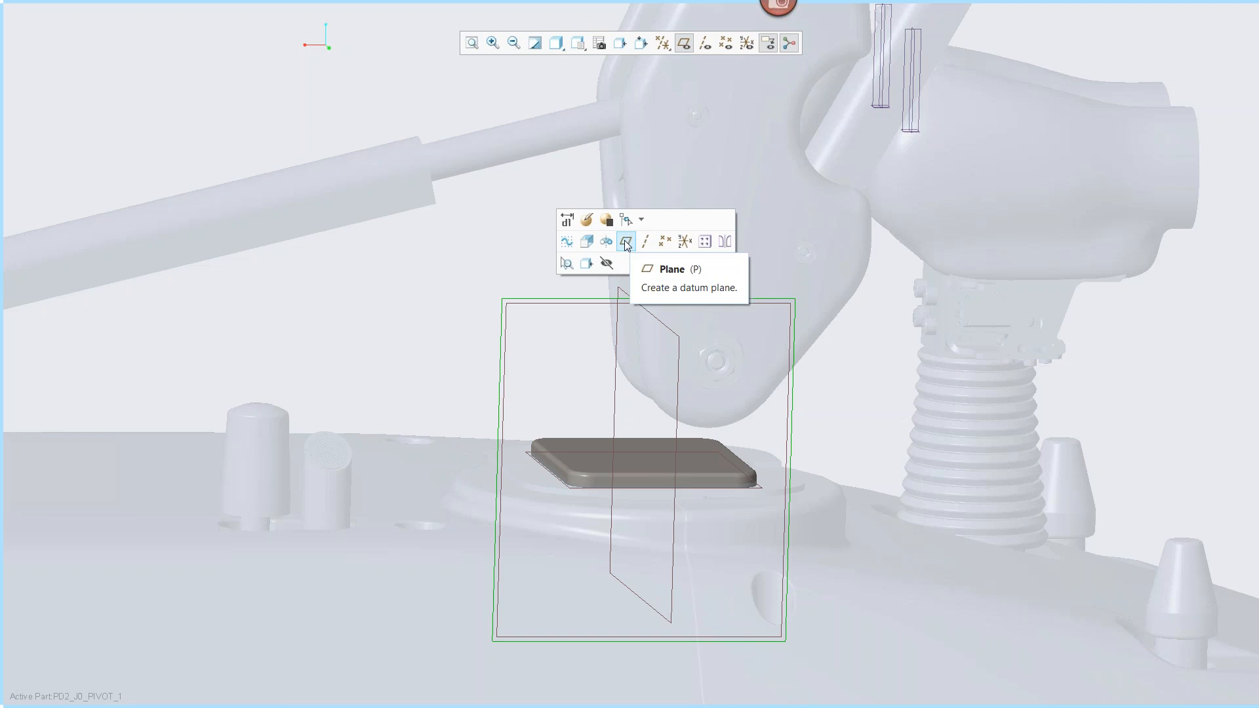
- Start an Extrude sketch on the pivot plate's upright datum plane and clip the model at the sketching plane
left_click(585, 242)
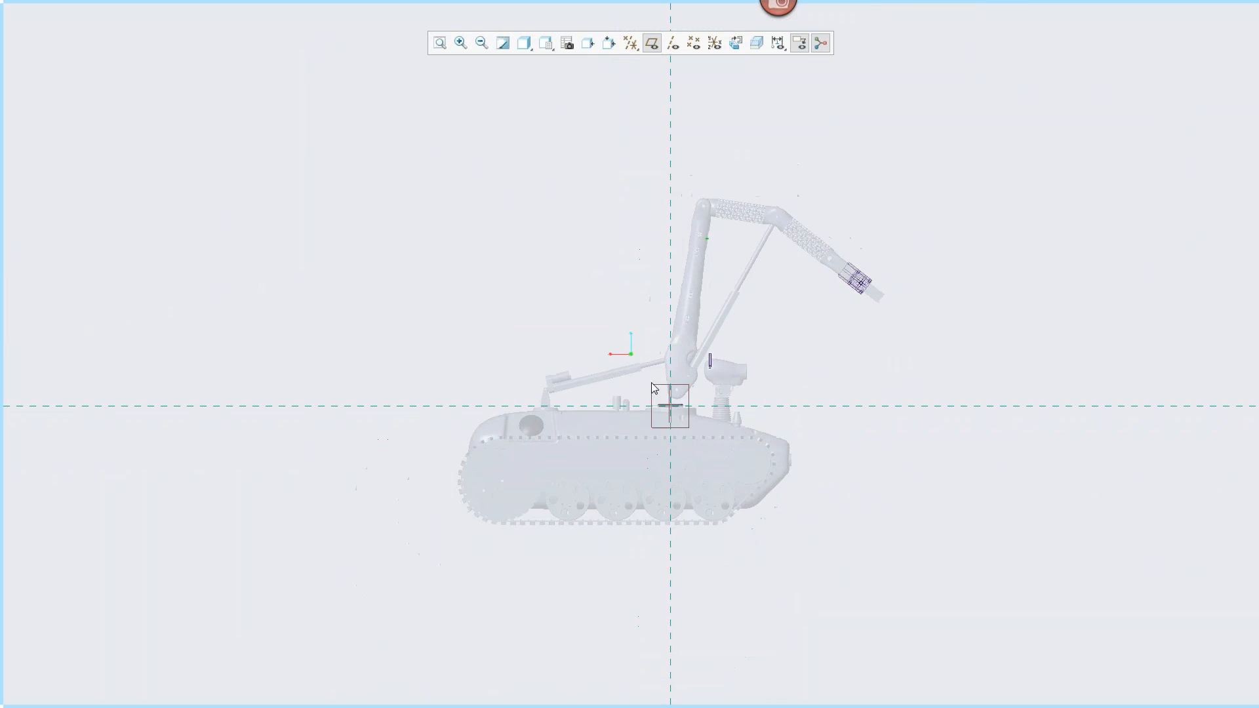
scroll(655, 387, "up", 3)
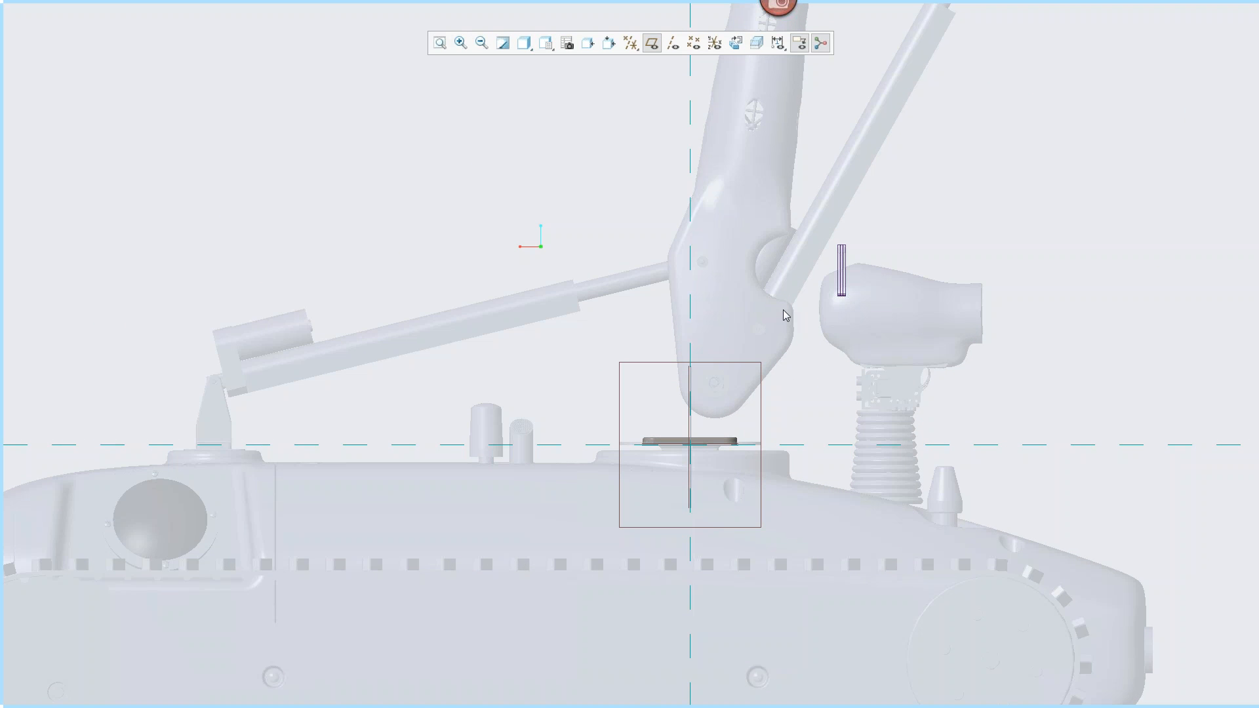
left_click(756, 48)
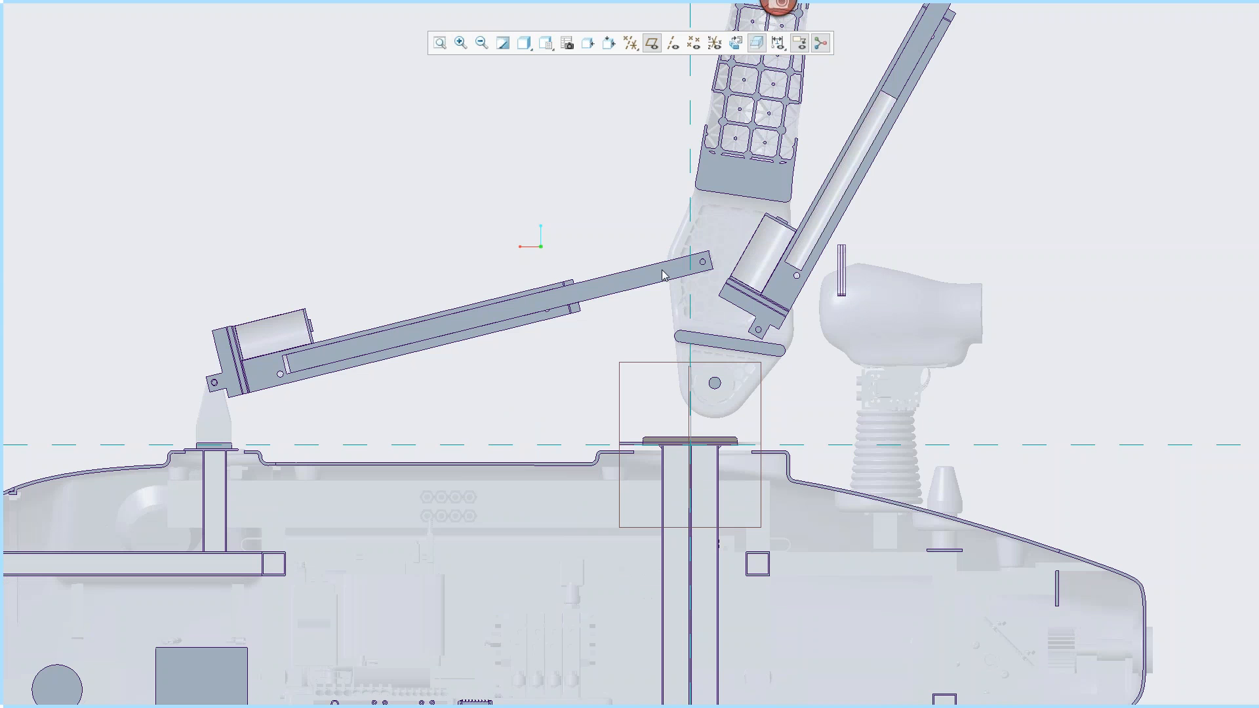
scroll(744, 475, "up", 2)
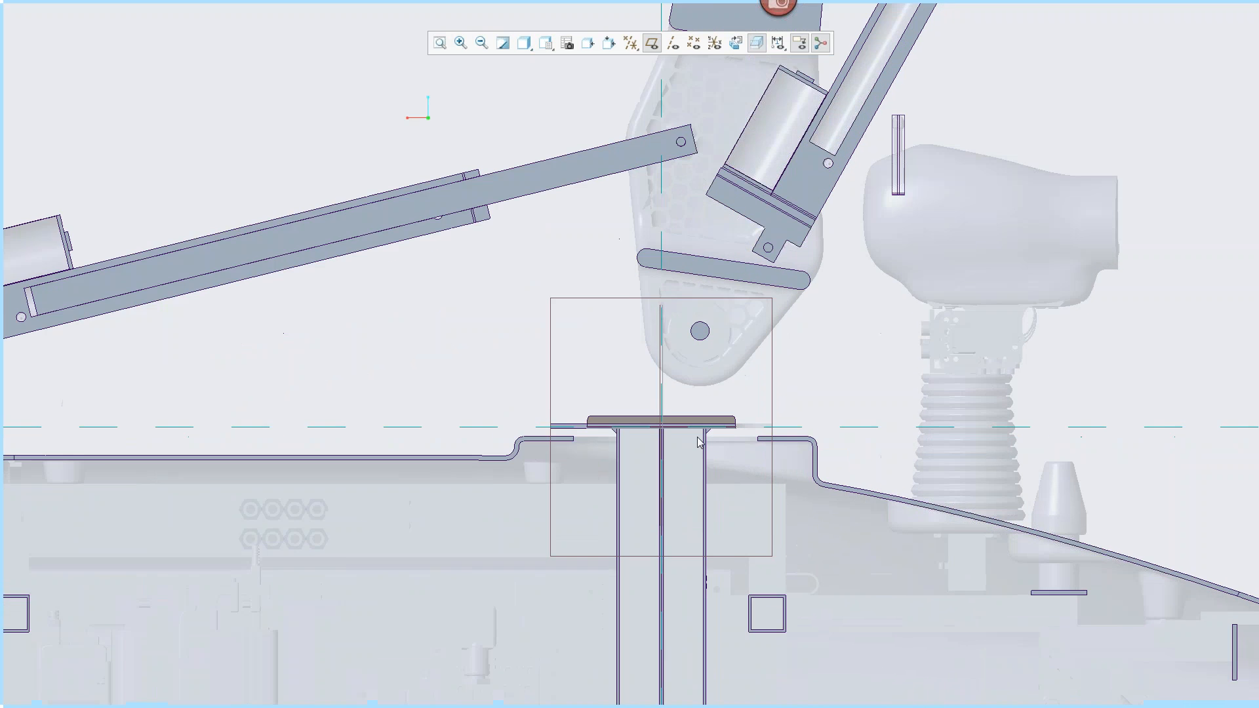
scroll(587, 310, "up", 3)
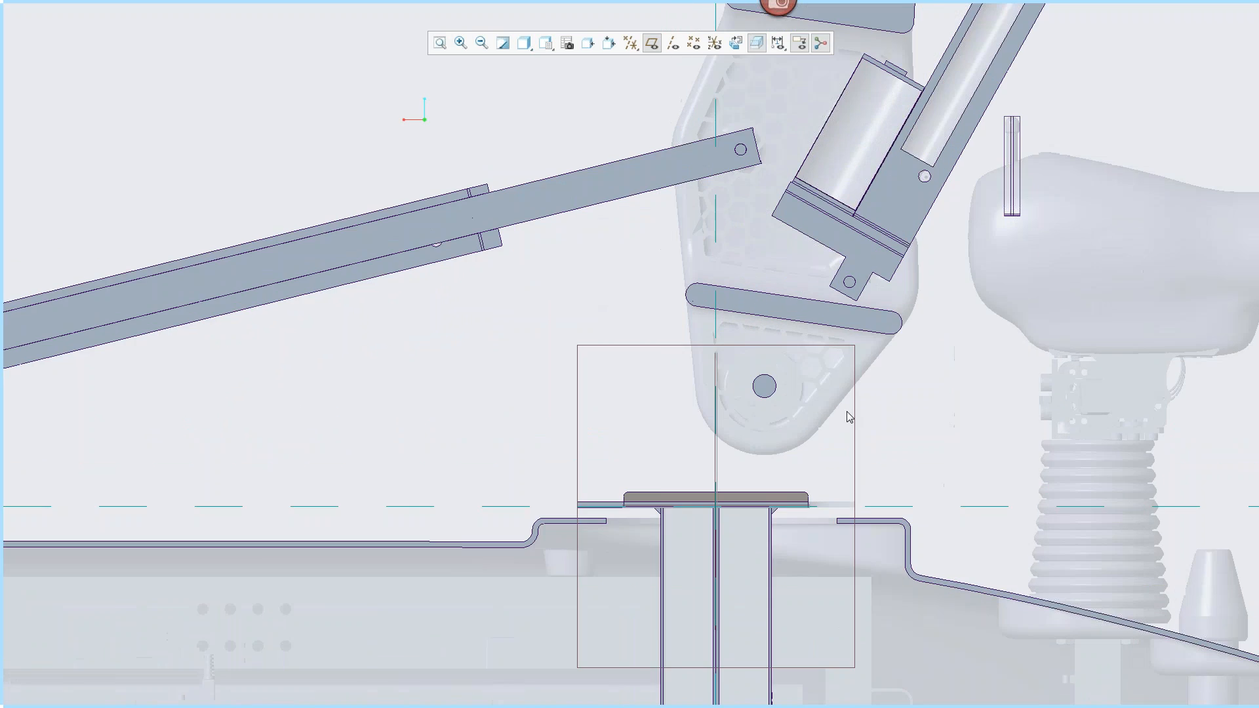
scroll(733, 373, "up", 3)
scroll(687, 592, "up", 2)
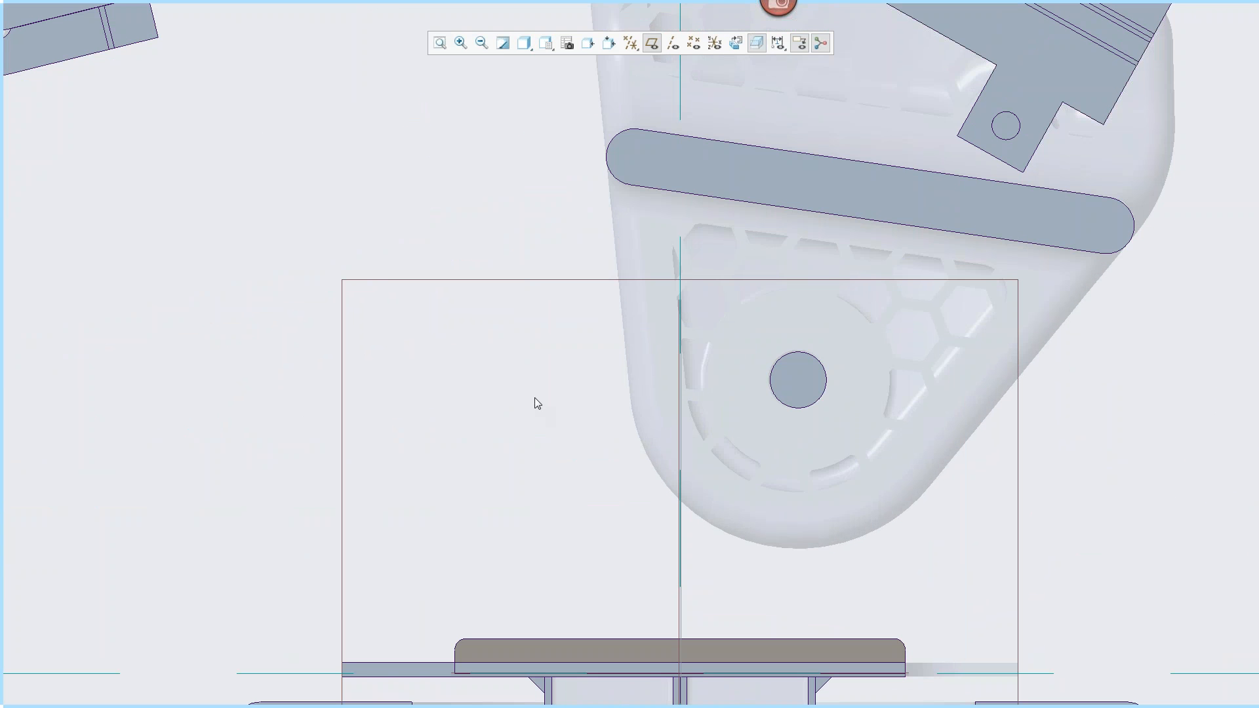
- Sketch two concentric circles centred on the arm's pivot pin, the inner one matching the pin's outline
right_click(370, 142)
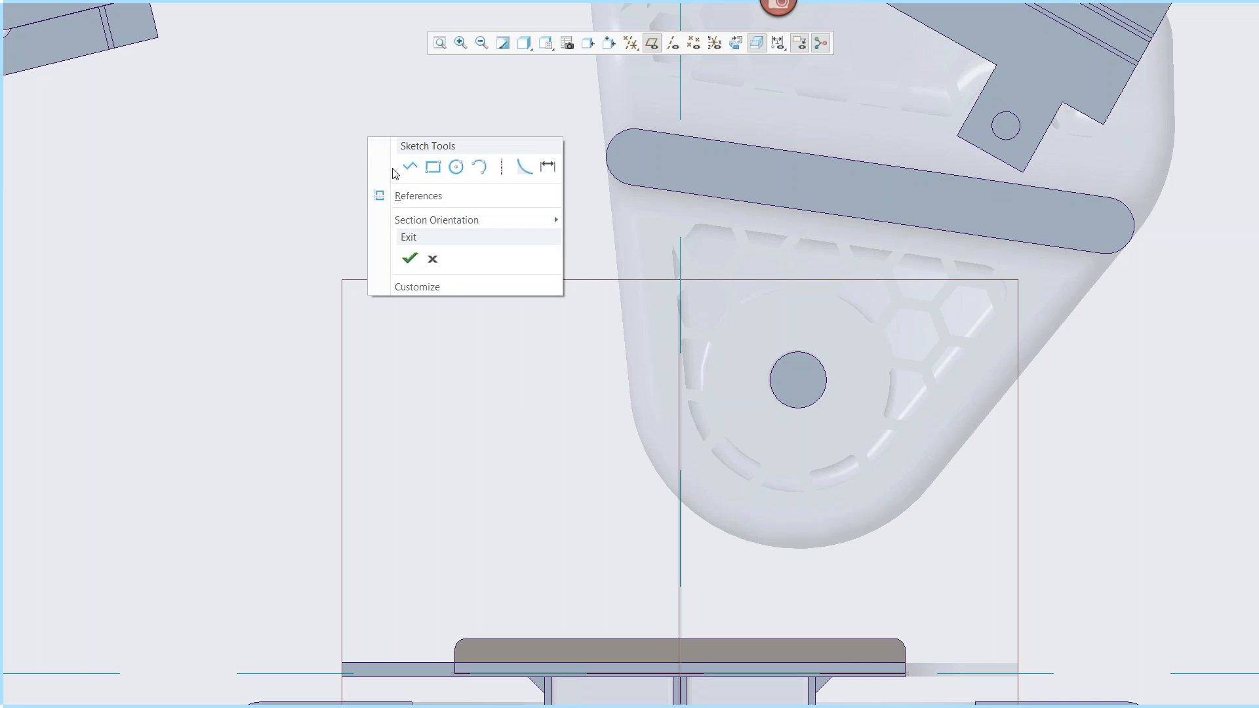
left_click(457, 169)
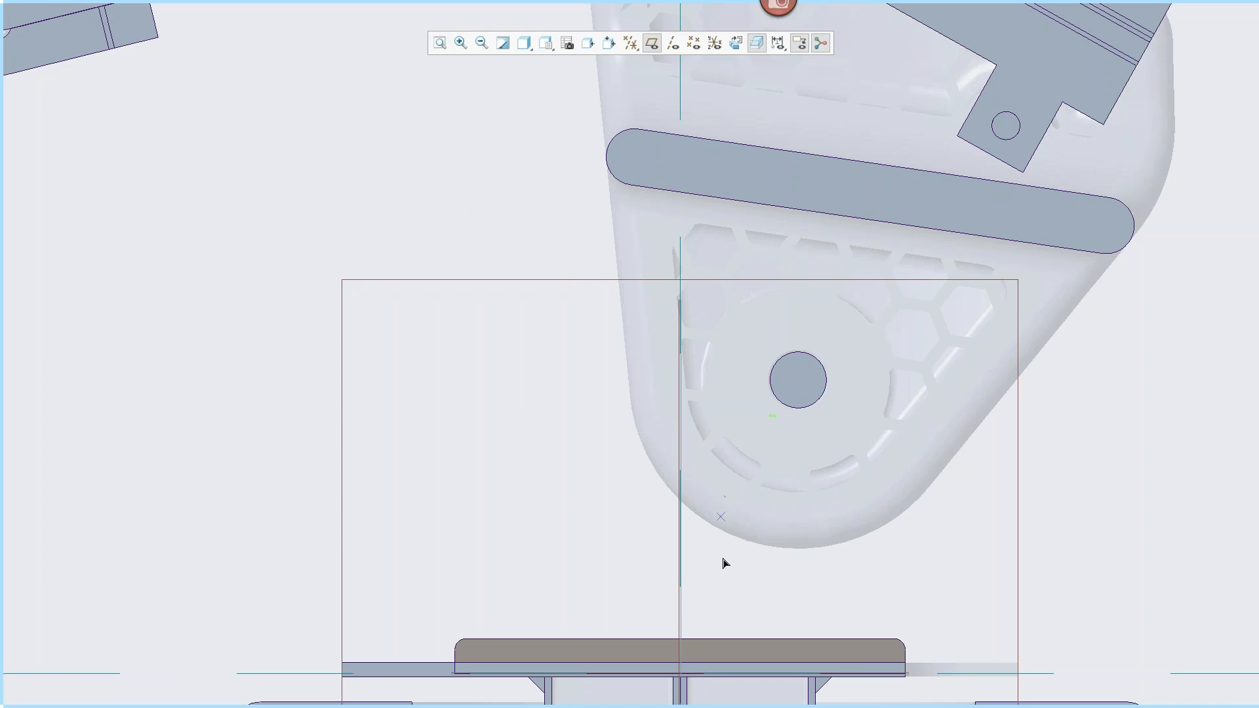
left_click(624, 656)
scroll(800, 384, "down", 3)
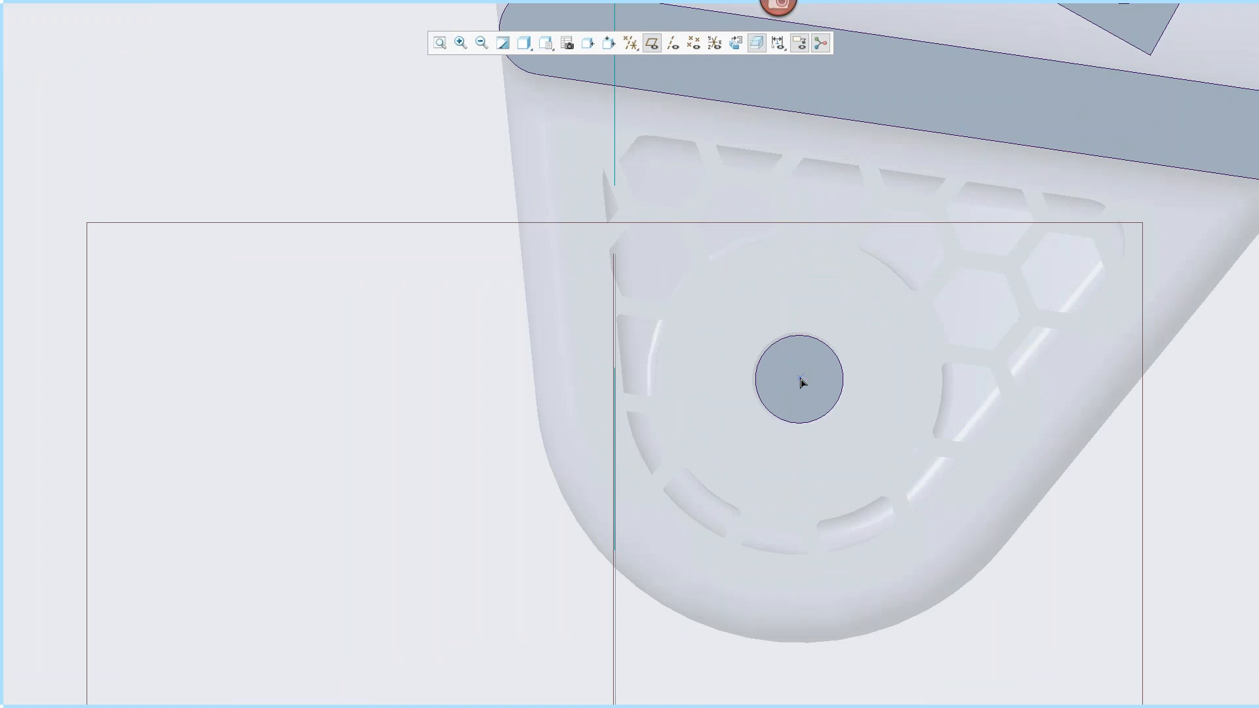
scroll(803, 397, "up", 4)
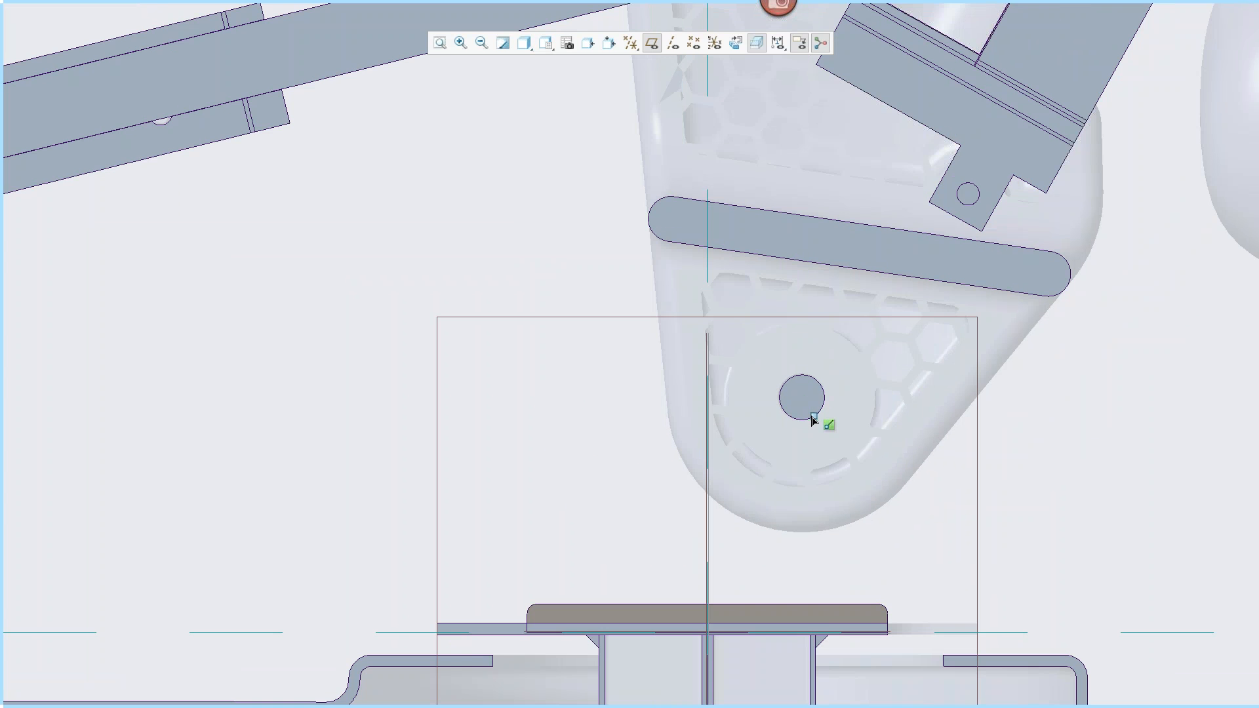
scroll(803, 388, "down", 2)
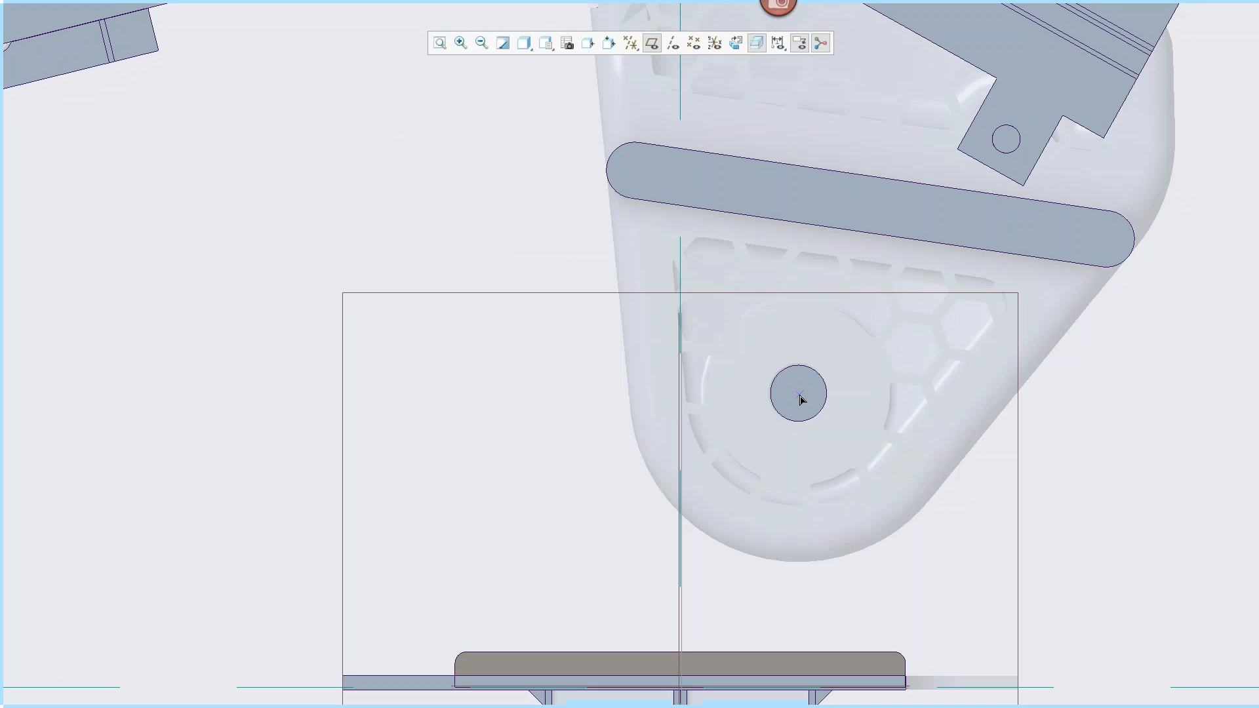
scroll(800, 398, "down", 2)
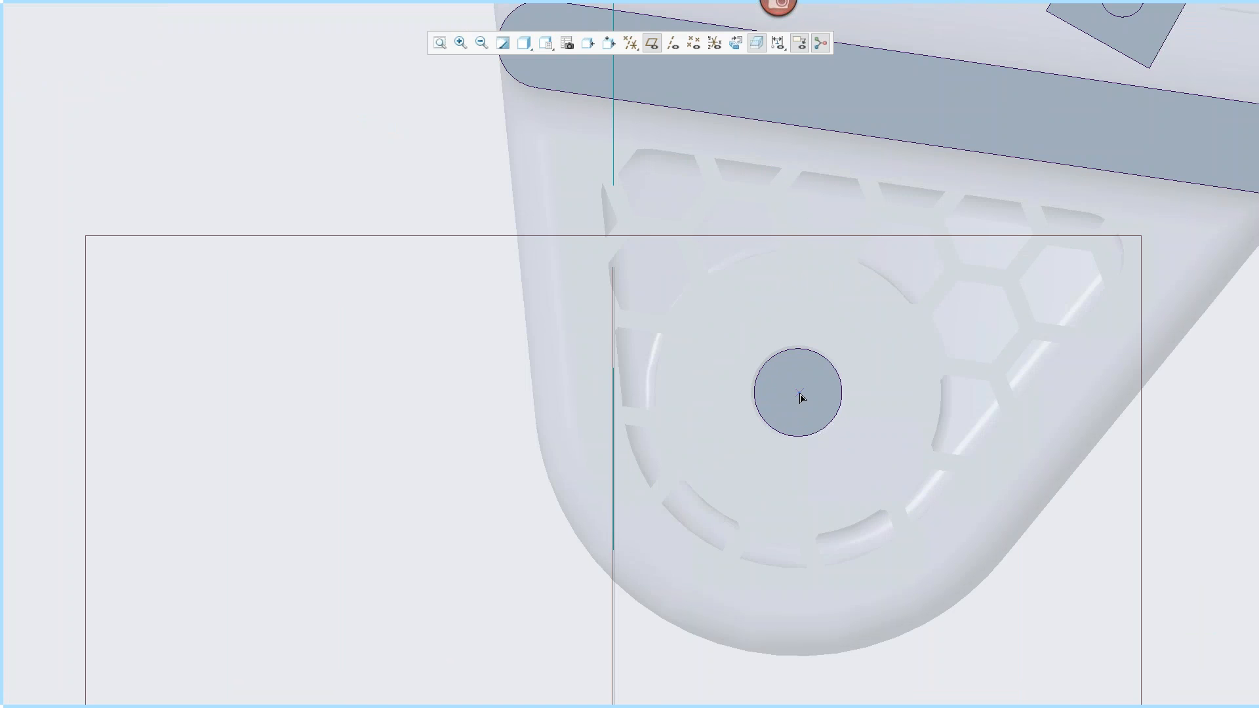
left_click(787, 358)
left_click(804, 394)
left_click(761, 294)
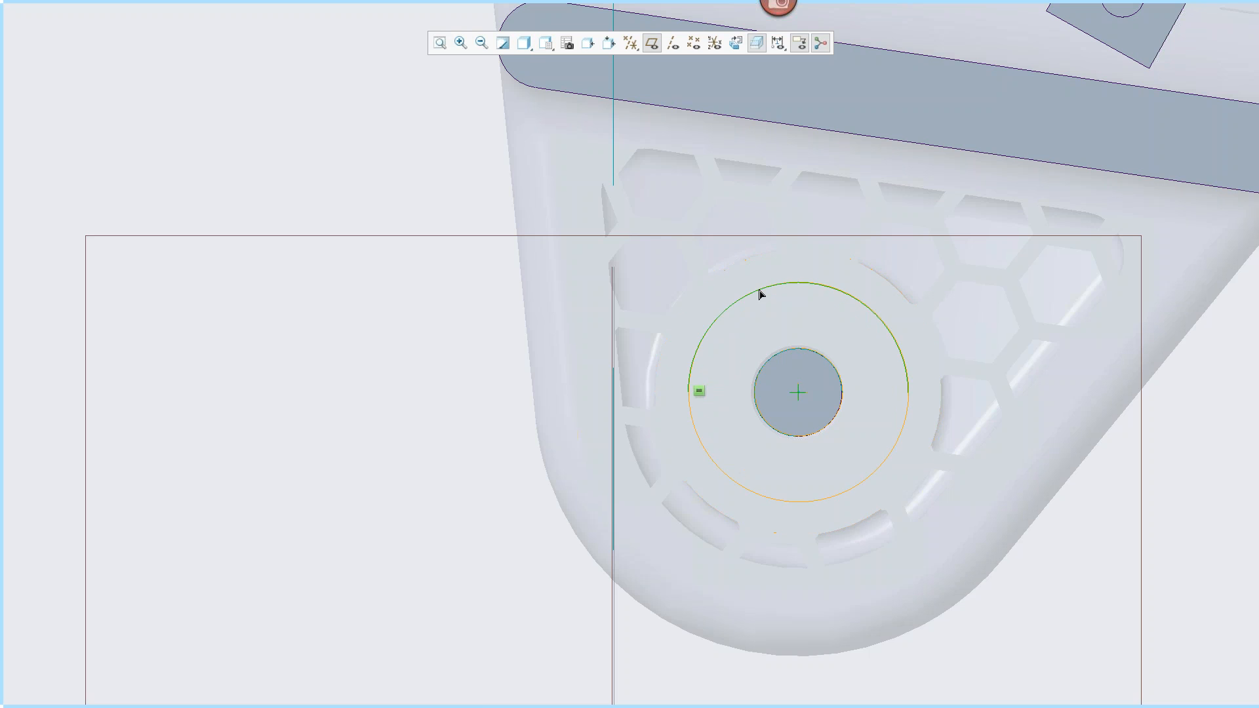
scroll(793, 467, "up", 4)
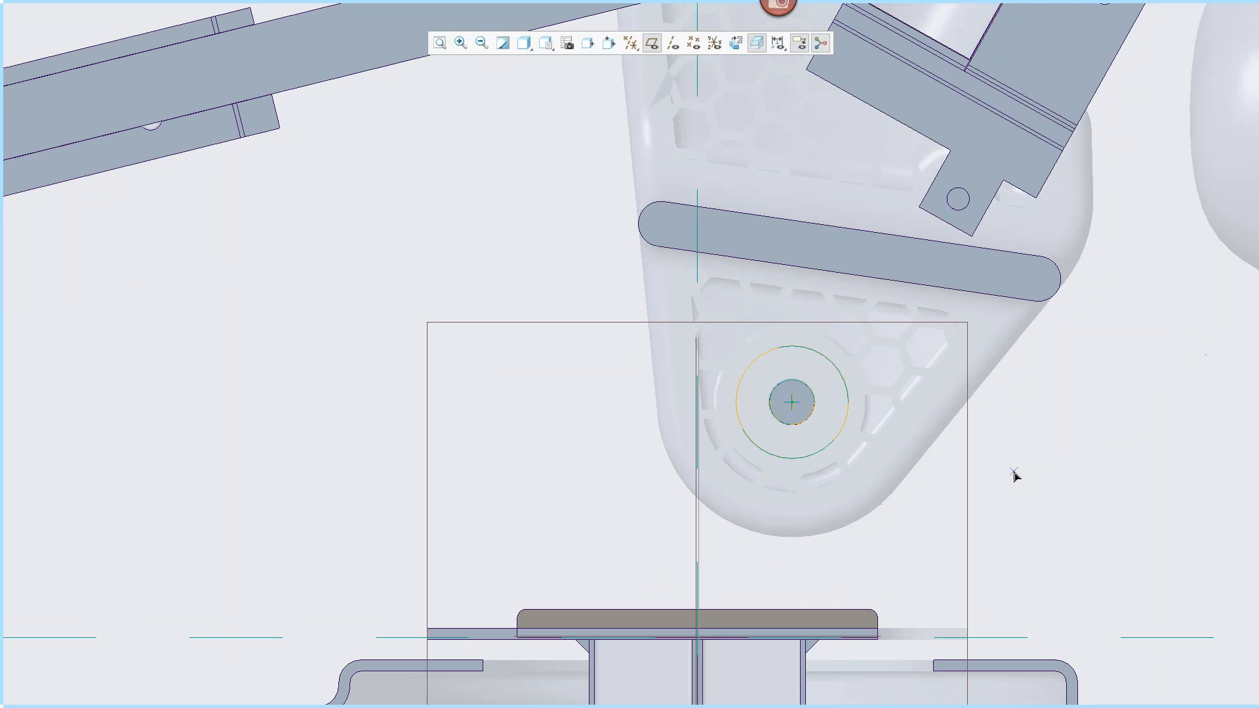
- Sketch a base line along the plate's upper edge and connect both its ends to the outer circle with tangent lines
right_click(1014, 473)
left_click(1058, 505)
scroll(798, 610, "down", 2)
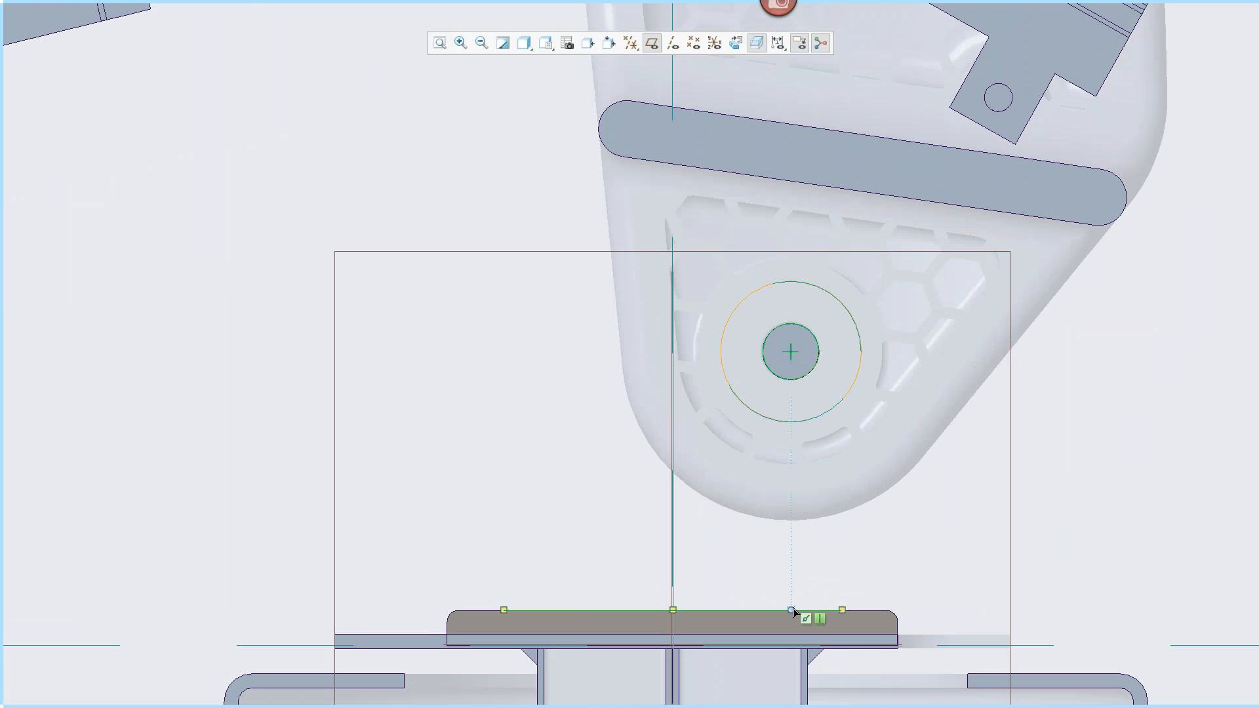
left_click(568, 611)
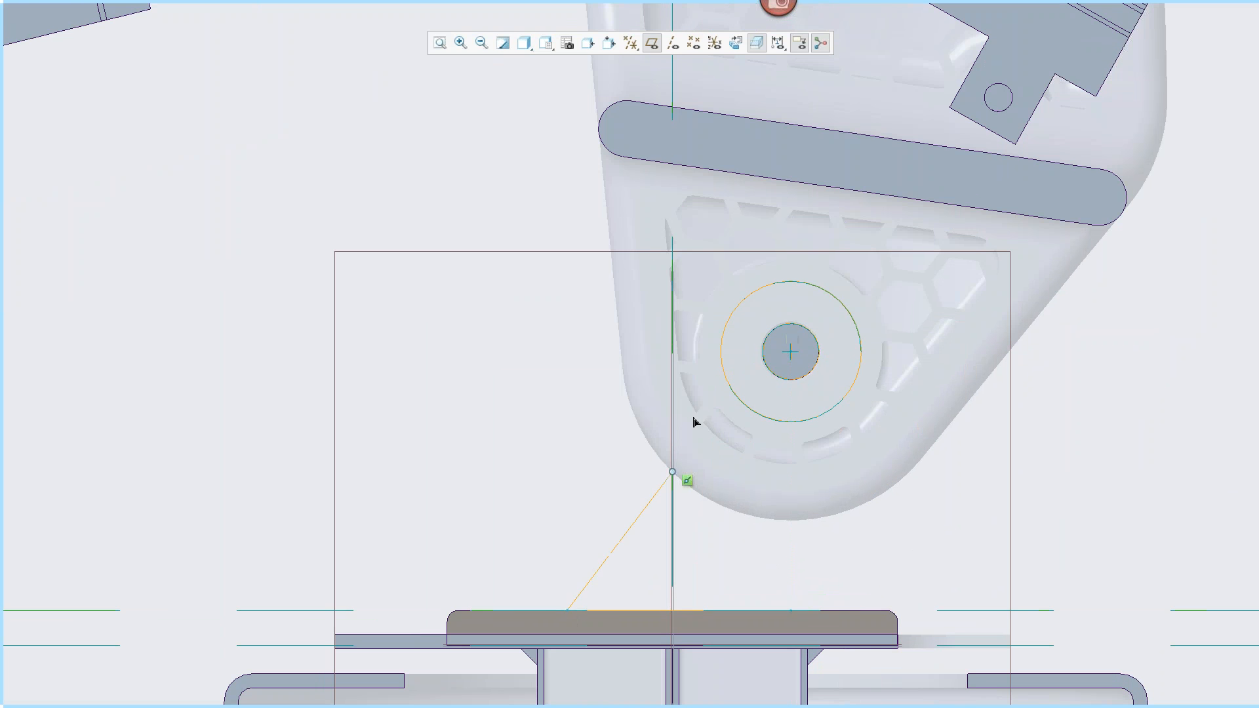
left_click(730, 319)
left_click(793, 611)
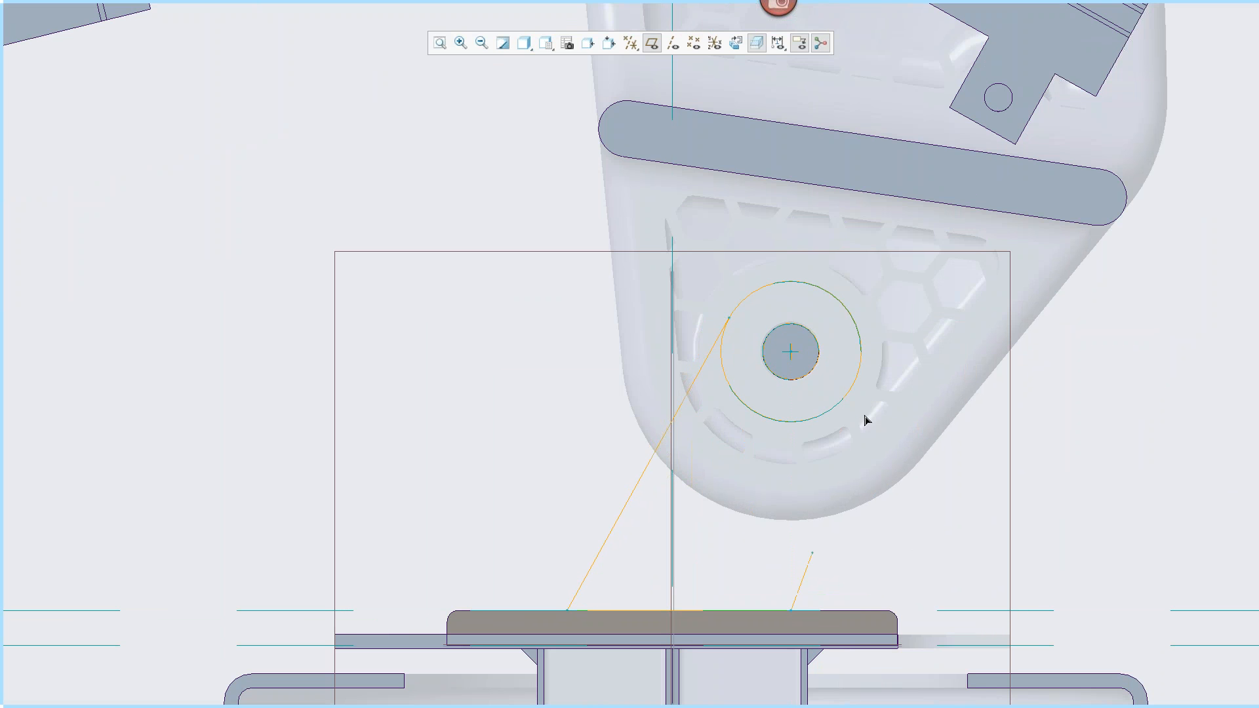
left_click(864, 356)
- Trim away the lower arc of the outer circle between the two tangent lines
mouse_move(665, 13)
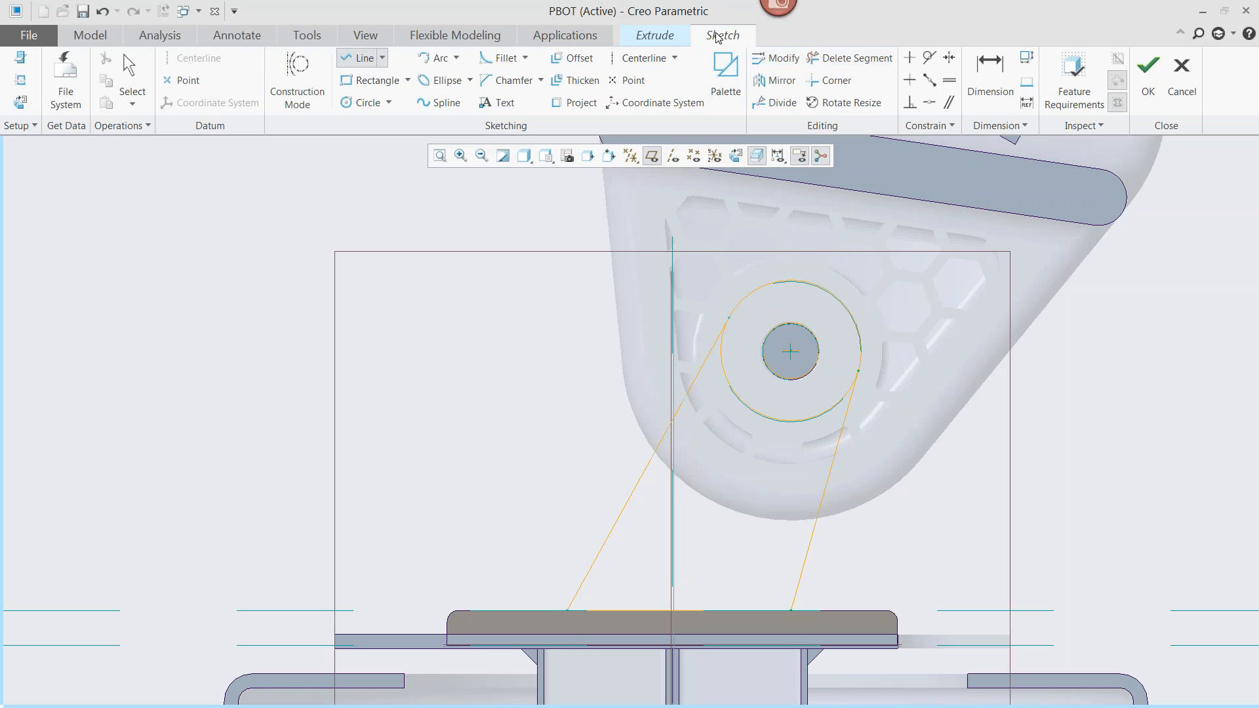
left_click(846, 59)
mouse_move(731, 435)
left_mouse_down()
mouse_move(742, 391)
mouse_move(794, 436)
left_mouse_up()
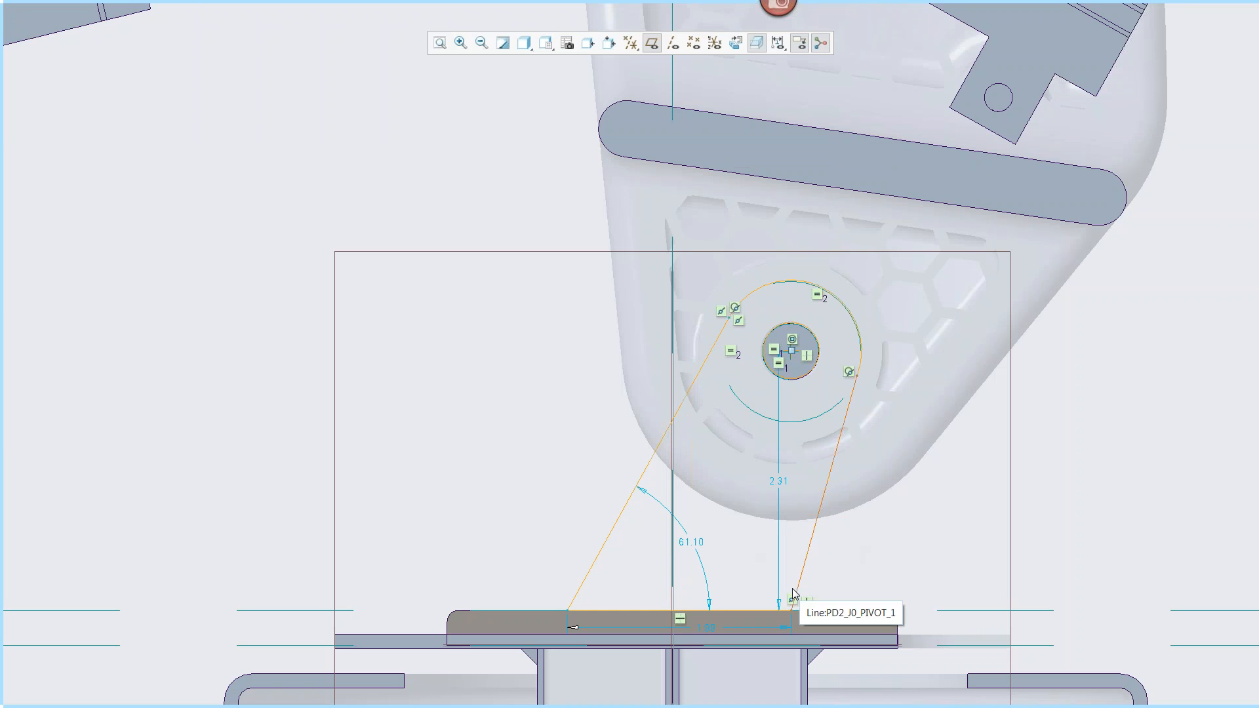
- Try to complete the bracket sketch, resolve its conflicting constraints and leave the extrusion
left_click(708, 628)
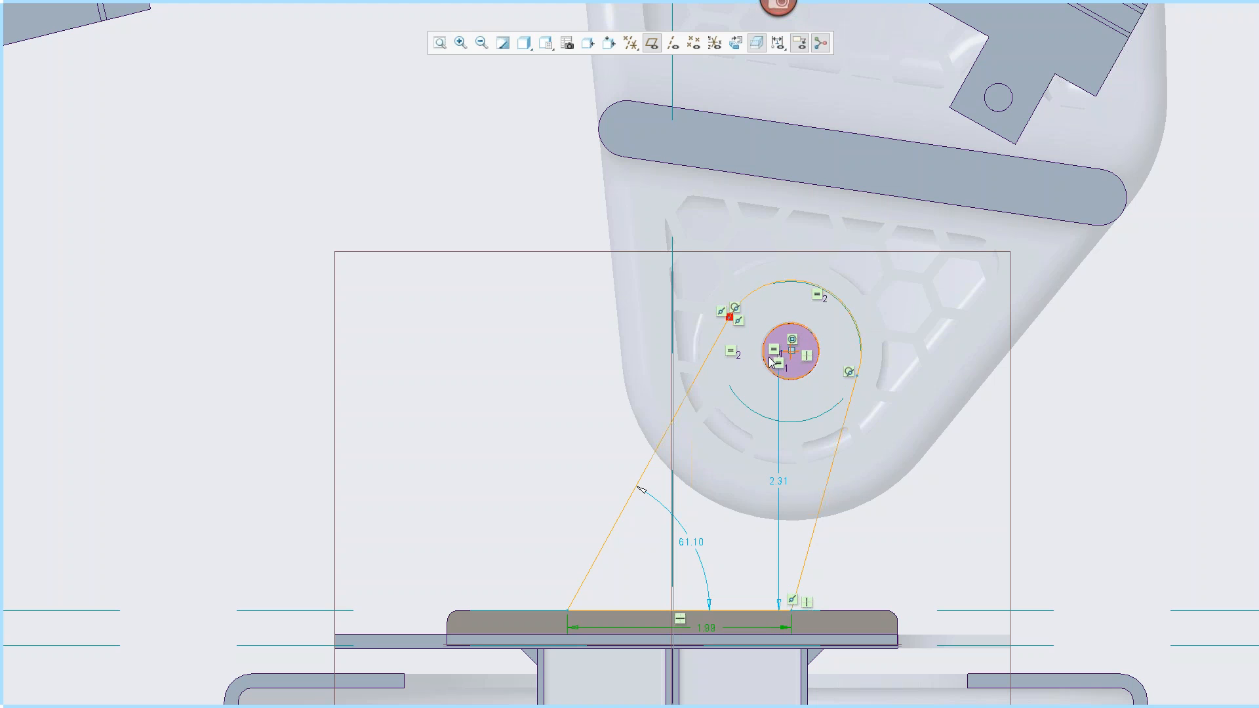
right_click(439, 375)
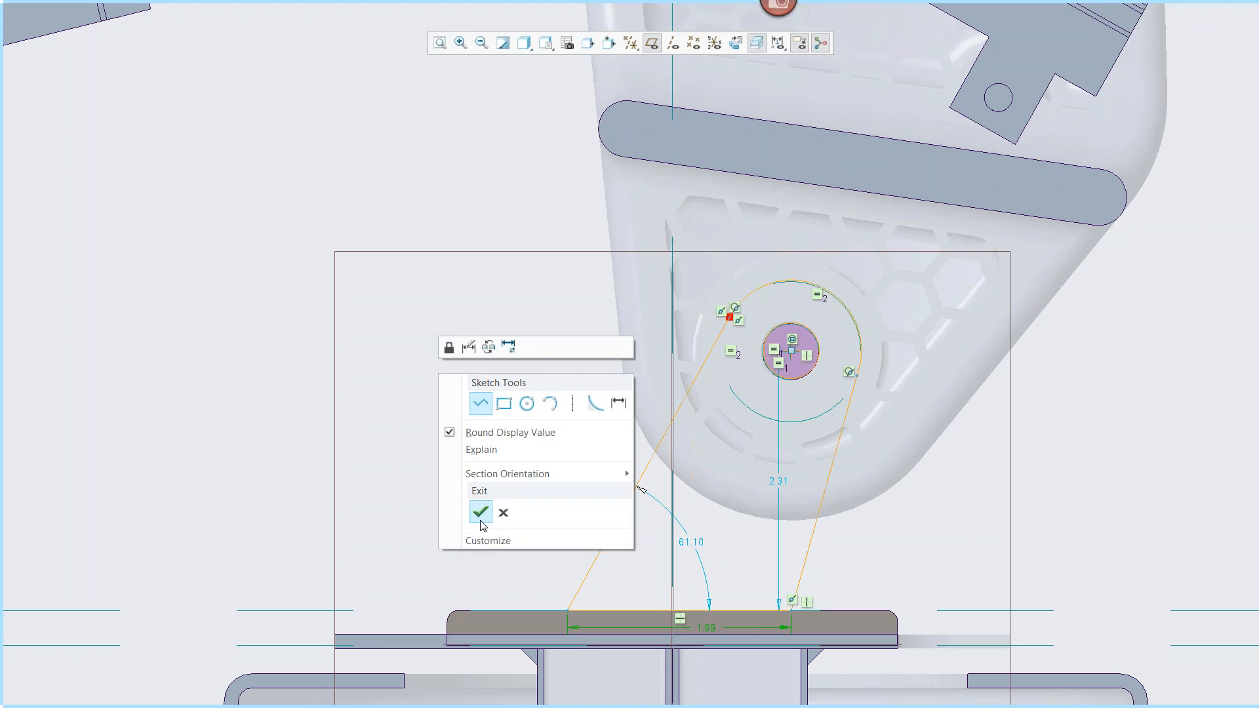
left_click(481, 520)
left_click(739, 402)
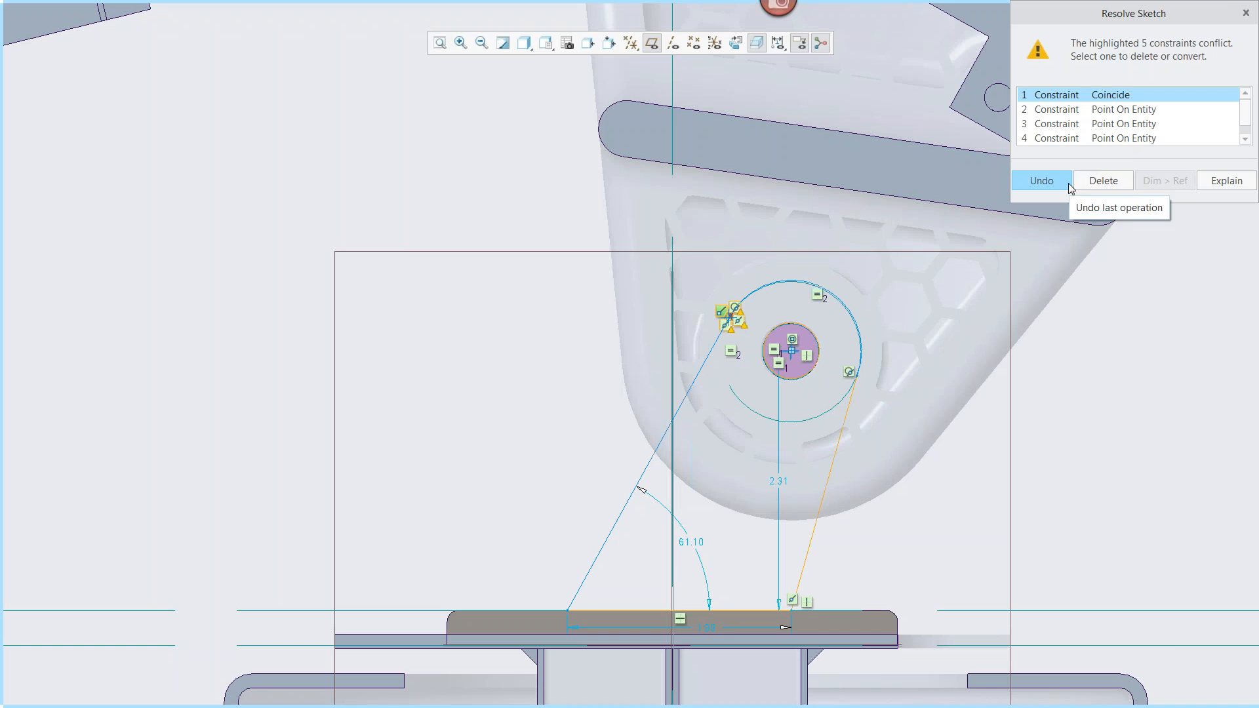
left_click(1090, 183)
left_click(642, 399)
- Restart the bracket extrusion with a new sketch on the same upright plane, clipping the model at the sketching plane
scroll(712, 427, "up", 2)
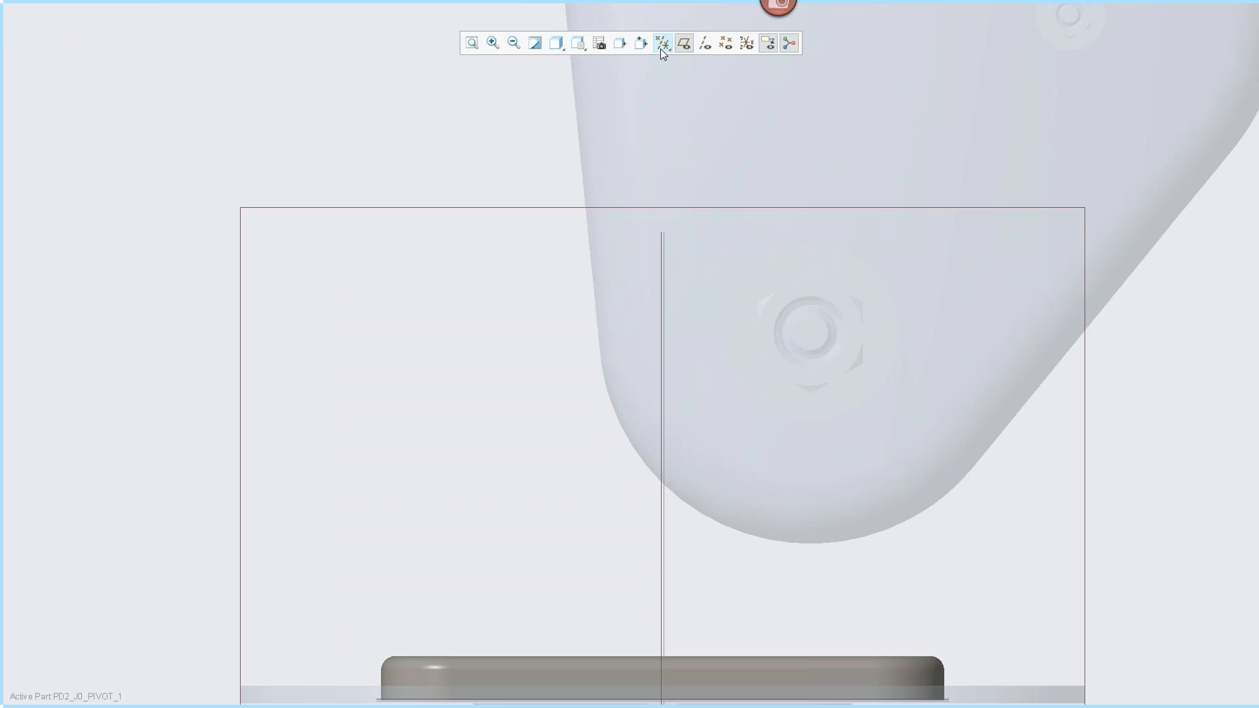
scroll(446, 390, "down", 4)
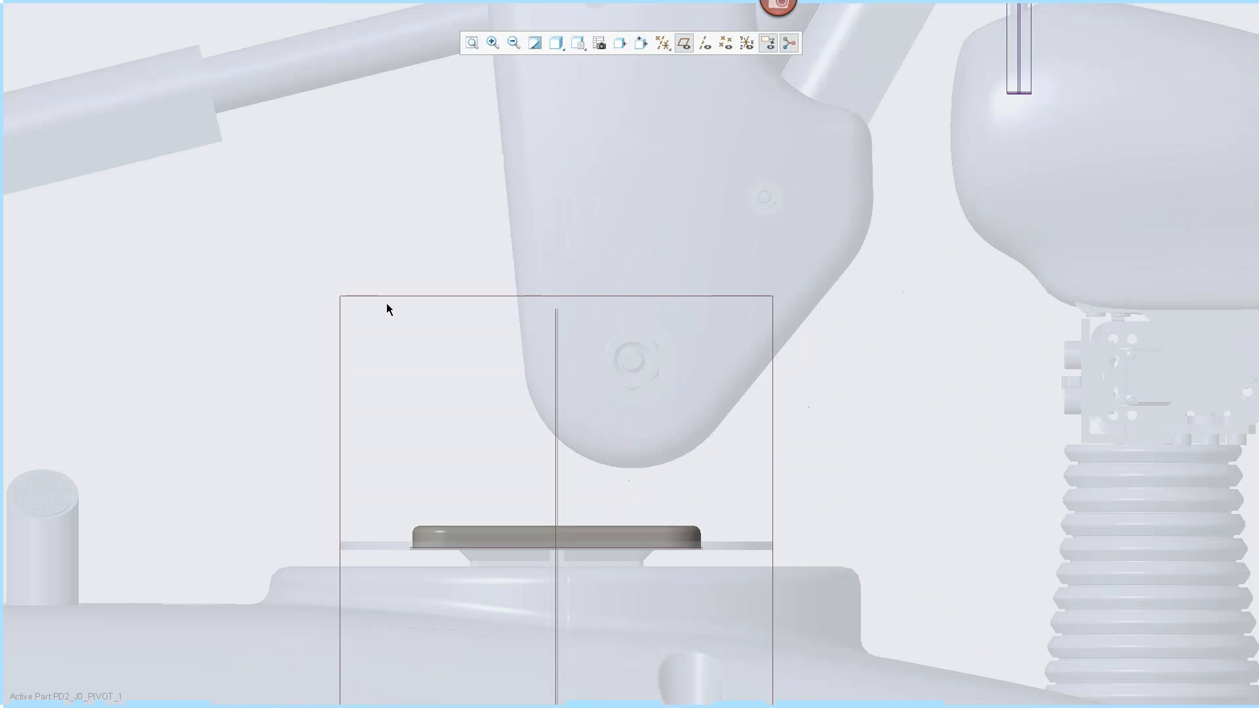
left_click(384, 296)
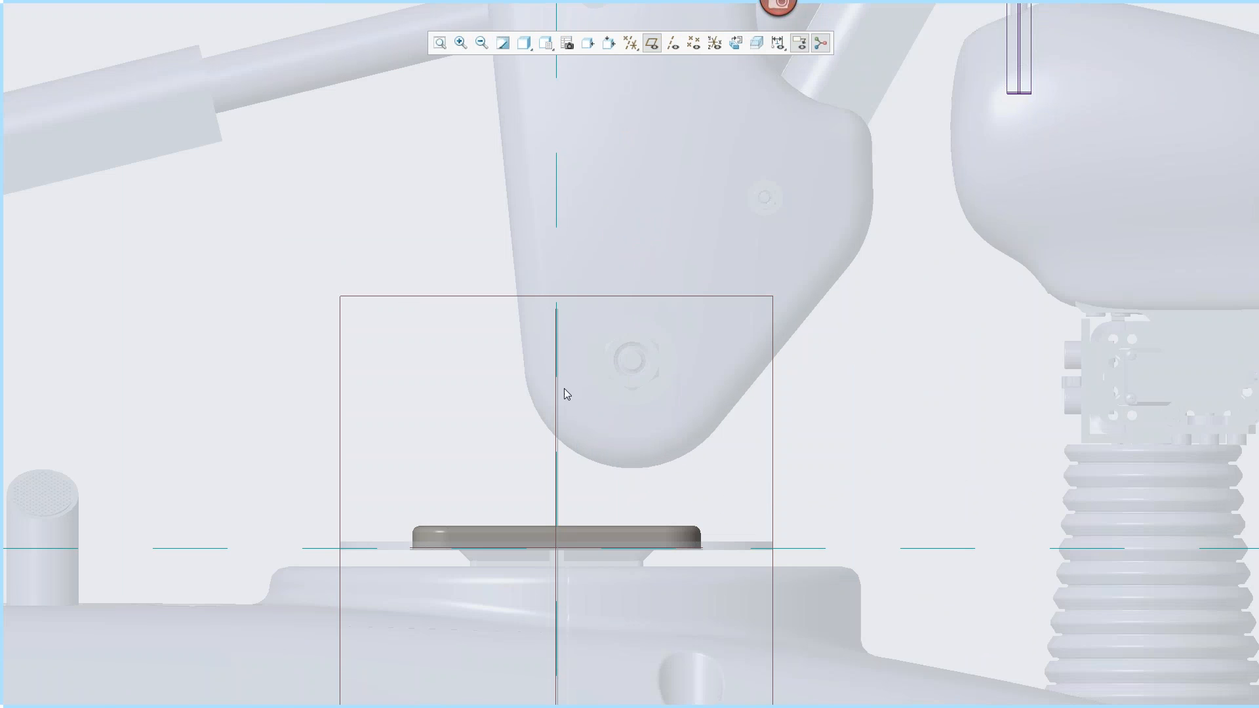
scroll(539, 394, "up", 1)
scroll(539, 395, "up", 1)
left_click(754, 43)
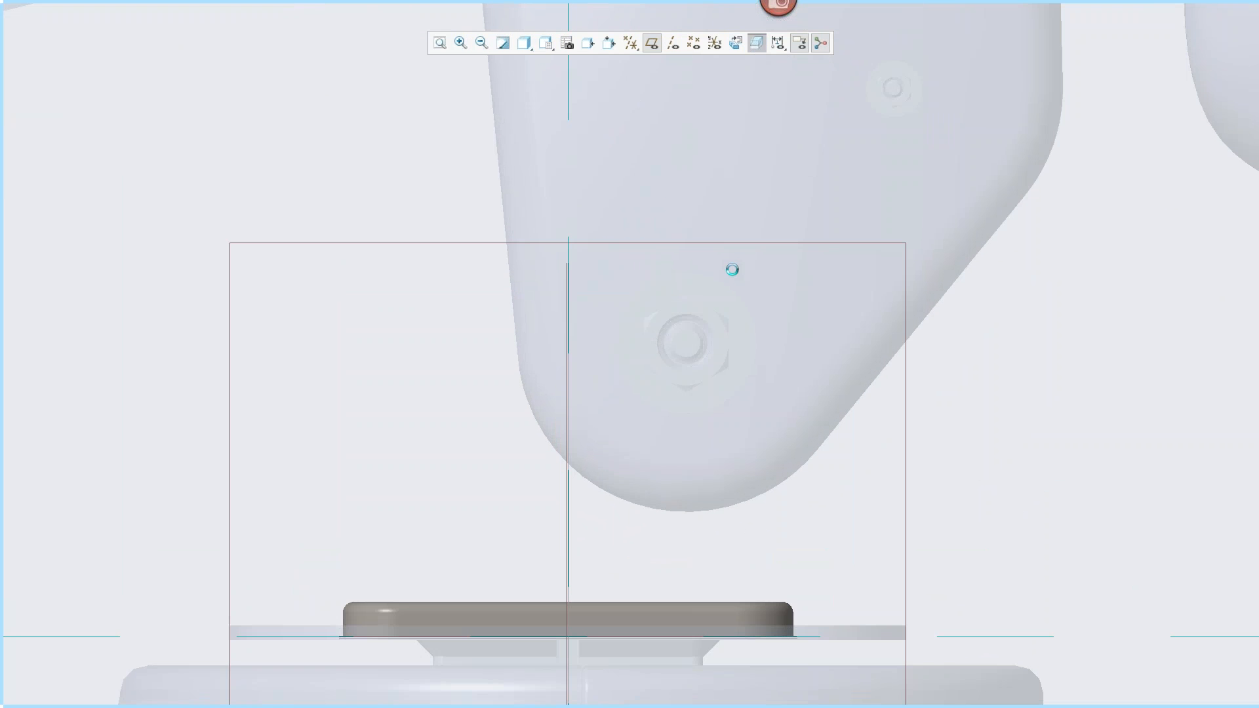
- Sketch two concentric circles on the arm's pivot pin, the inner matching the pin's edge and the outer about 0.63 in radius
right_click(976, 354)
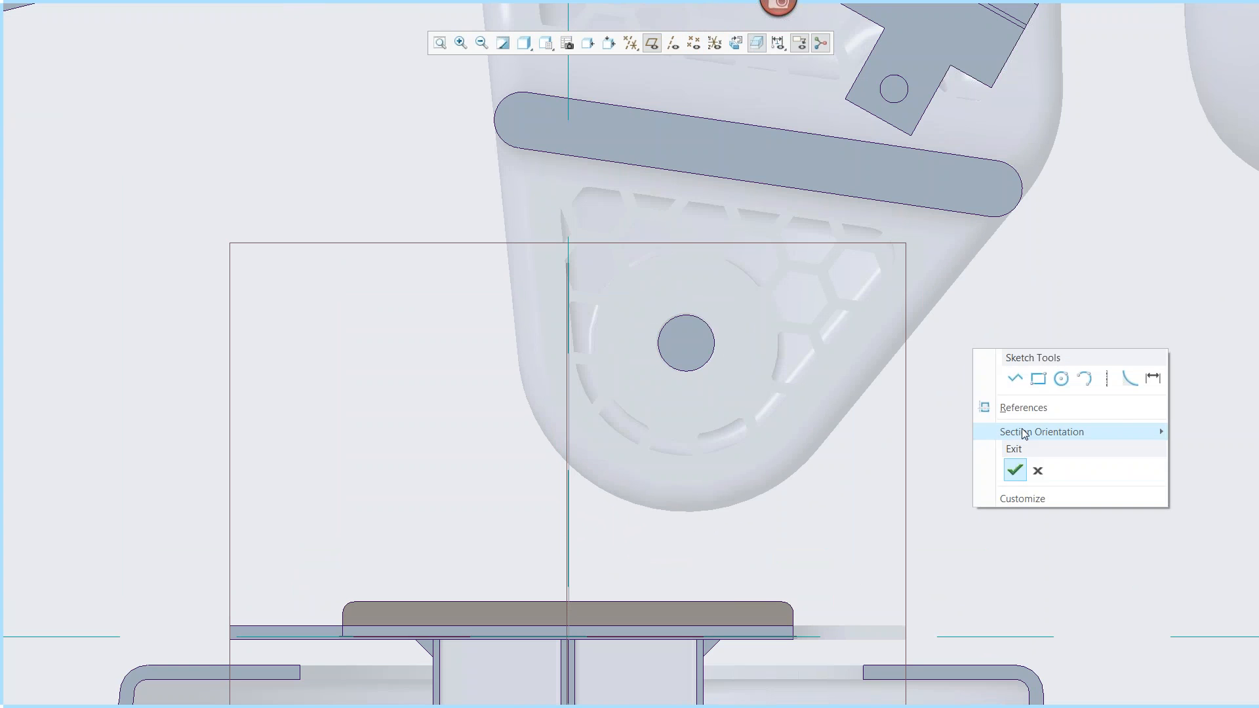
left_click(1061, 379)
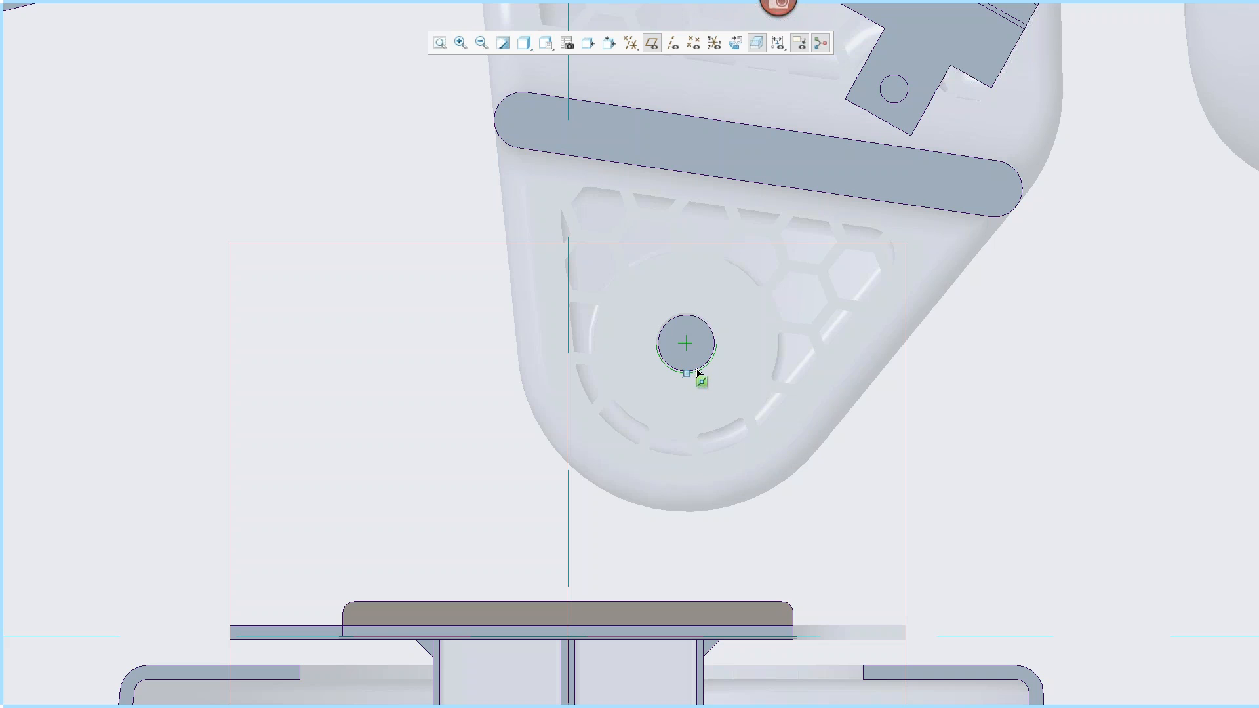
left_click(687, 343)
left_click(654, 278)
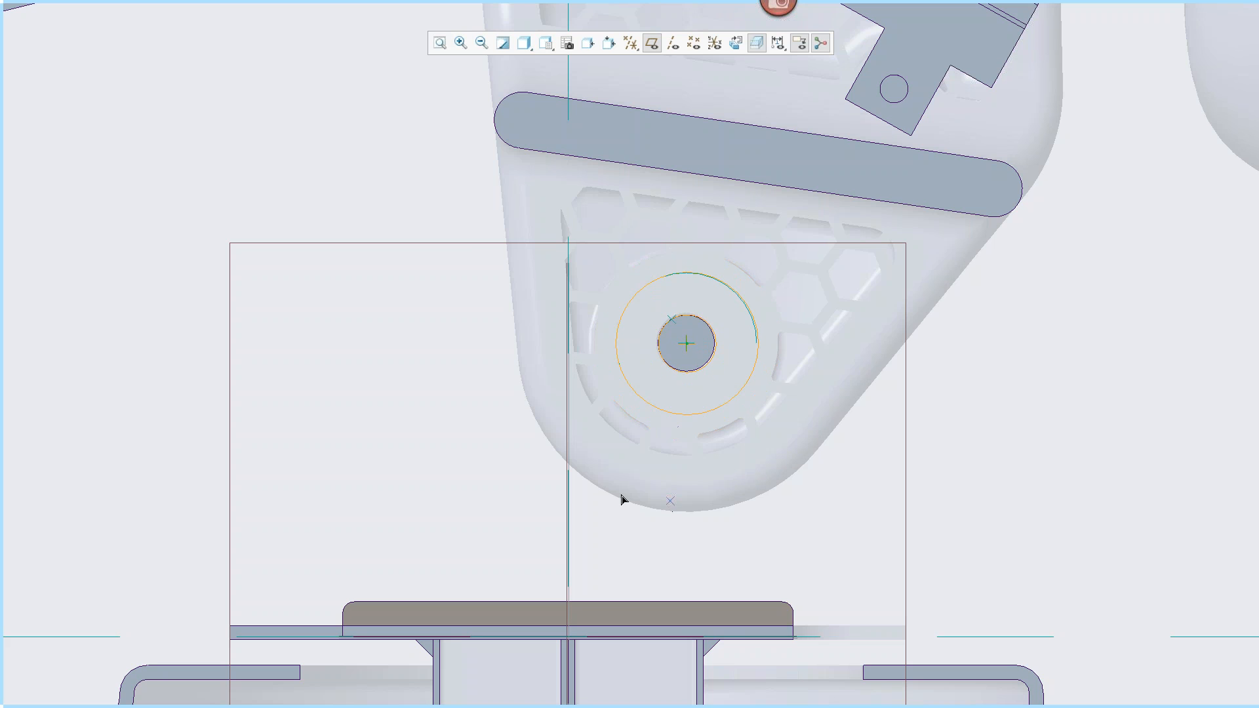
- Sketch a base line along the plate's upper edge and join both its ends to the outer circle with tangent lines
right_click(823, 485)
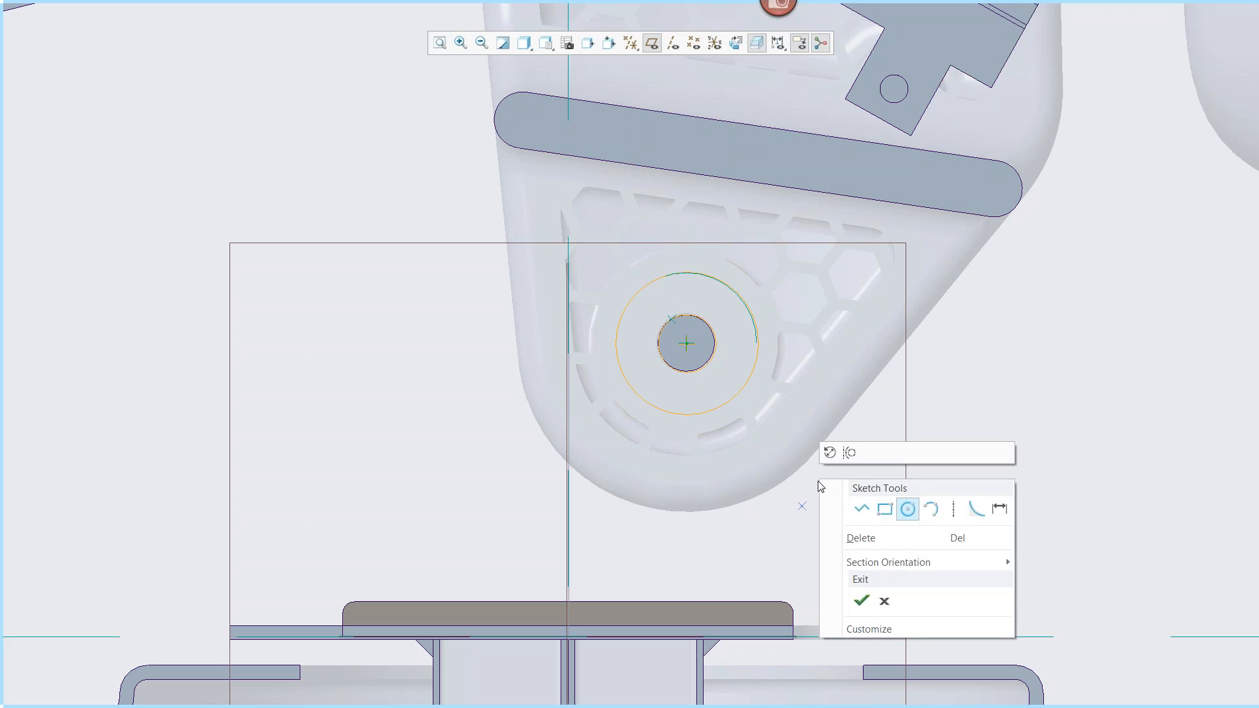
left_click(860, 509)
left_click(688, 601)
left_click(457, 605)
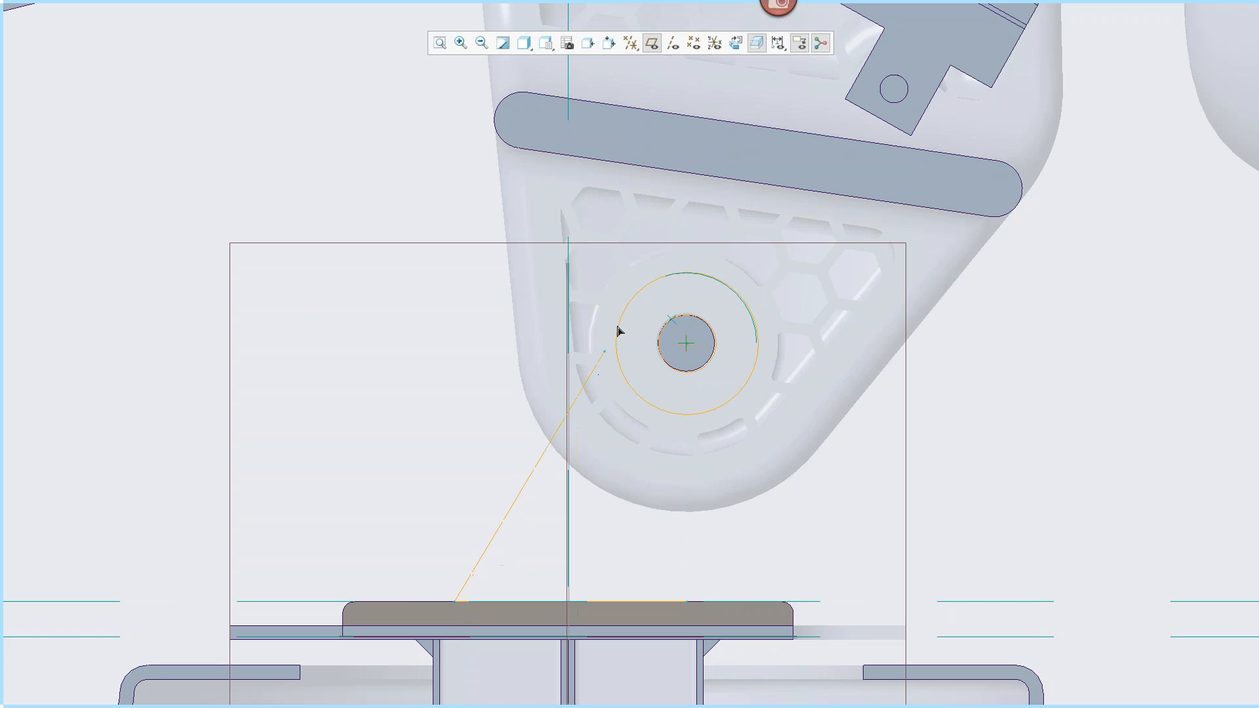
left_click(624, 307)
left_click(689, 602)
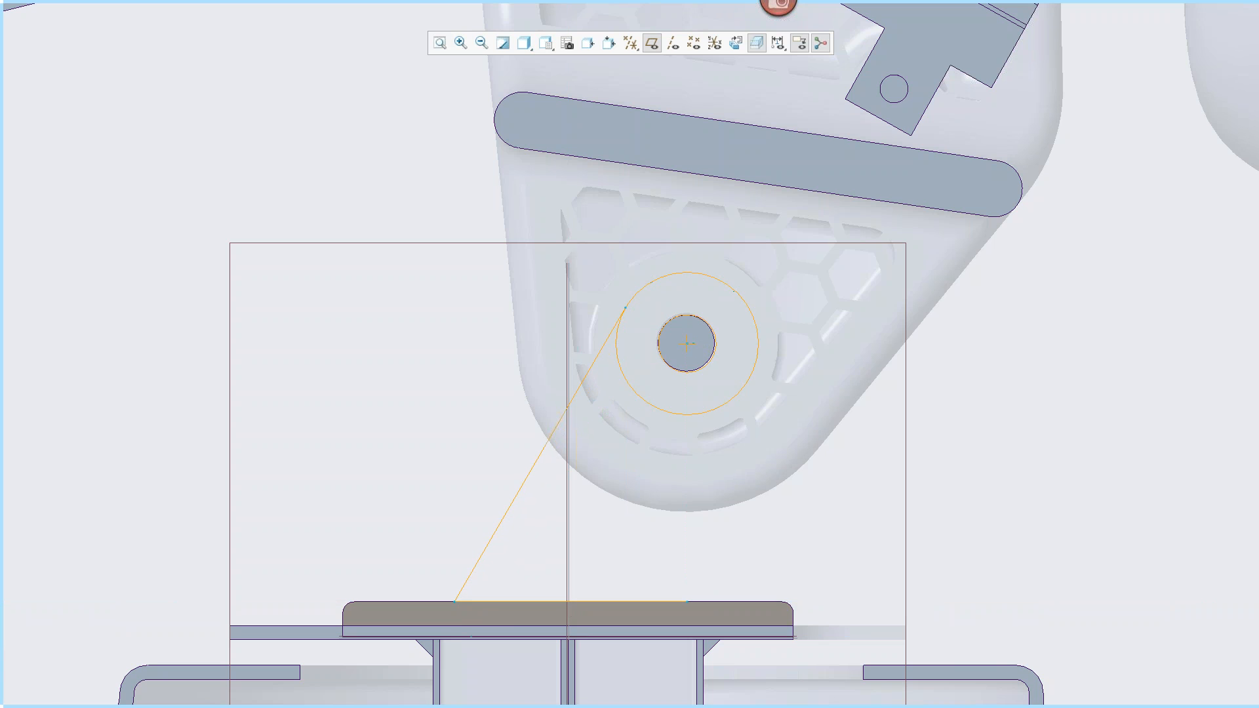
left_click(755, 371)
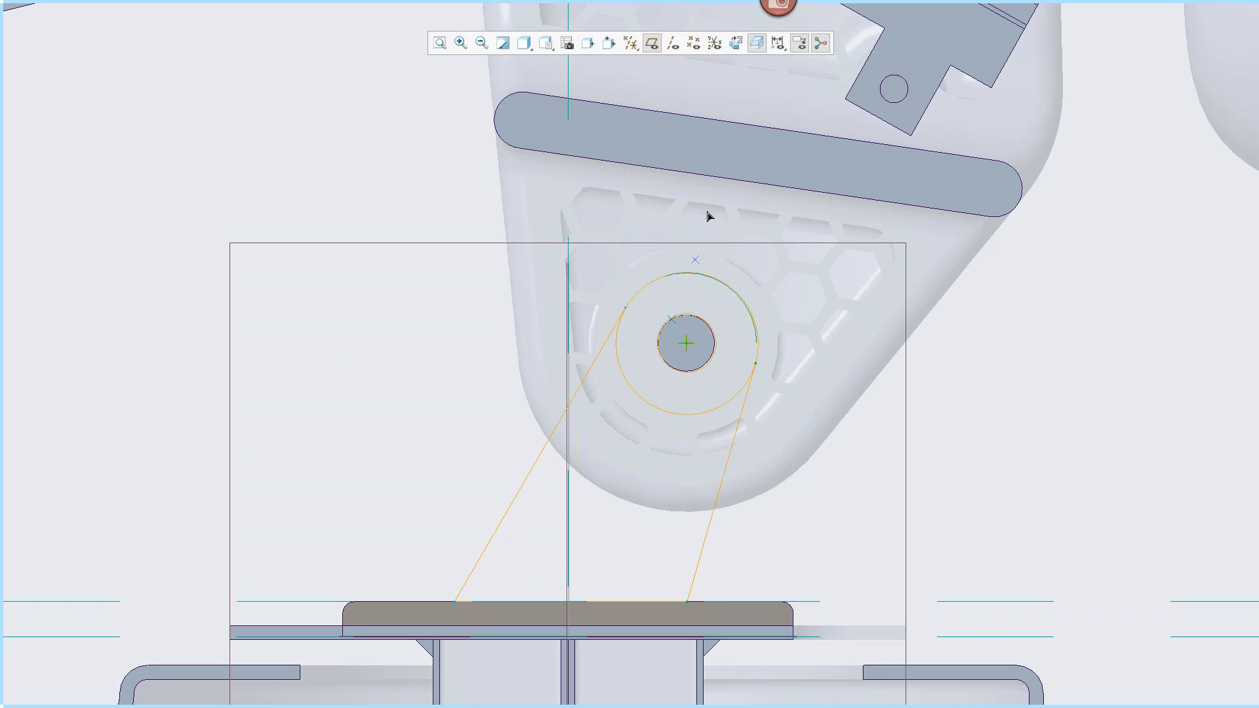
- Trim away the outer circle's lower arc and set the base line's length to 2.00
mouse_move(709, 14)
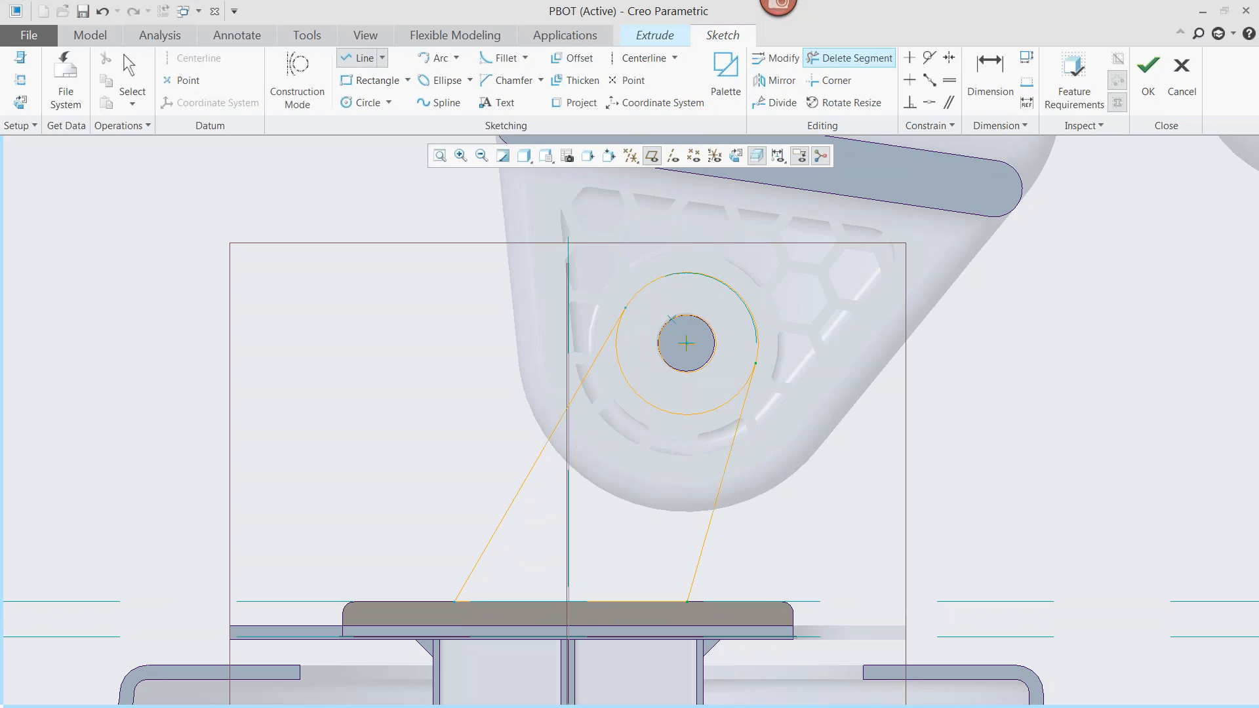
left_click(828, 61)
left_click(686, 412)
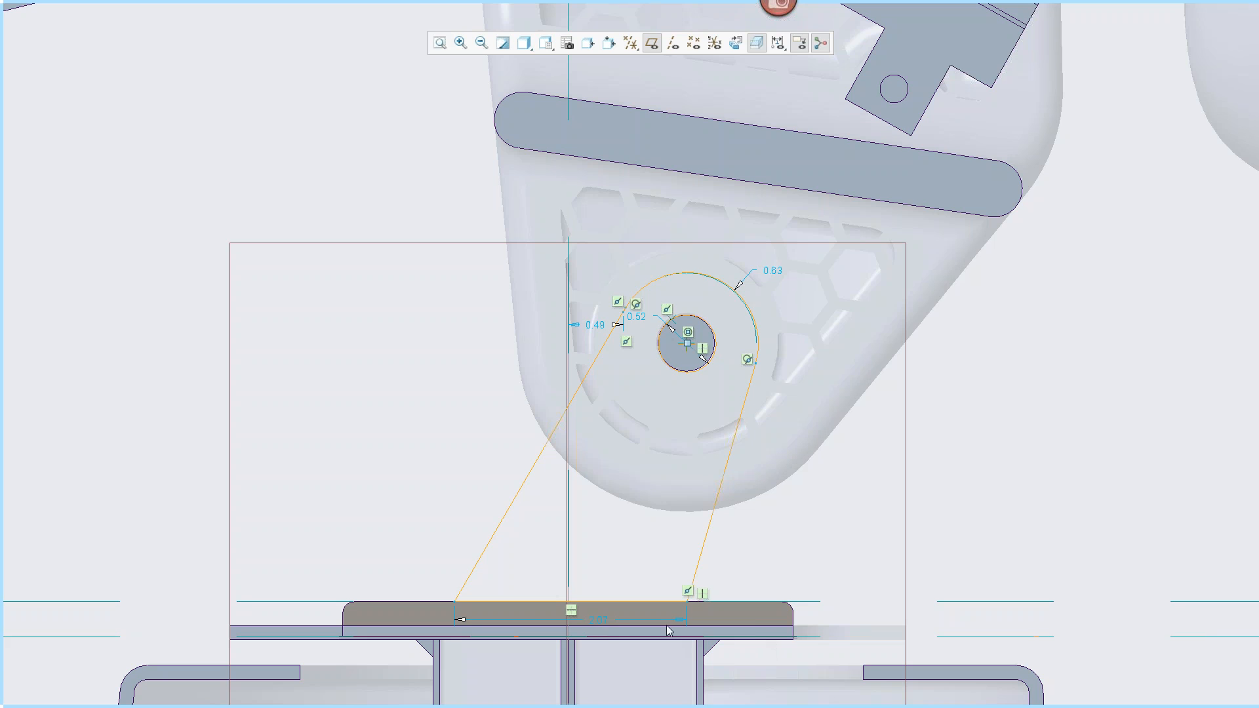
double_click(595, 620)
type("2.066839255373")
key("Return")
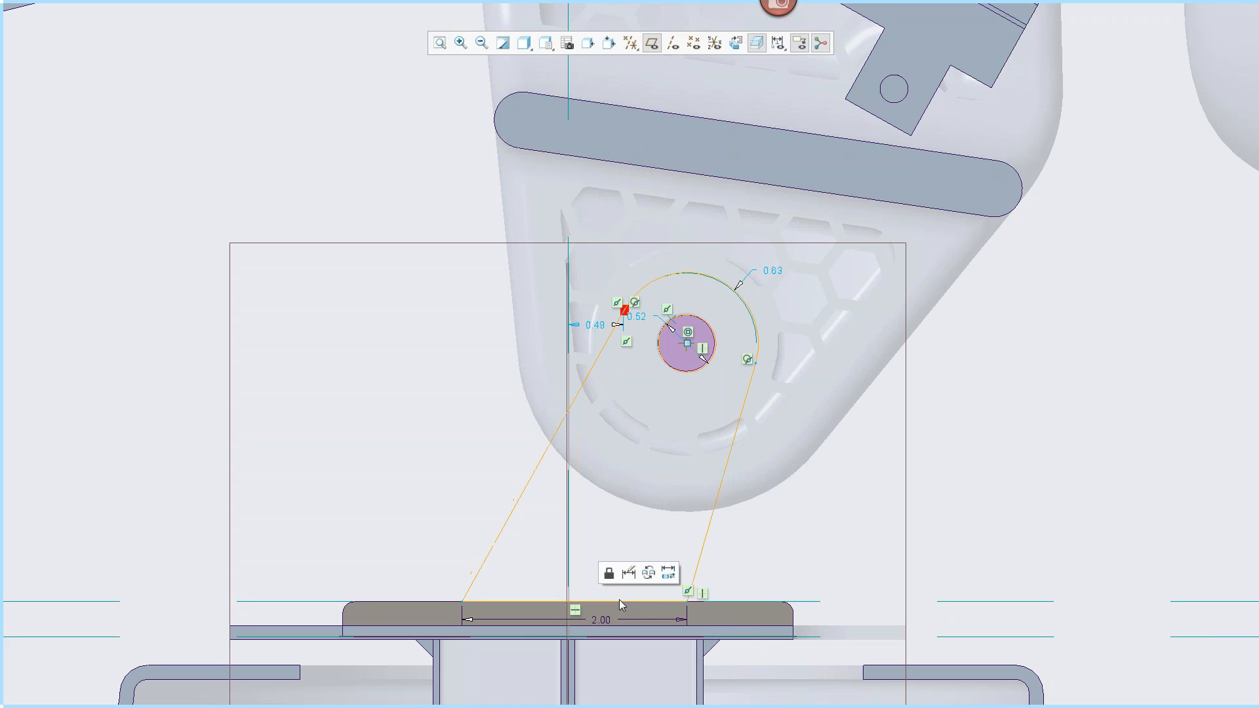
- Trim away the short overlapping segment where the long slanted side line meets the arc
scroll(636, 403, "up", 8)
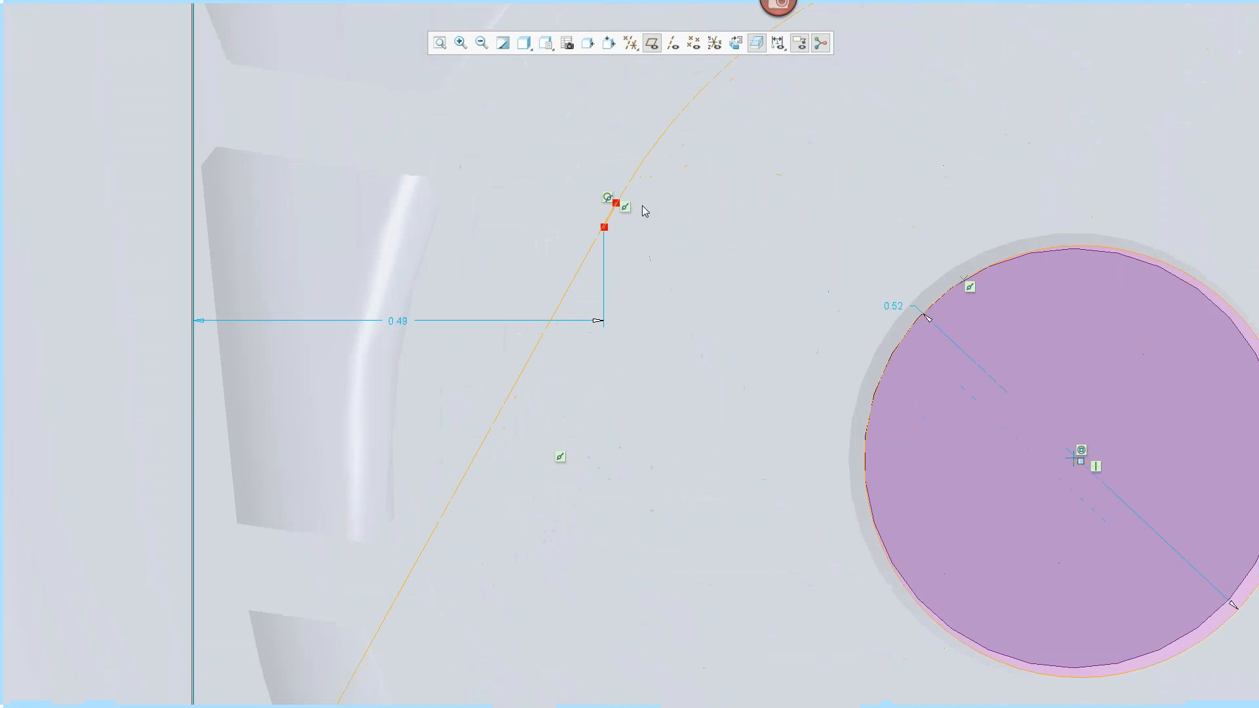
scroll(643, 205, "down", 2)
mouse_move(747, 26)
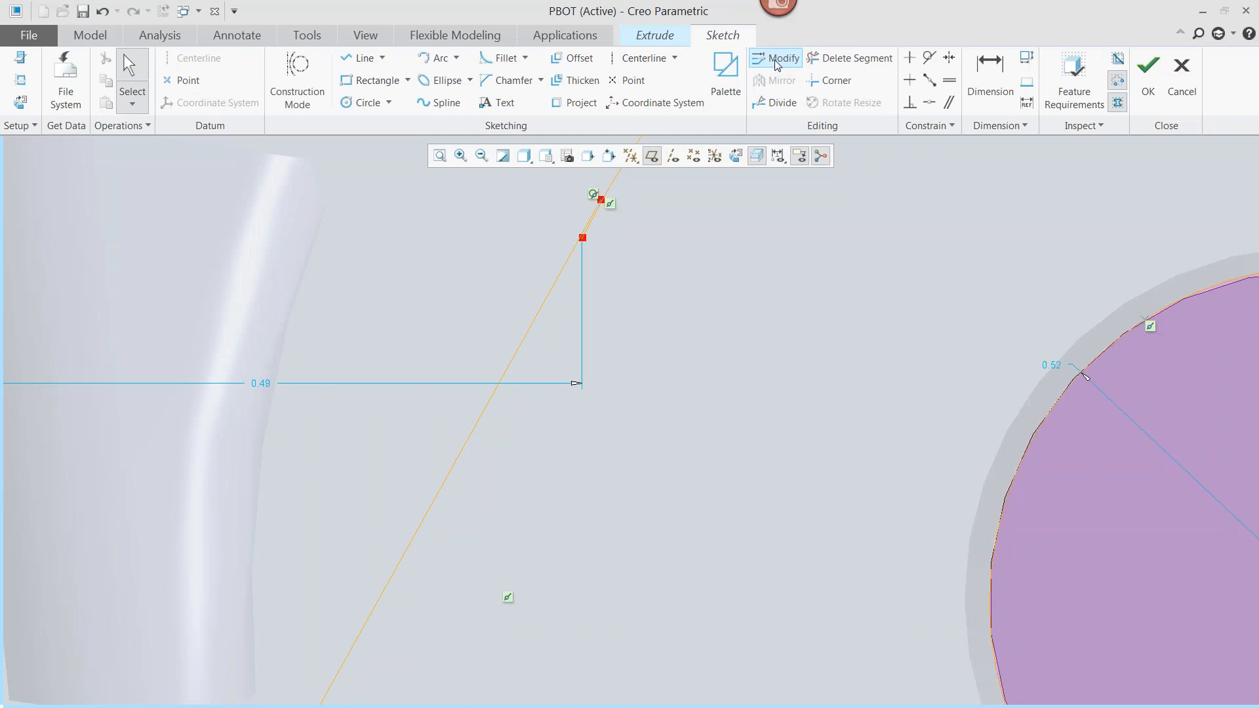
left_click(822, 65)
scroll(610, 239, "down", 4)
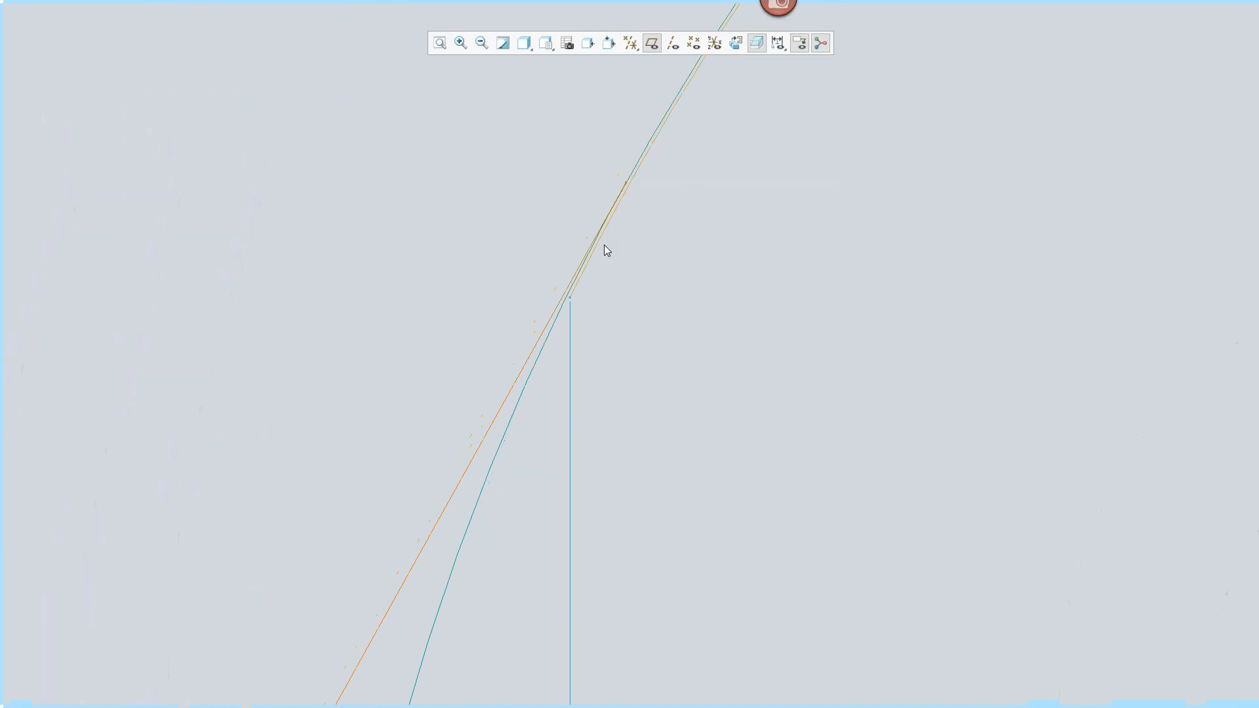
left_click(583, 268)
scroll(620, 312, "up", 5)
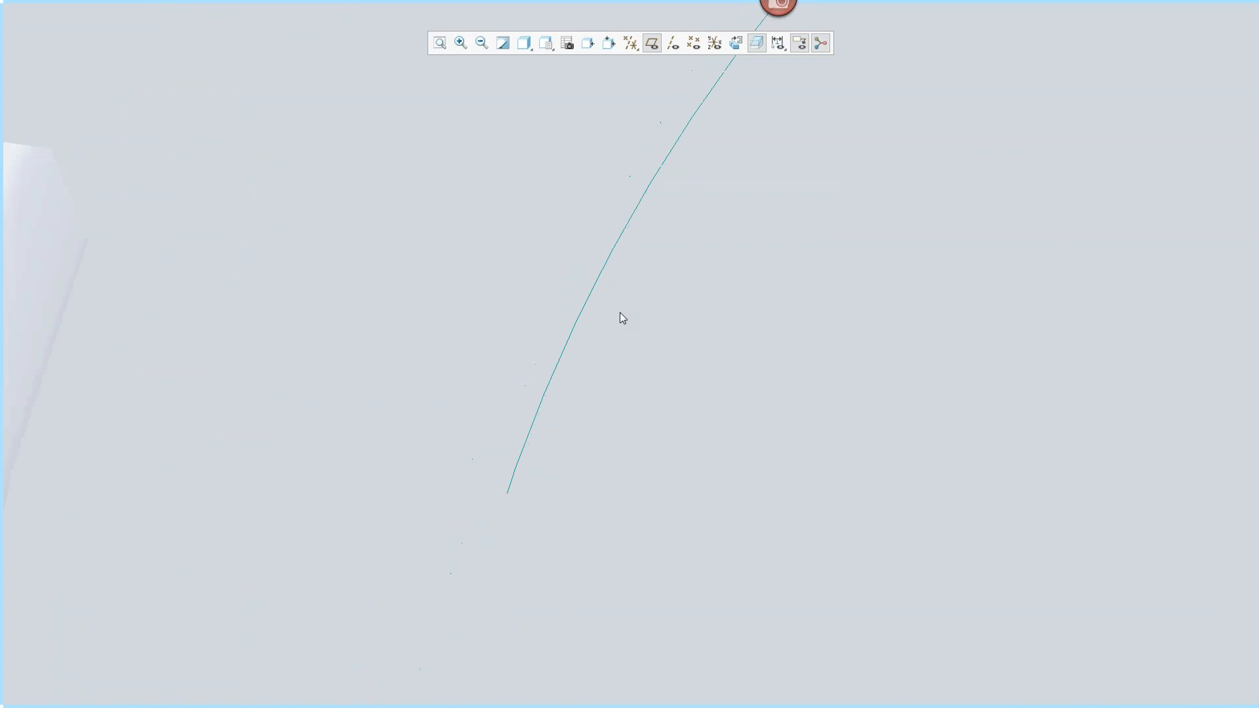
scroll(629, 337, "up", 8)
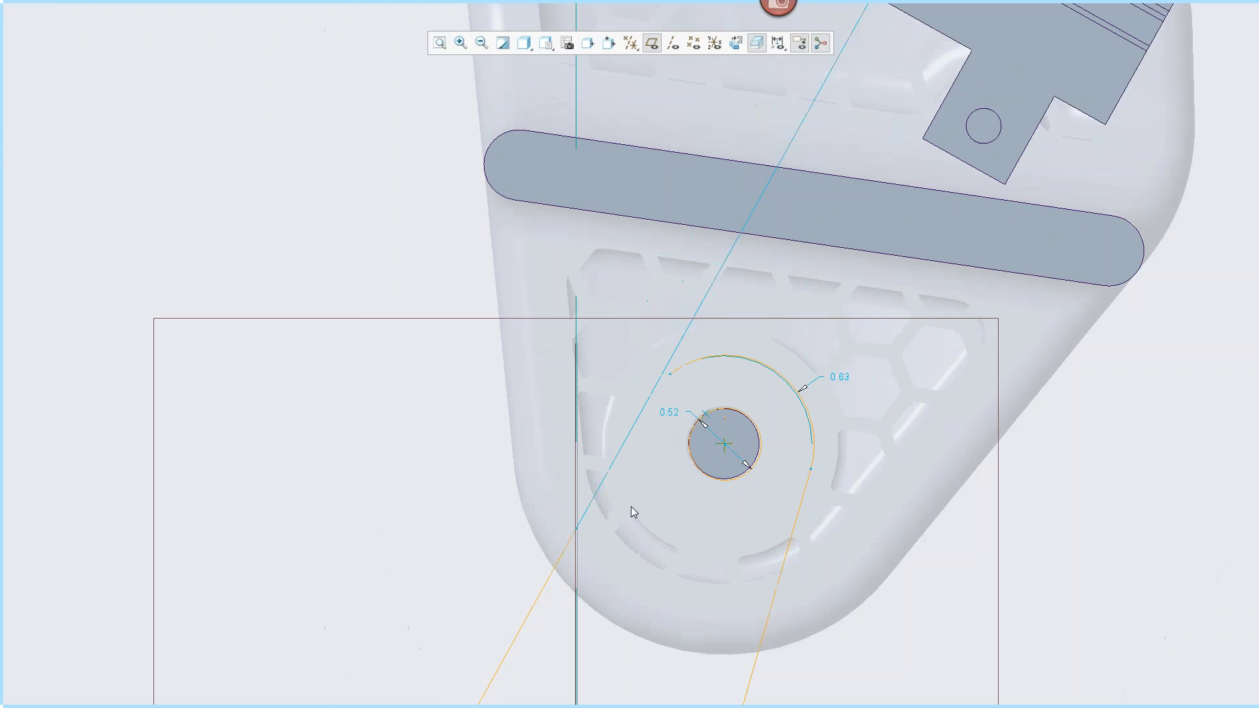
- Close the gap between the slanted side line and the arc's end with a line and finish the bracket sketch
scroll(639, 504, "down", 3)
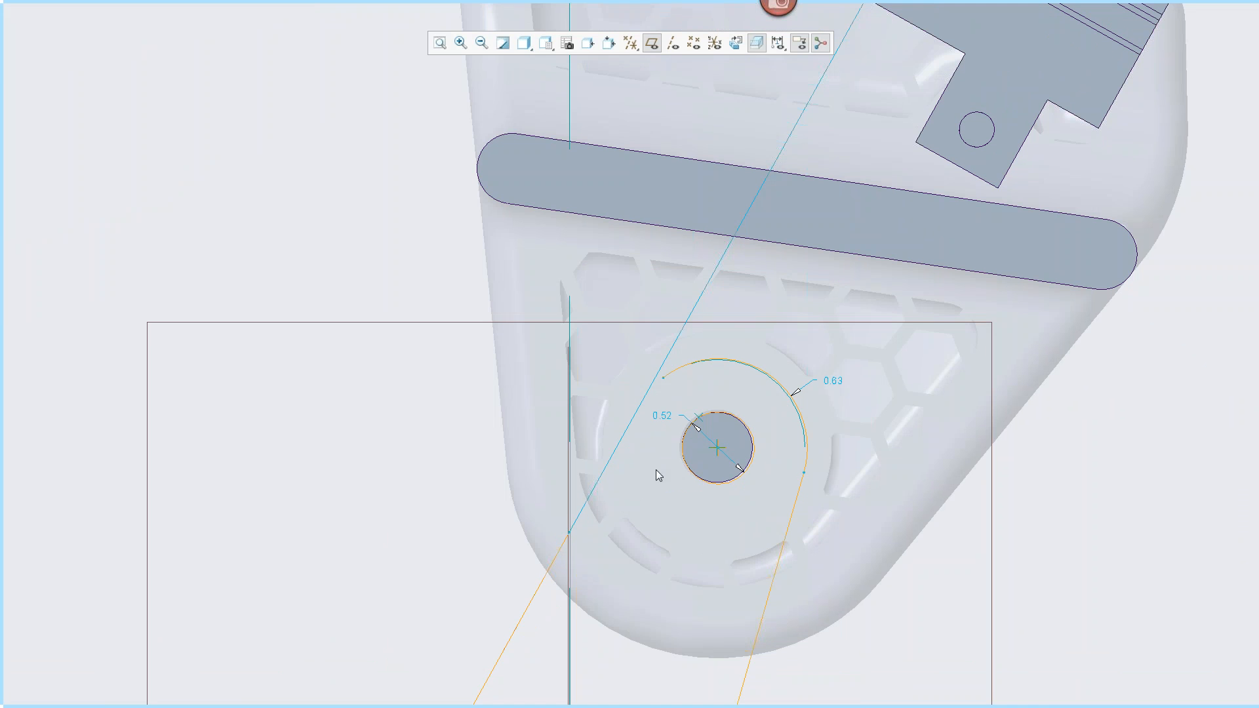
right_click(1048, 456)
left_click(1090, 491)
left_click(664, 378)
right_click(1072, 520)
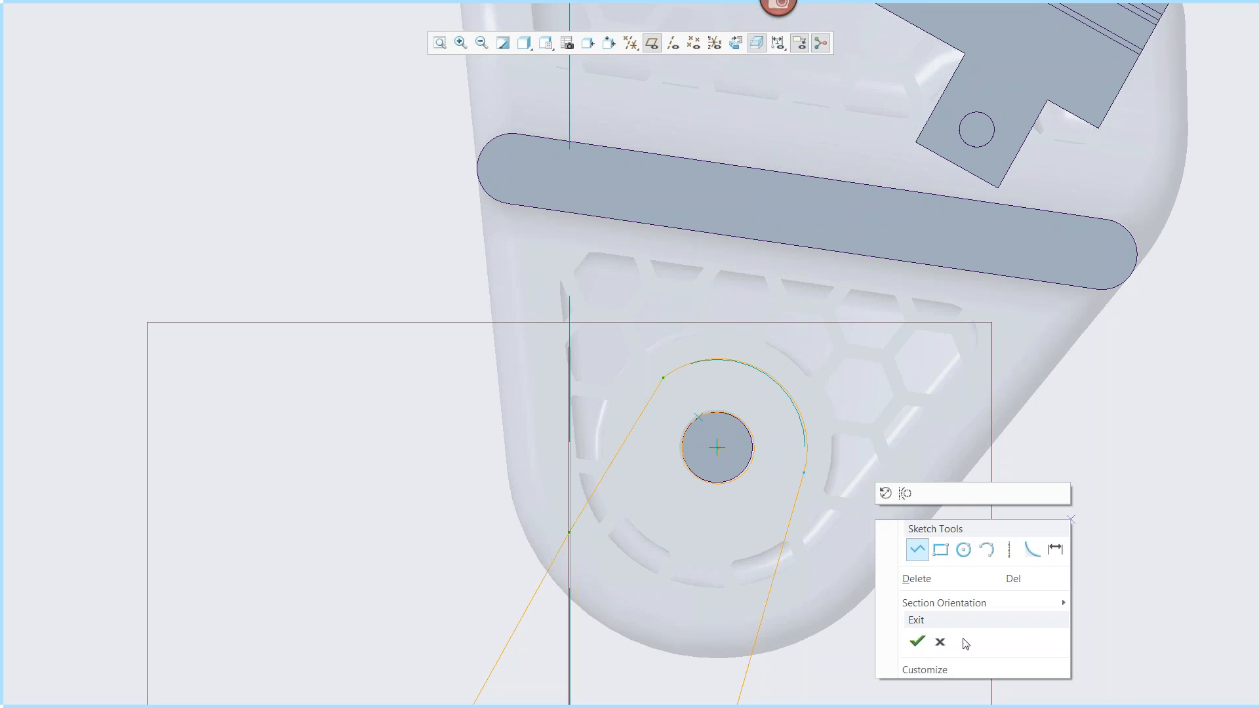
left_click(926, 641)
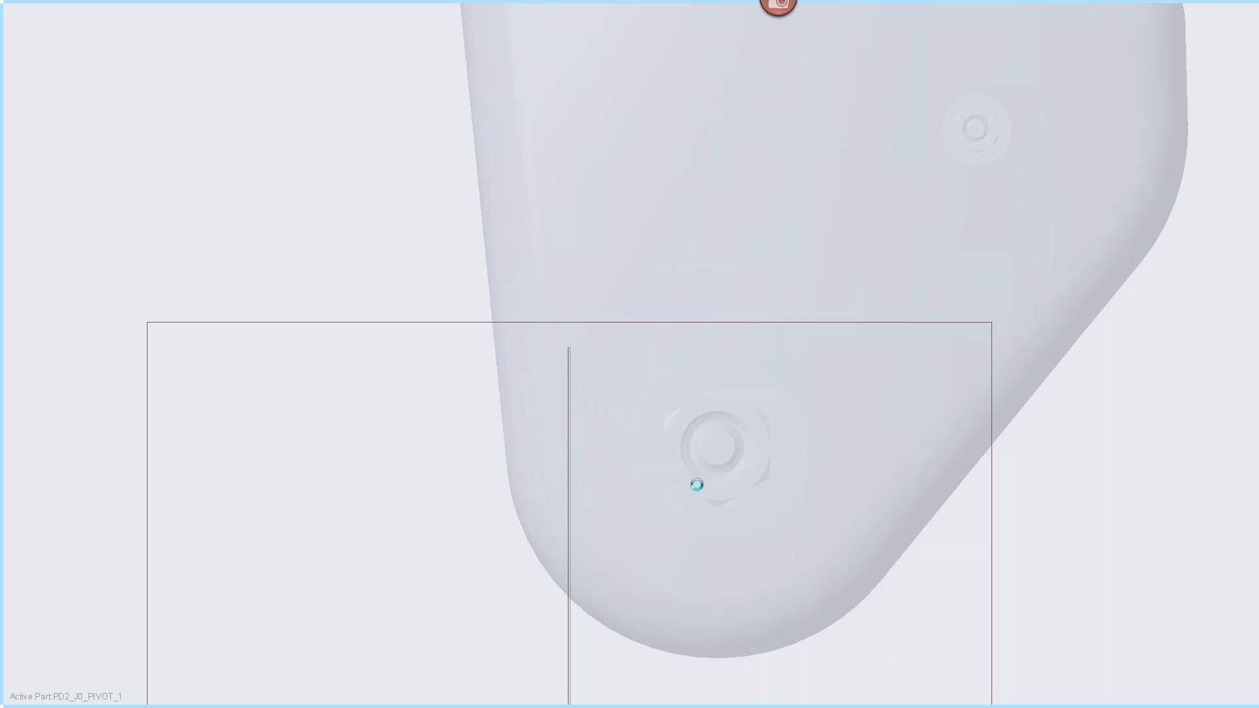
- Extend one side of the bracket extrusion up to the arm's boss face around the pivot pin and enable the second side's depth
middle_click_drag(670, 525, 728, 411)
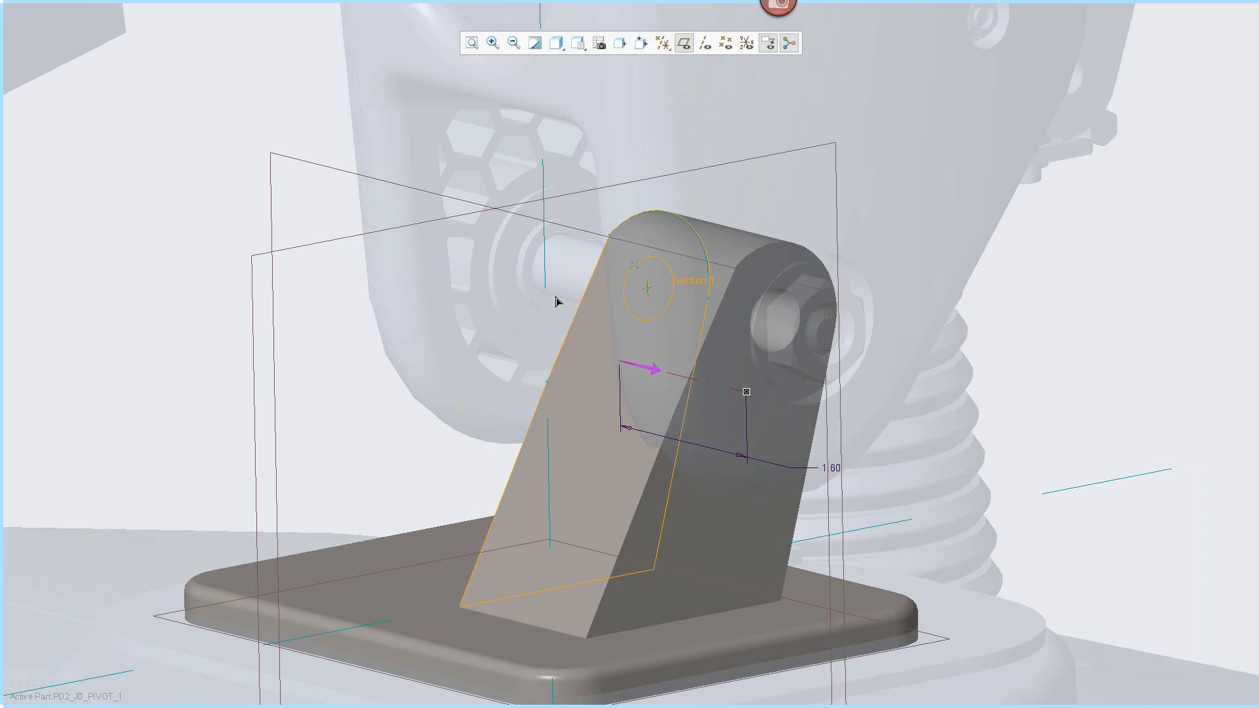
left_click(534, 288)
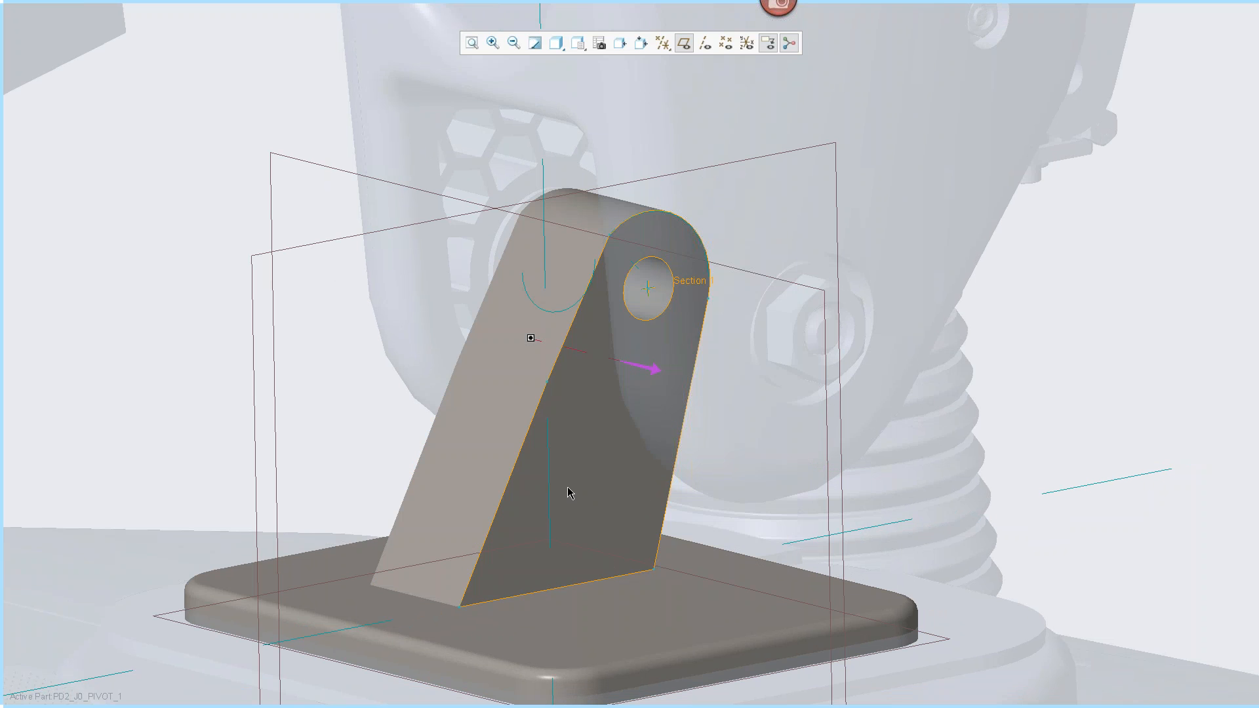
right_click(314, 303)
left_click(341, 451)
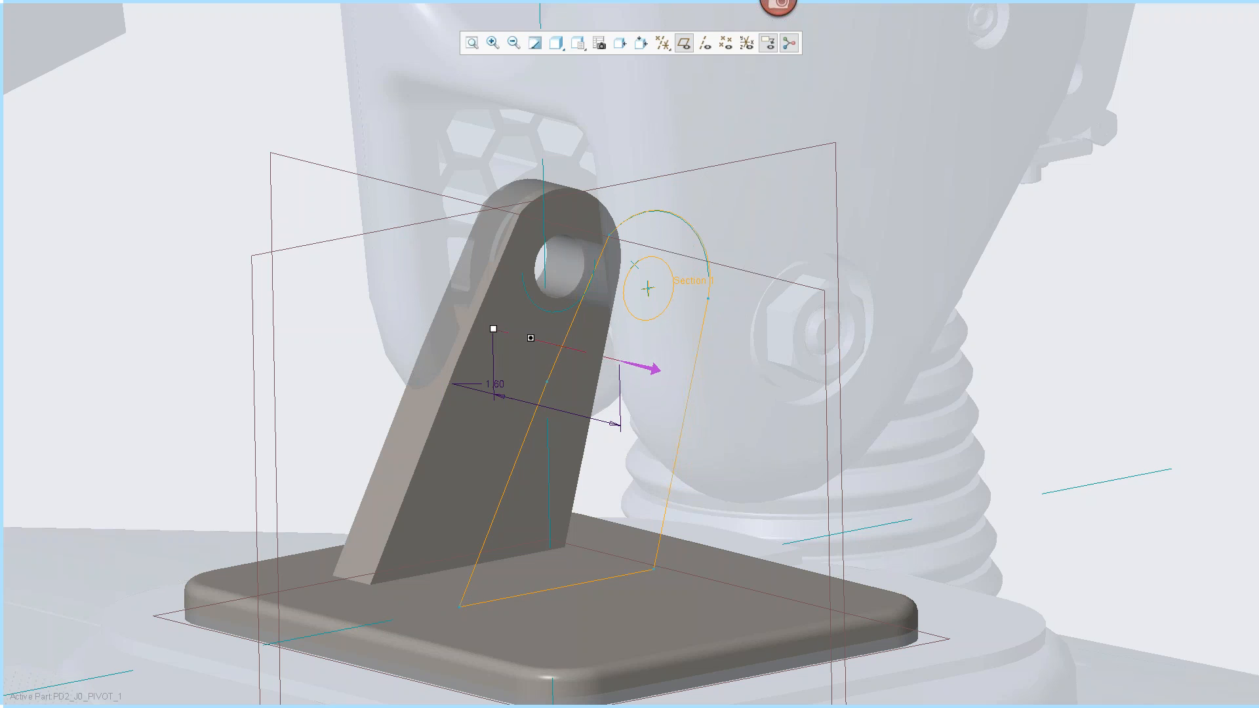
- Set the extrusion's second depth value to 0.625 and complete the bracket lug
double_click(494, 384)
key("BackSpace")
key("Return")
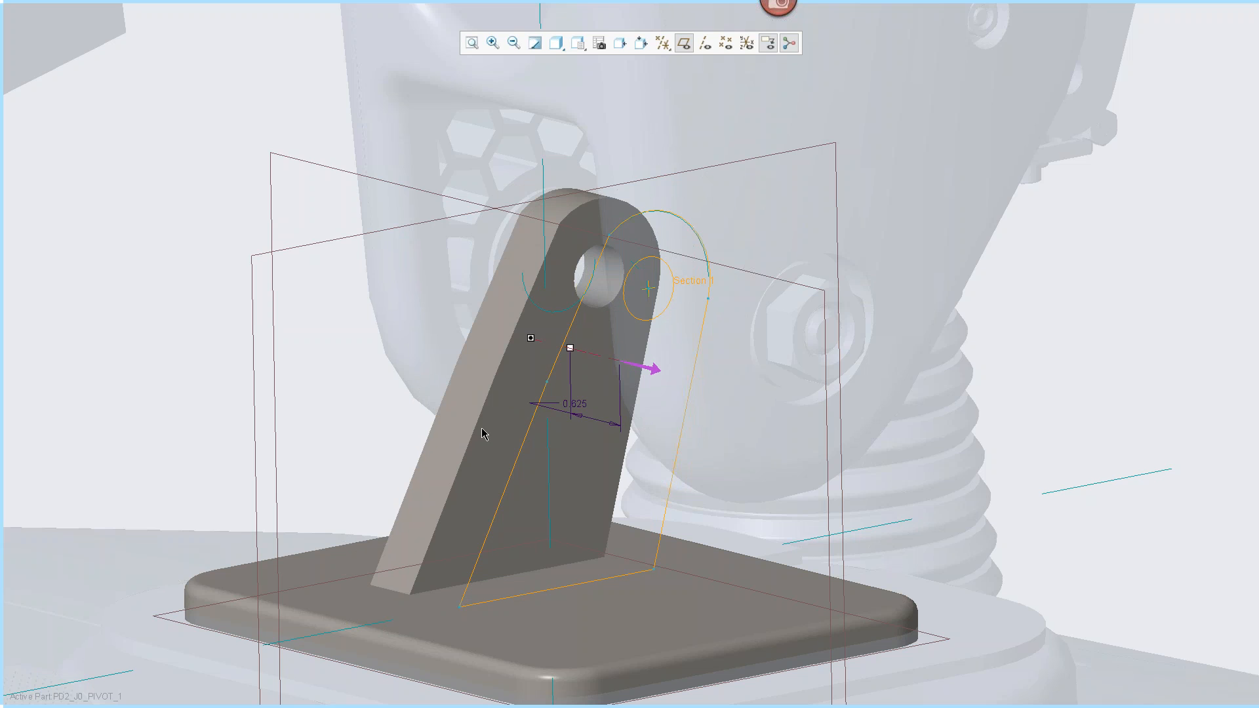
right_click(360, 377)
left_click(309, 359)
middle_click(316, 347)
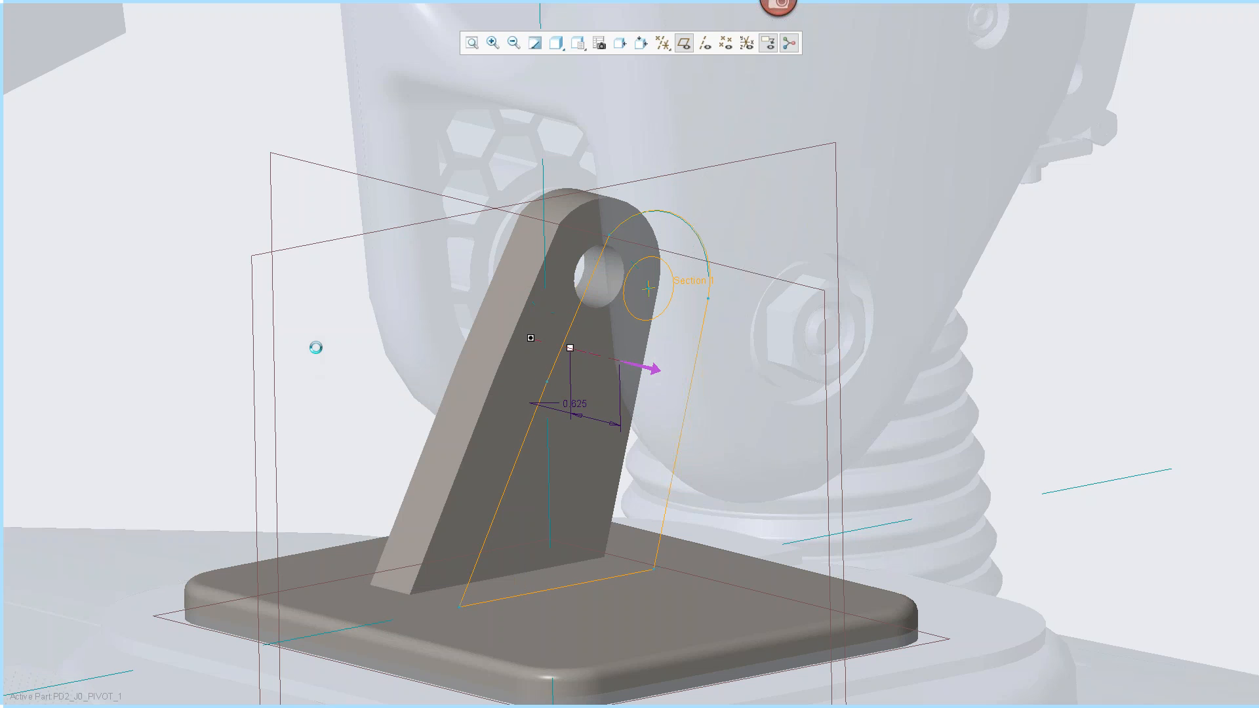
- Mirror the extruded bracket lug about the plate's upright middle plane
right_click(482, 348)
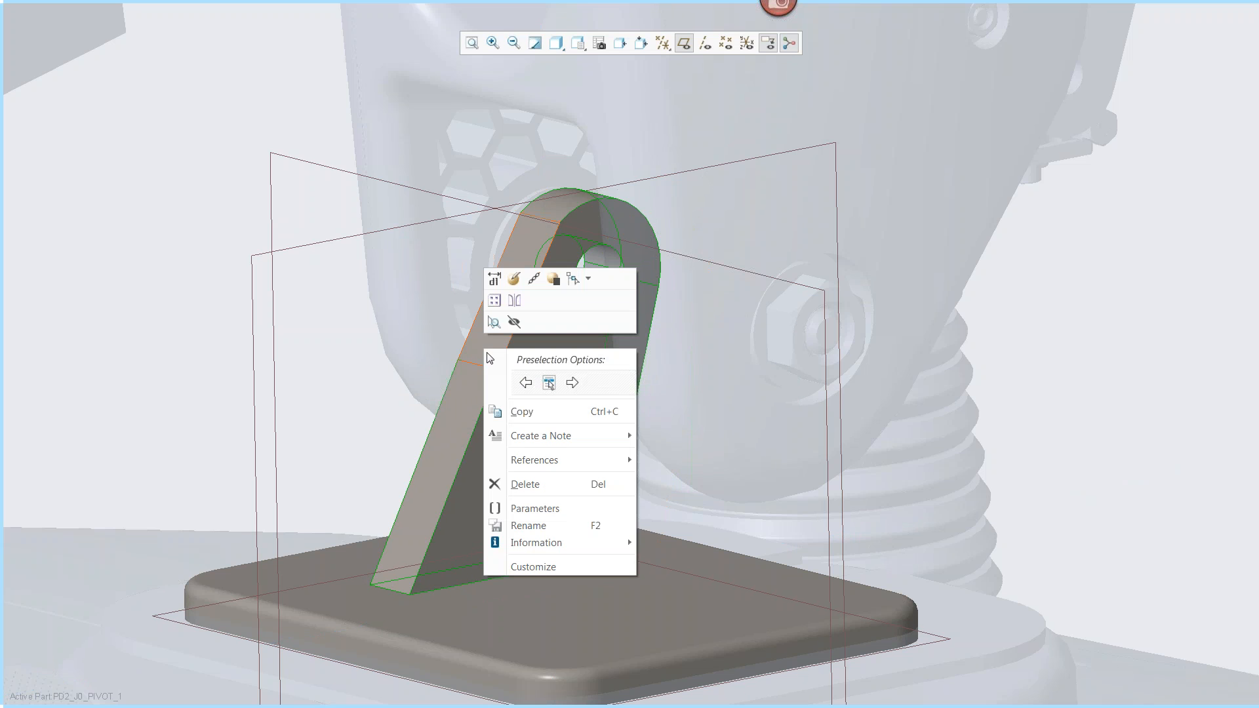
left_click(514, 300)
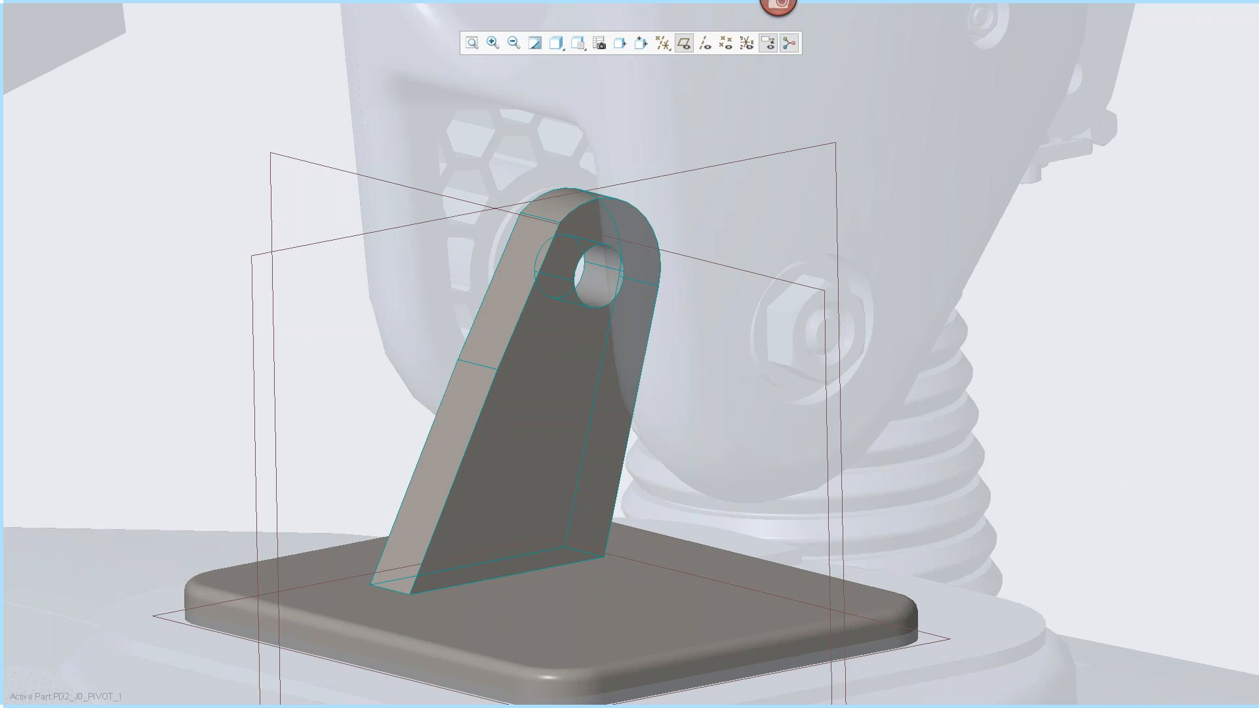
middle_click(458, 449)
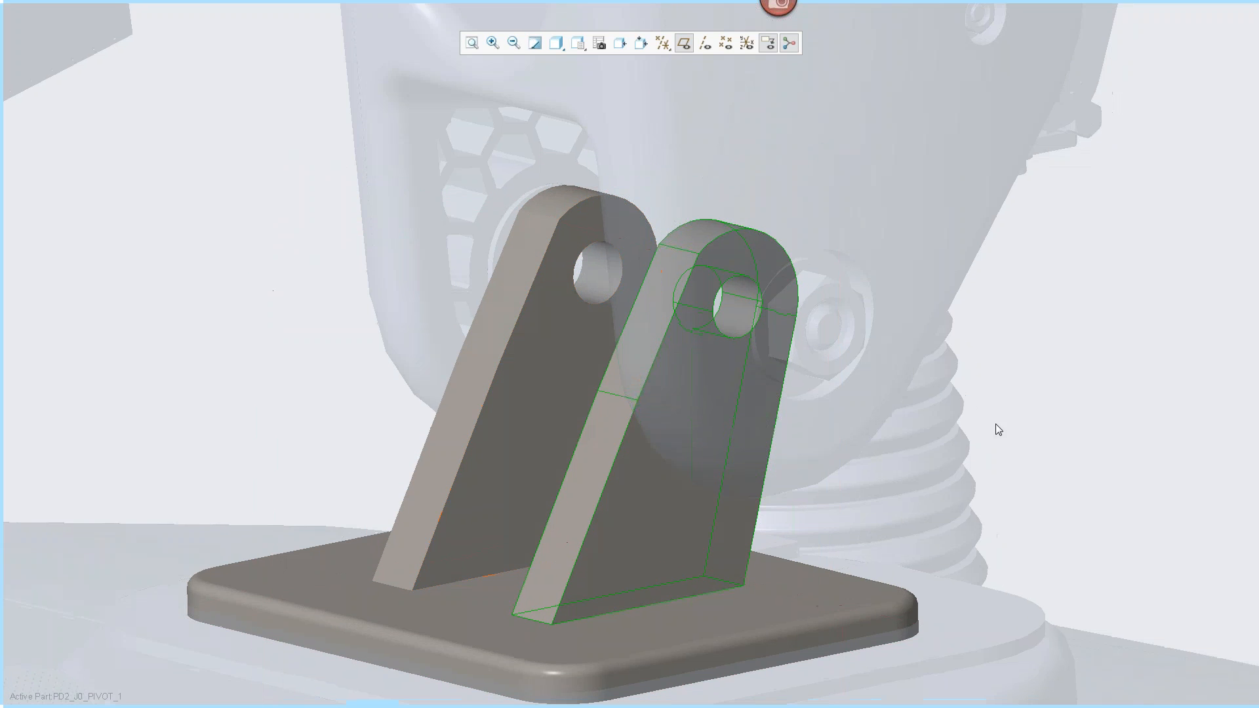
left_click(1121, 393)
- Open the PD2_J0_PIVOT_1 part from the assembly in its own window
scroll(679, 498, "up", 1)
middle_click_drag(679, 499, 598, 545)
middle_click_drag(646, 482, 643, 415)
key("ctrl+d")
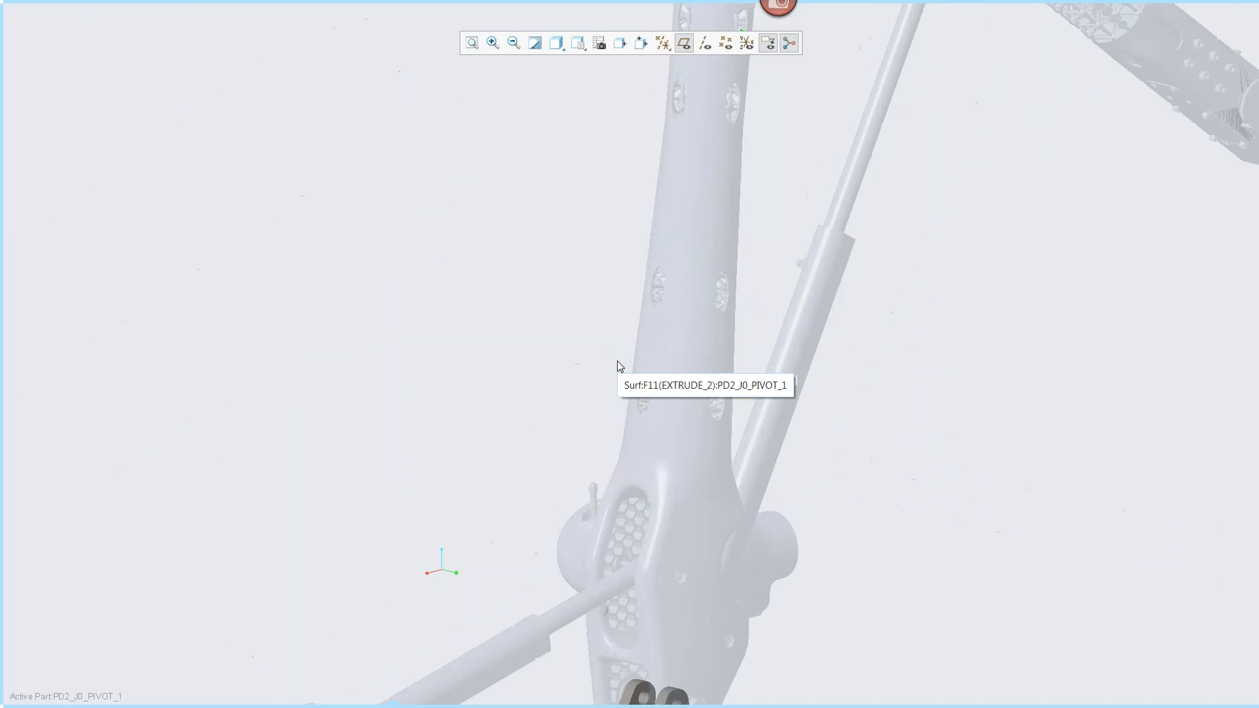
middle_click_drag(769, 407, 538, 591)
left_click(579, 631)
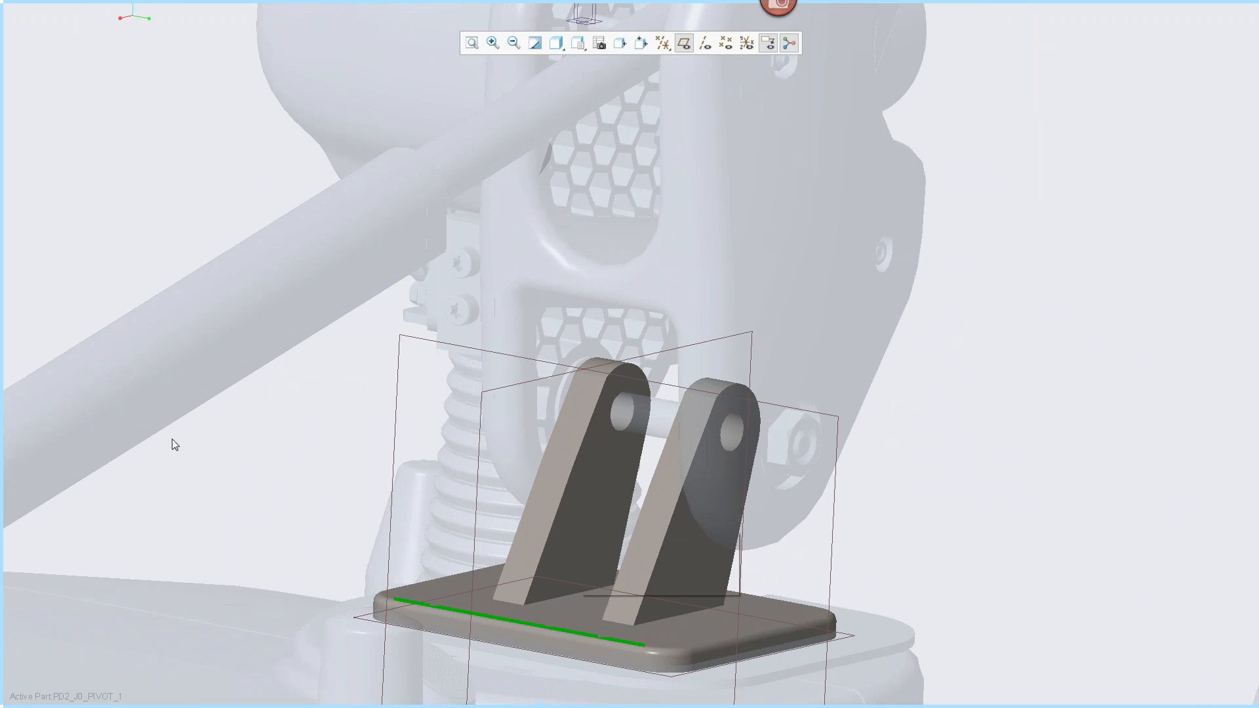
mouse_move(3, 296)
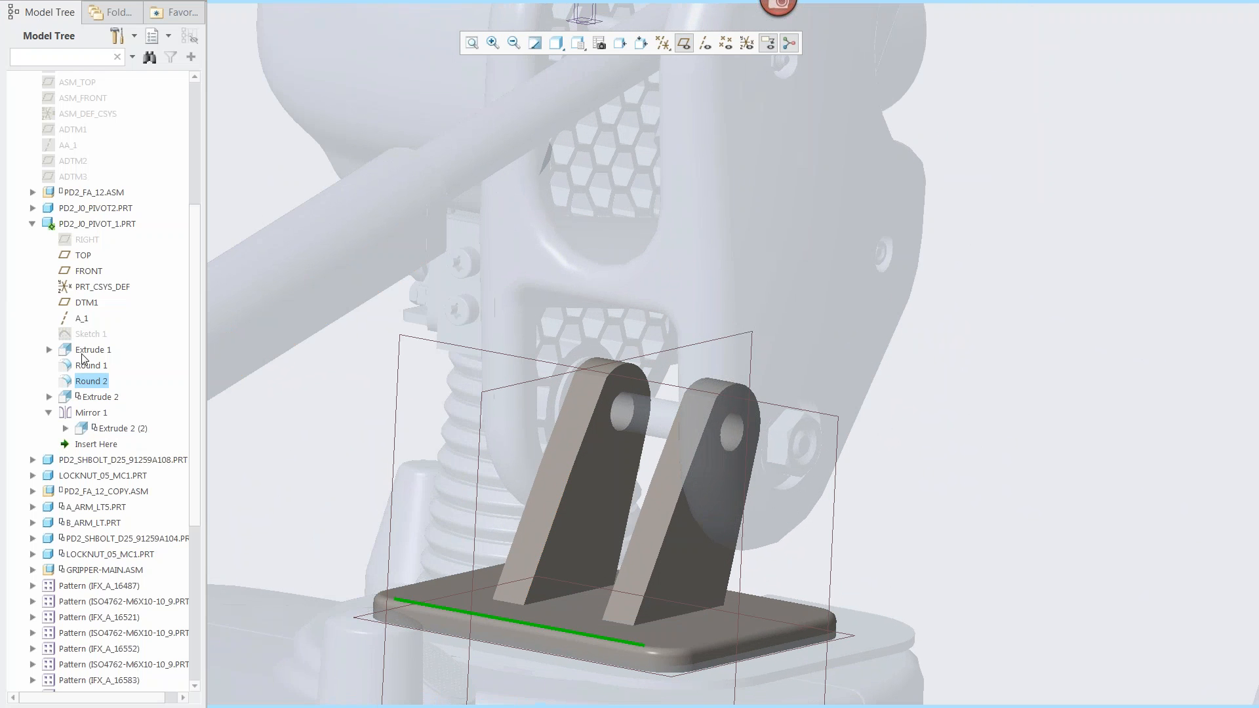
left_click(80, 224)
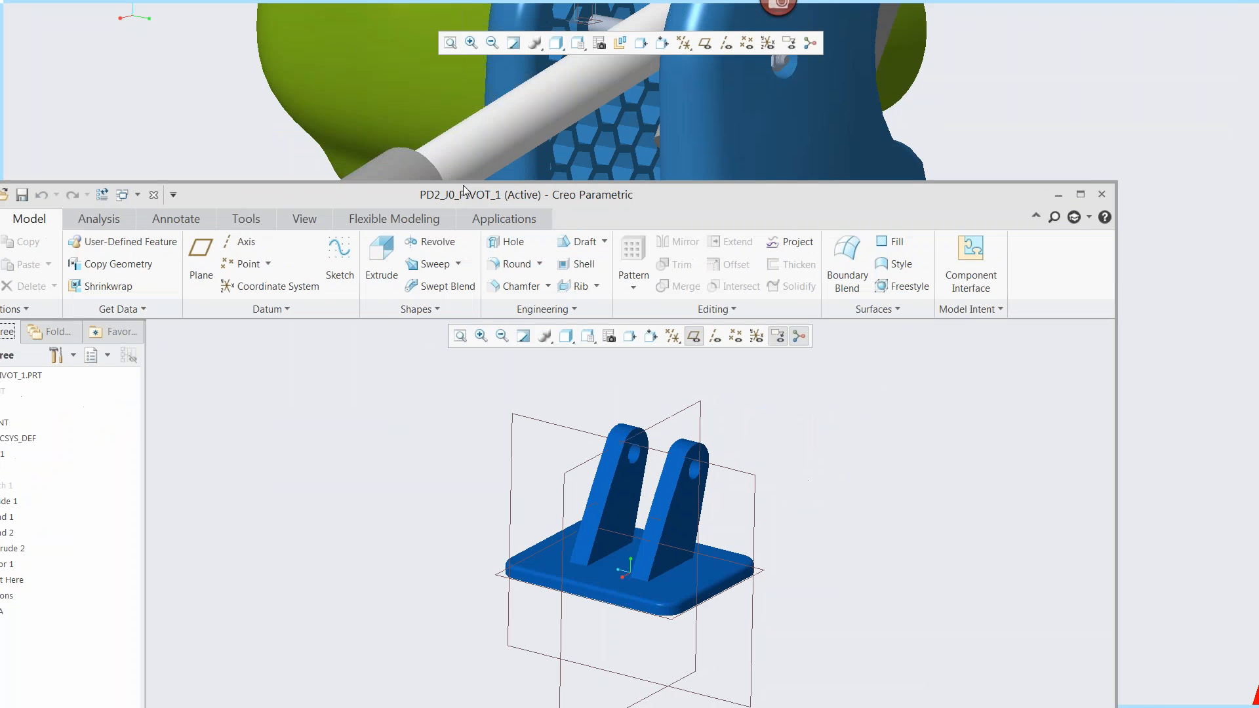
- Create a midplane datum between DTM1 and the narrow edge face of the base plate parallel to it
scroll(436, 371, "down", 3)
scroll(435, 371, "down", 2)
scroll(435, 371, "down", 1)
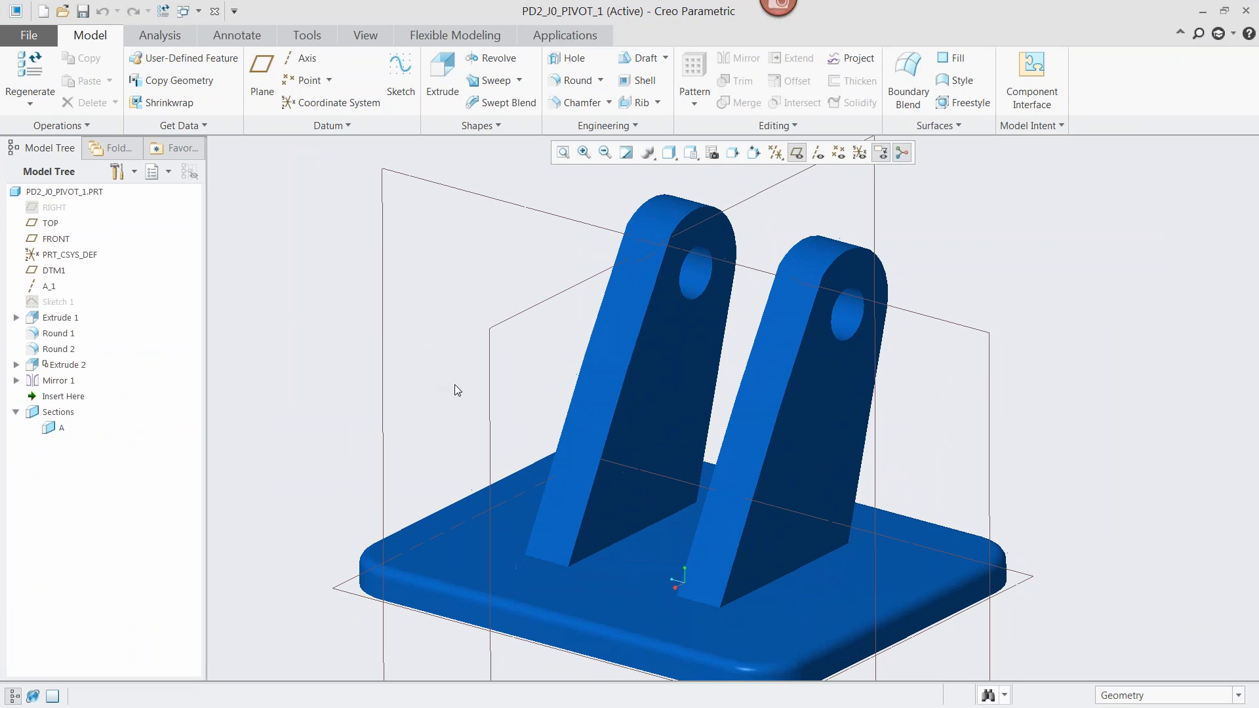
middle_click_drag(518, 352, 502, 191)
middle_click_drag(637, 243, 583, 276)
left_click(262, 80)
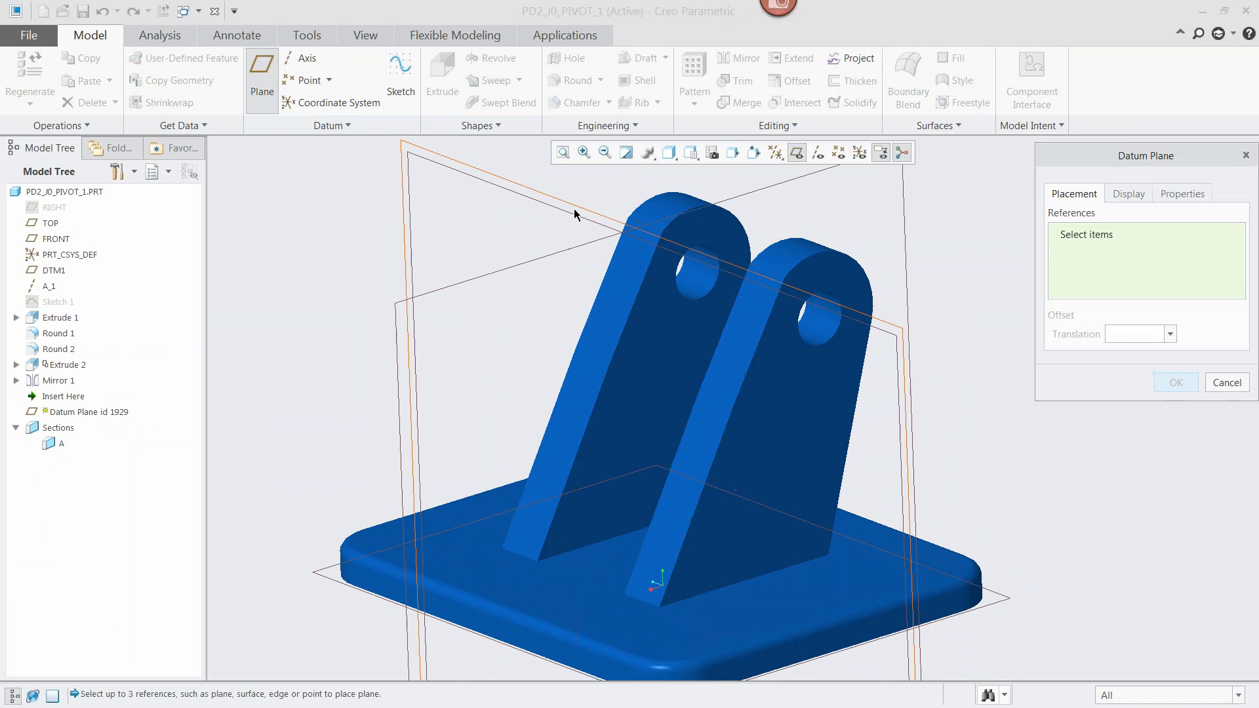
left_click(583, 222)
middle_click_drag(582, 222, 791, 569)
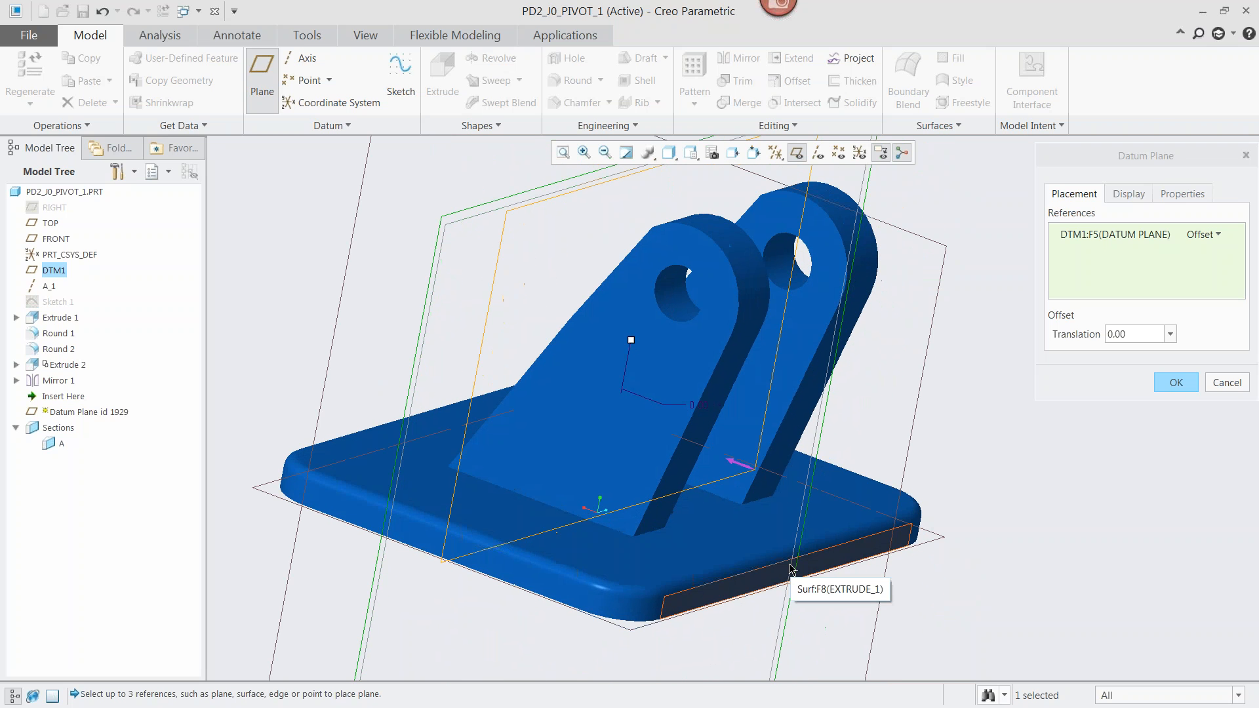
left_click(809, 568, "ctrl")
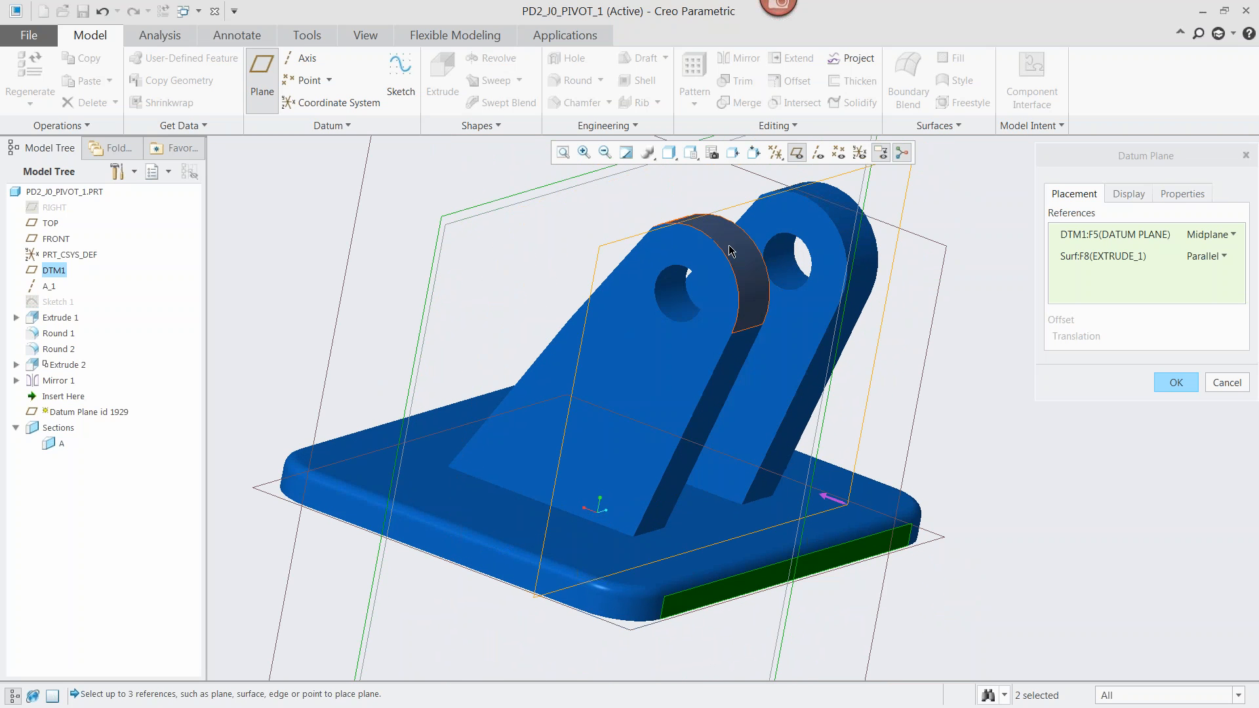
left_click_drag(1146, 155, 1092, 158)
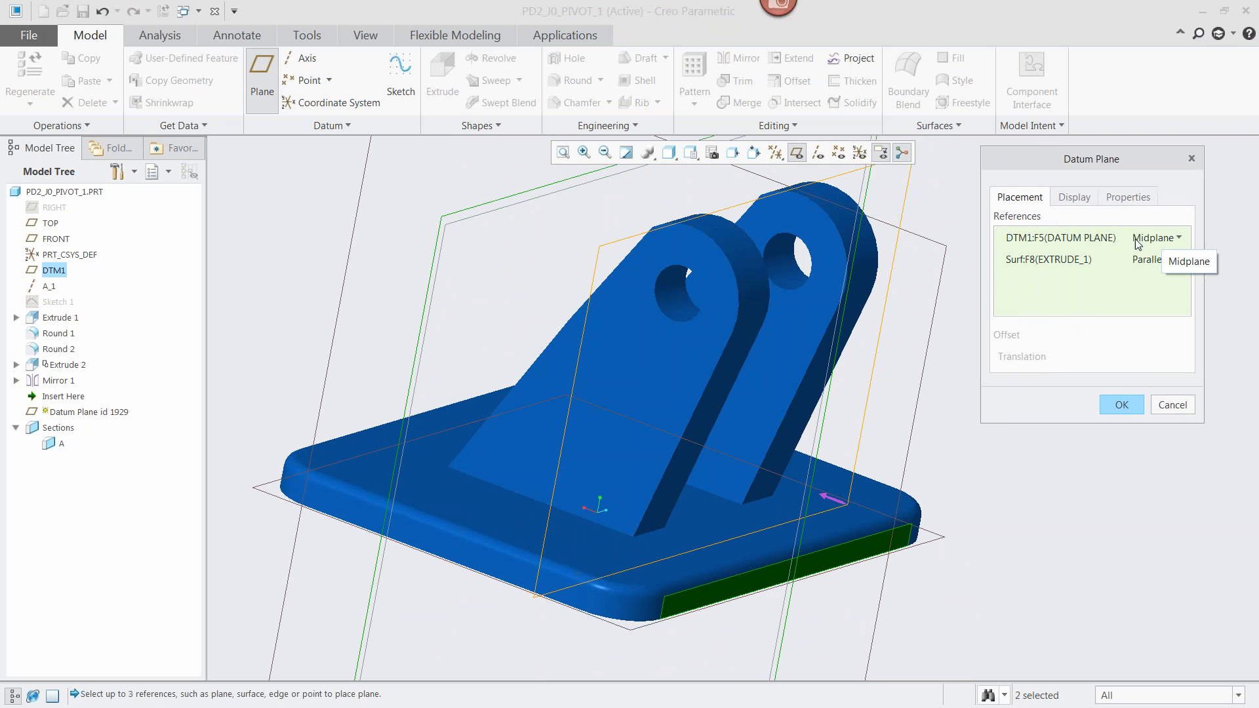
left_click(1122, 406)
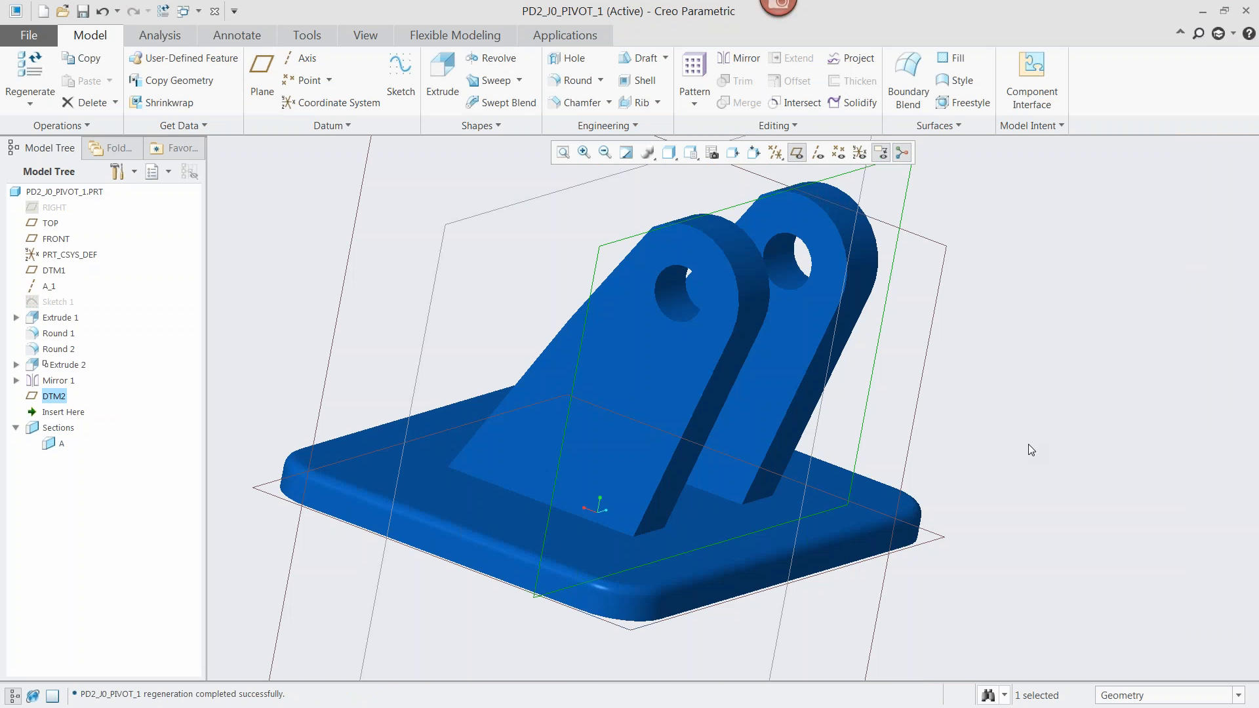
- Start an extrusion sketch on the new midplane datum, orient the sketch to 2D and show it full screen
middle_click_drag(1028, 444, 830, 309)
left_click(442, 72)
middle_click_drag(741, 377, 762, 192)
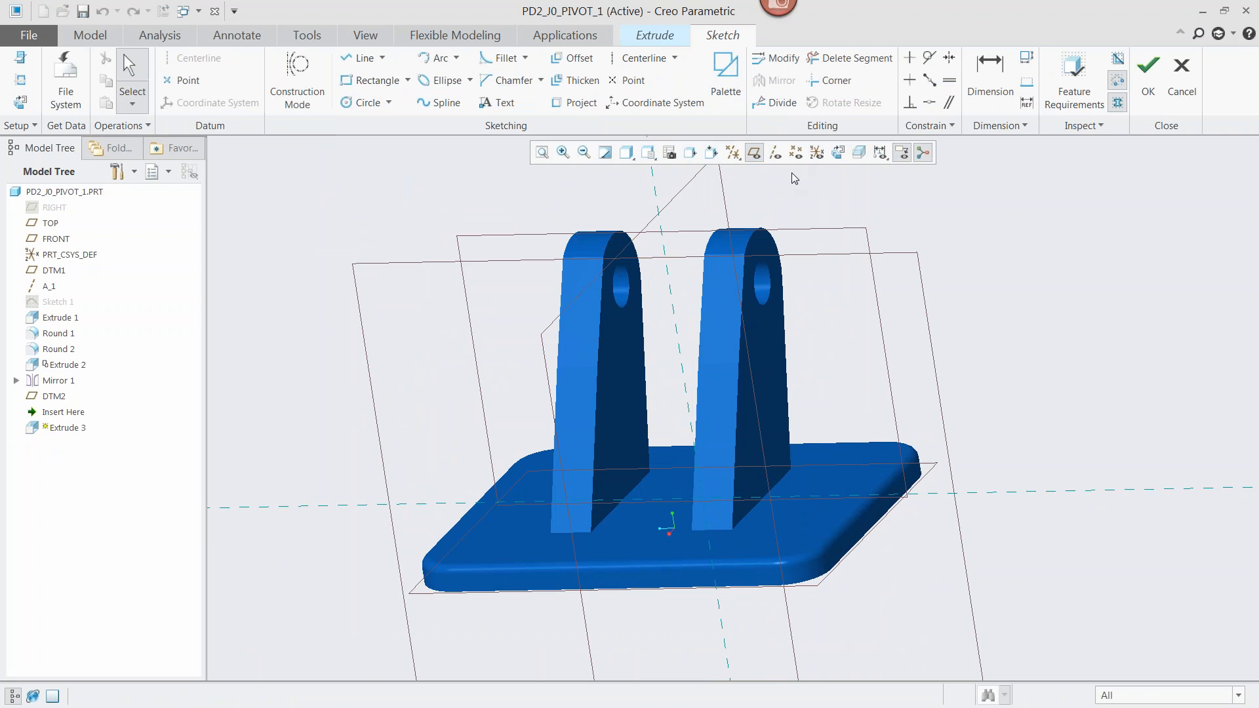
left_click(839, 153)
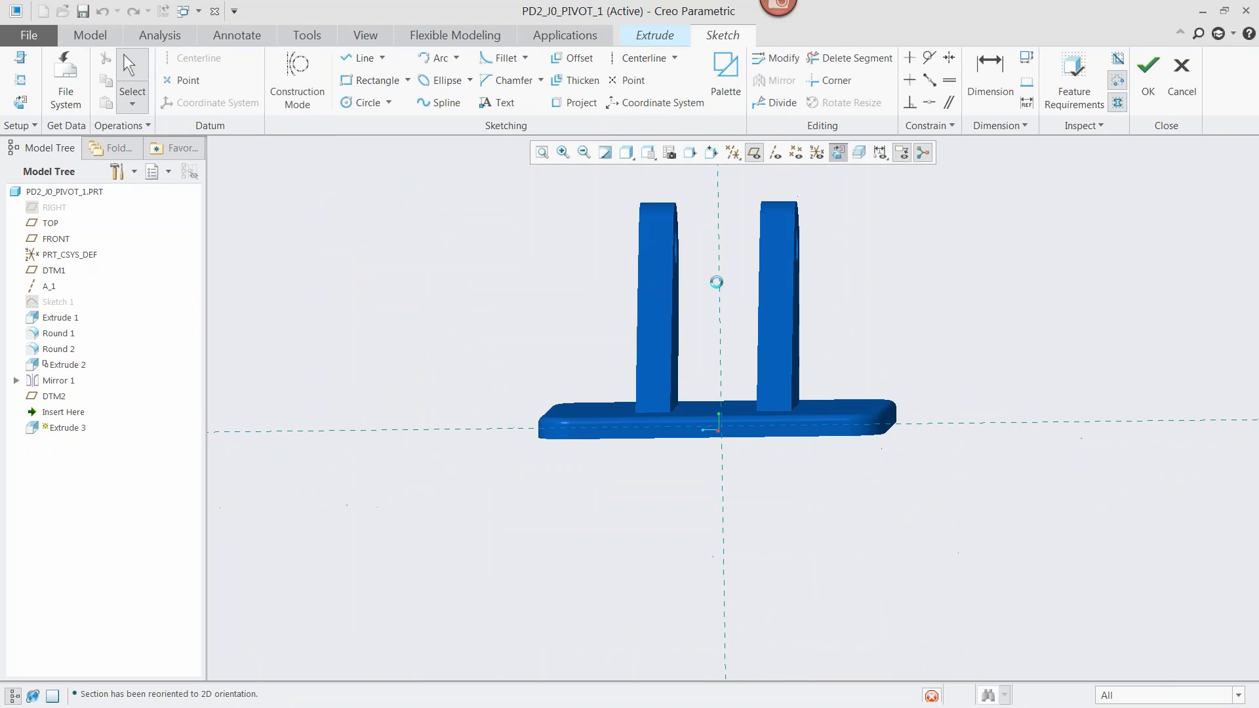
scroll(737, 265, "down", 2)
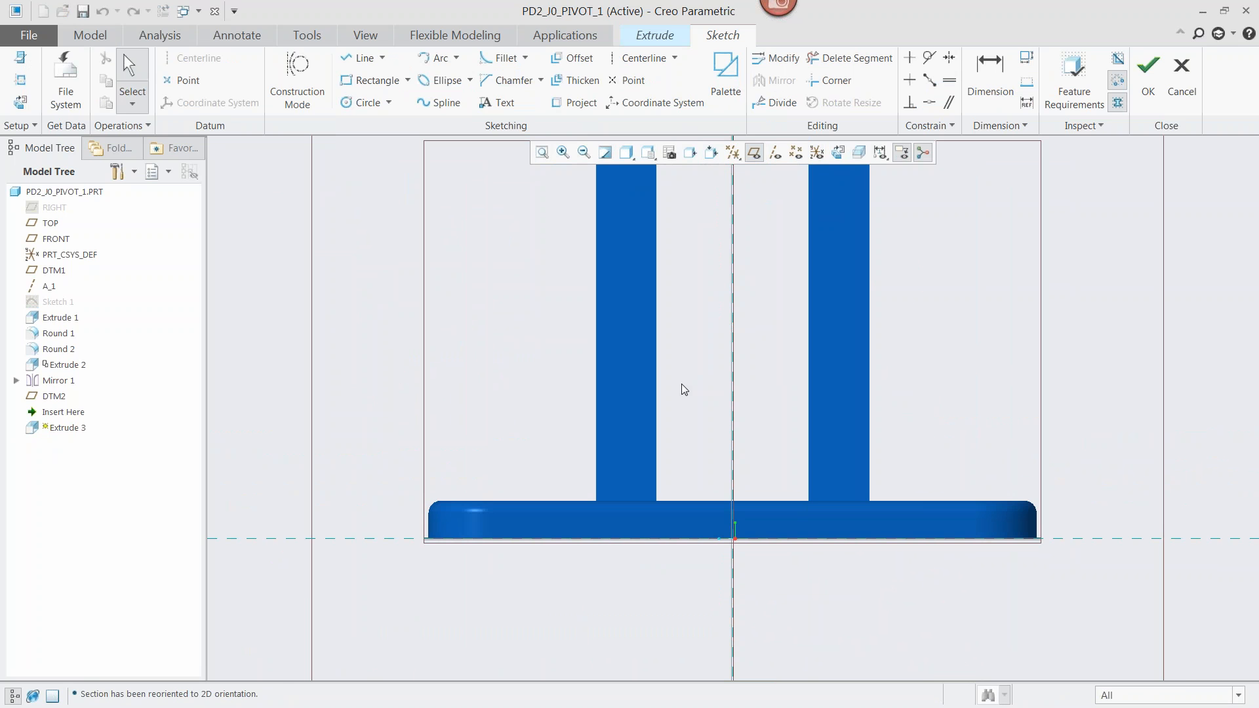
key("F11")
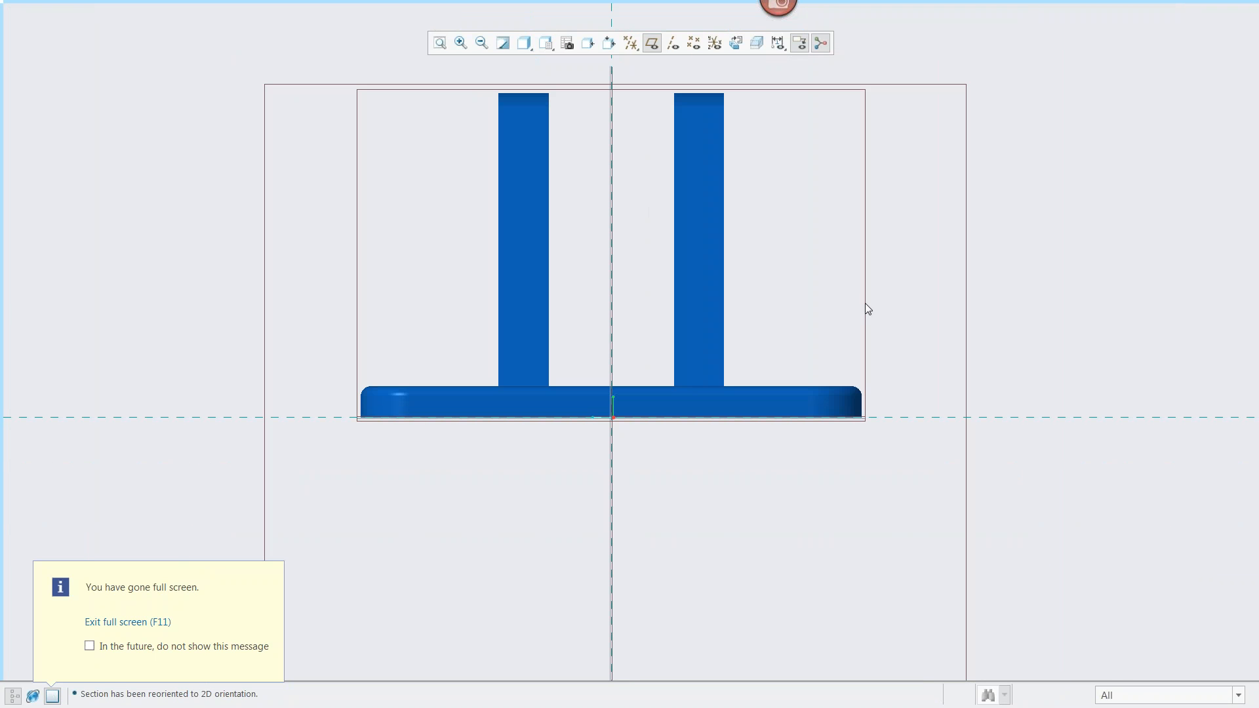
- Add the Center Rectangle command to the sketcher's shortcut menu tools
right_click(925, 258)
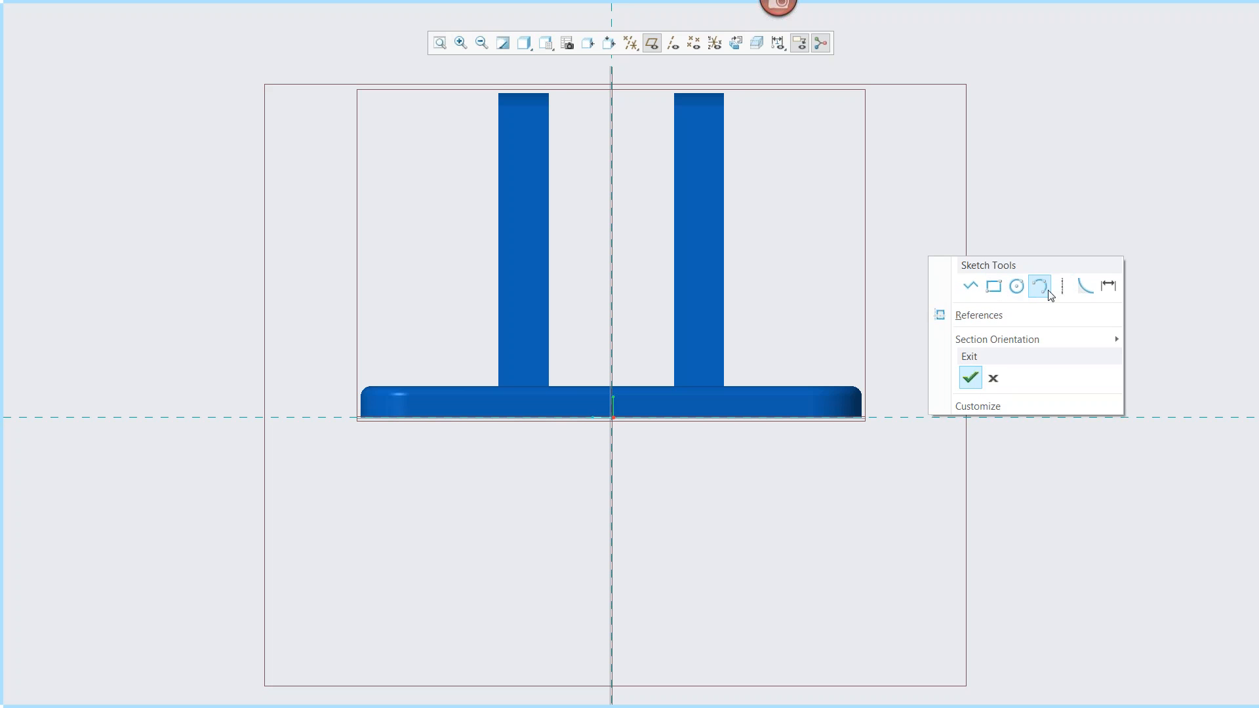
left_click(975, 402)
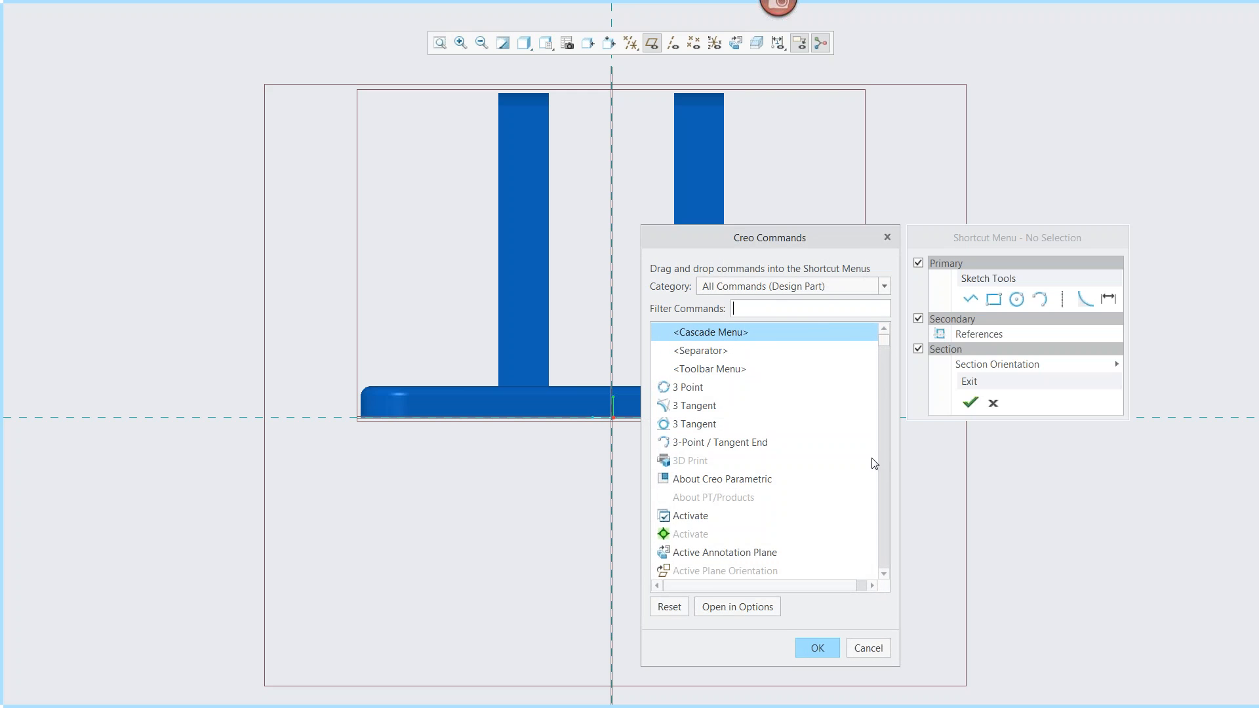
mouse_move(880, 340)
left_mouse_down()
mouse_move(887, 488)
mouse_move(880, 338)
left_mouse_up()
left_click(791, 310)
type("center")
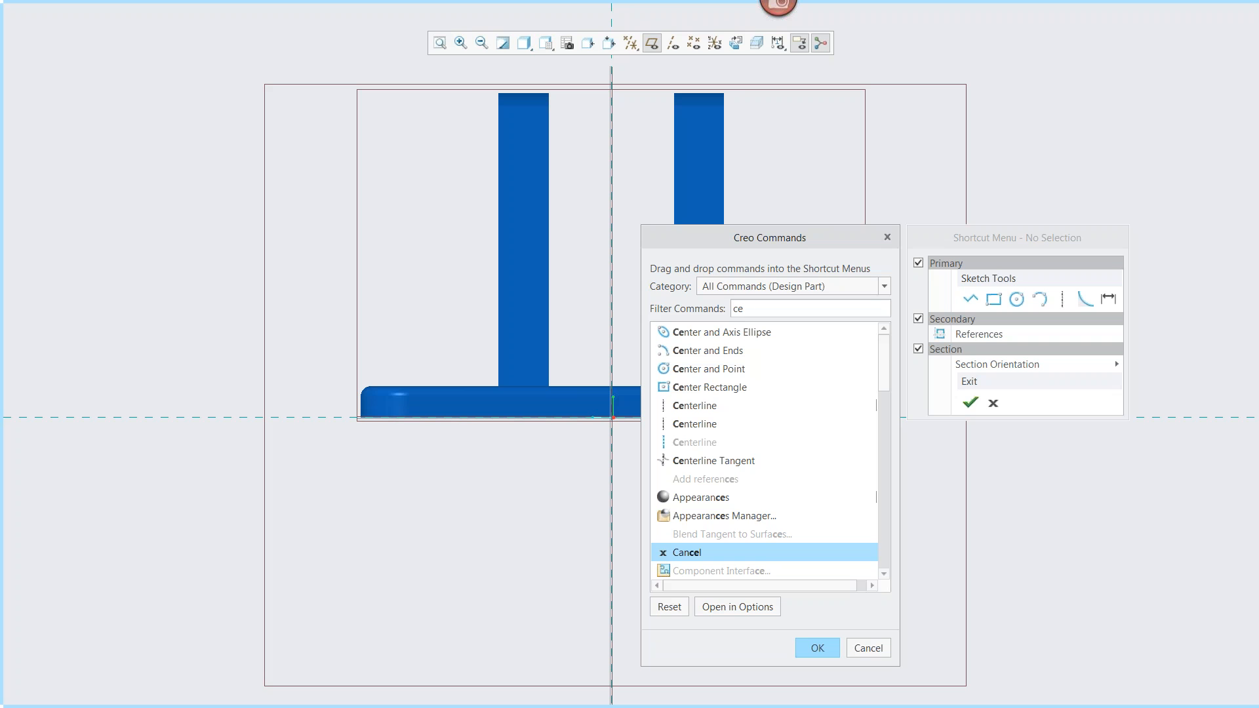
left_click(722, 388)
mouse_move(701, 391)
left_mouse_down()
mouse_move(988, 303)
mouse_move(1076, 299)
mouse_move(972, 301)
mouse_move(985, 302)
left_mouse_up()
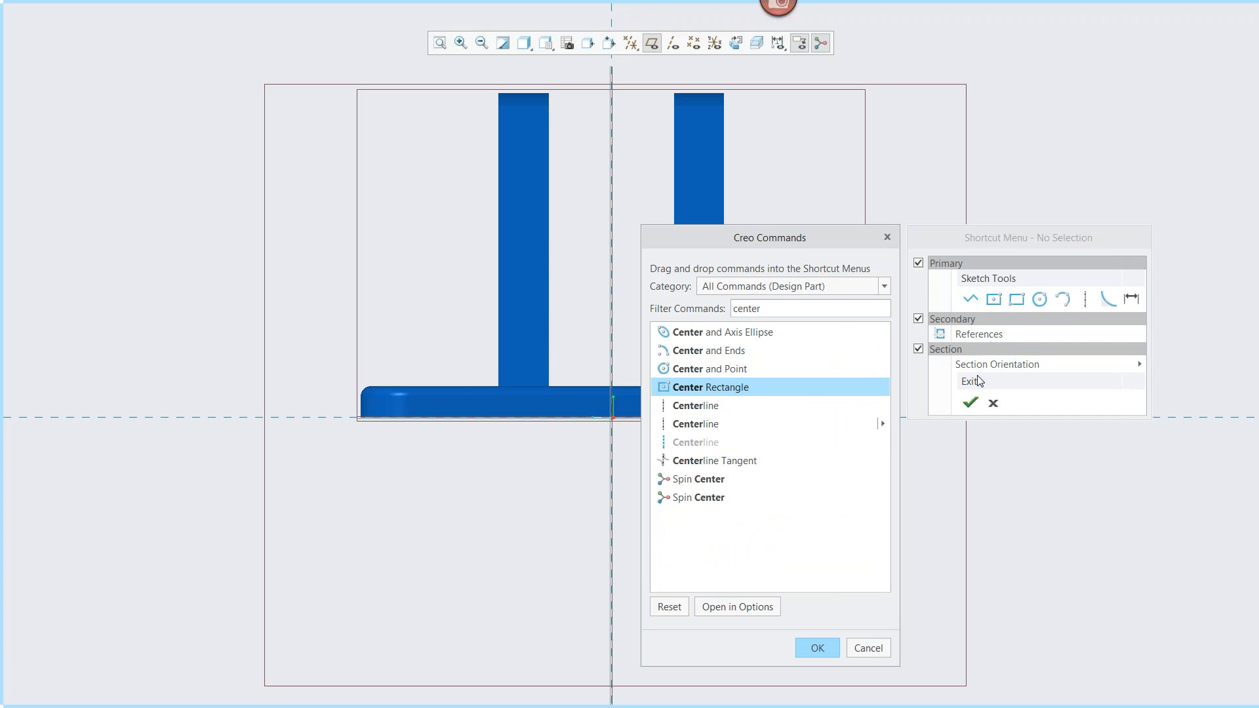
left_click(817, 648)
- Sketch a center rectangle about 1.69 tall between the lugs, centred on the vertical reference and reaching down to the plate's upper face
right_click(993, 287)
left_click(1044, 313)
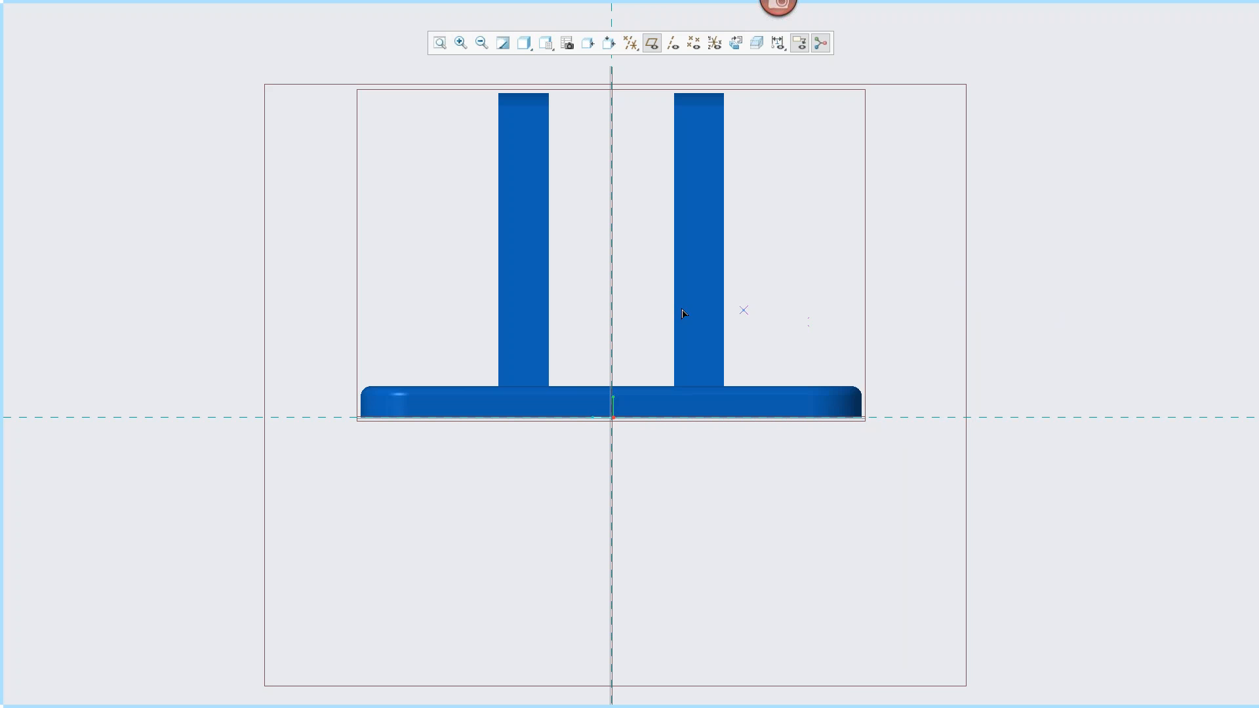
left_click(611, 301)
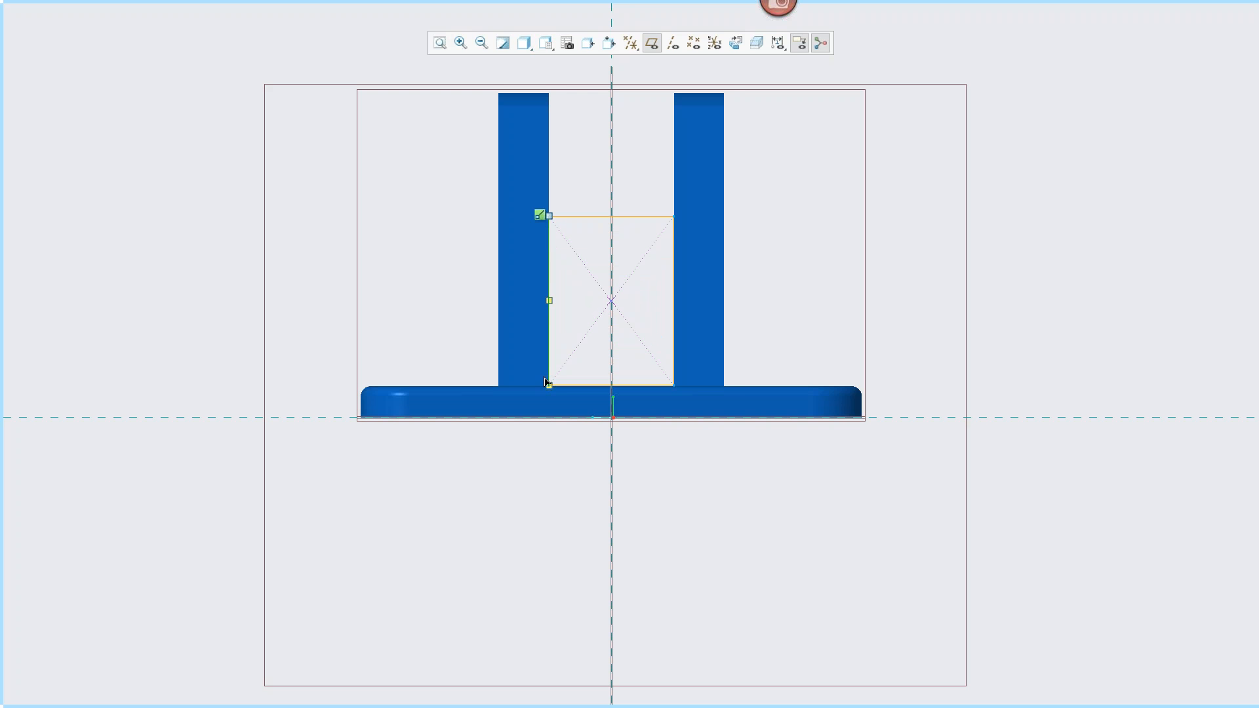
left_click(549, 387)
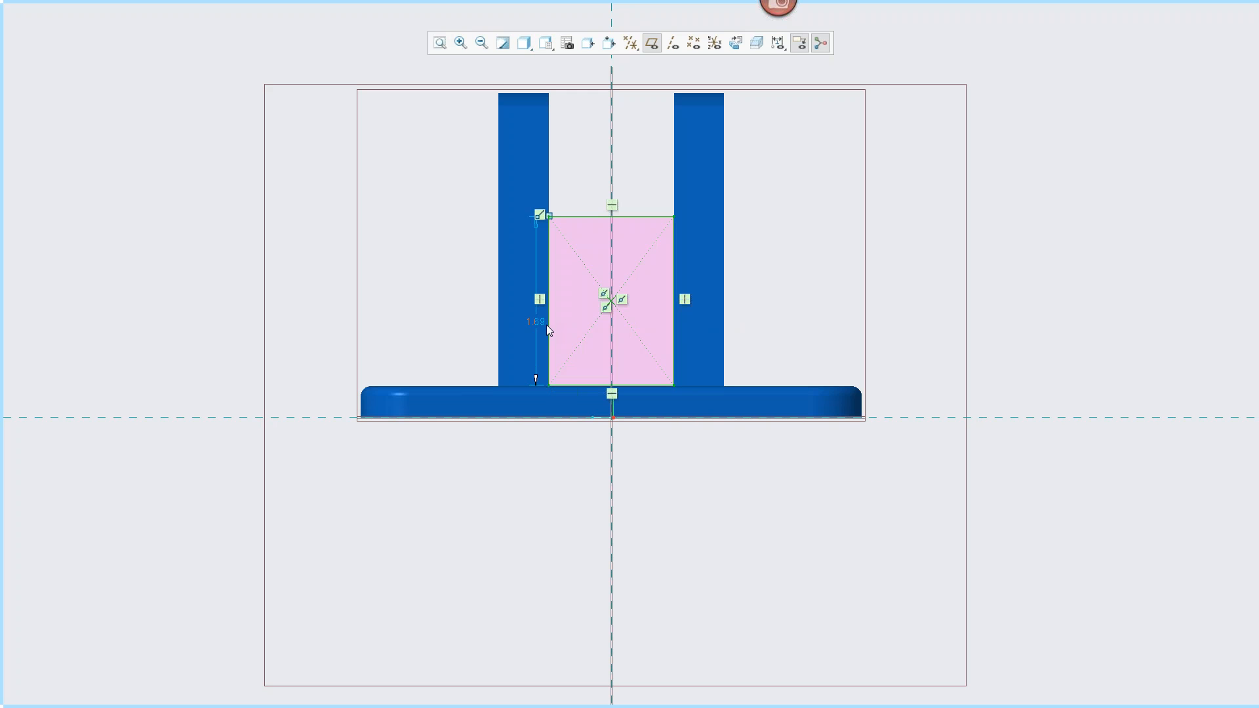
- Try a height of 1 for the sketched rectangle and undo the change
left_click(536, 321)
type("1")
key("Return")
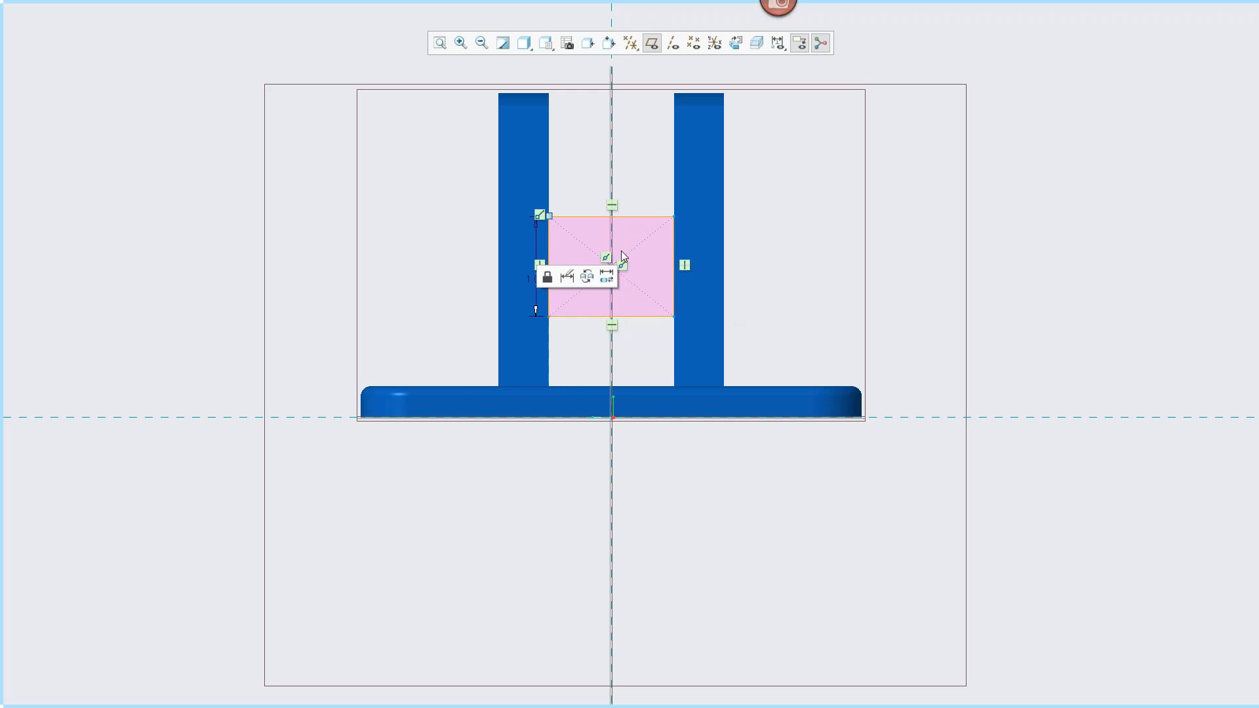
key("ctrl+z")
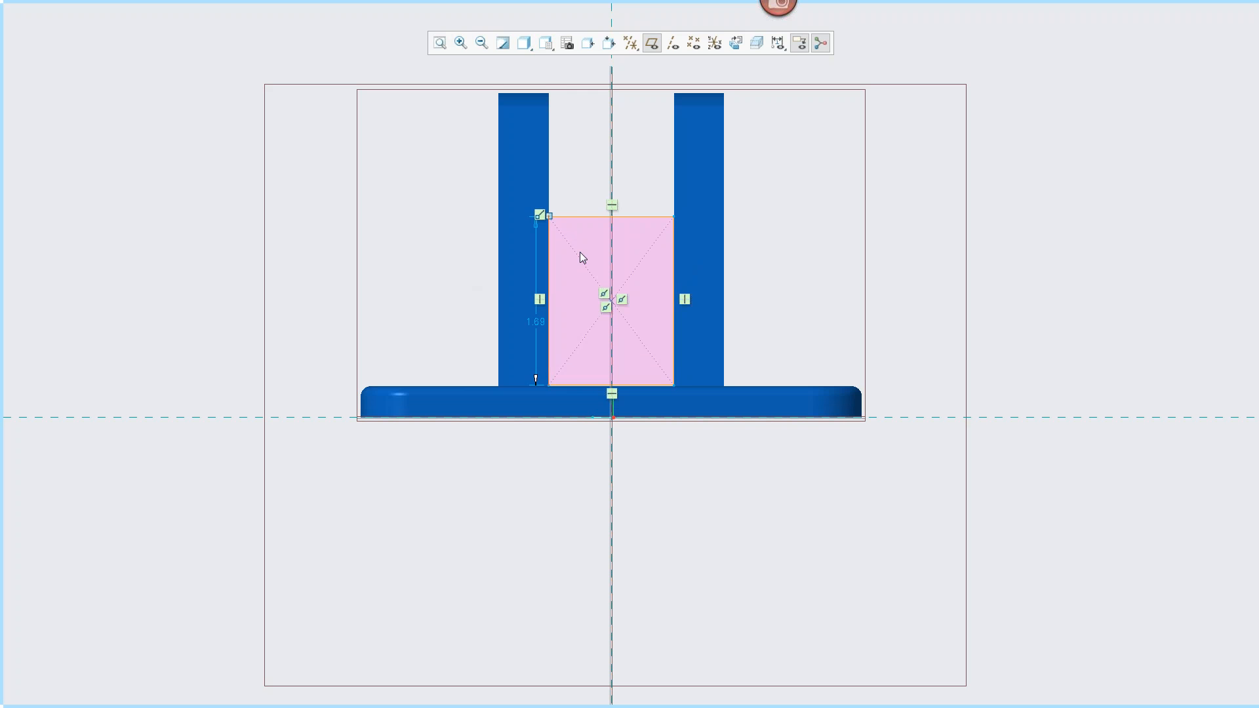
- Finish the rectangle sketch and extrude its first side up to the lug's adjacent sloped edge face
left_click(580, 217)
right_click(812, 295)
left_click(852, 414)
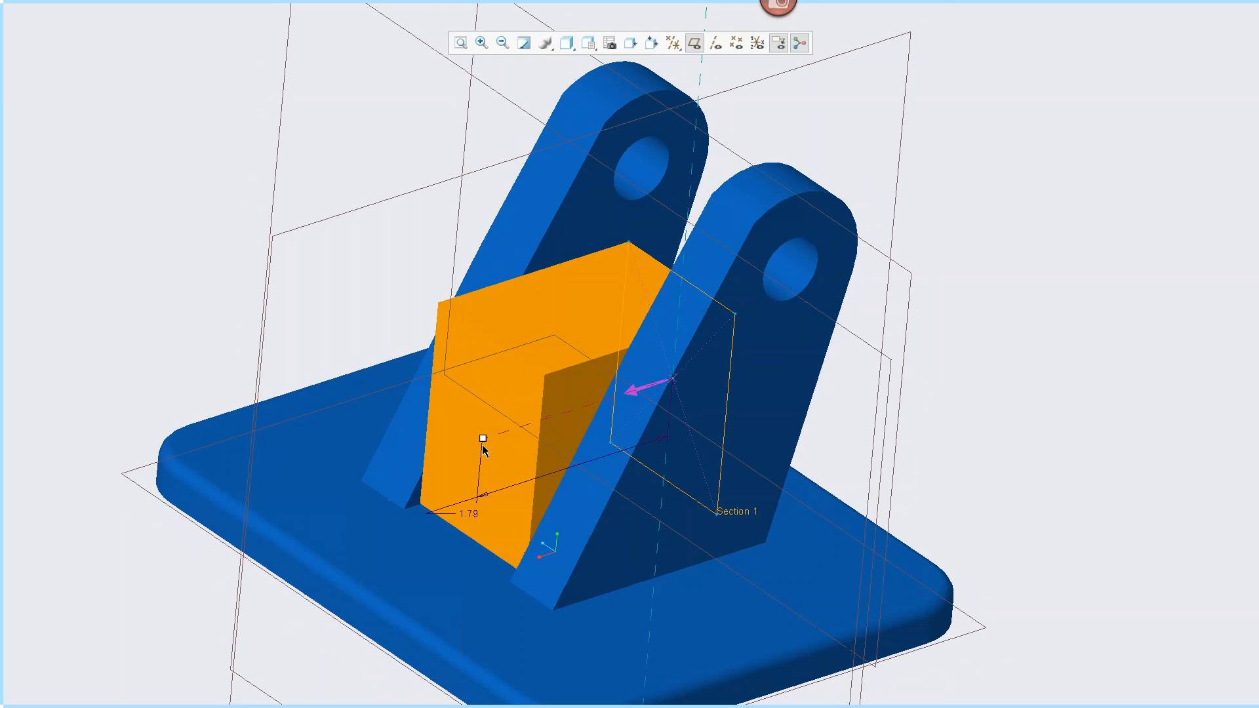
left_click_drag(483, 440, 487, 436)
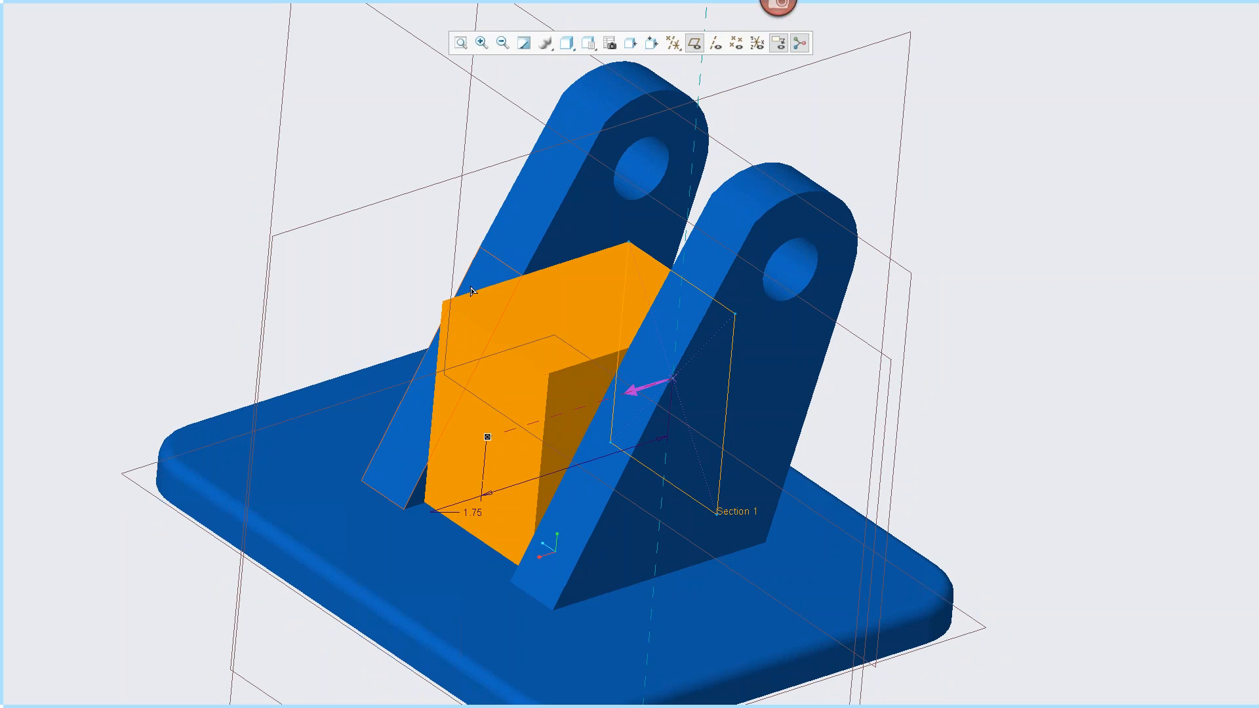
left_click_drag(494, 282, 495, 283, "shift")
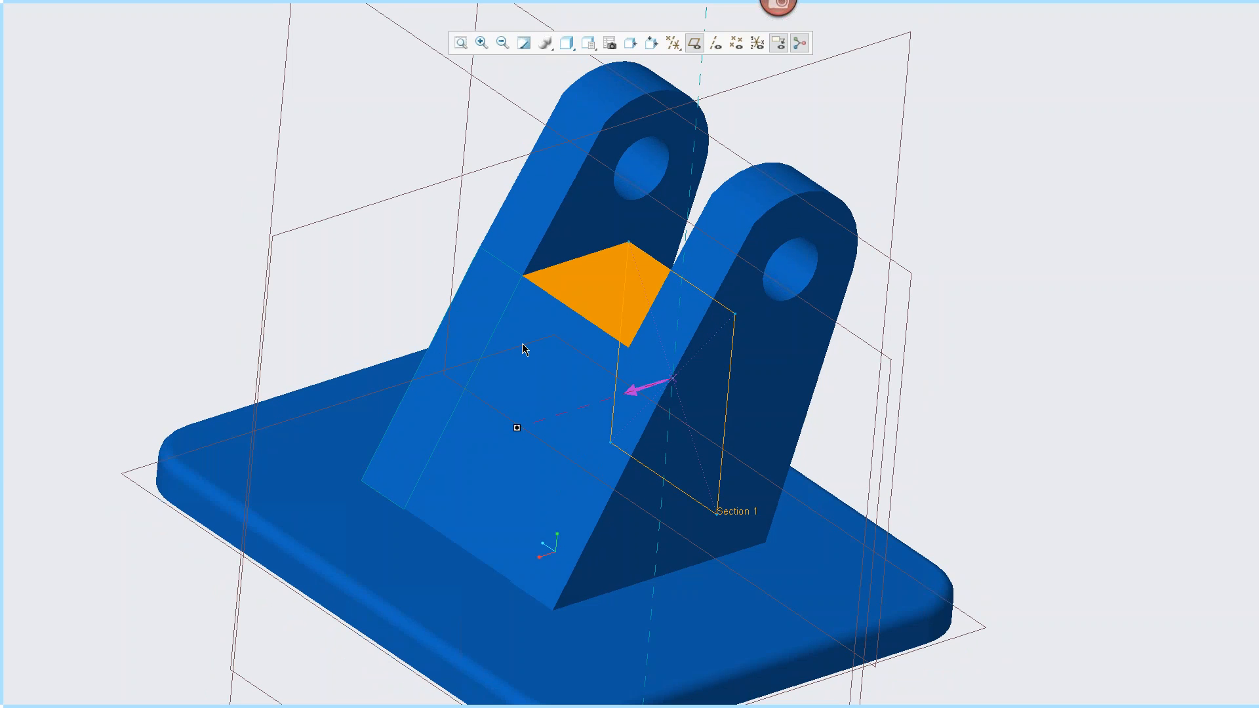
- Enable the extrusion's second side and extend it up to the opposite sloped face of the lug
middle_click_drag(525, 349, 878, 358)
right_click(913, 347)
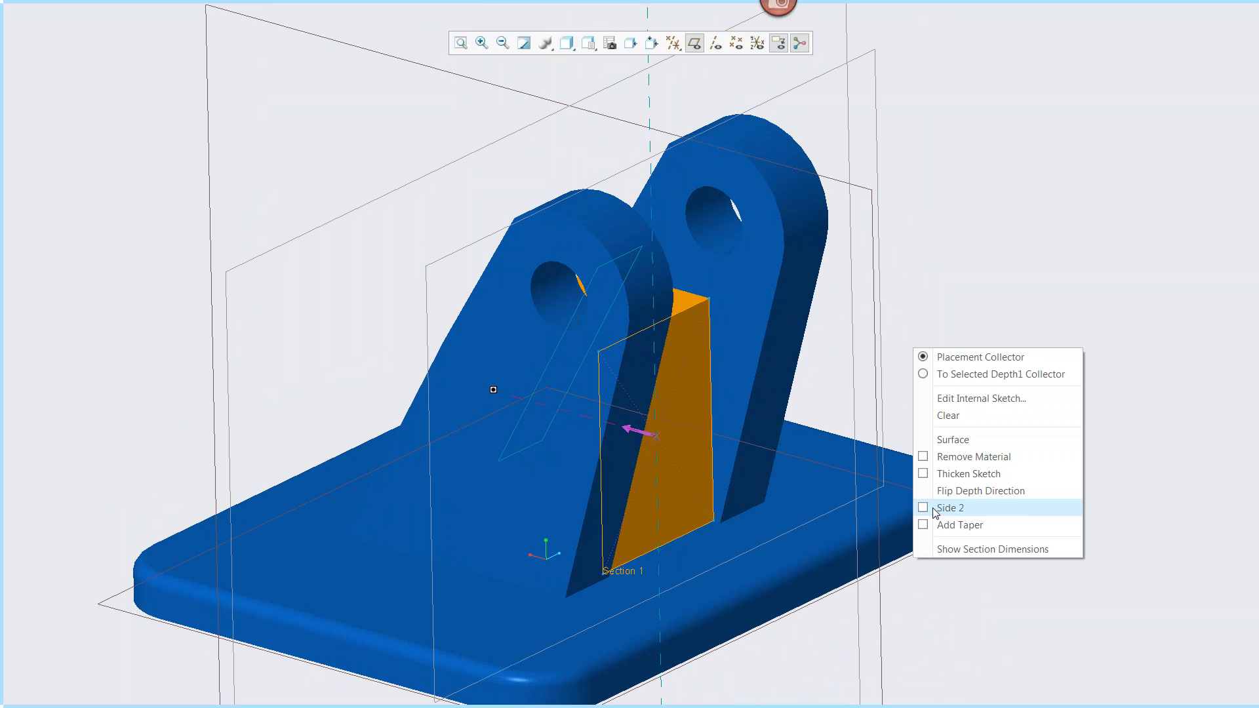
left_click(945, 509)
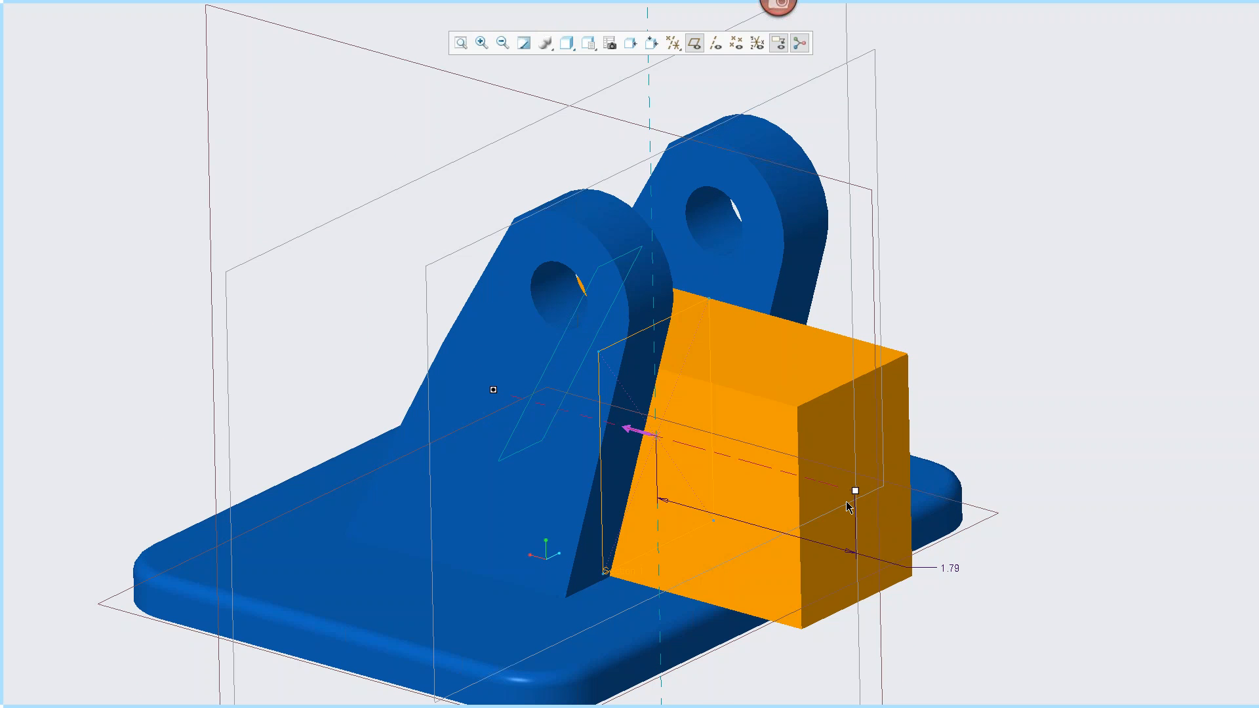
left_click_drag(856, 491, 739, 434)
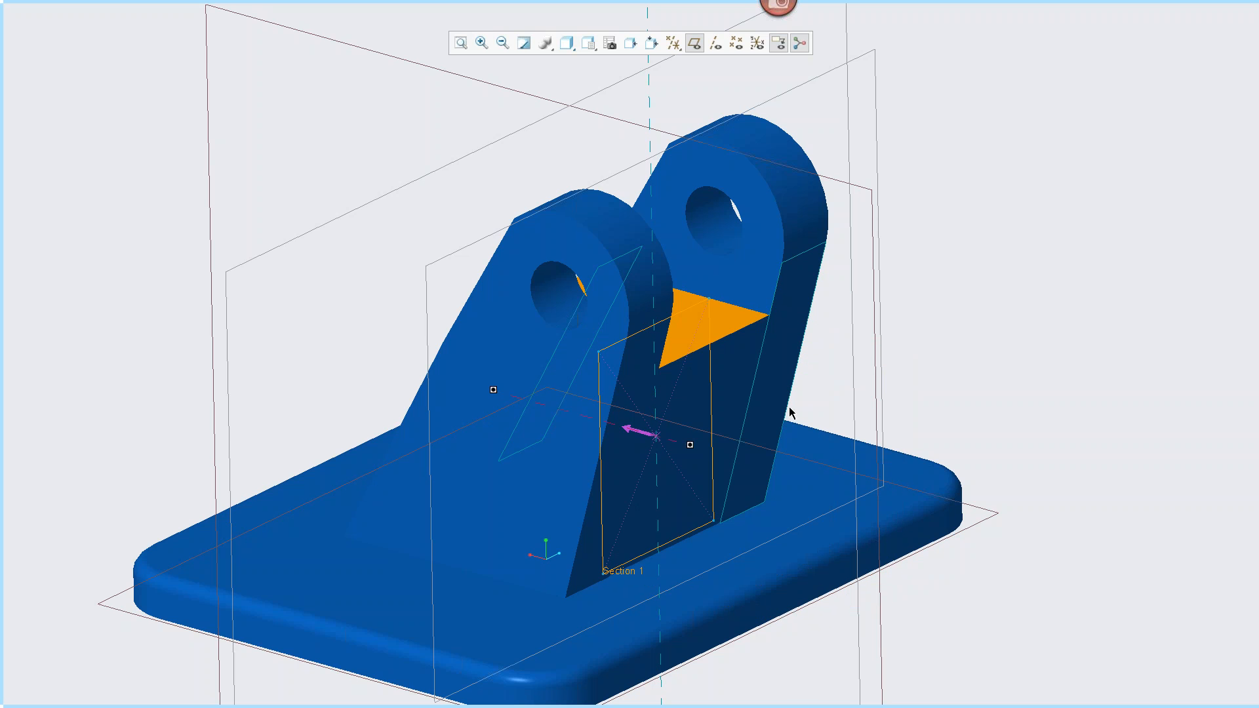
middle_click_drag(787, 336, 789, 324)
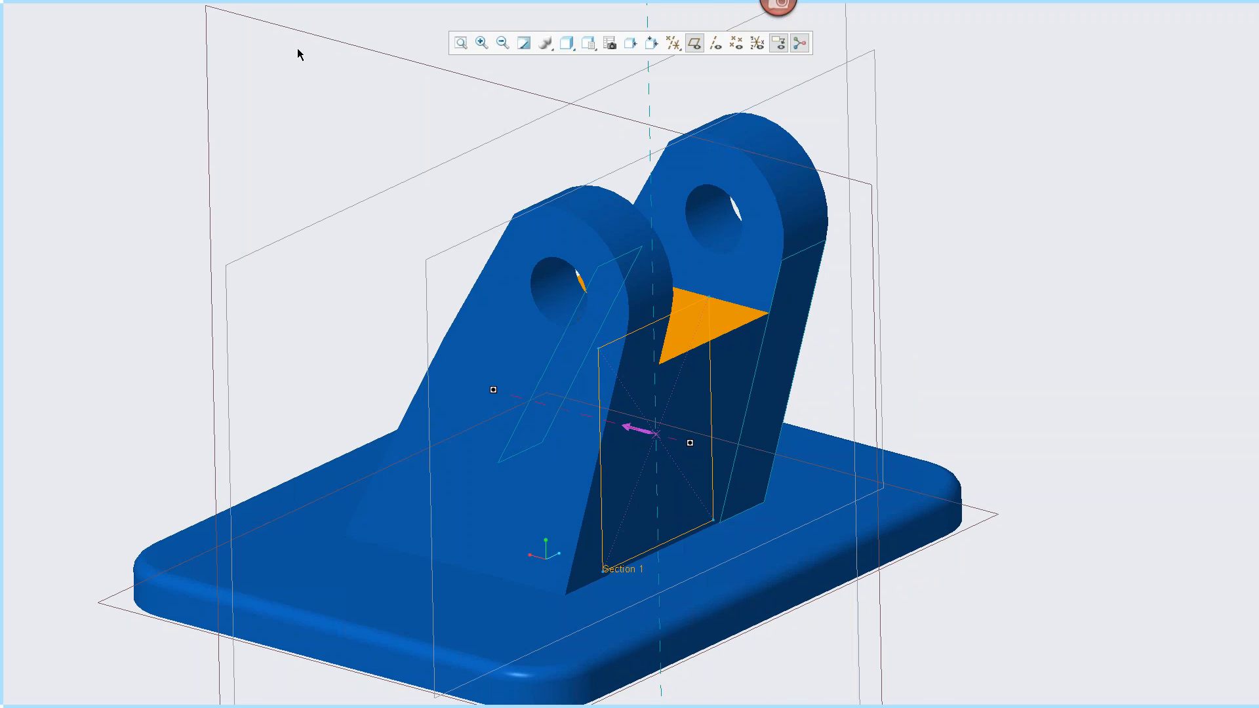
- Offset the To Selected end surfaces of both extrusion sides by 0.25
mouse_move(294, 2)
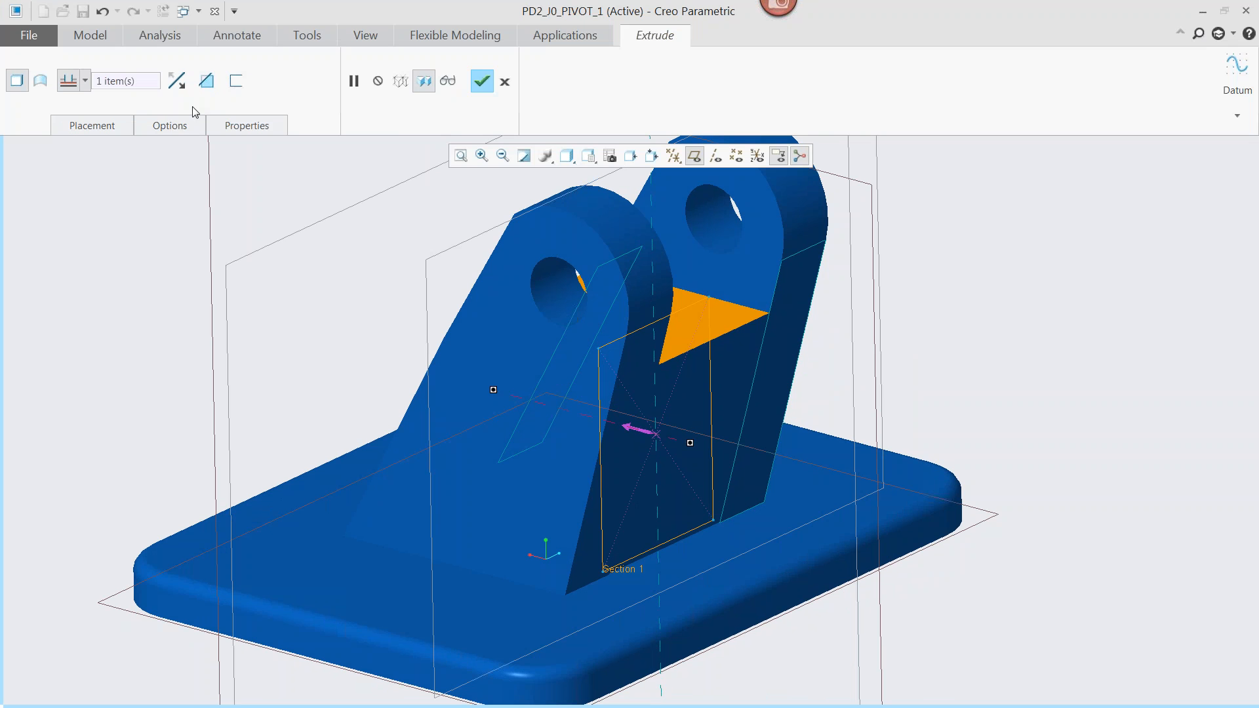
left_click(170, 126)
left_click(185, 221)
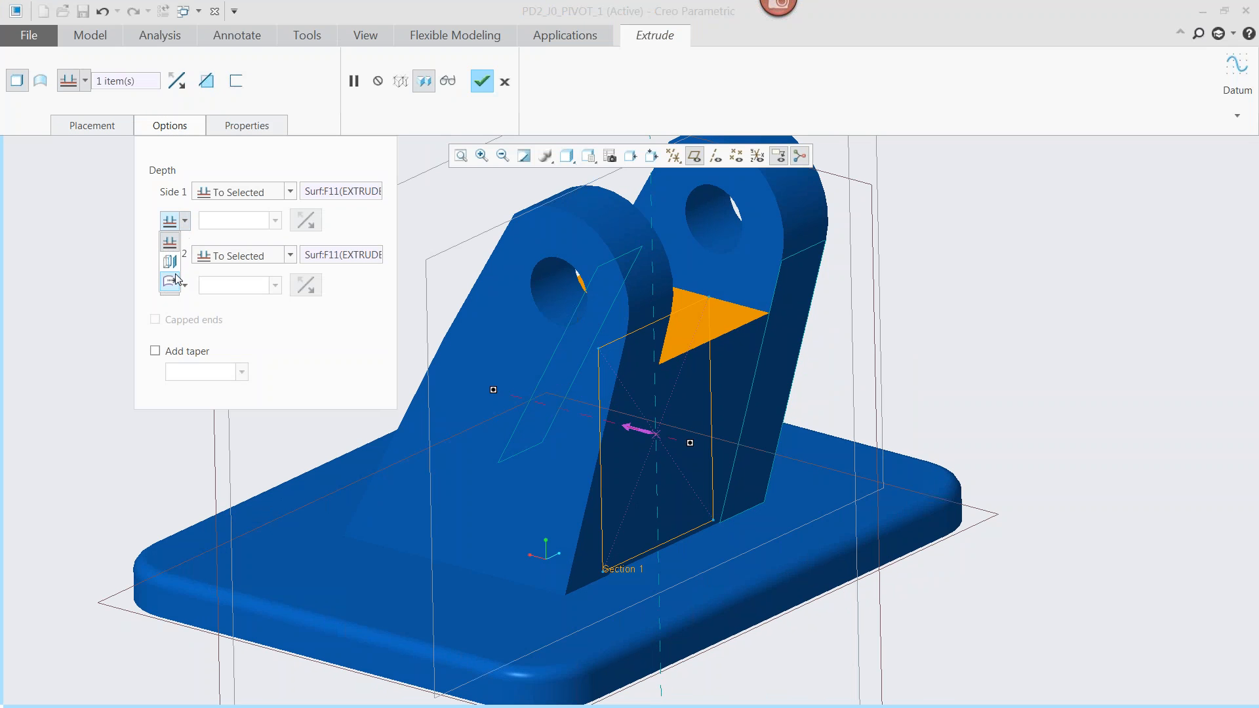
left_click(170, 264)
left_click(185, 286)
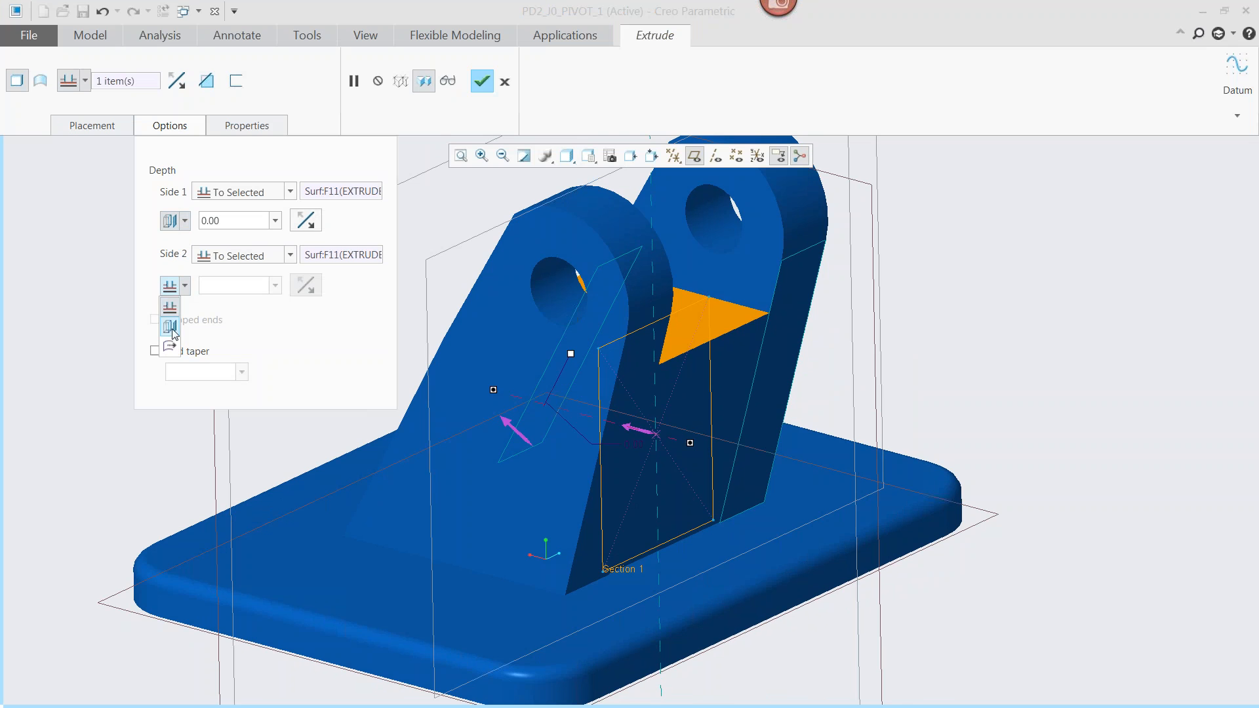
left_click(170, 327)
left_click(227, 286)
key("BackSpace")
key("Return")
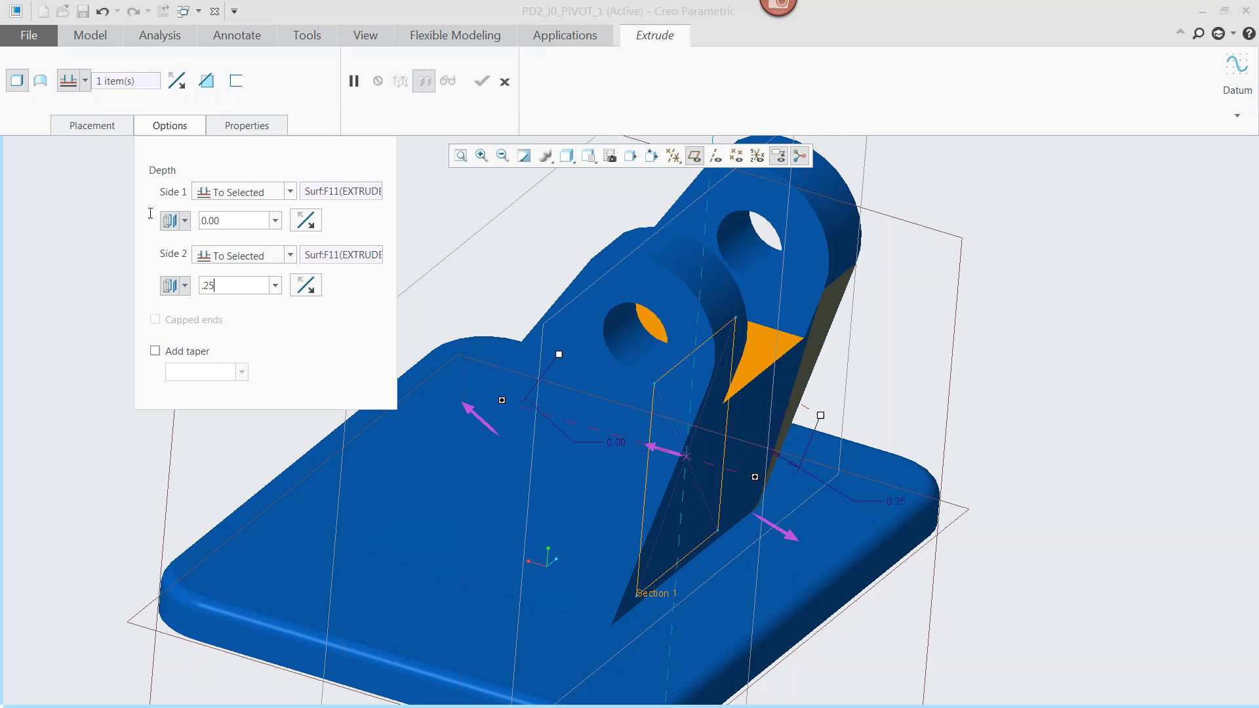
key("Right")
key("Right")
key("BackSpace")
key("BackSpace")
- Flip the end offsets inward on both sides and complete the block between the lugs
middle_click_drag(452, 322, 482, 381)
left_click(302, 223)
left_click(303, 223)
left_click(303, 222)
left_click(307, 285)
middle_click_drag(314, 285, 596, 105)
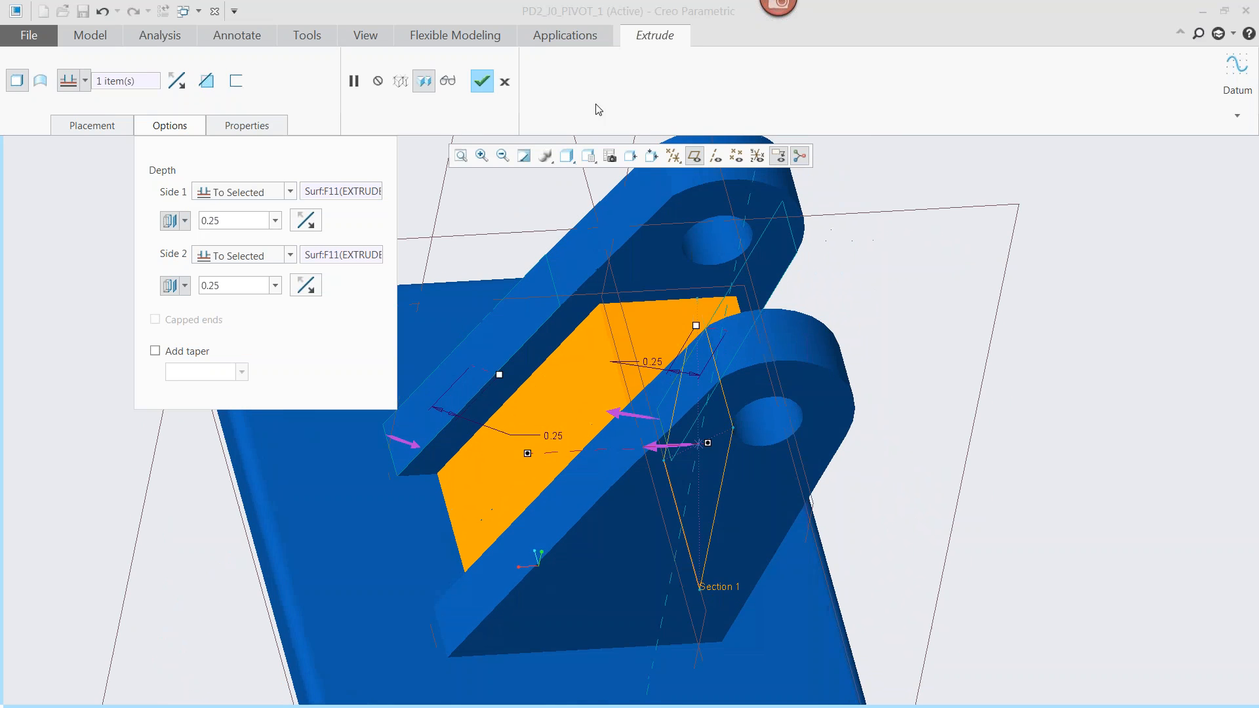
left_click(482, 82)
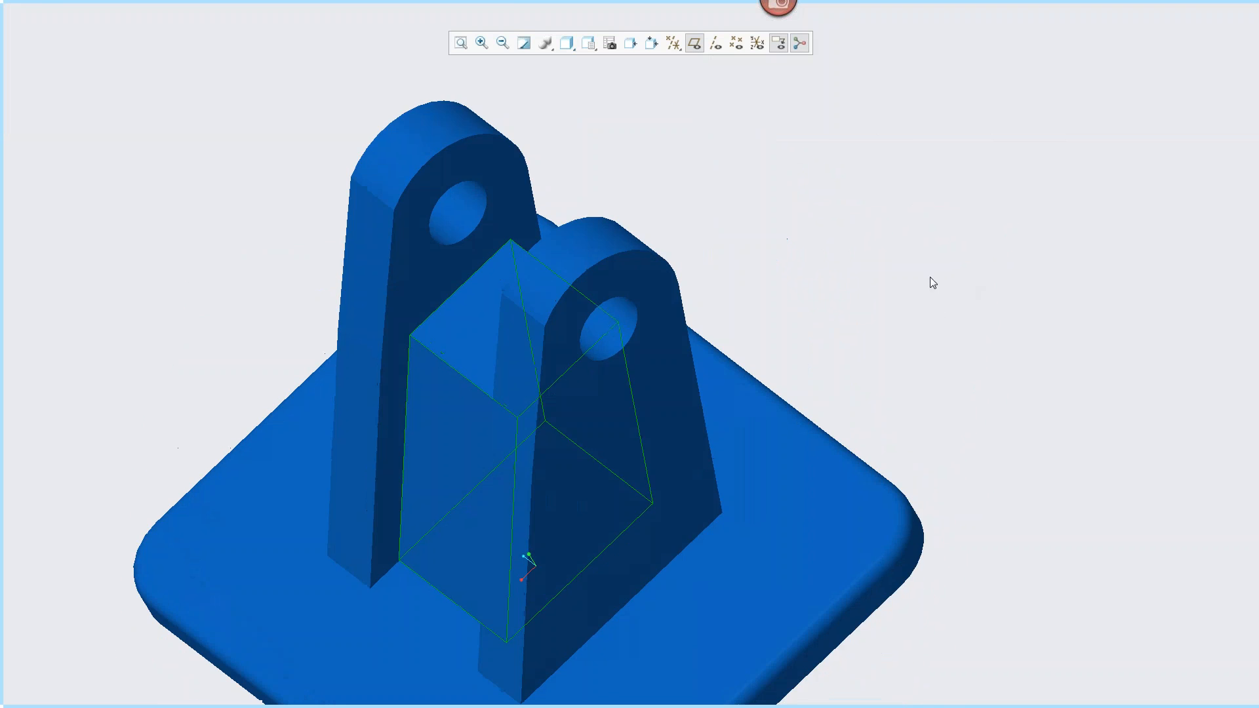
- Box-select only the upper edges of both lugs and the connecting block in a straight-on view and round them with radius 0.09
middle_click_drag(929, 277, 813, 203)
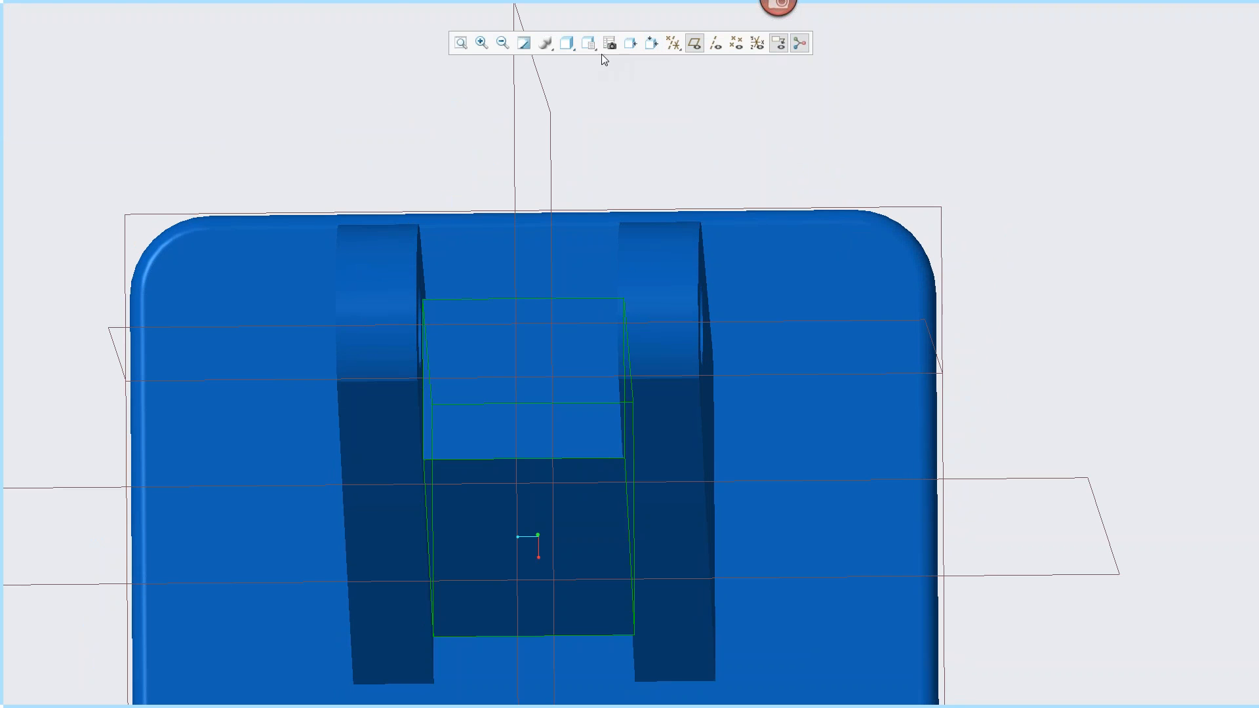
left_click(588, 43)
left_click(646, 122)
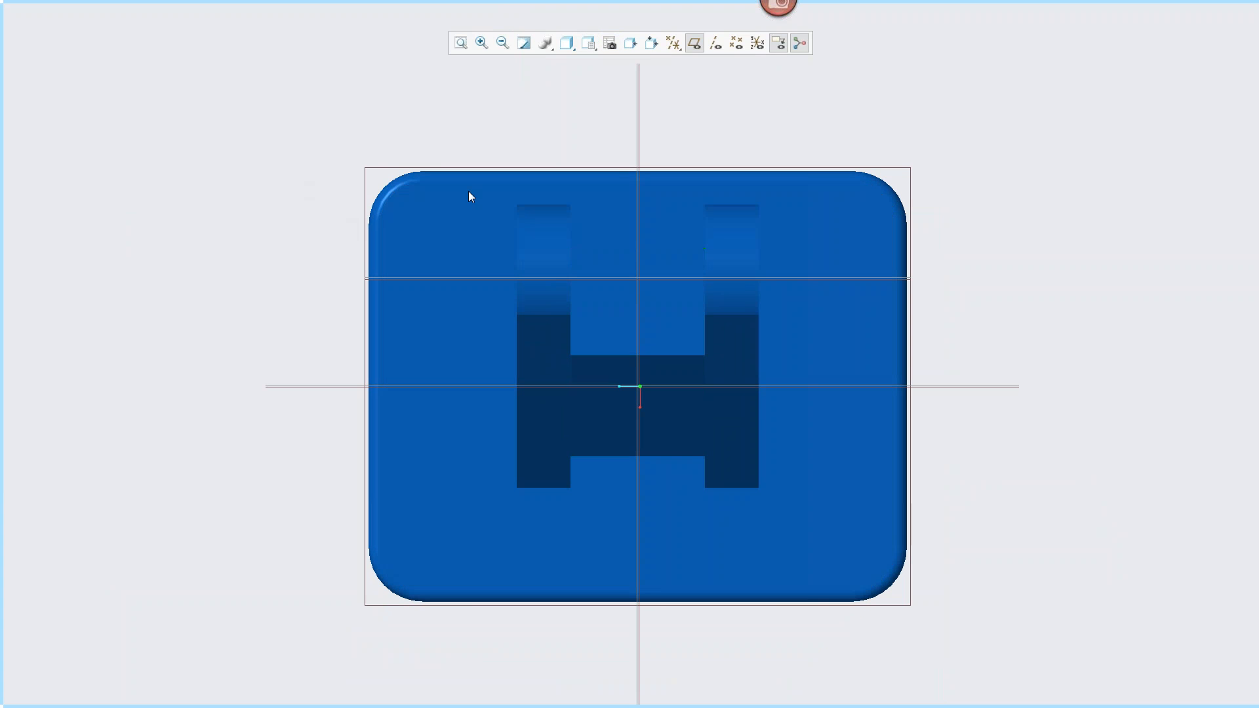
left_click(1206, 695)
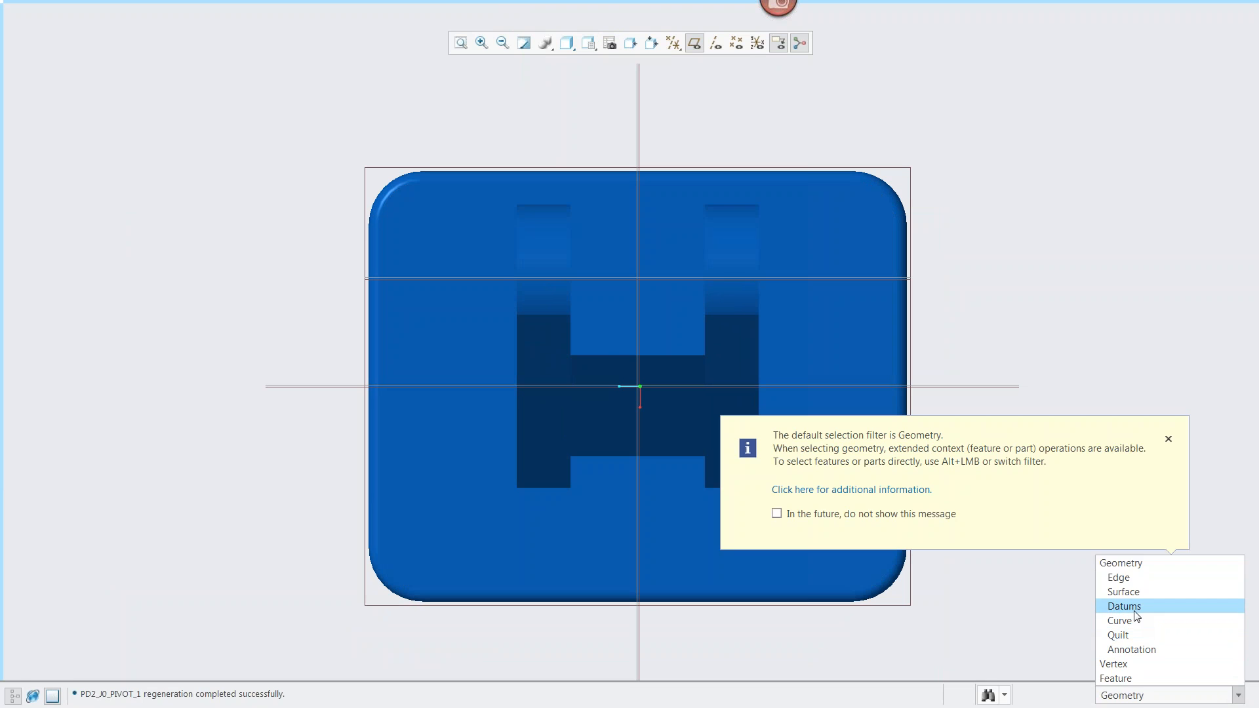
left_click(1121, 591)
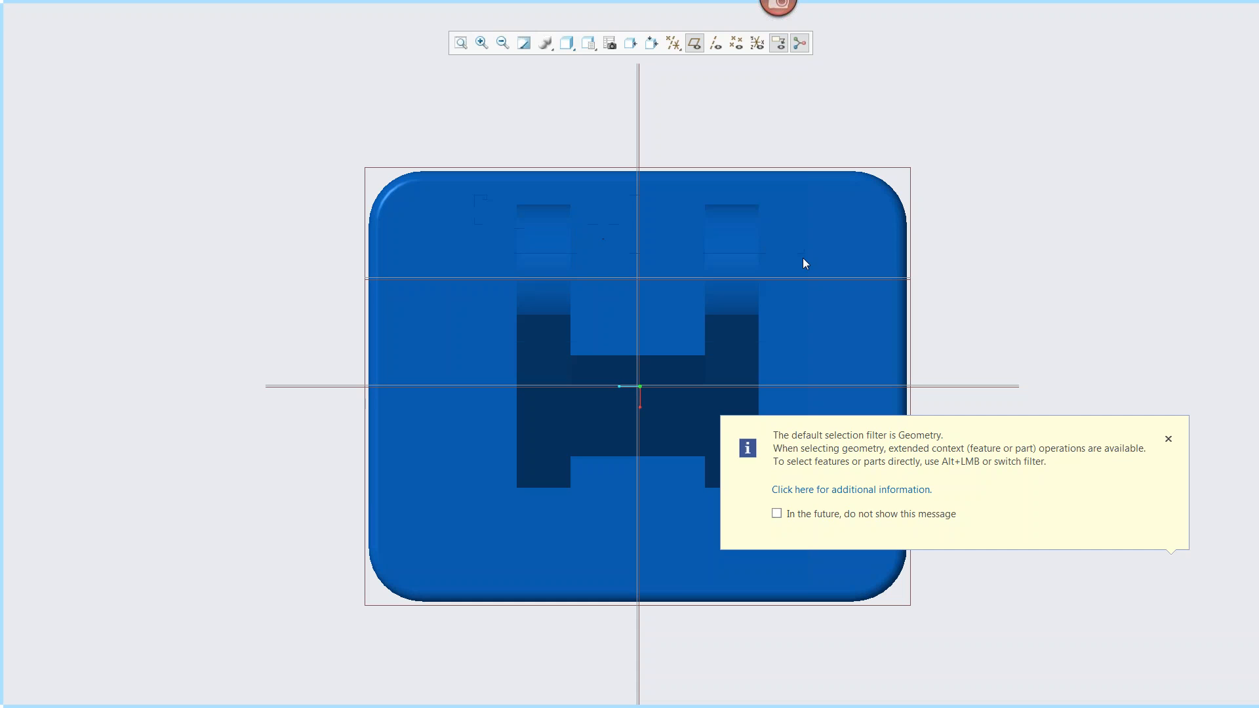
left_click(811, 361)
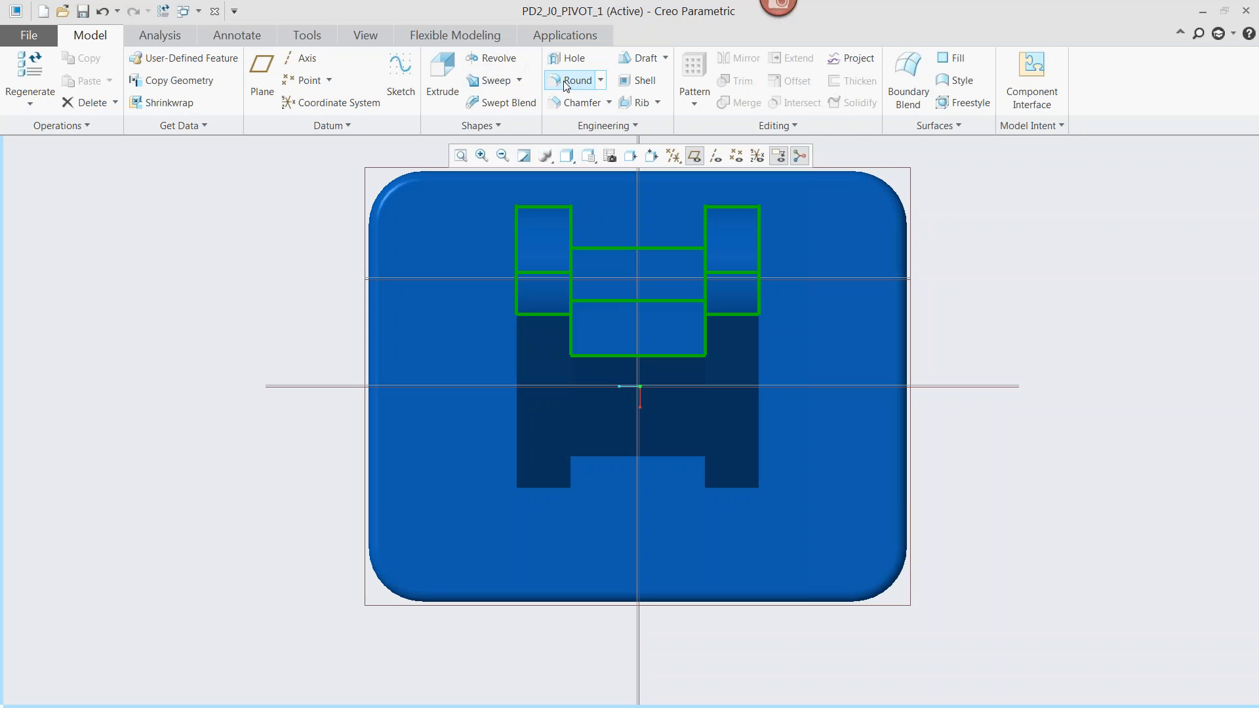
left_click(573, 80)
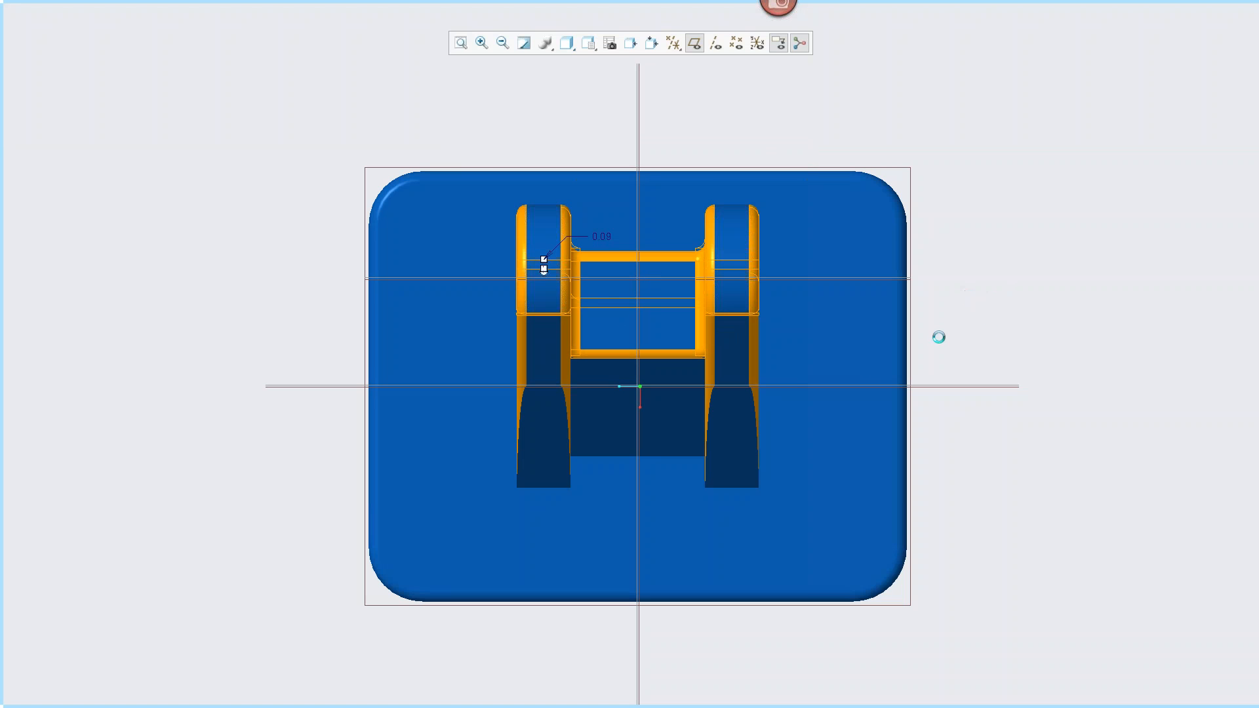
middle_click_drag(839, 392, 303, 34)
- Switch to the PBOT assembly and examine the updated pivot bracket where the arm joins the blue body
mouse_move(276, 11)
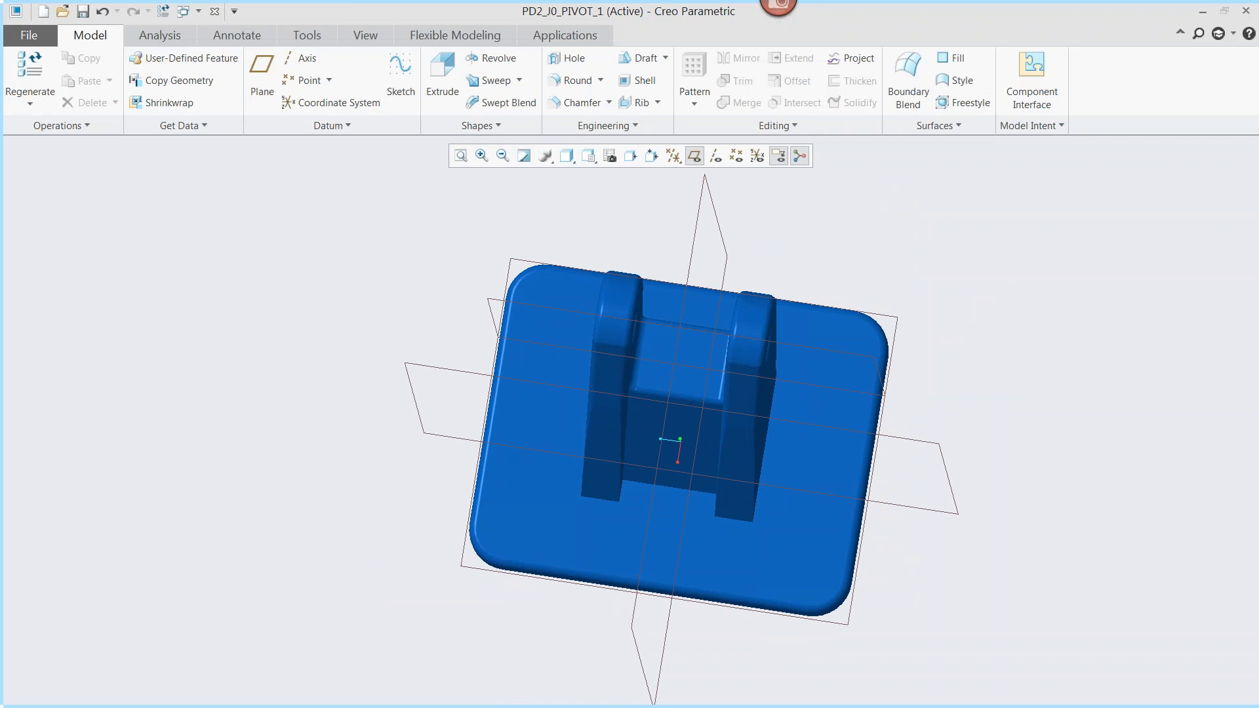
left_click(185, 11)
left_click(223, 31)
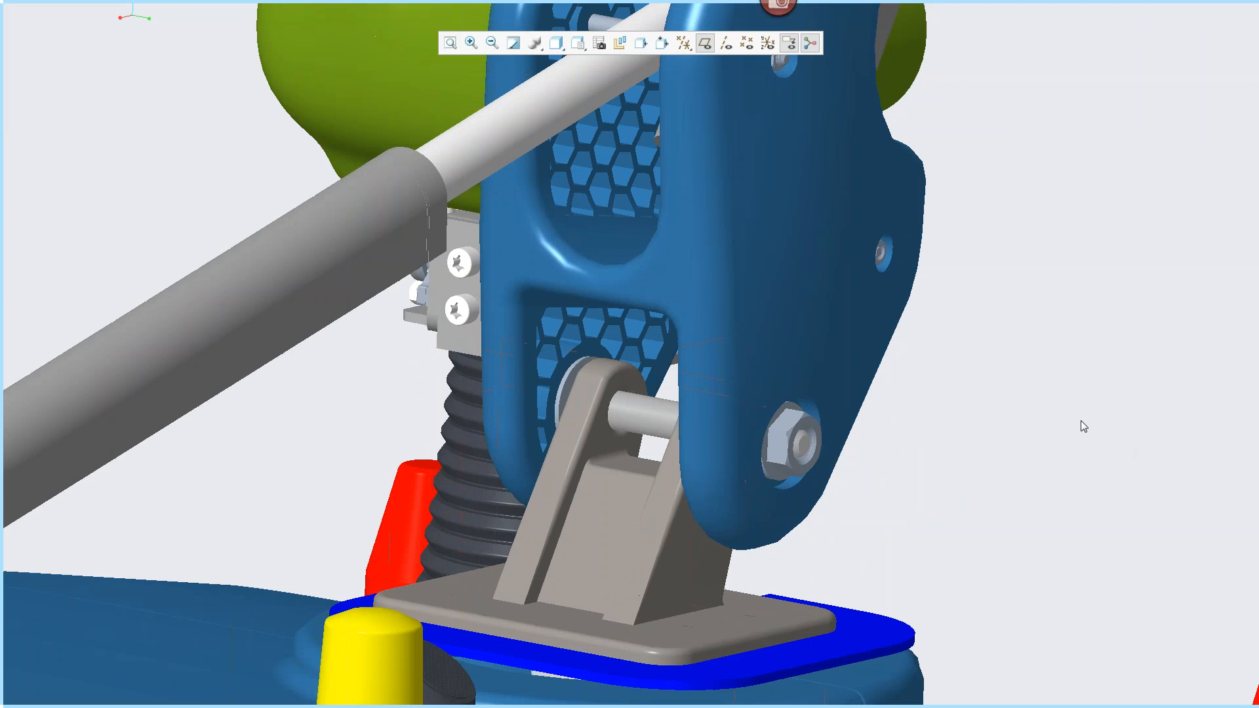
scroll(1081, 420, "down", 5)
middle_click_drag(669, 393, 781, 331)
scroll(722, 329, "up", 3)
scroll(955, 338, "up", 2)
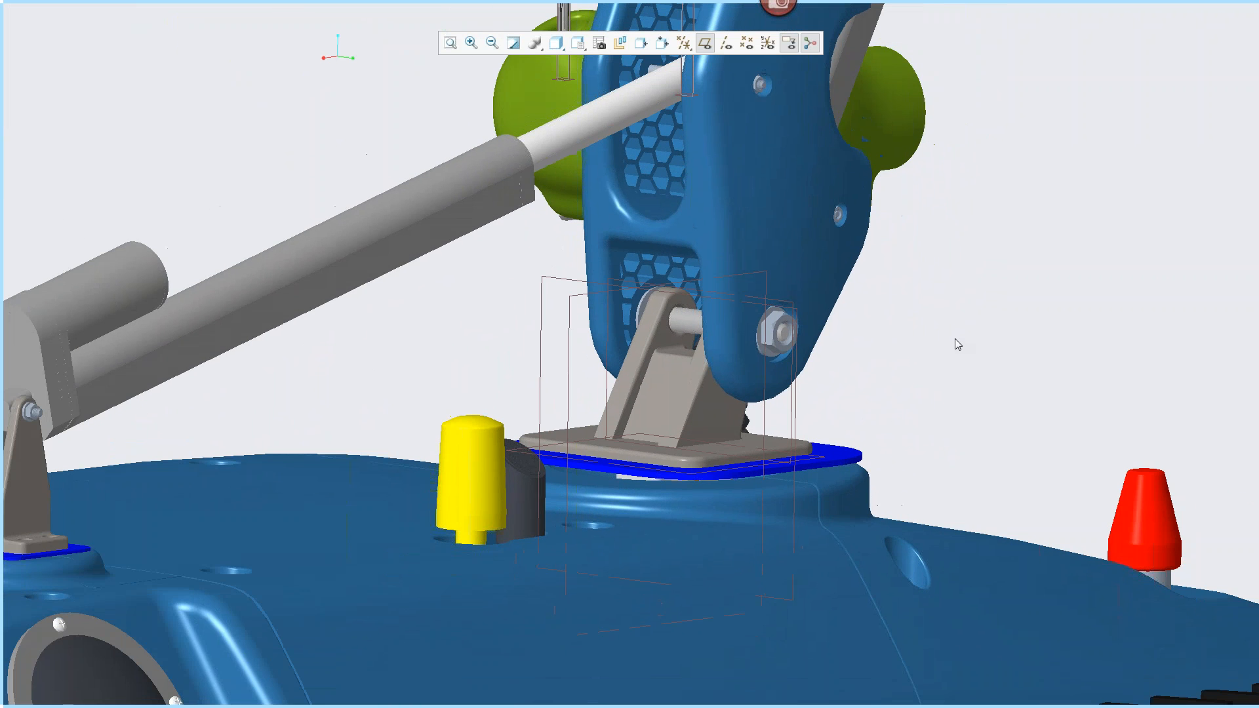
mouse_move(955, 338)
middle_mouse_down()
mouse_move(938, 348)
mouse_move(968, 337)
mouse_move(938, 320)
middle_mouse_up()
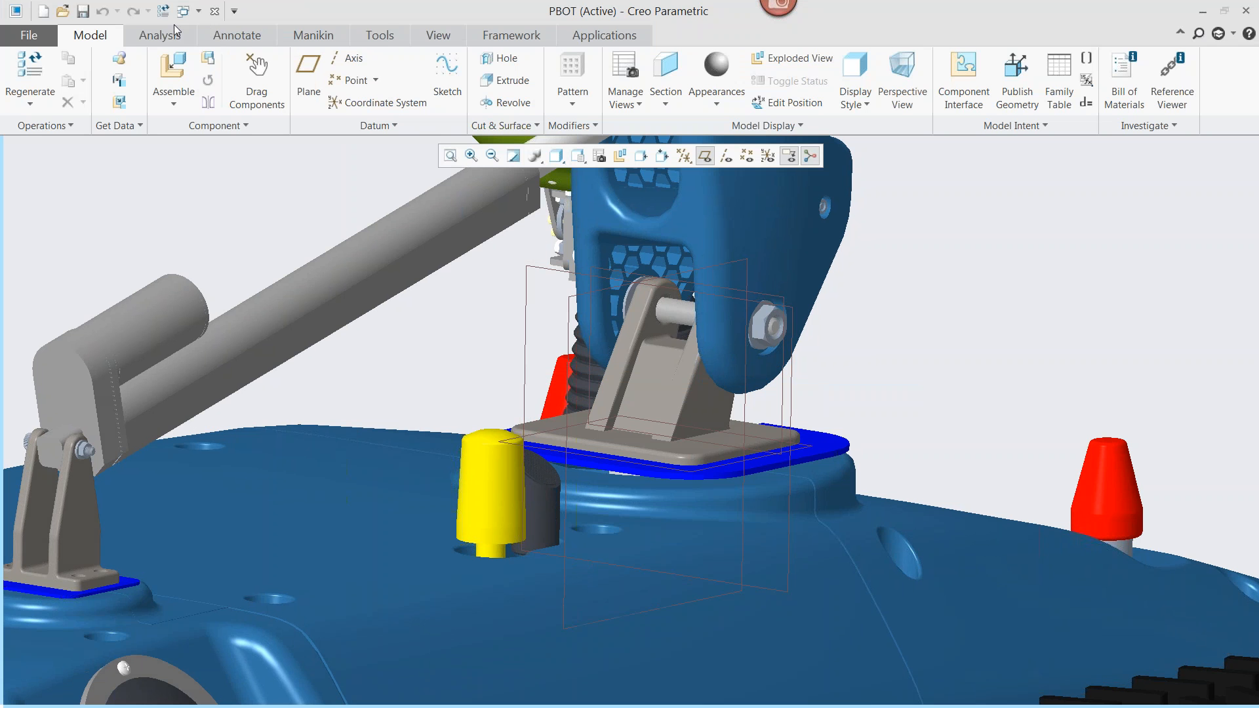
- Search the 00_Entire_Dataset folder for "track" and open tracks_port.asm
left_click(63, 11)
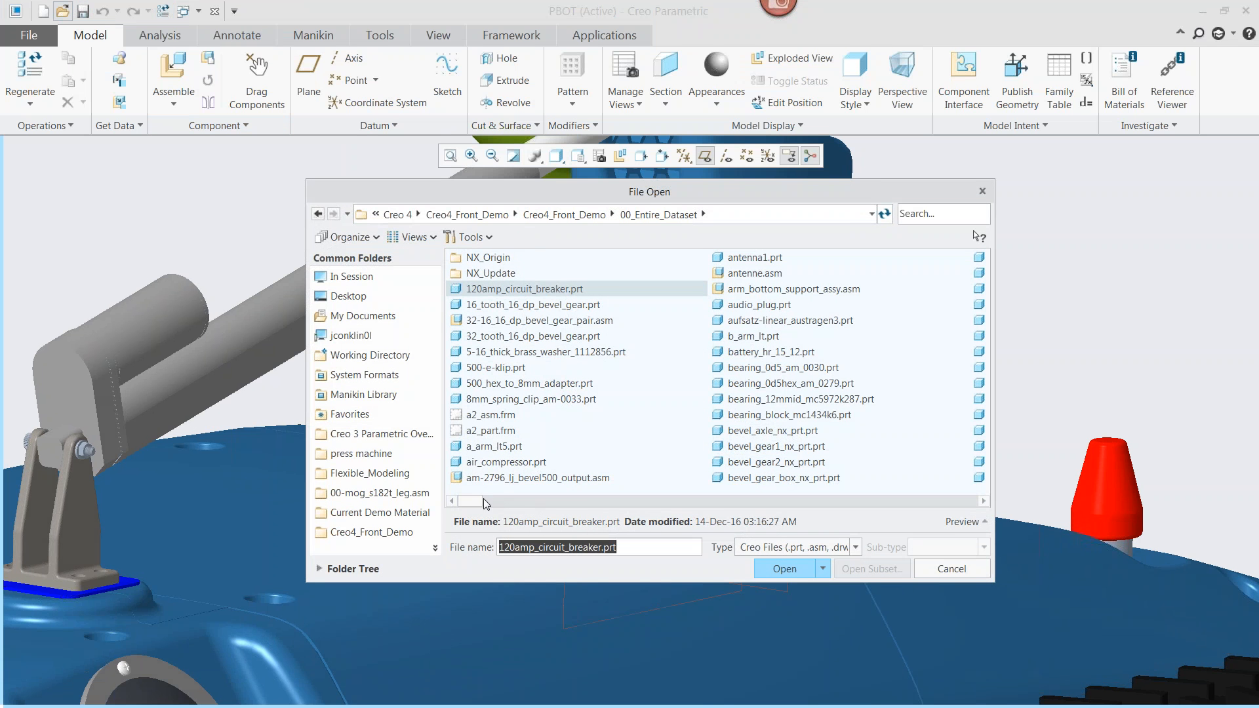
left_click(921, 212)
type("track")
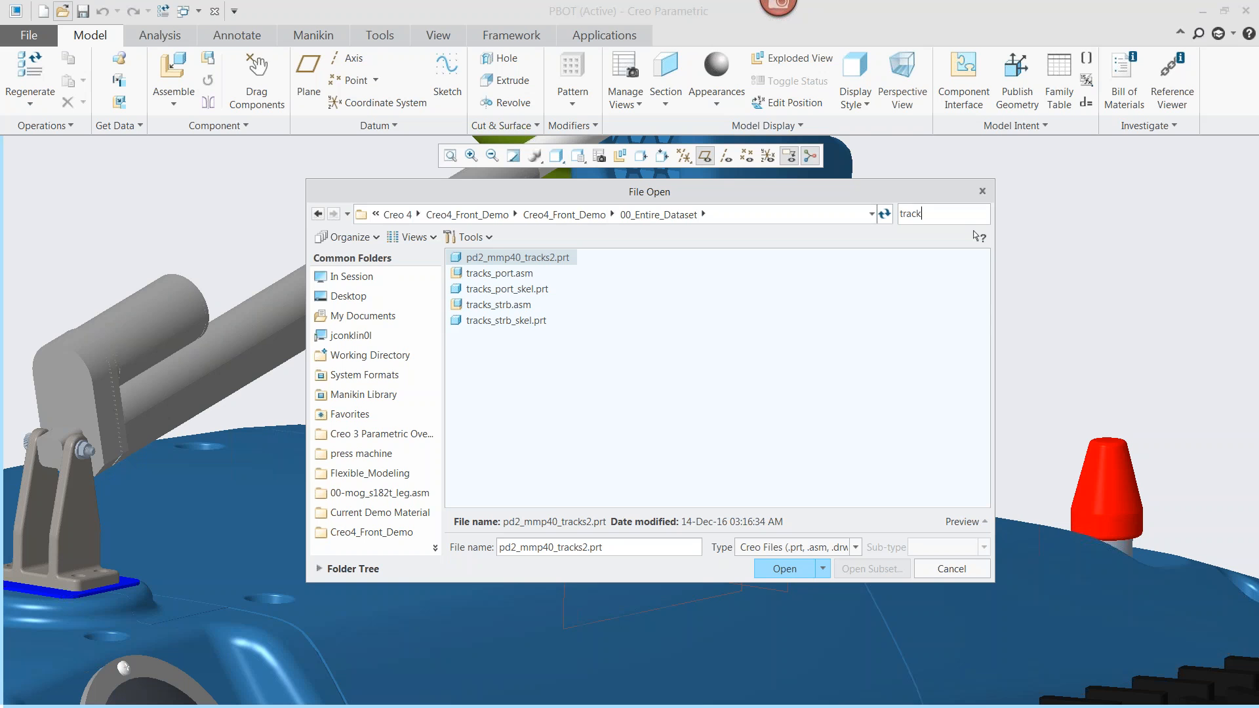
left_click(513, 277)
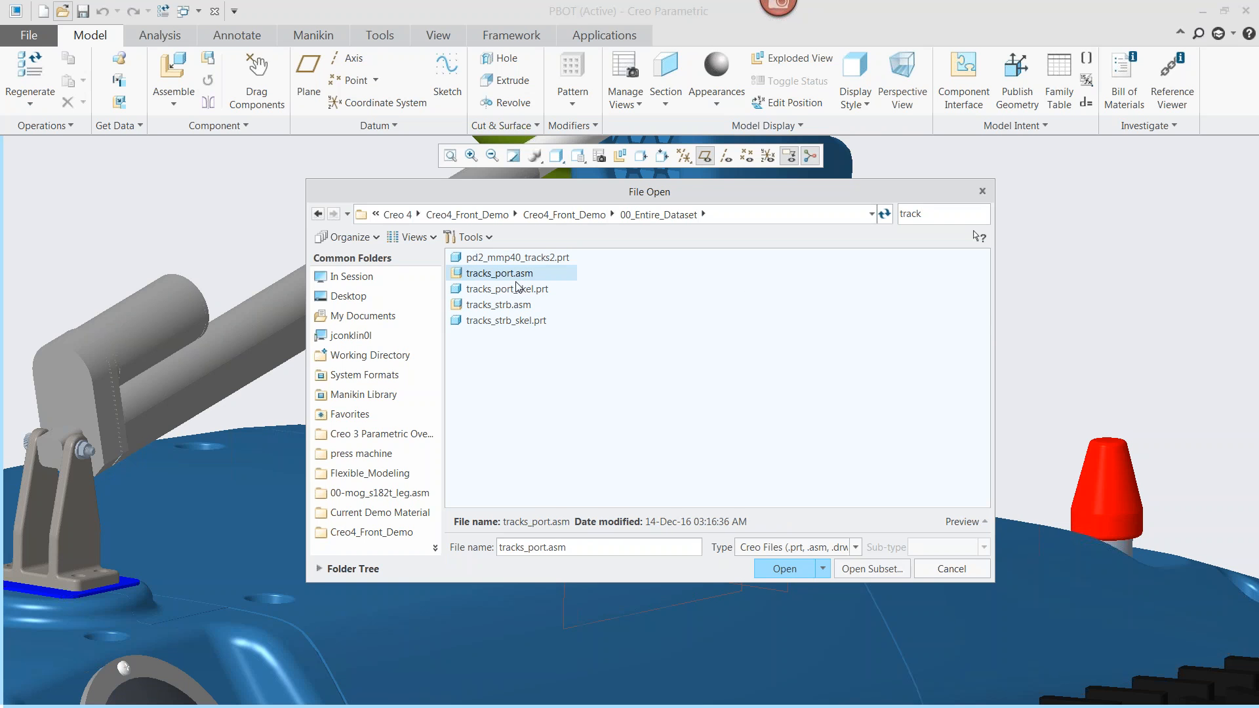
left_click(794, 572)
left_click(796, 570)
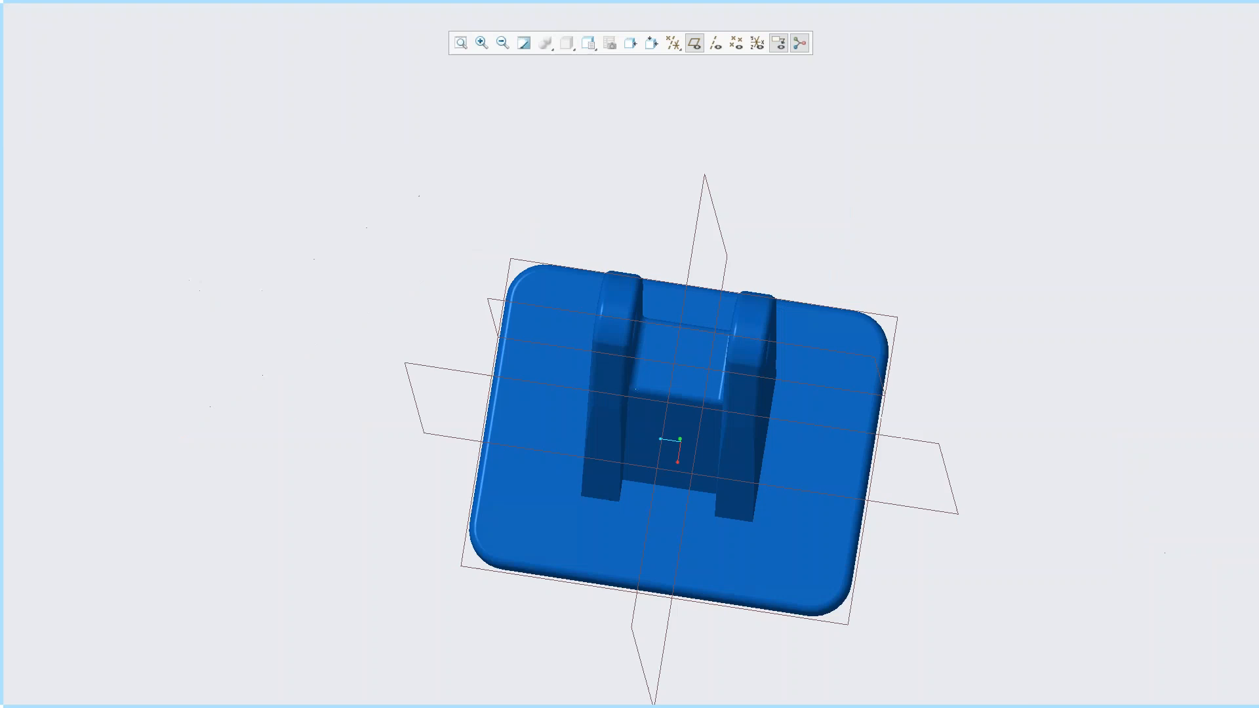
- Start assembling a component into the TRACKS_PORT assembly and limit the file list to SolidWorks Part (*.sldprt) files
left_click_drag(765, 0, 592, 208)
double_click(592, 210)
scroll(561, 301, "down", 3)
middle_click_drag(541, 303, 402, 290)
left_click(164, 63)
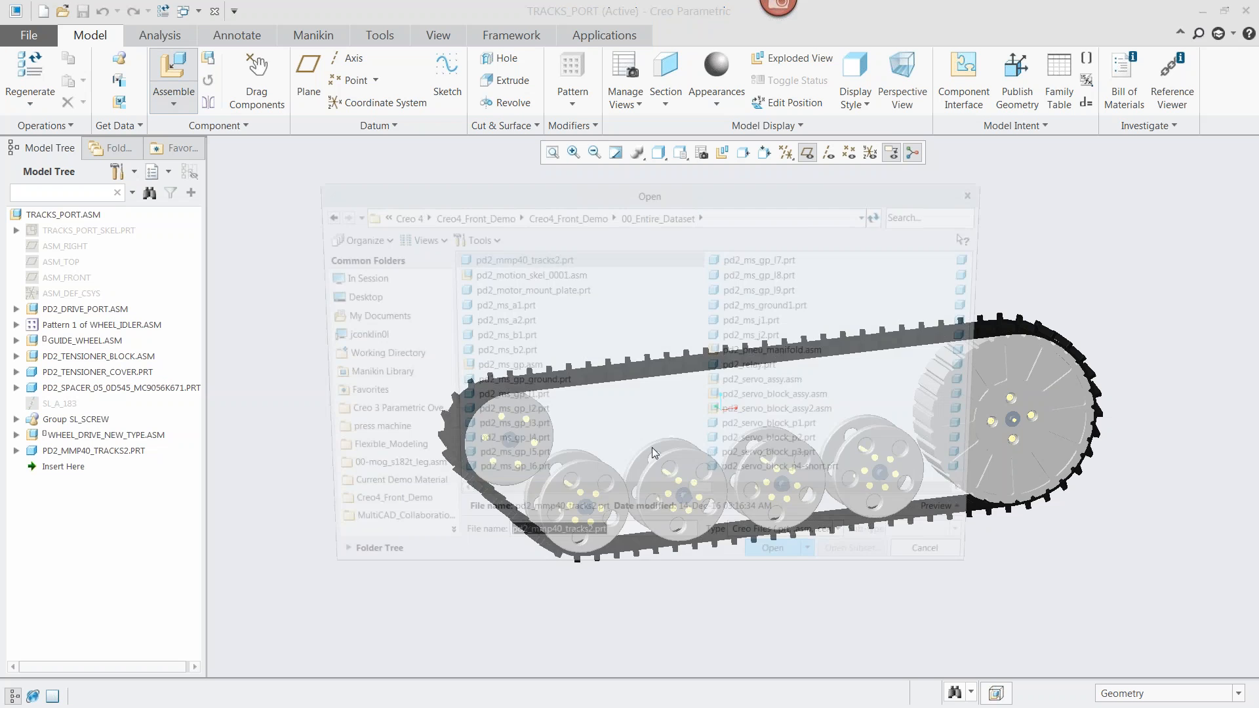
left_click(790, 547)
left_click(769, 501)
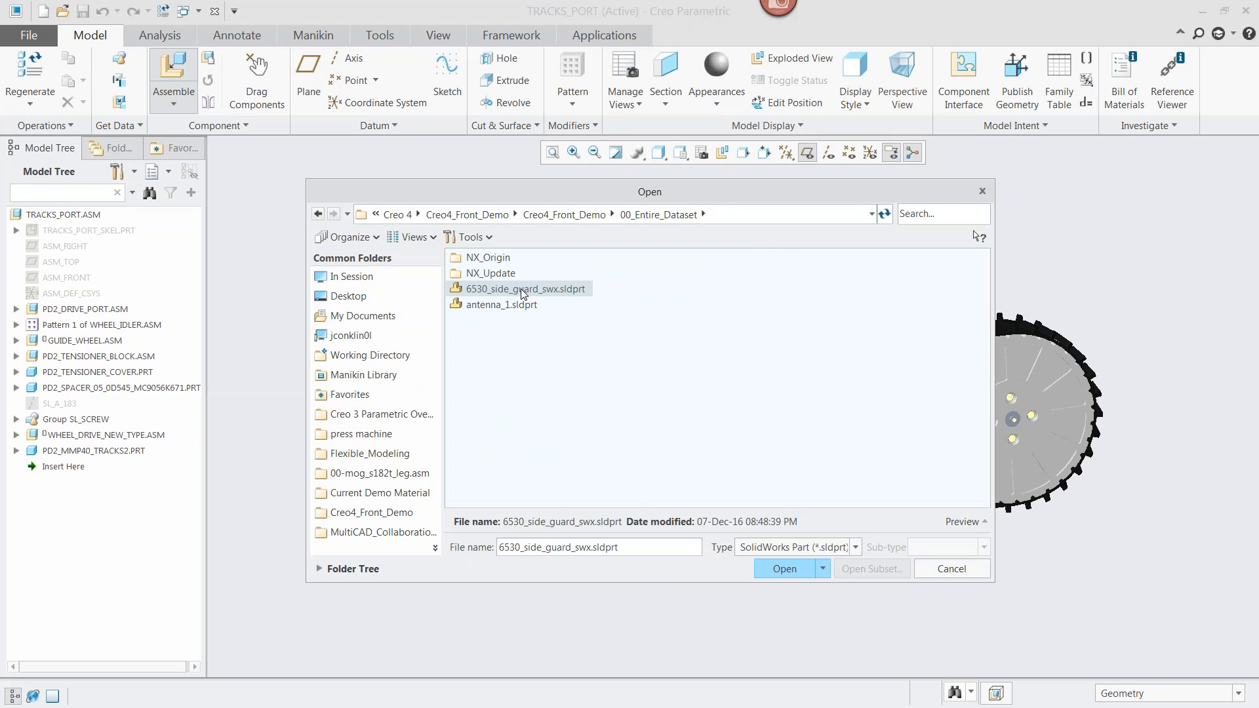
- Assemble 6530_side_guard_swx.sldprt into TRACKS_PORT using the Default placement constraint
double_click(538, 293)
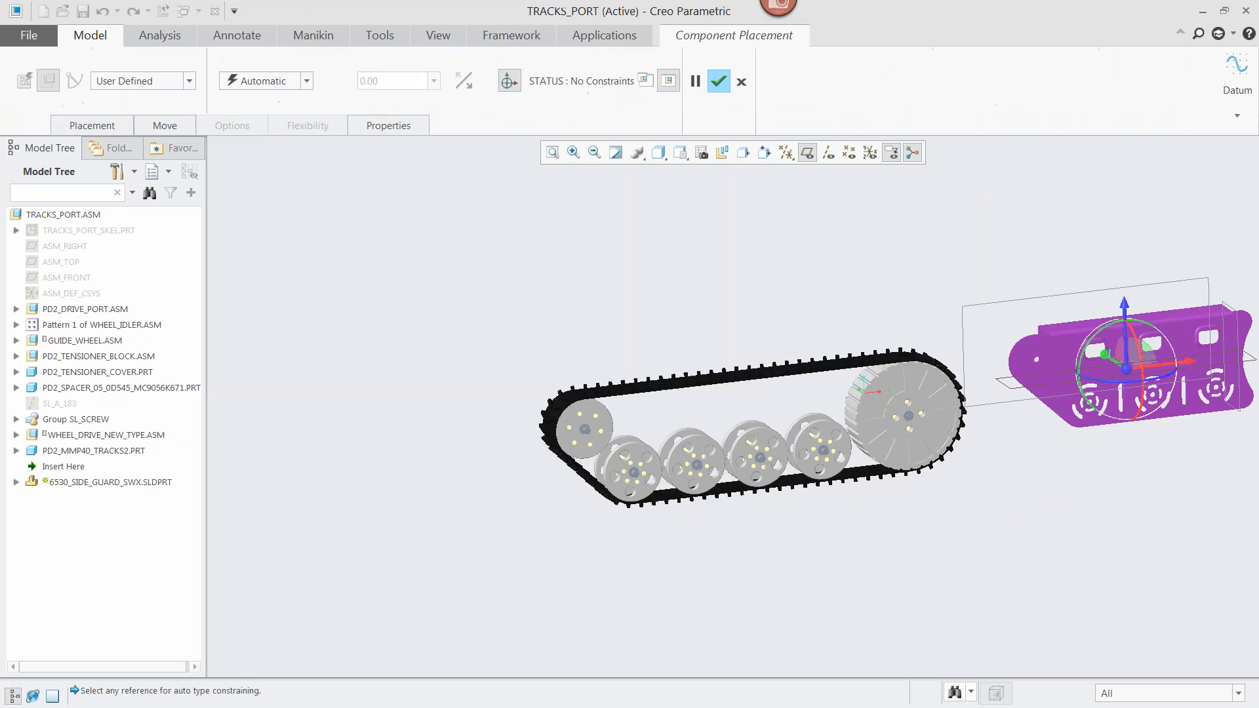
right_click(448, 314)
left_click(477, 485)
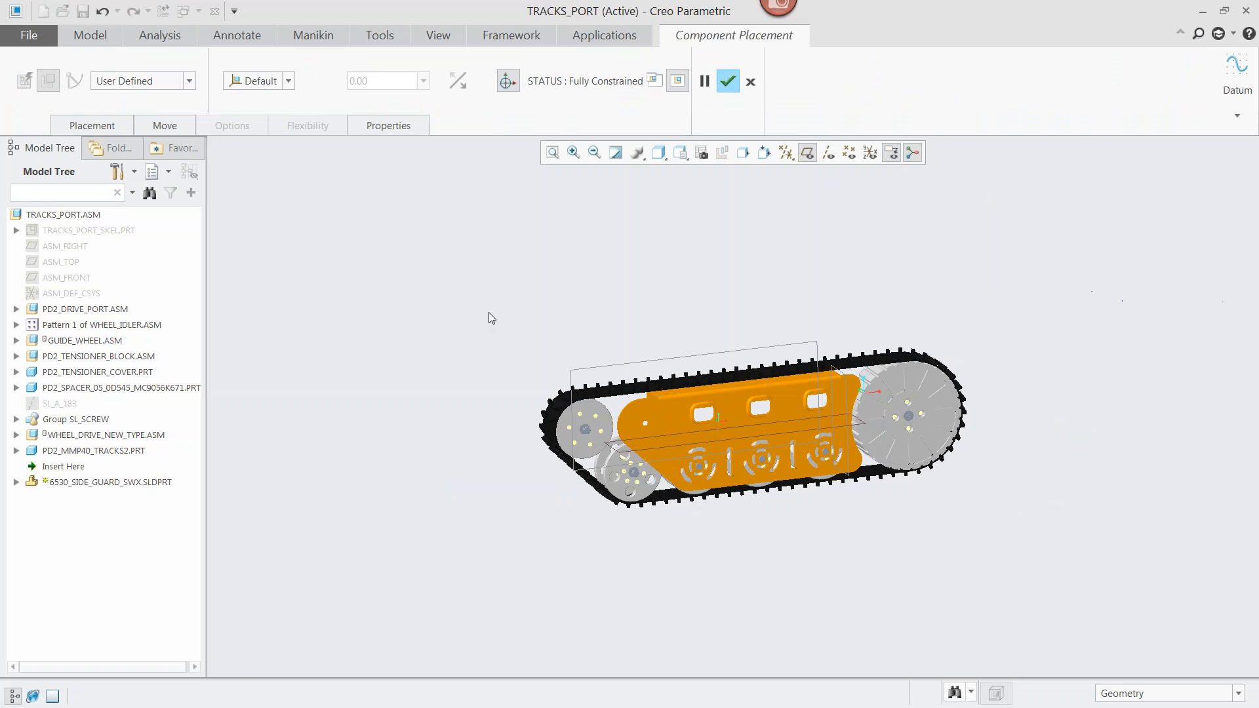
left_click(721, 85)
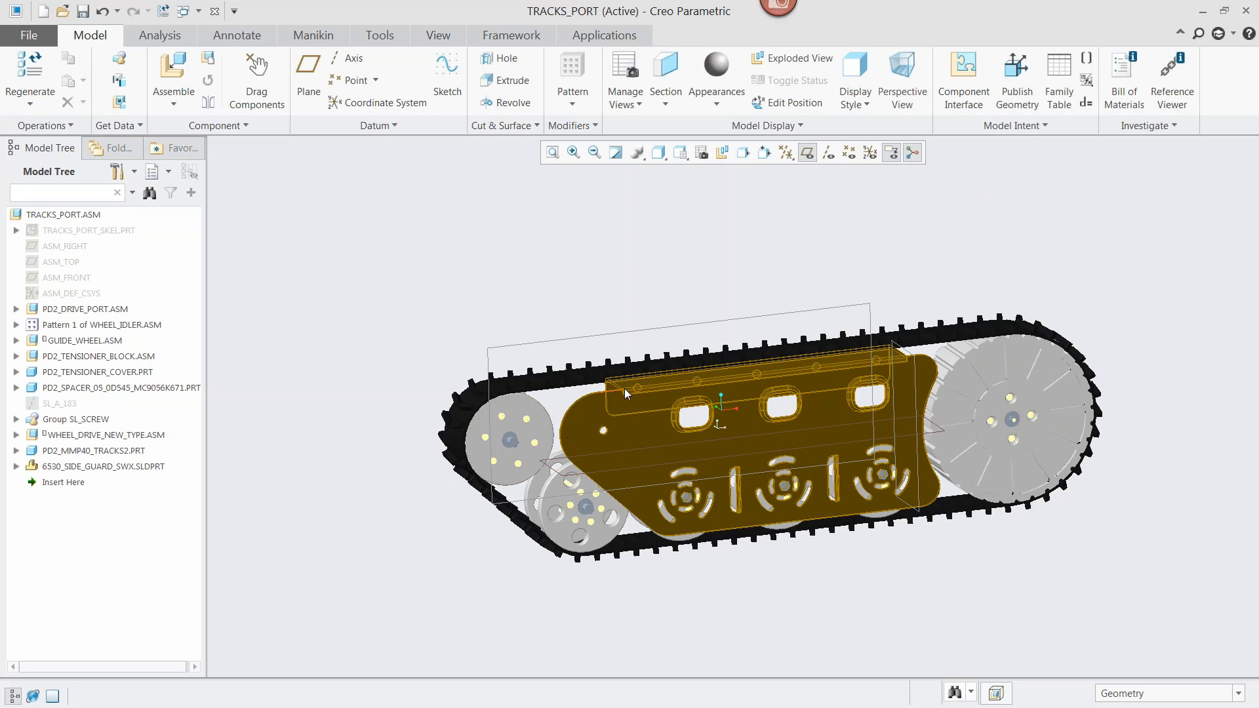
- Activate the SolidWorks side guard within the assembly and convert it to a new Creo model
left_click(58, 132)
left_click(427, 295)
left_click(122, 469)
right_click(123, 470)
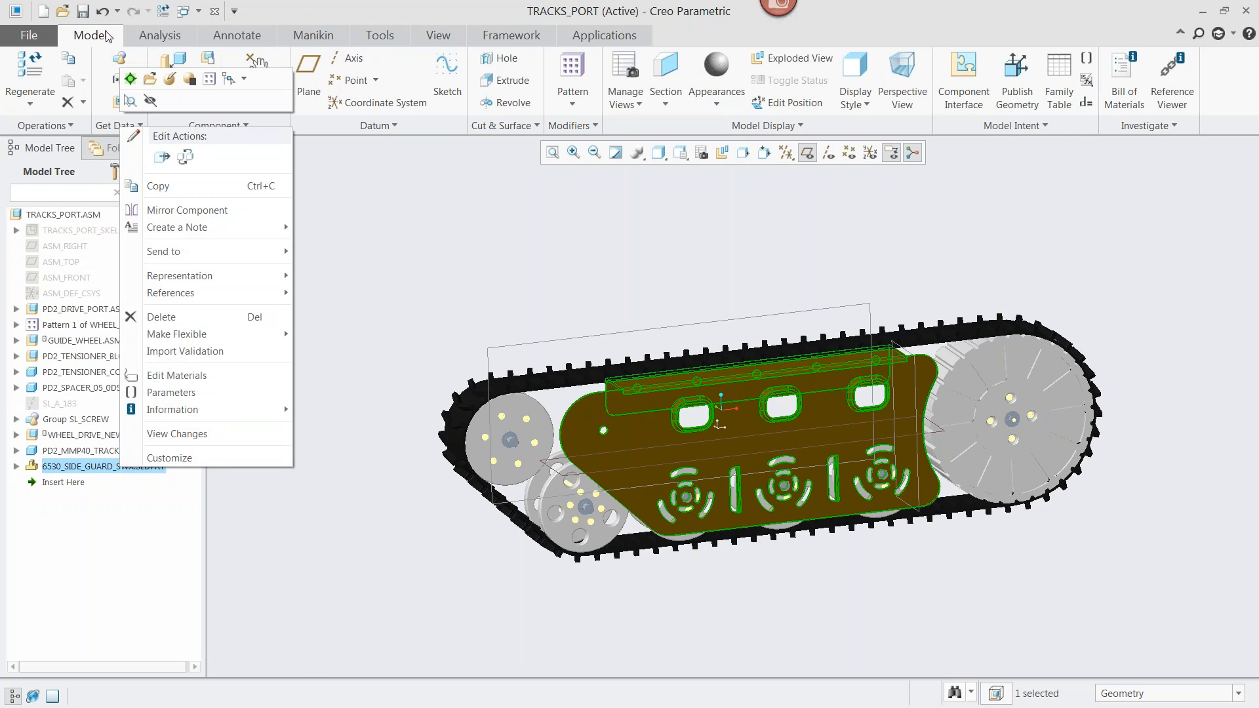
left_click(130, 79)
left_click(78, 124)
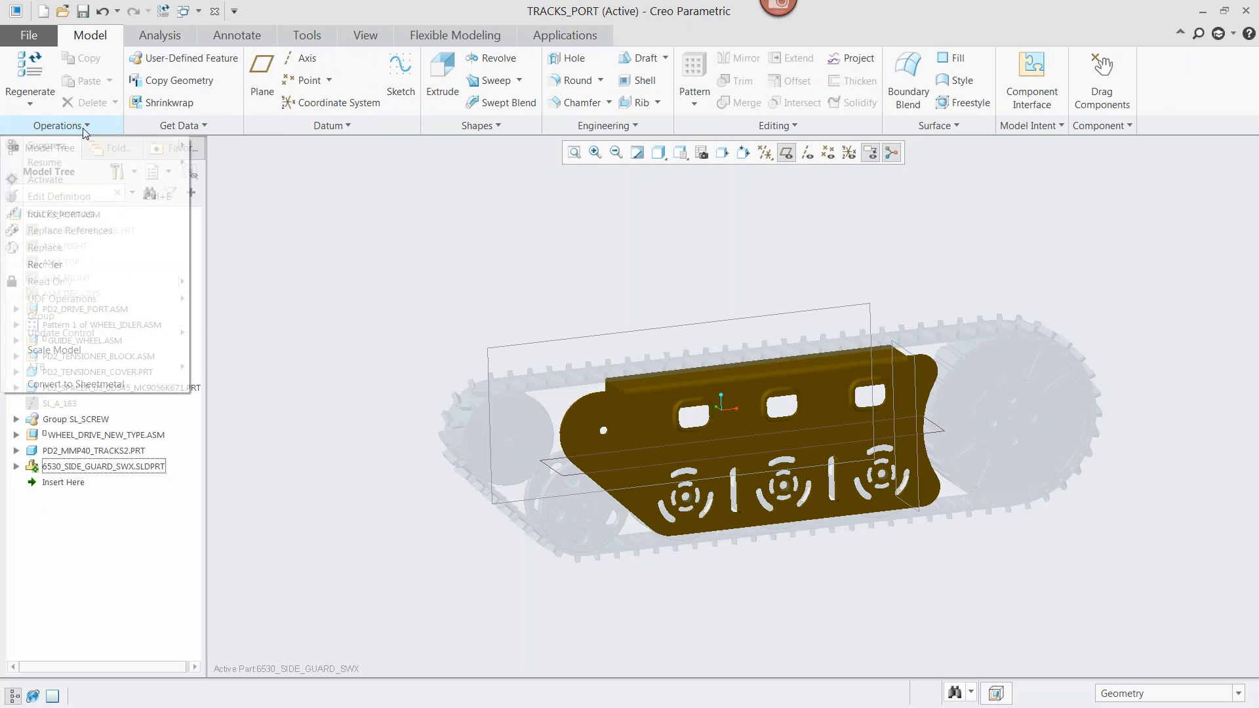
left_click(72, 383)
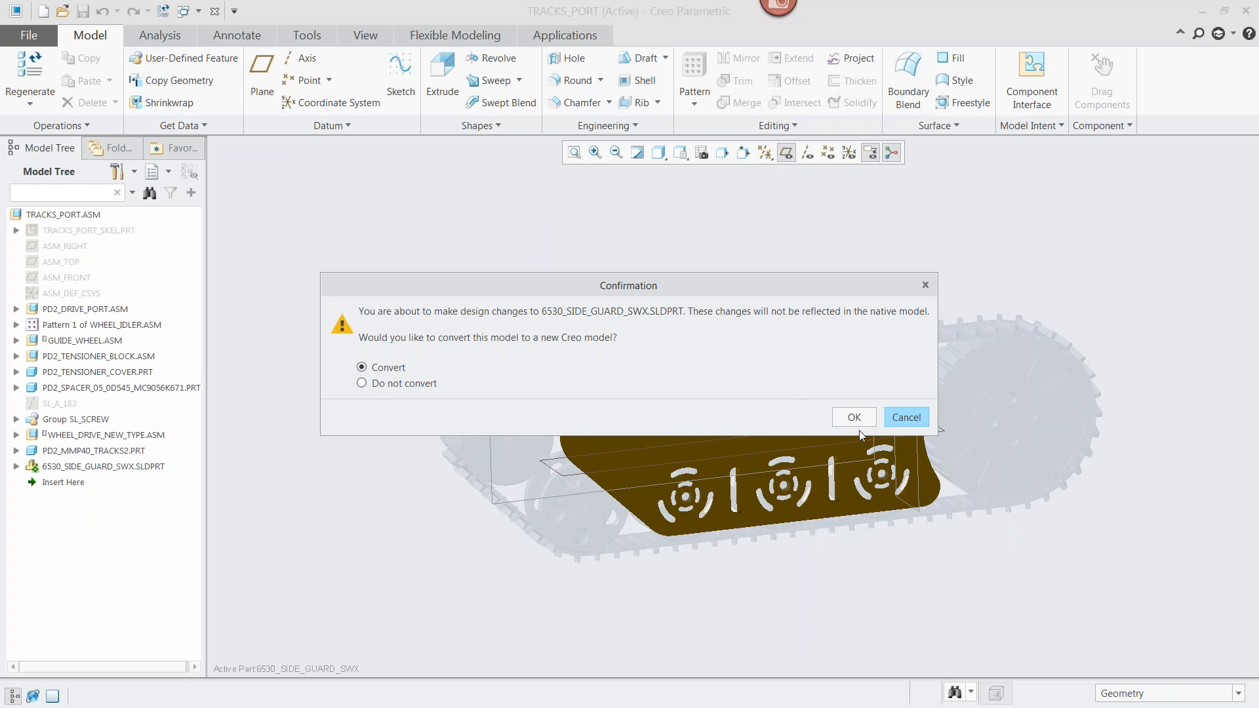
left_click(872, 418)
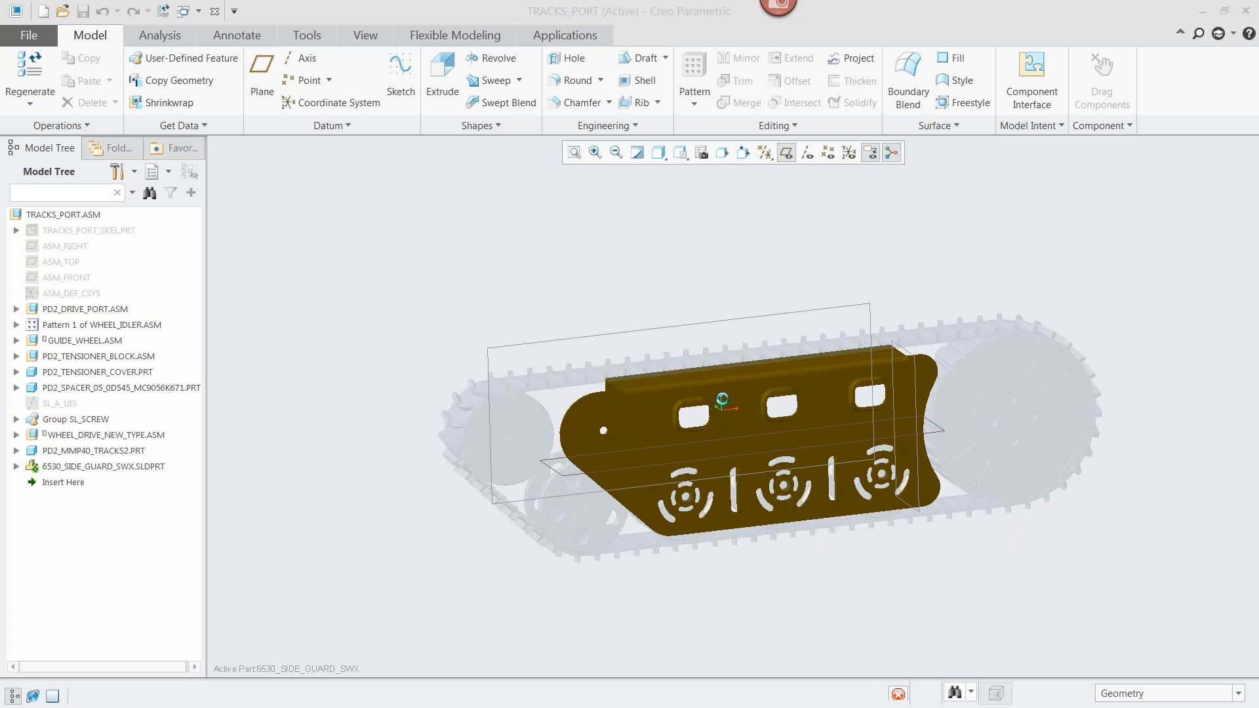
left_click(727, 427)
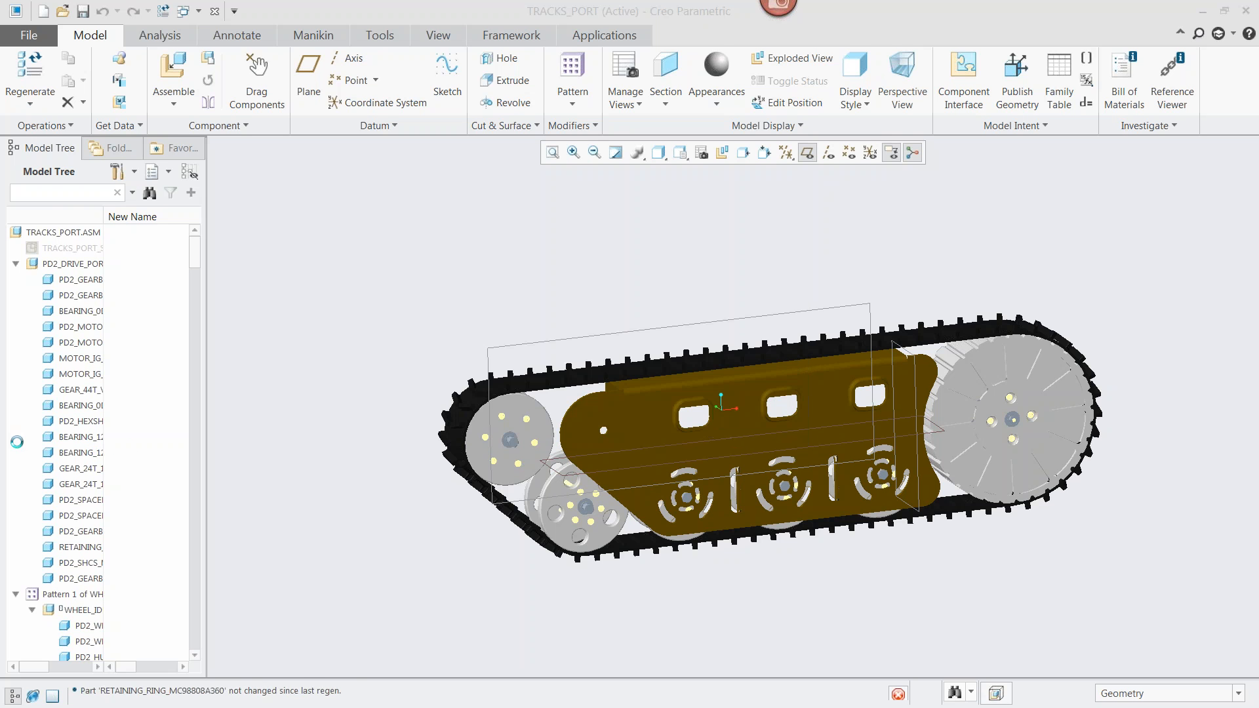
- Reactivate the converted side guard and turn it into sheet metal, using its large outer face as the driving surface with 0.20 thickness
left_click_drag(194, 244, 194, 654)
left_click(83, 637)
left_click(59, 125)
left_click(53, 300)
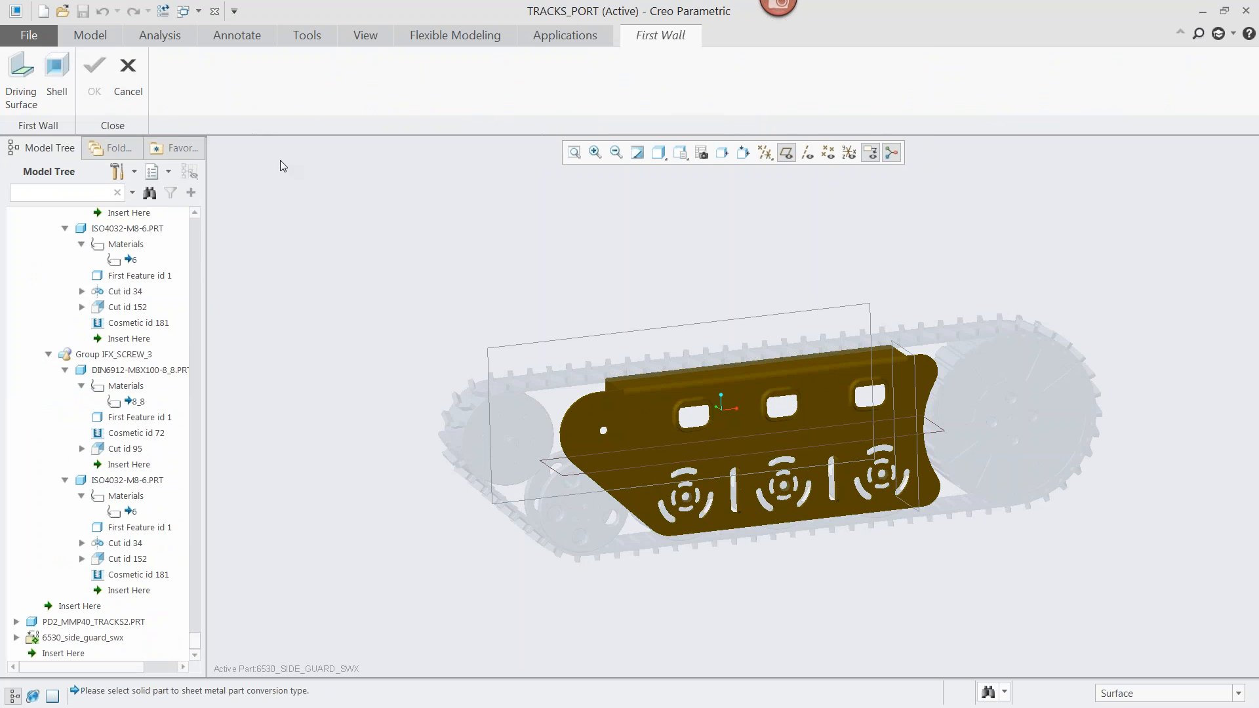
left_click(21, 78)
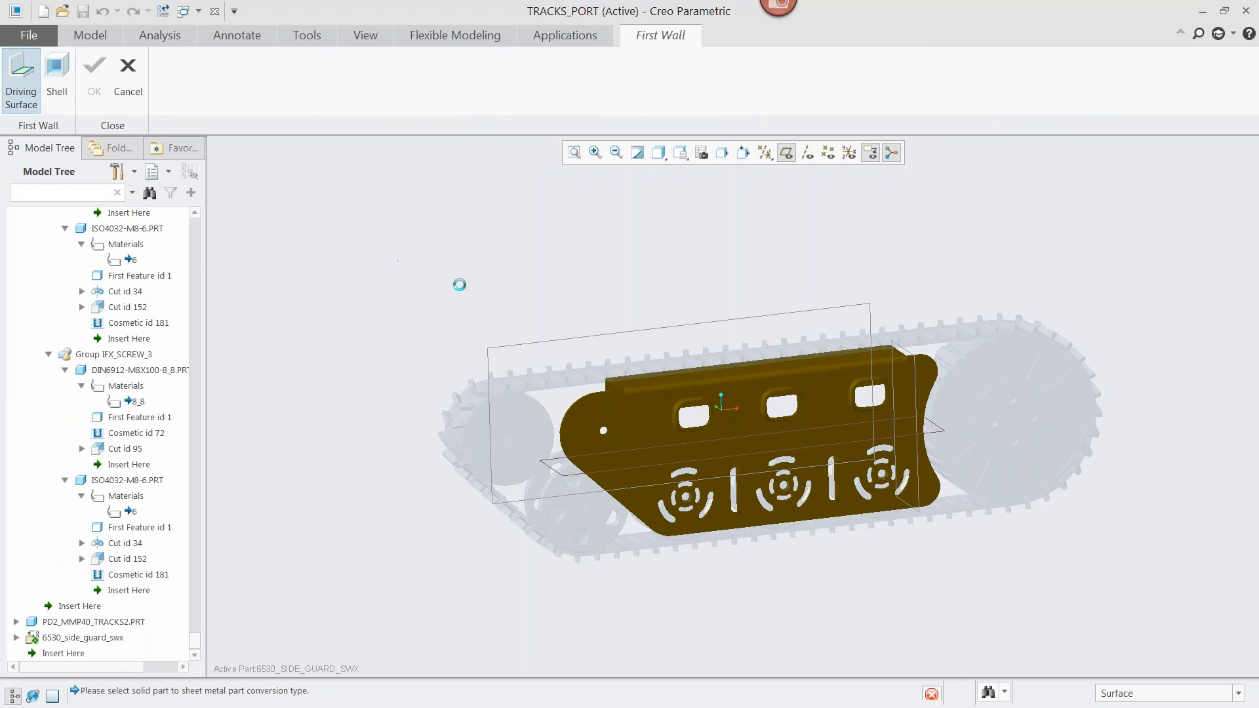
left_click(638, 431)
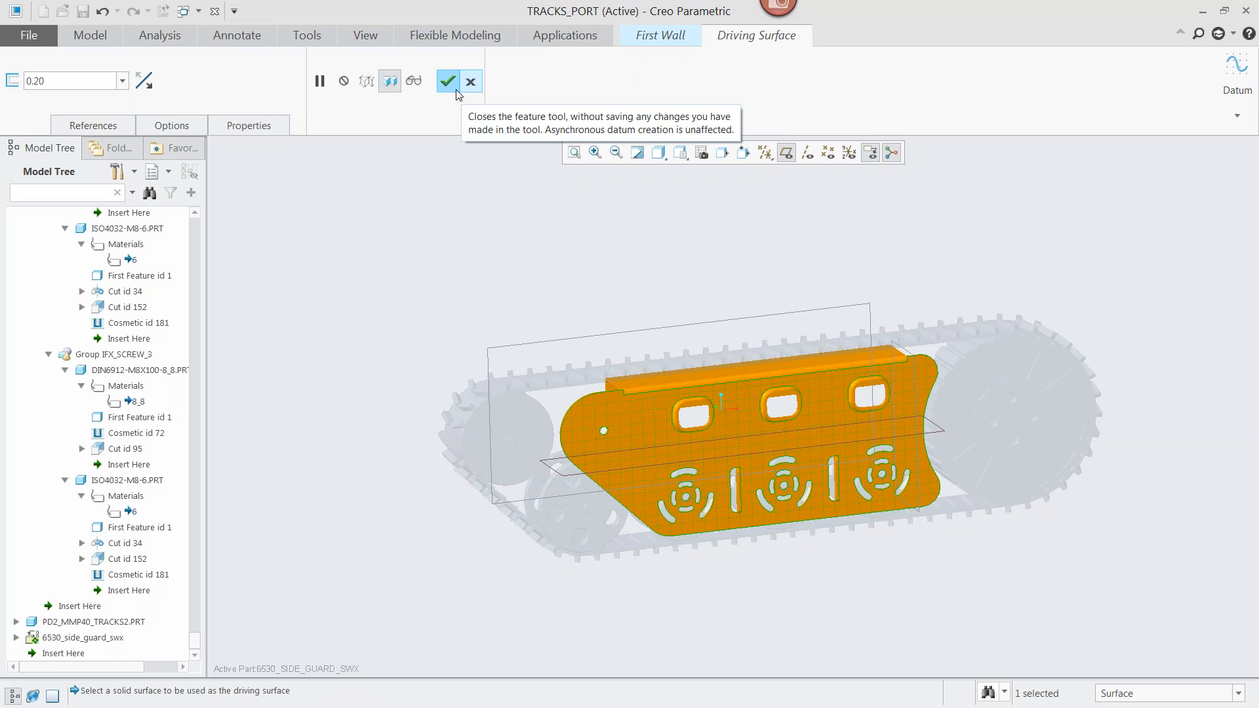
left_click(446, 83)
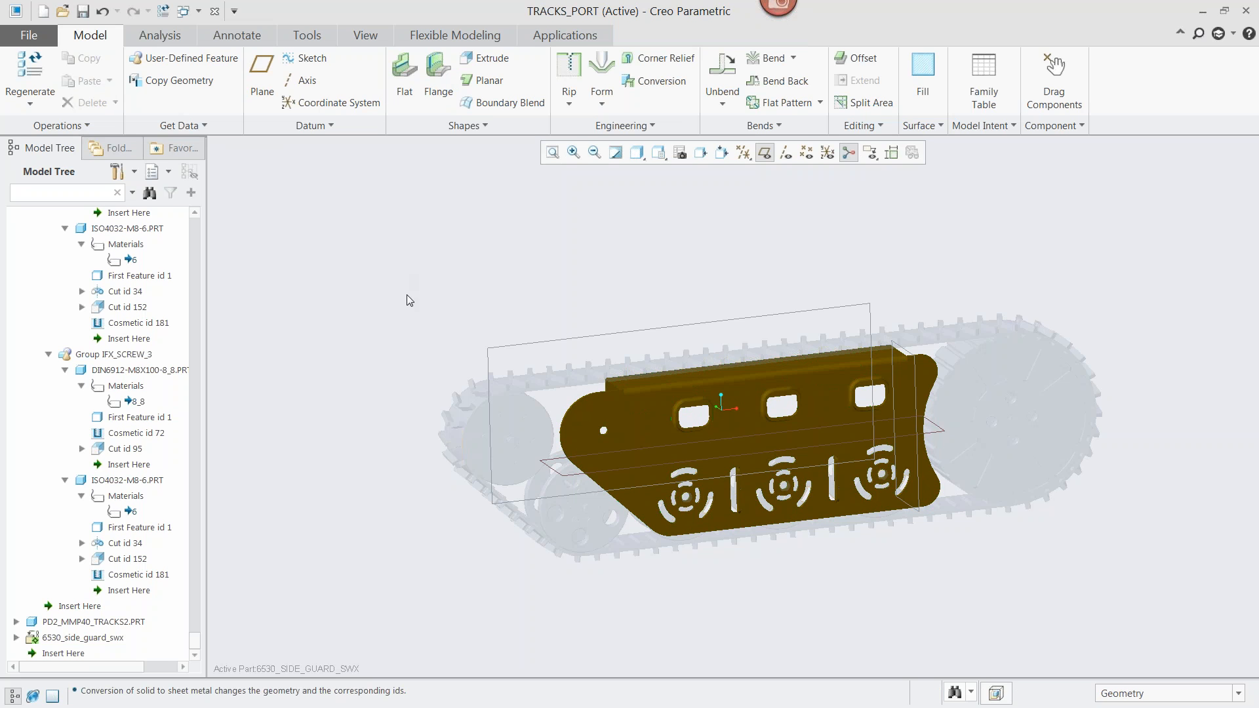
left_click(453, 35)
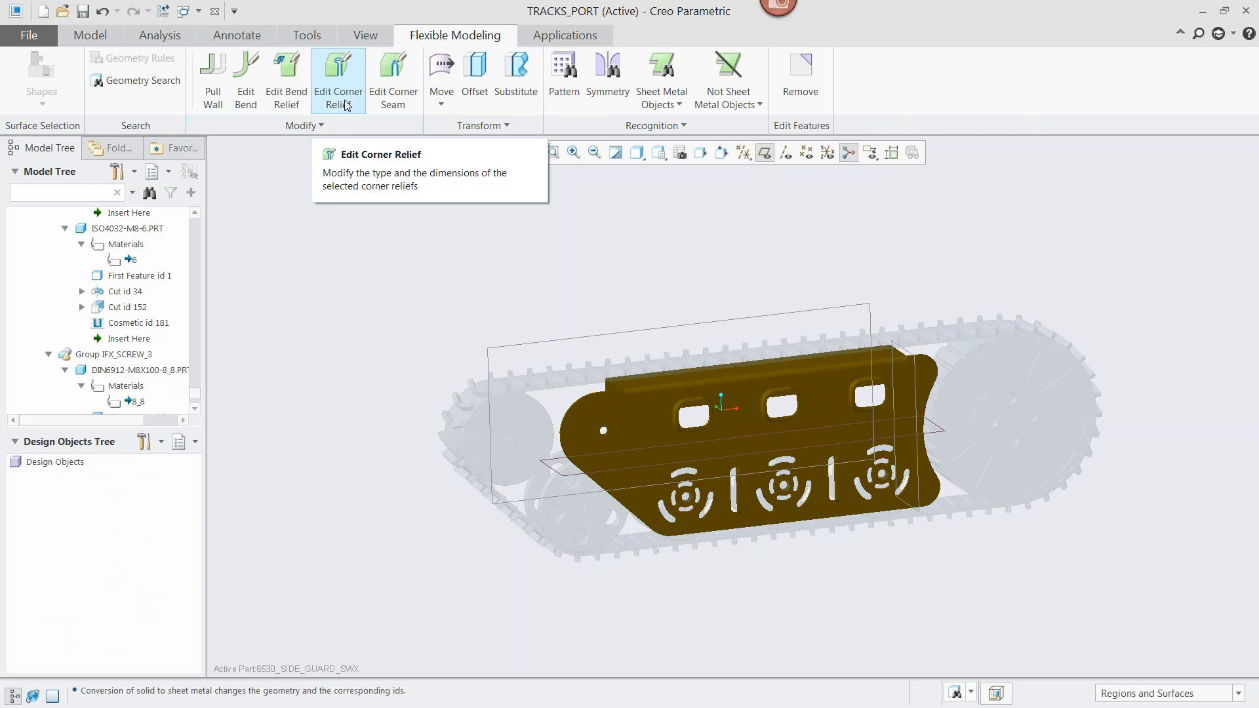
left_click(91, 36)
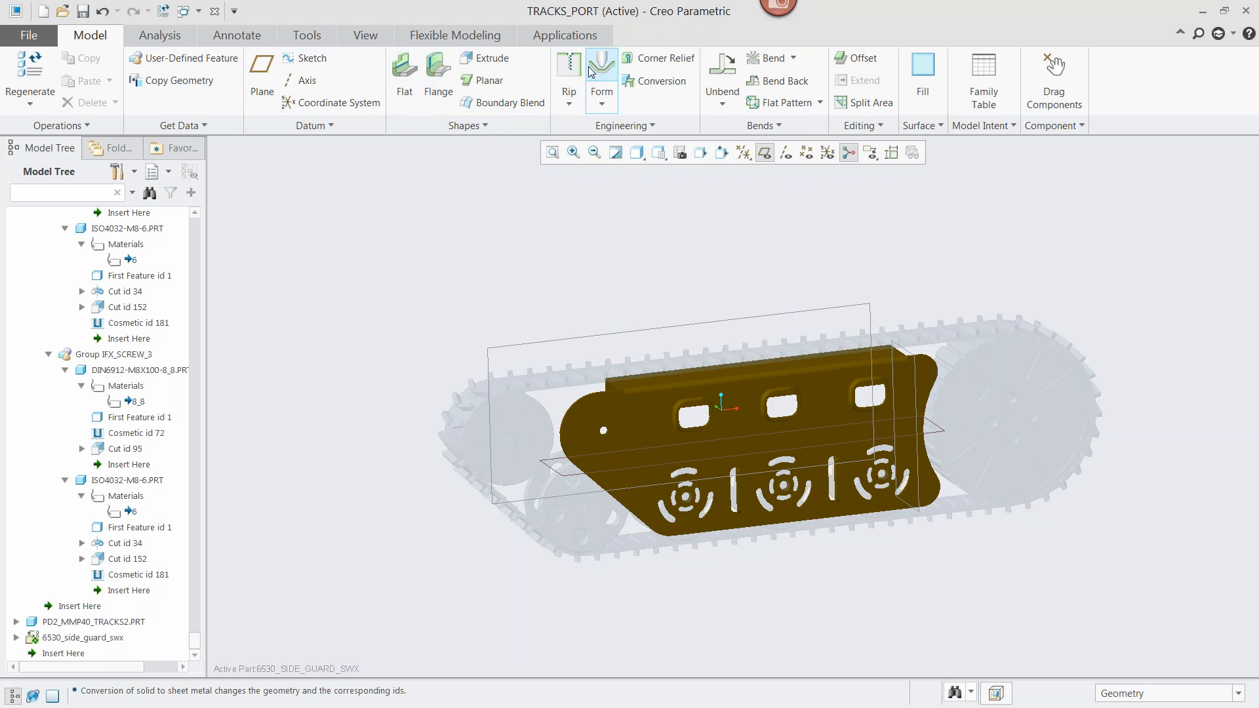
- Move the side guard's rounded end surface and adjoining slanted edge outward with flexible modeling, extending the guard over the two end wheels
left_click(482, 40)
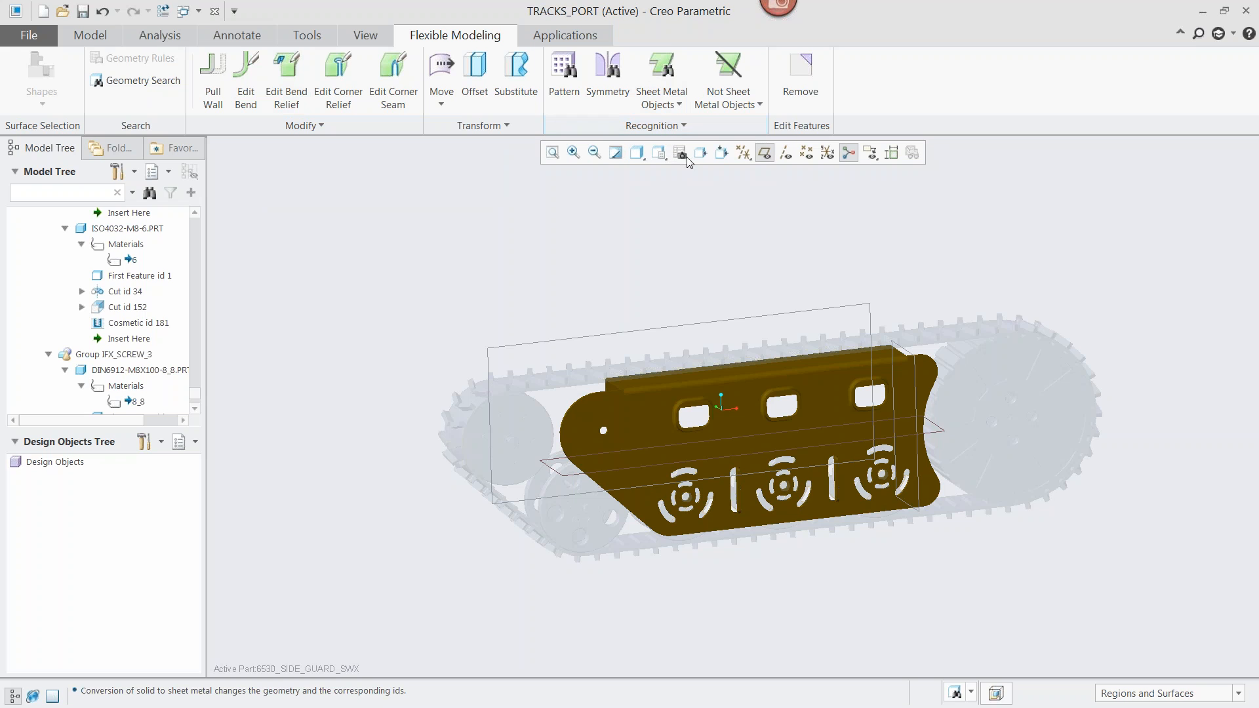
scroll(528, 239, "up", 5)
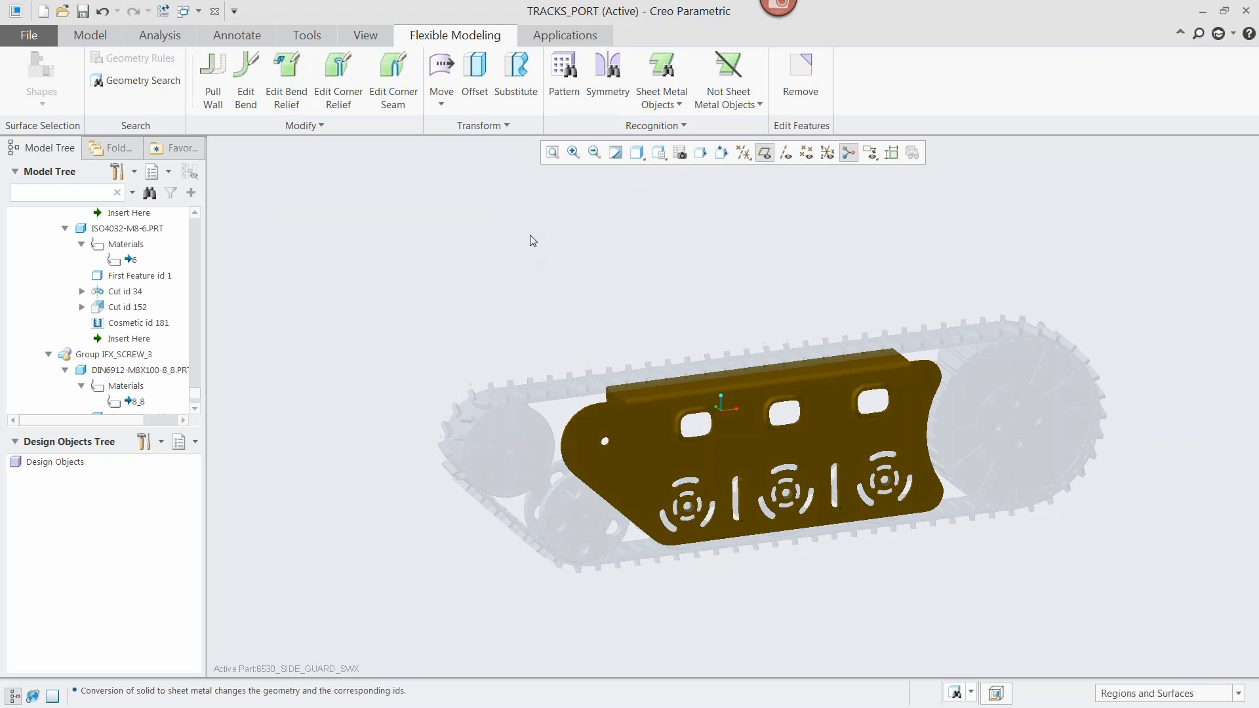
scroll(498, 314, "up", 6)
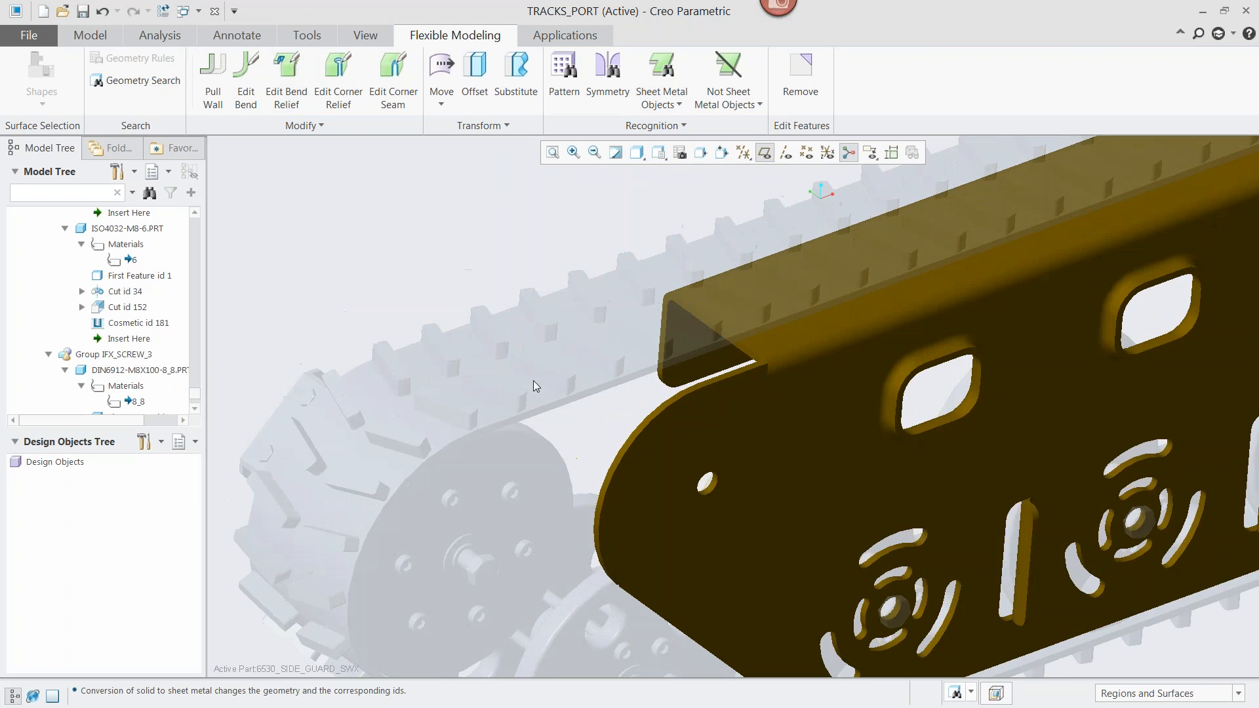
scroll(659, 430, "up", 2)
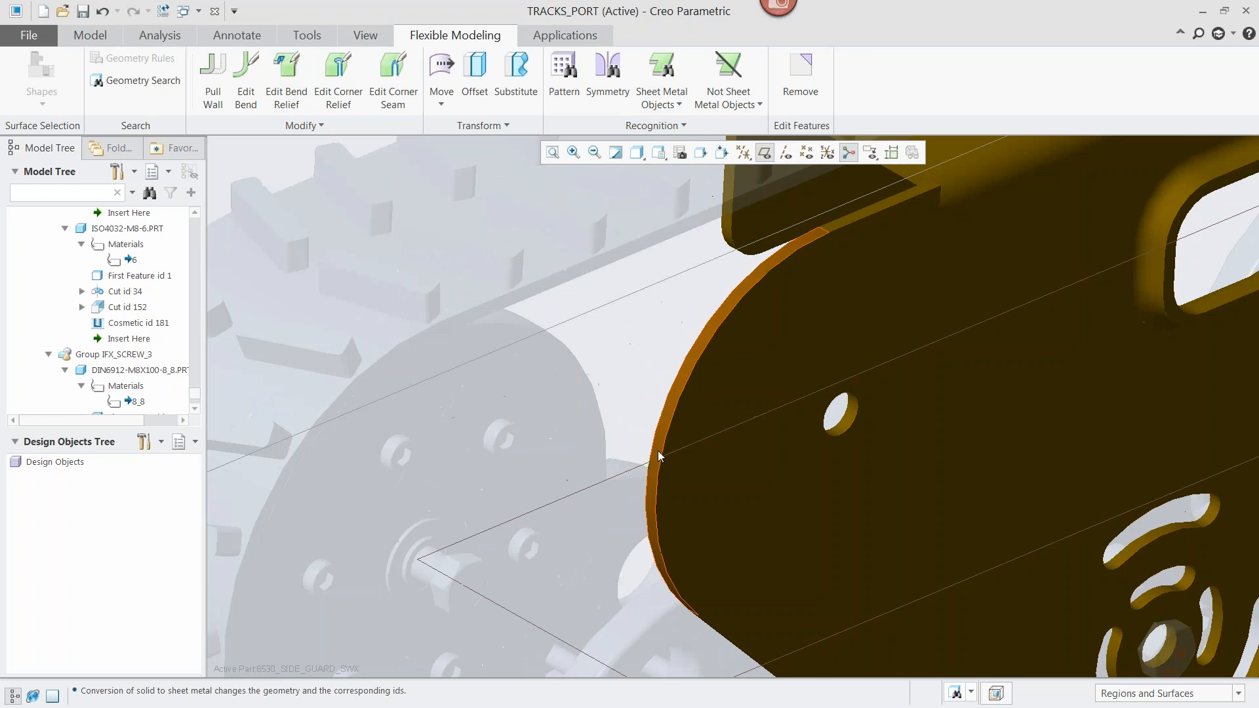
left_click(658, 450)
middle_click_drag(695, 595, 825, 478)
left_click(825, 478, "ctrl")
left_click(442, 66)
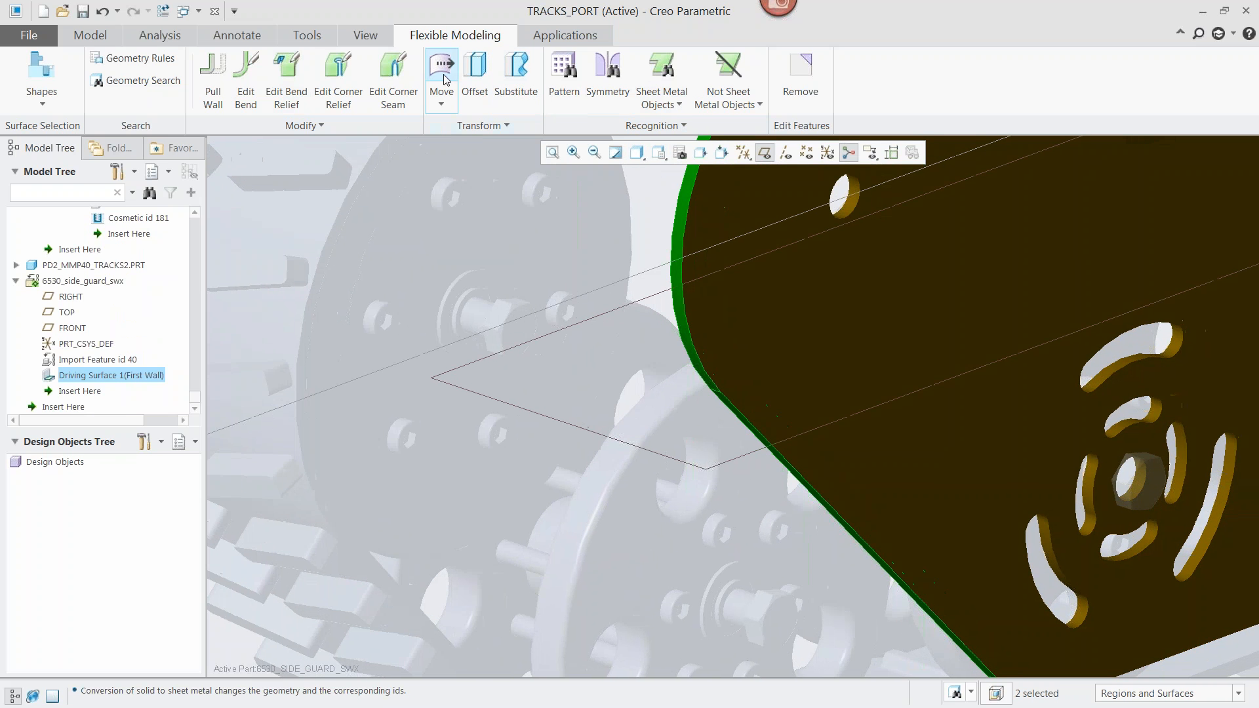
scroll(978, 590, "up", 2)
middle_click_drag(978, 591, 797, 529)
left_click(811, 505)
left_click_drag(852, 516, 580, 547)
middle_click_drag(580, 547, 611, 528)
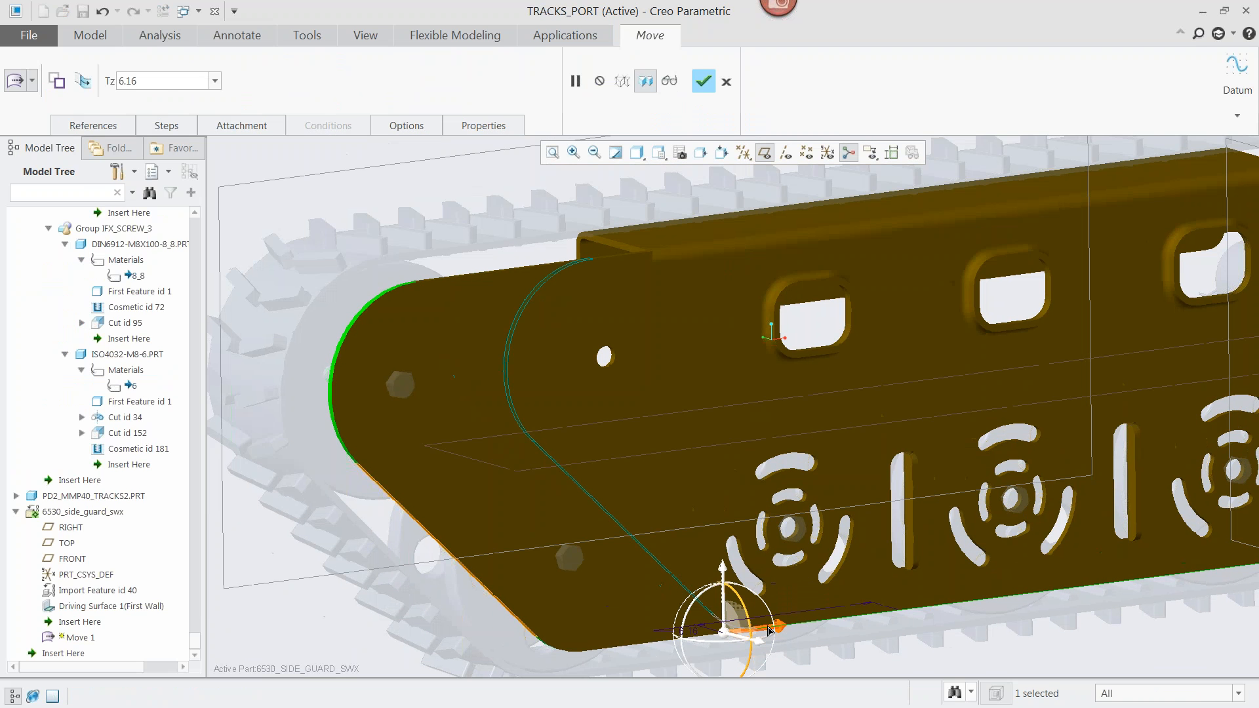
left_click_drag(778, 627, 736, 636)
middle_click_drag(784, 589, 800, 594)
left_click(703, 81)
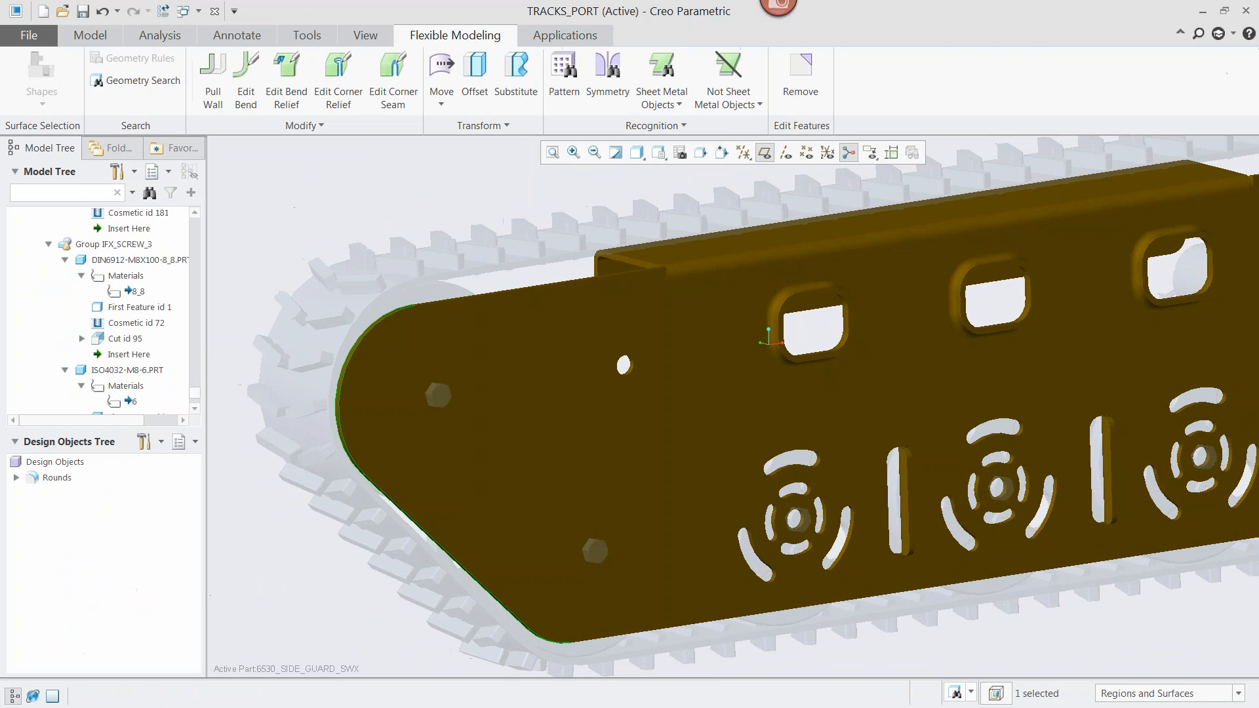
left_click(361, 188)
key("ctrl+d")
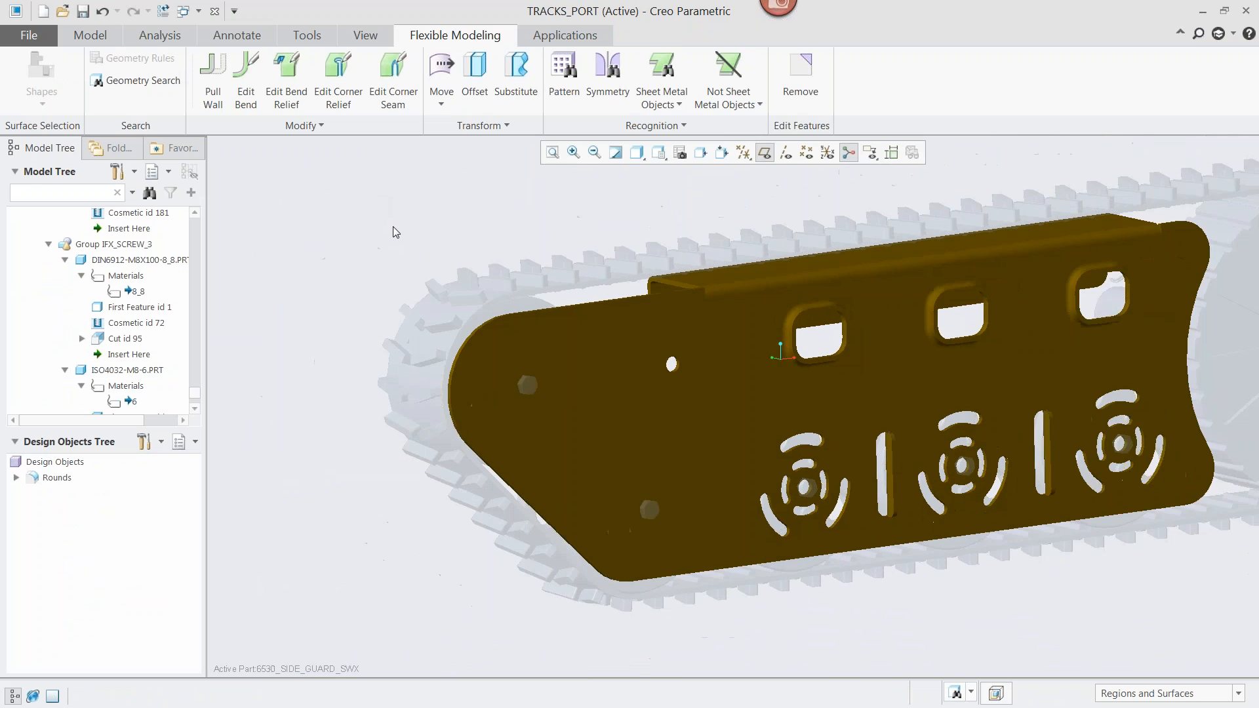
- Review the sheet metal recognition options and the search criteria of the Geometry Search Tool
left_click(661, 97)
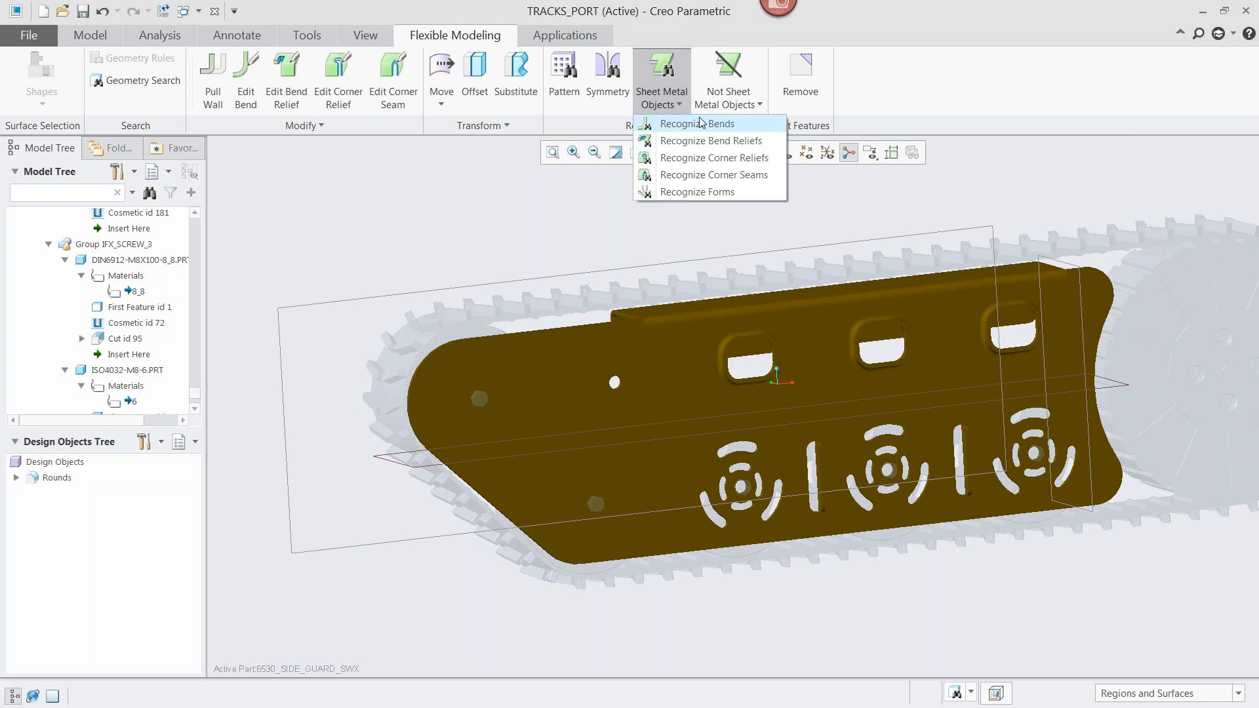
left_click(137, 80)
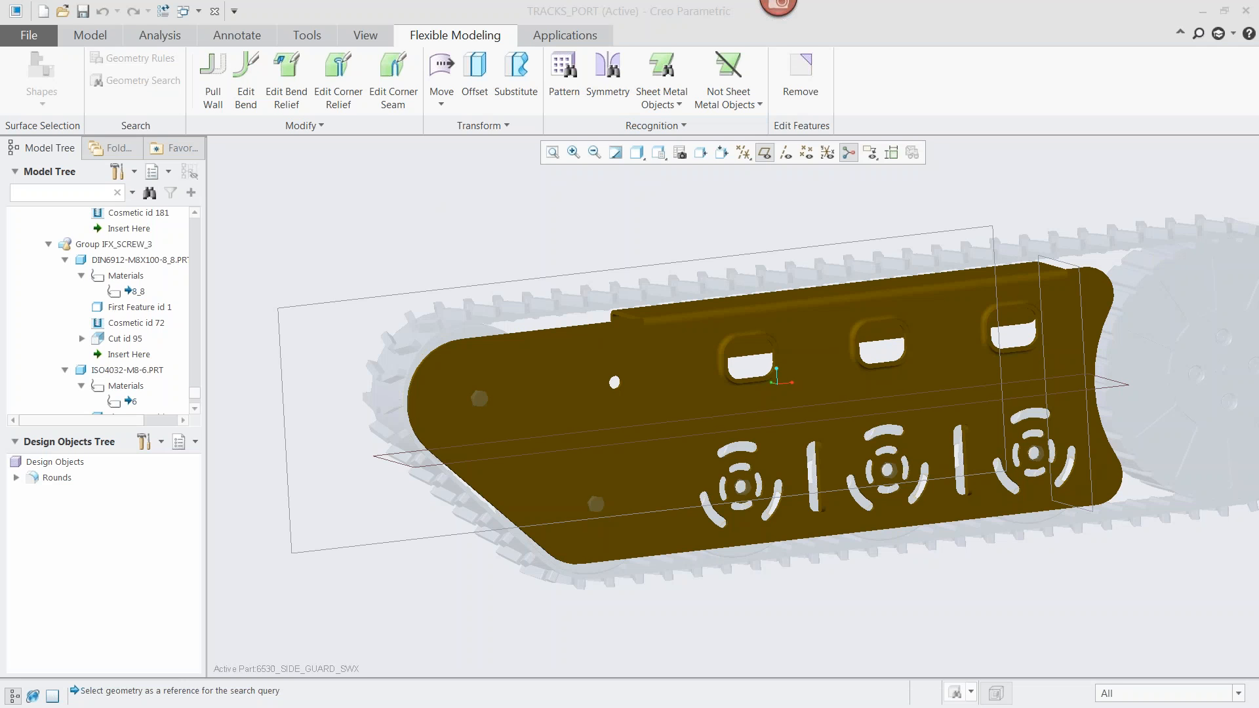
left_click_drag(932, 2, 885, 127)
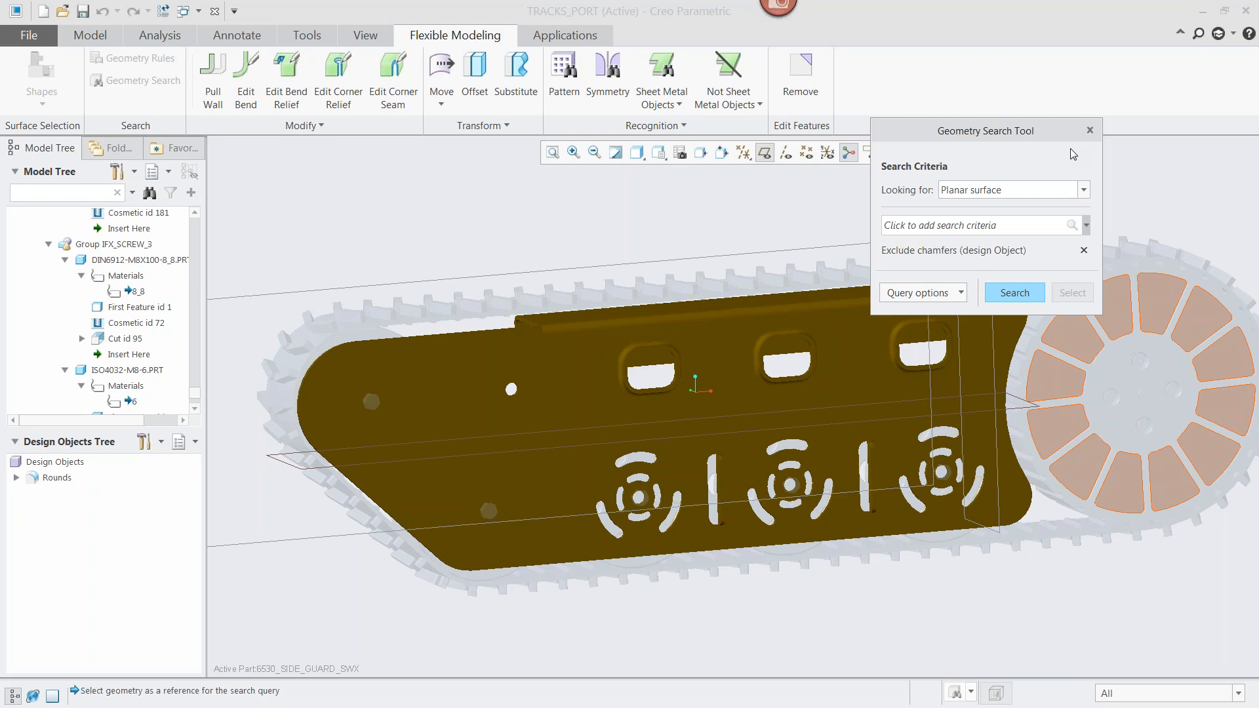
left_click(1095, 134)
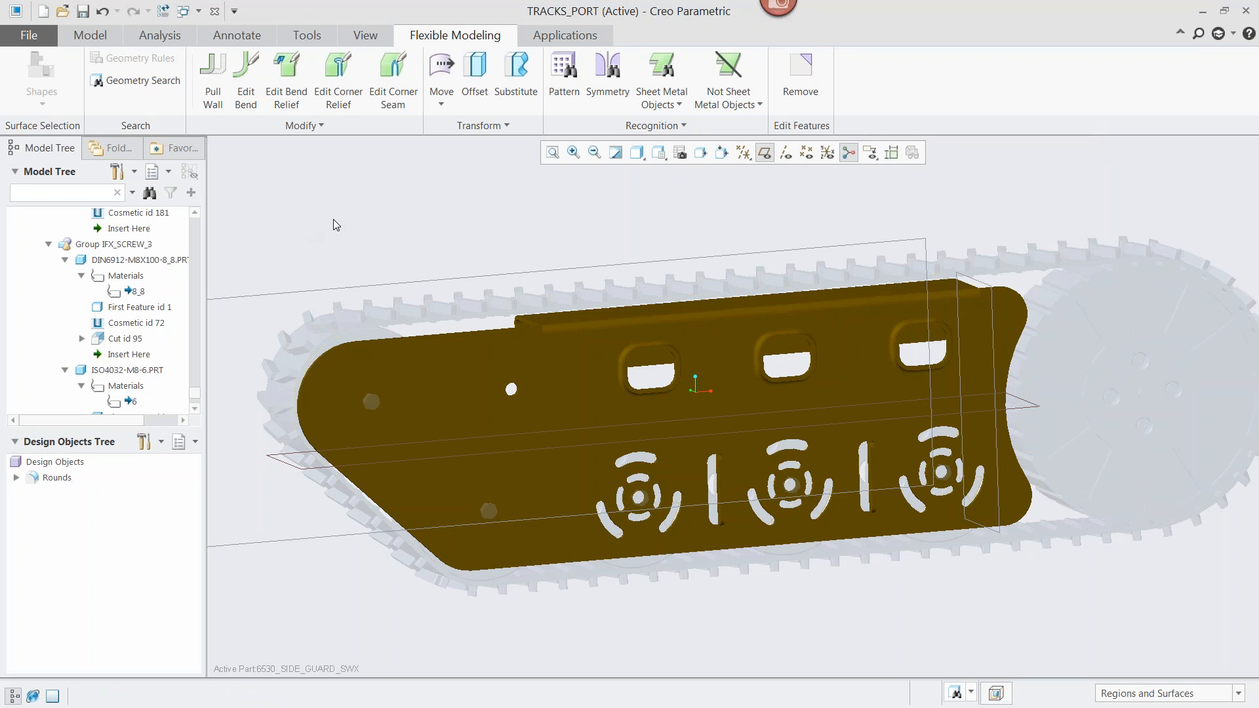
- Open the GRIPPER_LINK_MBD part and maximize its window
left_click(63, 15)
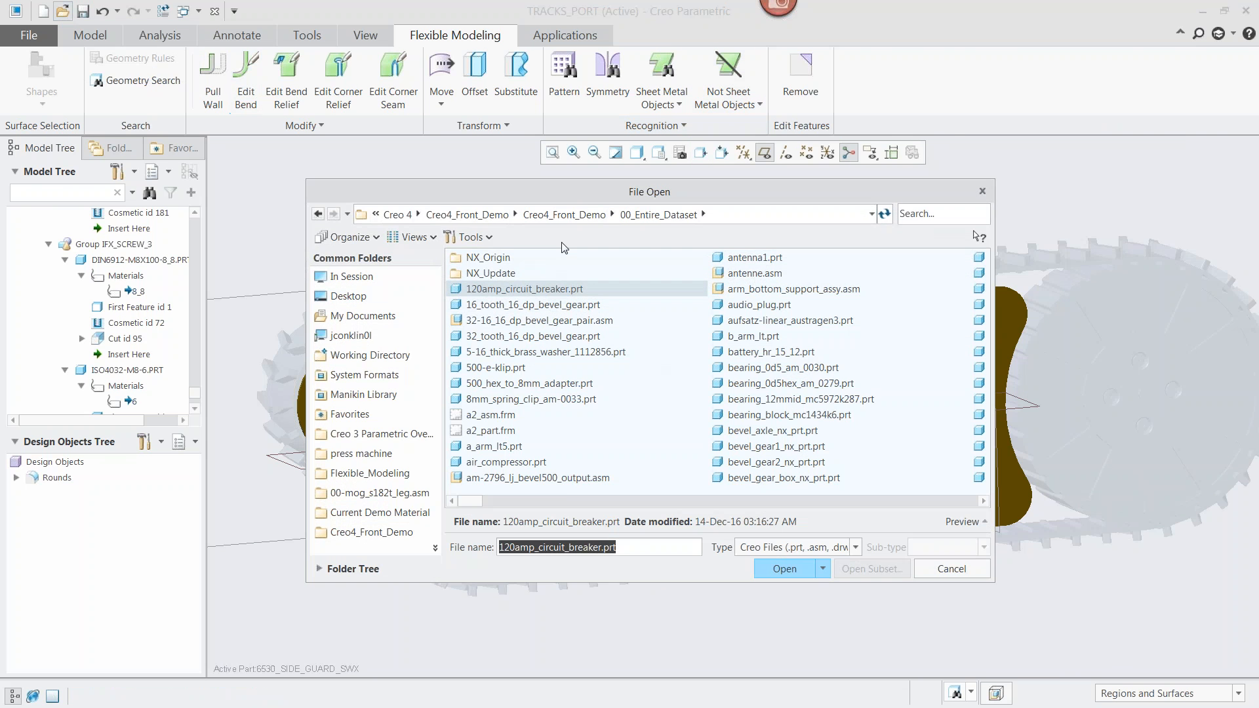
left_click(564, 214)
double_click(515, 368)
left_click(508, 274)
double_click(507, 274)
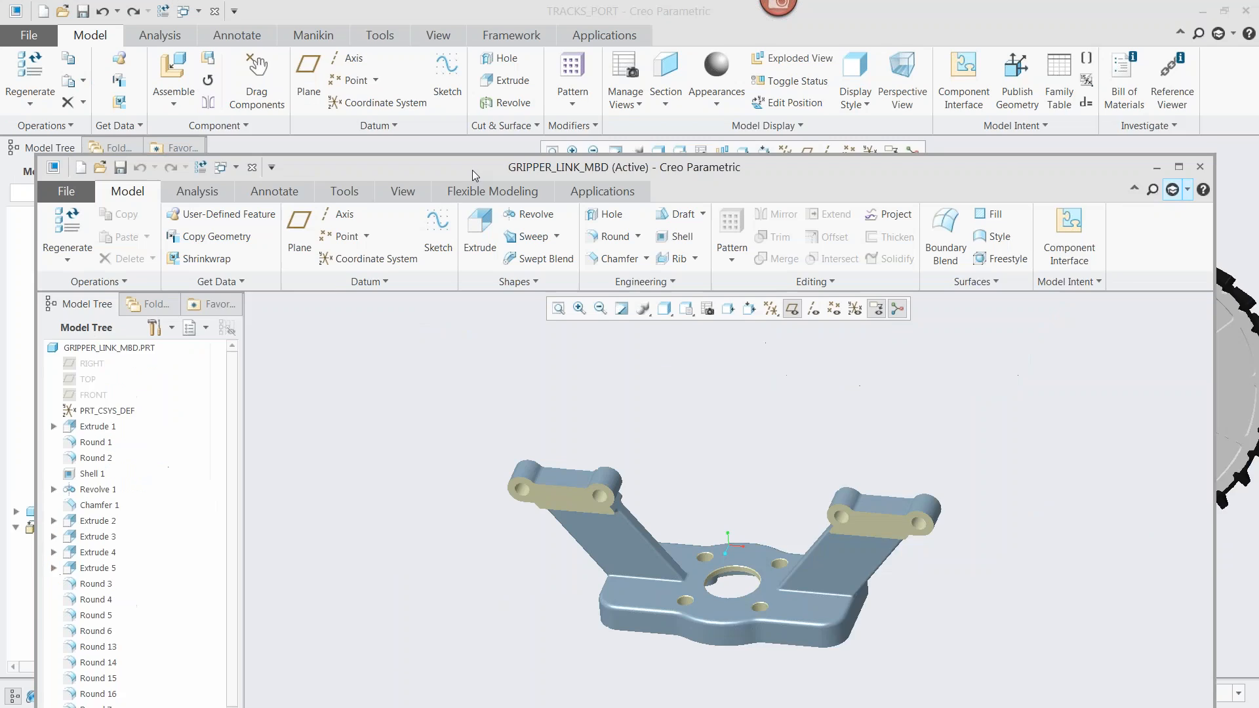
left_click_drag(472, 171, 518, 142)
double_click(518, 142)
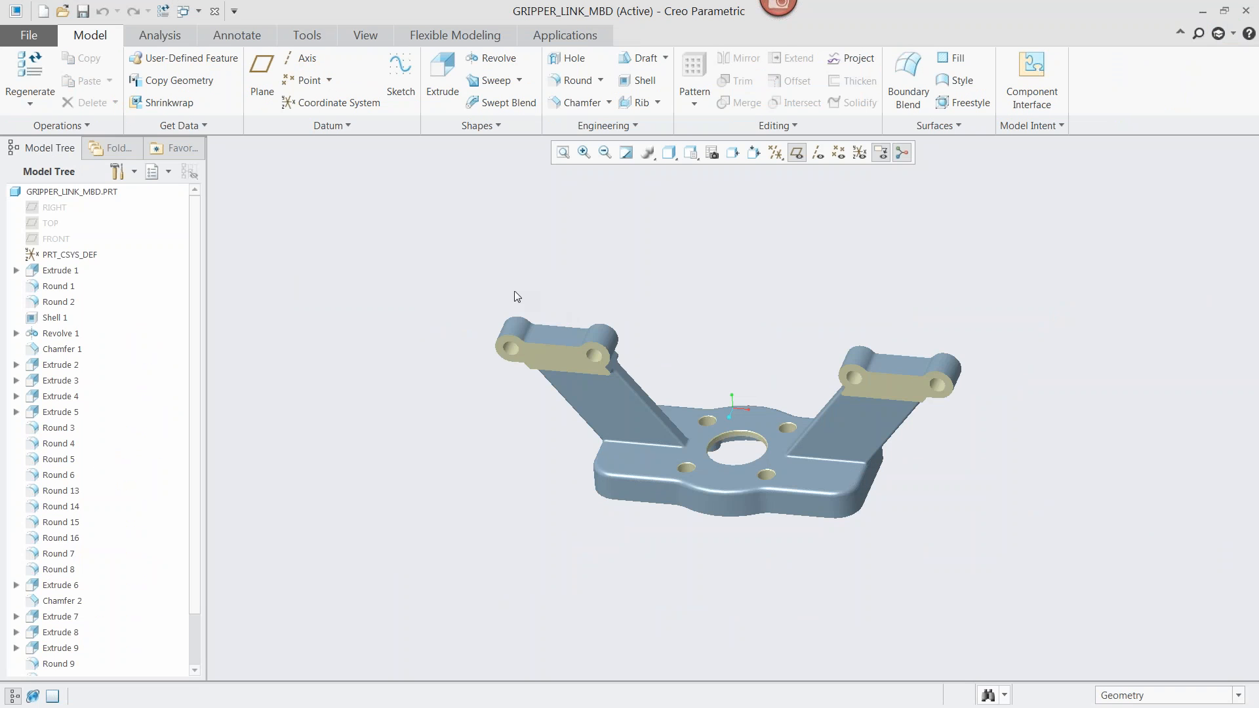
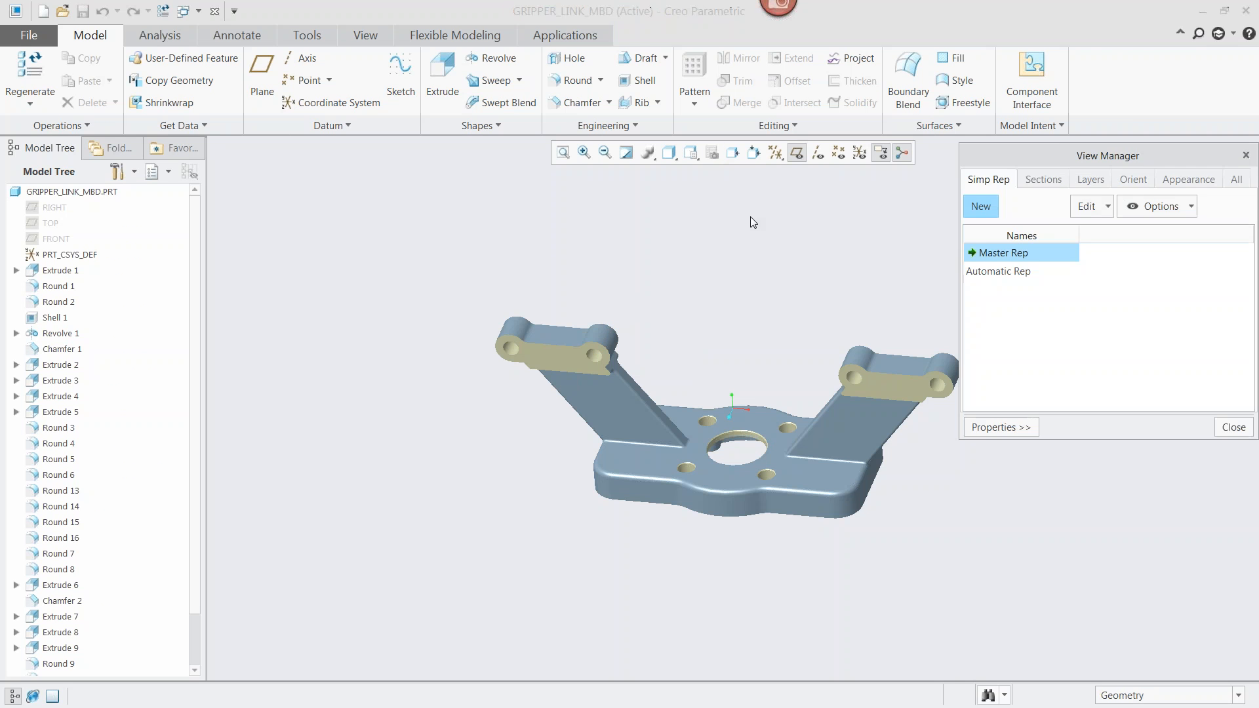
- Enable the display of combined views for the gripper link and switch to the Mbd_01 view
left_click(1238, 180)
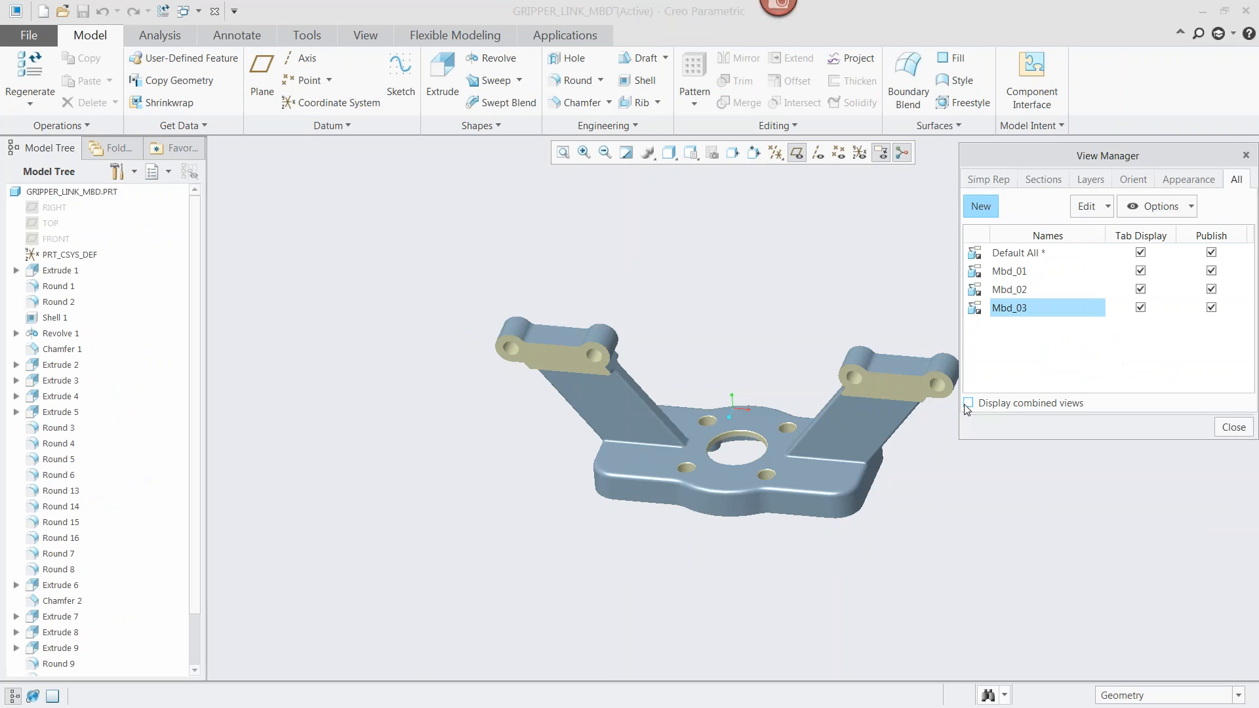
left_click(1219, 428)
left_click(311, 671)
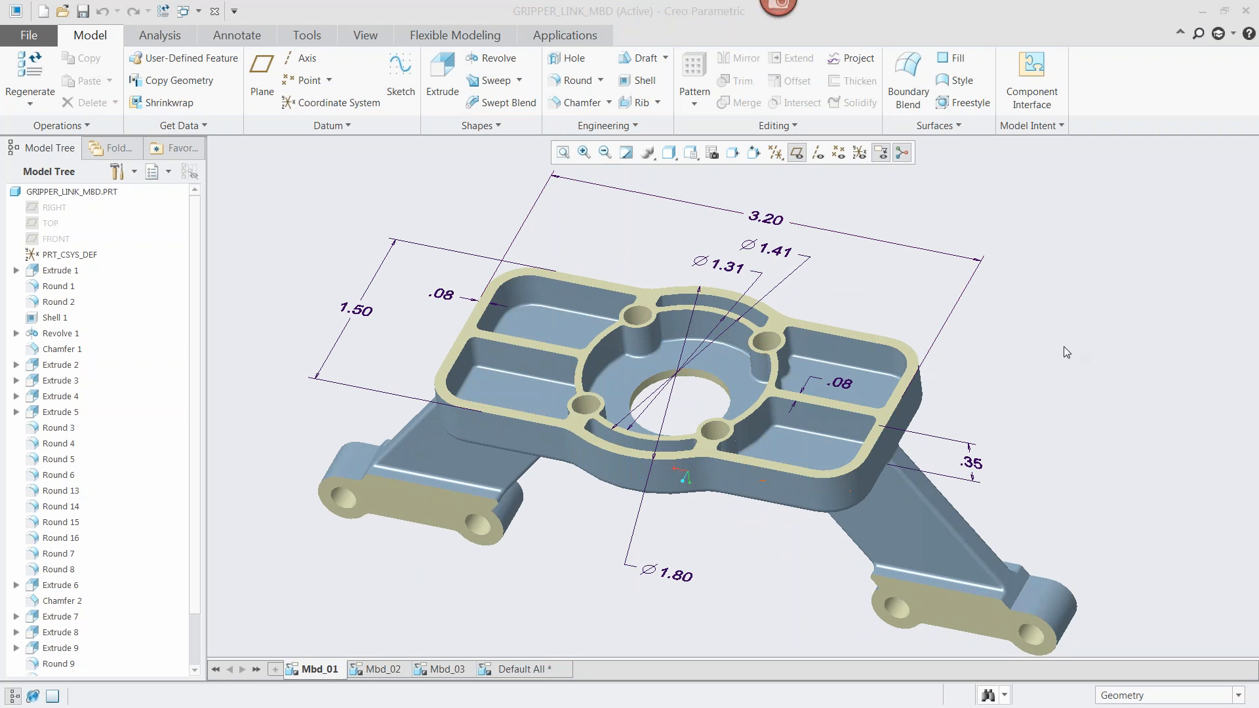
- Set BOTTOM as the active annotation plane and place a geometric tolerance frame with its leader on the plate's upper rim surface
left_click(248, 36)
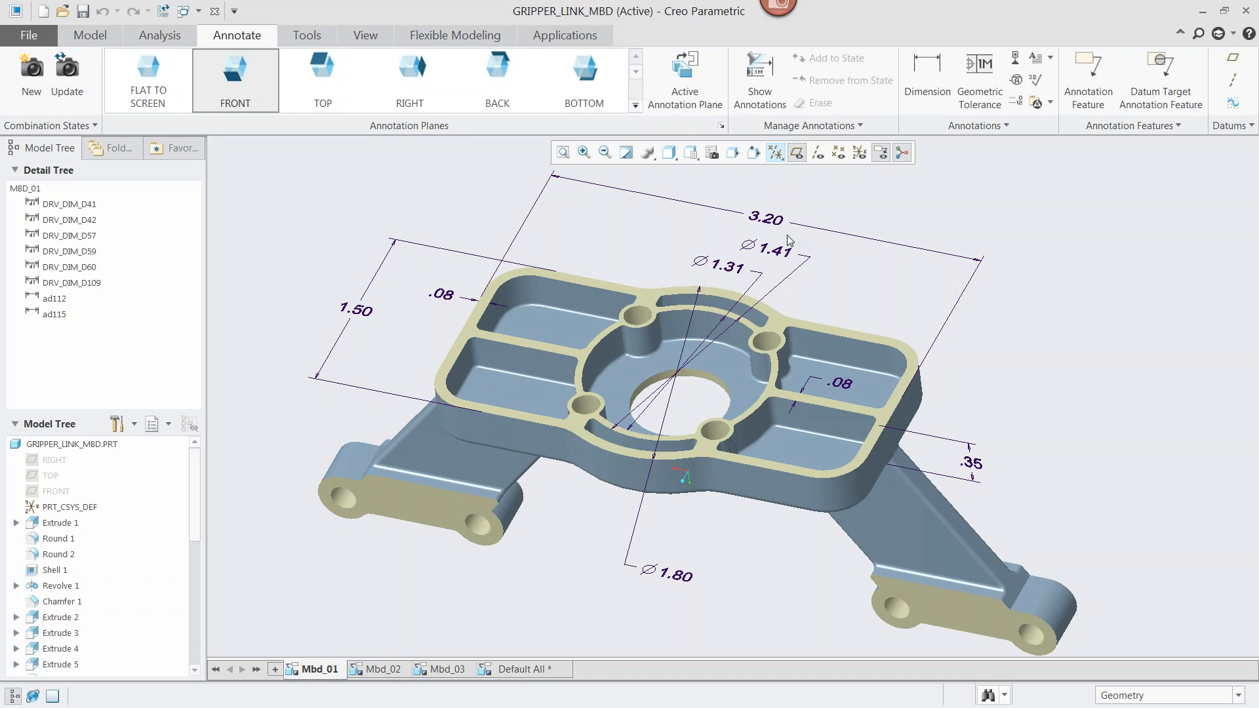
left_click(574, 92)
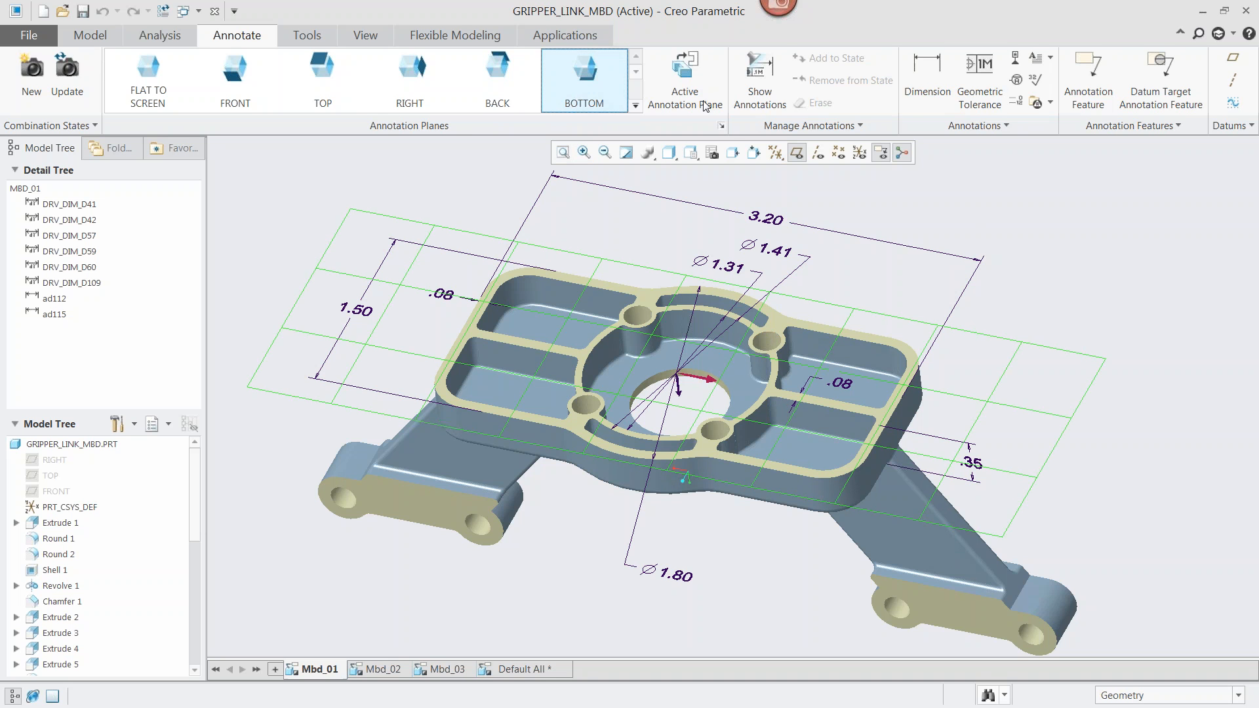
left_click(971, 78)
scroll(771, 326, "up", 3)
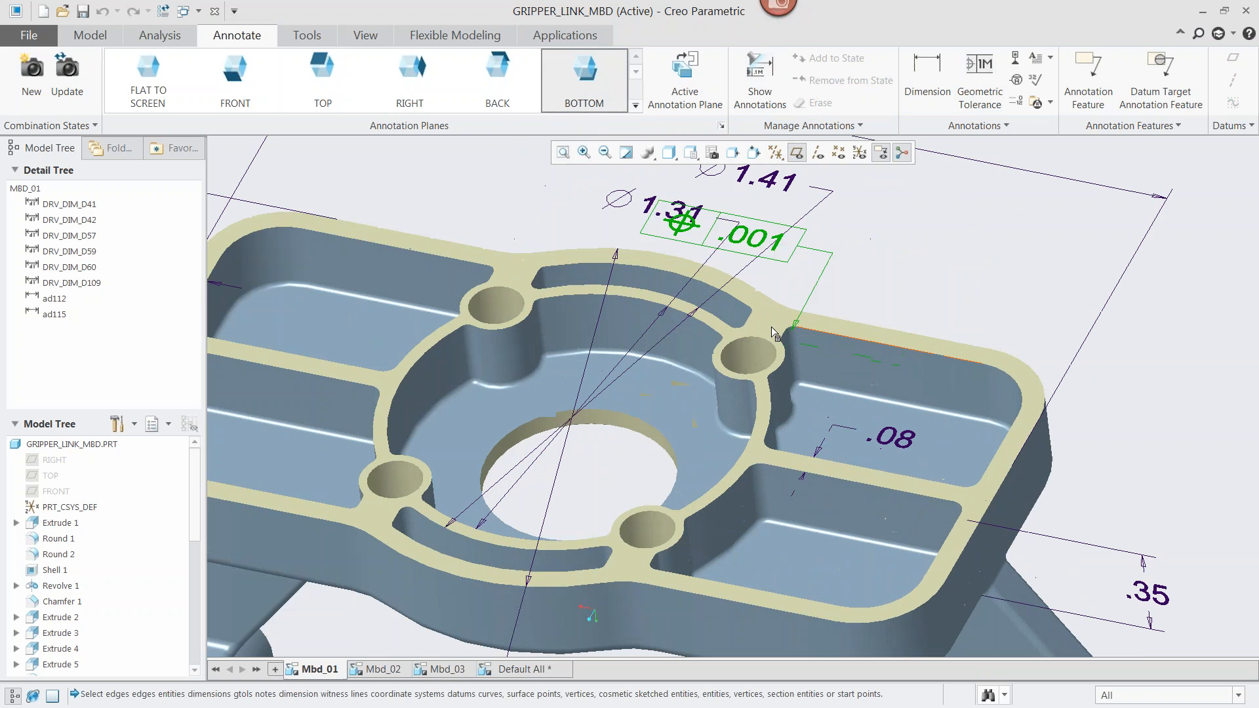
left_click(762, 318)
middle_click(863, 206)
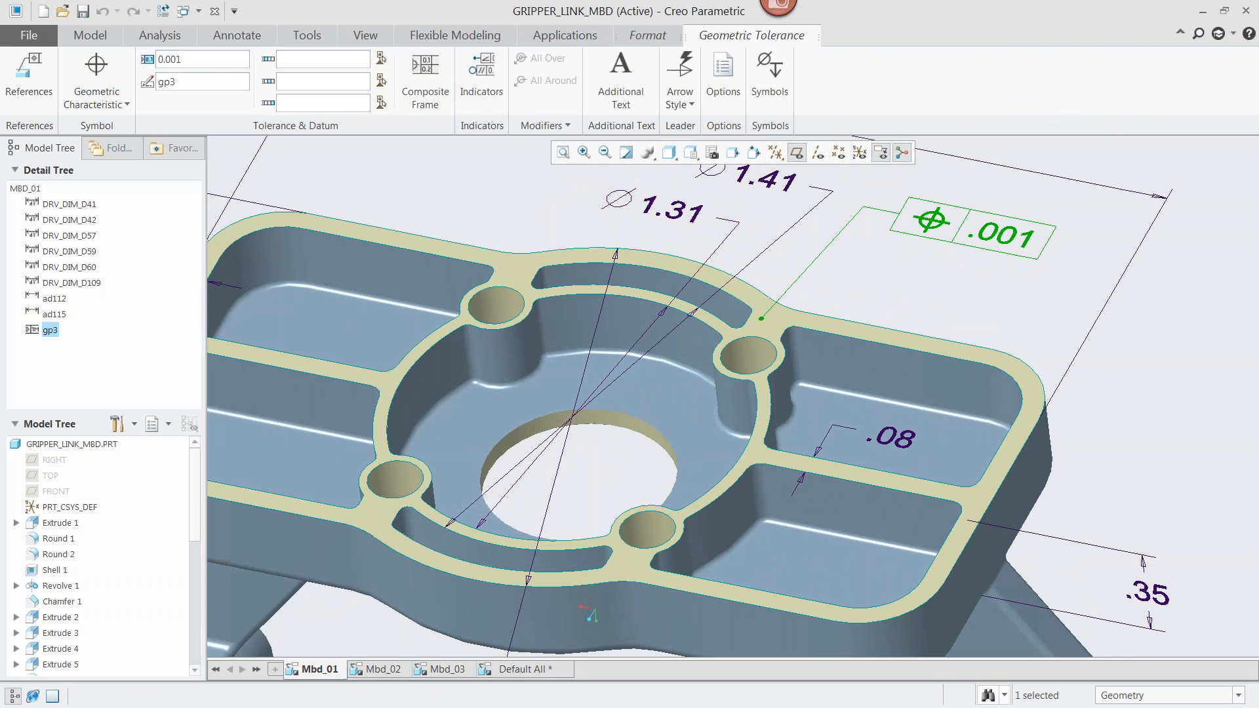
- Change the rim surface's geometric tolerance to flatness with a value of 0.02
left_click(121, 77)
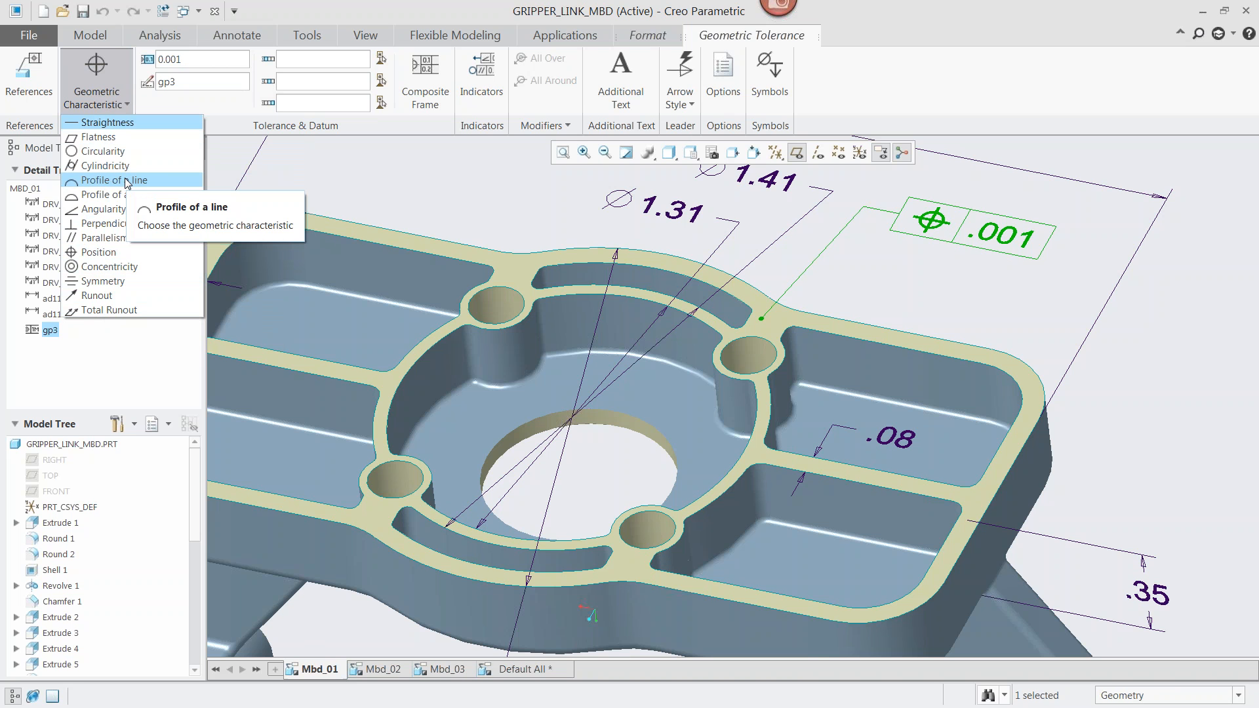
left_click(87, 137)
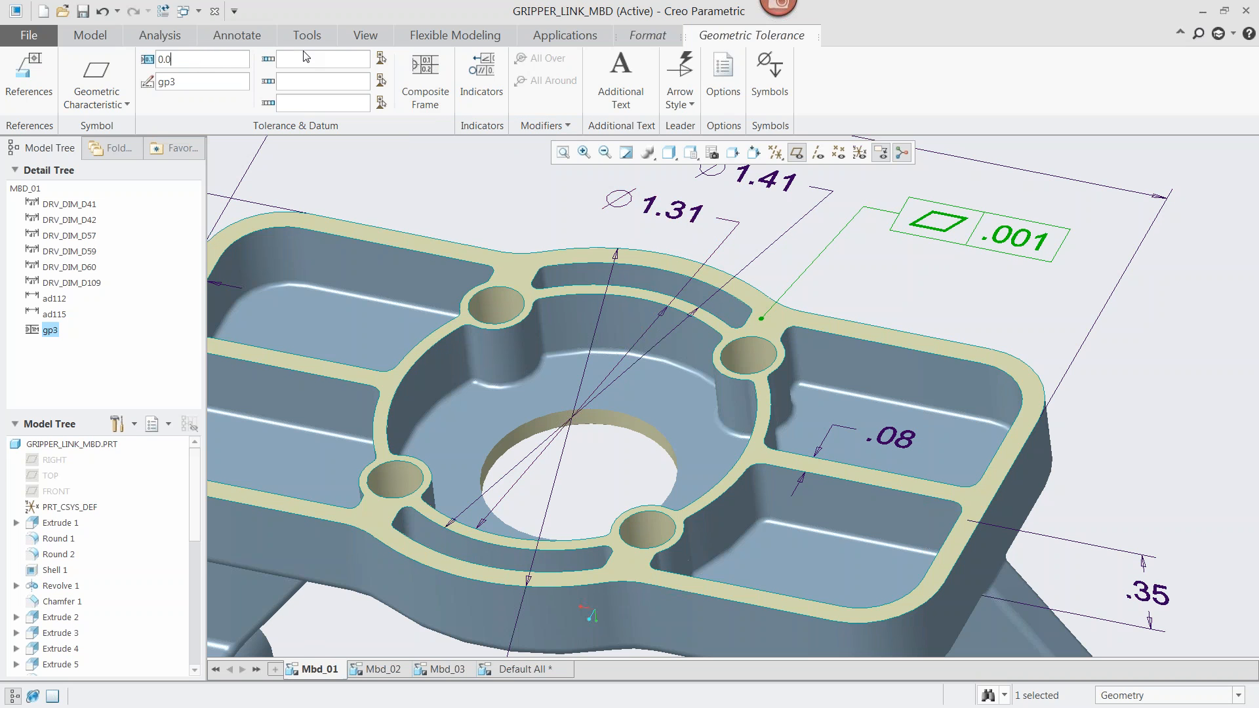
type("2")
left_click(987, 196)
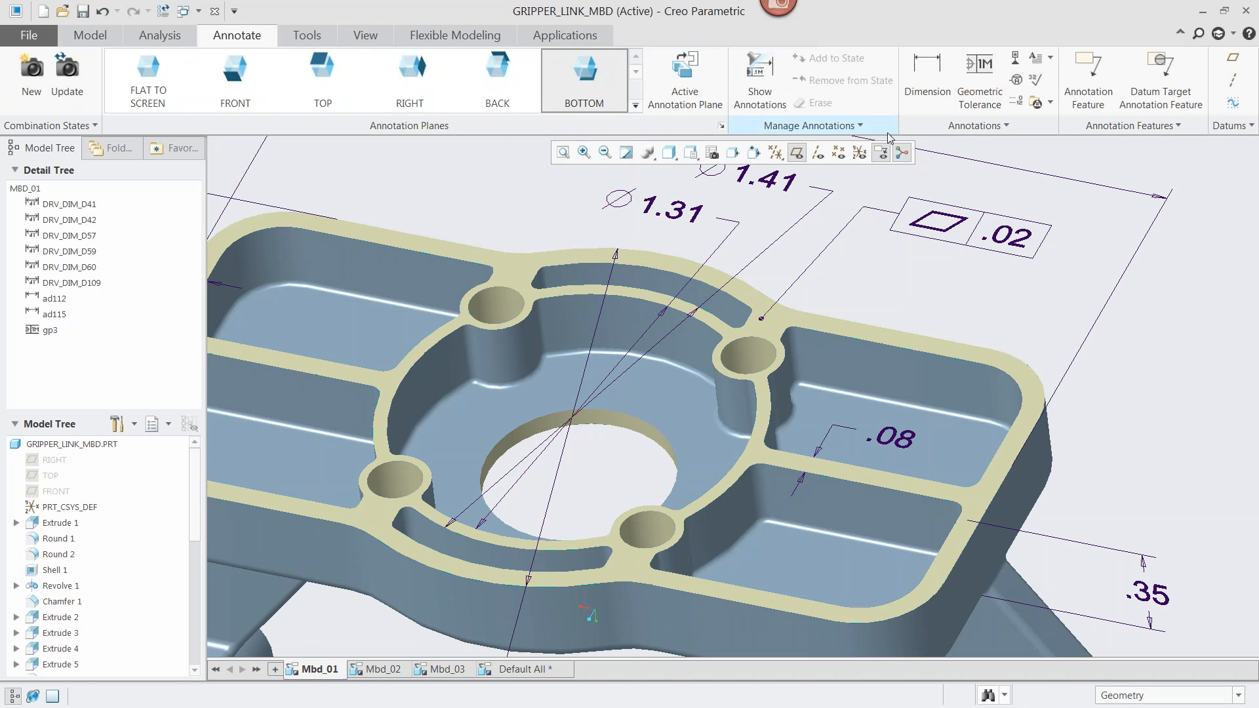
- Attach datum feature symbol A below the flatness frame and assign the plate's upper rim surface as its reference
left_click(1015, 58)
left_click(975, 236)
middle_click(939, 306)
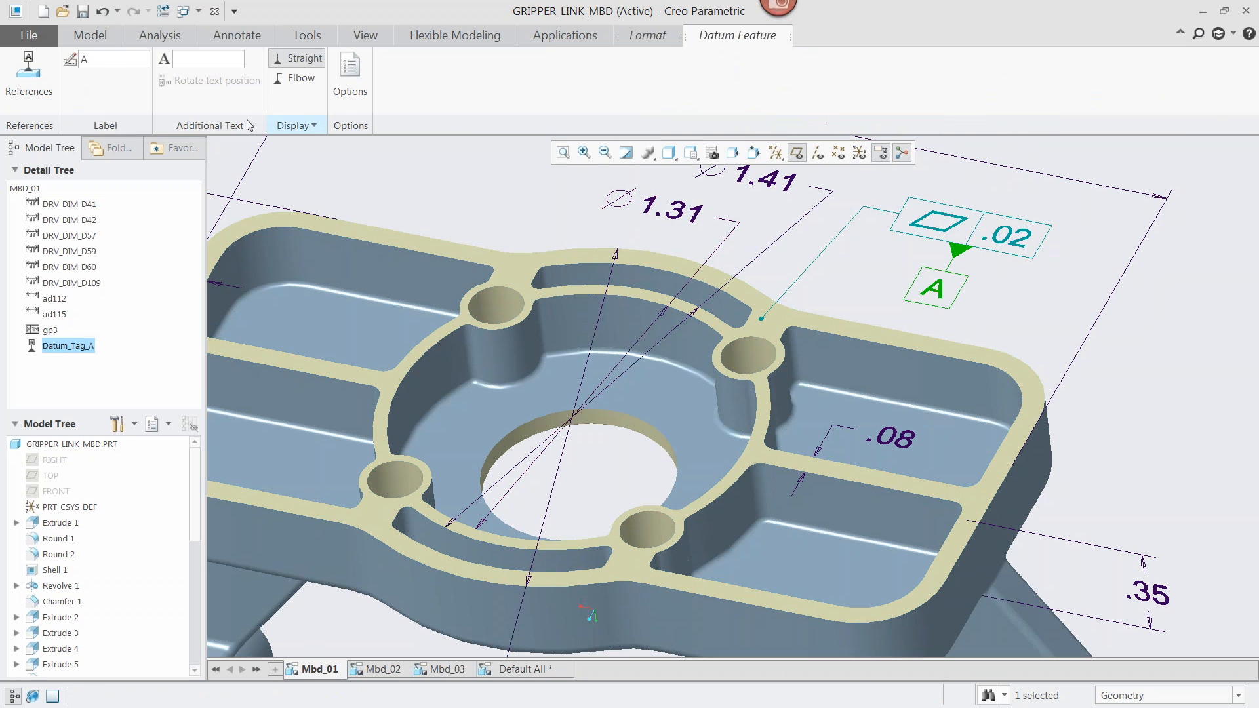
left_click(28, 71)
left_click(760, 303)
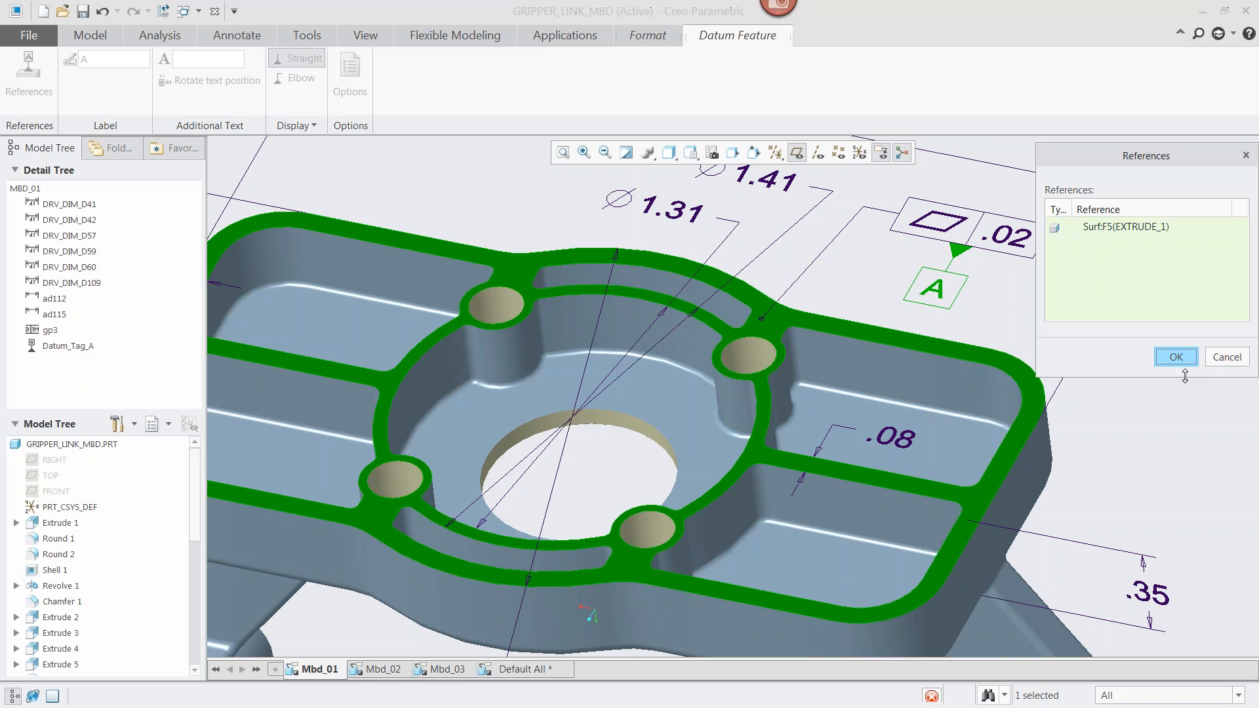
left_click(1176, 357)
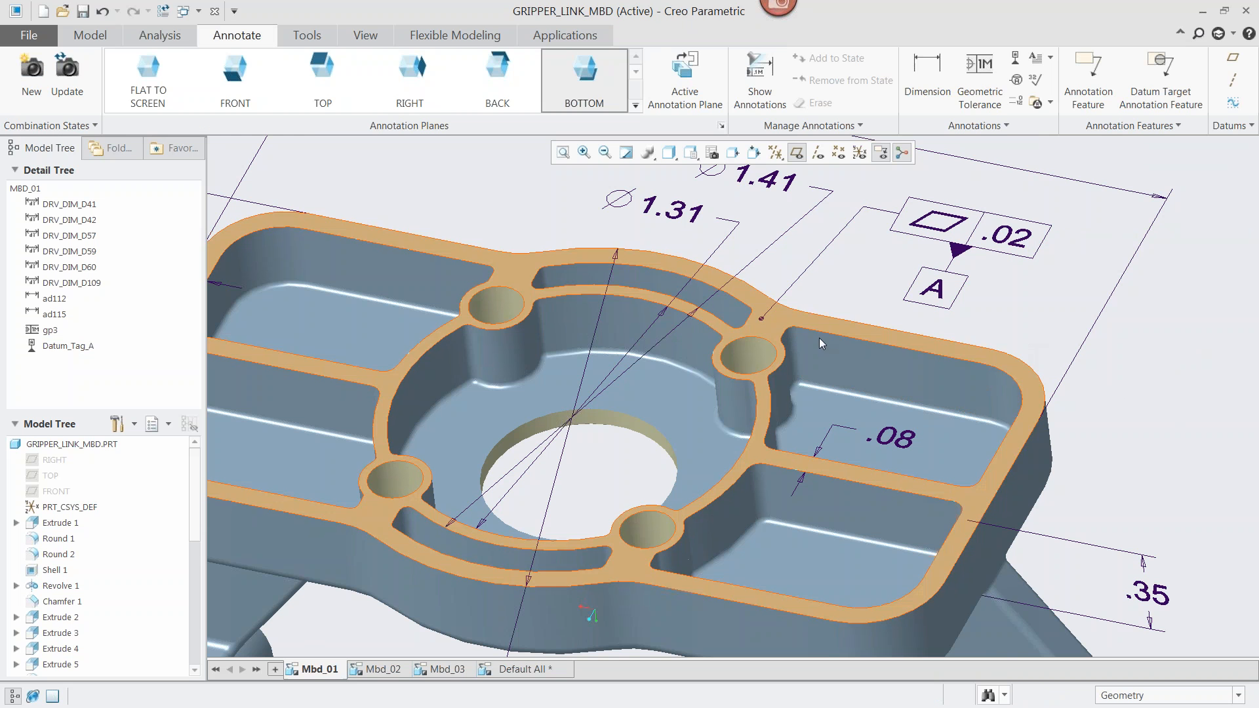
- In the Mbd_02 view, show the central hole's diameter dimension d49 from Revolve 1 and reposition it above the 4X45° dimension
middle_click_drag(796, 316, 611, 297)
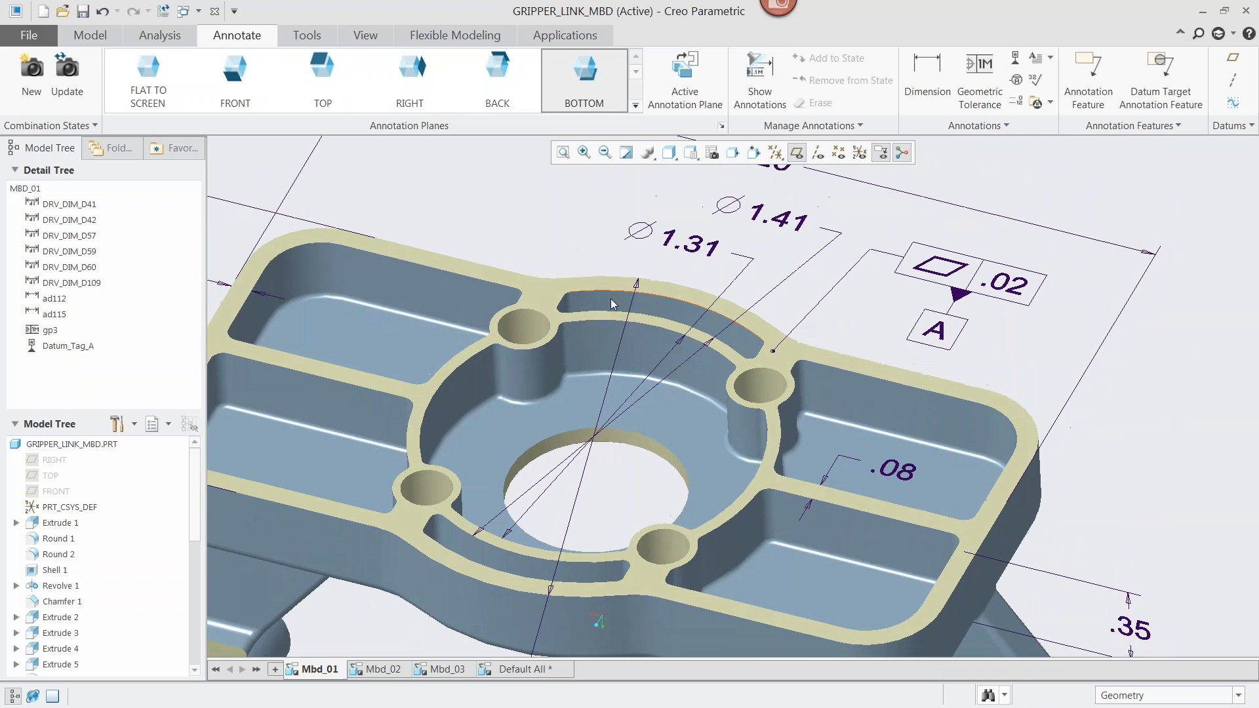
middle_click_drag(565, 205, 581, 125)
scroll(581, 131, "up", 1)
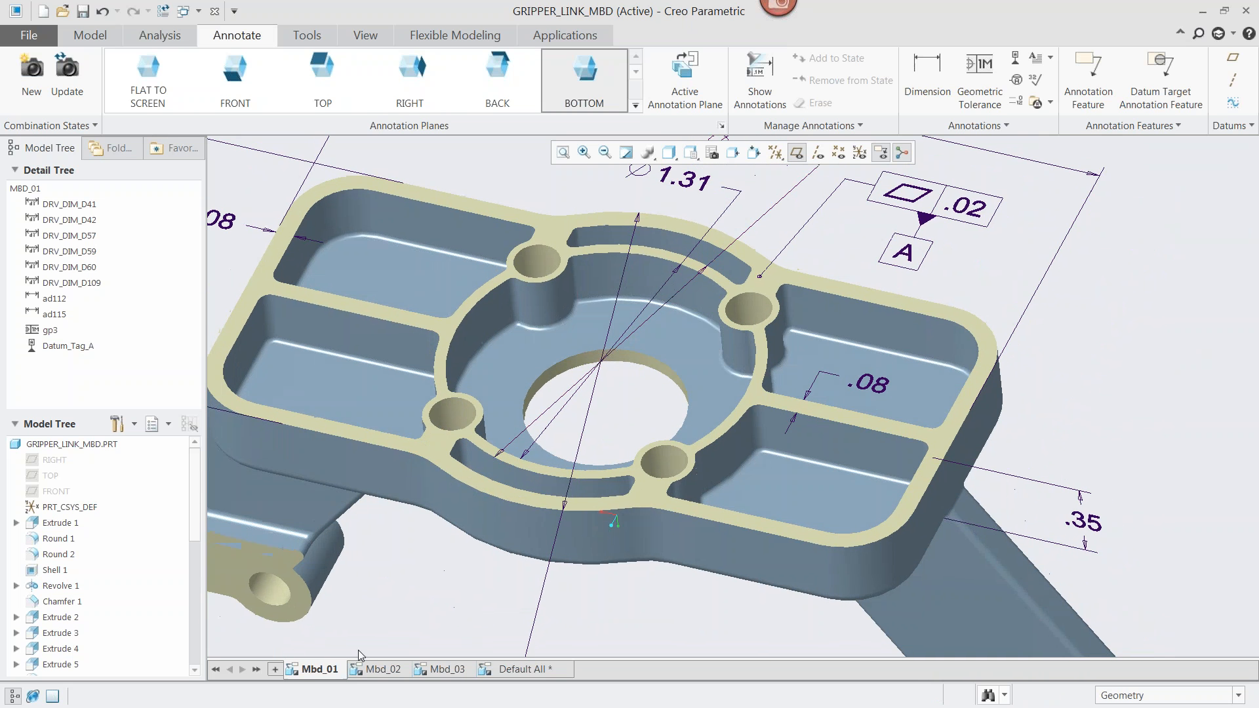
scroll(380, 596, "up", 2)
left_click(383, 669)
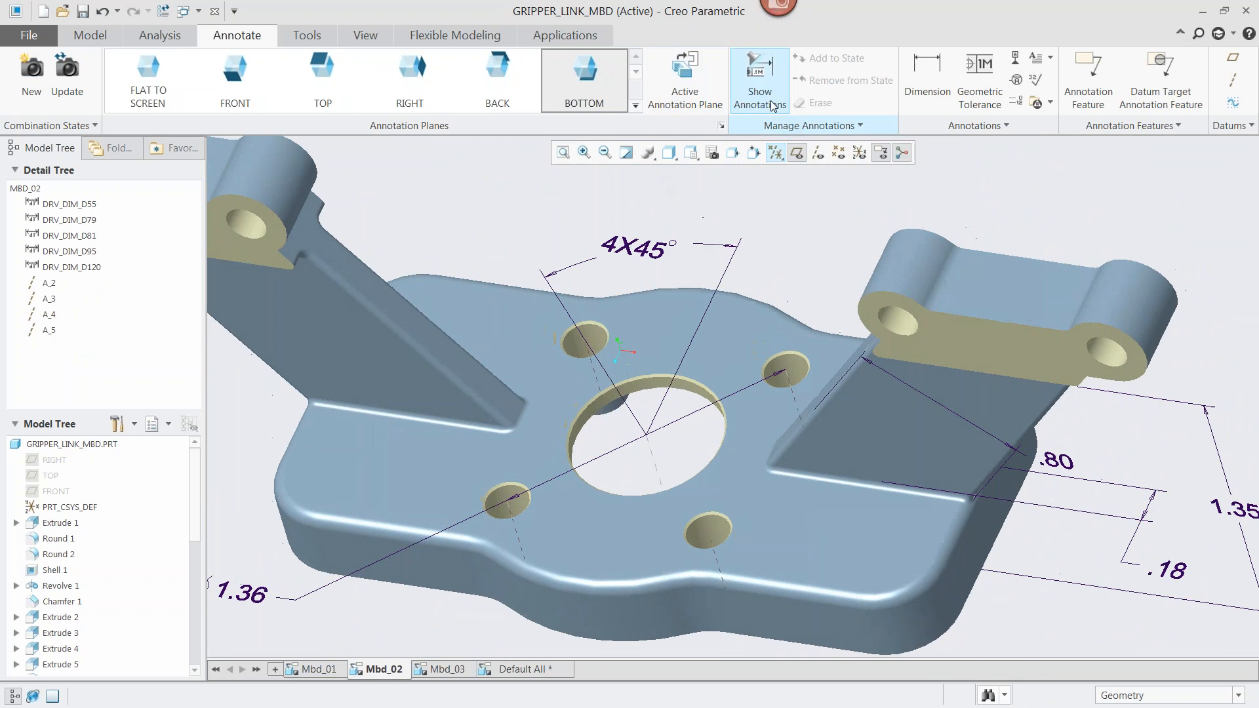
left_click(761, 82)
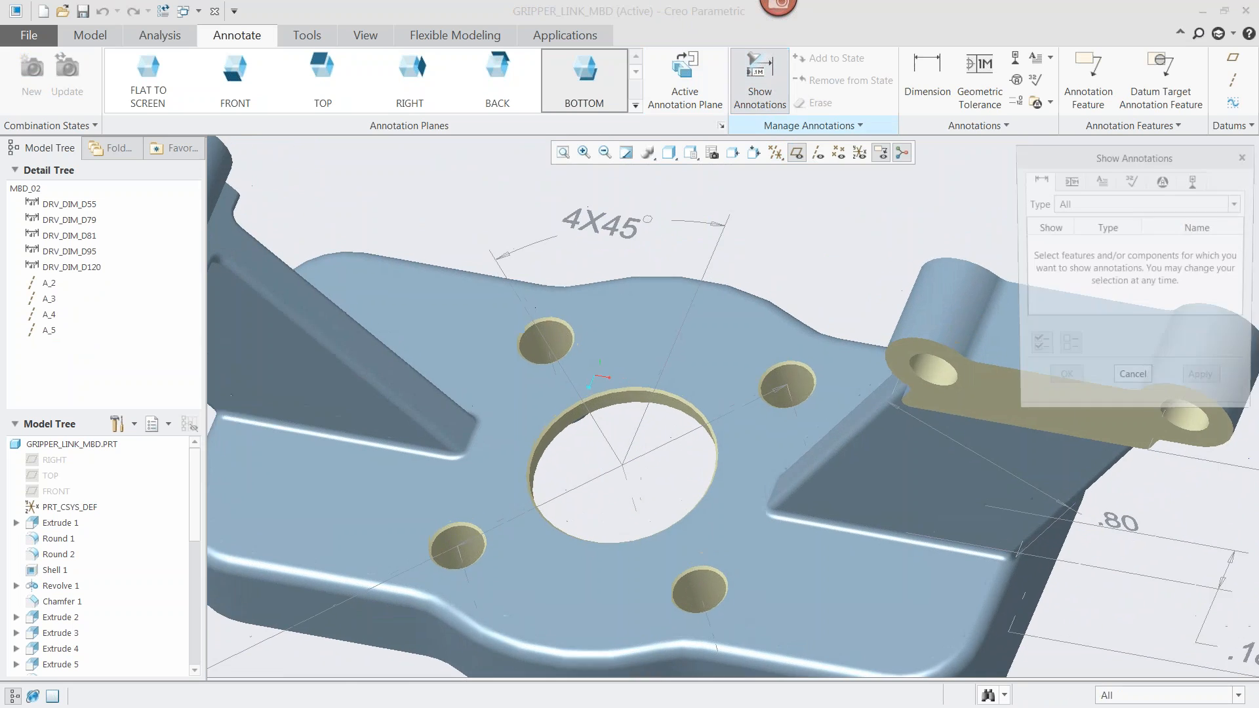
left_click(635, 406)
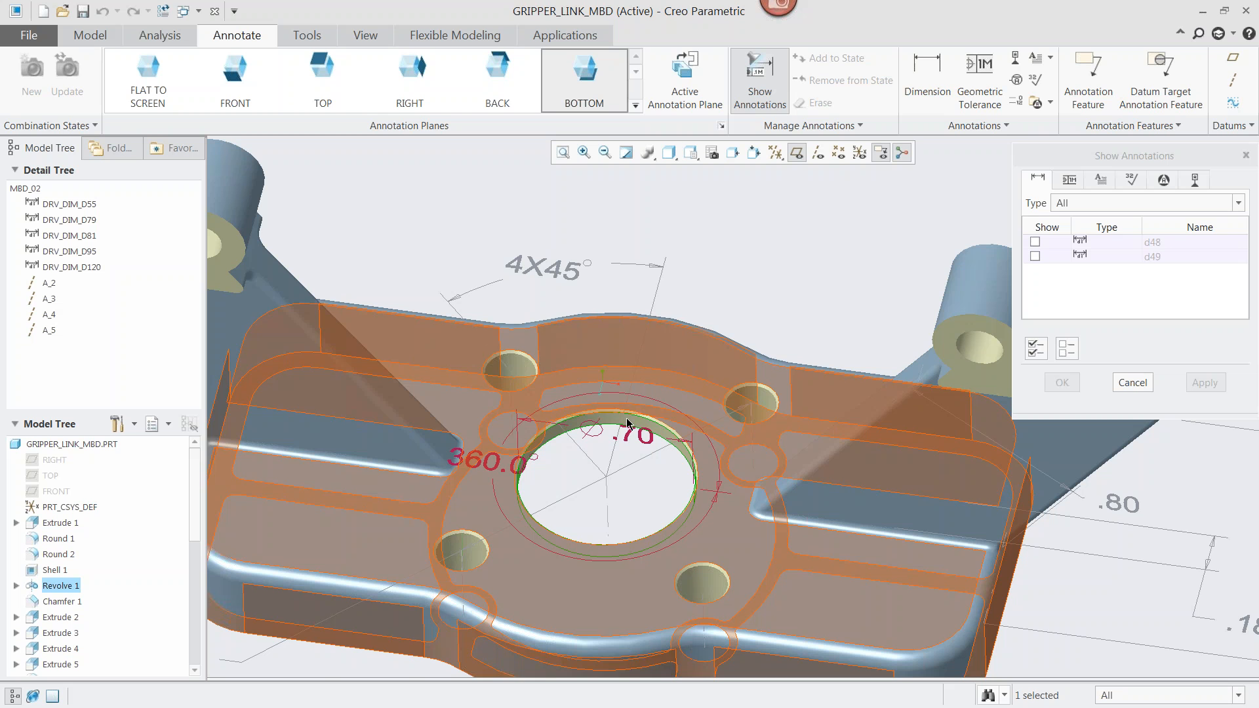
left_click(1034, 256)
left_click(1059, 387)
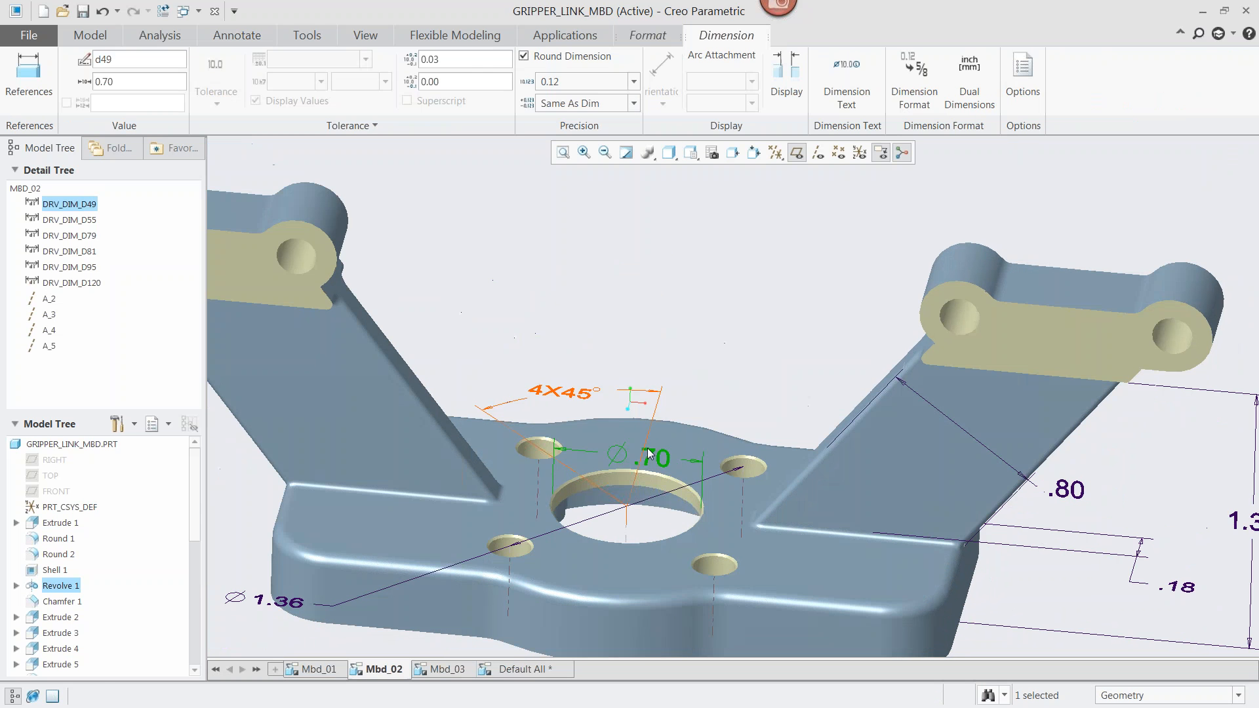
left_click_drag(649, 454, 674, 273)
left_click(798, 269)
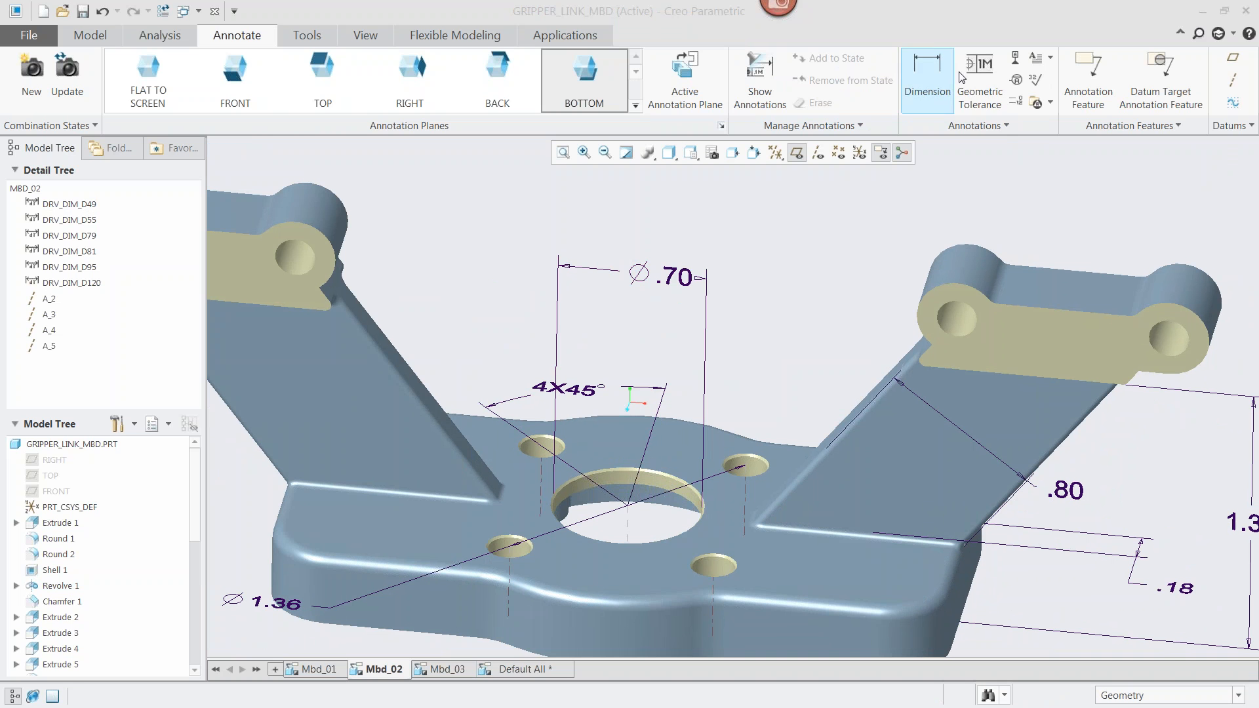
- Attach a geometric tolerance frame below the central hole's diameter dimension and set its characteristic to perpendicularity
left_click(971, 91)
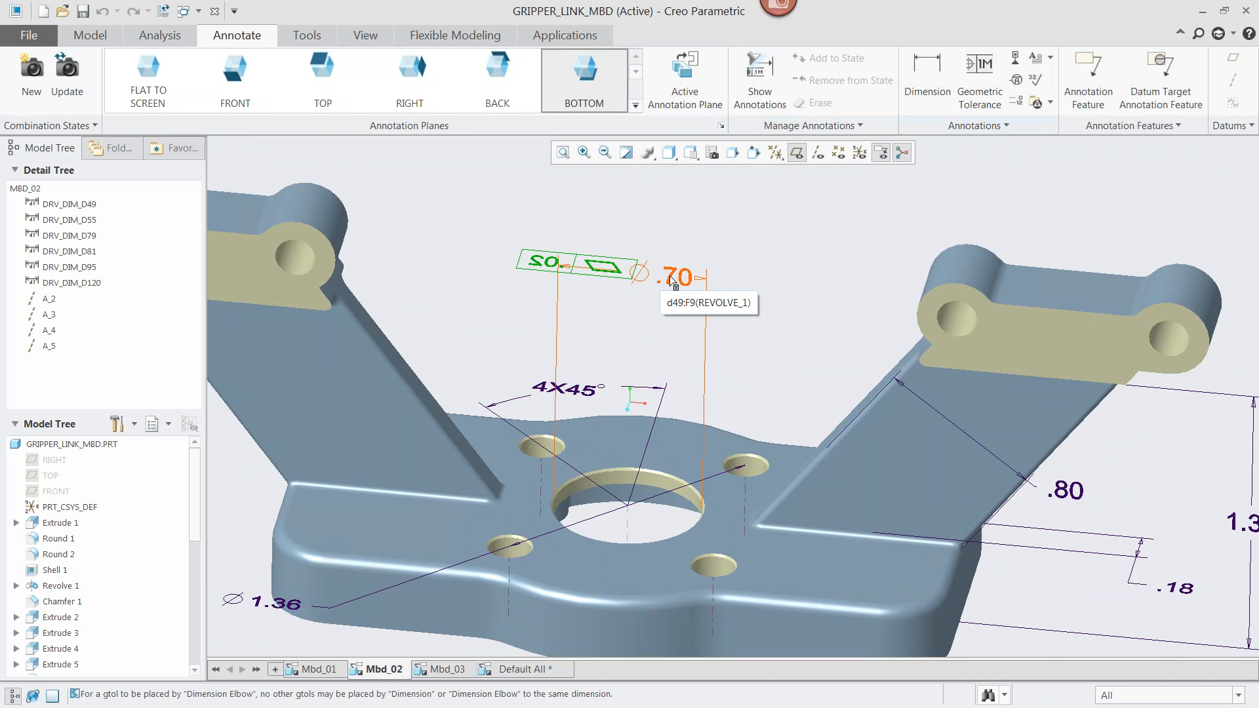
left_click(660, 309)
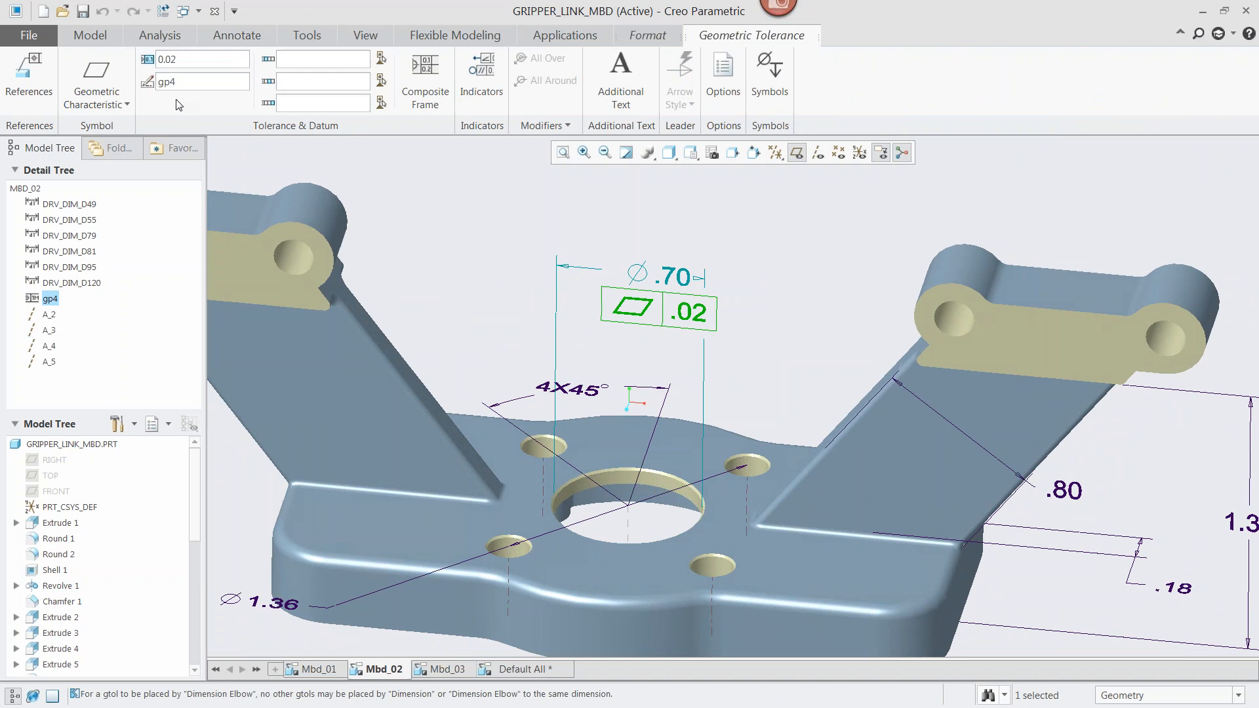
left_click(124, 87)
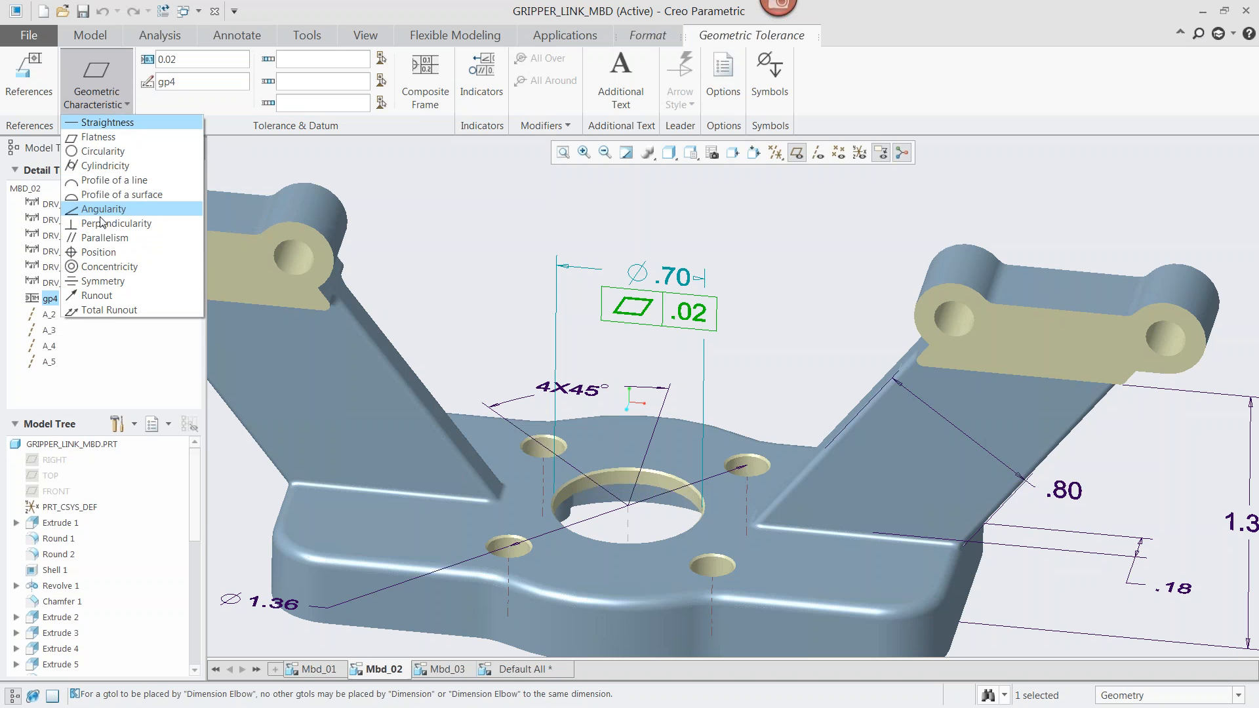
left_click(115, 225)
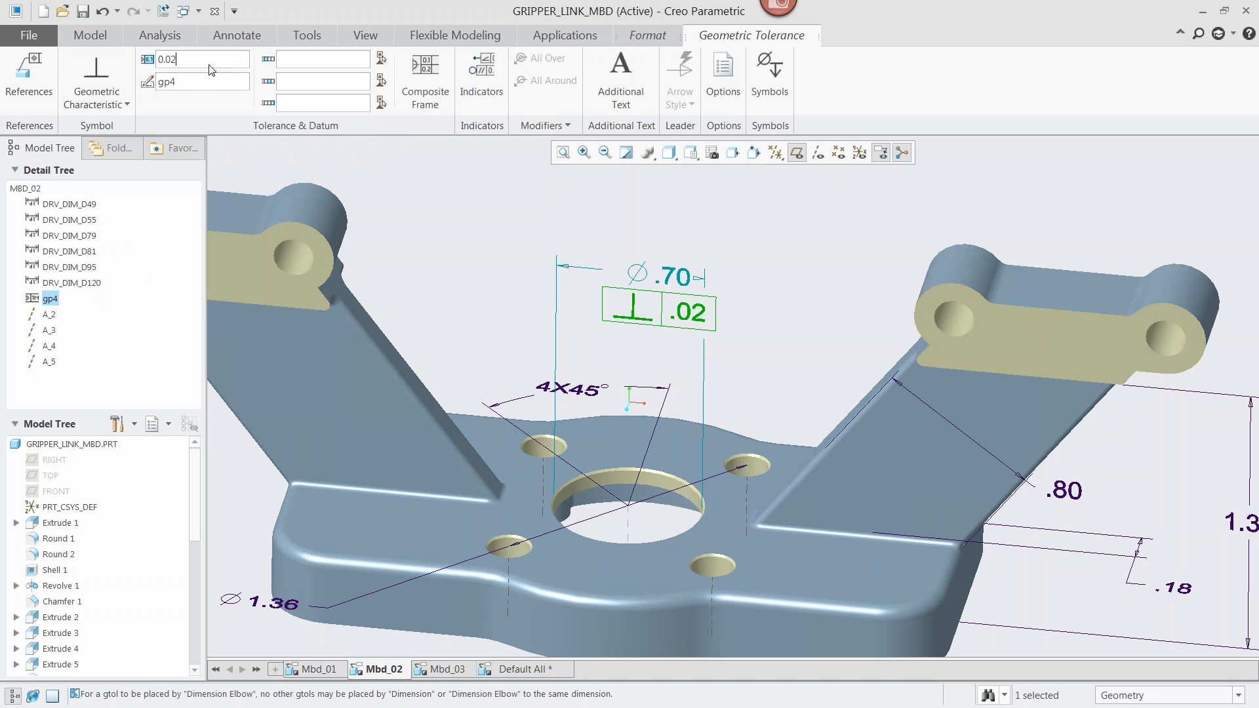
- Add the diameter symbol before the 0.02 perpendicularity tolerance value and the circled M material condition modifier after it
left_click(769, 72)
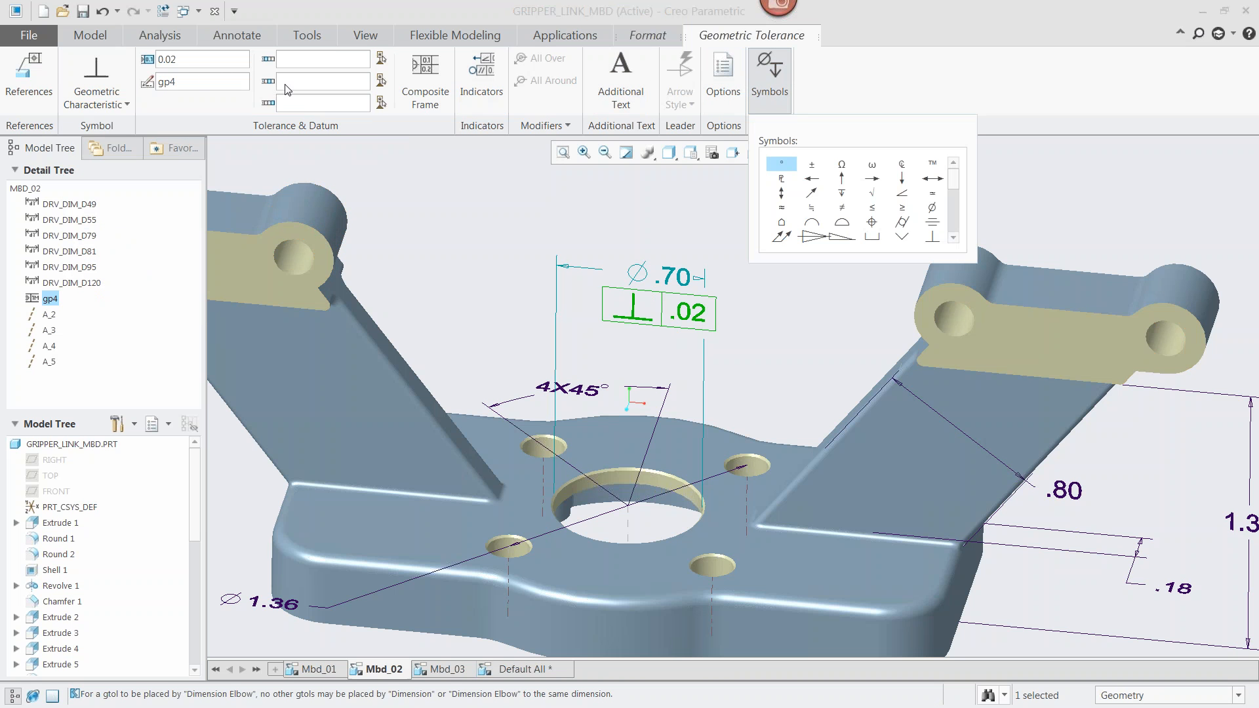
left_click(183, 62)
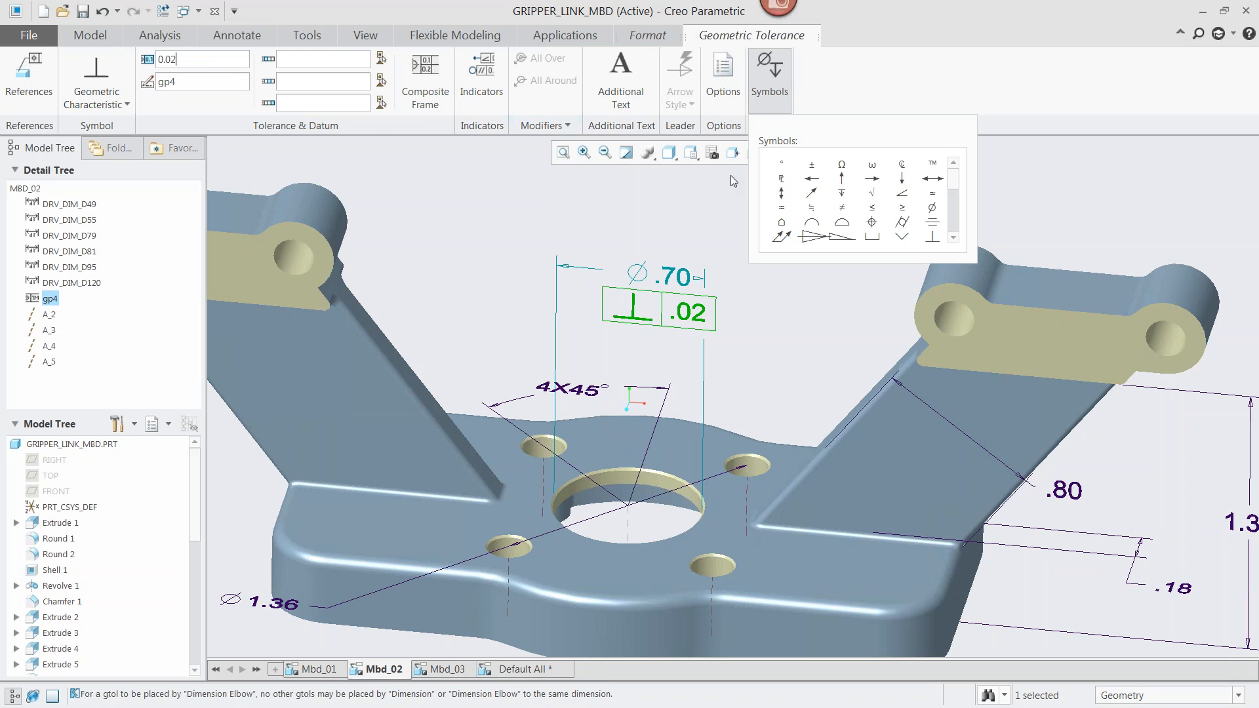
left_click(931, 208)
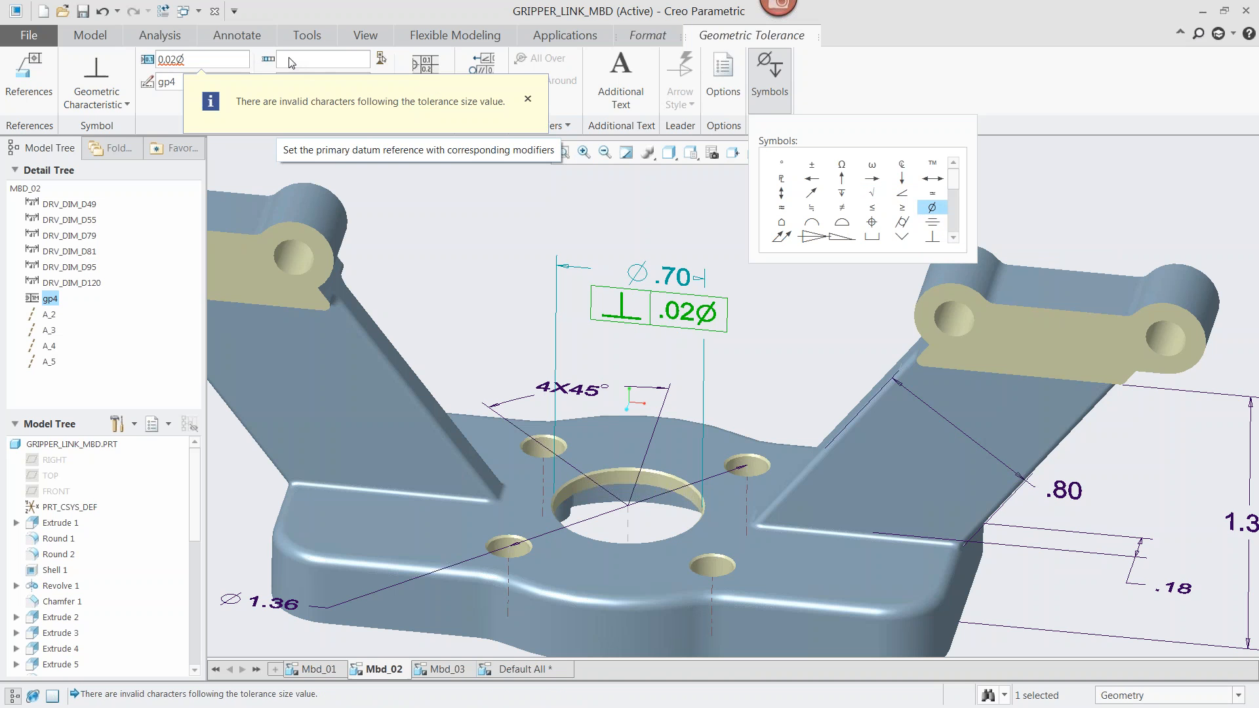
key("BackSpace")
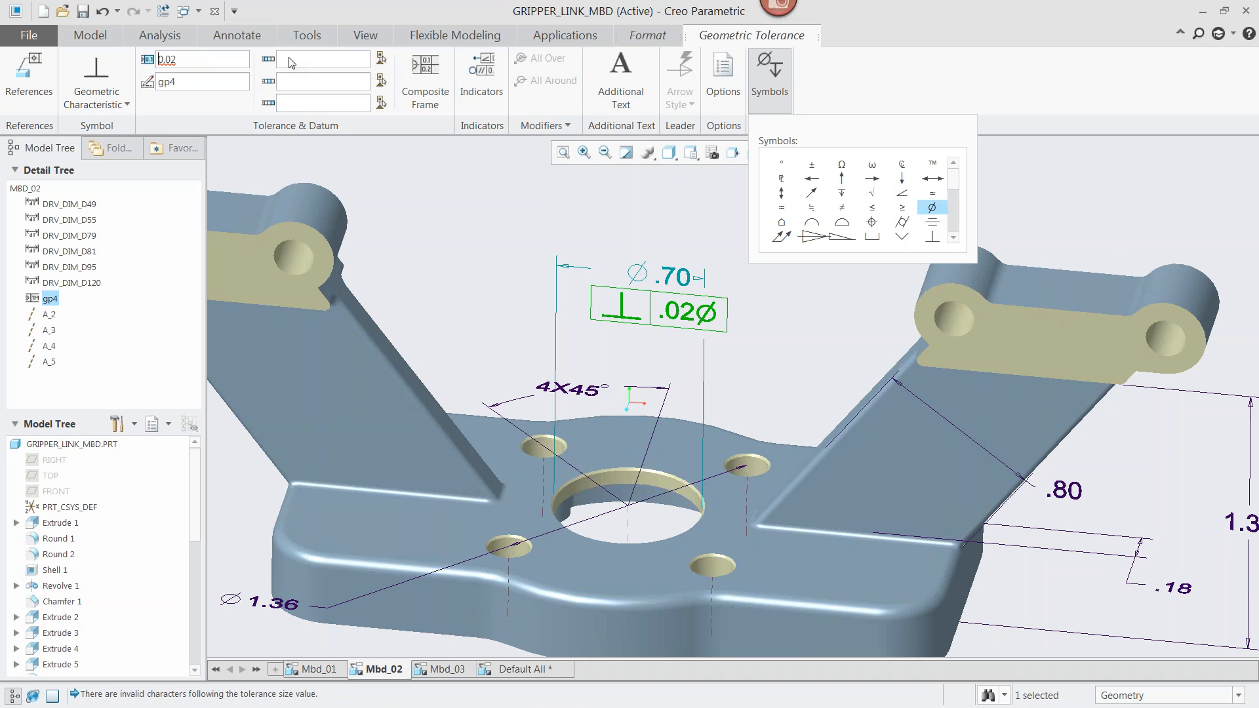
left_click(932, 207)
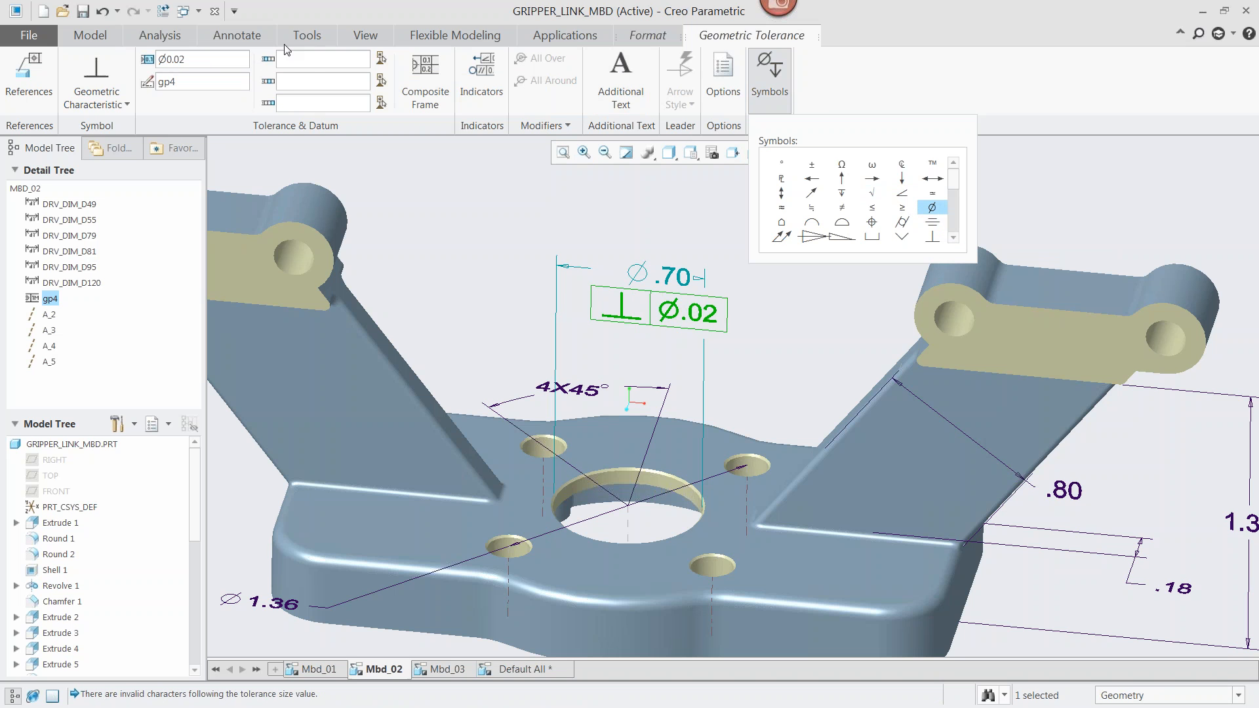
scroll(911, 223, "down", 3)
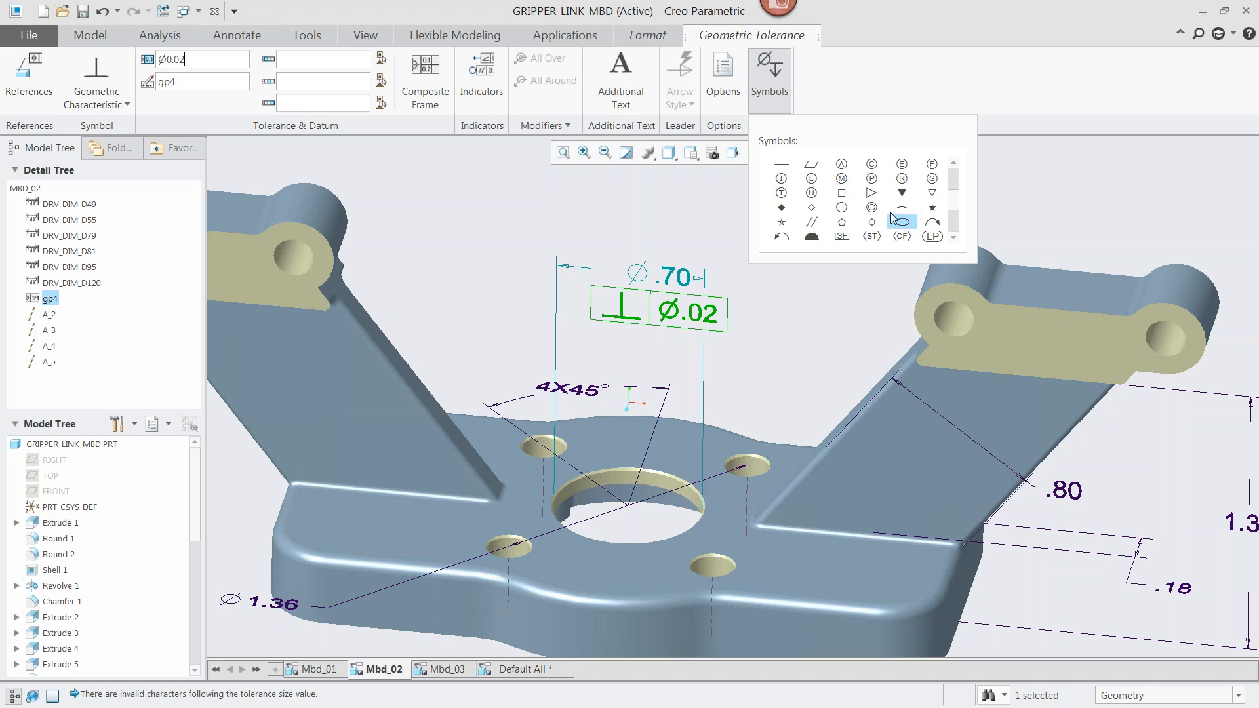
left_click(842, 178)
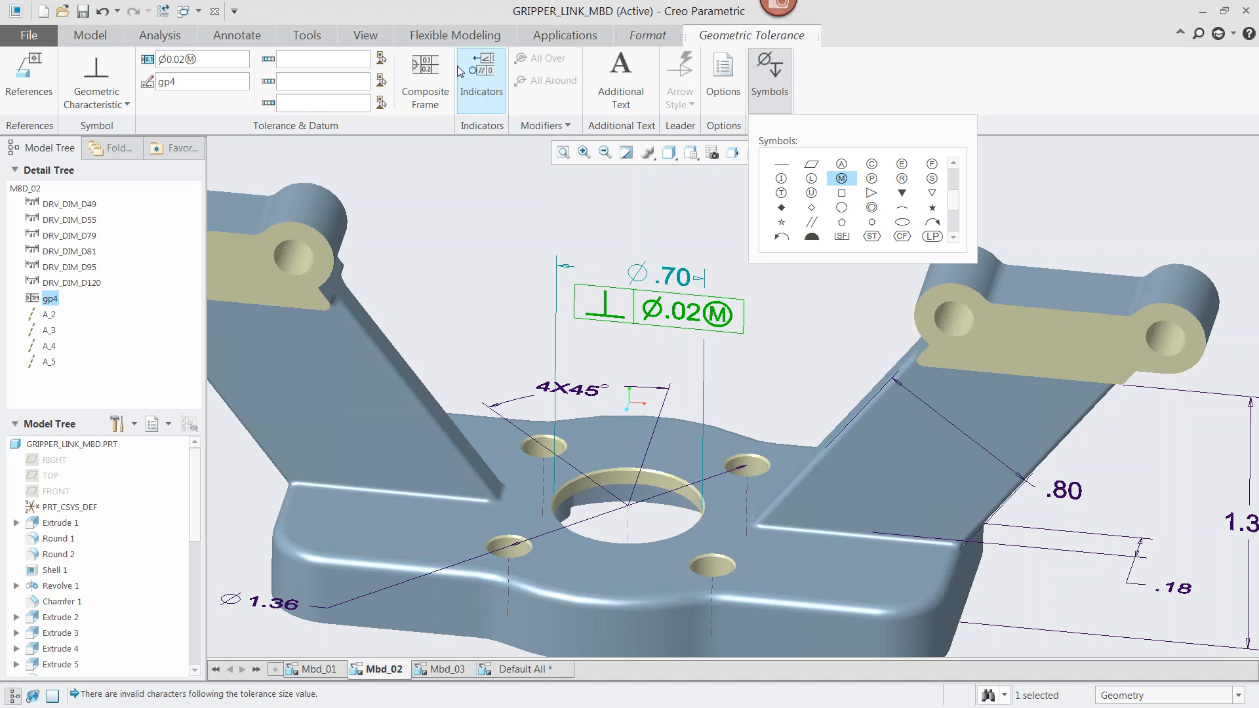
- Set A as the primary datum reference of the central hole's perpendicularity tolerance
left_click(318, 61)
type("A")
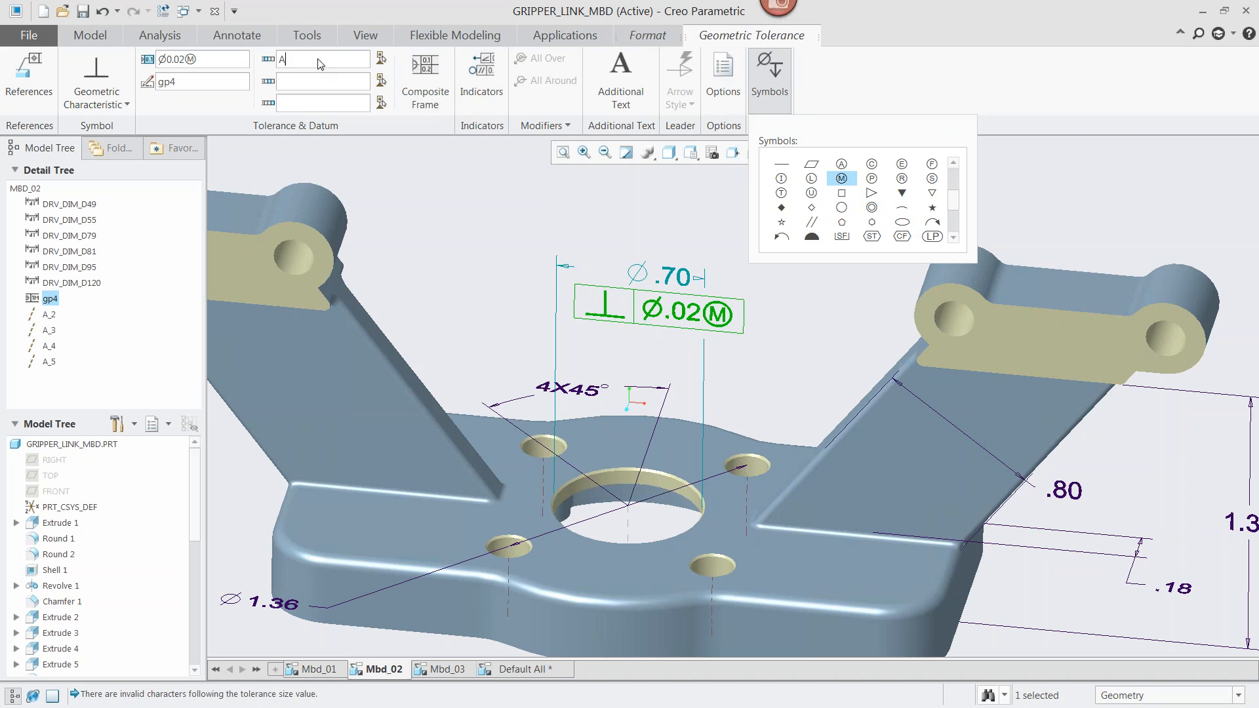
left_click(547, 217)
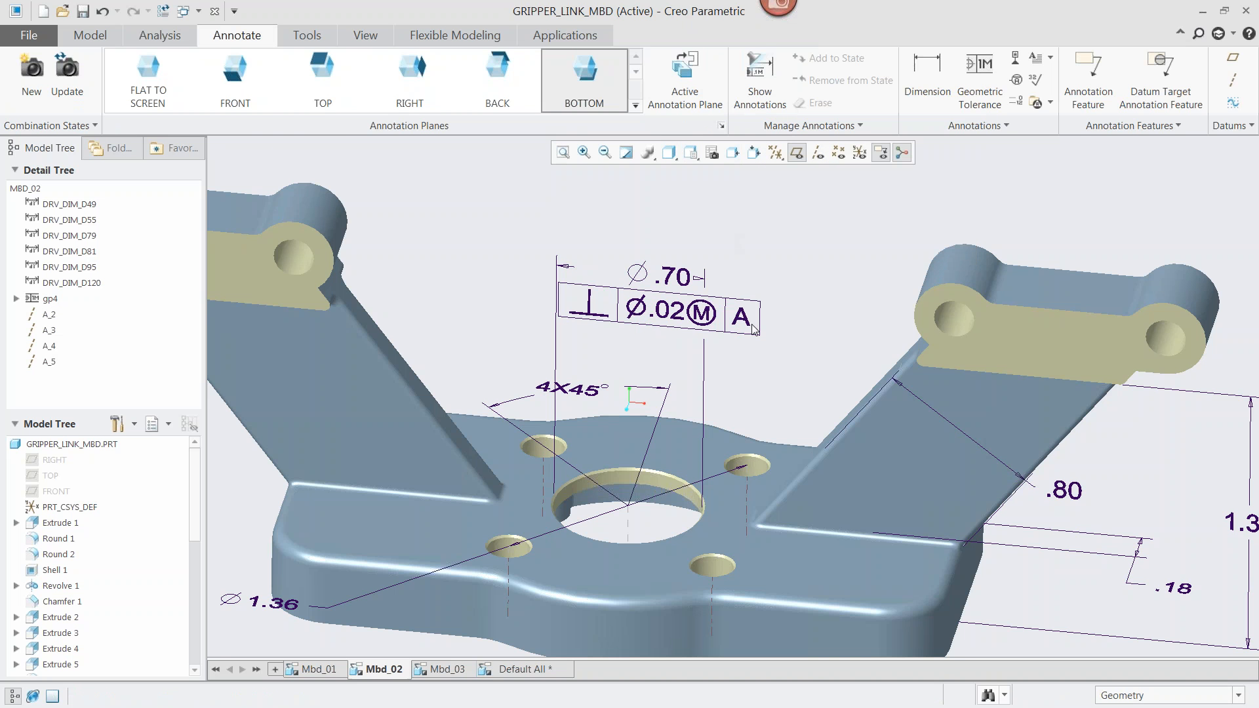
- Open the camera_bracket_mbd.prt part and start the GD&T Advisor application on it
middle_click_drag(810, 246, 785, 241)
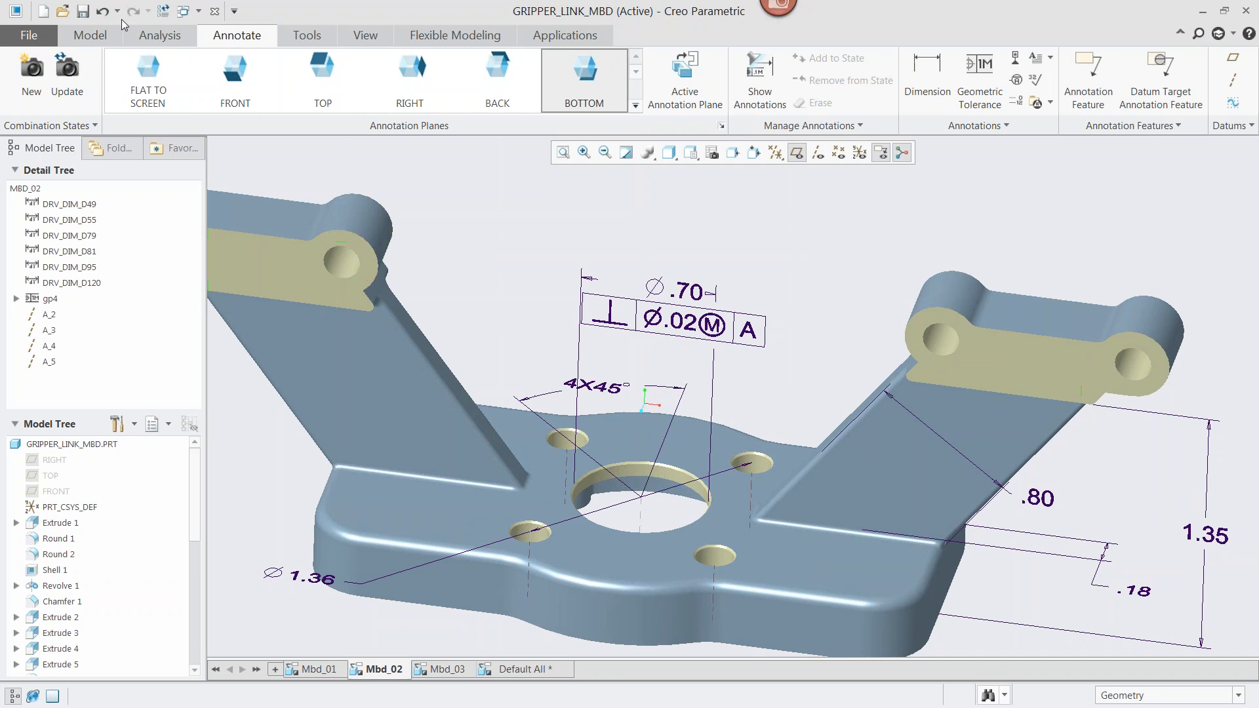
left_click(63, 11)
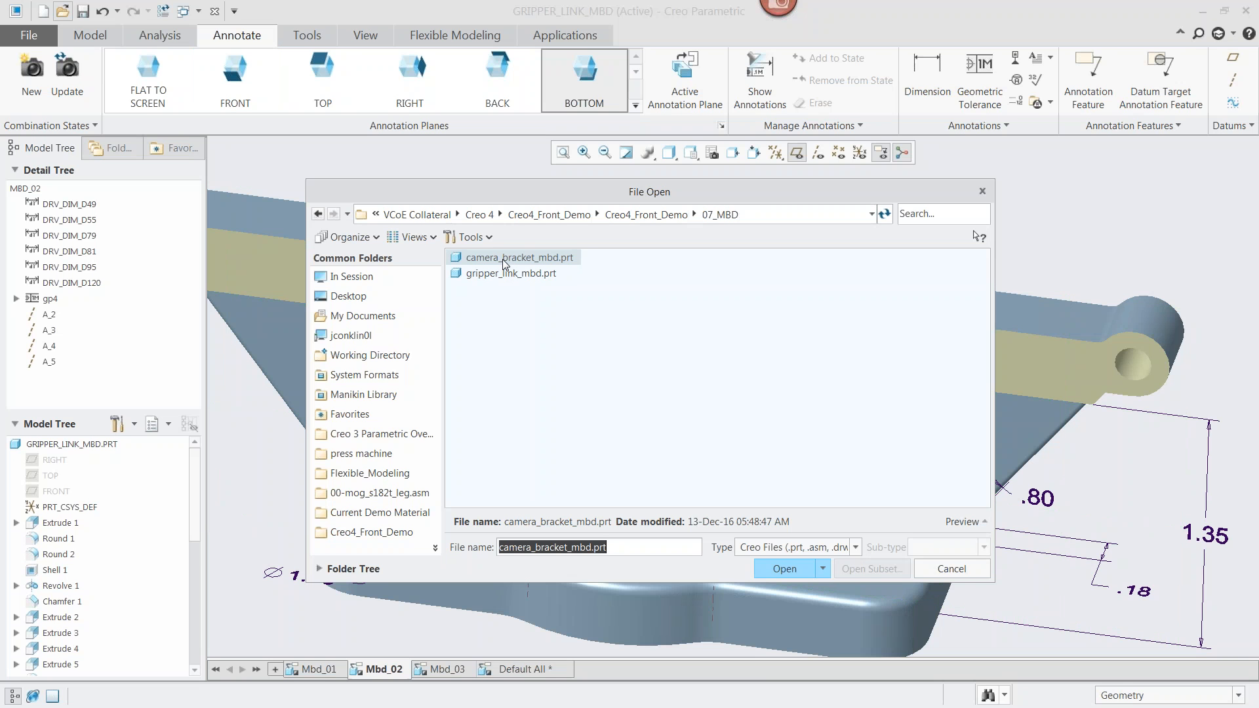
left_click(785, 568)
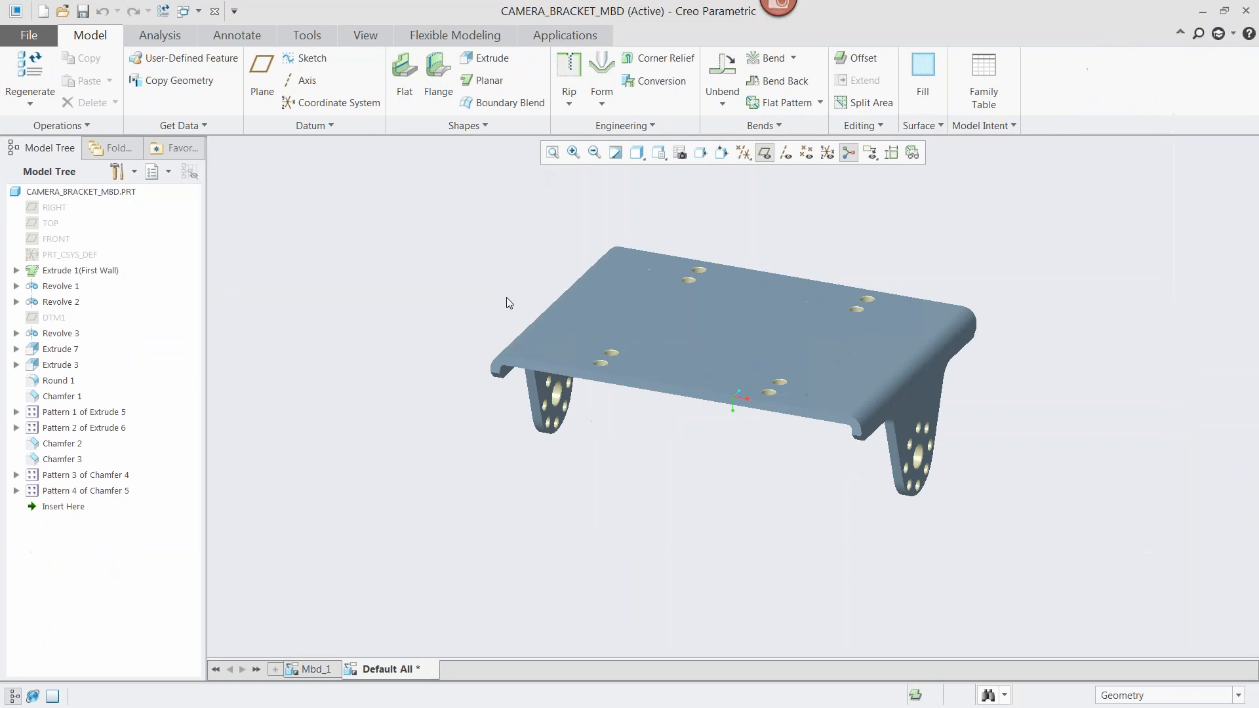
left_click(555, 35)
left_click(269, 77)
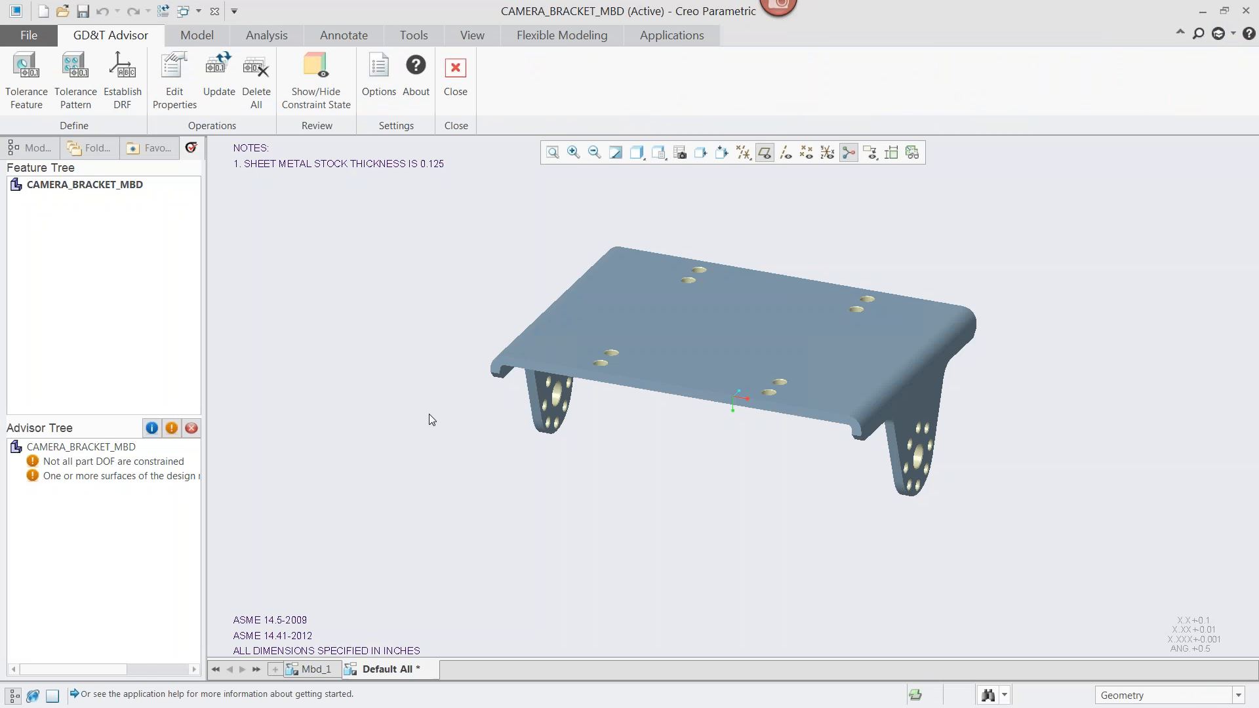
scroll(488, 245, "up", 1)
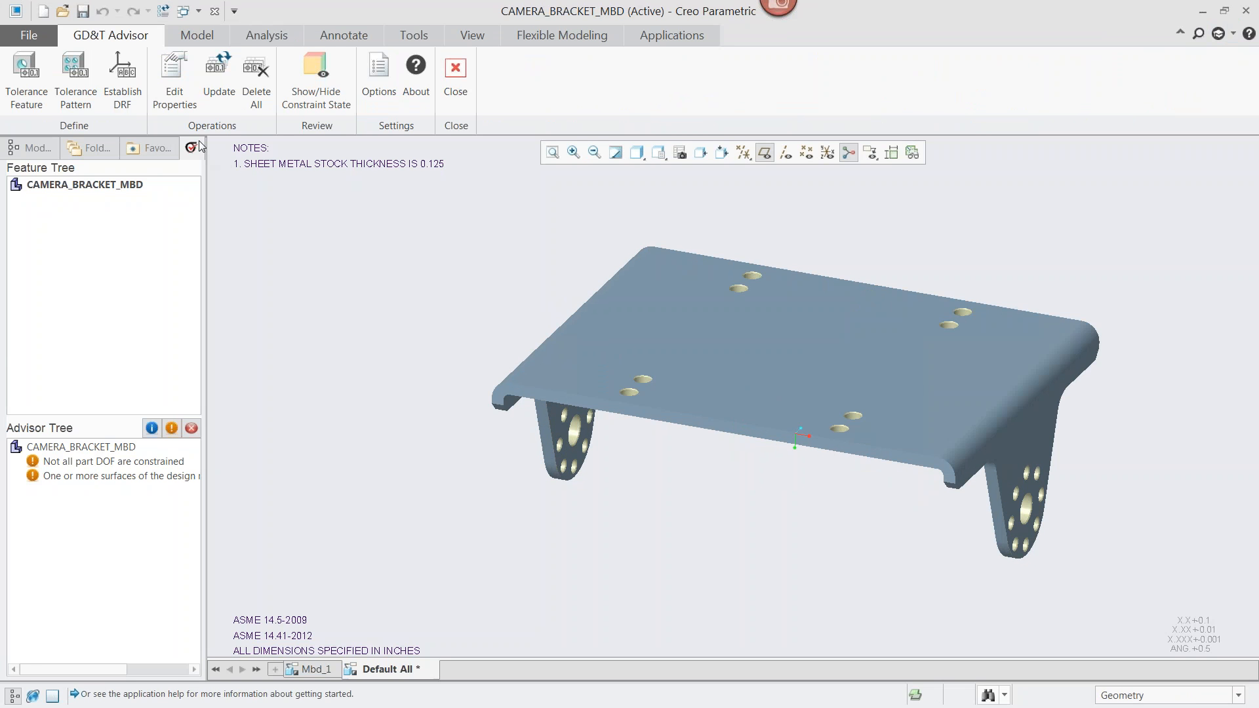
- Define the bracket's large upper planar face as datum feature A with a .03 flatness tolerance
left_click(33, 103)
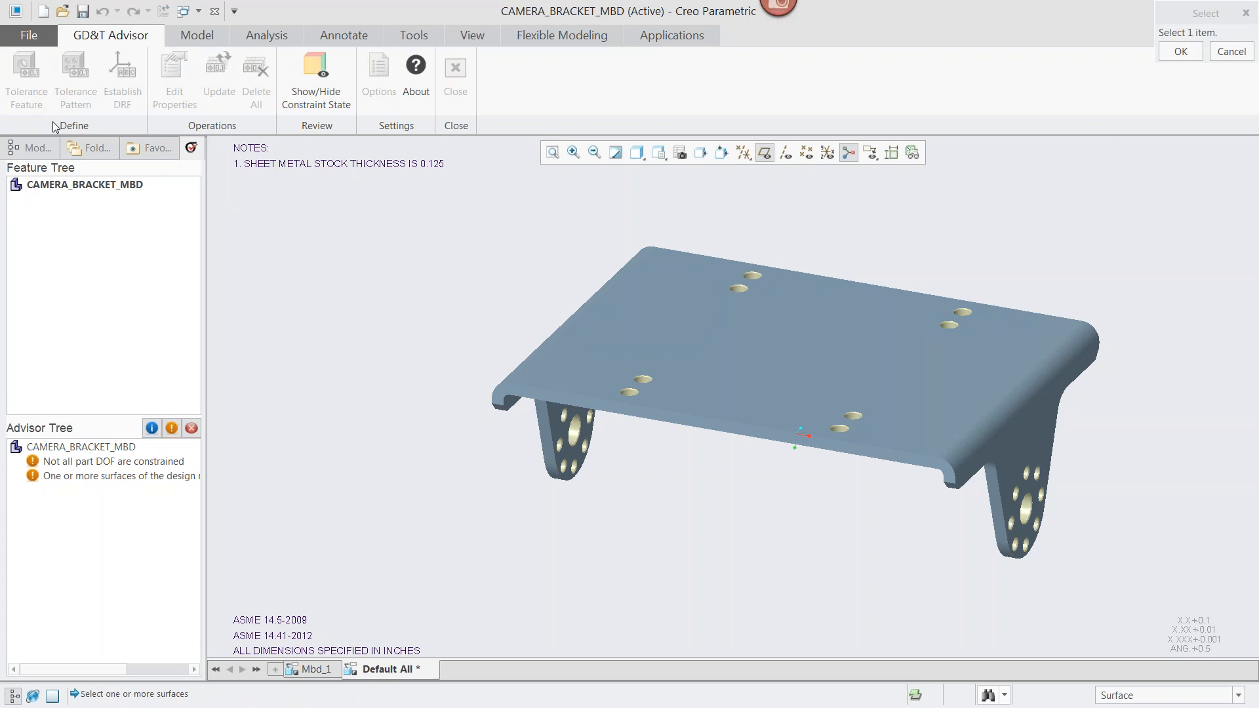
left_click(787, 329)
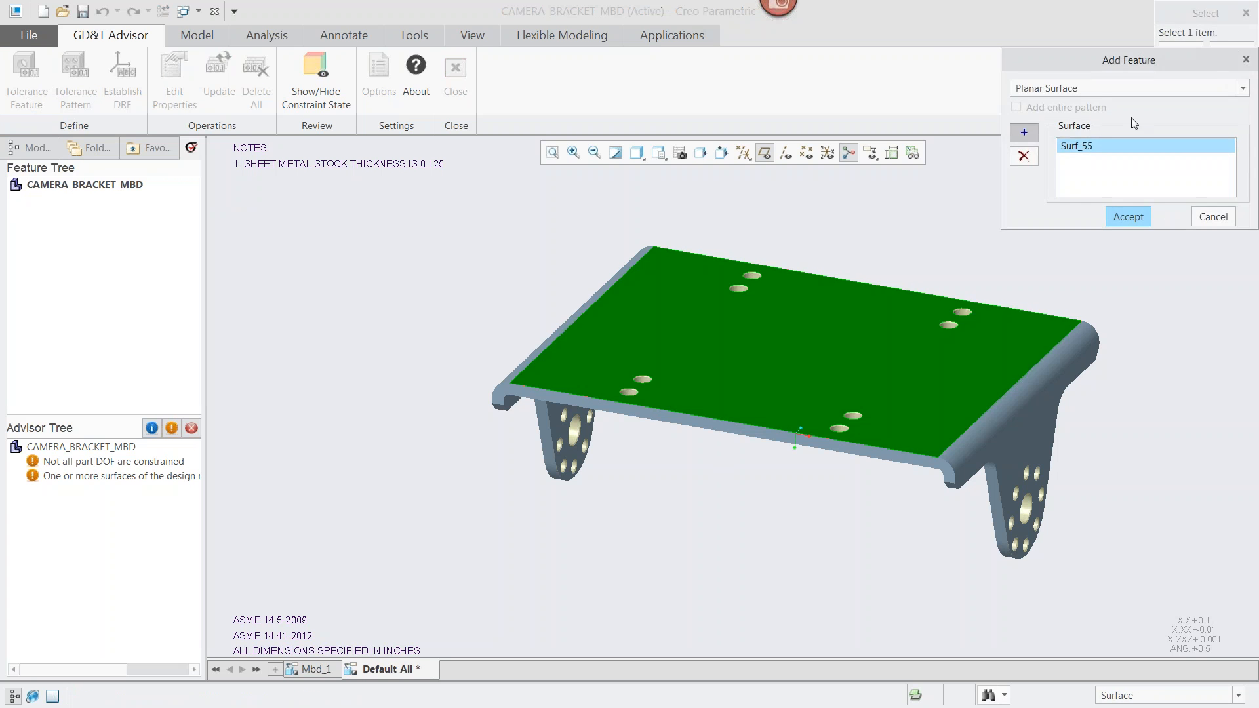
left_click(1115, 213)
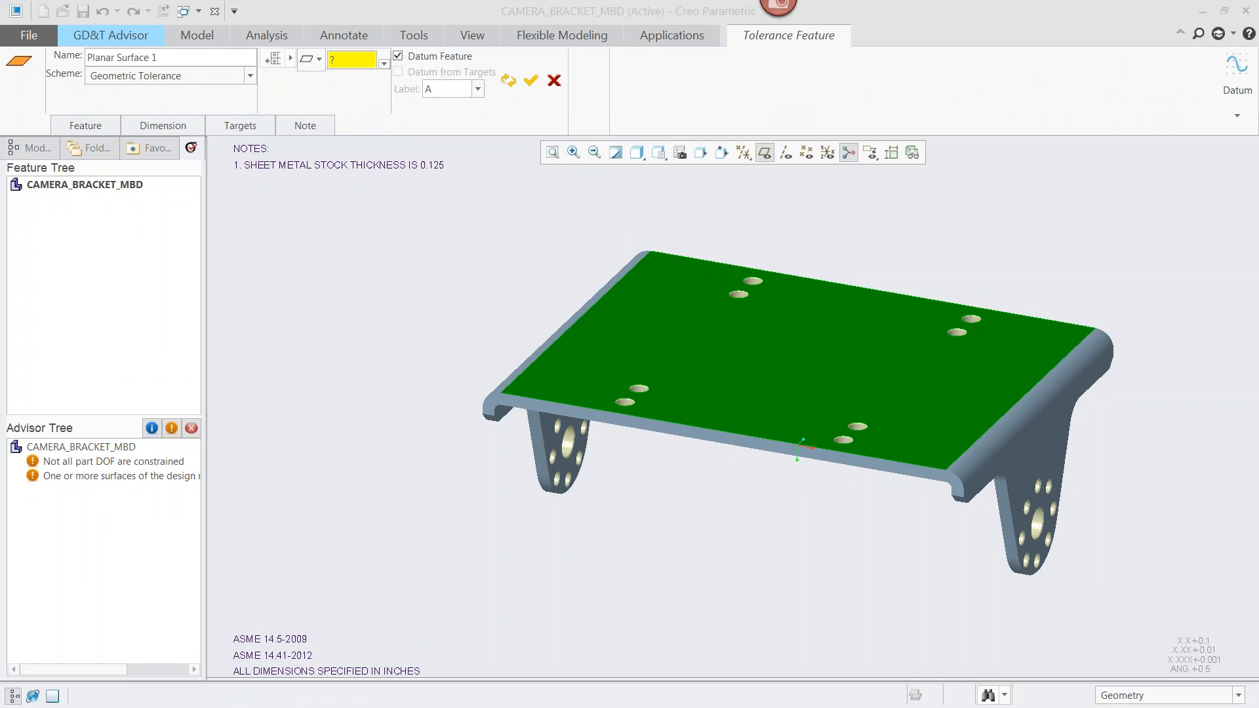
left_click(356, 63)
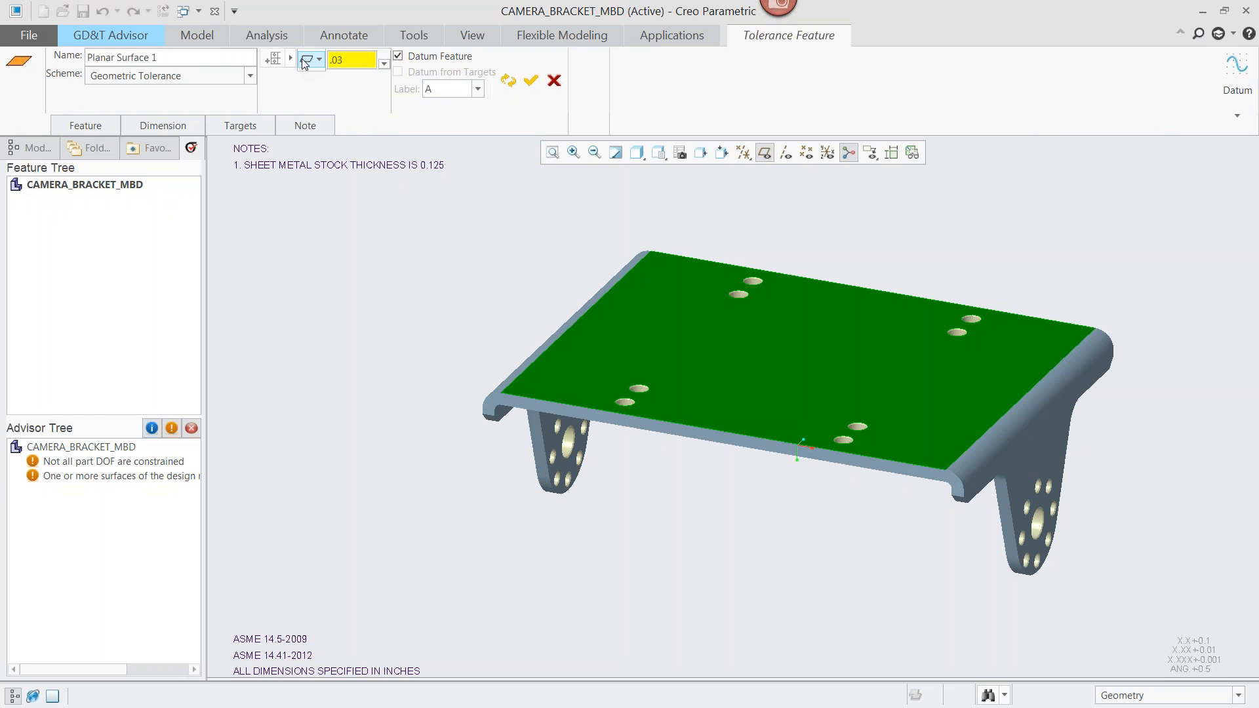
left_click(320, 61)
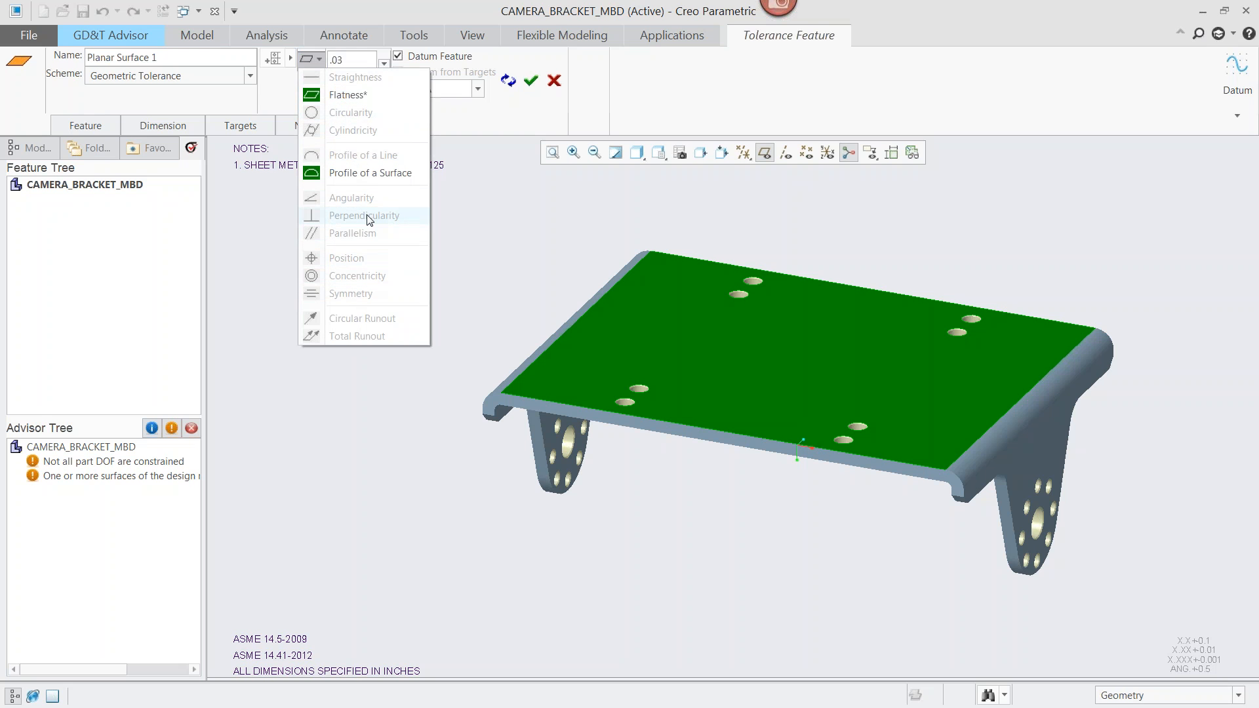
mouse_move(370, 219)
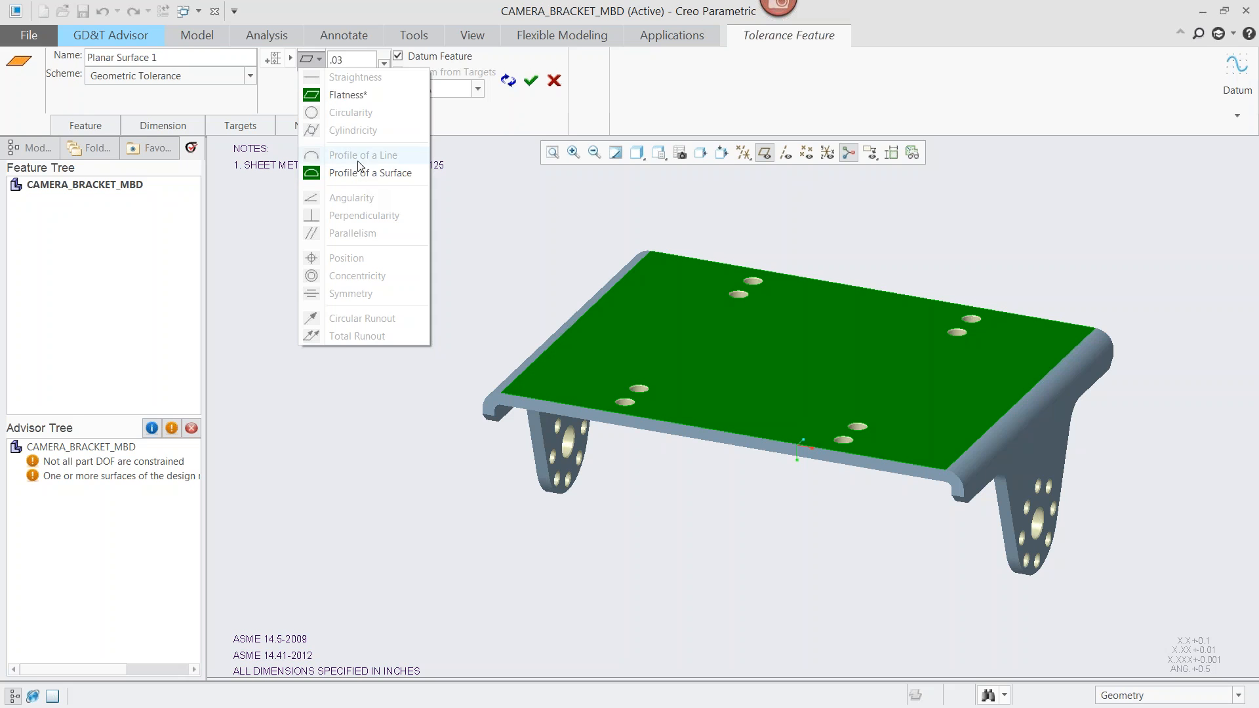
left_click(361, 98)
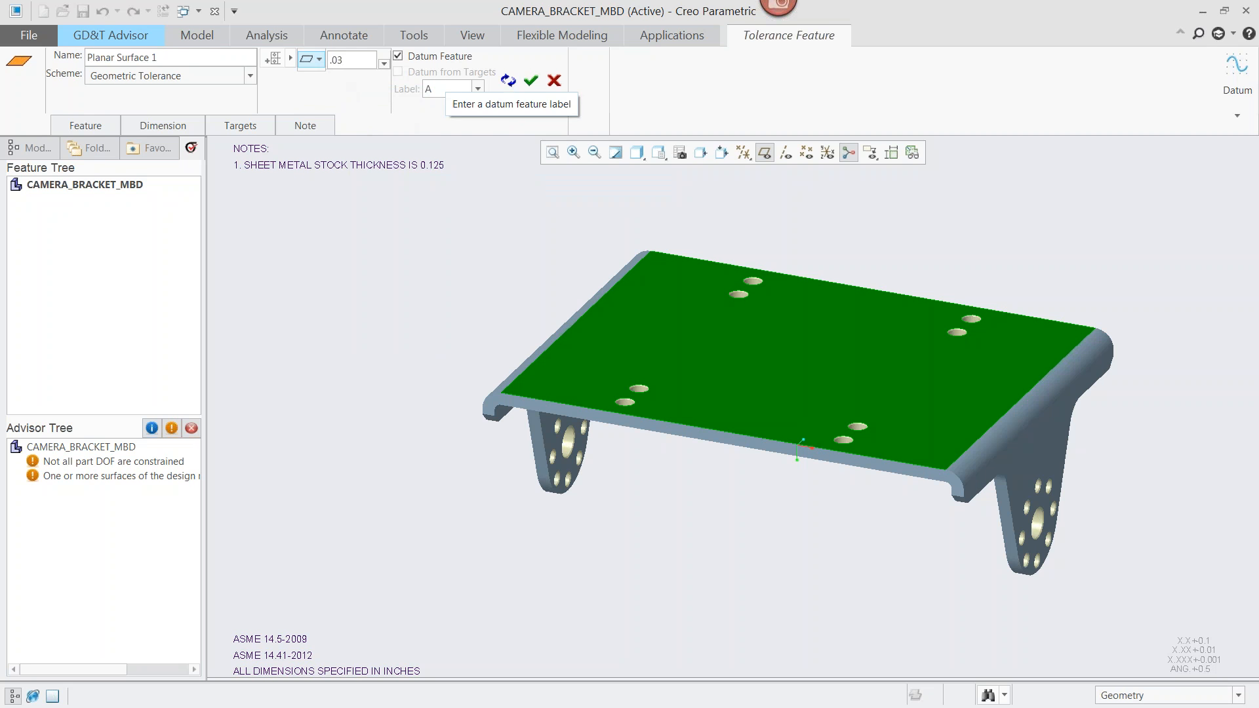
left_click(531, 89)
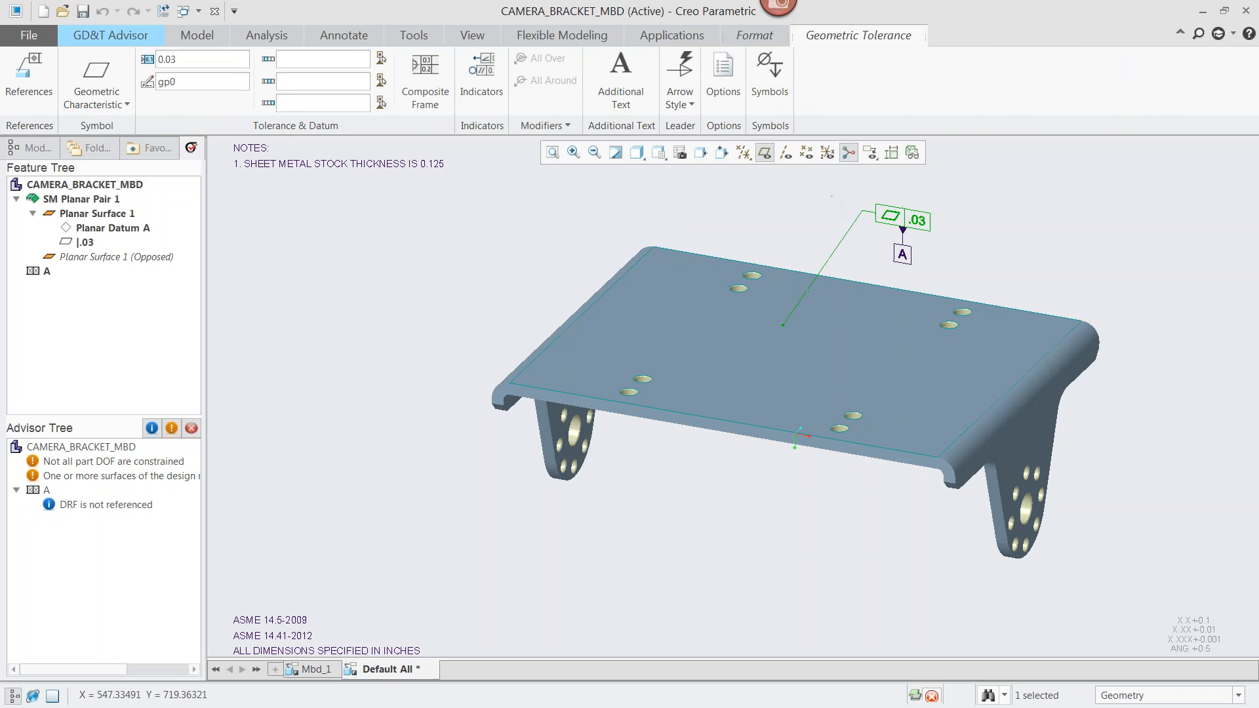
left_click(1049, 239)
- Start a tolerance feature on the outer hole at the bracket's far corner and set its perpendicularity tolerance to .002
scroll(1001, 285, "down", 4)
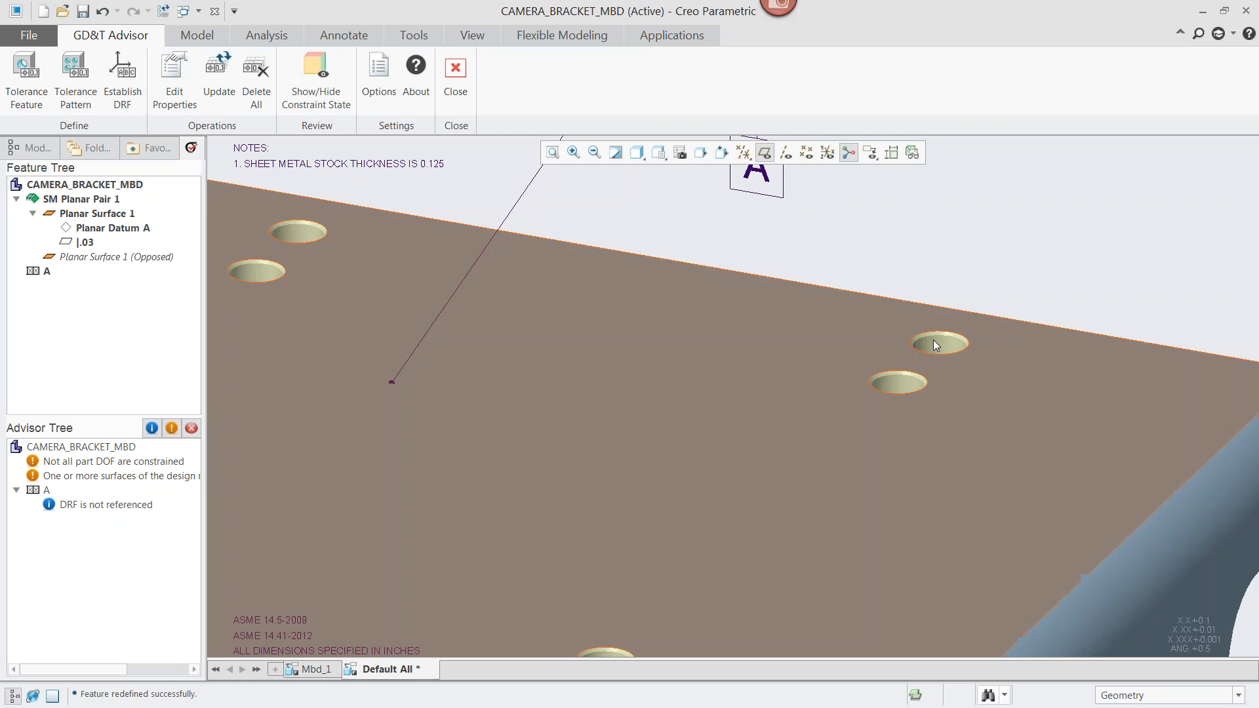
left_click(26, 72)
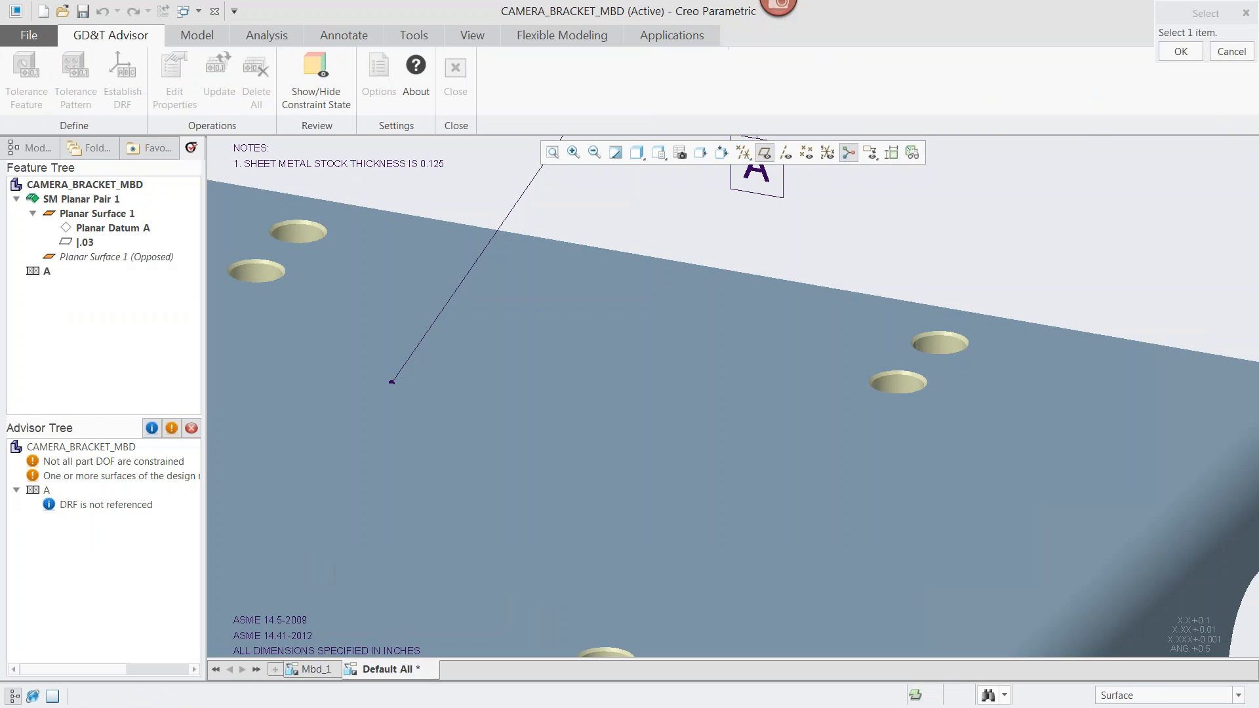
left_click(938, 344)
left_click(1125, 216)
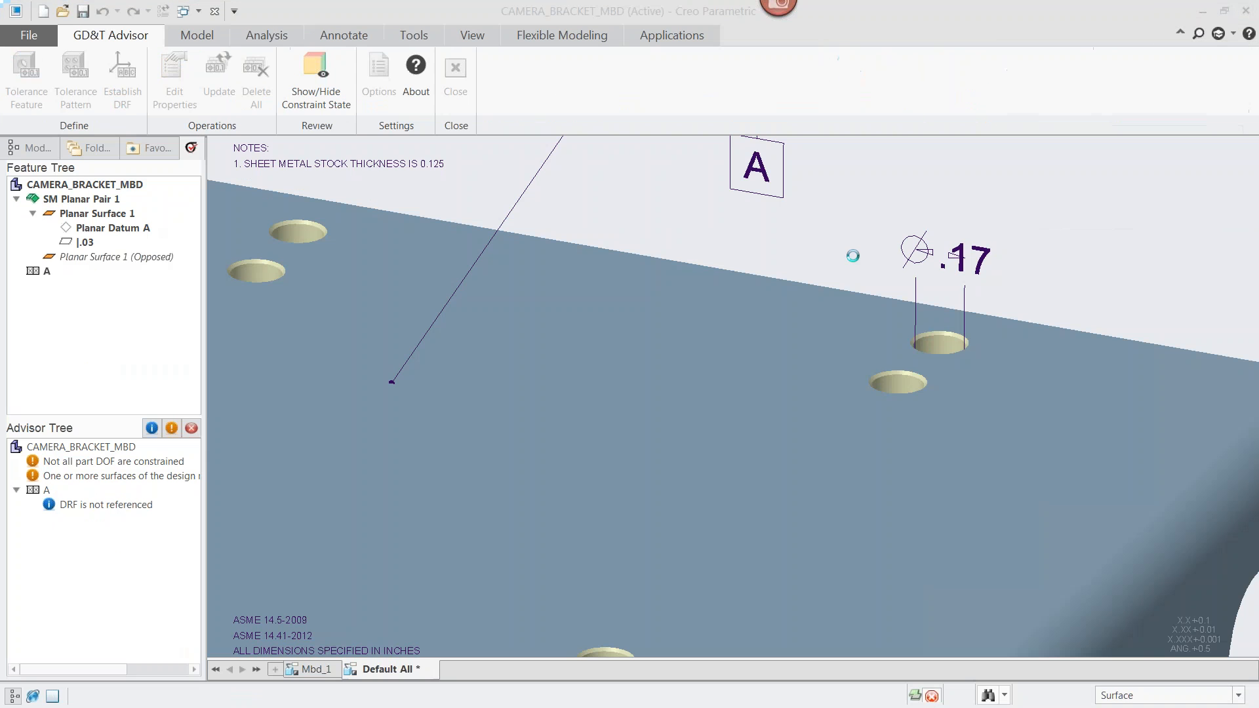
scroll(1017, 261, "up", 3)
left_click_drag(991, 258, 991, 161)
middle_click_drag(1063, 192, 962, 203, "shift")
left_click(401, 81)
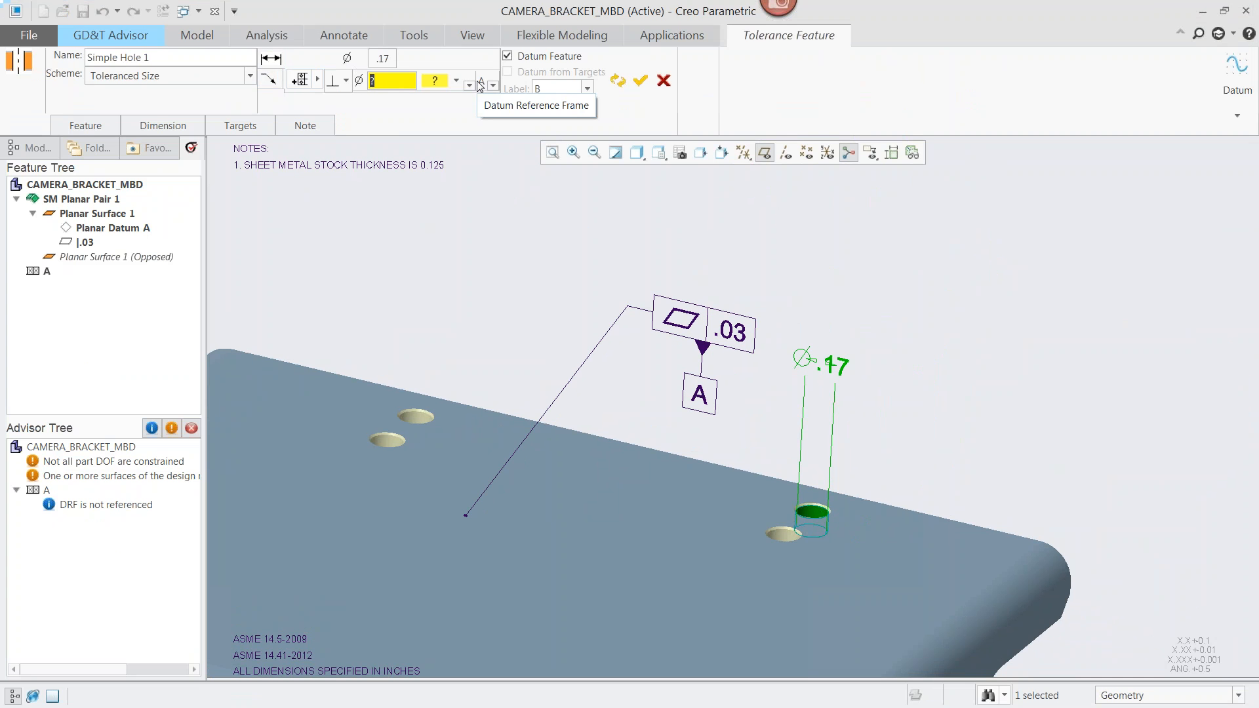
type(".002")
- Give the hole's diameter dimension a Plus / Minus tolerance of +.010/-.010 with three decimal places
left_click(383, 58)
left_click(652, 325)
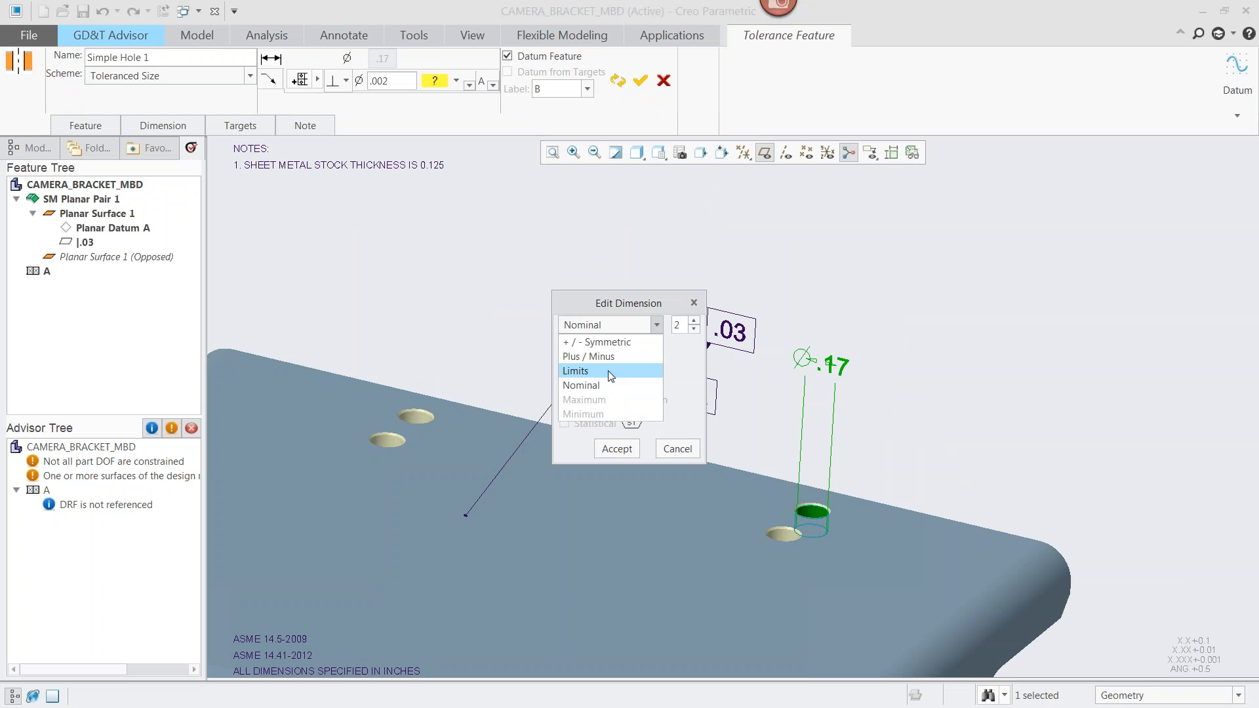
left_click(602, 356)
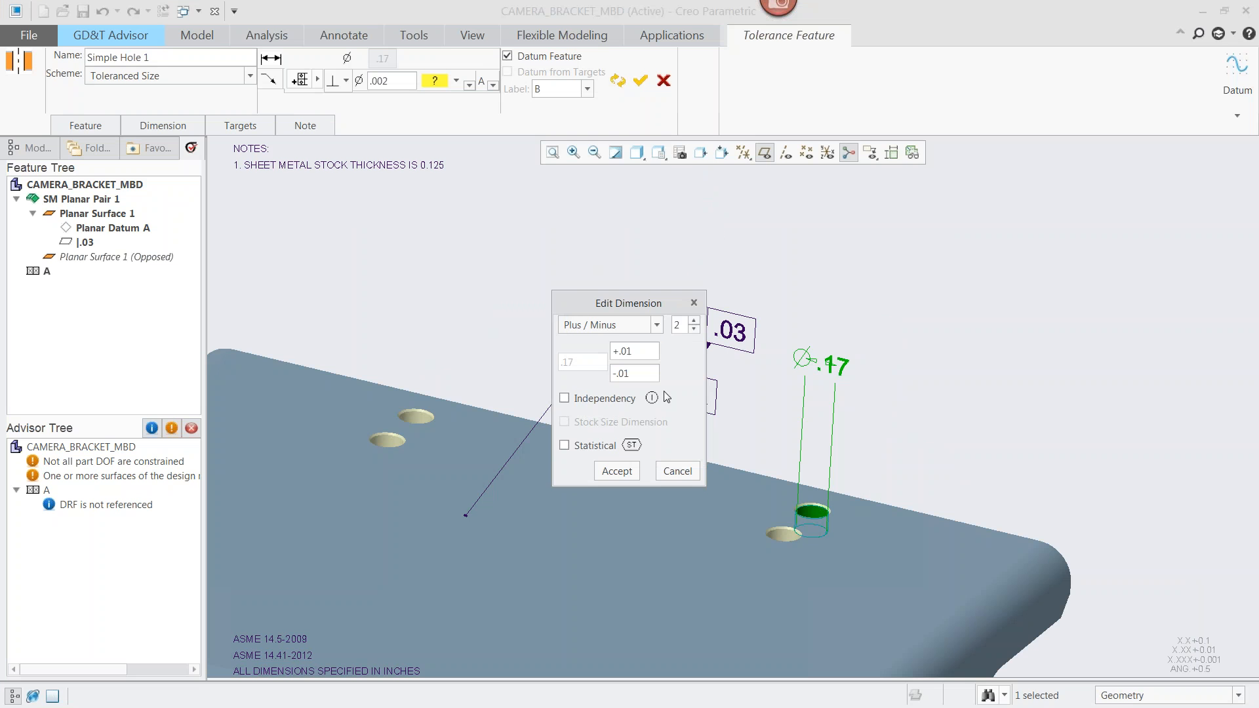
left_click(694, 321)
left_click(617, 471)
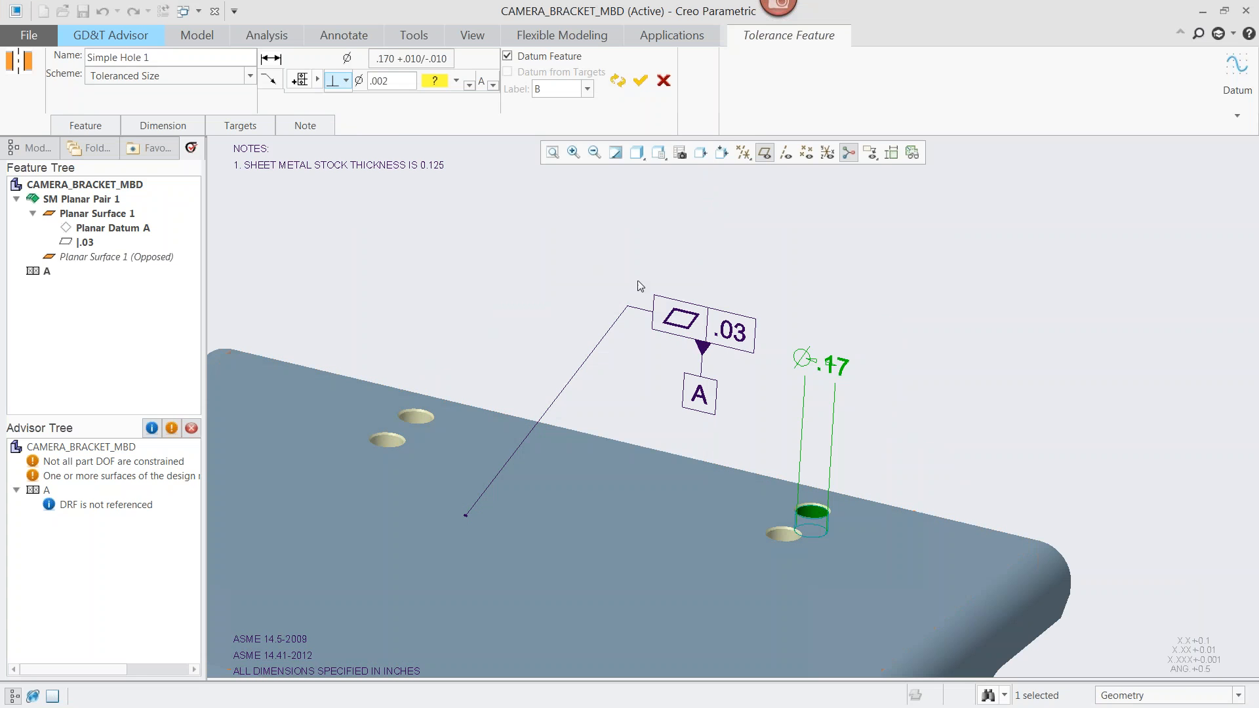
- Apply the RFS material condition to the hole's perpendicularity tolerance and complete the feature as datum B
left_click(456, 80)
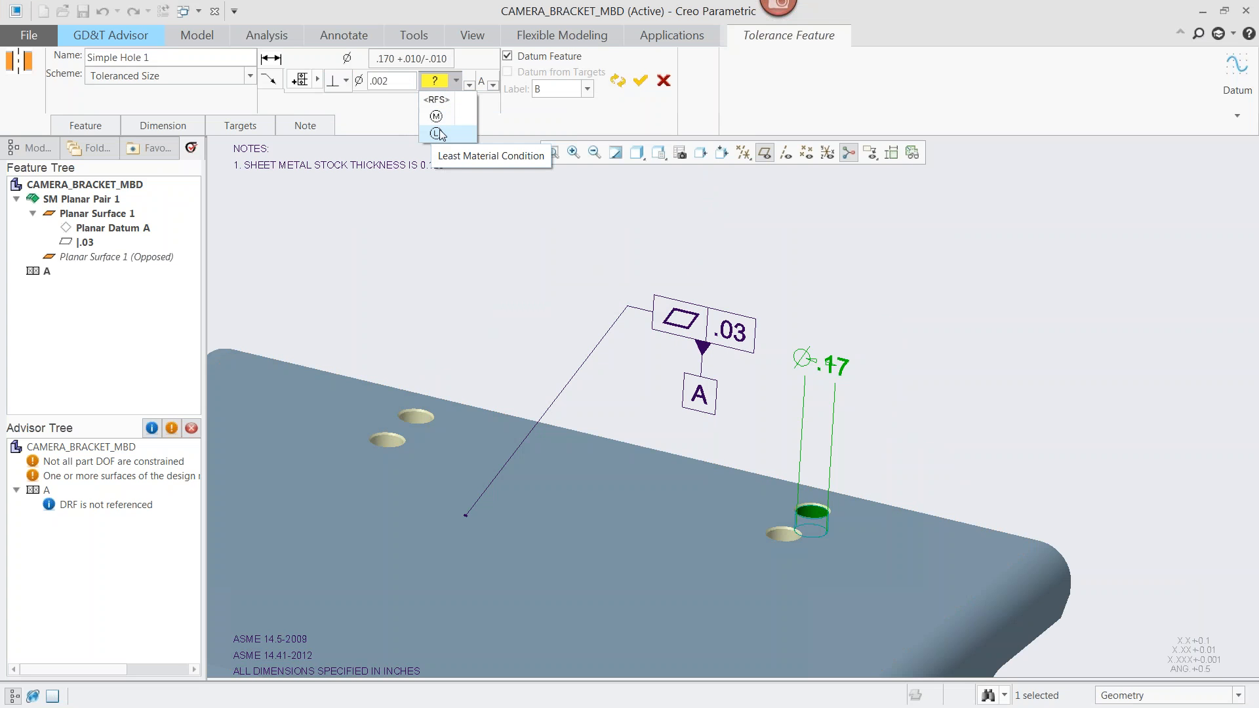
left_click(436, 99)
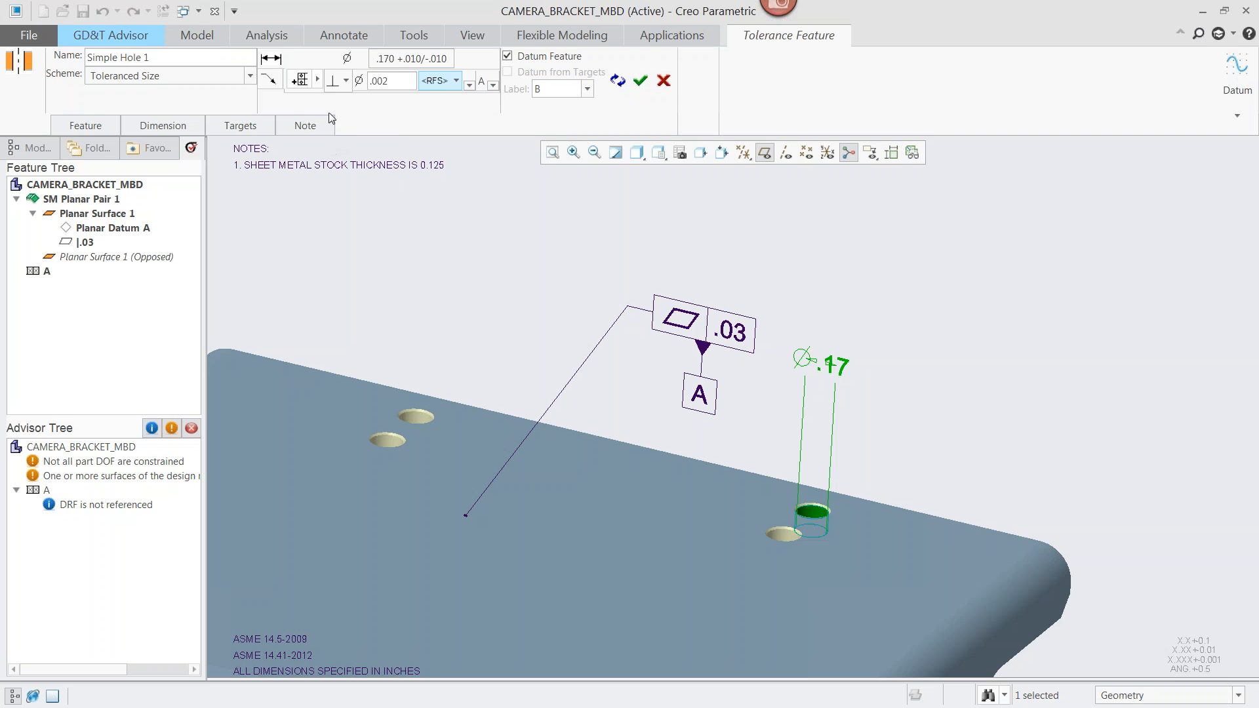
left_click(345, 81)
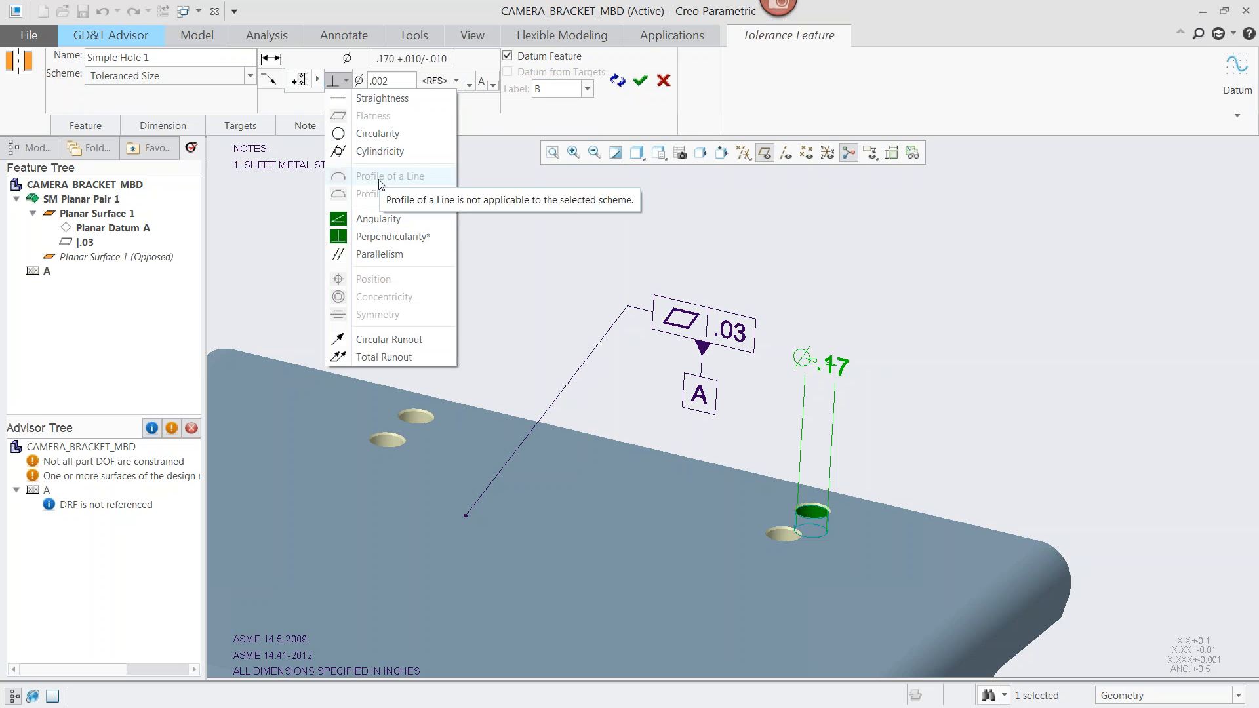
left_click(386, 237)
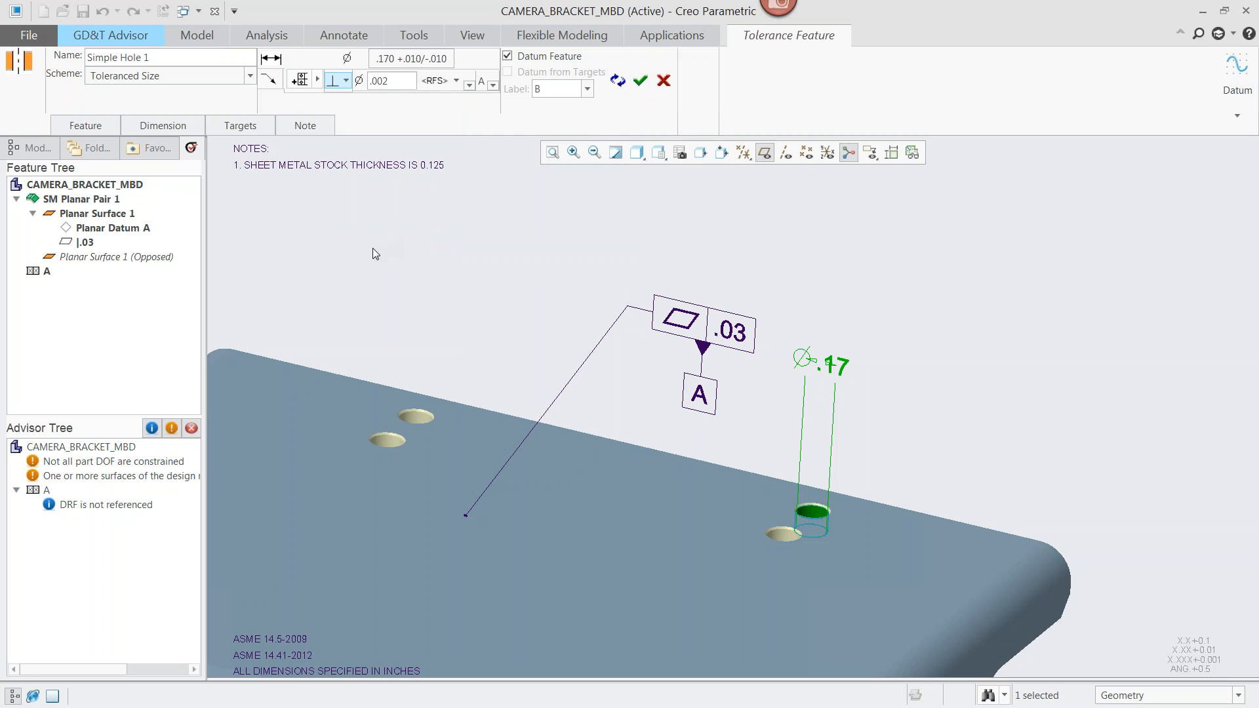
left_click(641, 80)
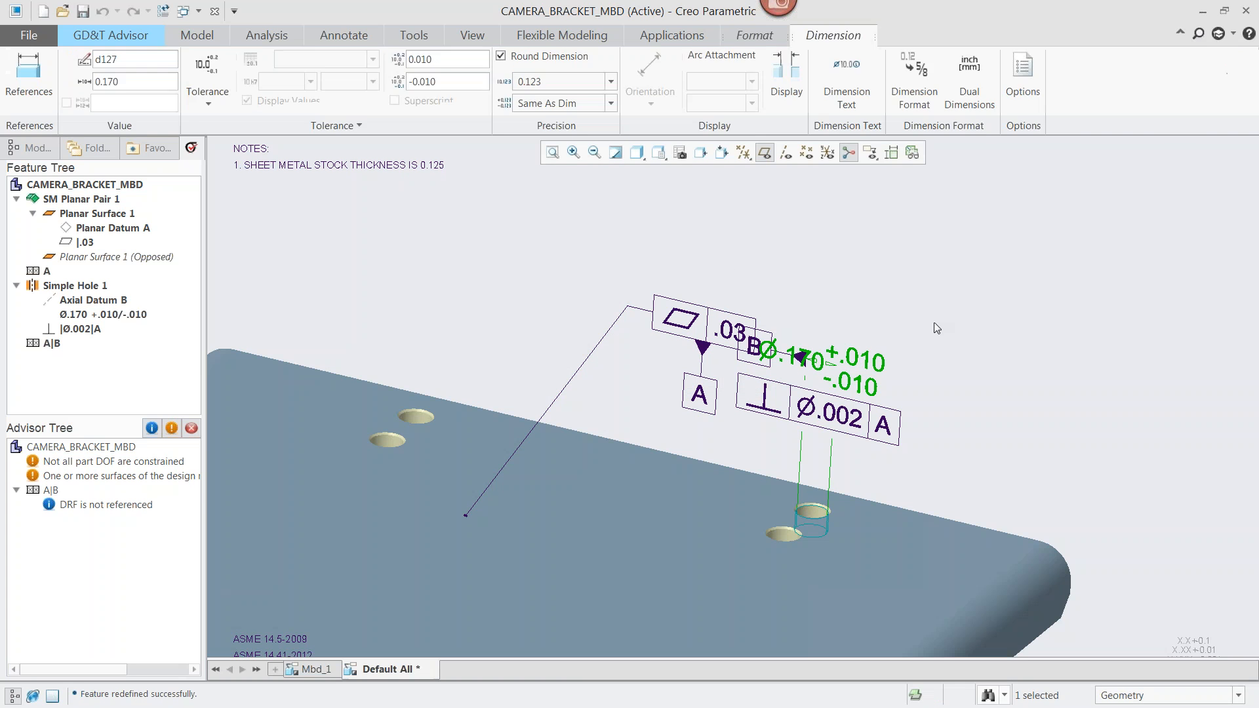
- Move the hole's diameter dimension and its attached perpendicularity frame clear of the flatness annotation
left_click(853, 355)
left_click_drag(853, 355, 1017, 309)
left_click(892, 395)
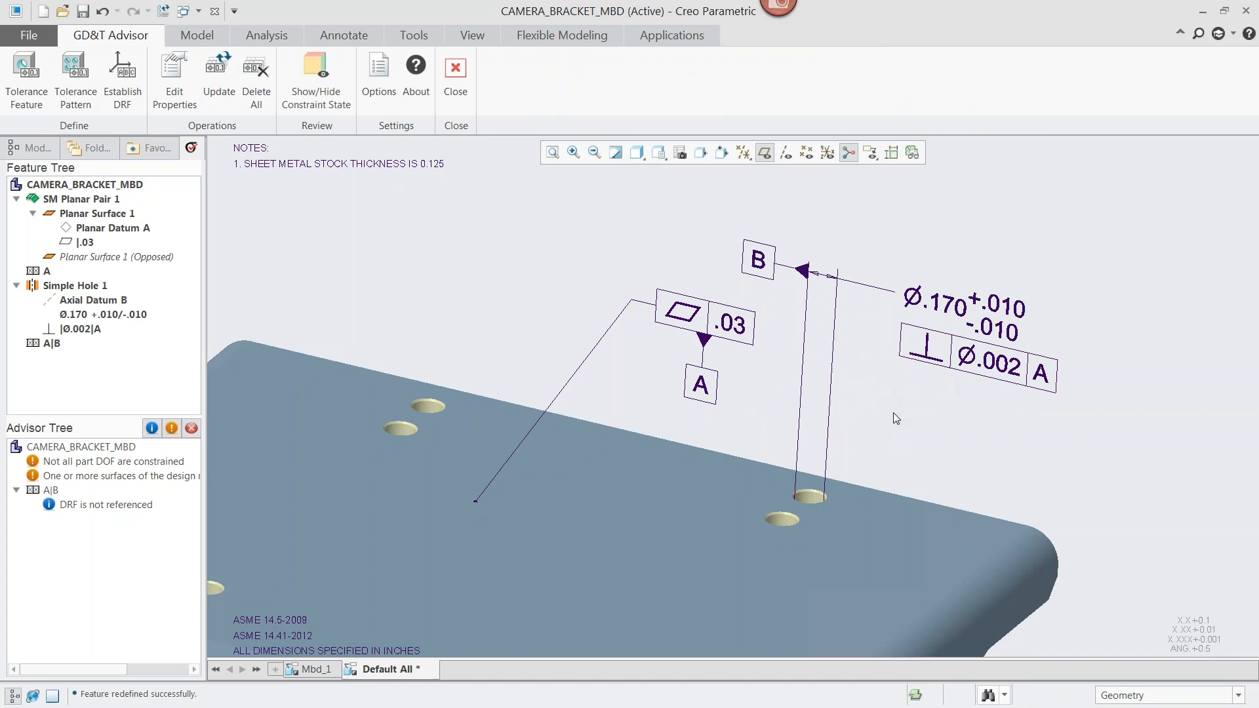
- Add the text "8 Holes" below the hole's perpendicularity tolerance frame
left_click(944, 360)
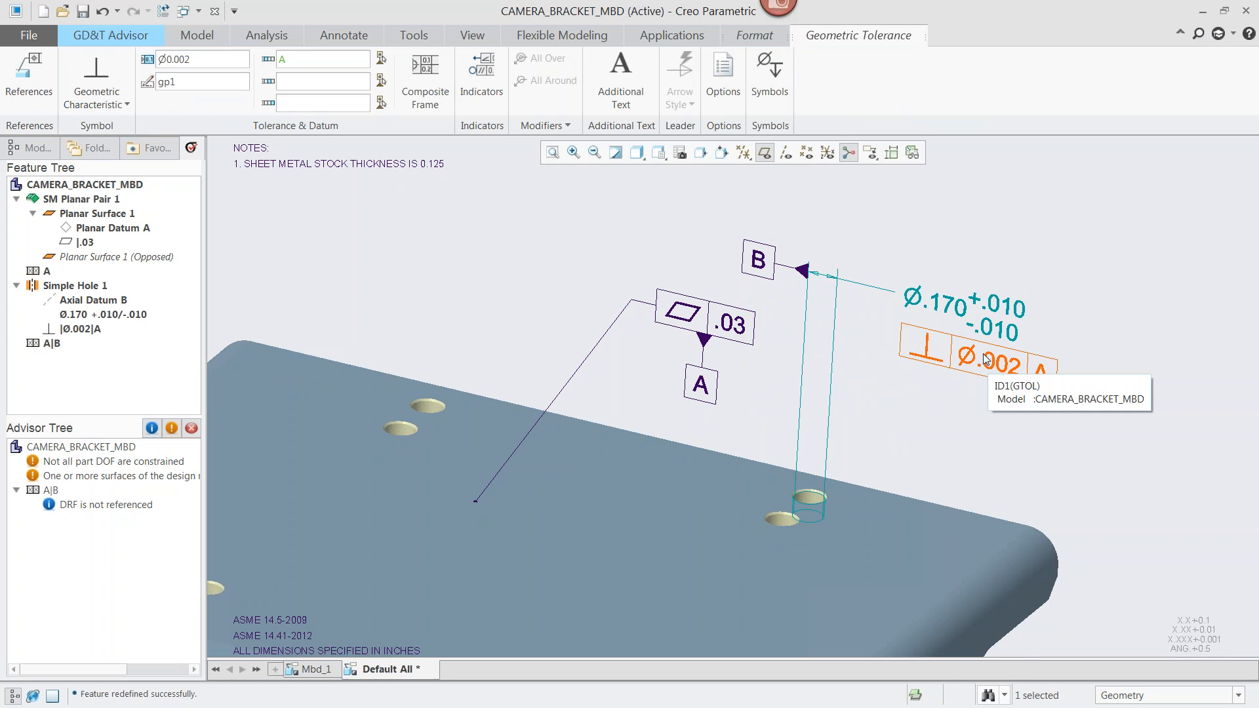
left_click(620, 77)
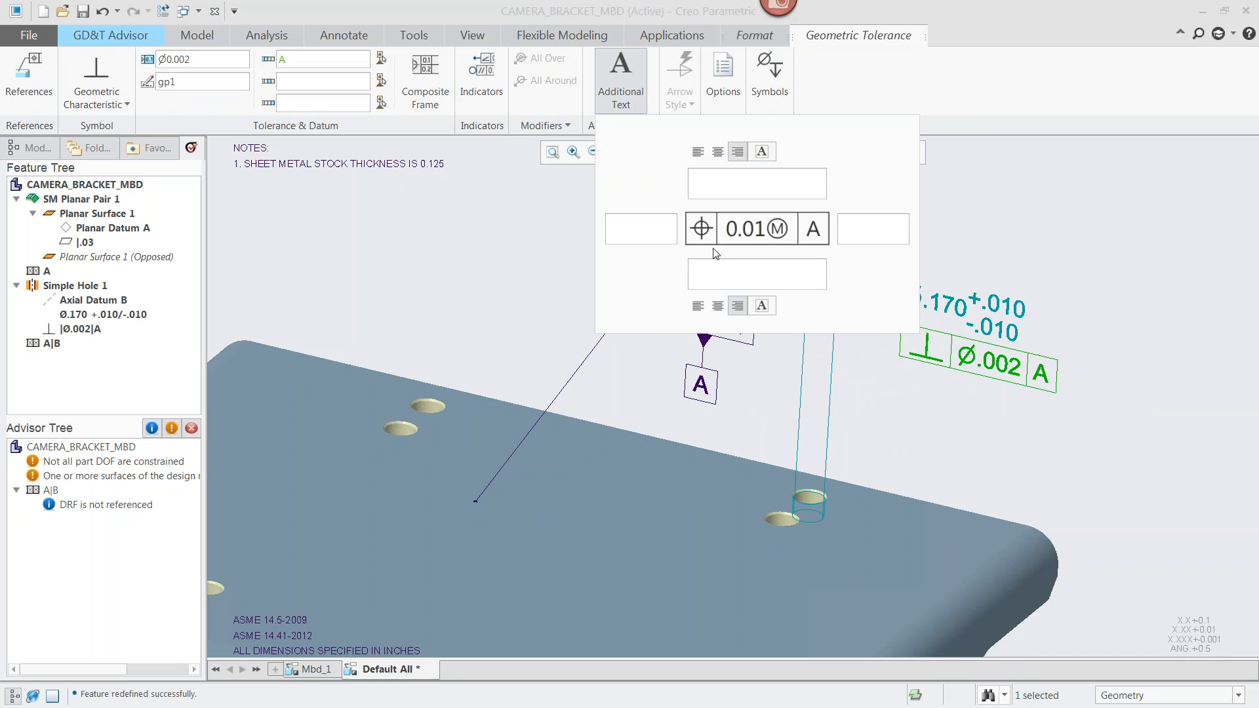
type("8 Holes")
left_click(719, 303)
left_click(1055, 221)
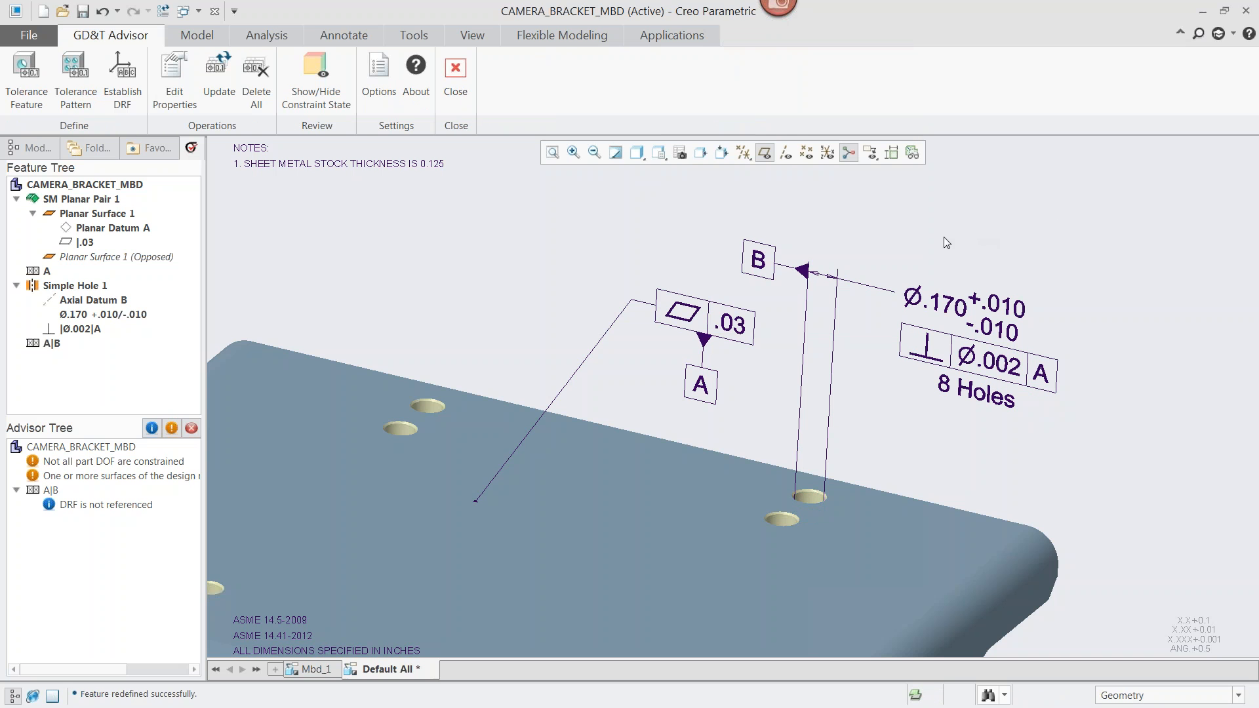
- Open pd2_gp_finger.prt from the 06_Additive_Manufacturing folder under the replacement name PRT0001
mouse_move(843, 282)
middle_mouse_down()
mouse_move(820, 300)
mouse_move(1079, 361)
mouse_move(819, 300)
middle_mouse_up()
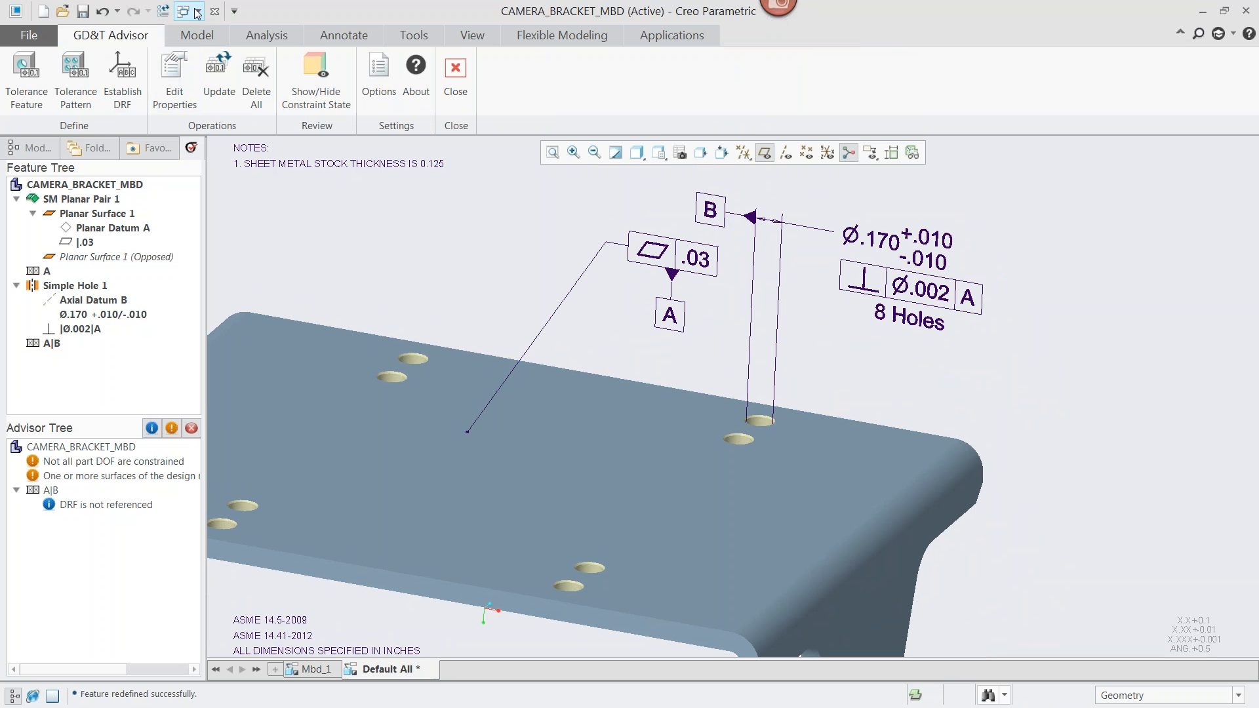
left_click(63, 11)
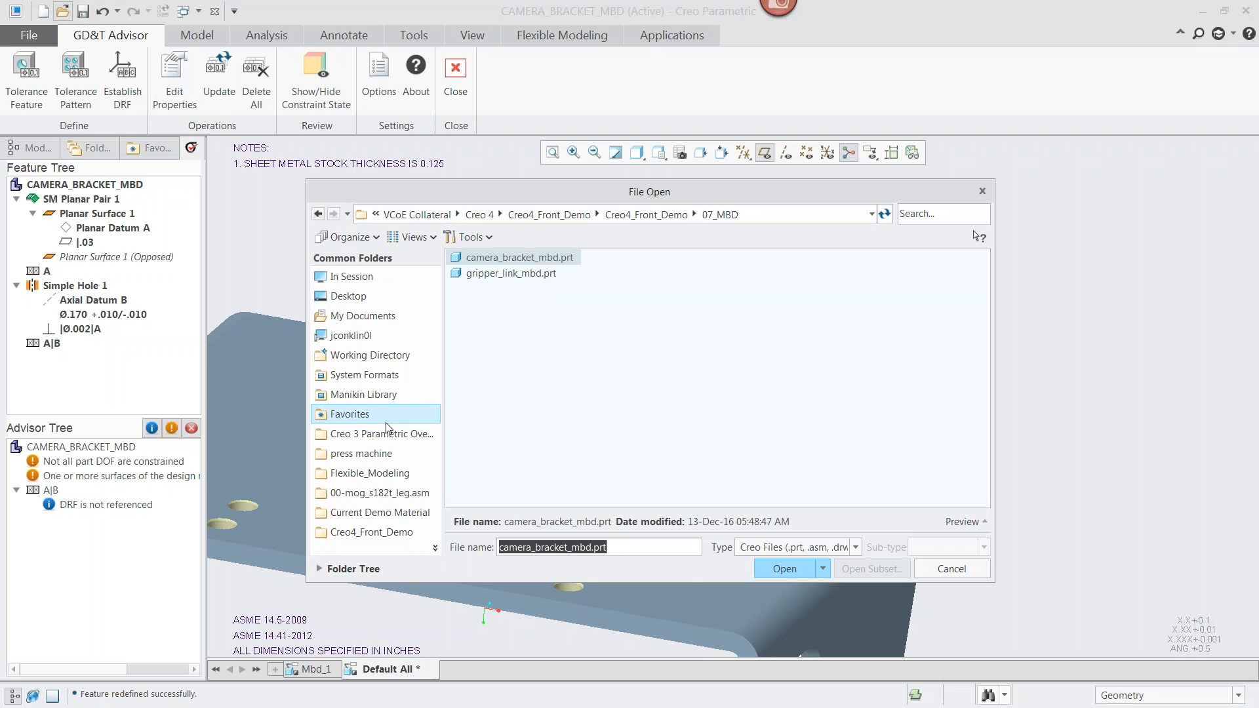
left_click(646, 215)
double_click(515, 353)
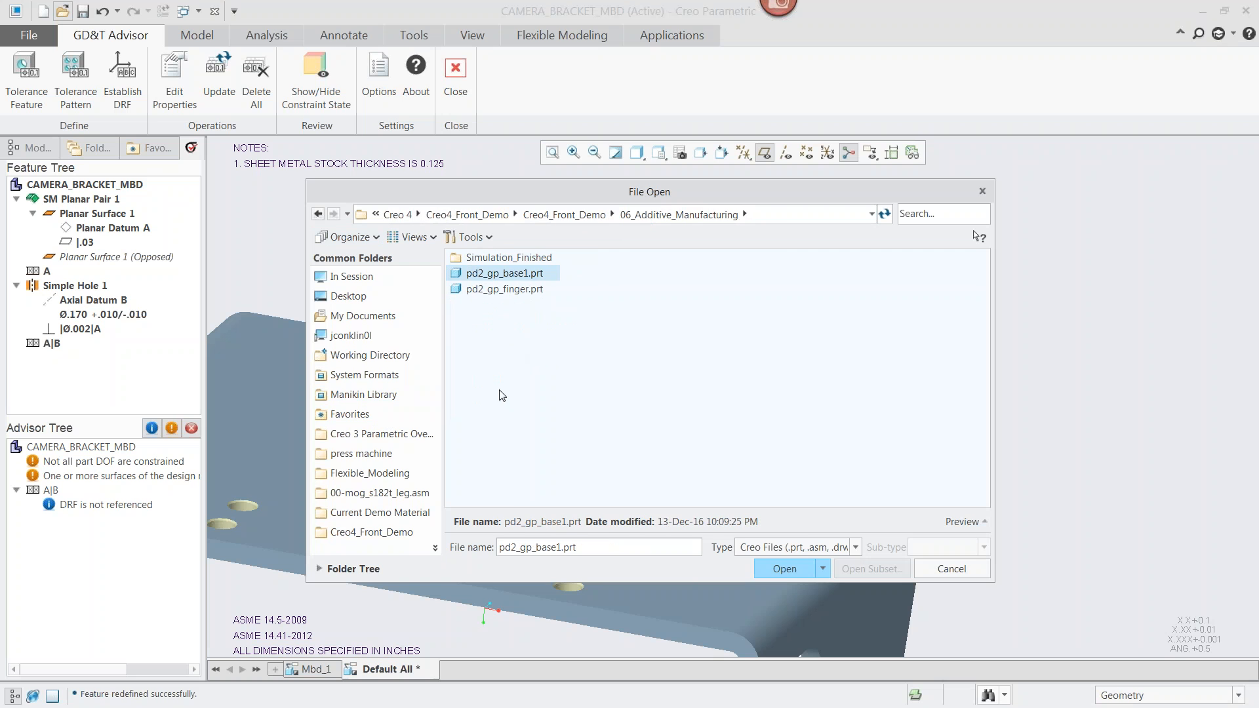
left_click(497, 290)
double_click(496, 290)
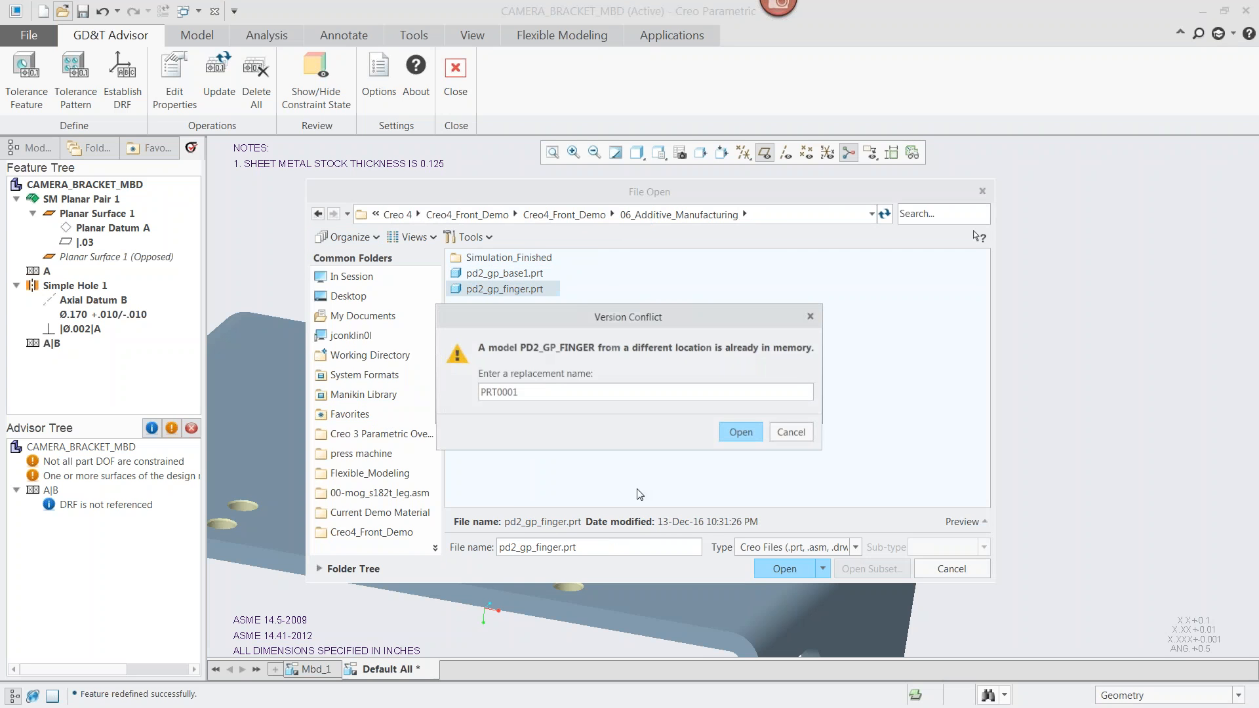
left_click(737, 432)
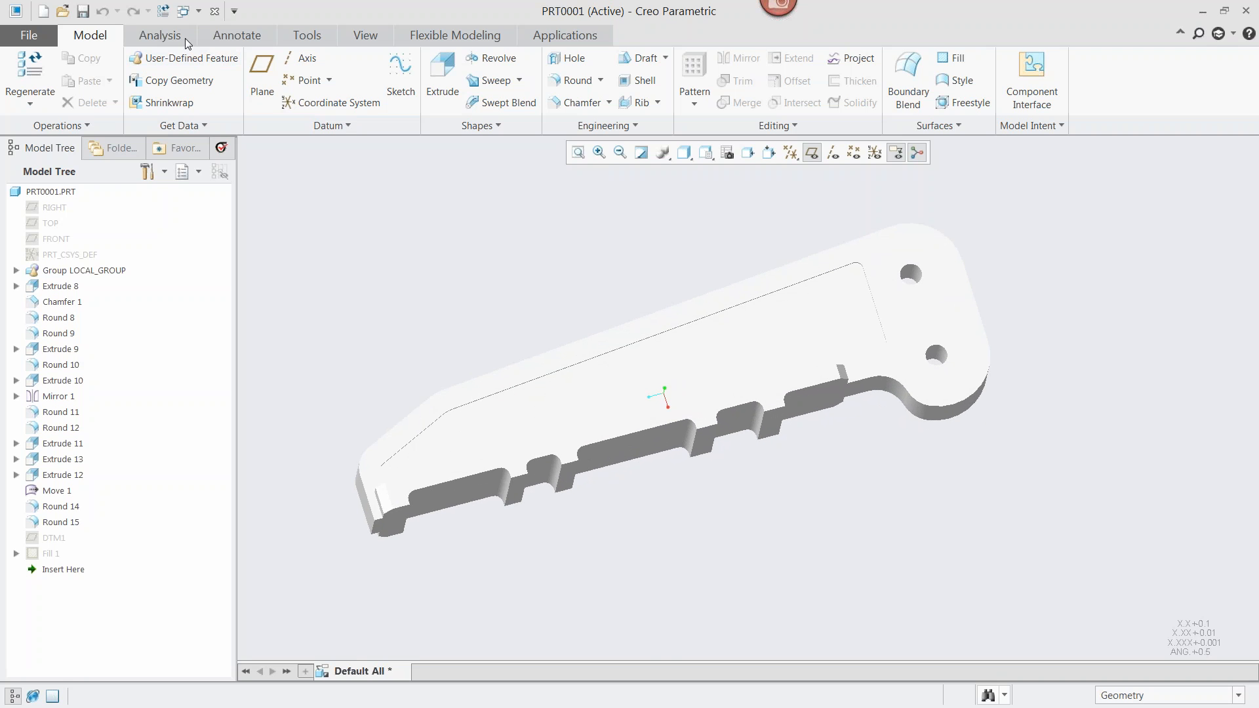
- Calculate the mass properties of the gripper finger's solid geometry using the default coordinate system
left_click(159, 35)
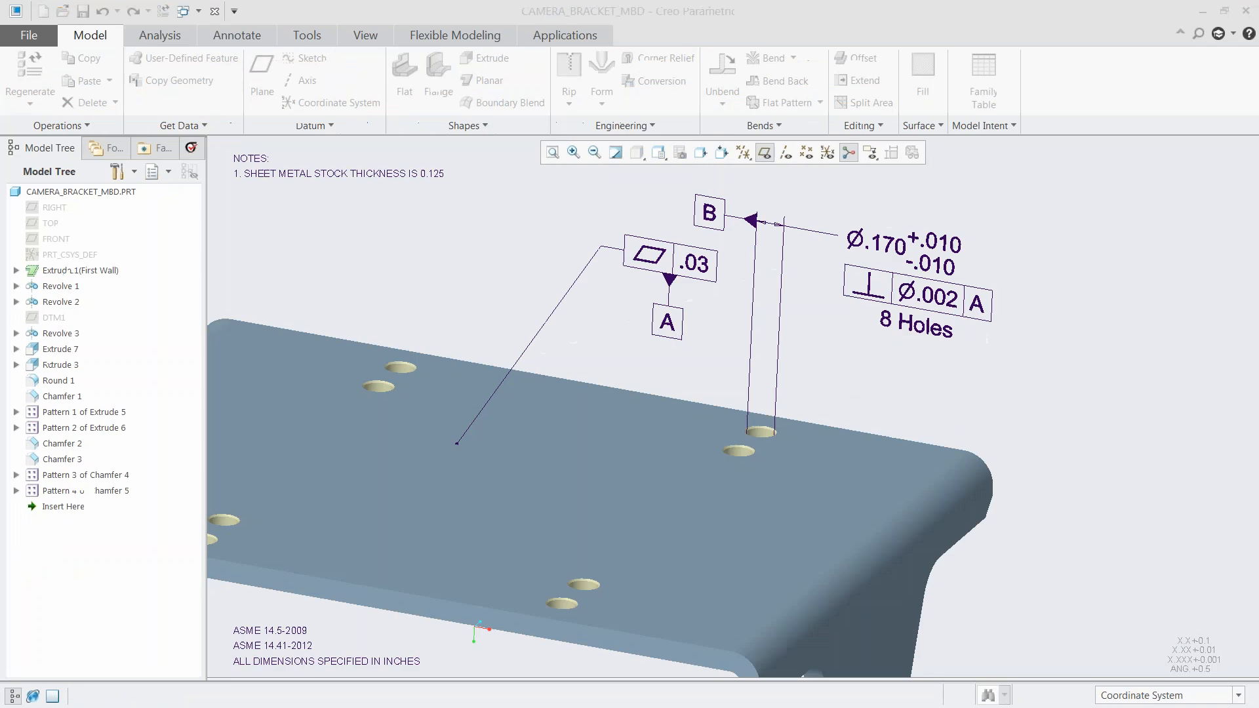
left_click(992, 578)
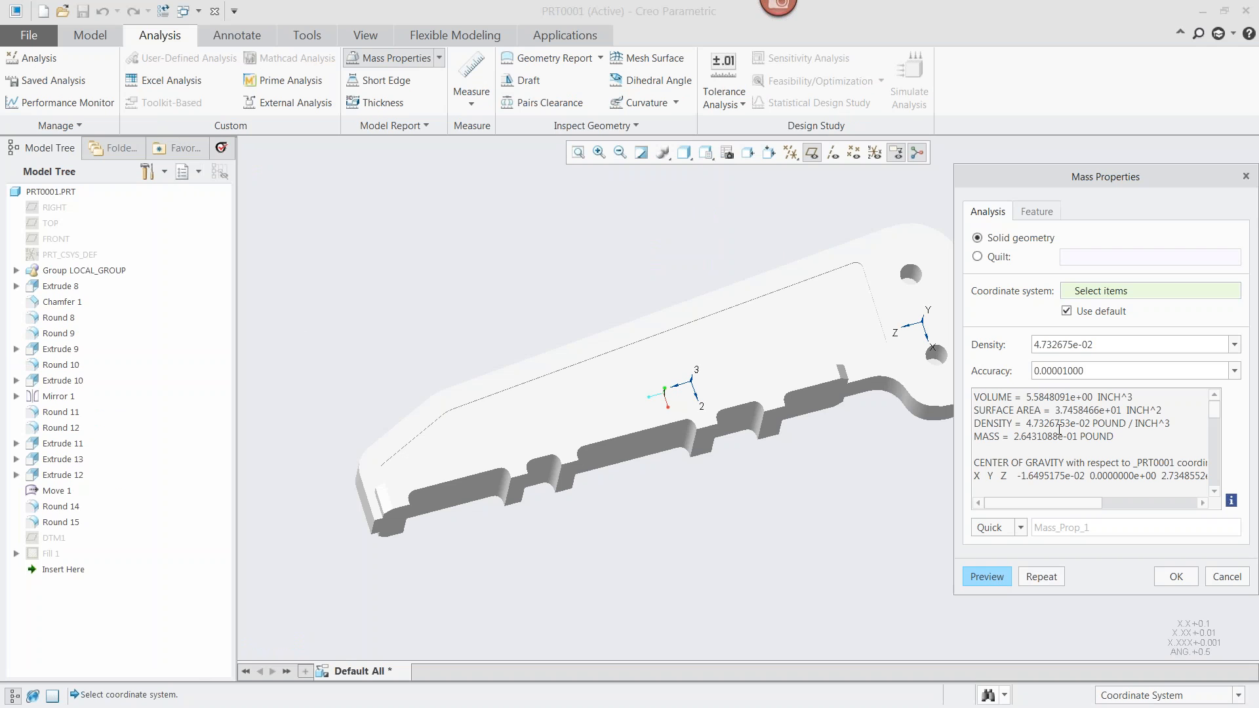
left_click(1175, 577)
- Redefine the Extrude 11 pocket cut so that its depth goes through all of the gripper finger
left_click(63, 448)
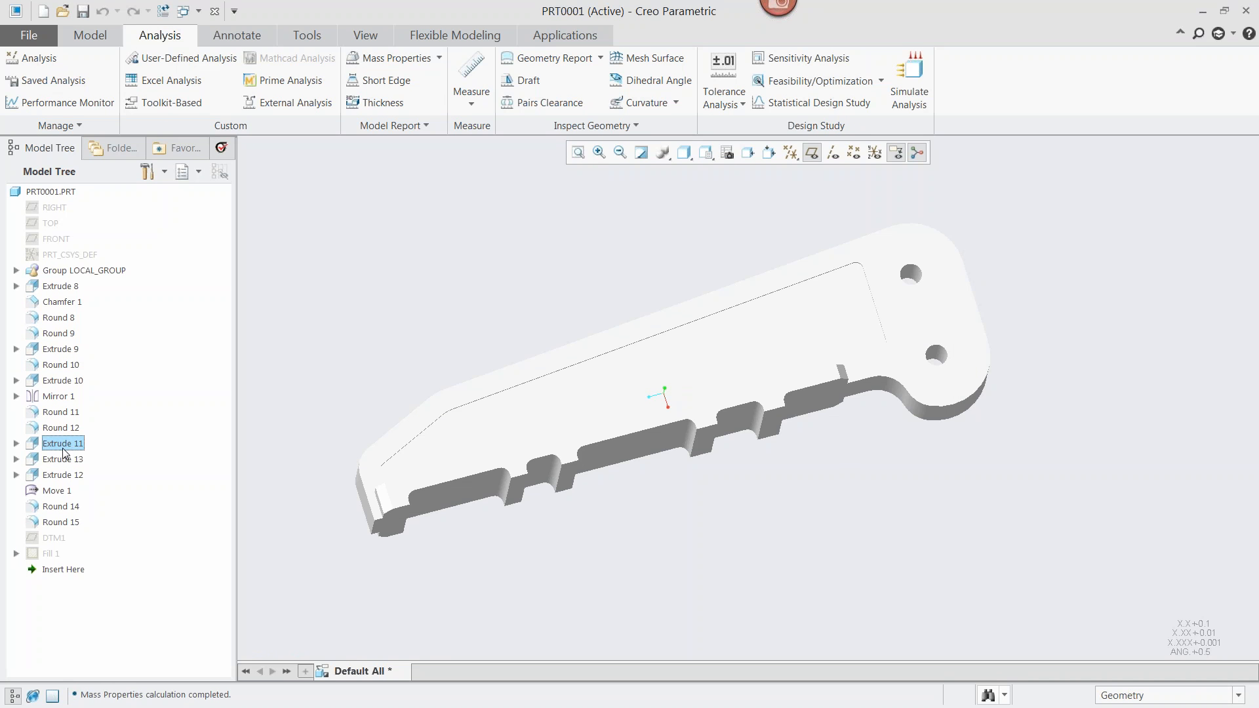
left_click(93, 375)
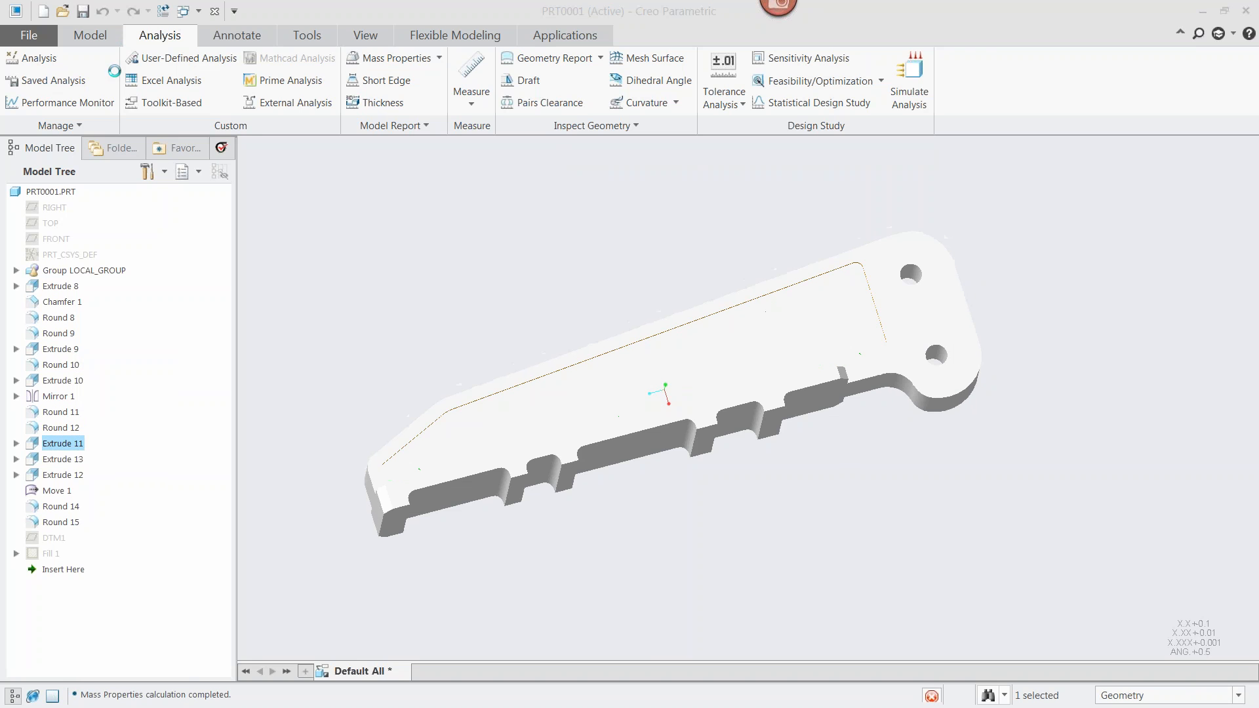
left_click(86, 81)
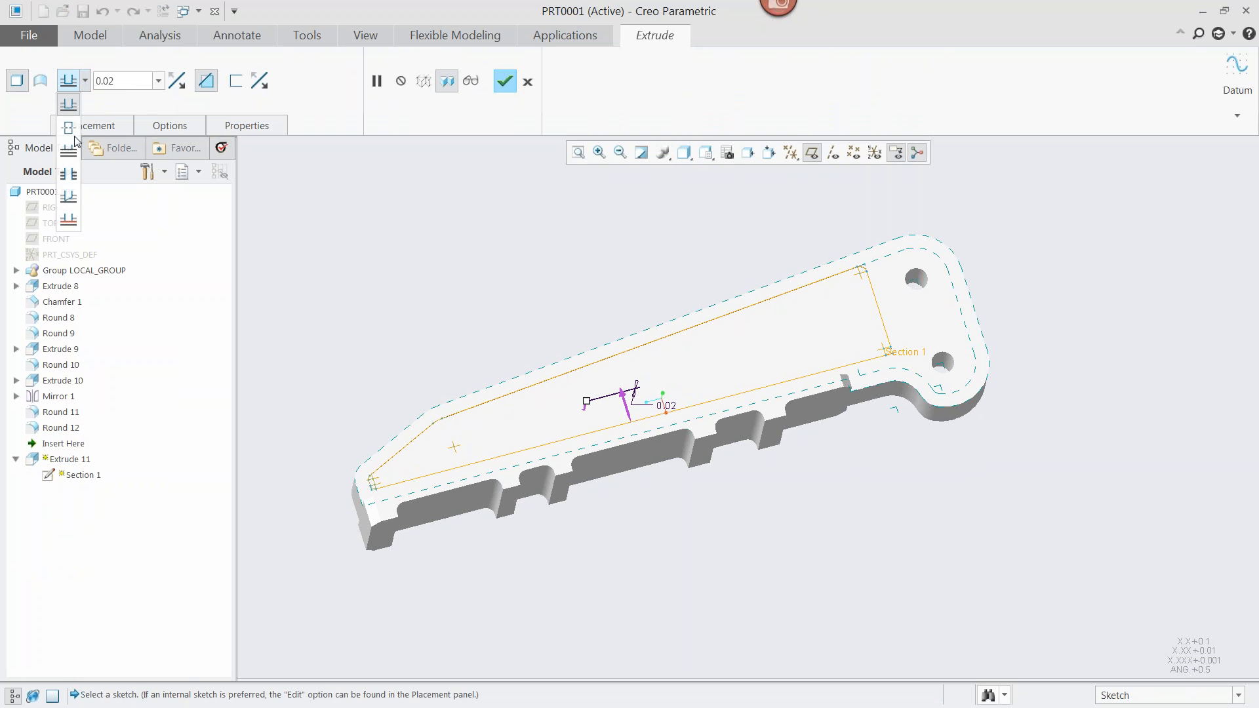
left_click(70, 185)
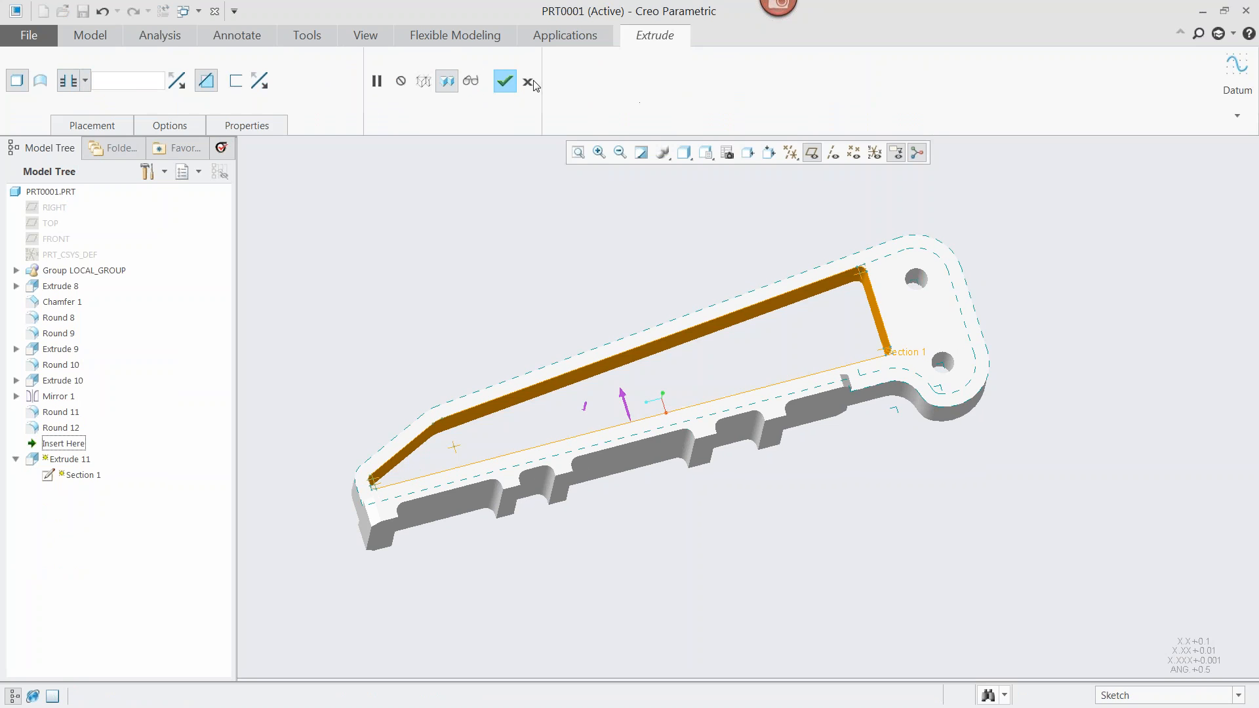
left_click(500, 84)
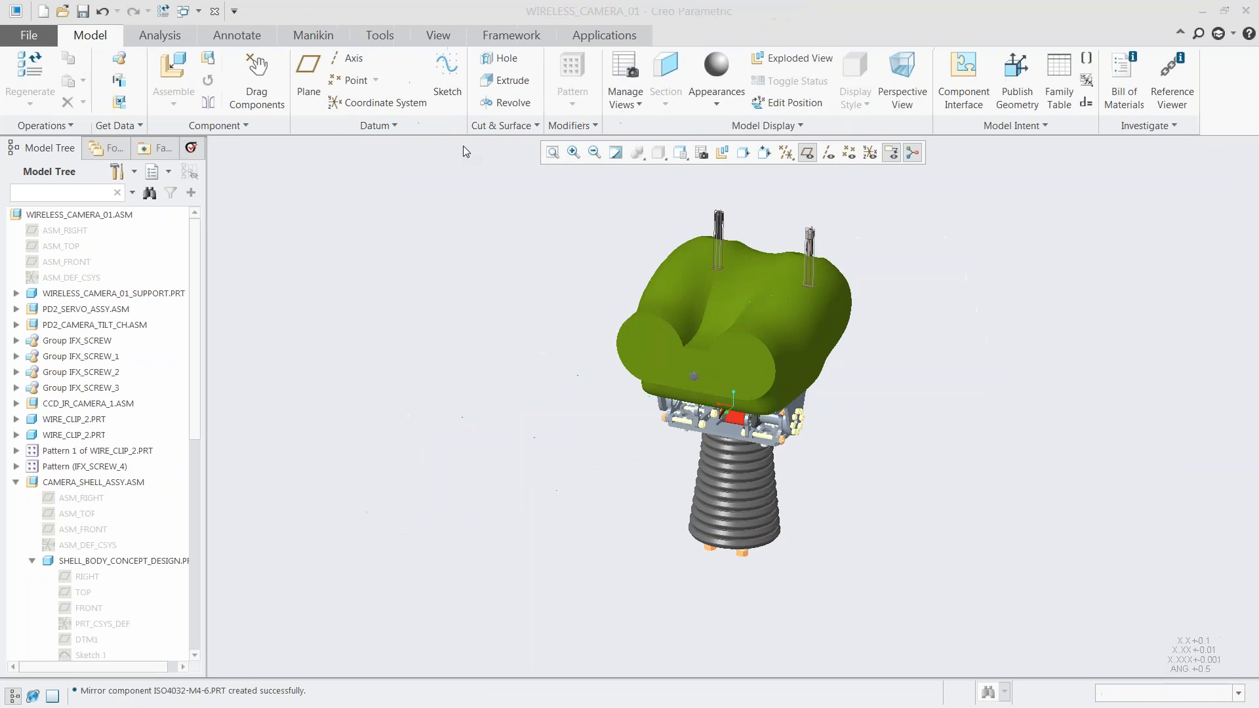
- Start a lattice feature using the intent surfaces of Extrude 11 as its bounding surfaces
left_click(85, 40)
left_click(627, 122)
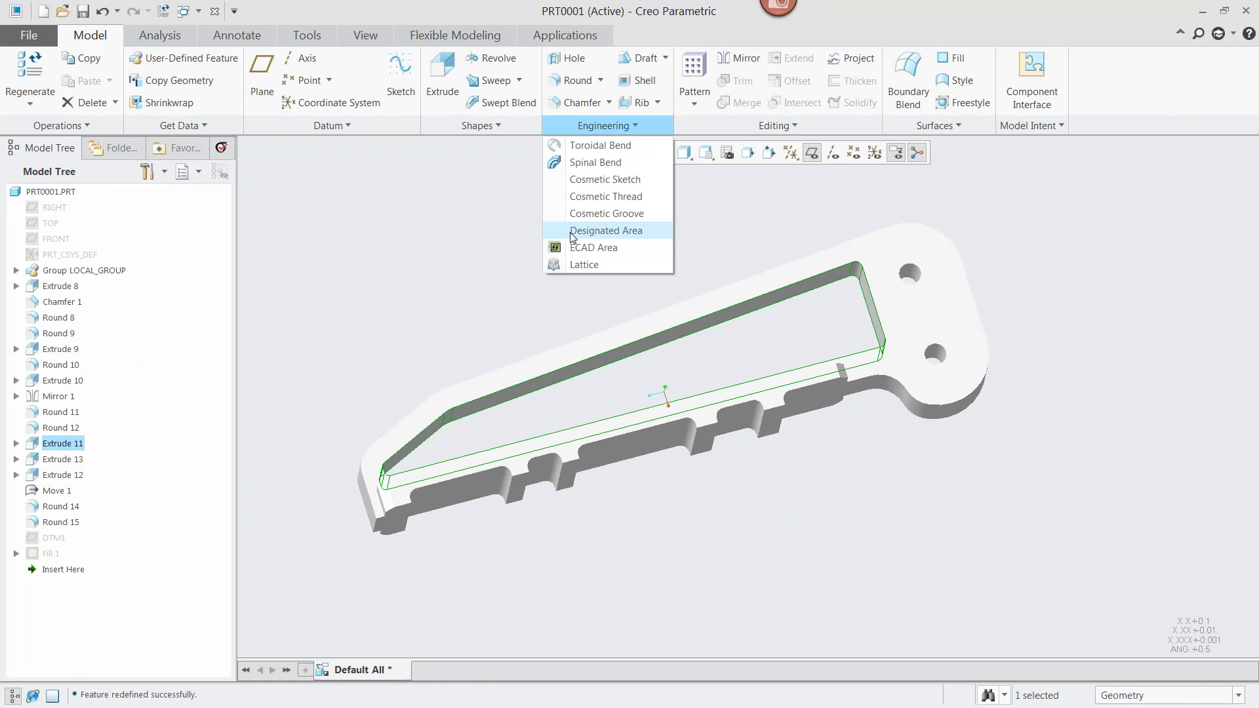
left_click(583, 265)
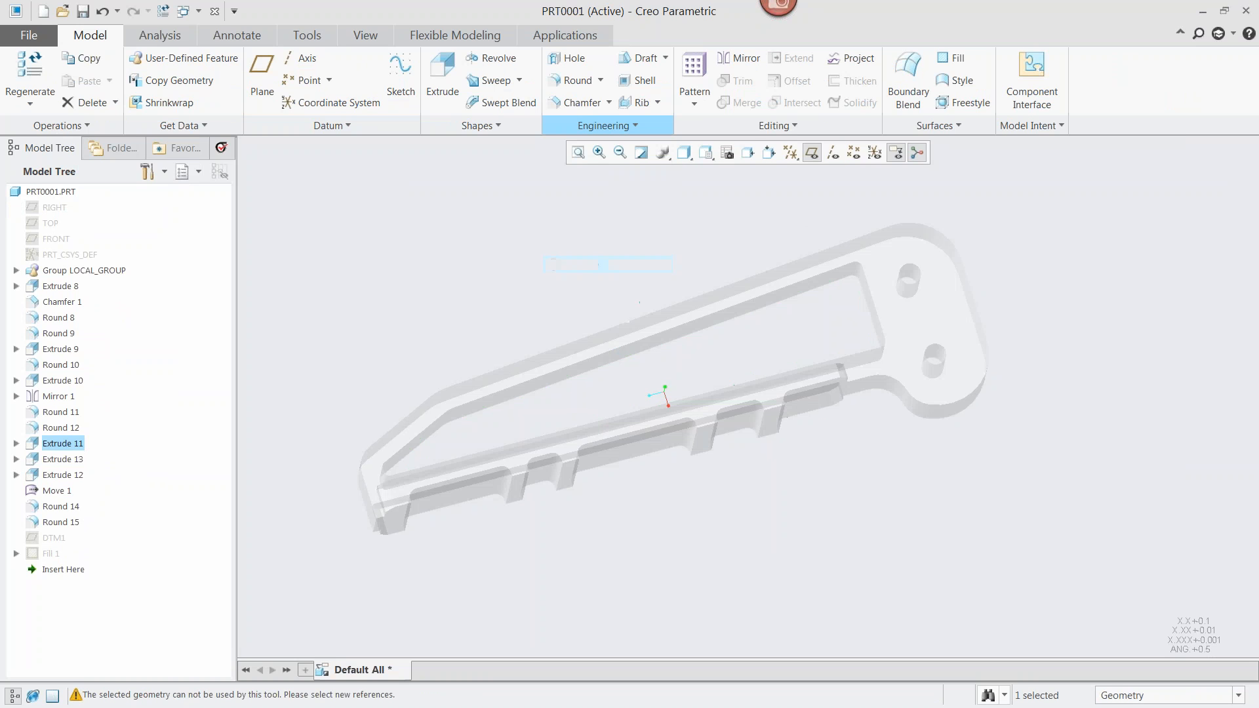
scroll(586, 280, "down", 5)
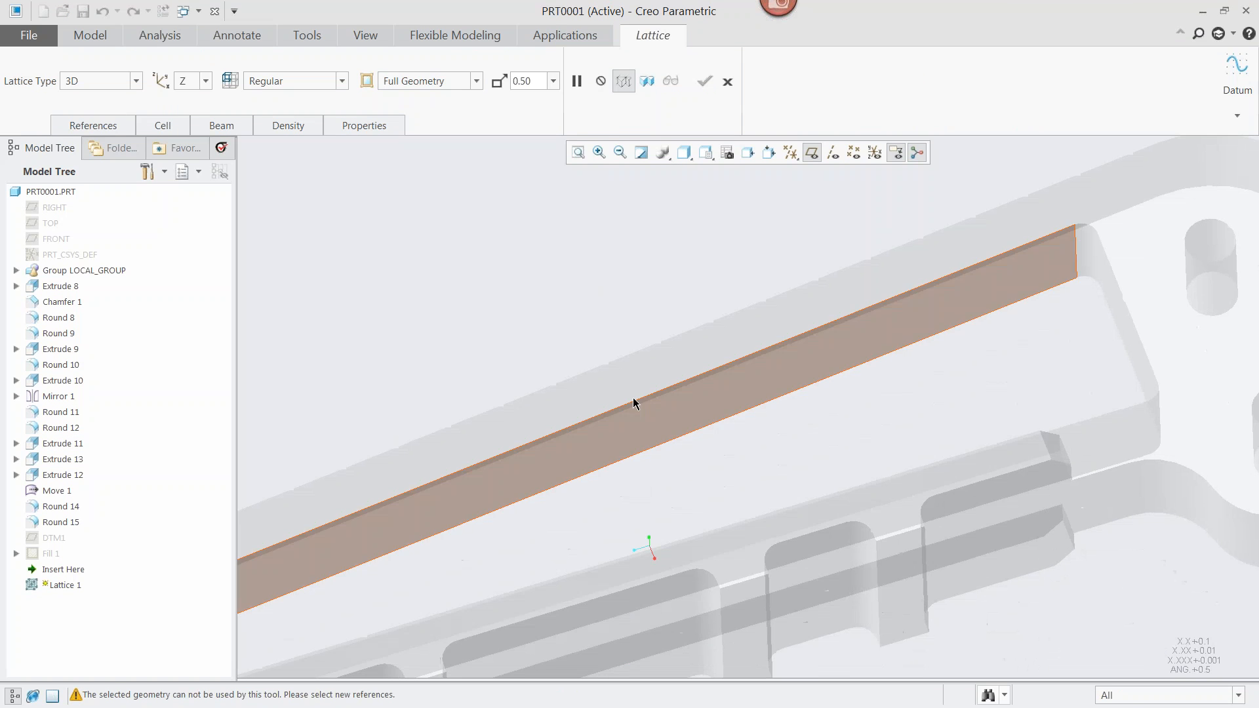
right_click(634, 417)
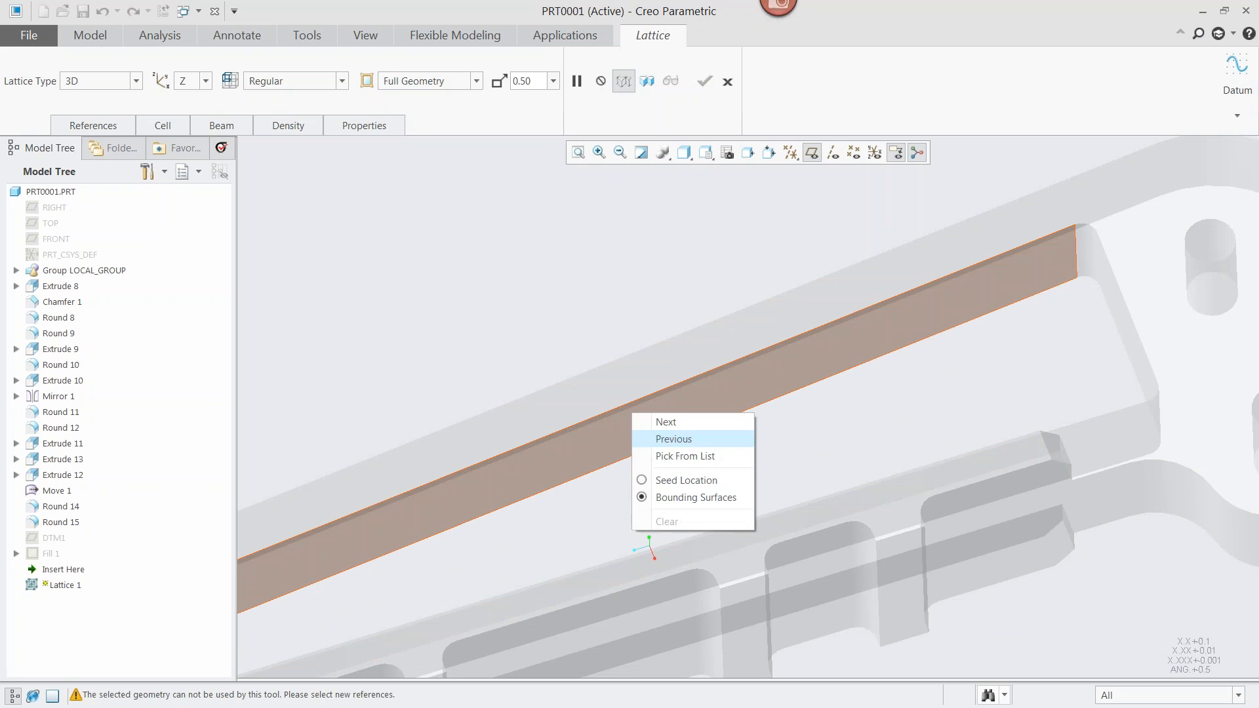
left_click(678, 454)
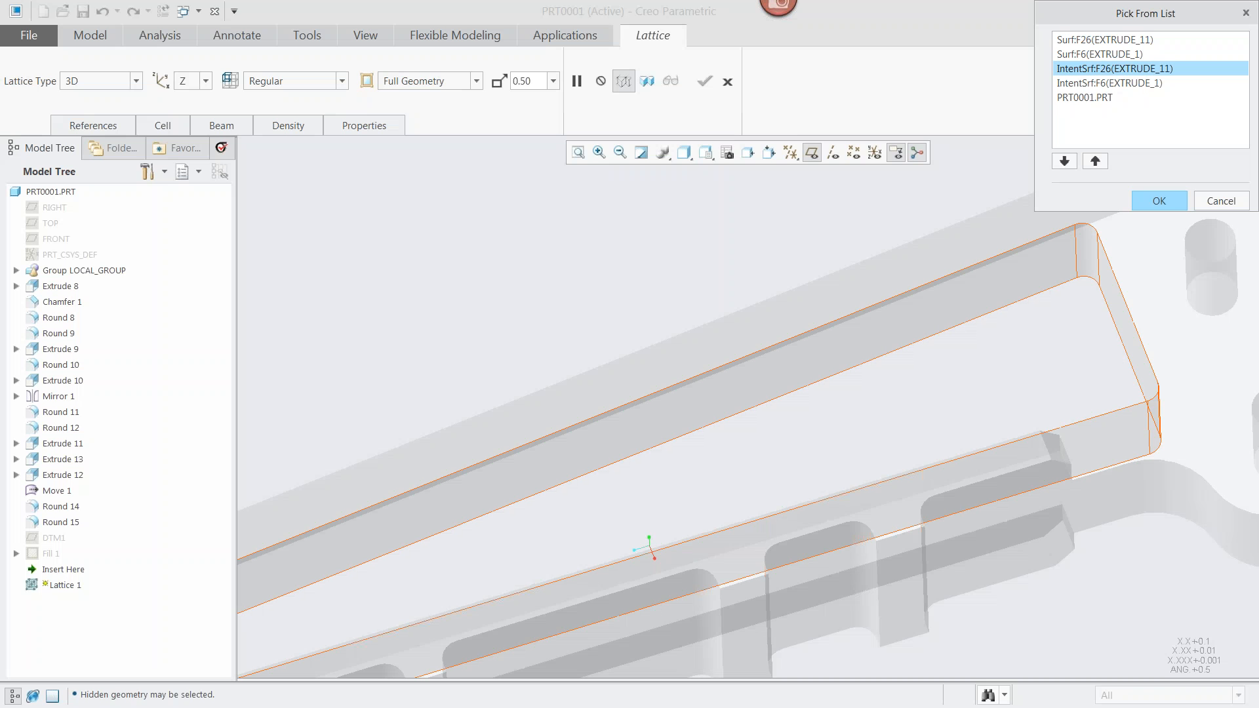
left_click(1159, 201)
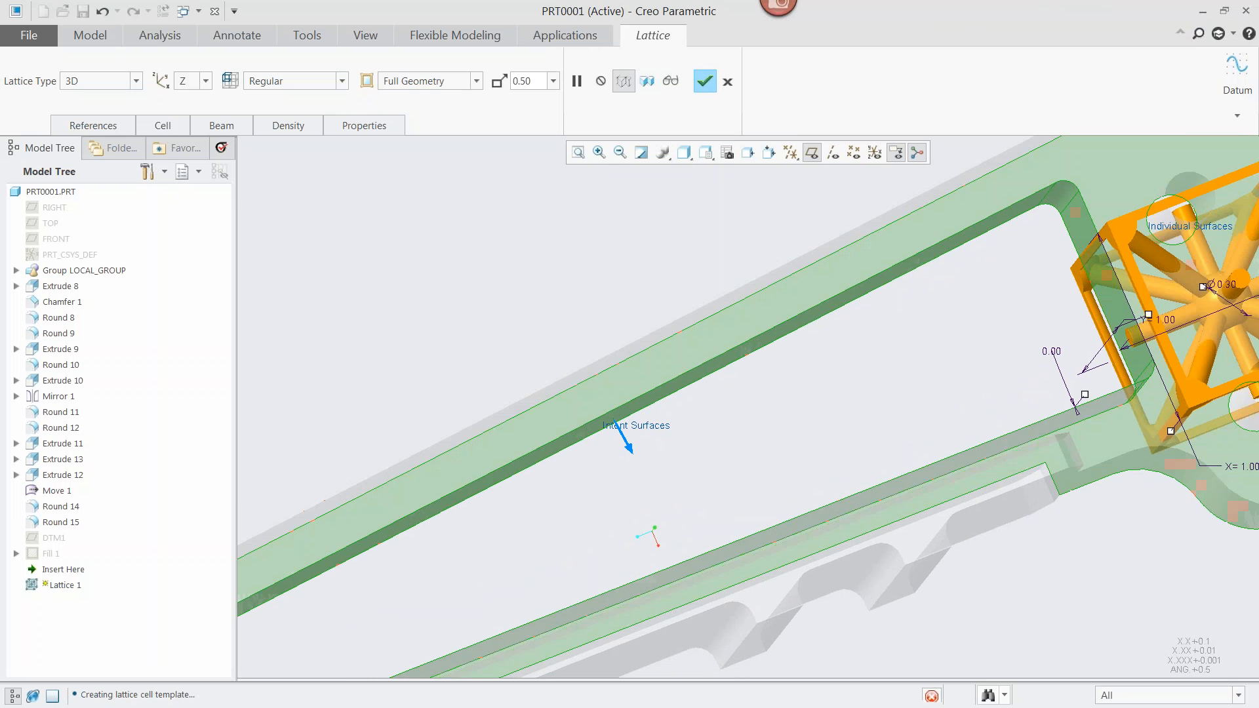
- Set the scale of the 3D lattice cell to 0.50
scroll(813, 524, "up", 3)
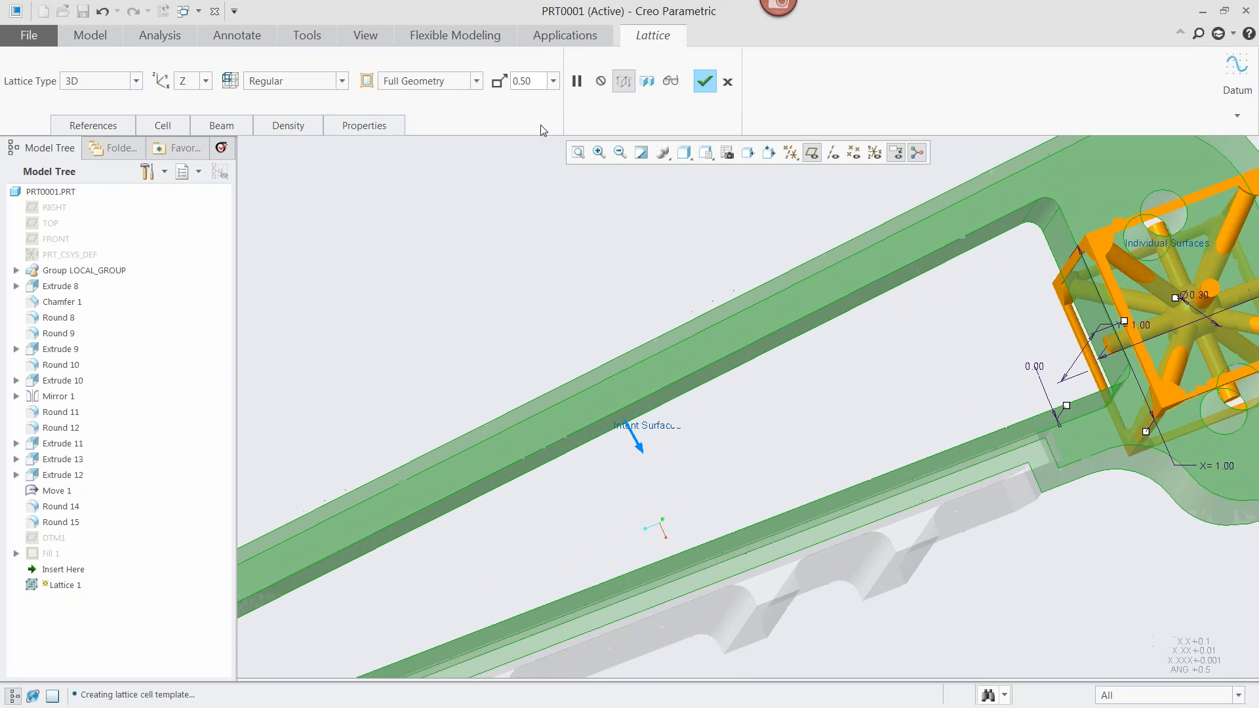
middle_click_drag(1073, 327, 981, 319, "shift")
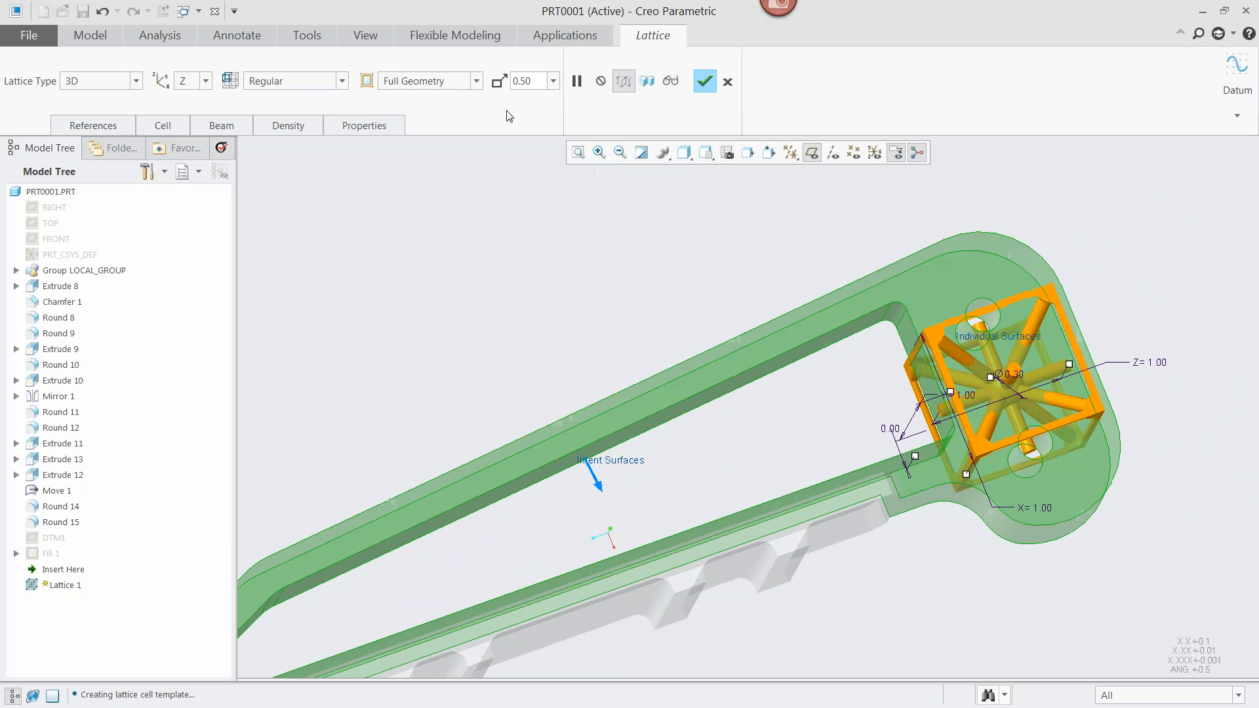
left_click(553, 80)
left_click(522, 141)
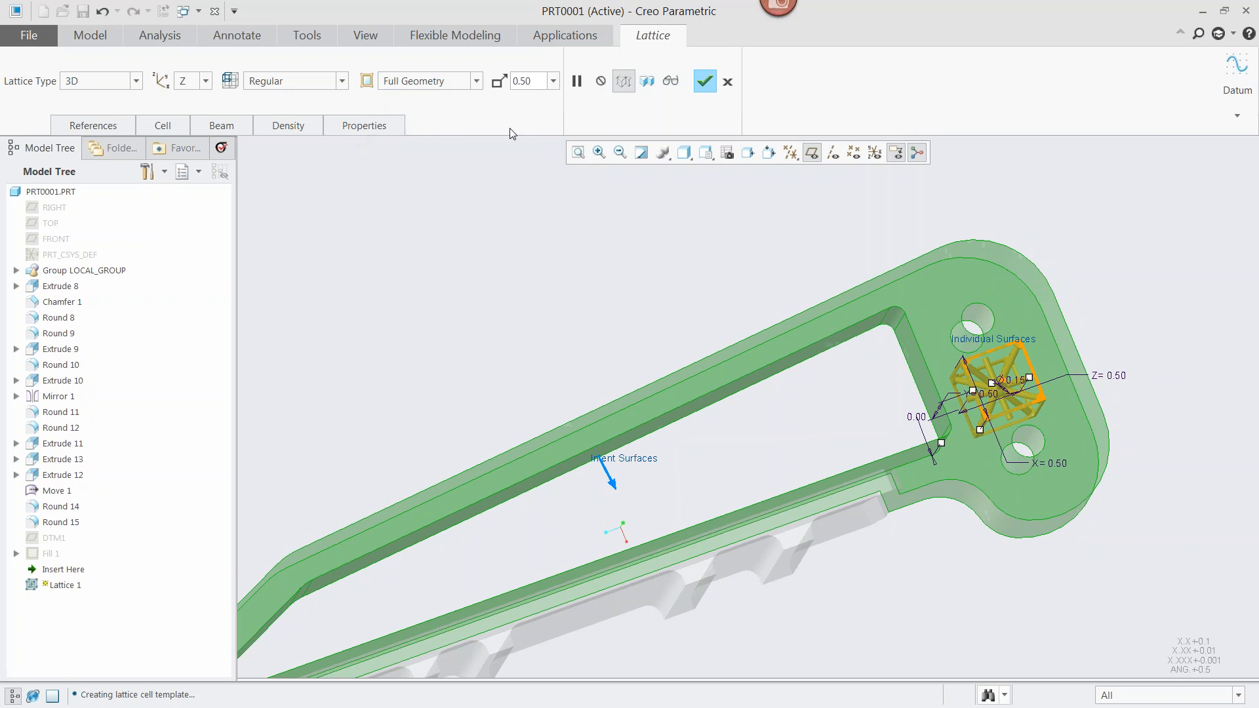
- Preview the full-geometry 3D lattice, examine its beams inside the cutout from several angles, and resume editing the feature
left_click(670, 80)
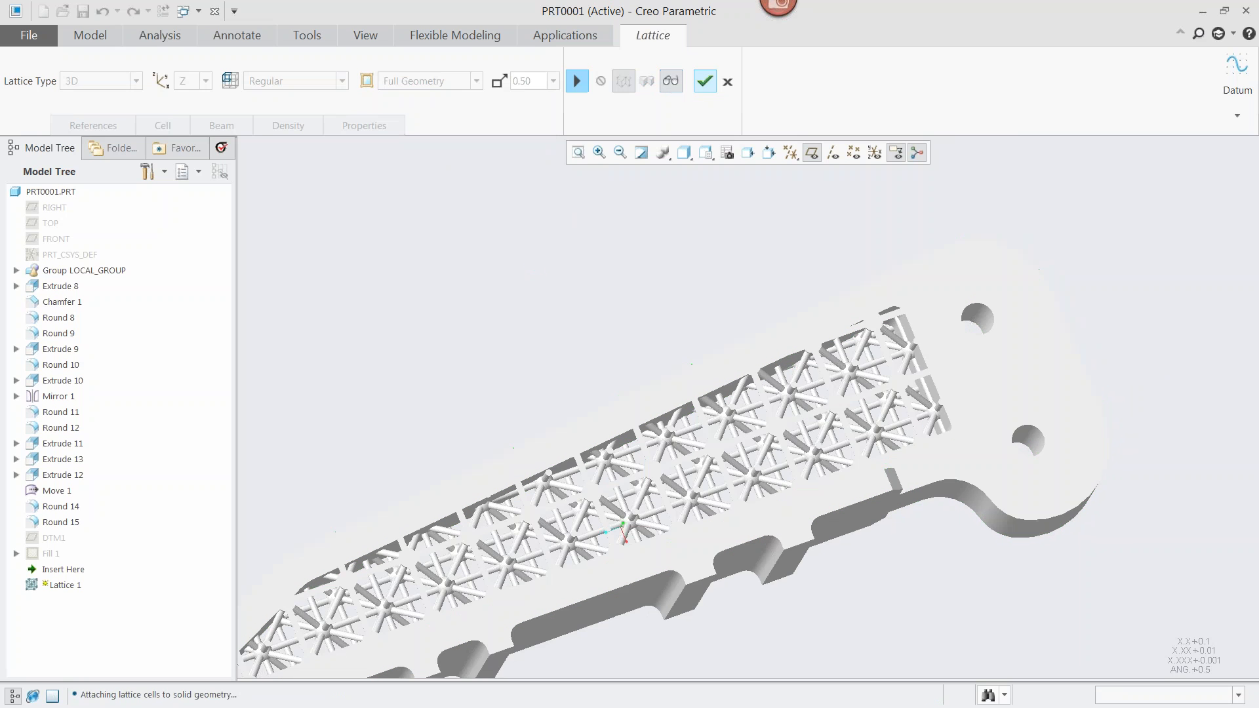
middle_click_drag(508, 148, 591, 366)
scroll(608, 369, "down", 6)
scroll(608, 369, "up", 2)
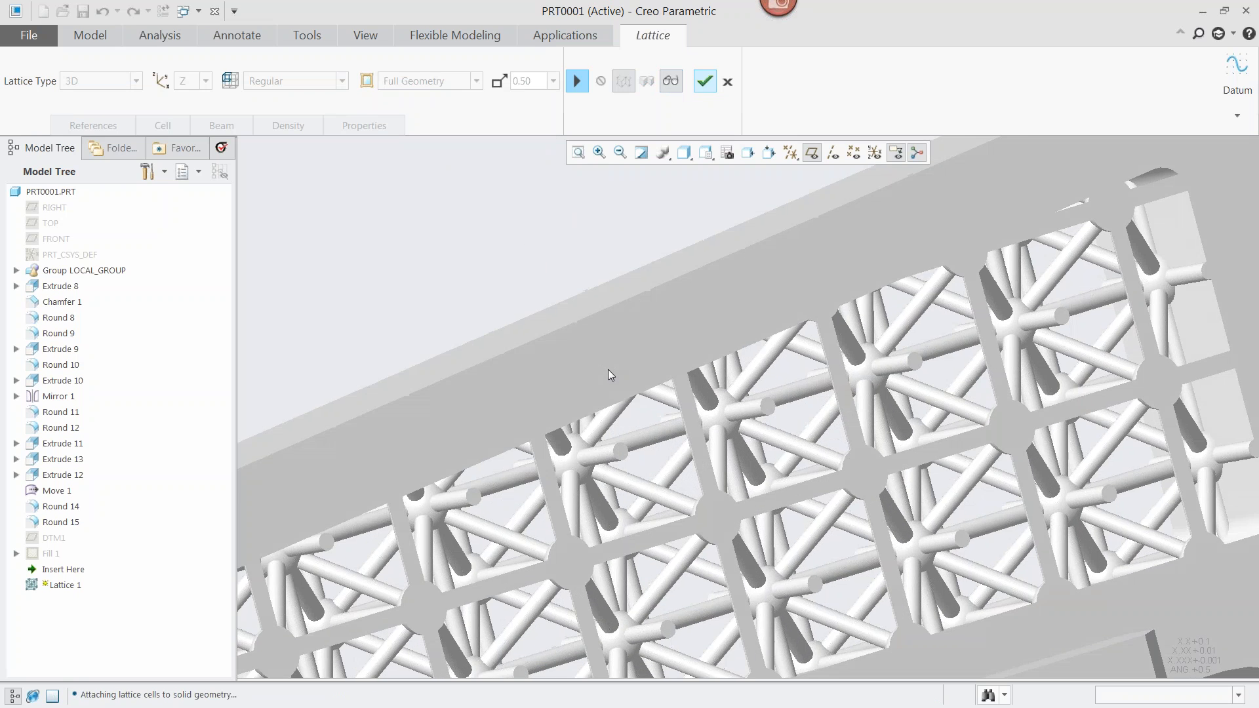
middle_click_drag(608, 368, 770, 429)
scroll(770, 429, "down", 3)
scroll(715, 433, "up", 4)
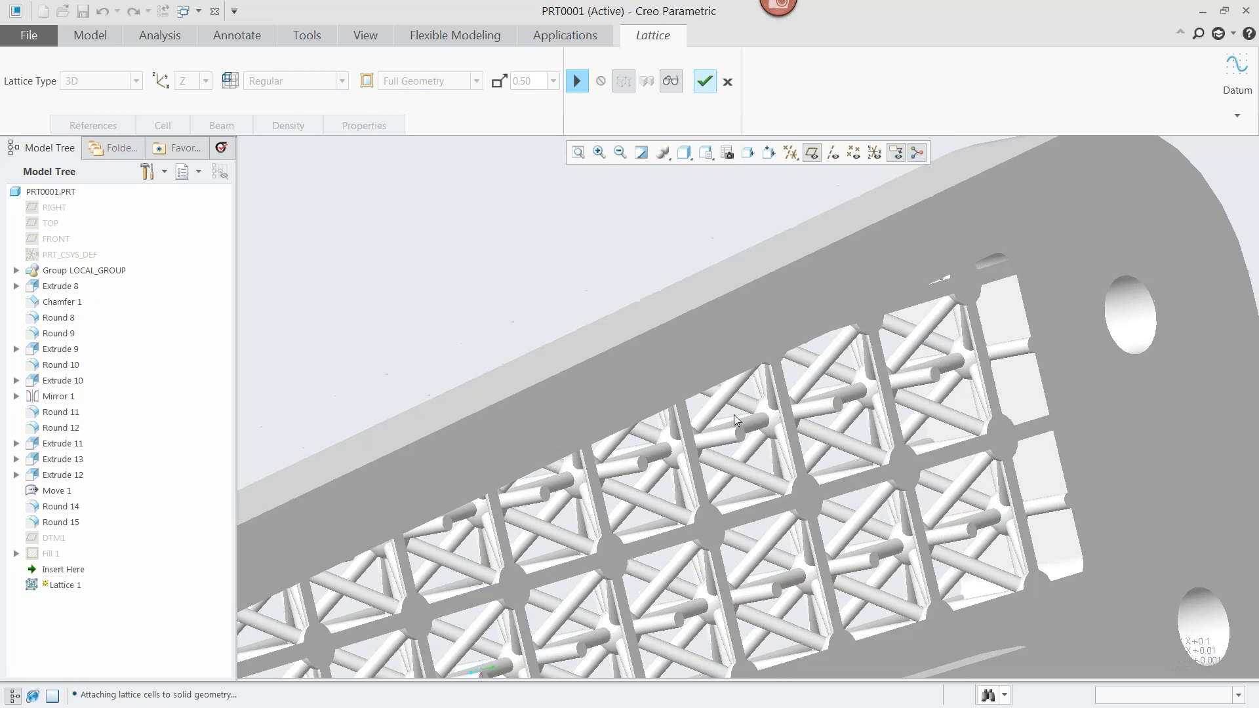
middle_click_drag(734, 415, 728, 381)
middle_click_drag(728, 380, 678, 324)
left_click(577, 82)
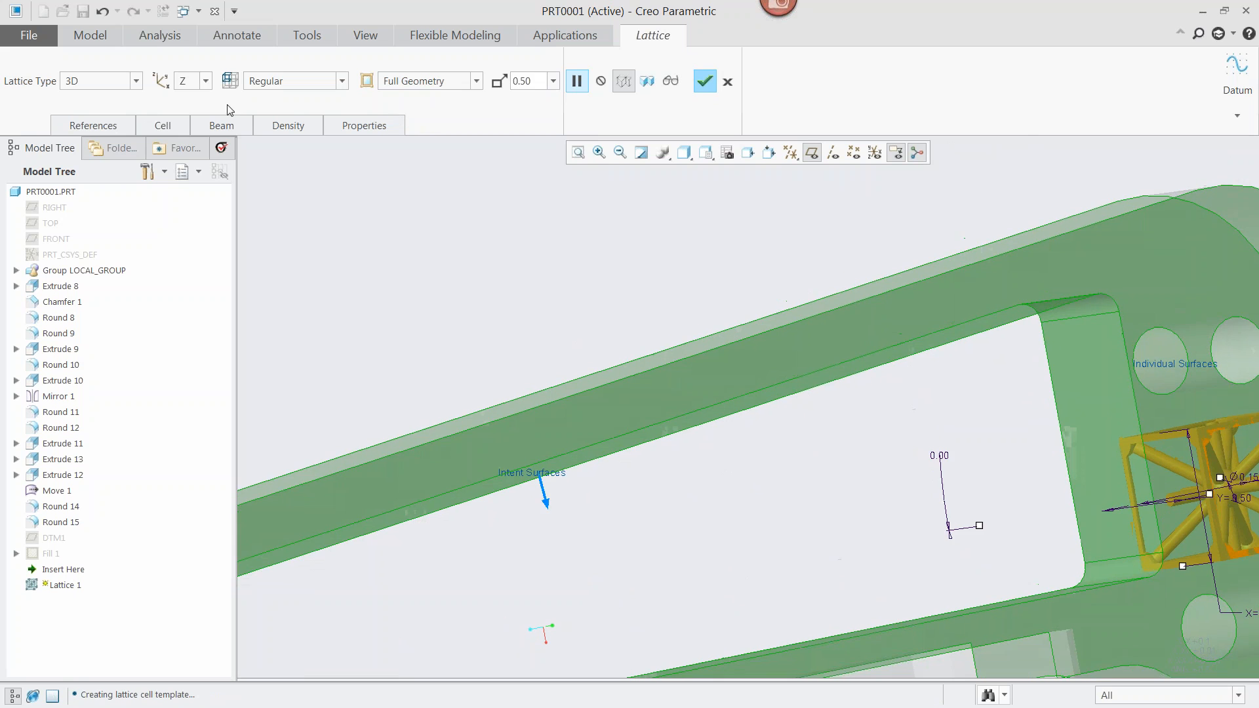
- Exclude the inner horizontal beams from the lattice cell, remove dangling beams, and check the preview
left_click(164, 125)
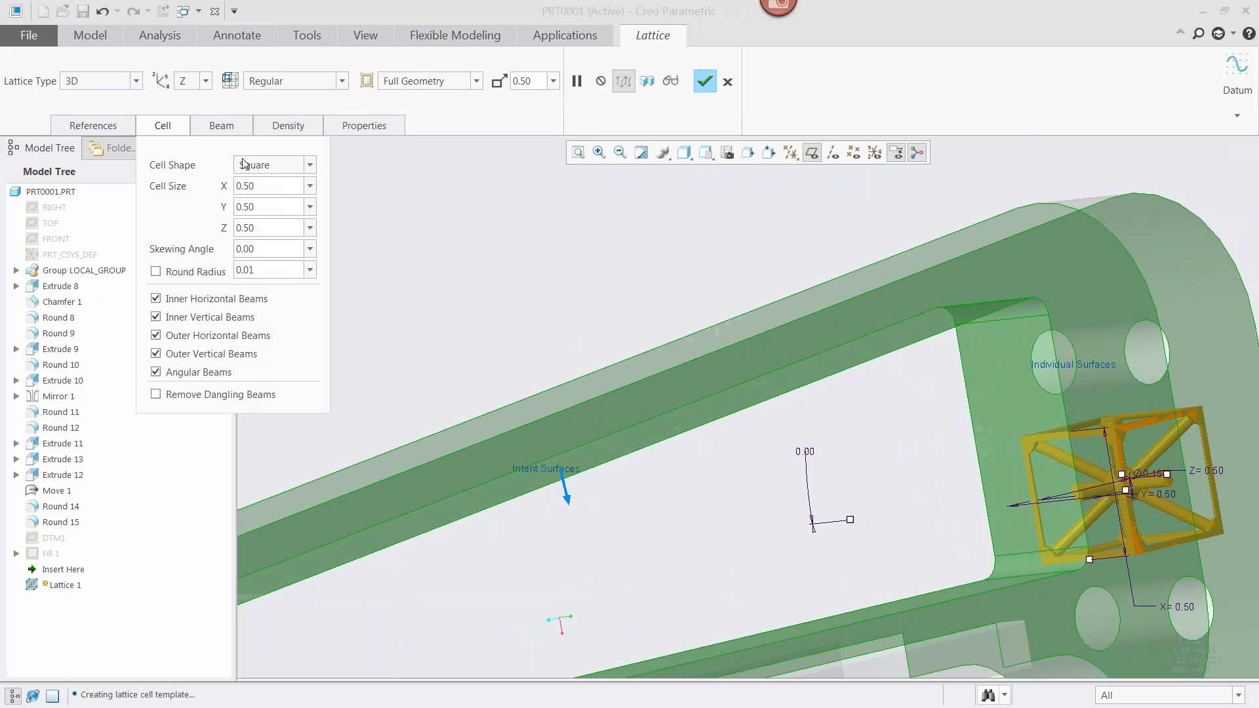
left_click(156, 298)
left_click(156, 395)
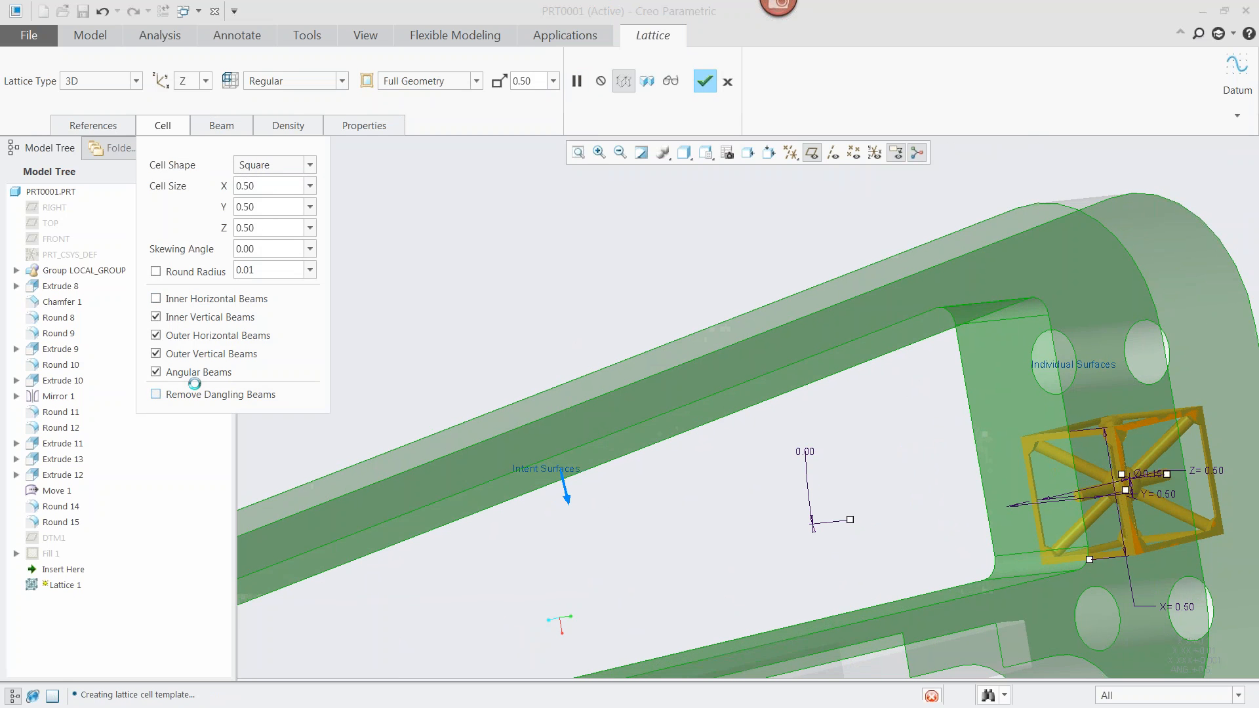
left_click(671, 81)
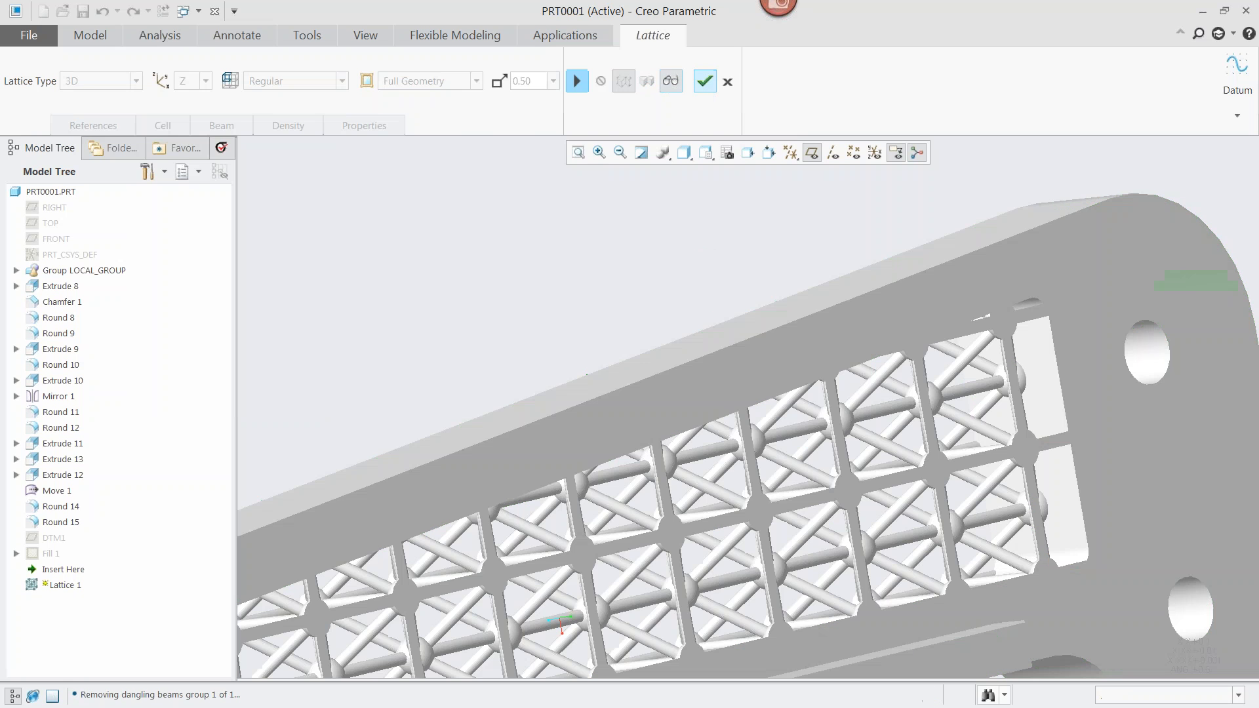
middle_click_drag(688, 354, 613, 400)
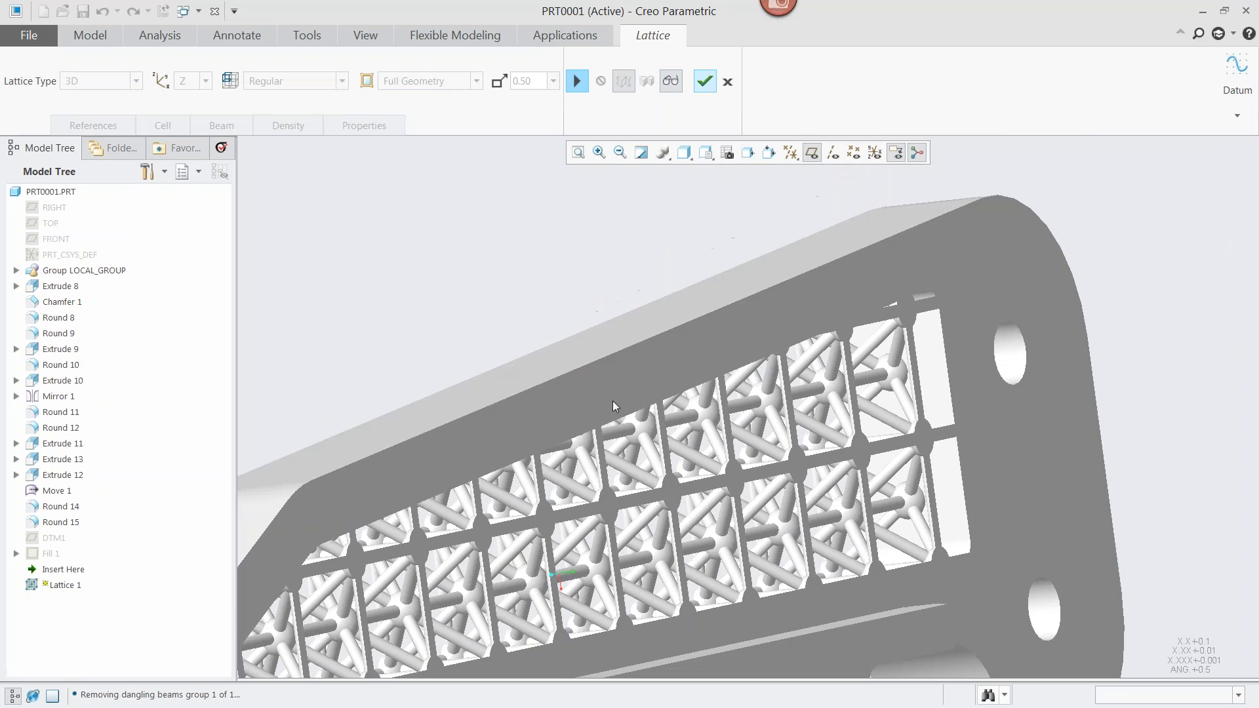
left_click(577, 82)
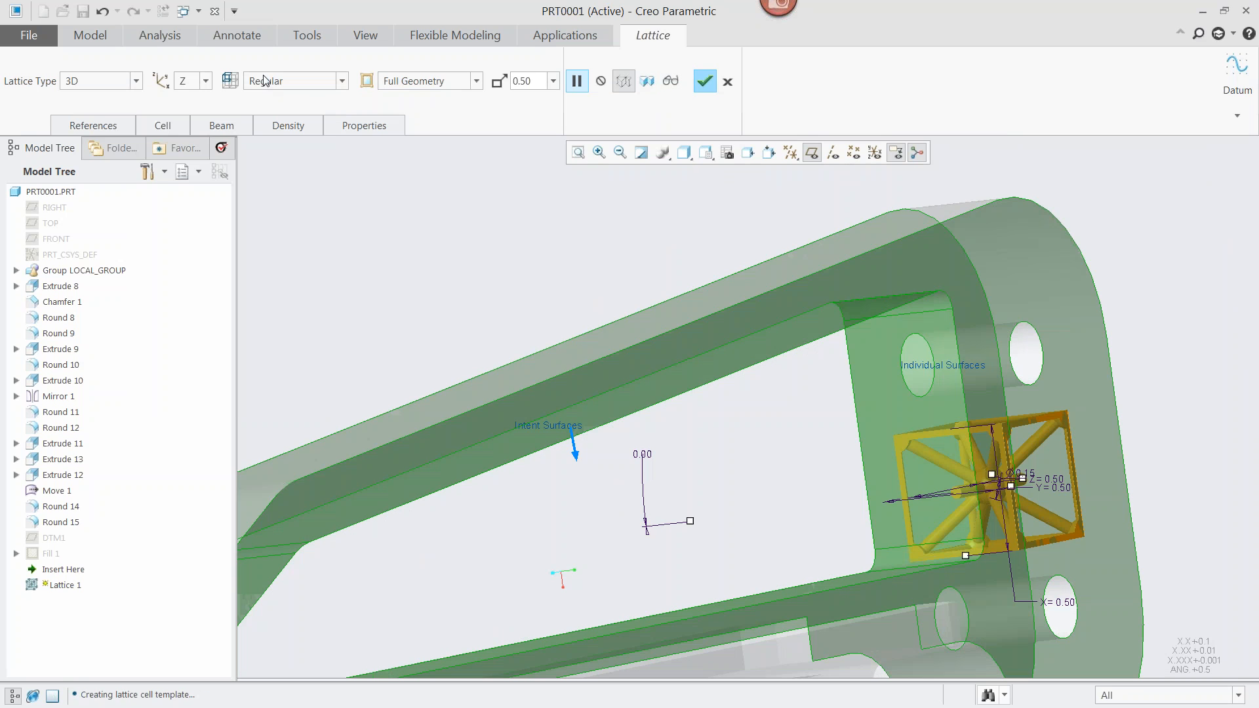
- Change the lattice to type 2.5D along the Y direction with Quasi-radial cell propagation
left_click(77, 82)
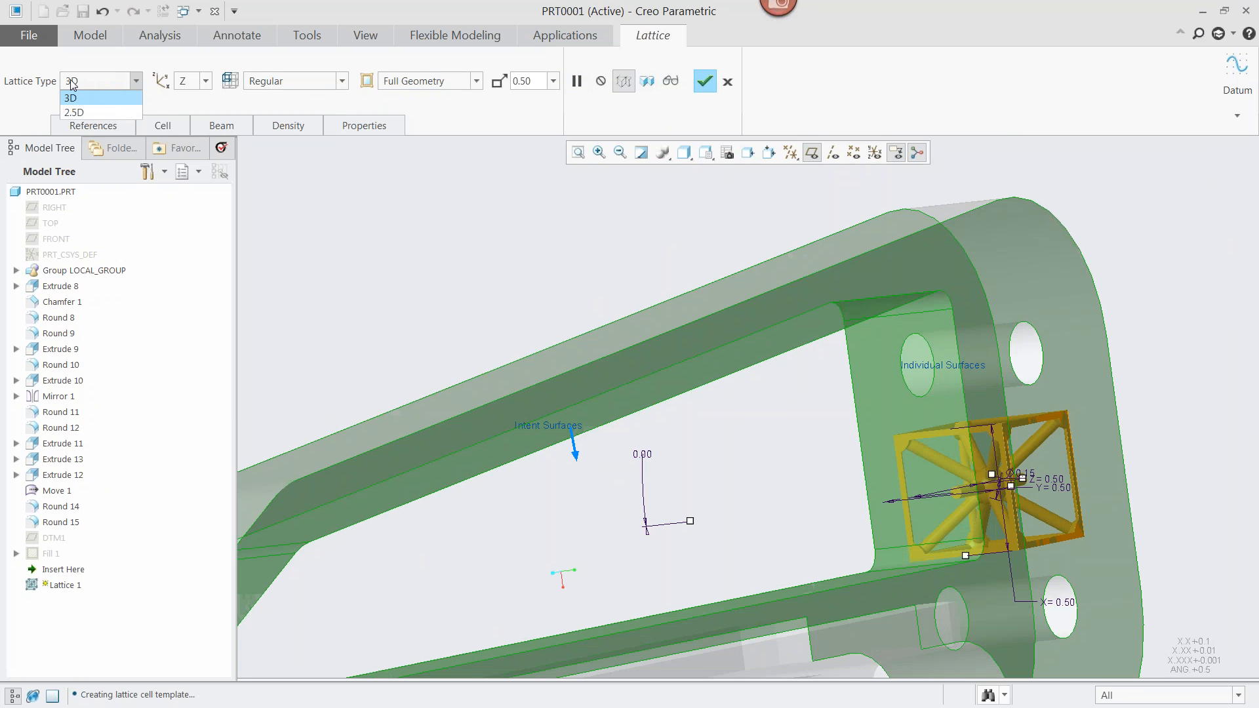
left_click(74, 113)
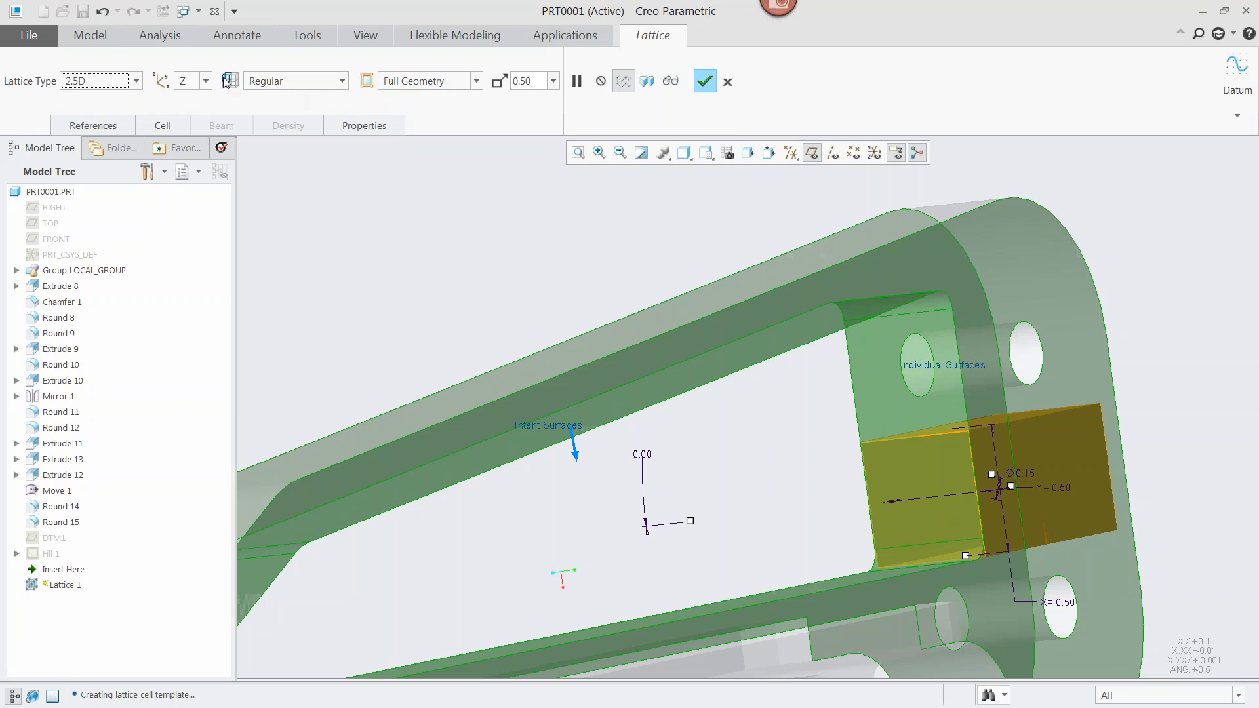
left_click(206, 81)
left_click(188, 110)
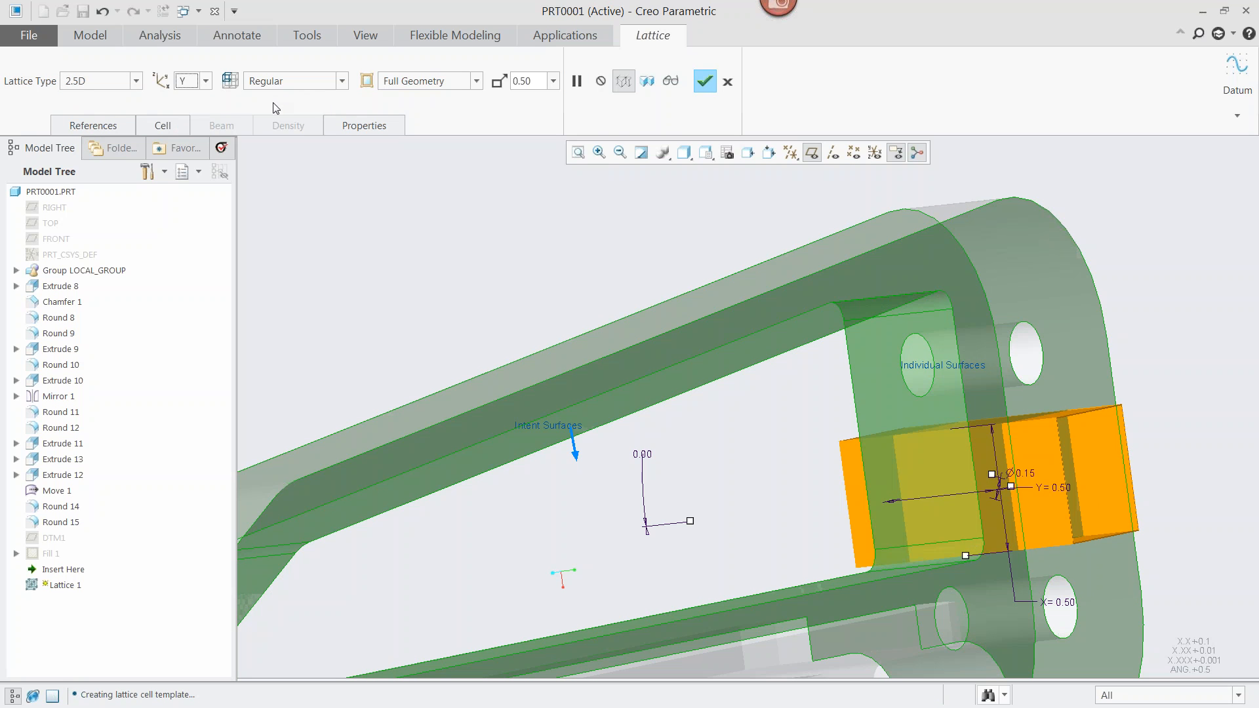
left_click(305, 82)
left_click(283, 112)
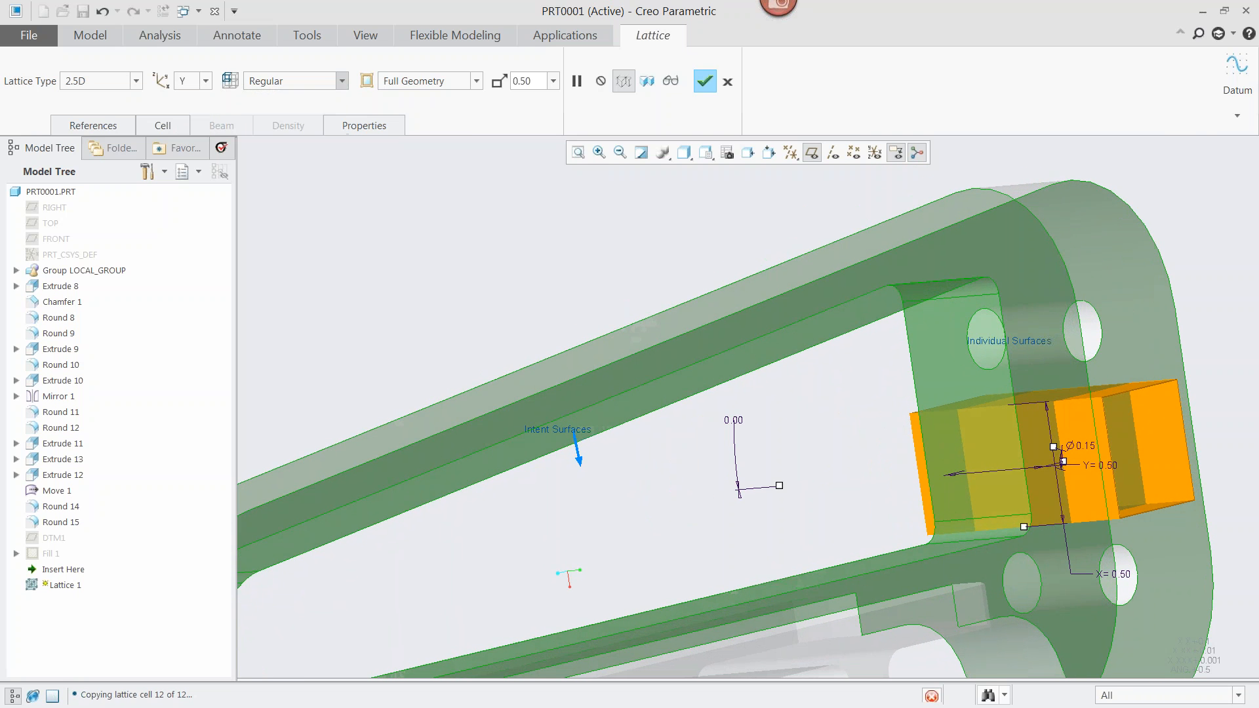
- Try Herringbone propagation for the lattice cells and switch back to Quasi-radial
left_click(288, 81)
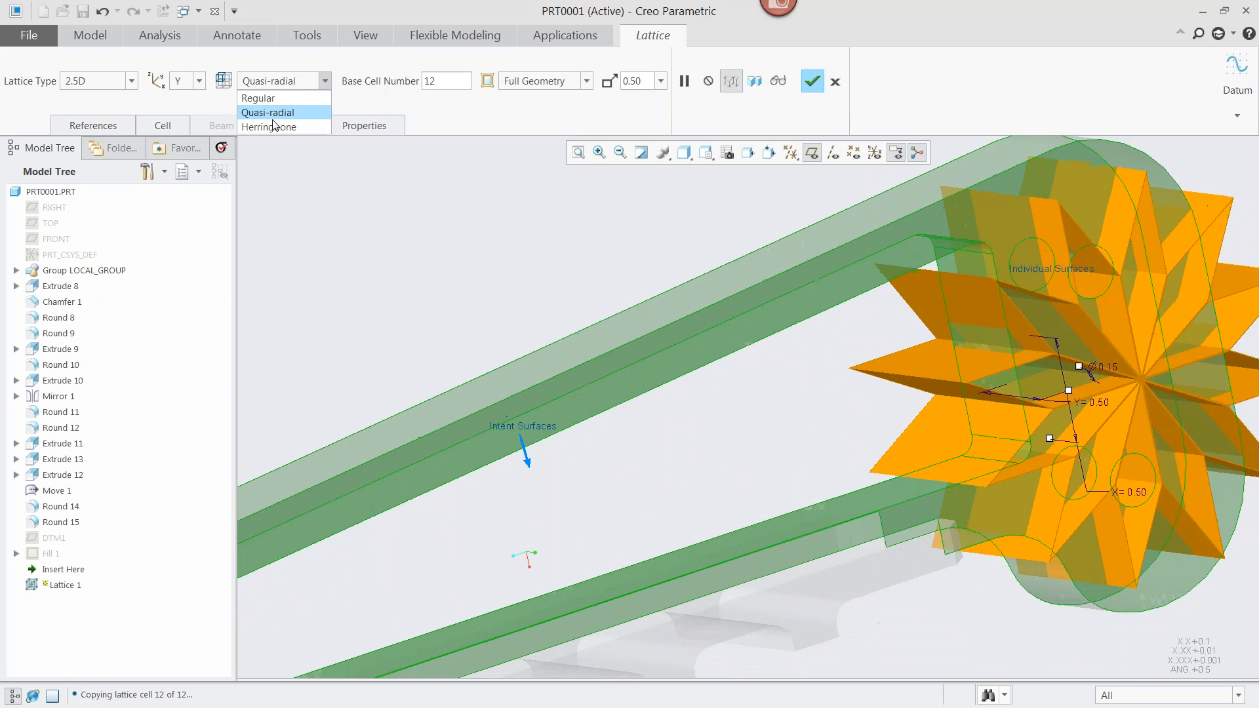
left_click(269, 127)
left_click(311, 82)
left_click(283, 112)
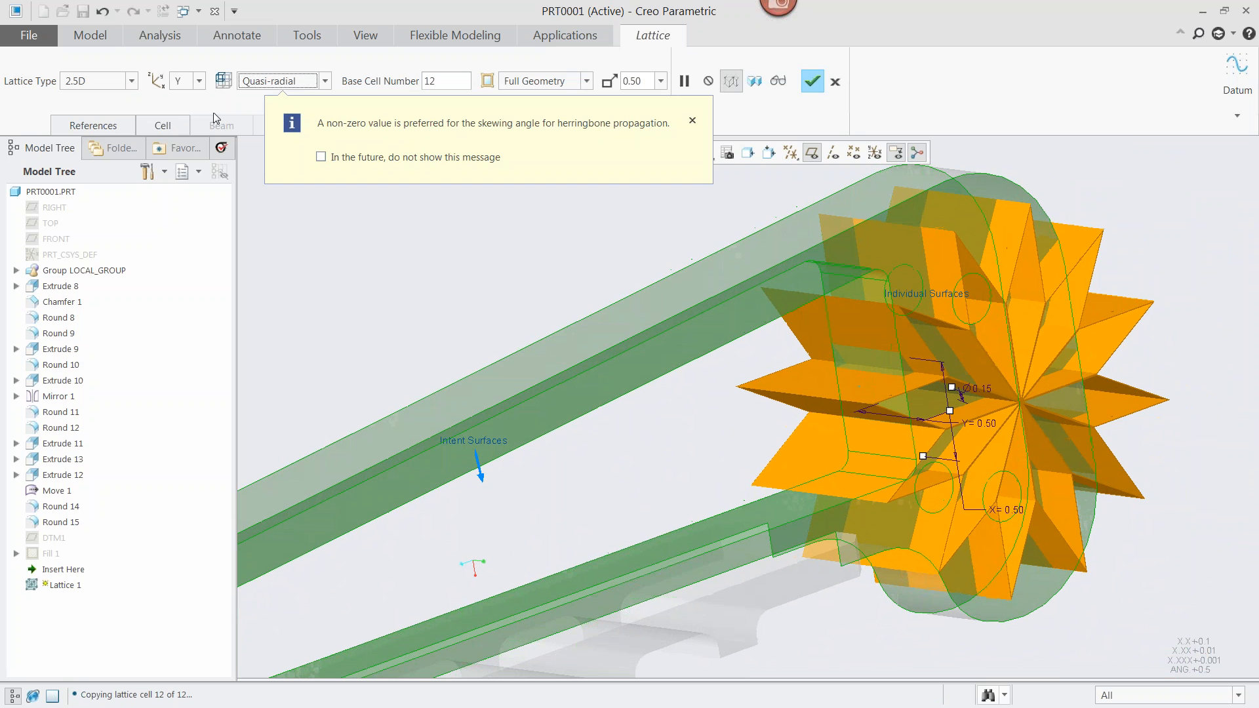
- Add drain holes to the 2.5D lattice cell walls and inspect the previewed lattice before resuming editing
left_click(185, 127)
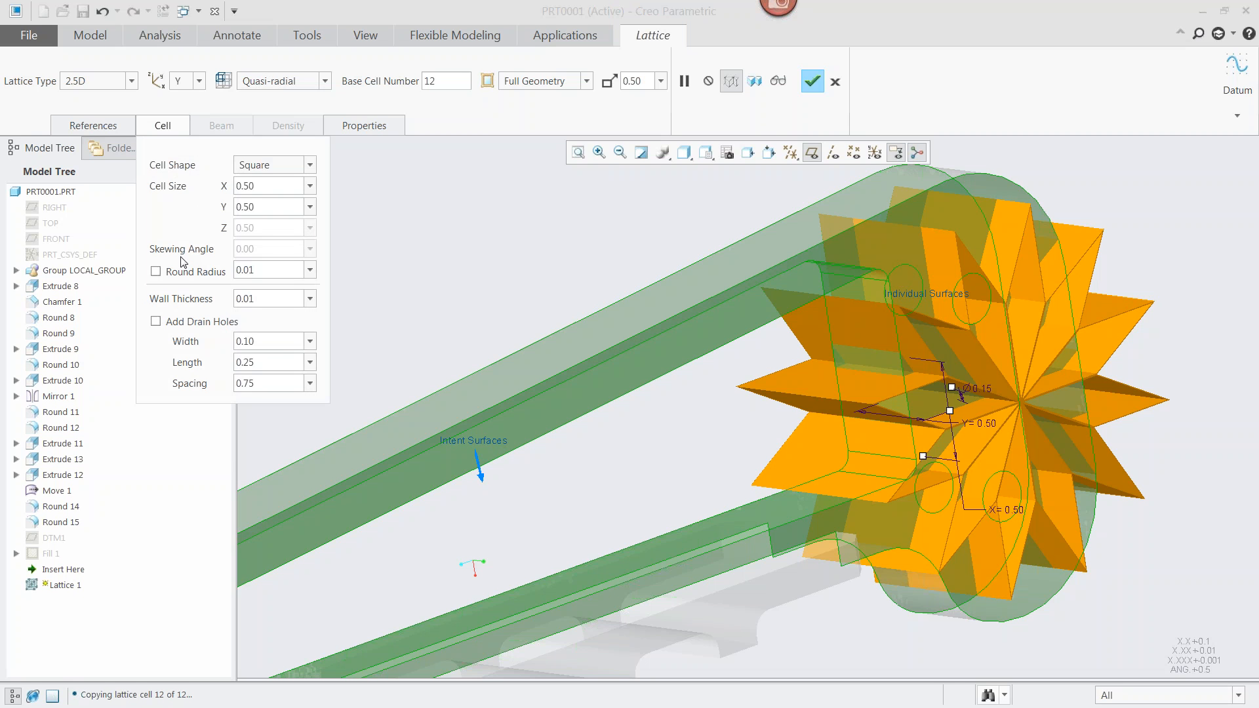
left_click(156, 321)
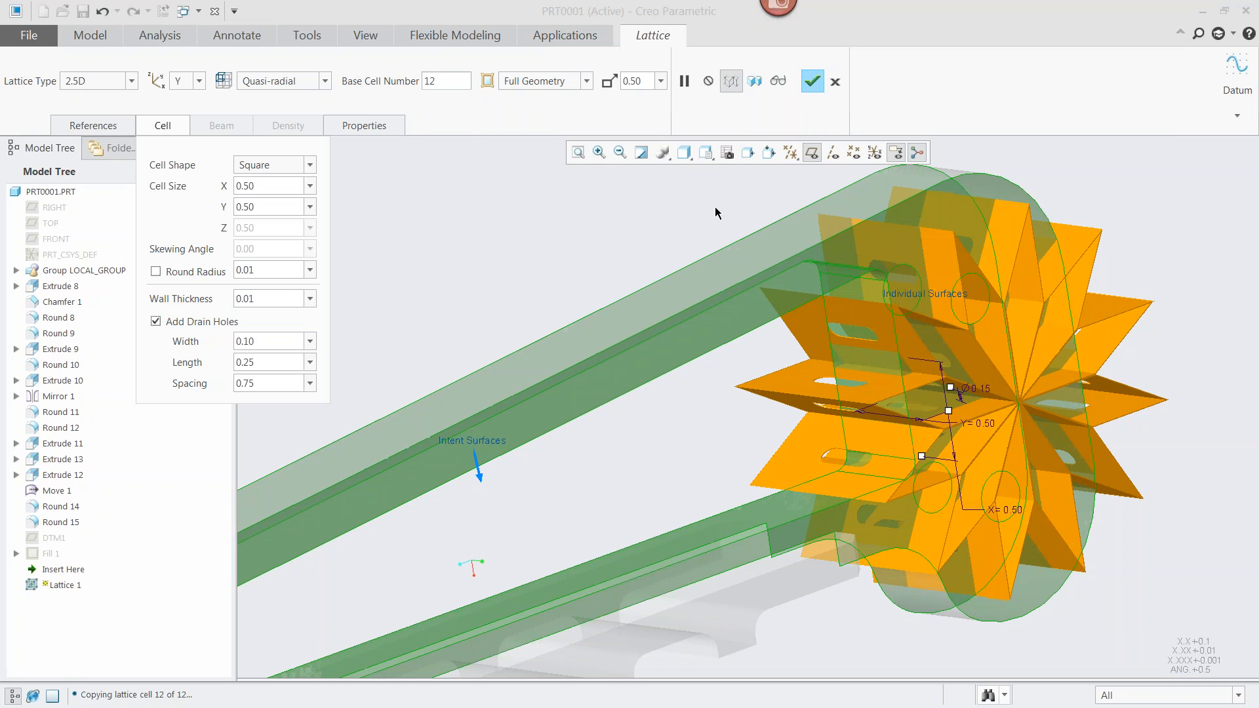
left_click(778, 81)
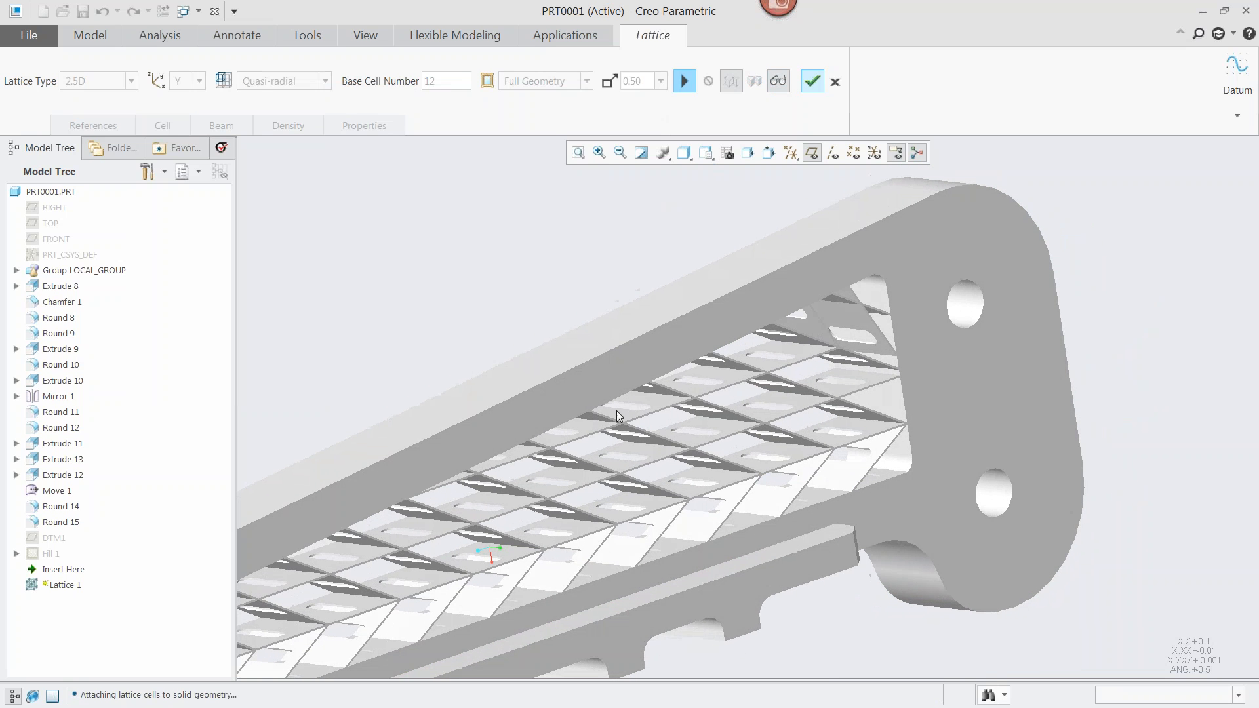
middle_click_drag(572, 394, 593, 418)
scroll(593, 418, "down", 2)
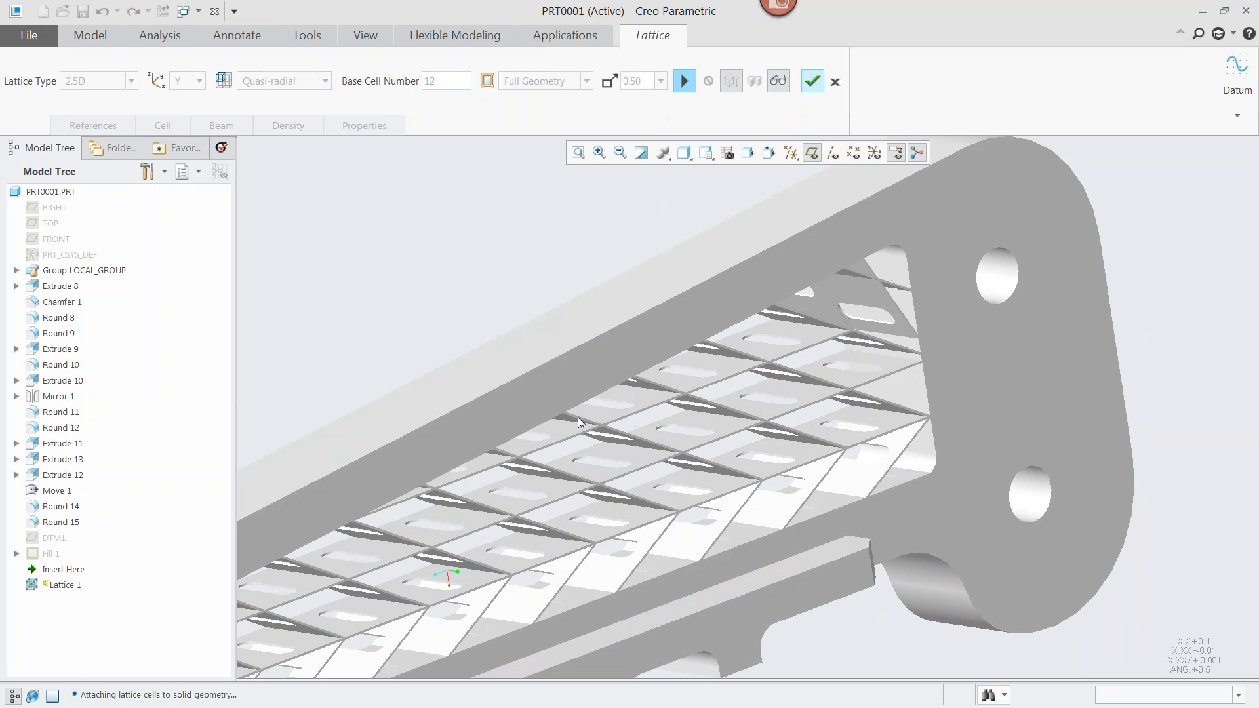
middle_click_drag(680, 452, 719, 483)
scroll(695, 479, "up", 1)
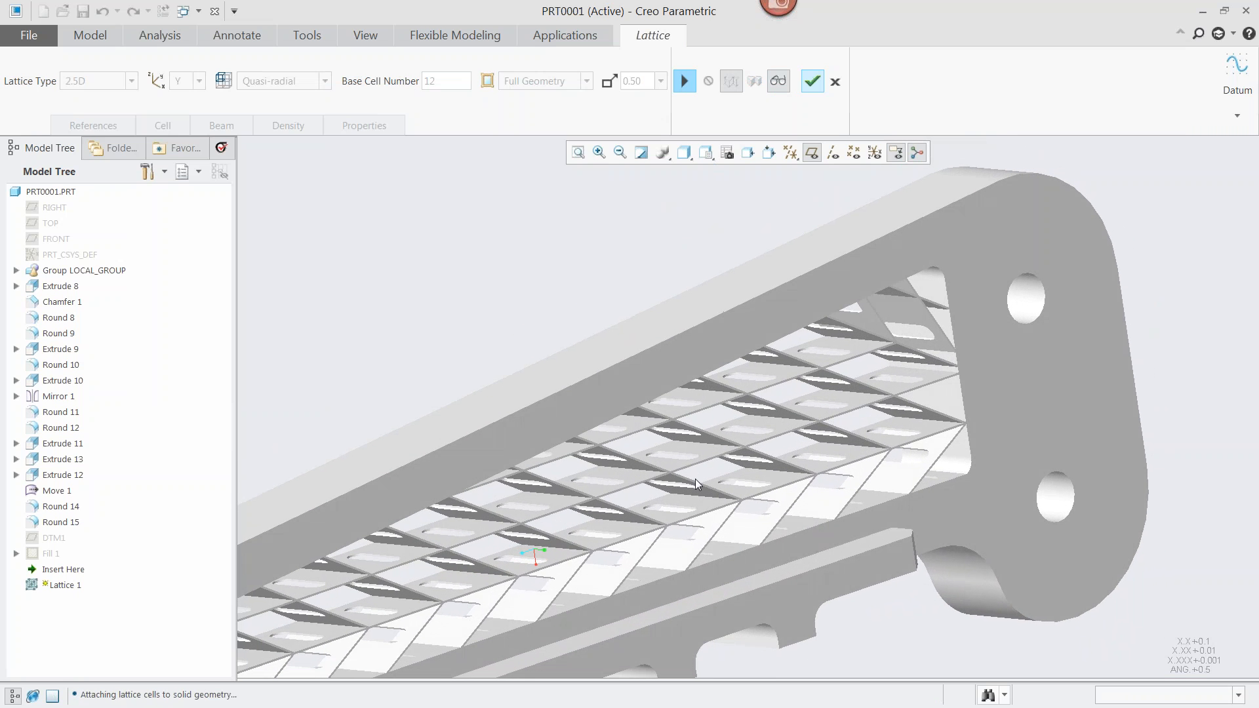
left_click(684, 80)
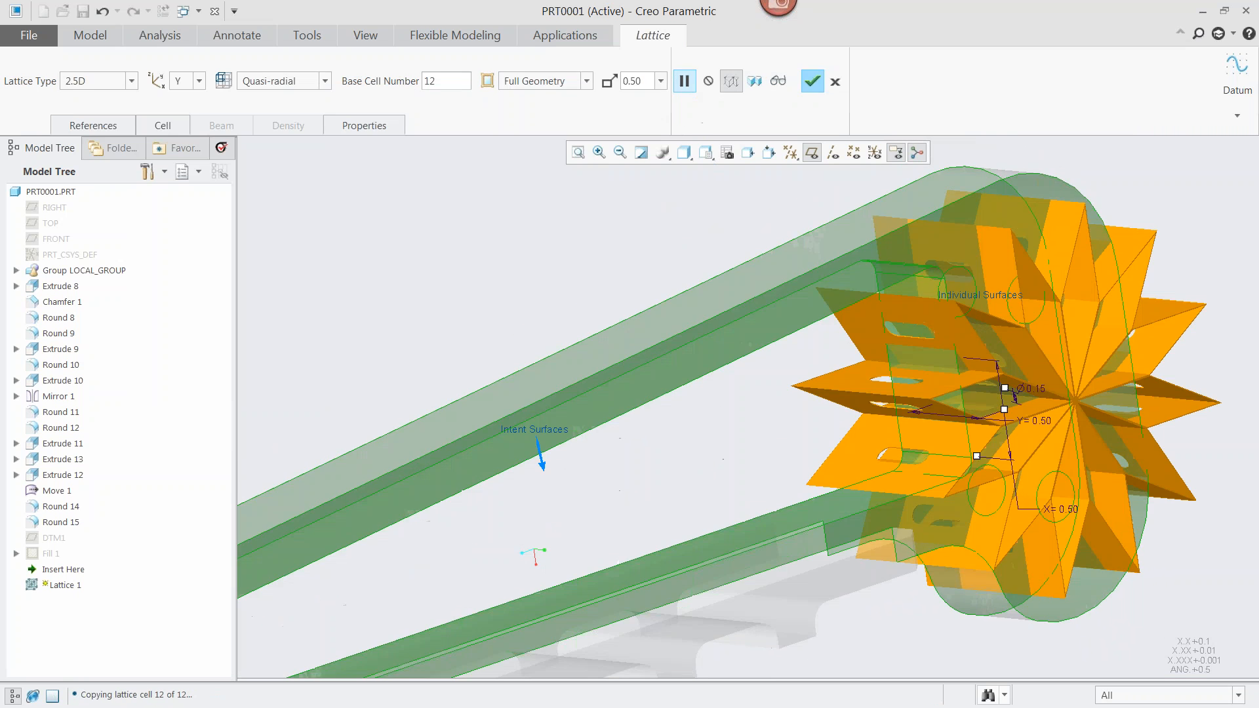
- Change the lattice type to 3D with Regular cell propagation and complete the feature
left_click(130, 81)
left_click(104, 100)
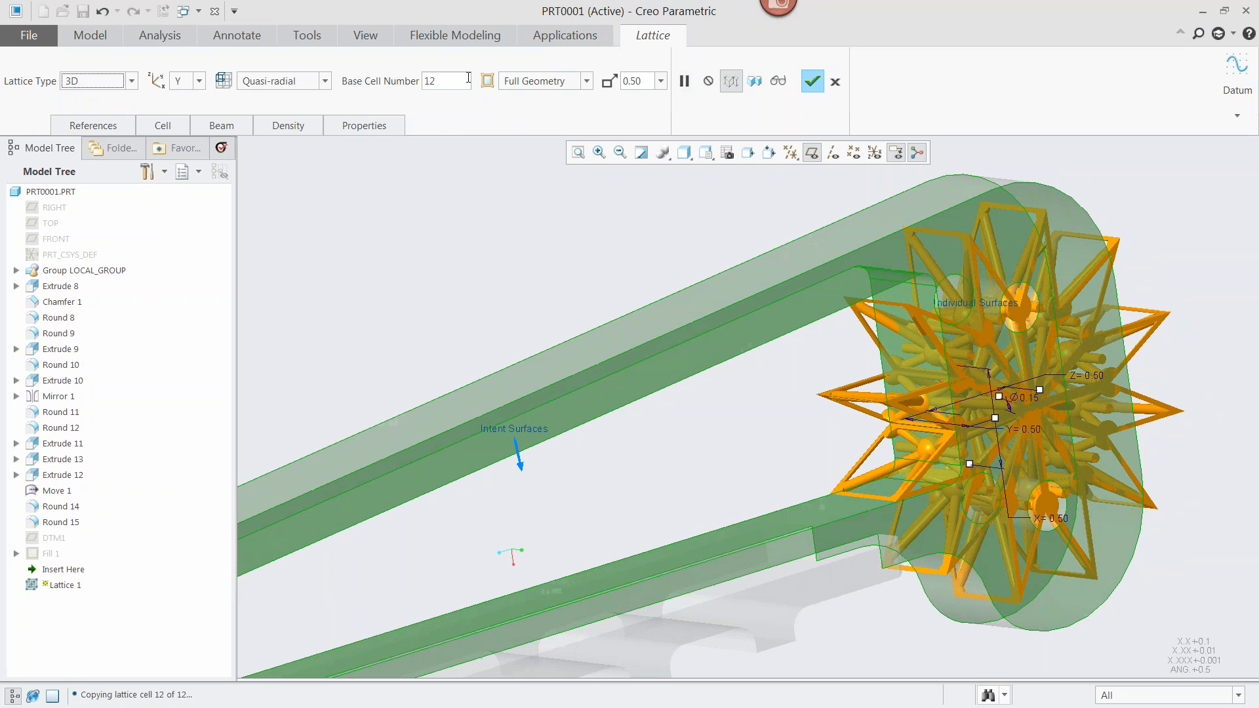
left_click(326, 80)
left_click(262, 97)
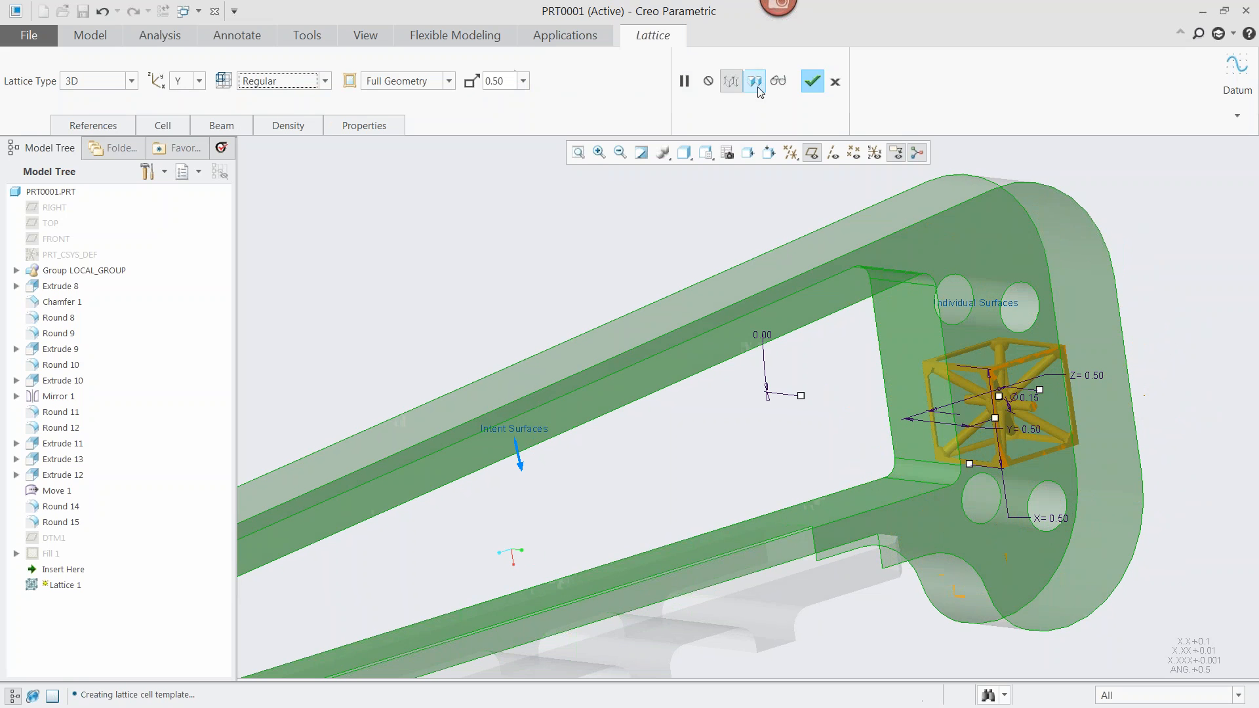
left_click(812, 81)
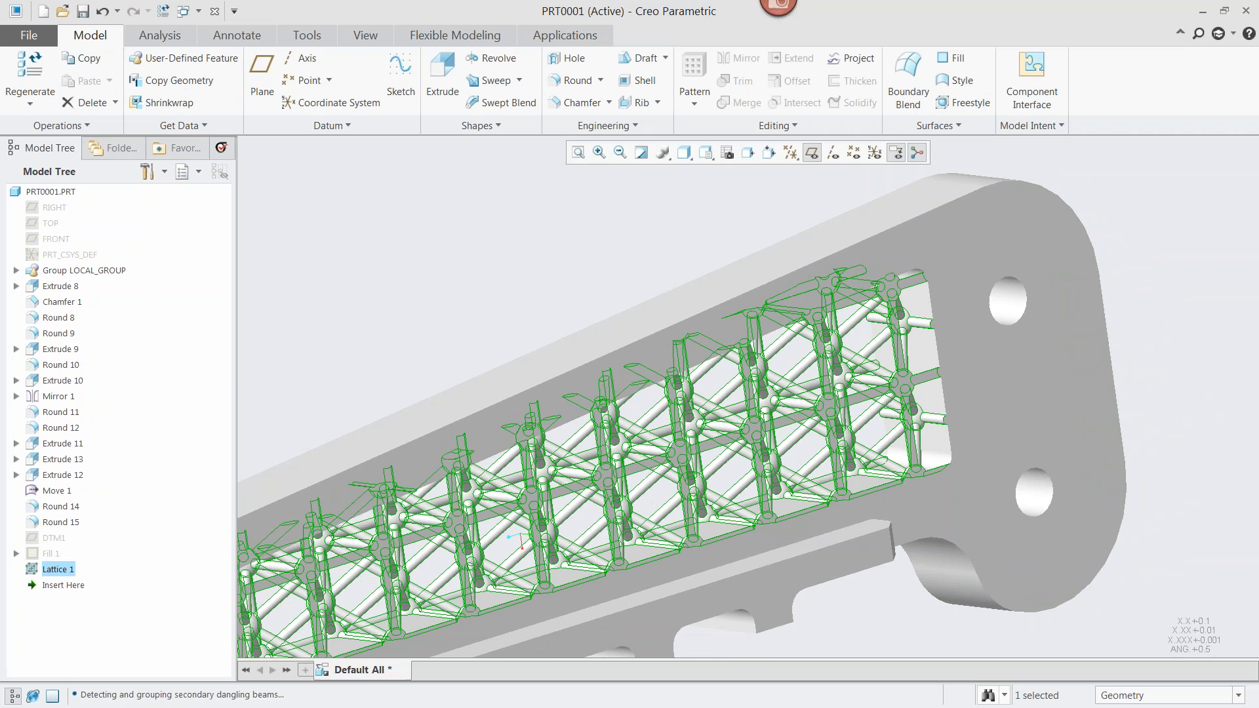
- Calculate the mass properties of the latticed gripper finger with the default coordinate system
left_click(450, 250)
left_click(170, 39)
left_click(391, 57)
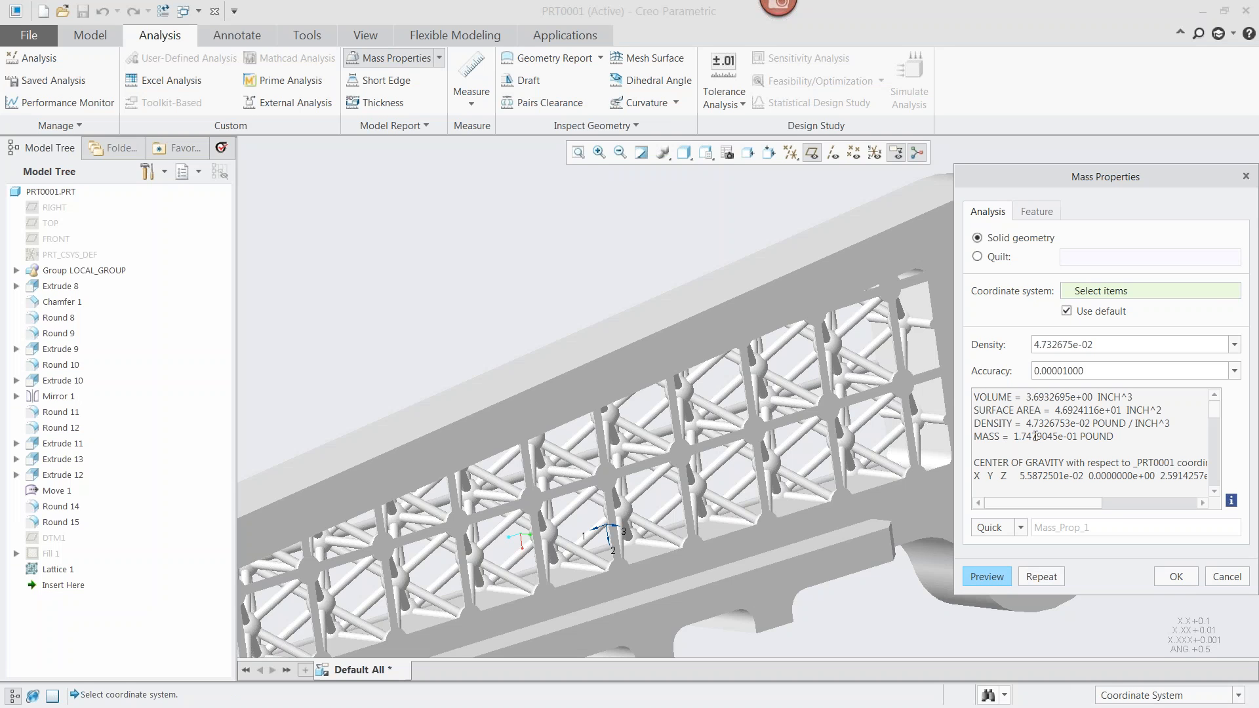
left_click(1176, 577)
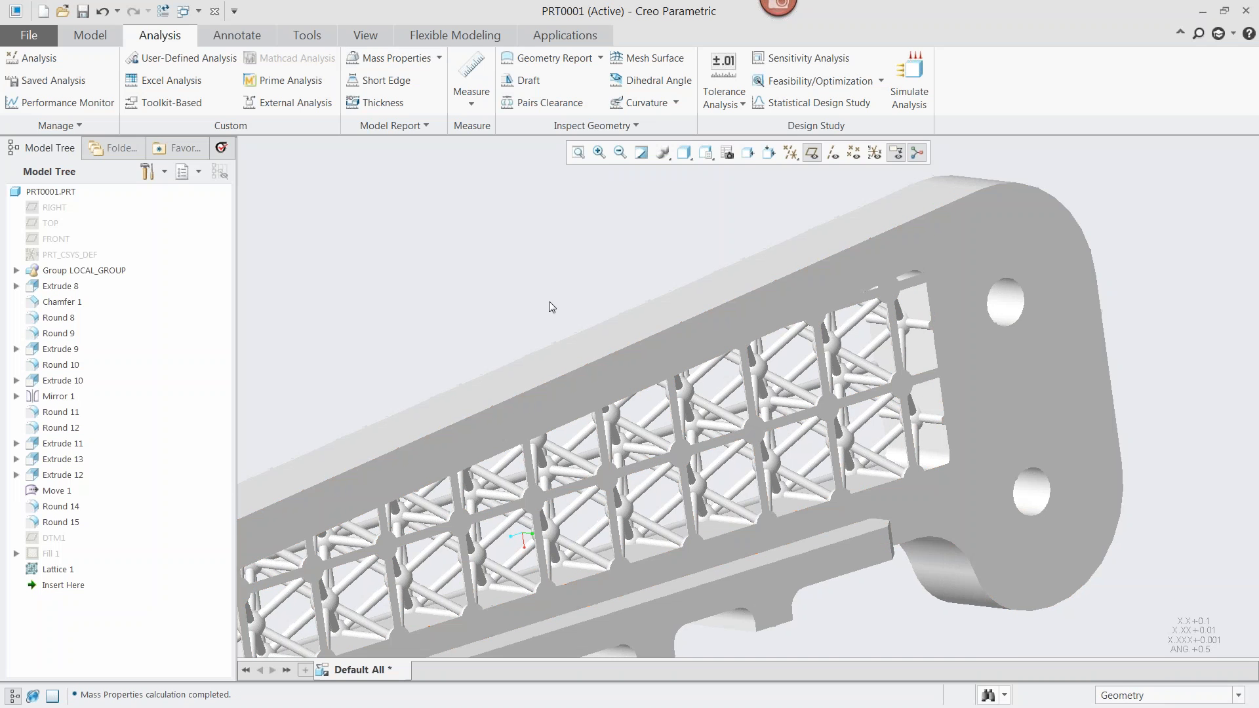
- Redefine the lattice feature with Simplified geometry representation instead of full geometry
scroll(544, 299, "up", 2)
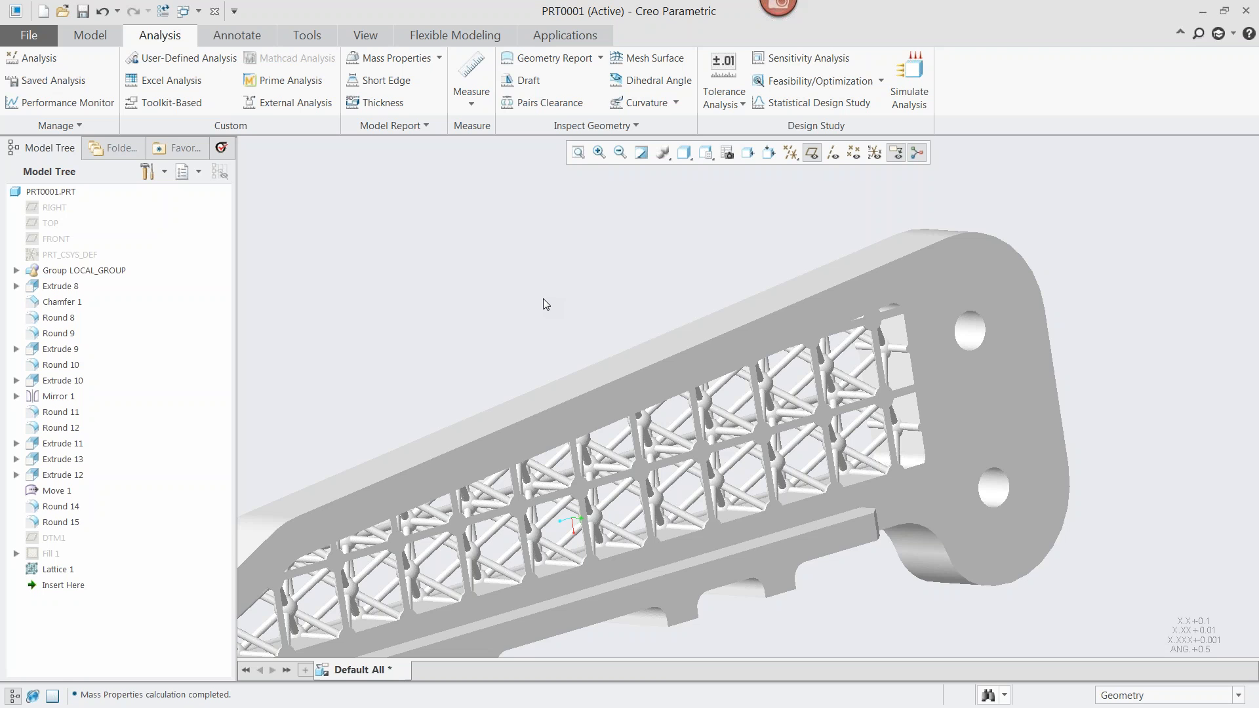
middle_click_drag(543, 298, 391, 324)
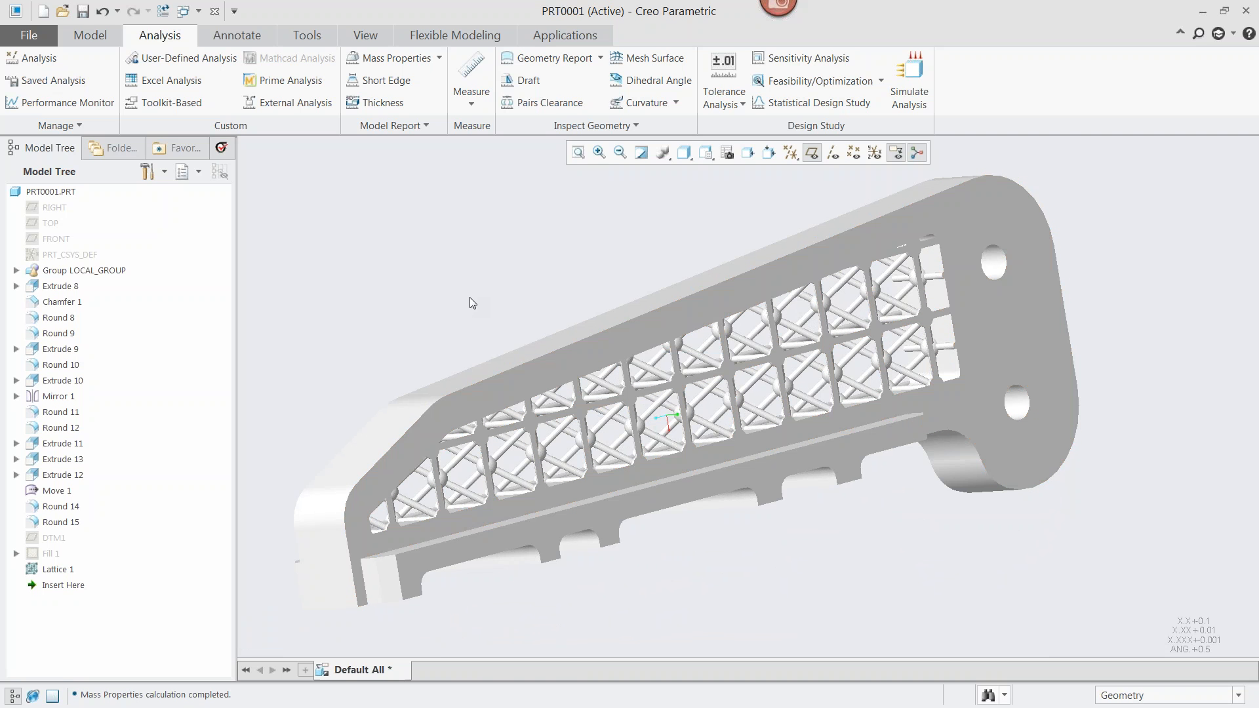
left_click(58, 569)
left_click(87, 508)
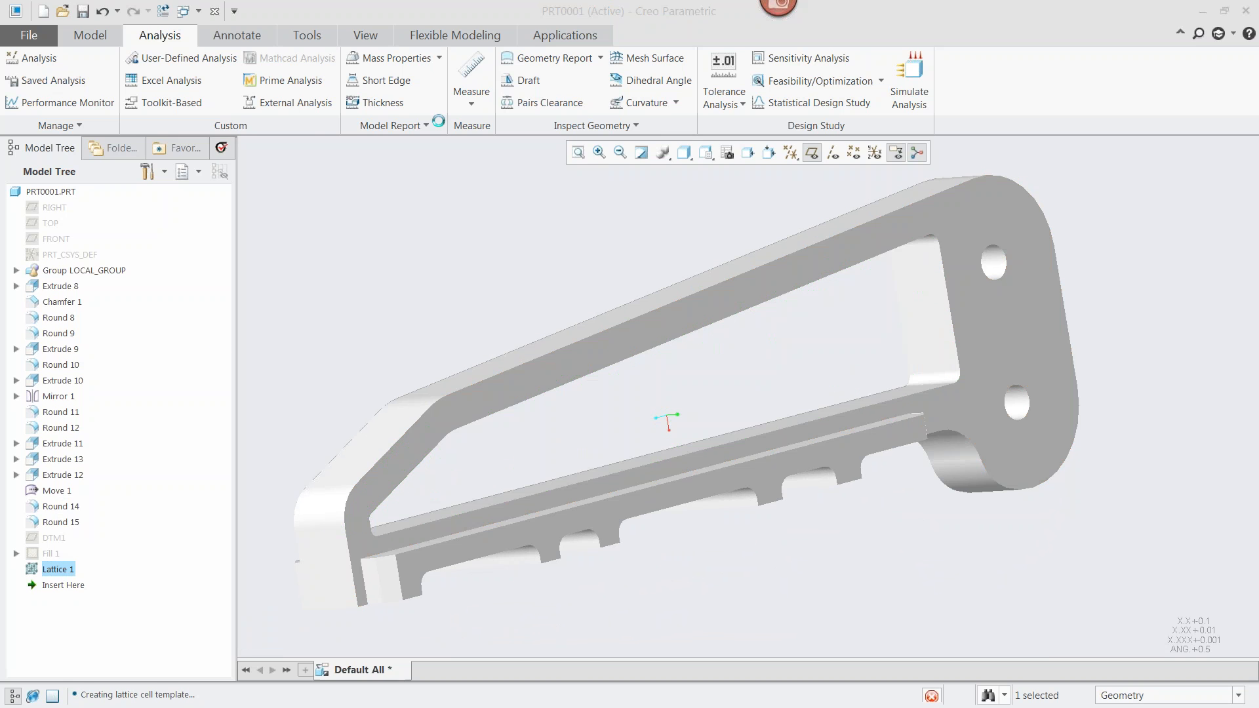
left_click(430, 80)
left_click(404, 97)
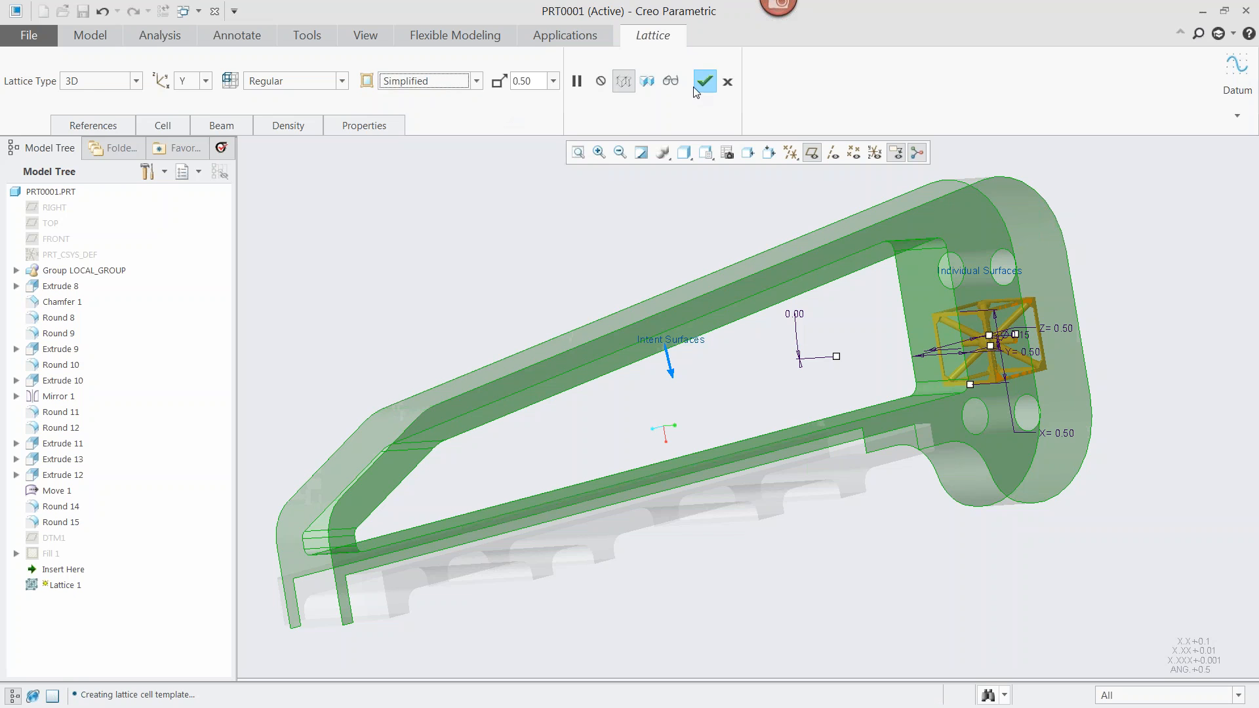
left_click(705, 81)
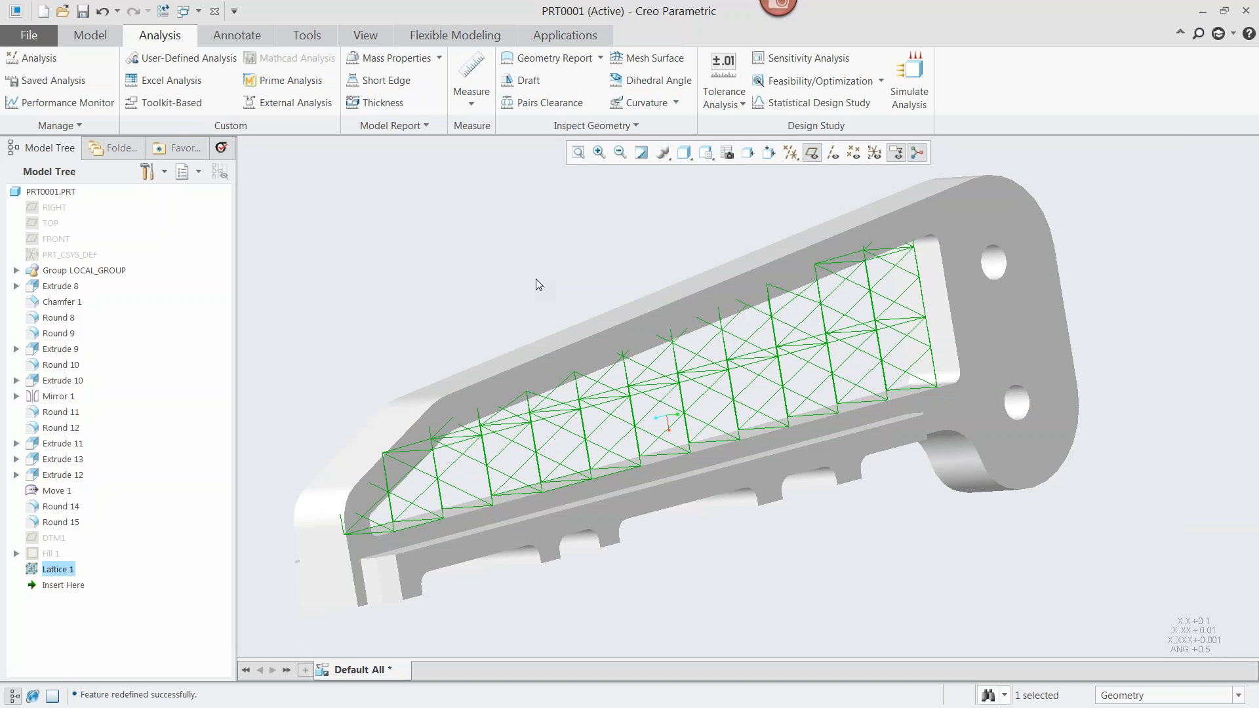
left_click(531, 275)
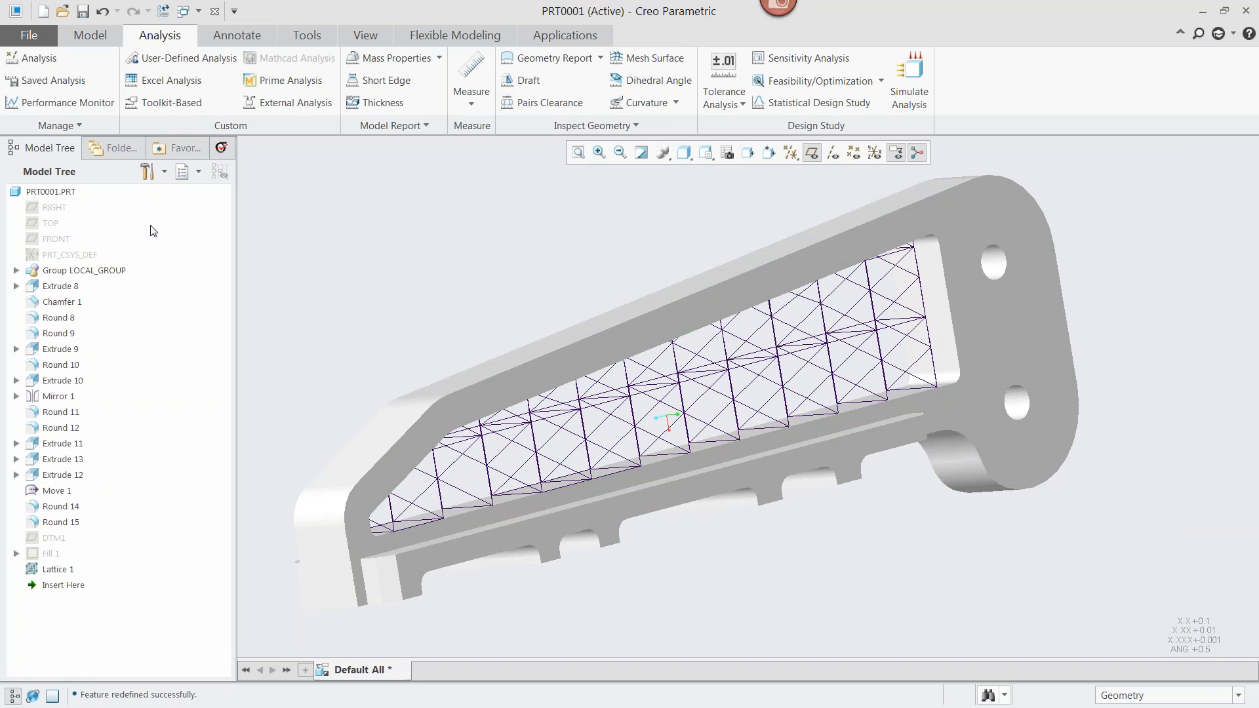
- Assign PEEK to the part from the Plastics folder of the Standard-Materials_Granta-Design library
left_click(68, 197)
right_click(68, 196)
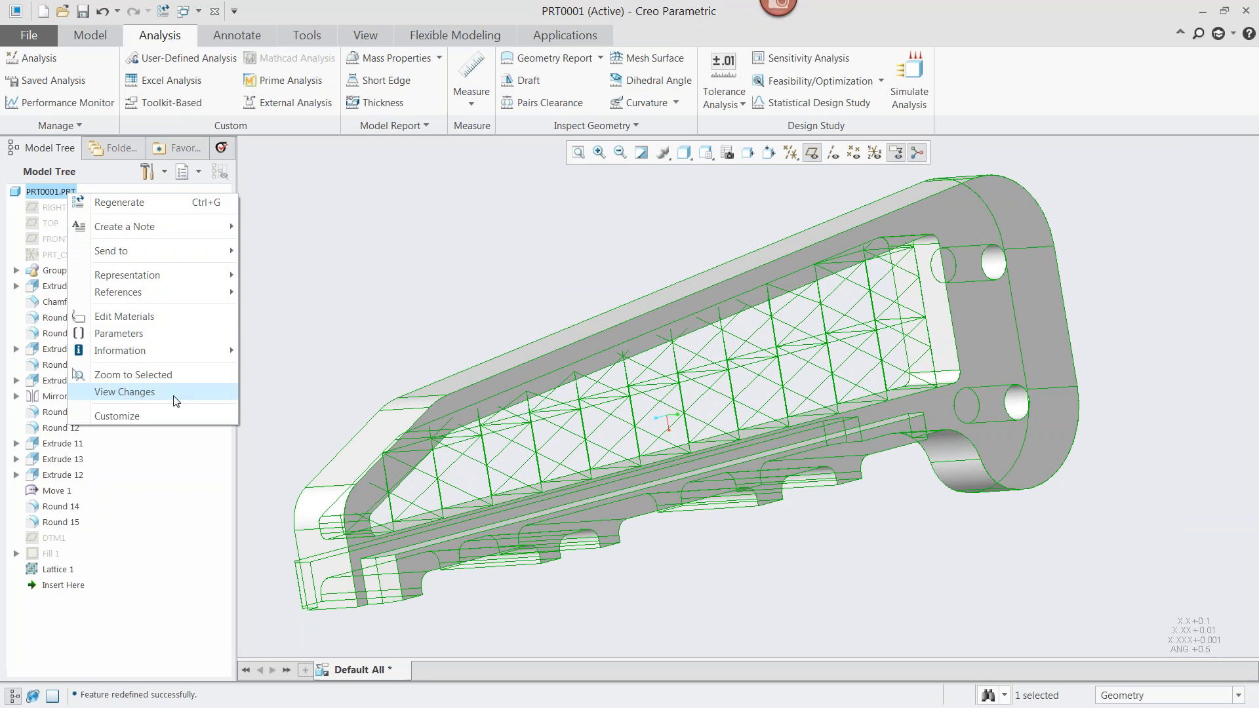
left_click(126, 318)
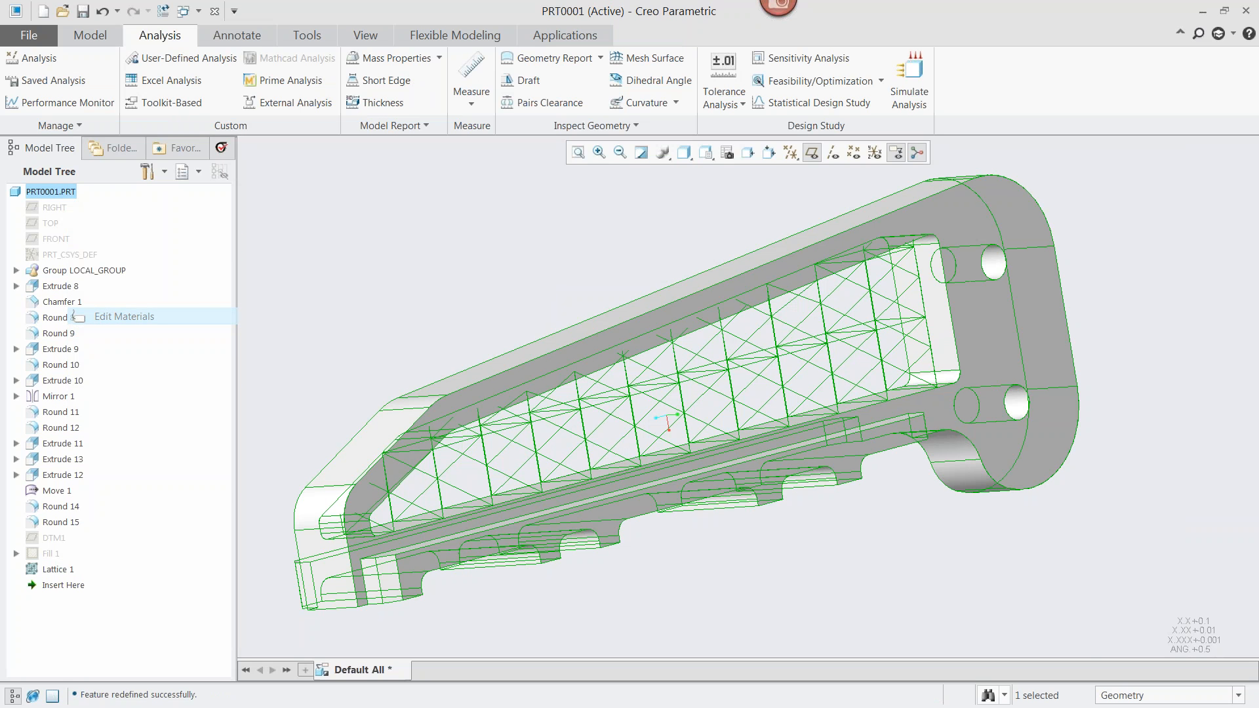
left_click(299, 162)
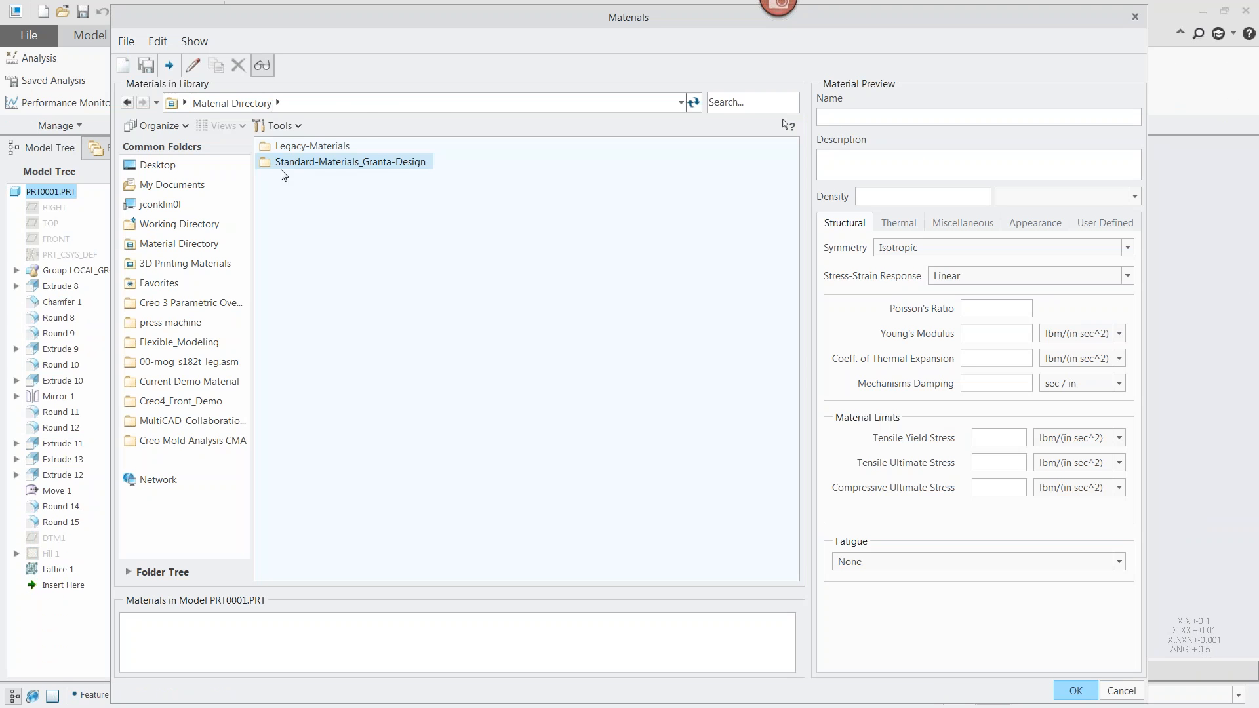
double_click(315, 167)
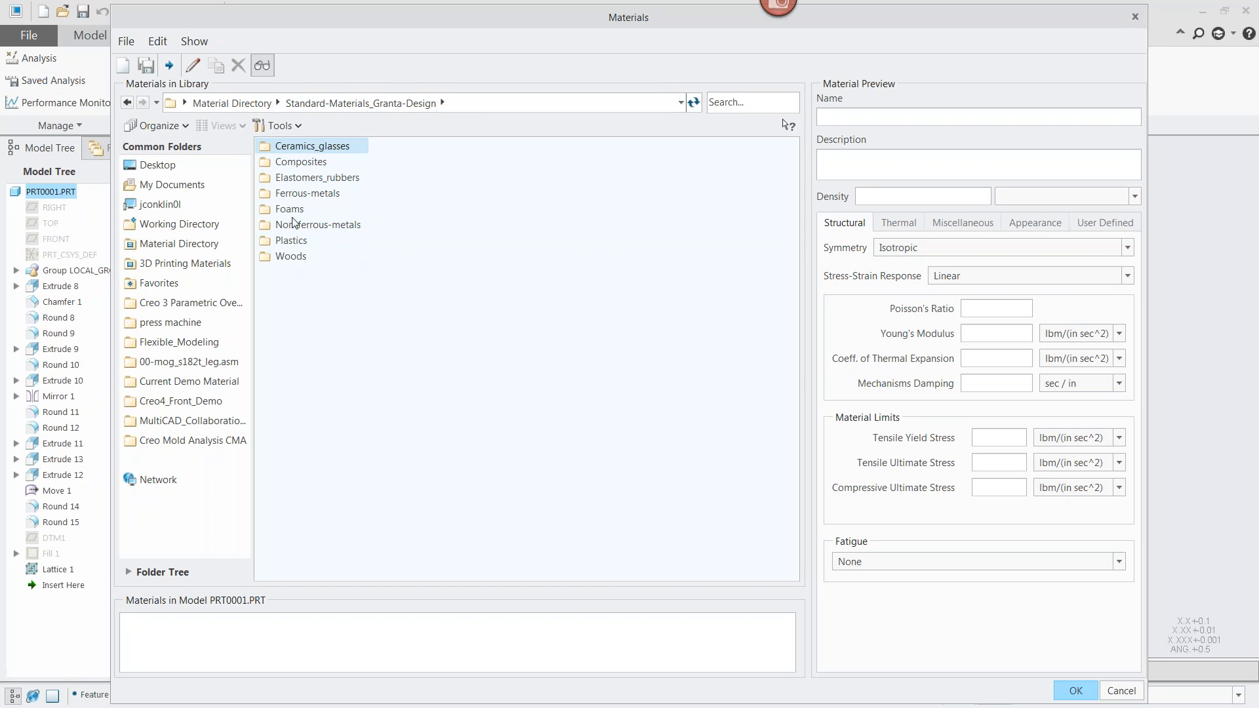
double_click(297, 243)
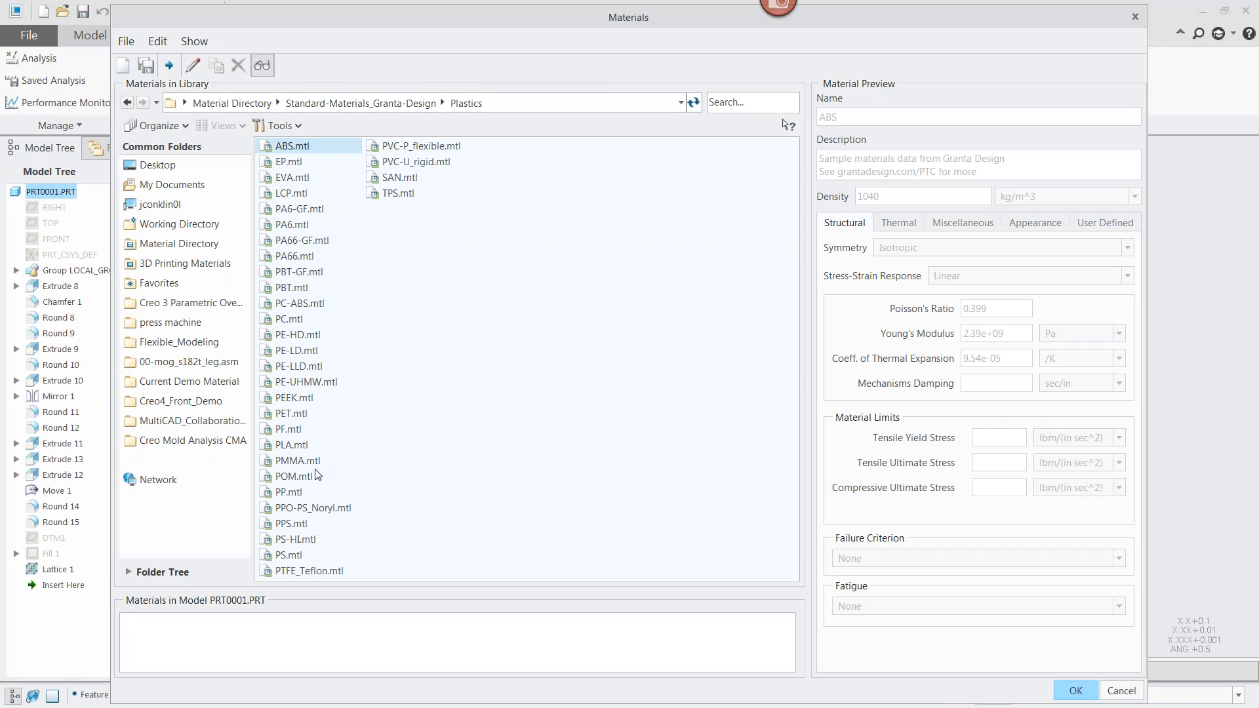
left_click(301, 398)
right_click(300, 400)
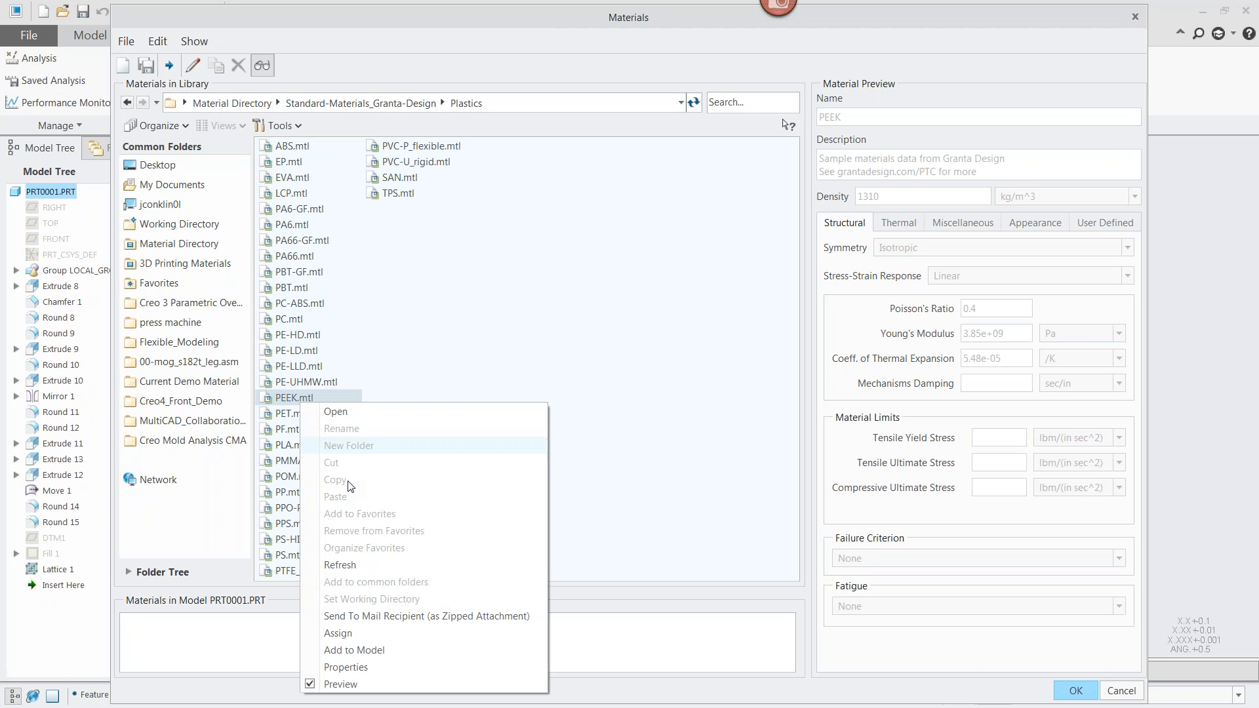
left_click(350, 650)
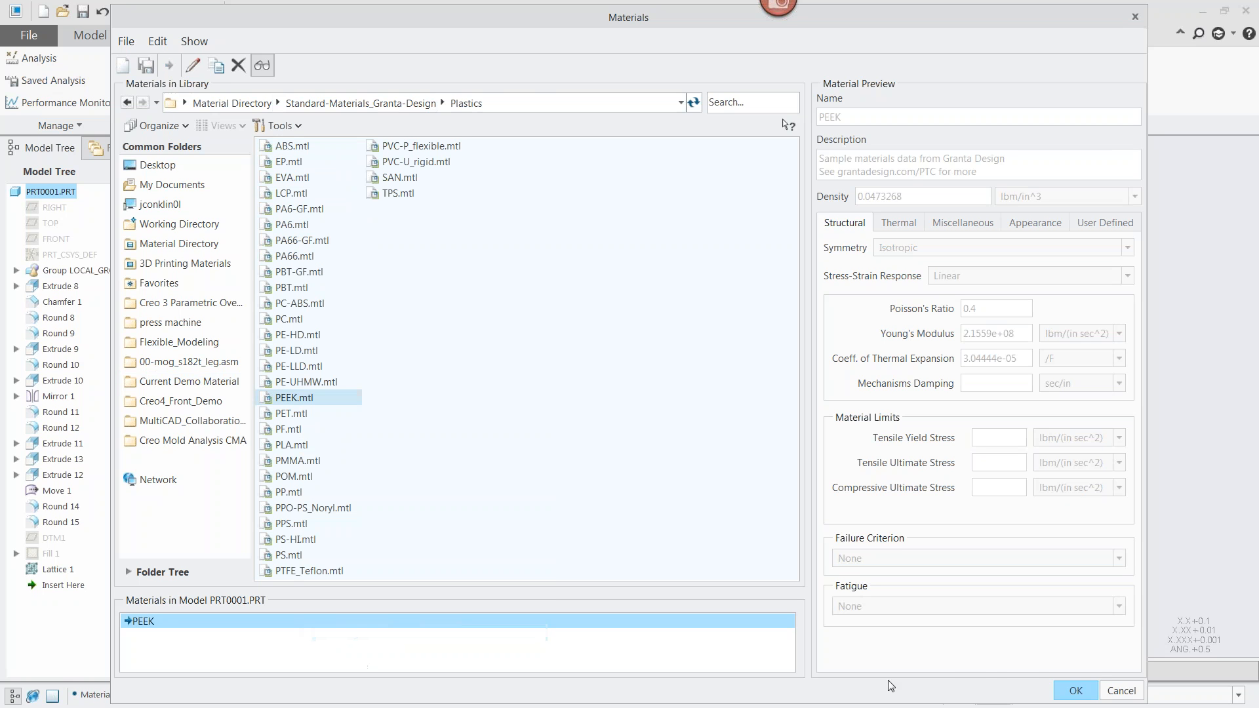
left_click(1076, 691)
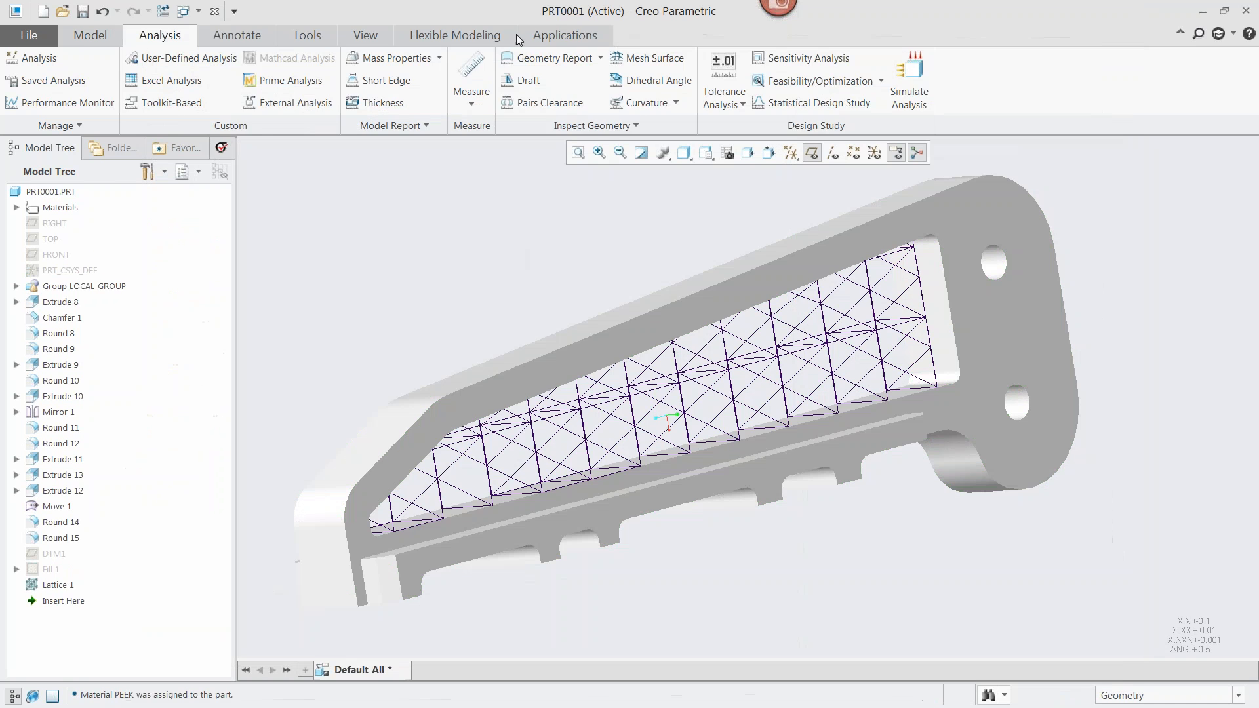
- Enter the Simulate environment in structure mode, dismiss the working directory warning, and inspect the lattice's idealized beams
left_click(565, 36)
left_click(100, 87)
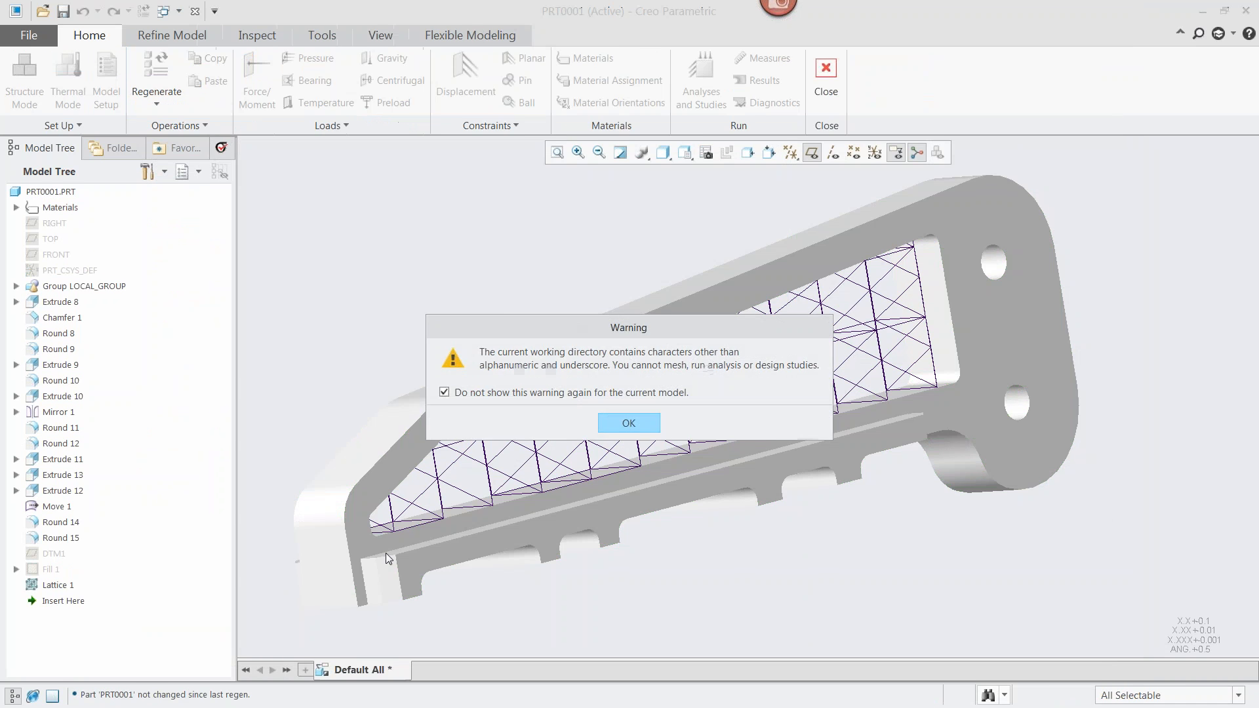
left_click(618, 423)
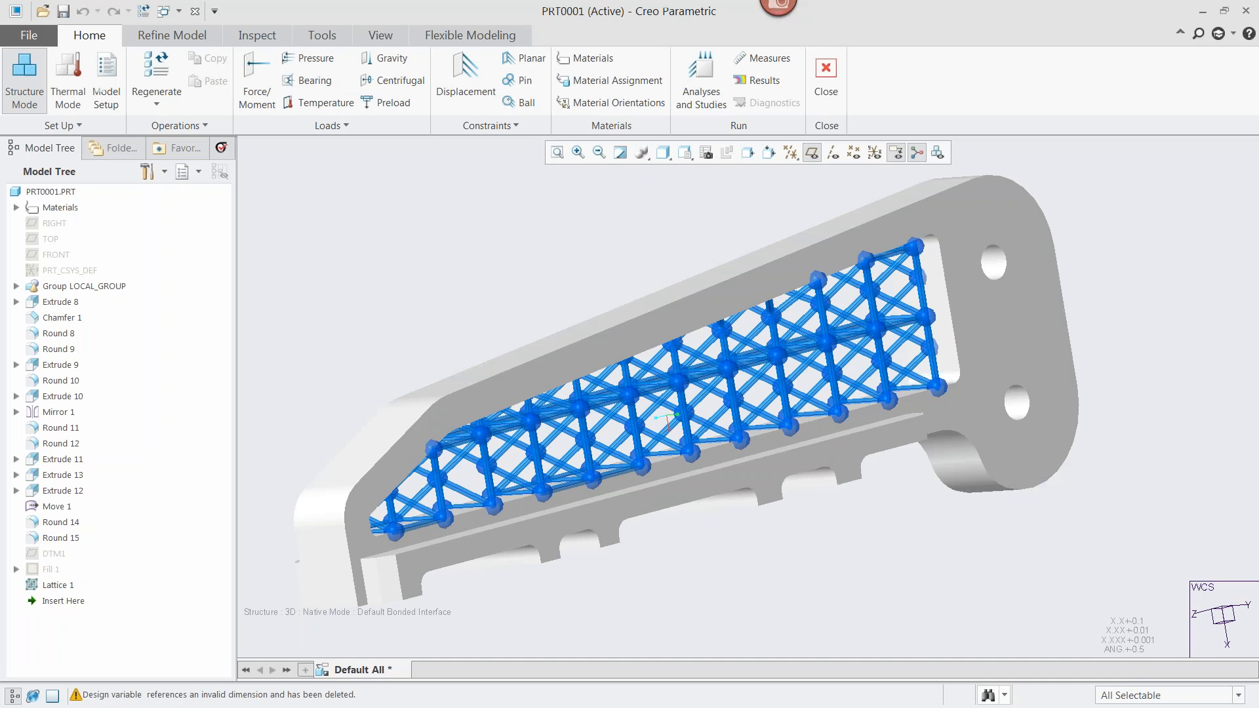
scroll(487, 352, "down", 5)
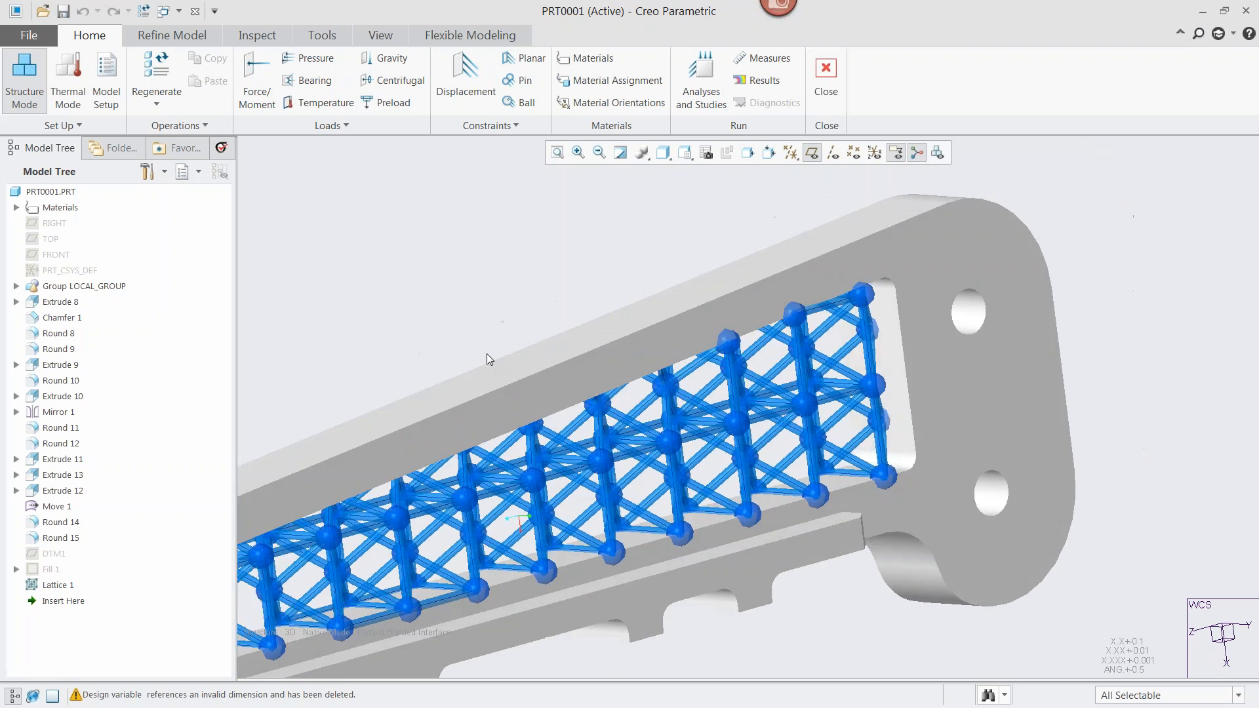
scroll(462, 325, "up", 3)
middle_click_drag(332, 266, 343, 305)
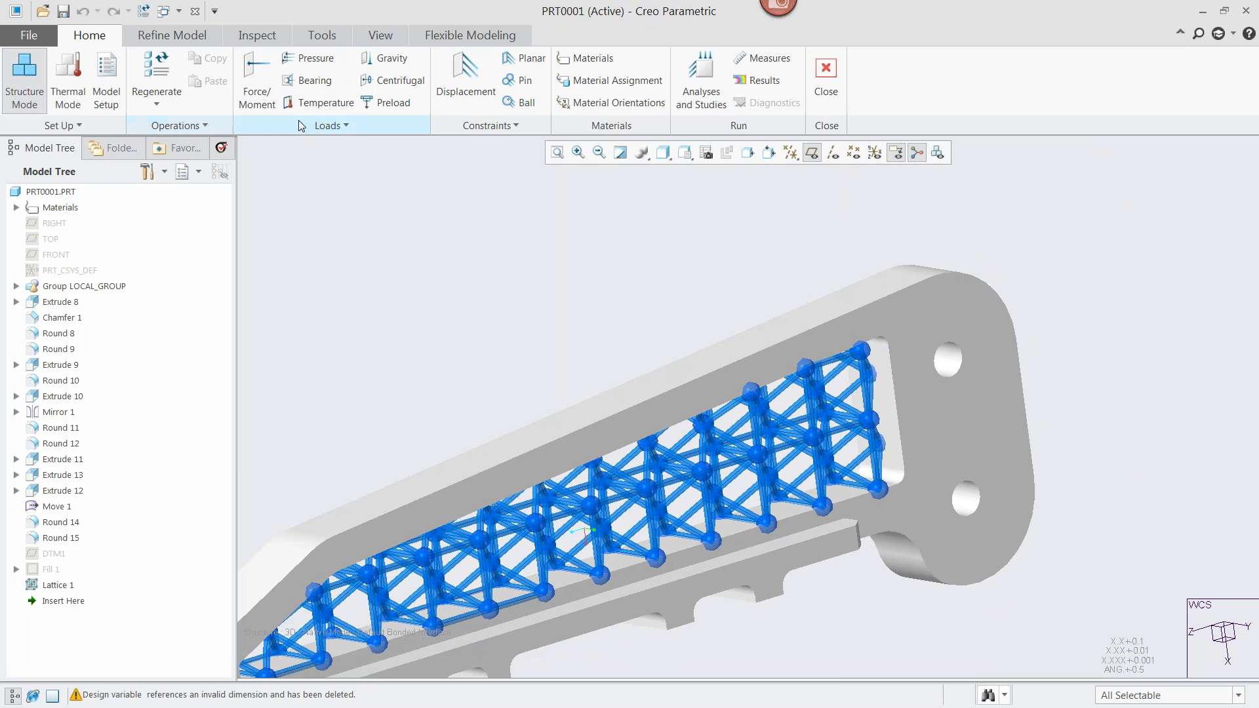
- Add a displacement constraint fixing the inner surfaces of the two mounting holes in all directions
left_click(464, 77)
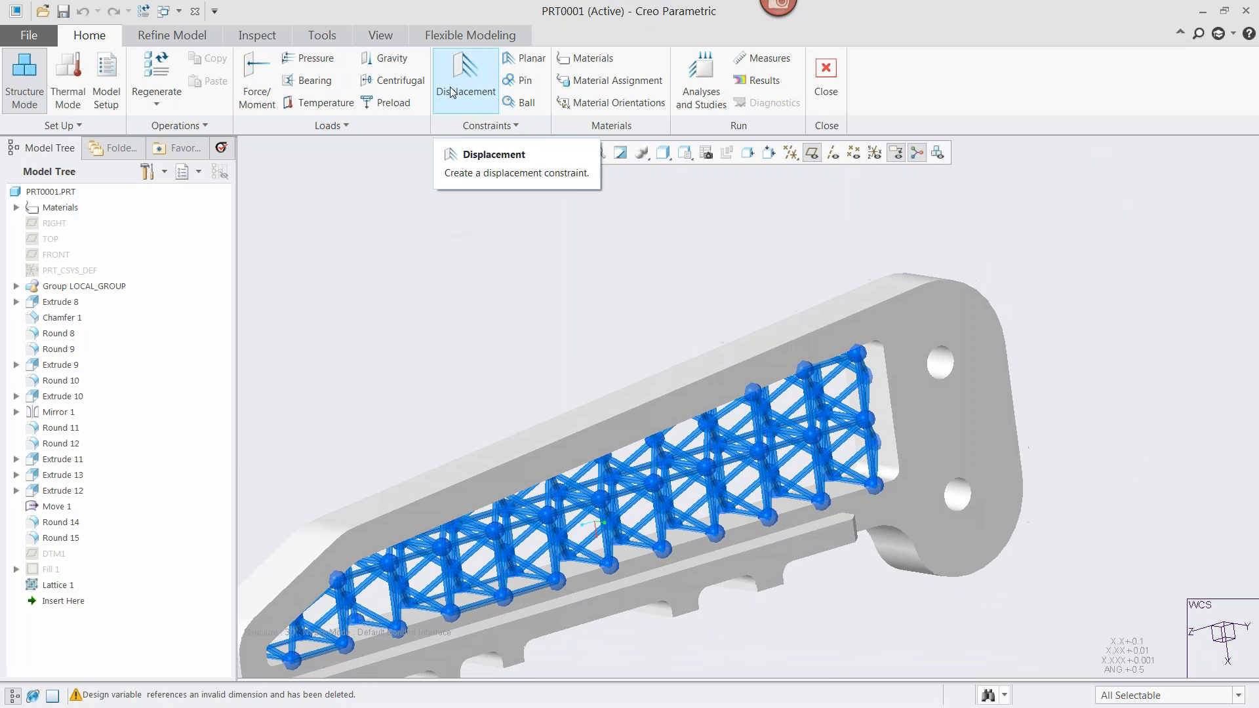
scroll(896, 400, "down", 4)
middle_click_drag(896, 400, 682, 337)
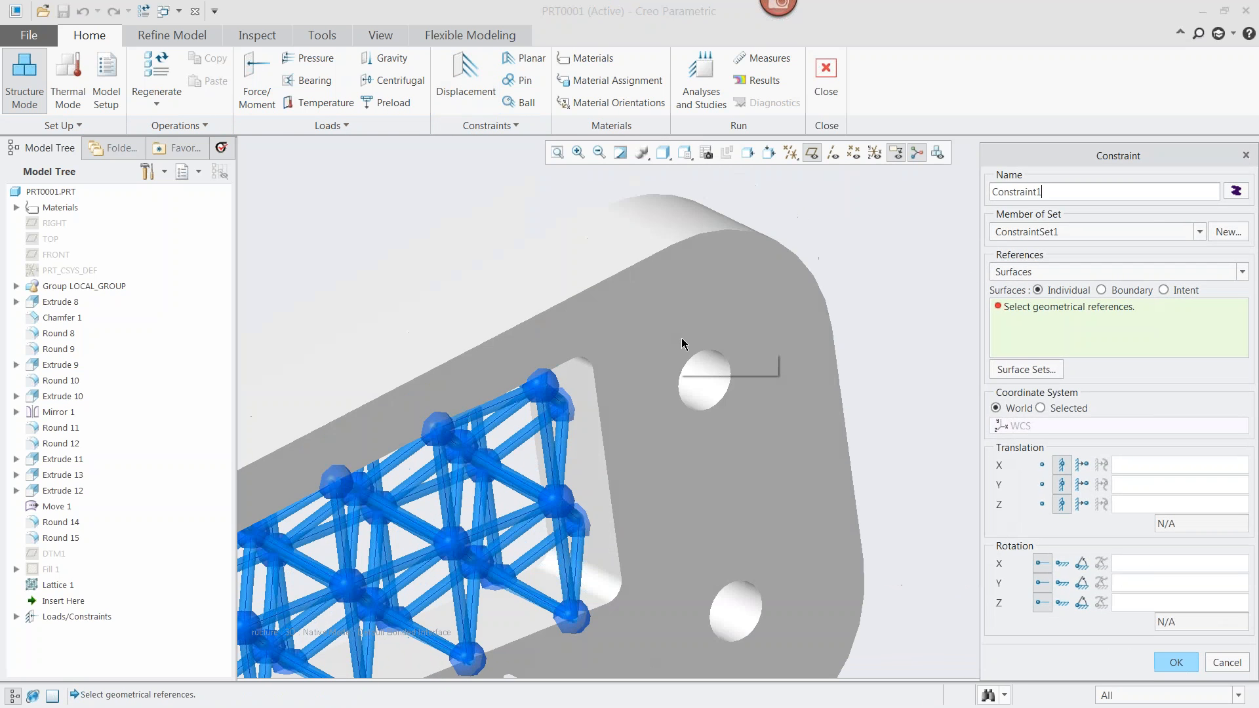
left_click(705, 377)
left_click(700, 403, "ctrl")
left_click(727, 611, "ctrl")
left_click(1176, 662)
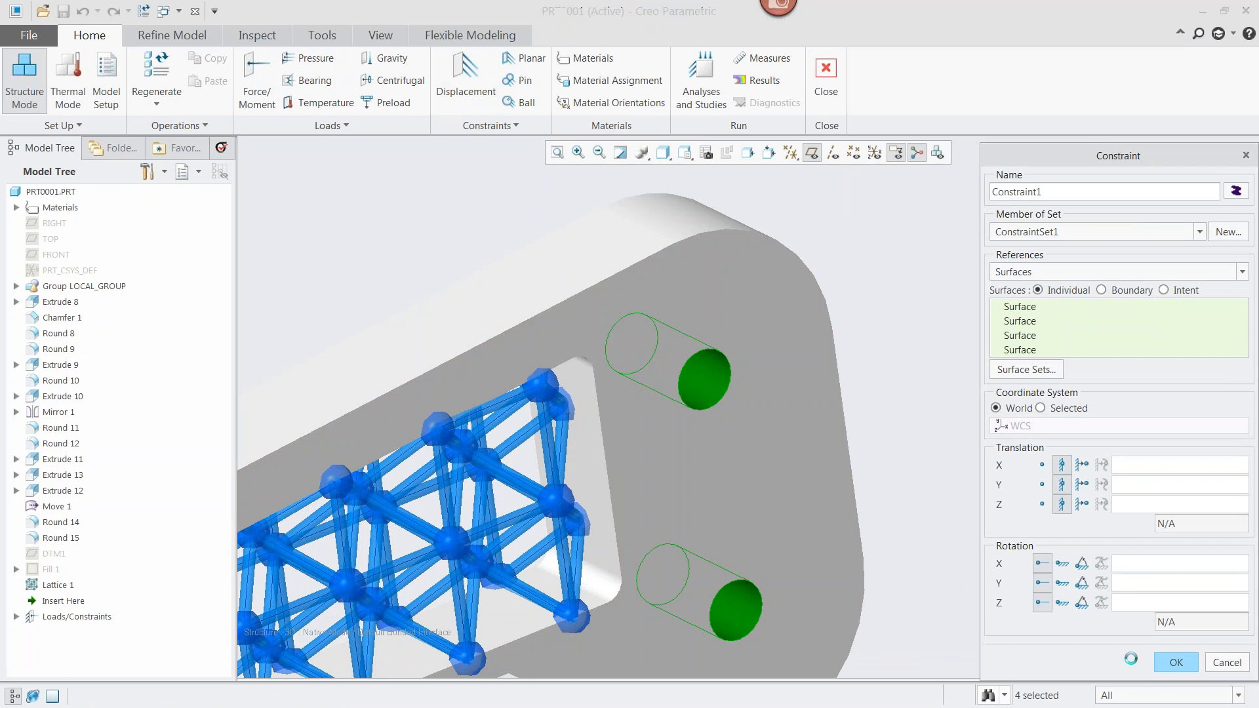
- Apply a force load to the flat tips of the gripping teeth with components X -100 and Y -50 in N
left_click(261, 89)
middle_click_drag(426, 485, 848, 493)
left_click(504, 425)
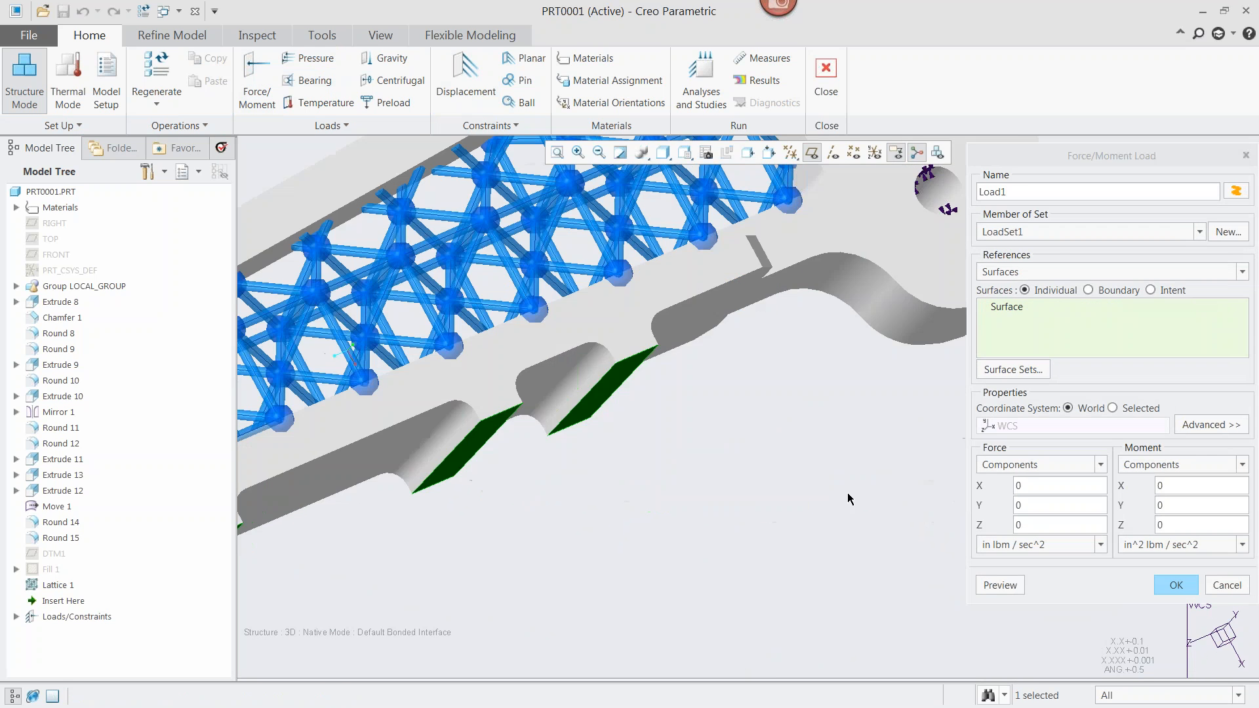
scroll(847, 493, "down", 4)
double_click(1049, 486)
type("-100")
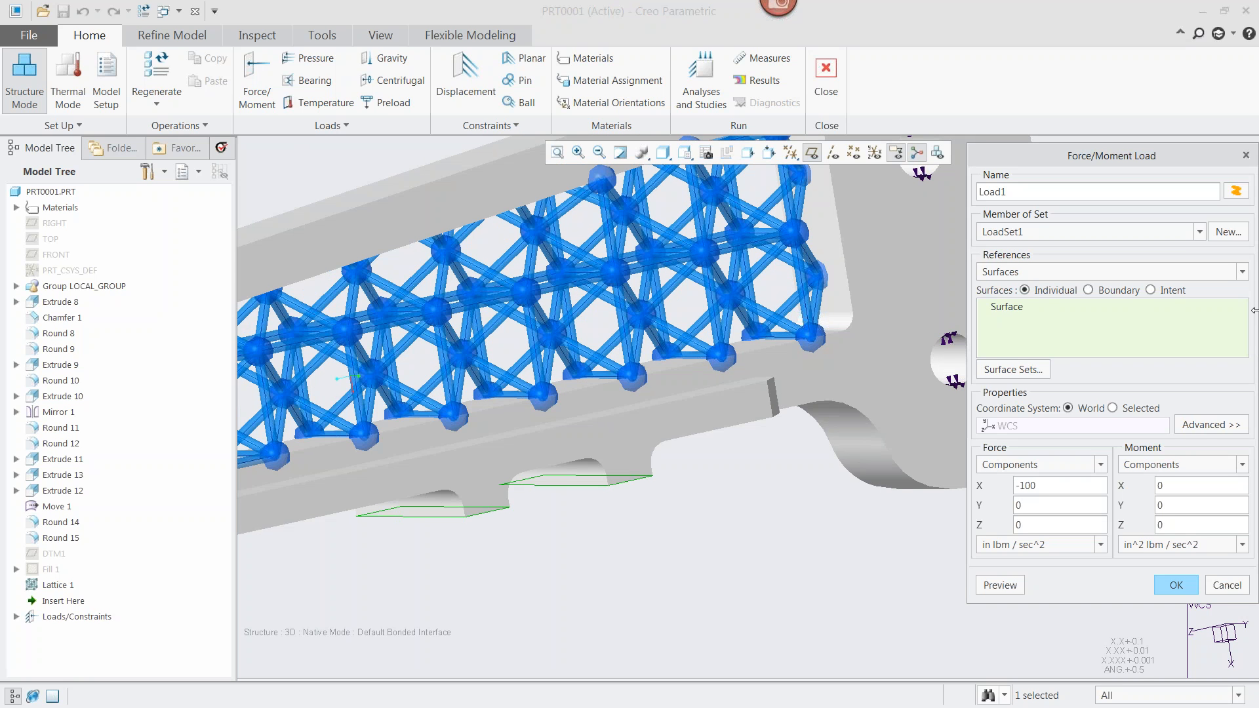
left_click(1013, 549)
left_click(991, 661)
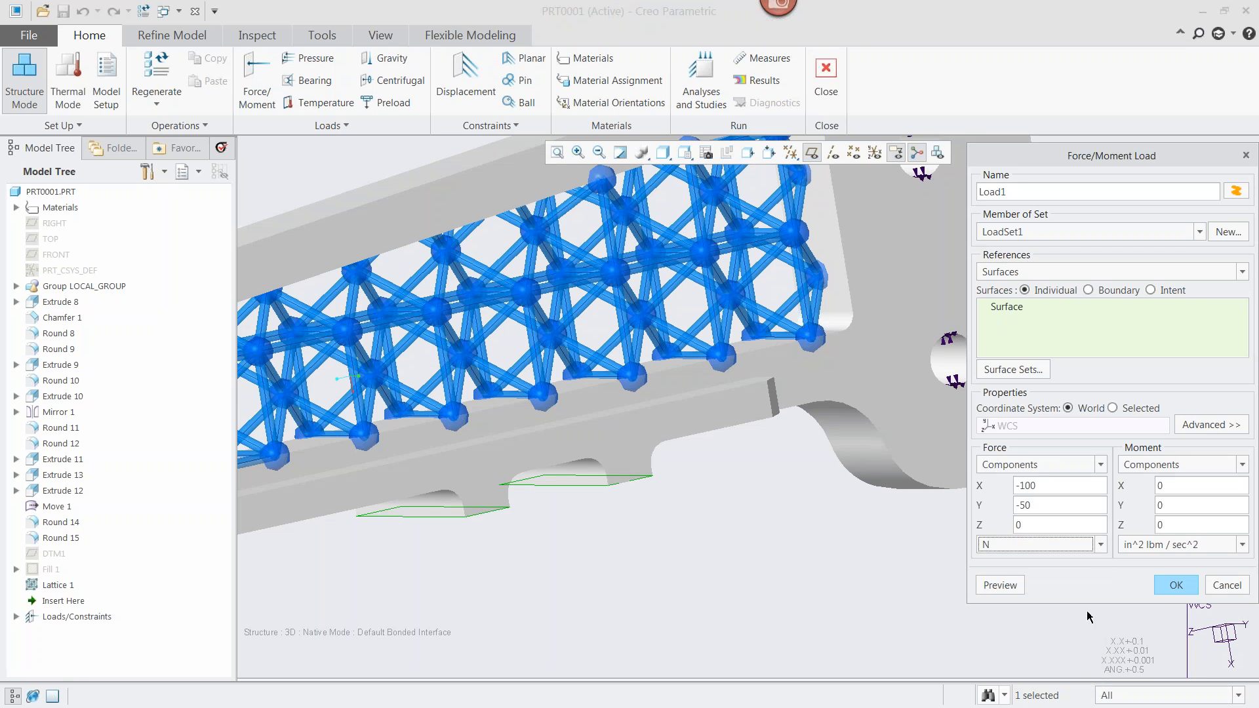
left_click(1176, 585)
- Define a new static analysis using ConstraintSet1 and LoadSet1 with the Single-Pass Adaptive convergence method
scroll(778, 568, "up", 4)
middle_click_drag(682, 633, 718, 467, "shift")
left_click(701, 78)
left_click(439, 244)
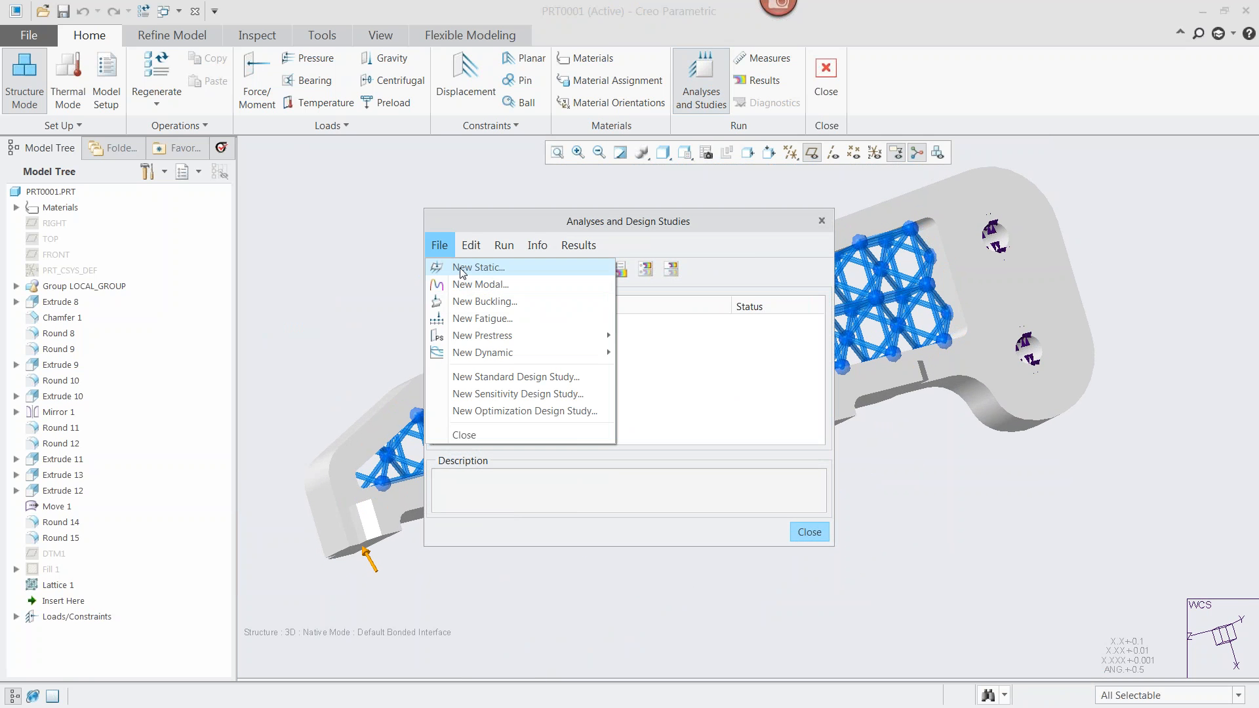
left_click(475, 268)
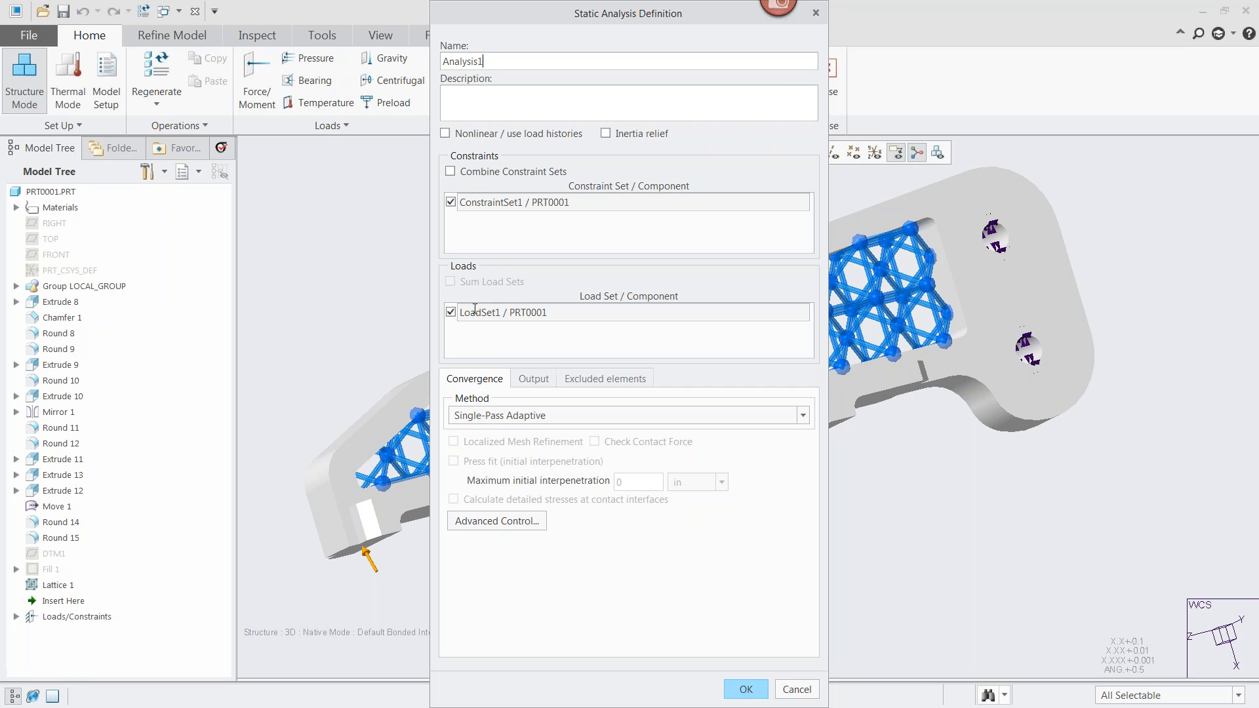
left_click(739, 689)
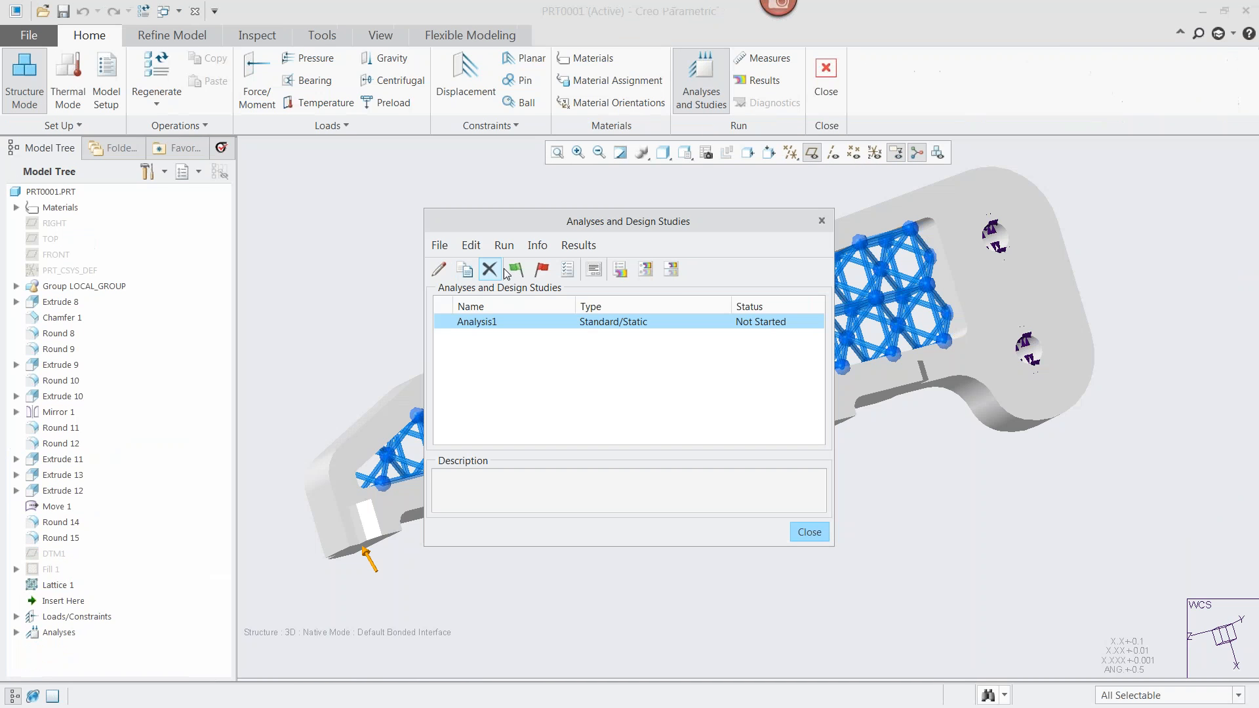
- Run the static analysis without interactive diagnostics and display its stress and displacement results
left_click(515, 268)
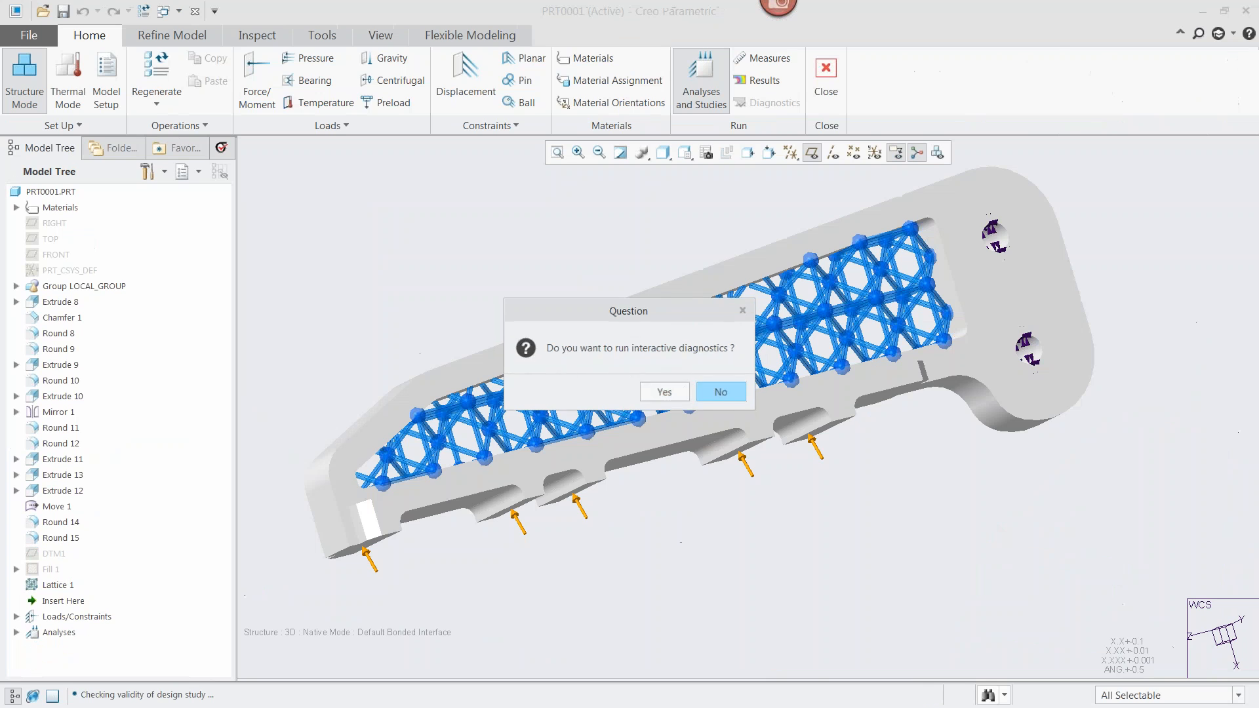
key("Return")
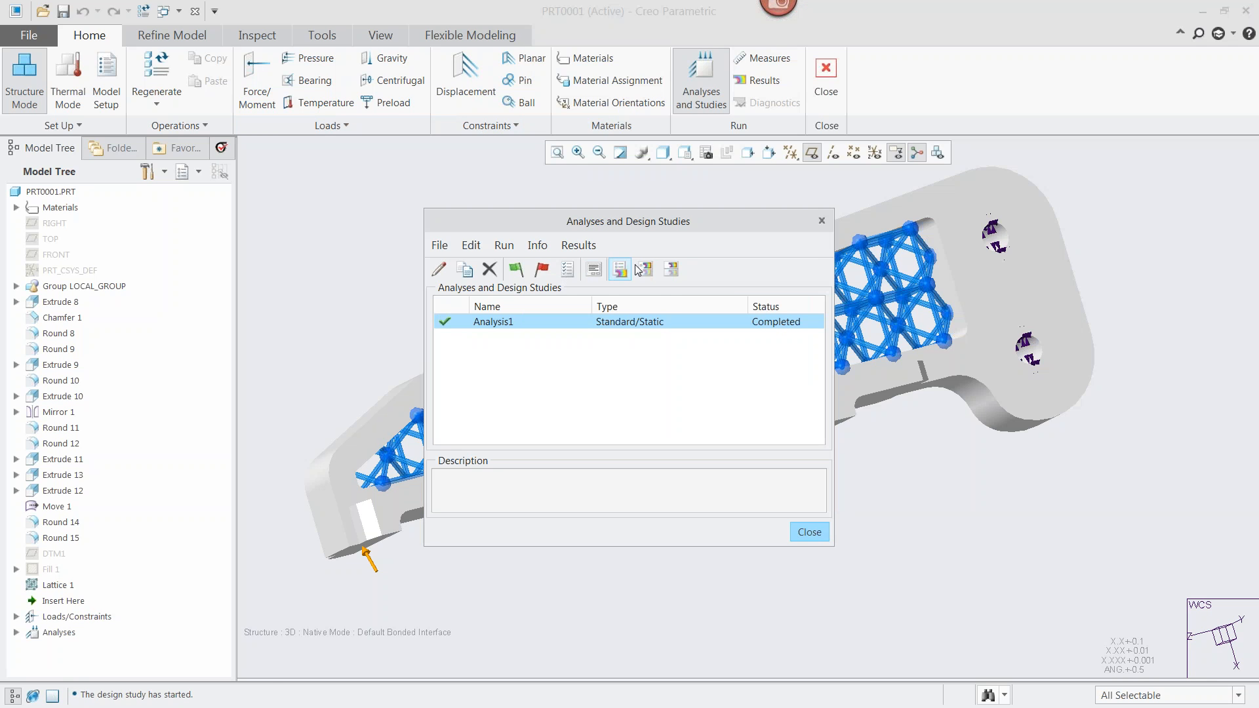
left_click(646, 270)
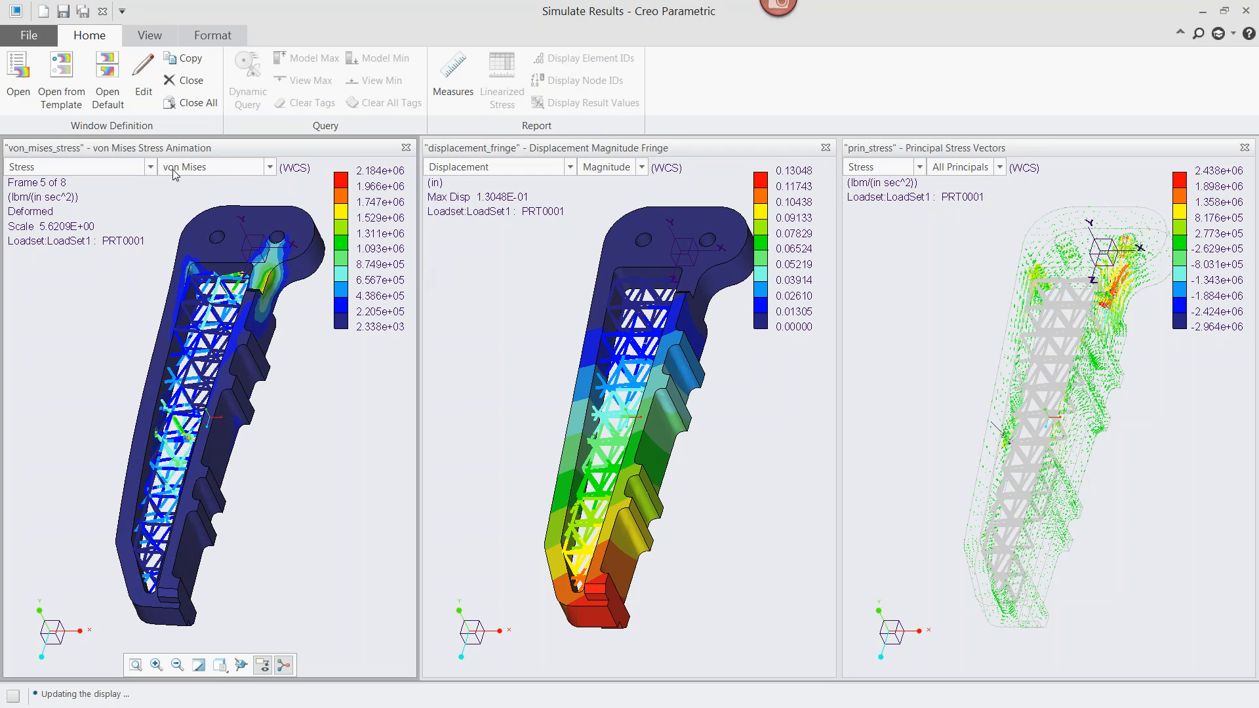
- Examine the von Mises stress where the lattice meets the frame near the mounting holes, plus the displacement and principal stress results
scroll(259, 263, "down", 5)
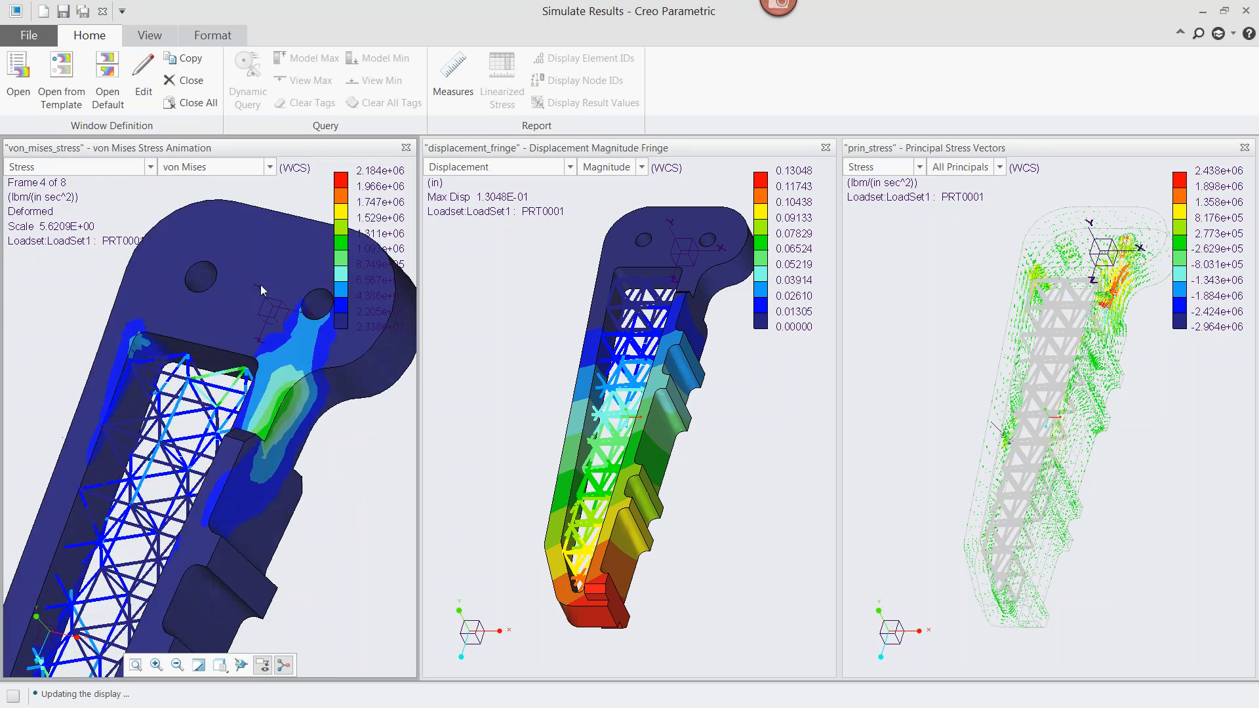
scroll(261, 288, "down", 3)
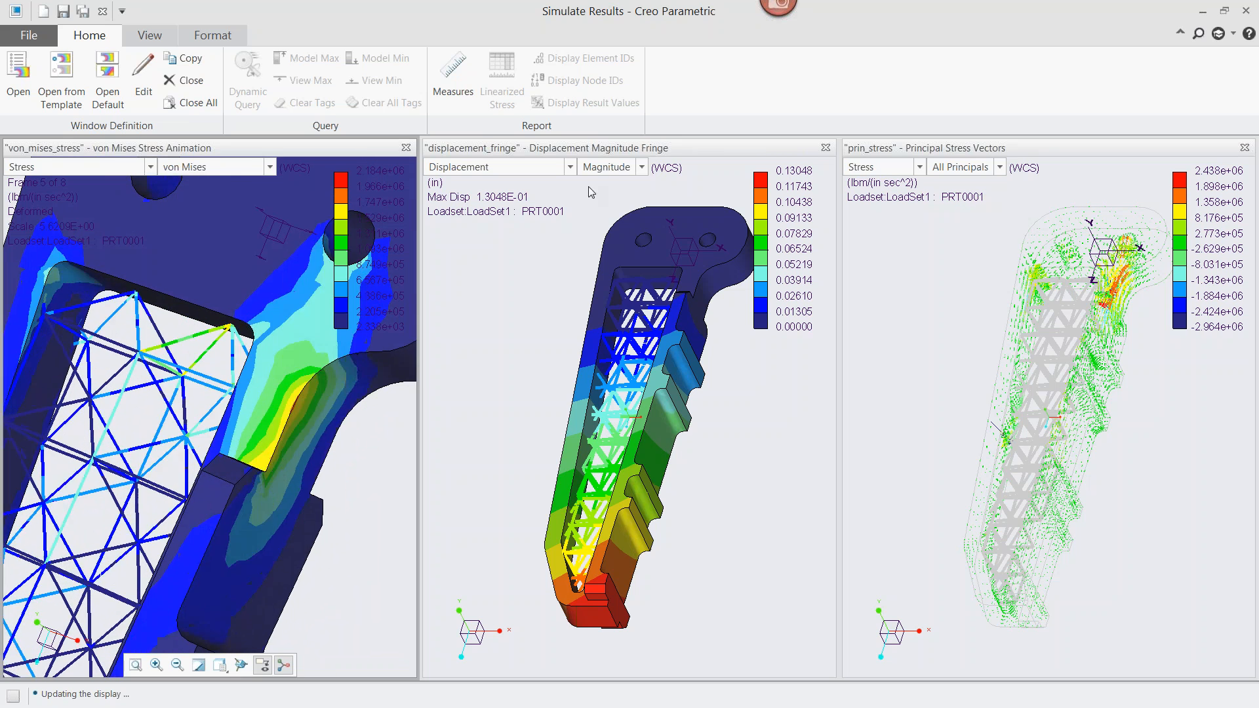
middle_click_drag(582, 585, 566, 561)
middle_click_drag(687, 359, 697, 347)
scroll(1004, 321, "down", 1)
middle_click_drag(1003, 320, 1034, 289)
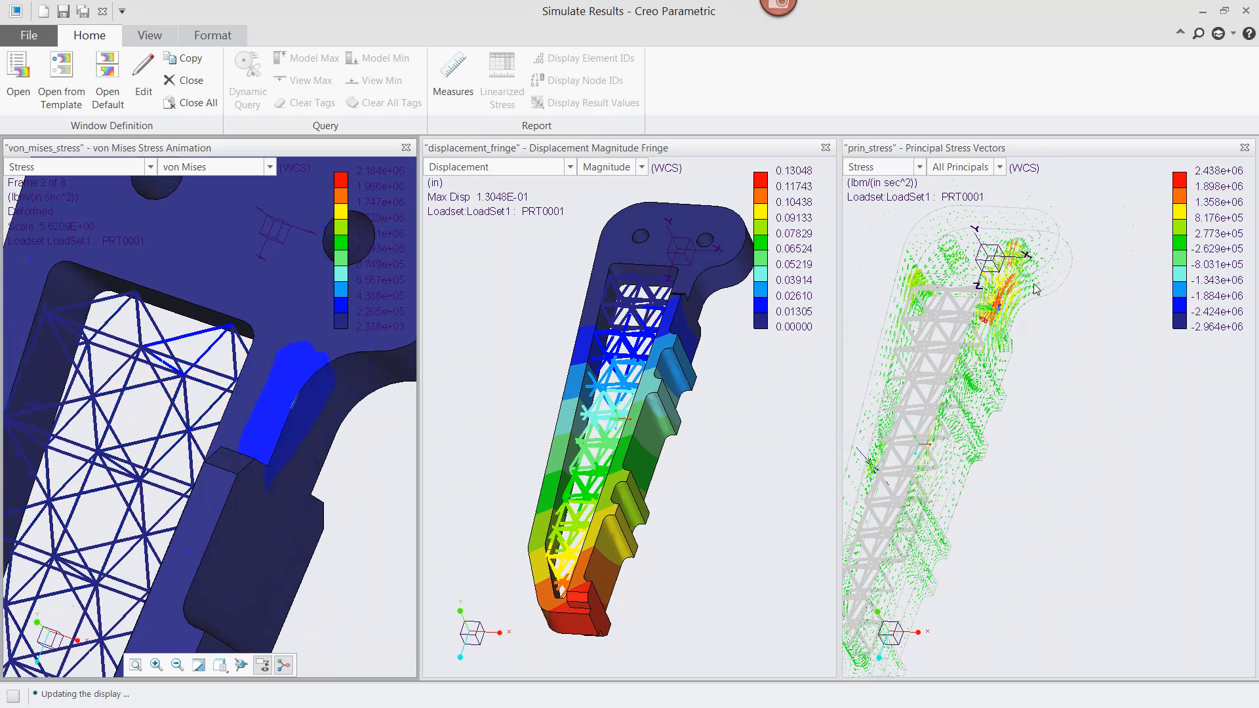
scroll(1012, 275, "up", 1)
scroll(973, 265, "down", 1)
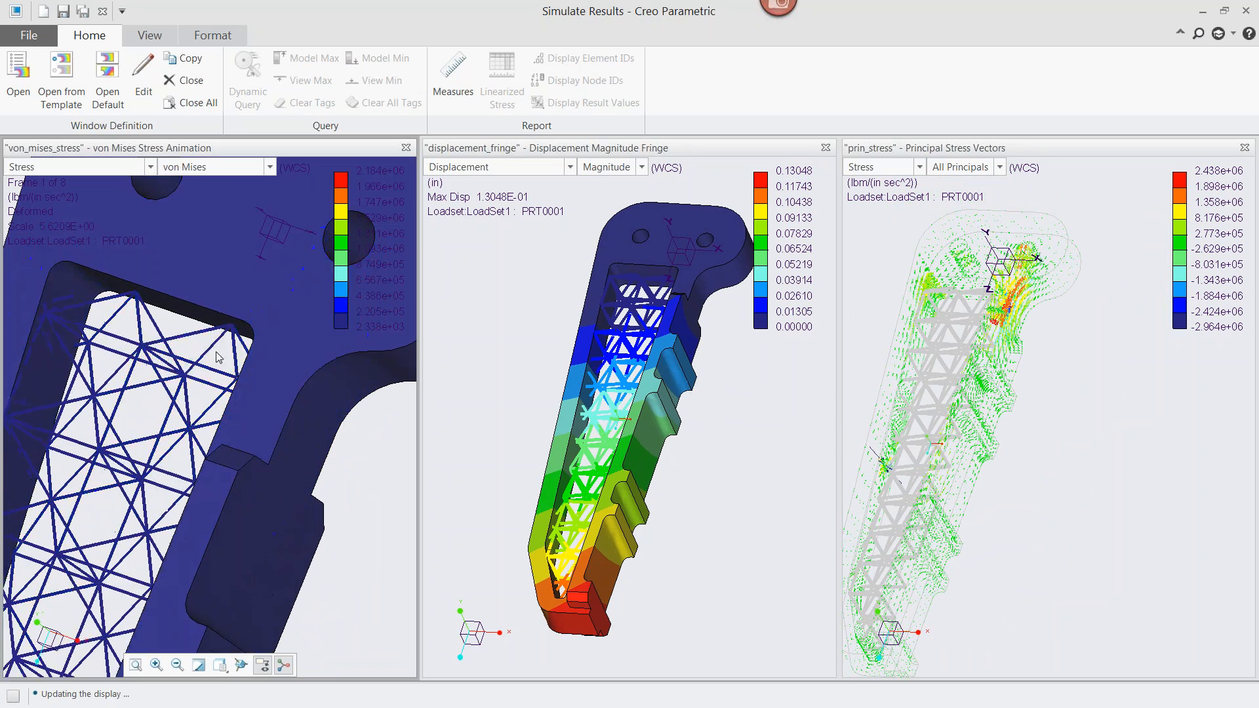
scroll(1060, 419, "up", 1)
scroll(1062, 419, "down", 1)
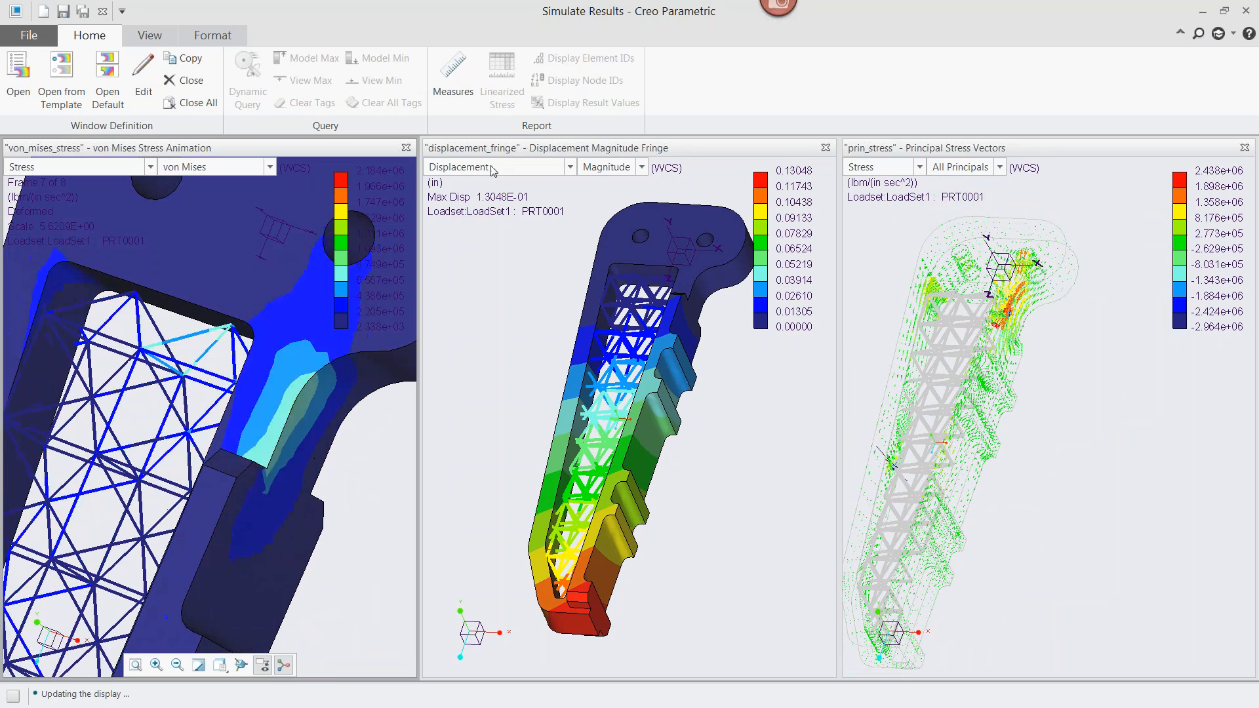
left_click(607, 167)
left_click(600, 186)
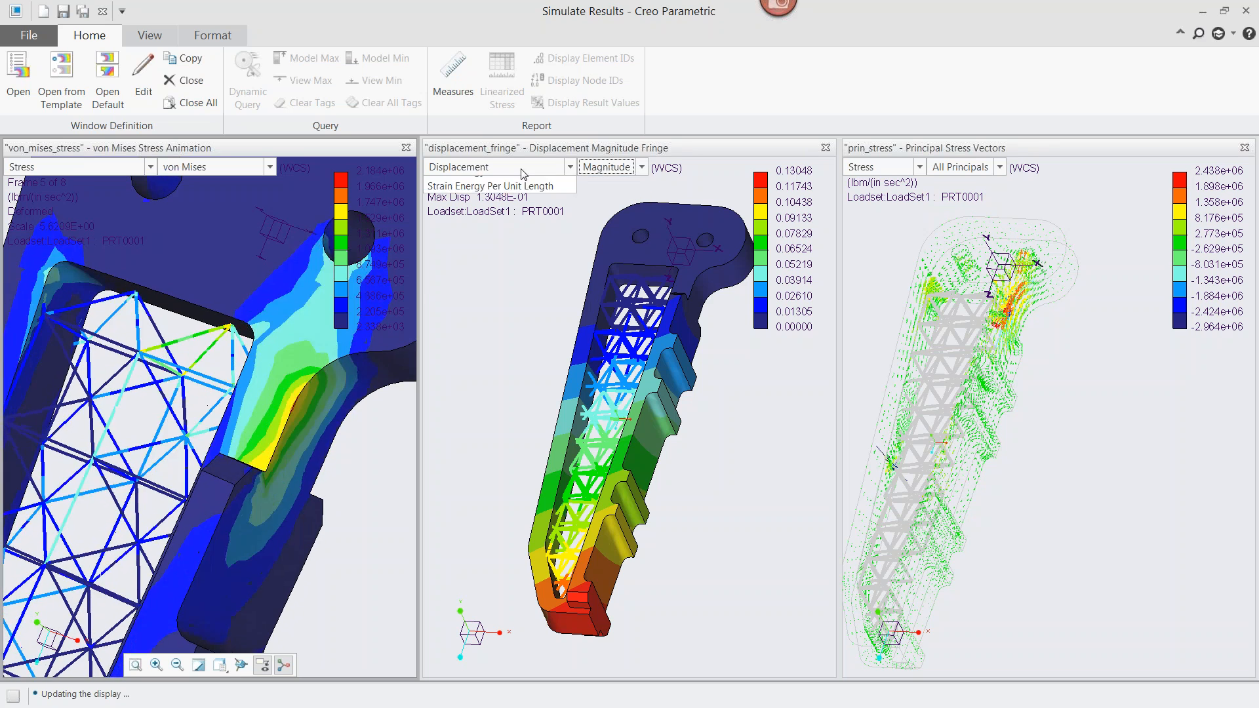
left_click(521, 168)
left_click(473, 354)
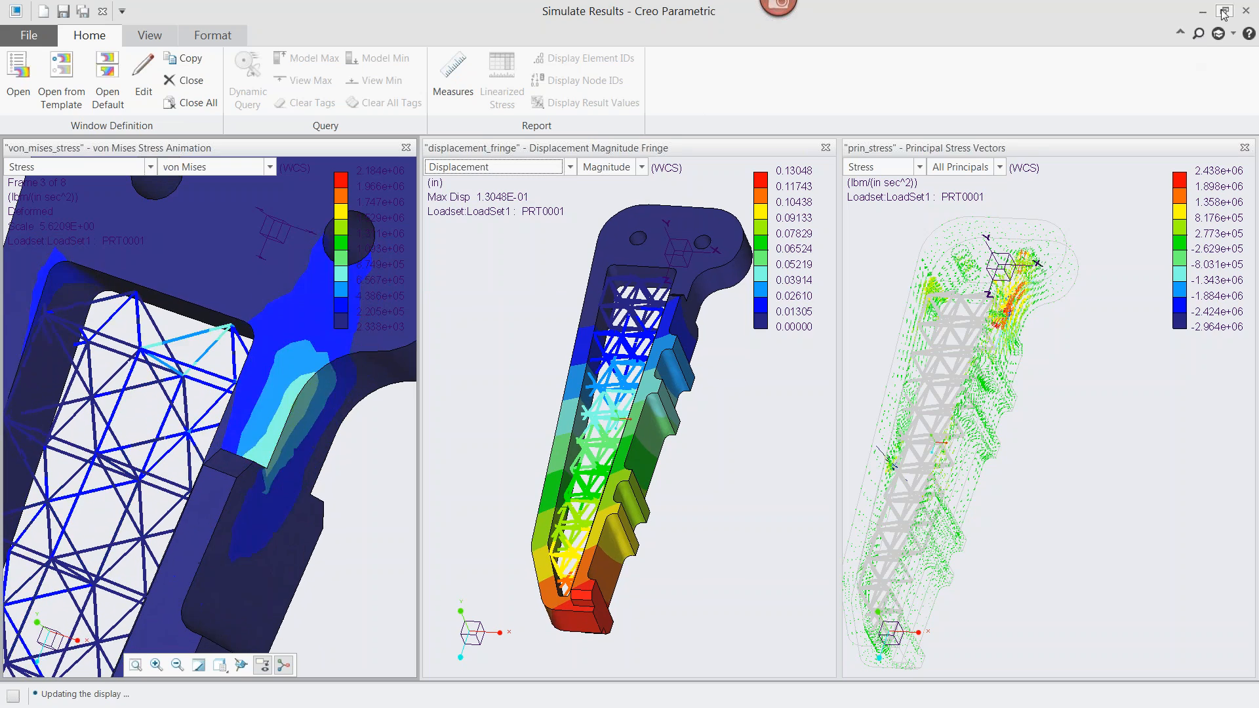
- Close the simulation results without saving, dismiss the analyses list, and return from Simulate to part modeling
left_click(1246, 10)
left_click(659, 418)
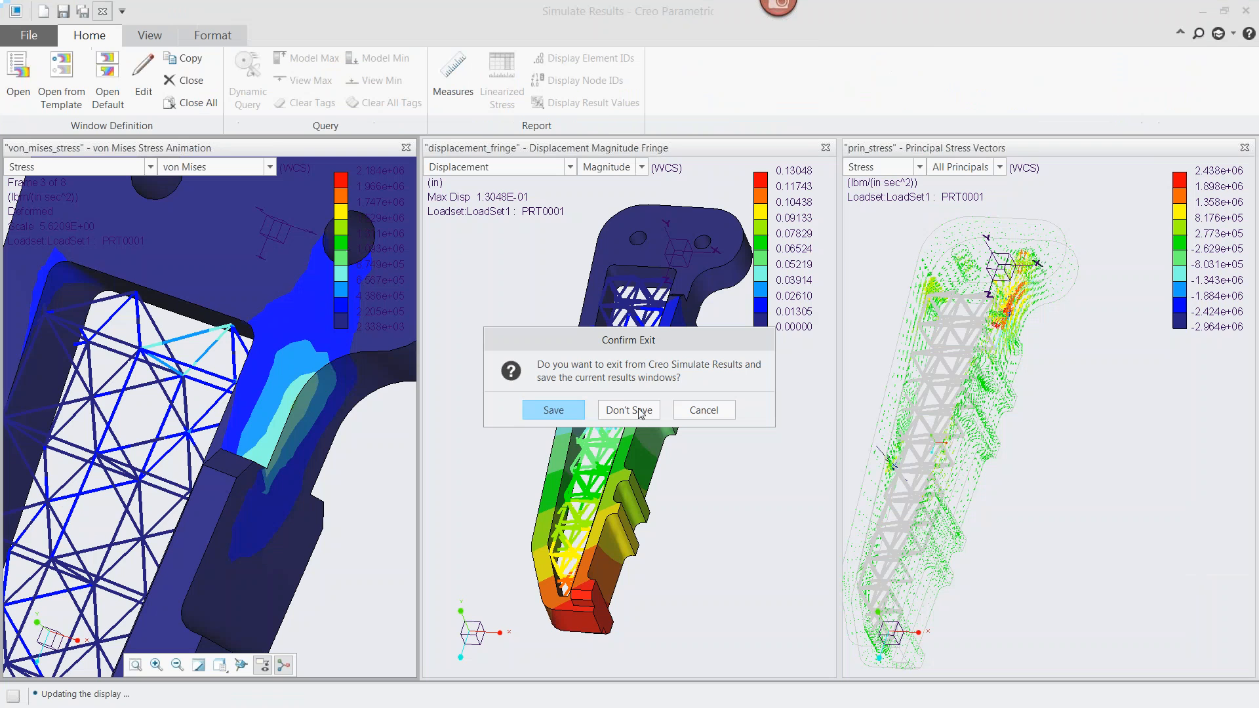
left_click(641, 412)
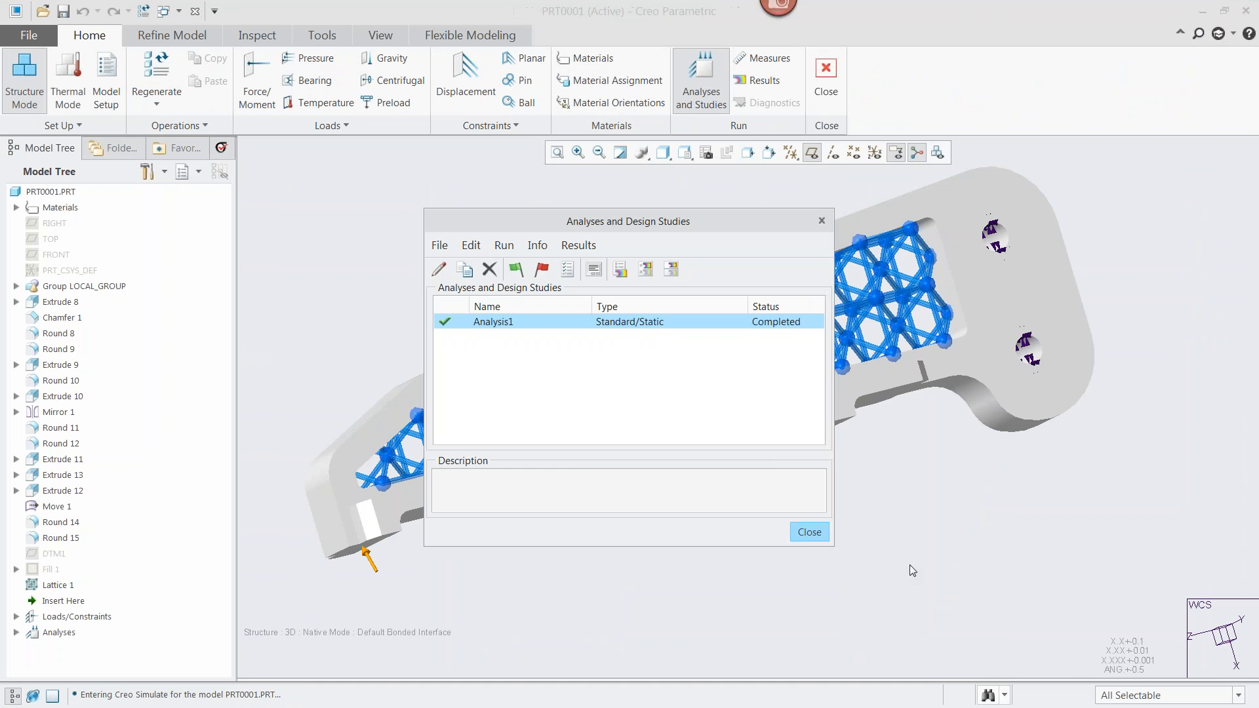
left_click(809, 532)
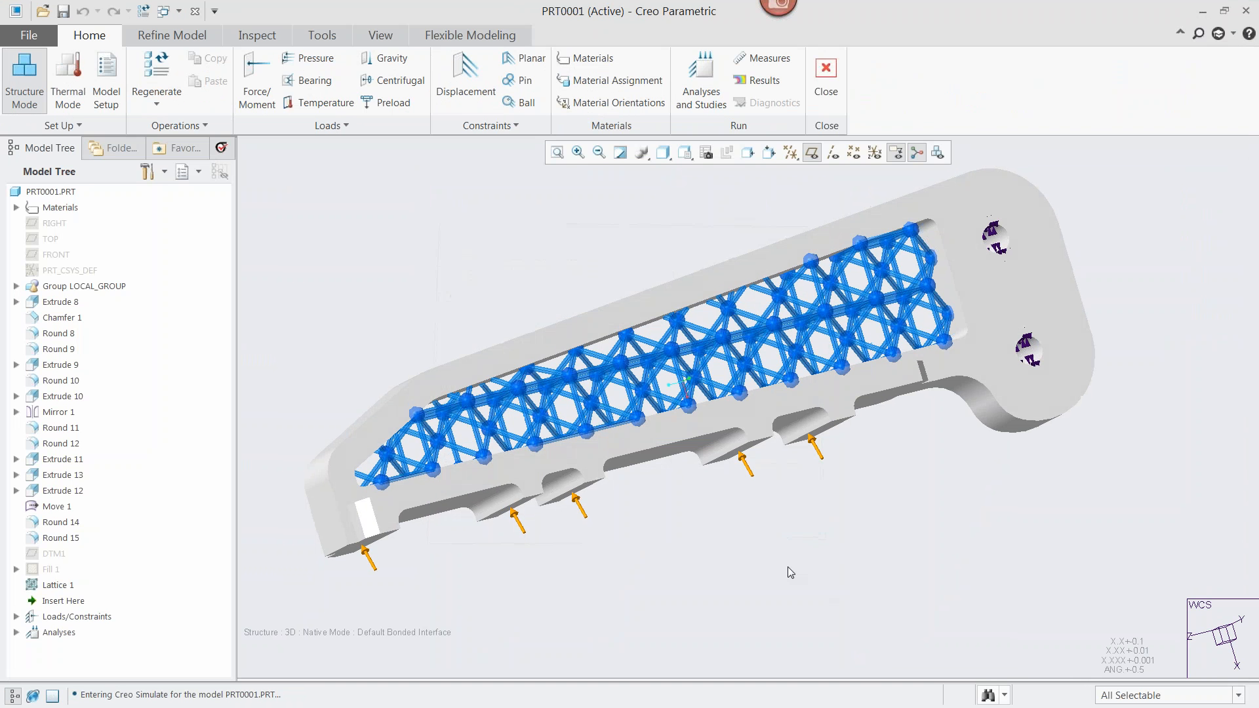
left_click(828, 91)
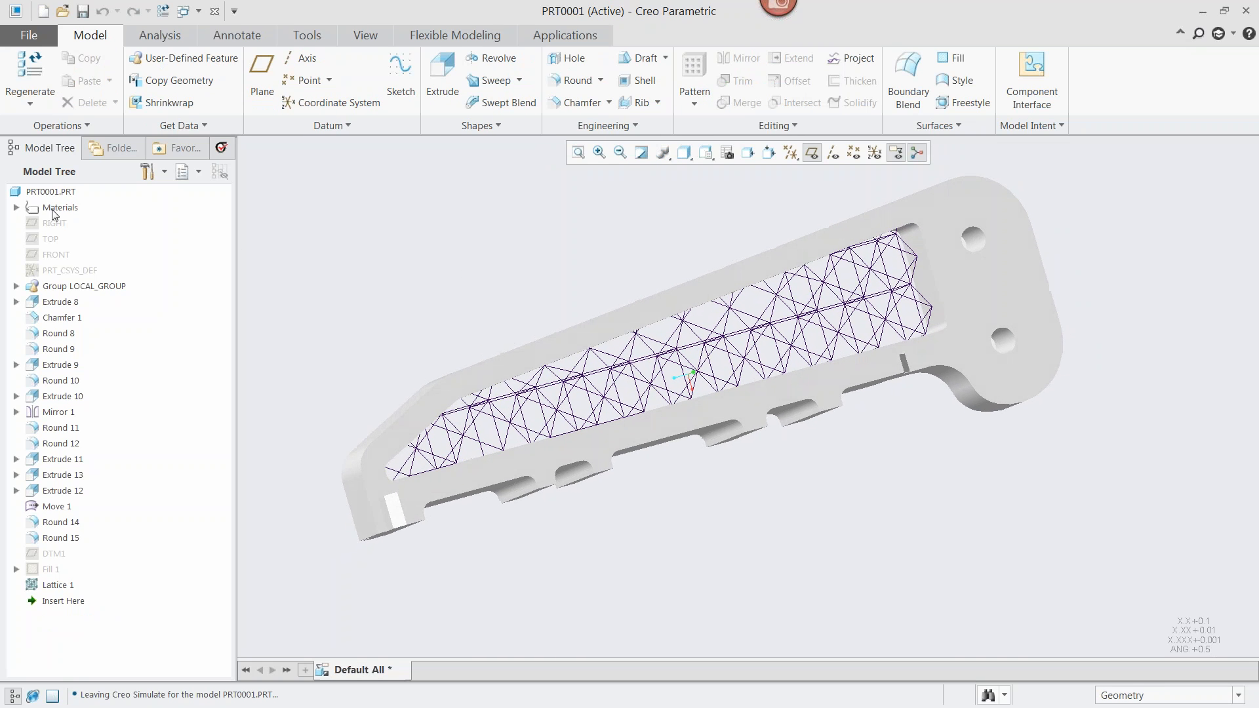
- Redefine Lattice 1 to use the Full Geometry representation
left_click(68, 587)
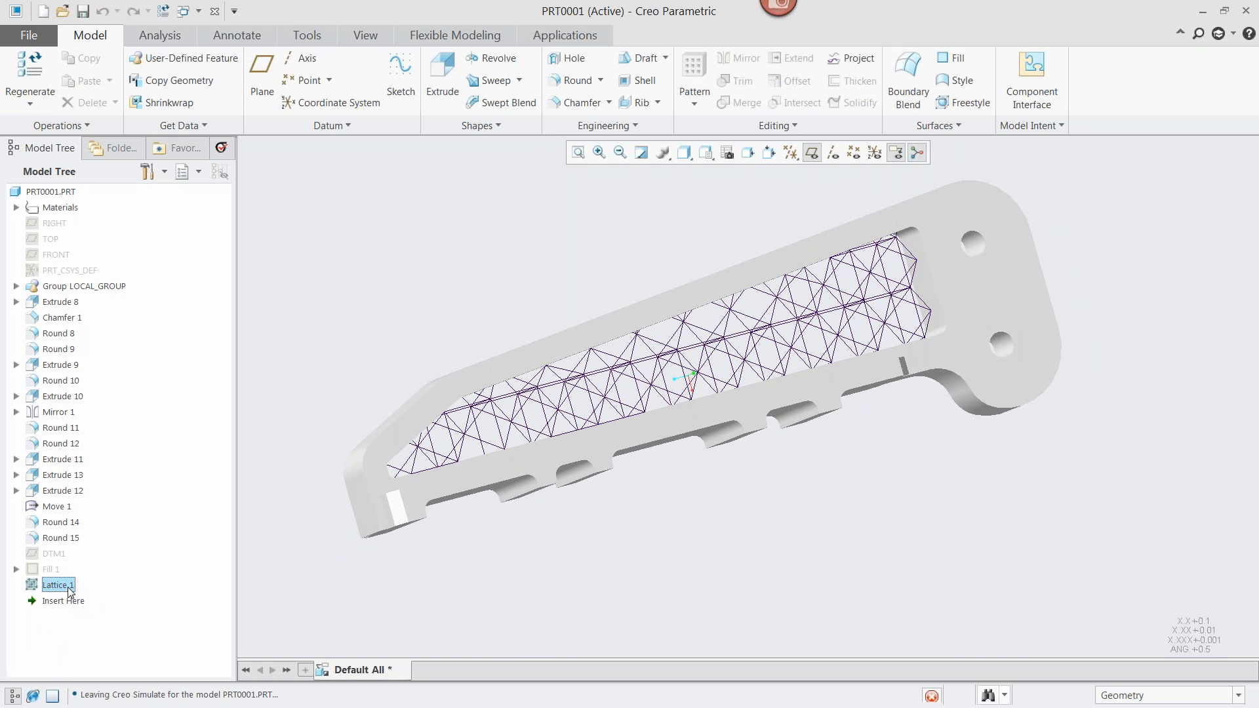
left_click(99, 521)
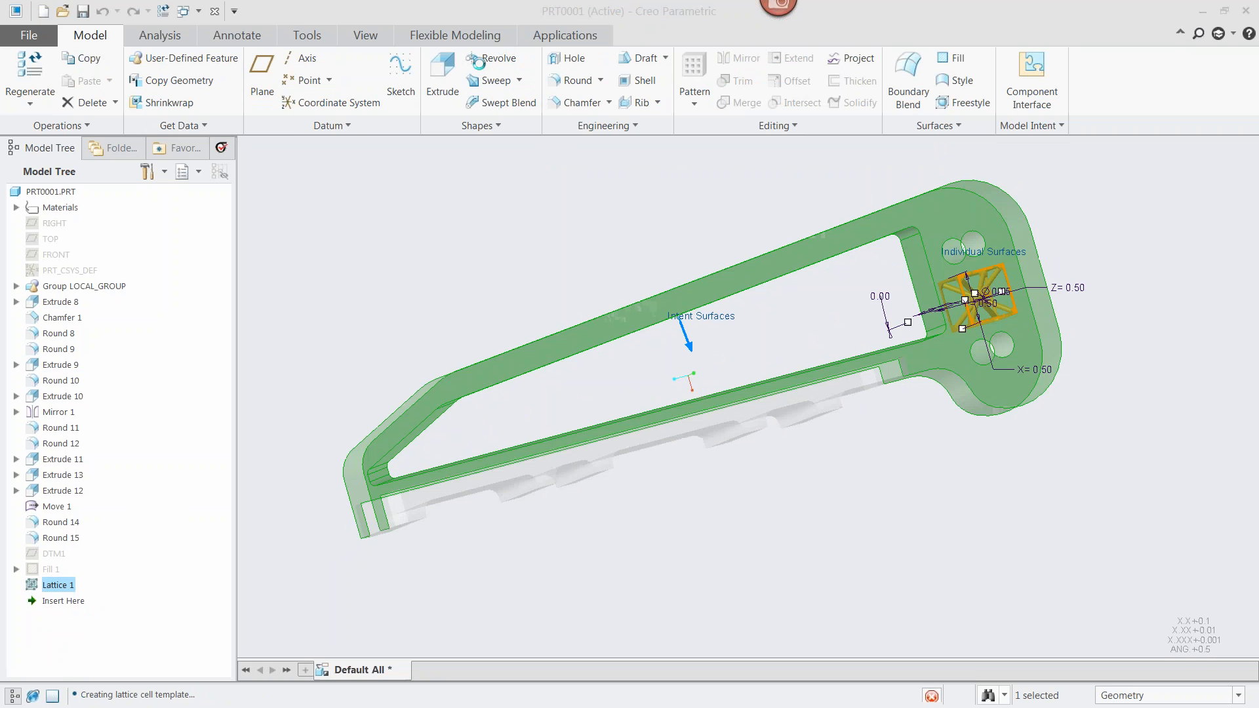
left_click(423, 81)
left_click(419, 112)
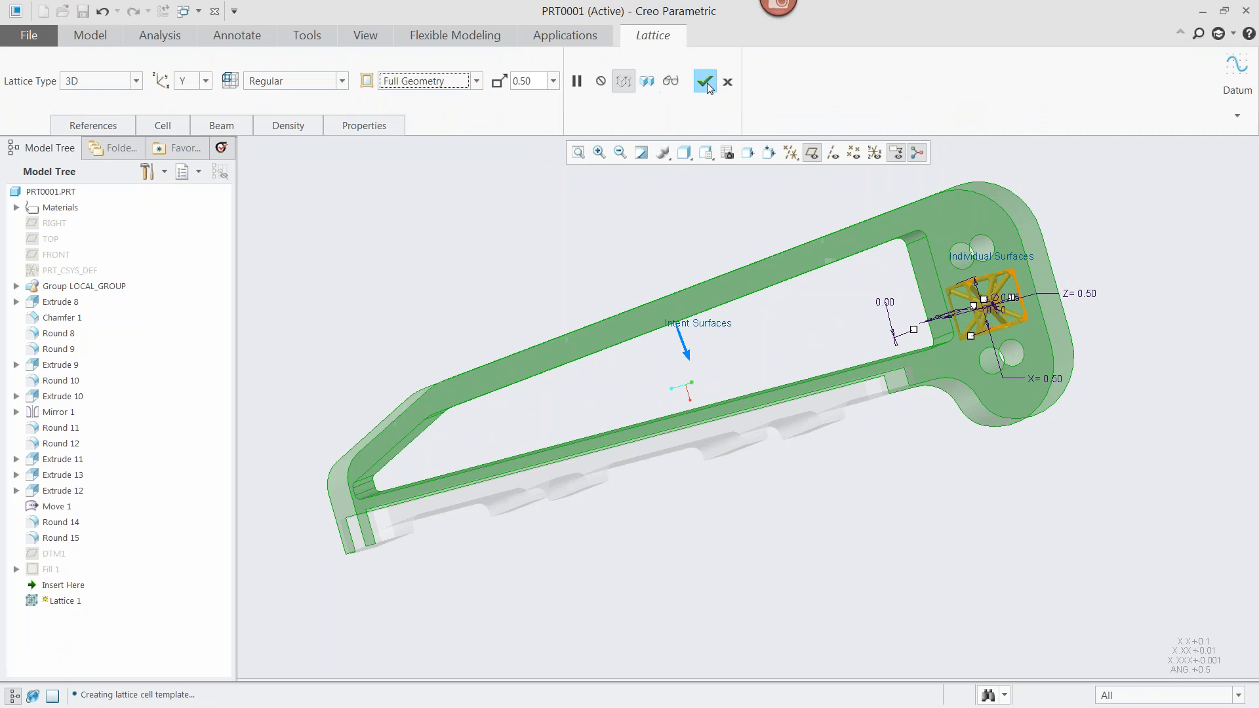
left_click(707, 82)
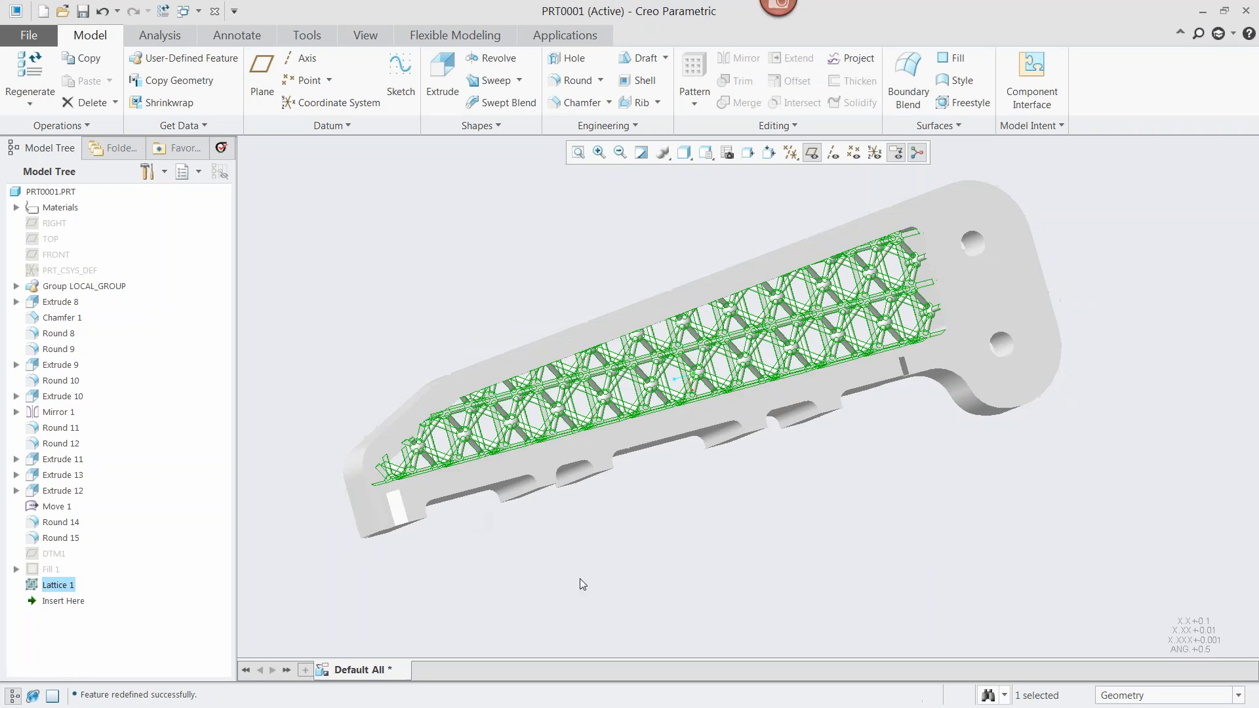
- Prepare the finger part for 3D printing and auto-position it on the printer tray
left_click(30, 35)
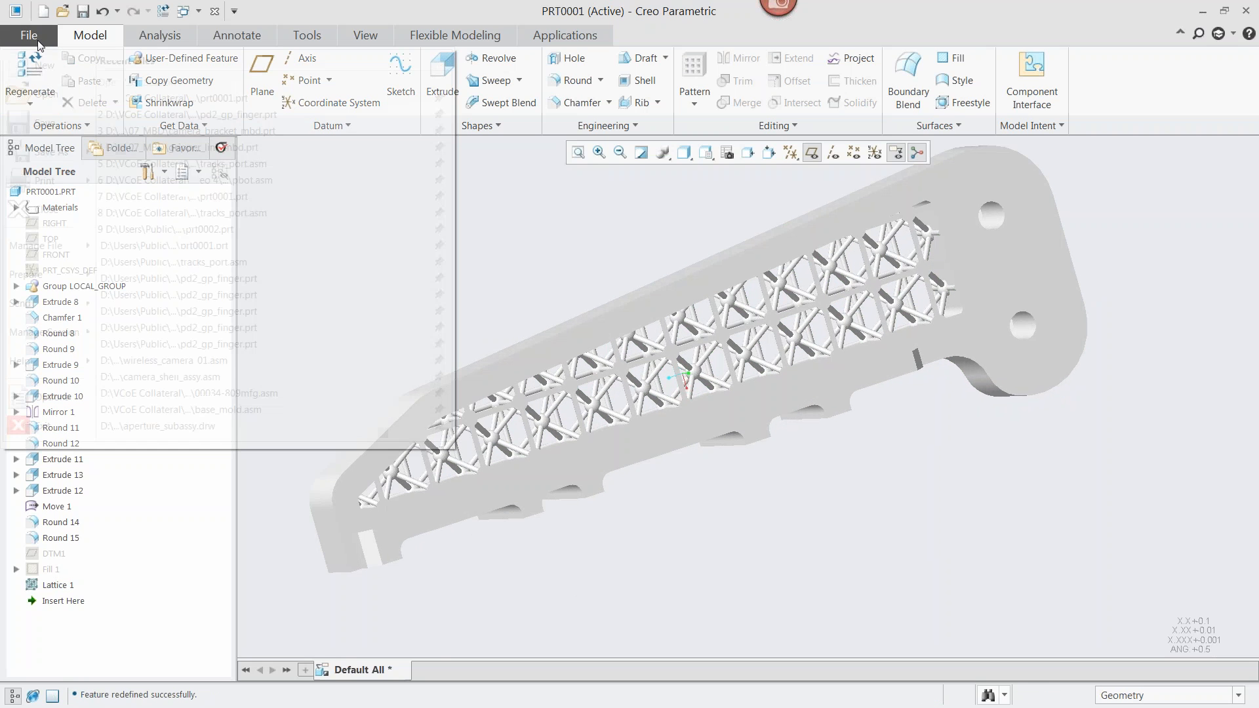
mouse_move(46, 181)
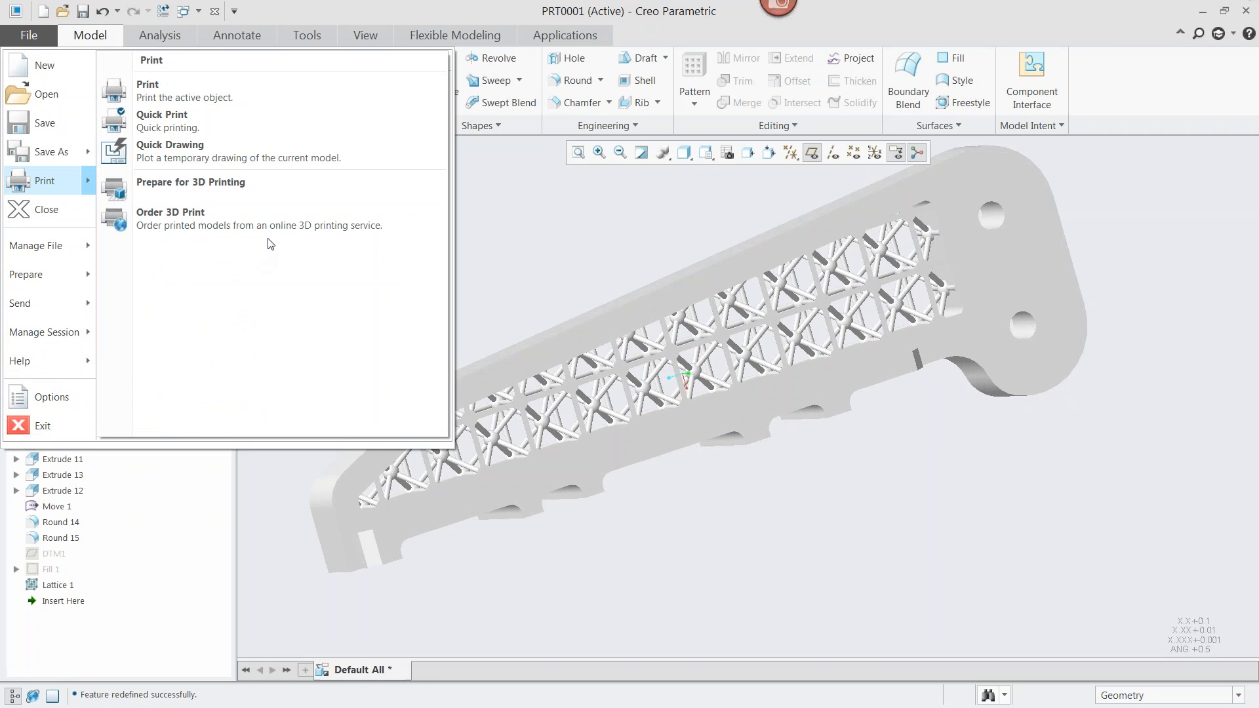
left_click(175, 185)
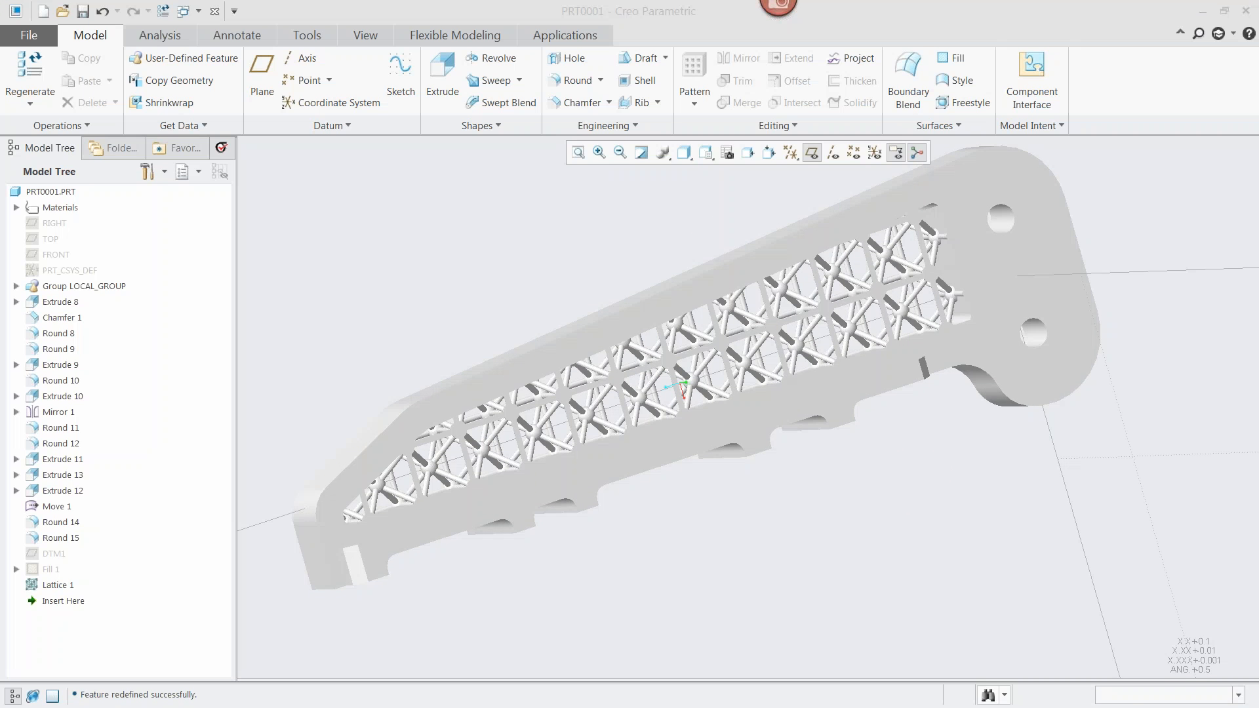
left_click_drag(722, 0, 669, 1)
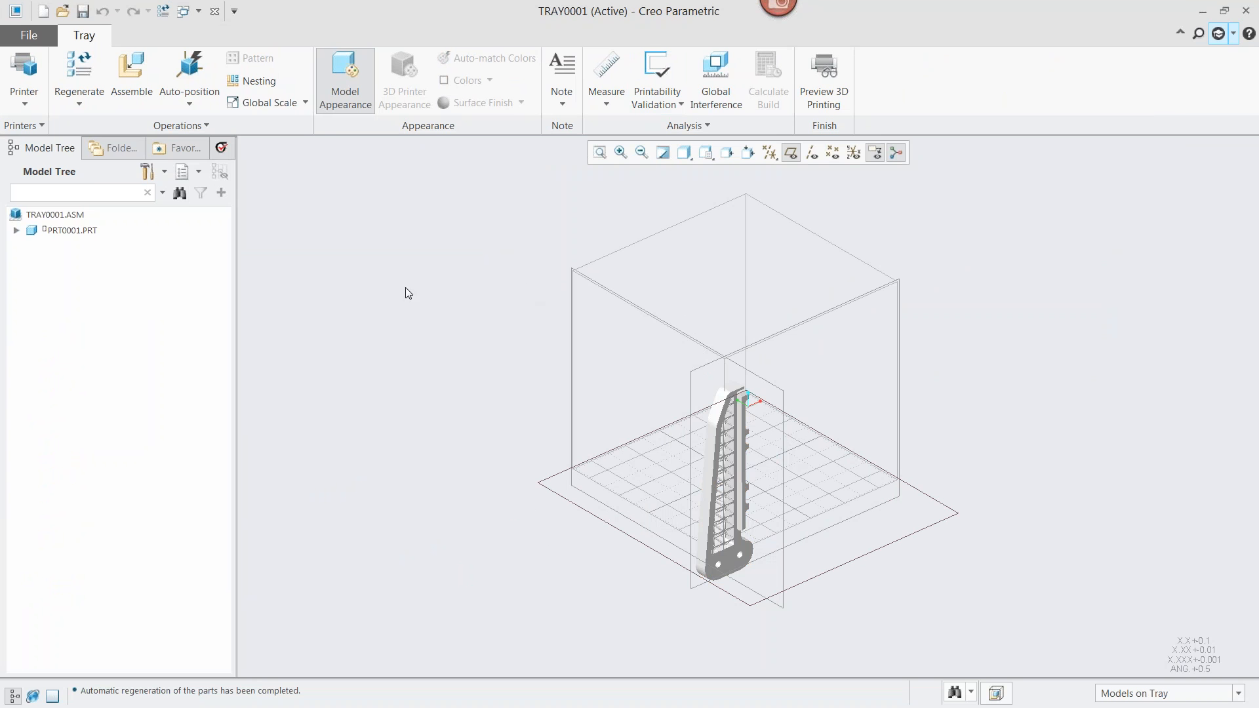
left_click(189, 69)
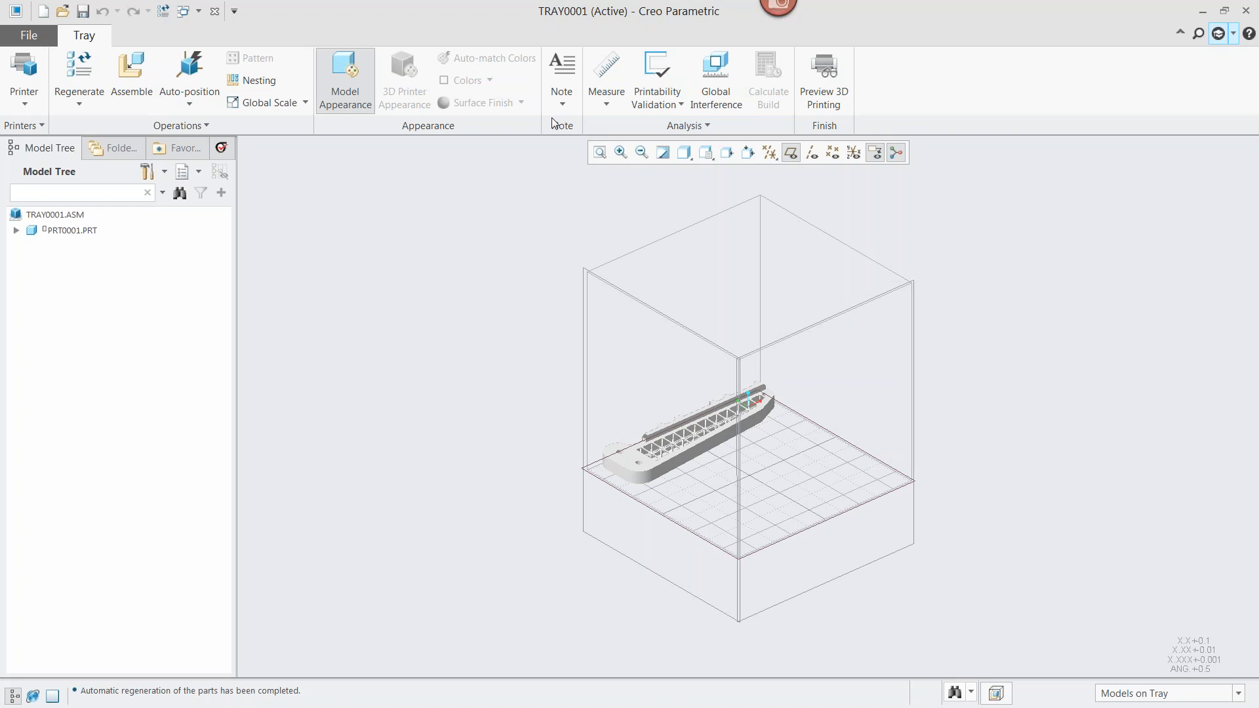
- Validate the thin walls of PRT0001 on the tray, reposition the result label, and close the check
left_click(659, 69)
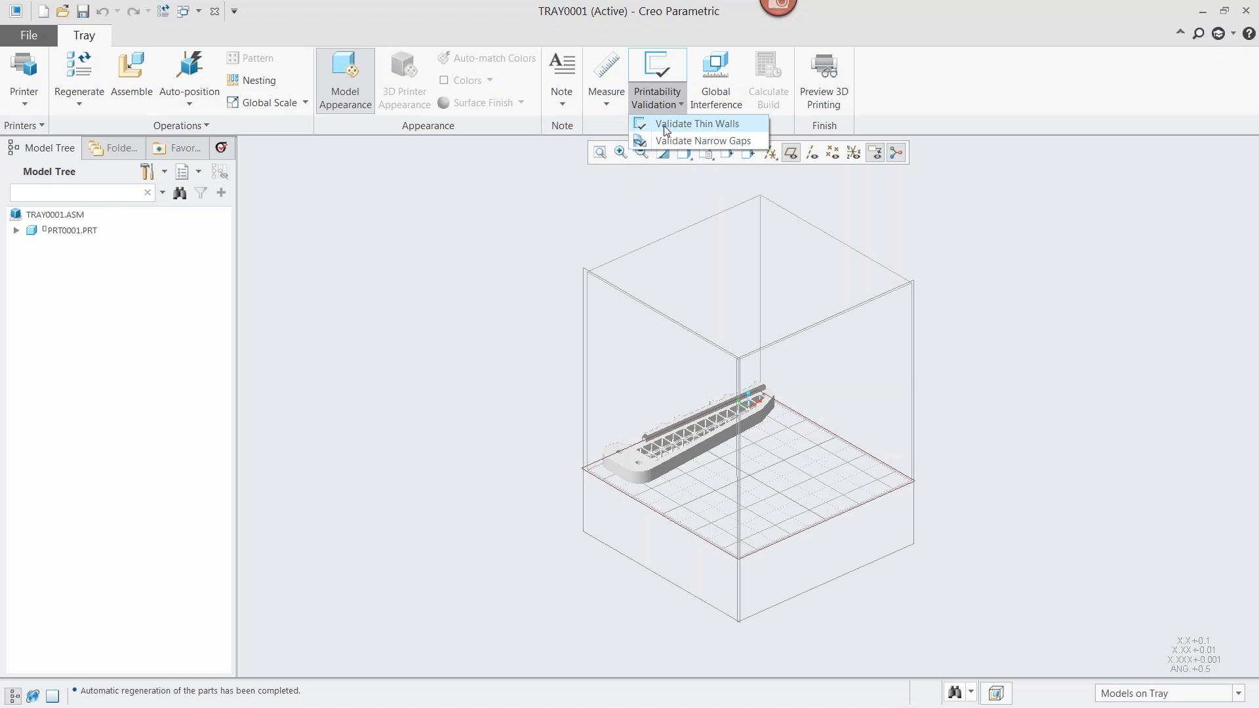
left_click(672, 125)
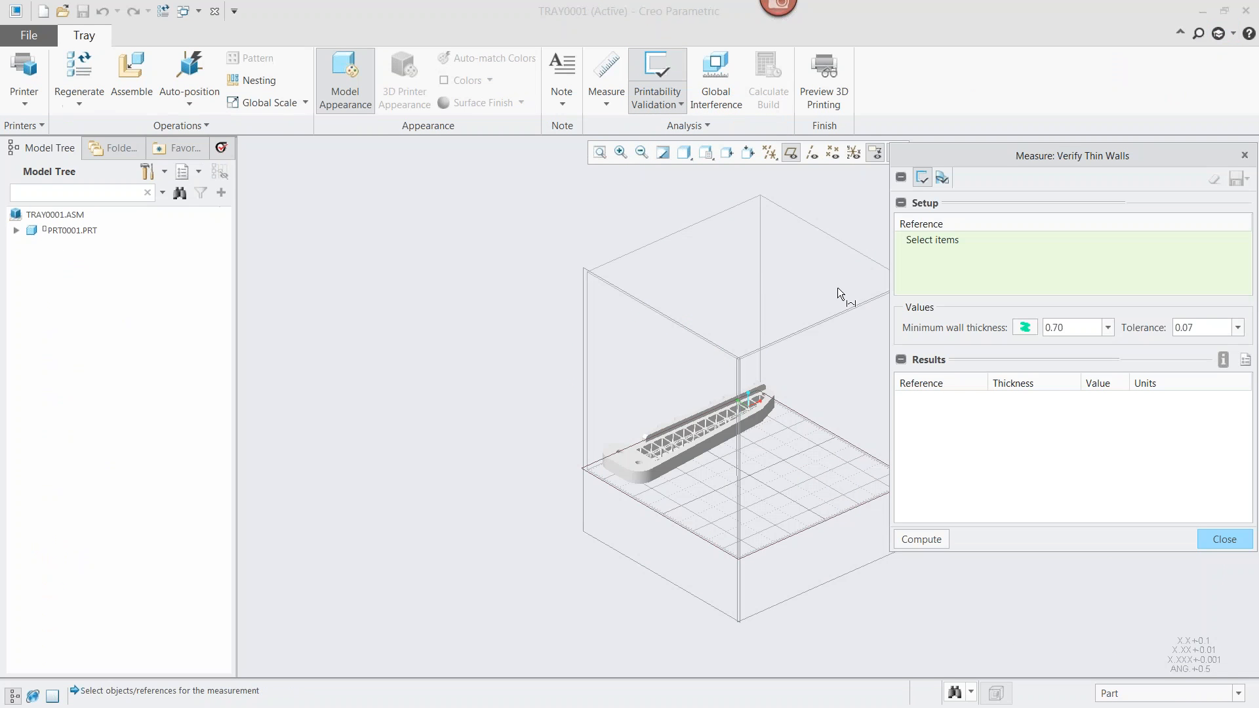
left_click(715, 441)
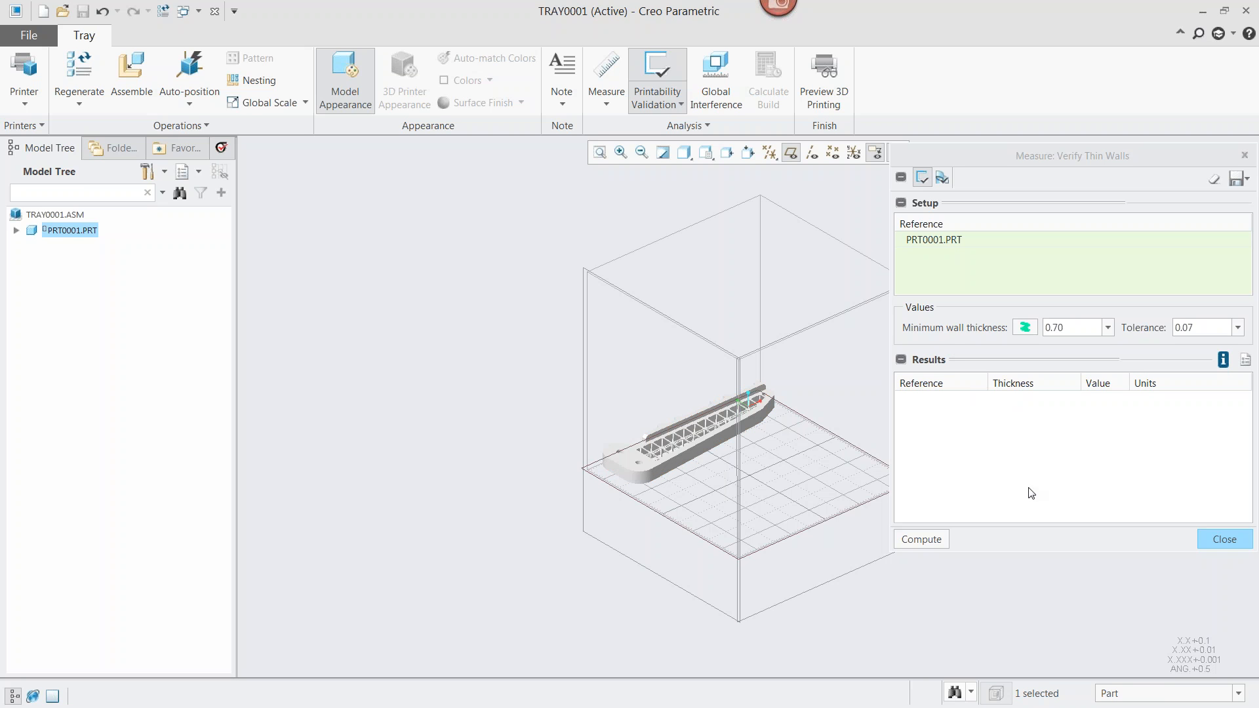
left_click(931, 539)
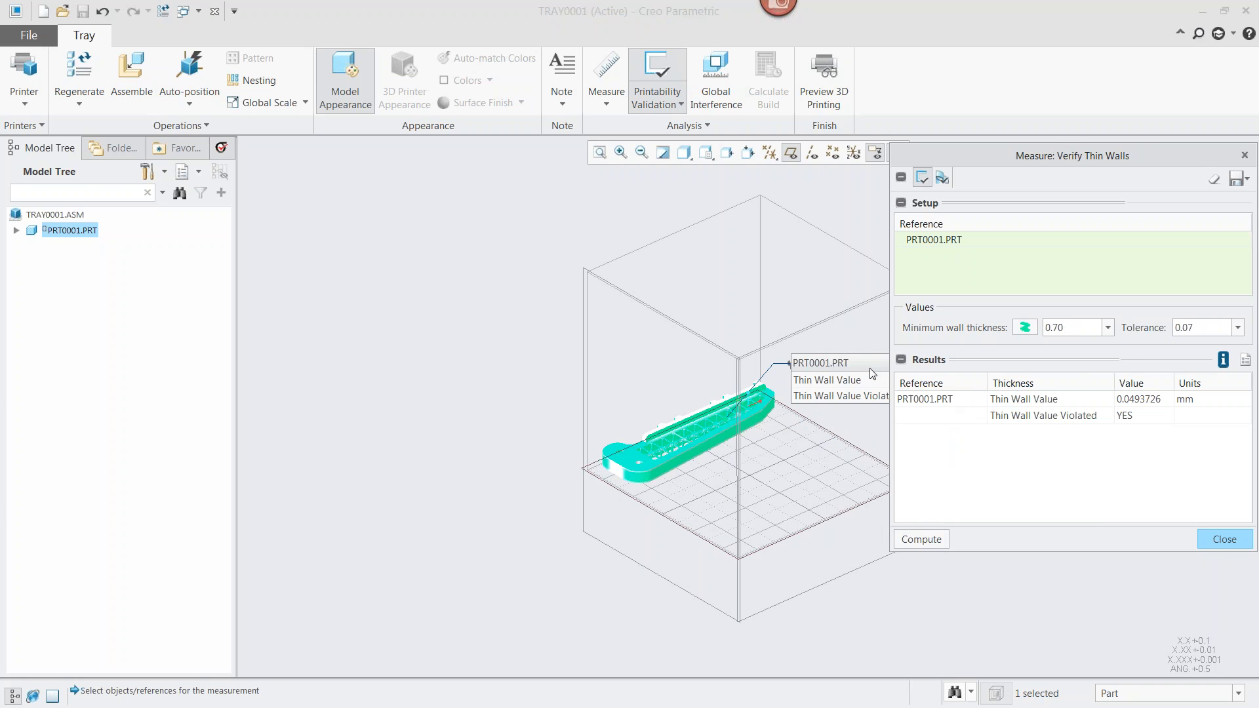
left_click_drag(861, 366, 576, 339)
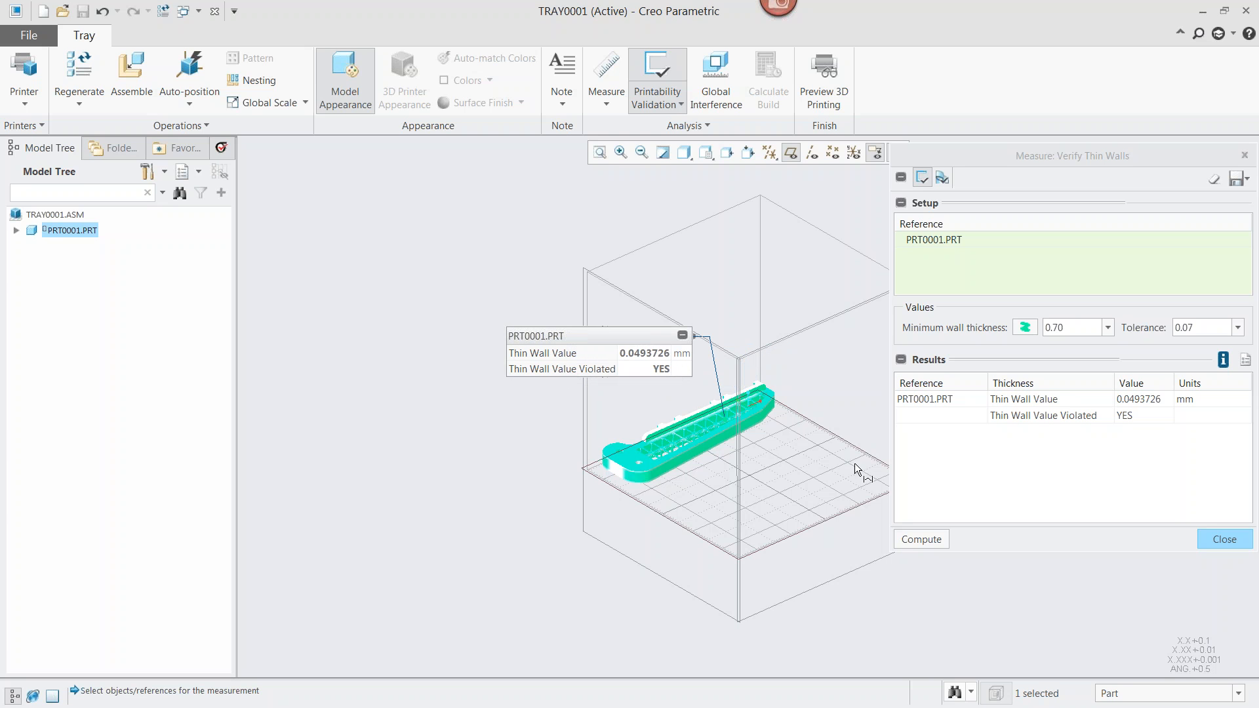
left_click(1221, 539)
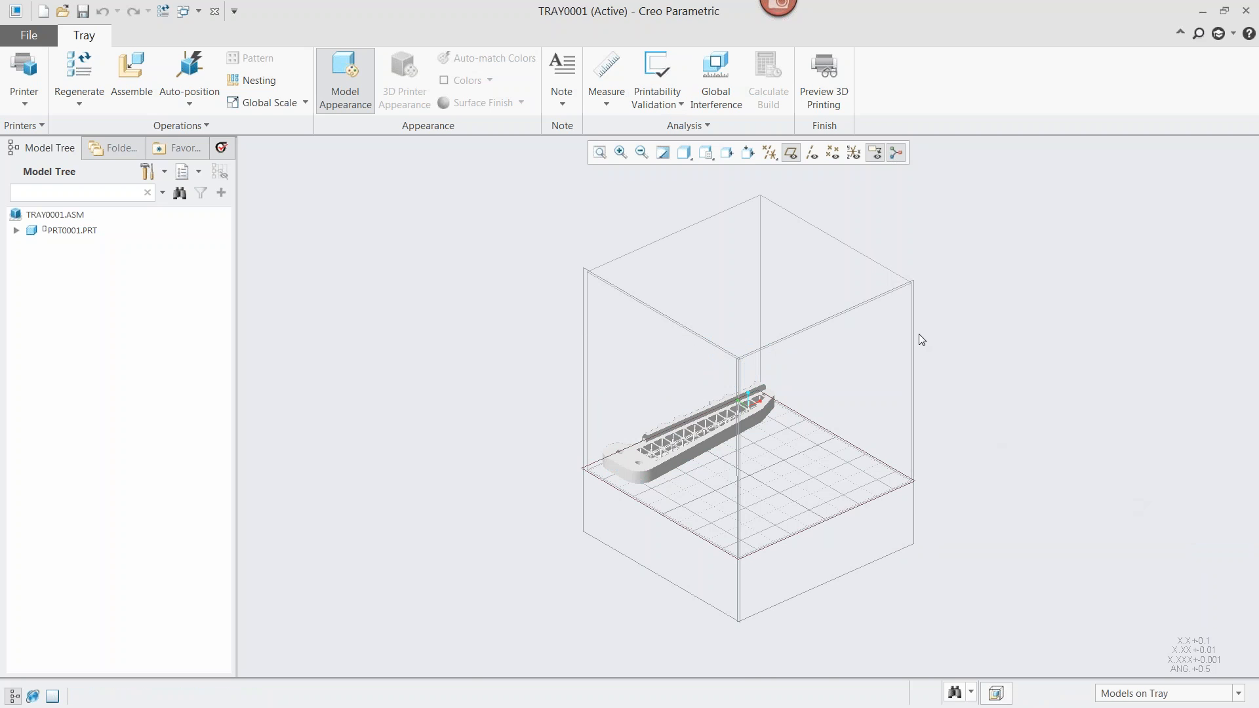
- Pattern the finger on the tray with a Direction pattern of 3 instances, using the tray volume's side plane as the direction reference
scroll(723, 296, "up", 5)
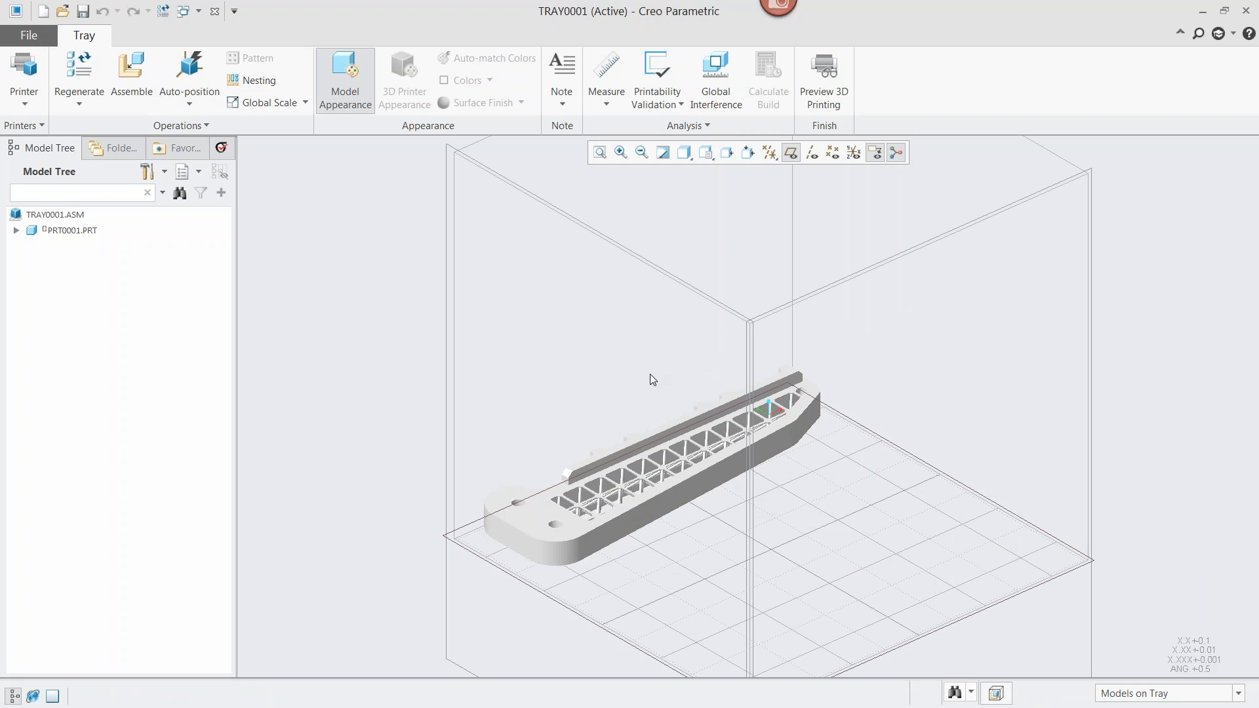
left_click(58, 230)
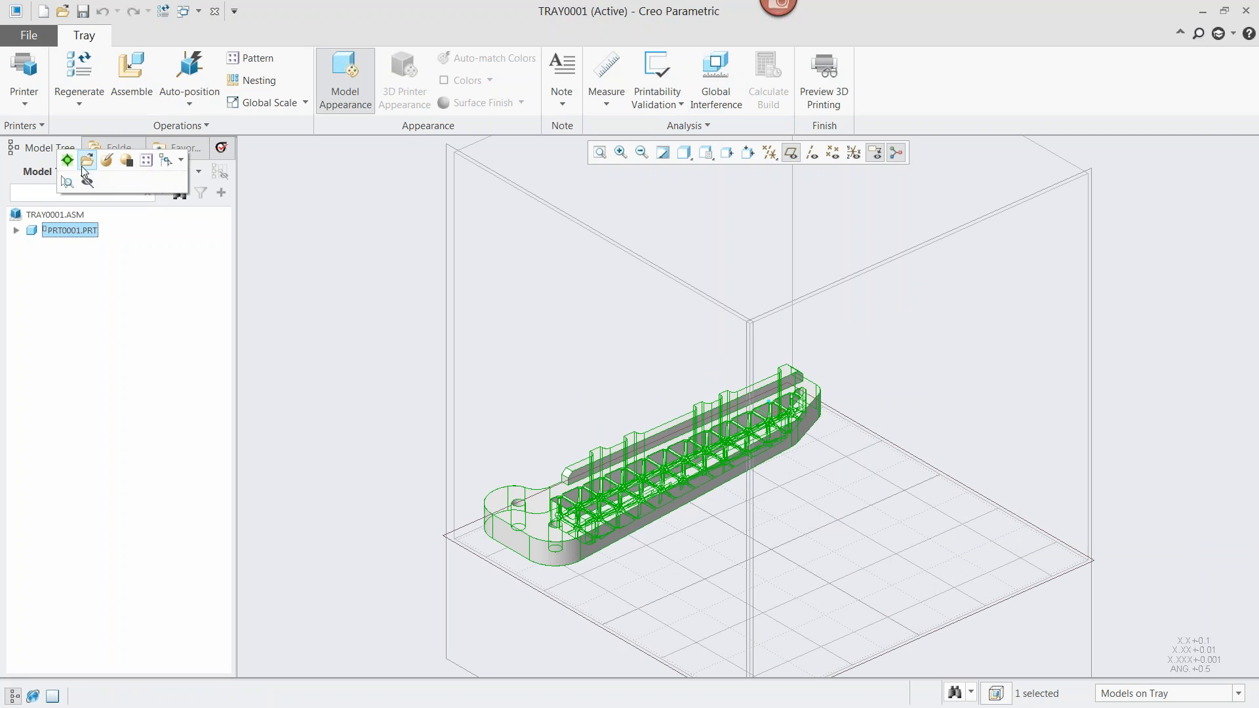
left_click(146, 160)
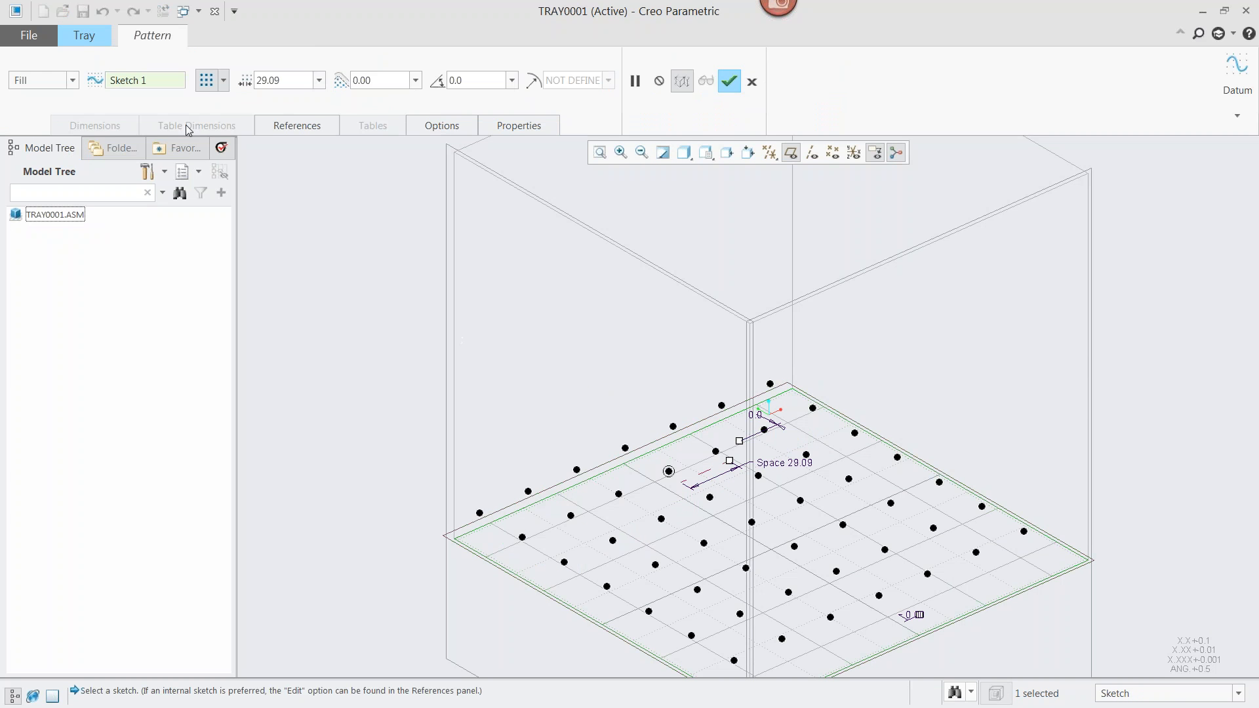
left_click(72, 80)
left_click(34, 110)
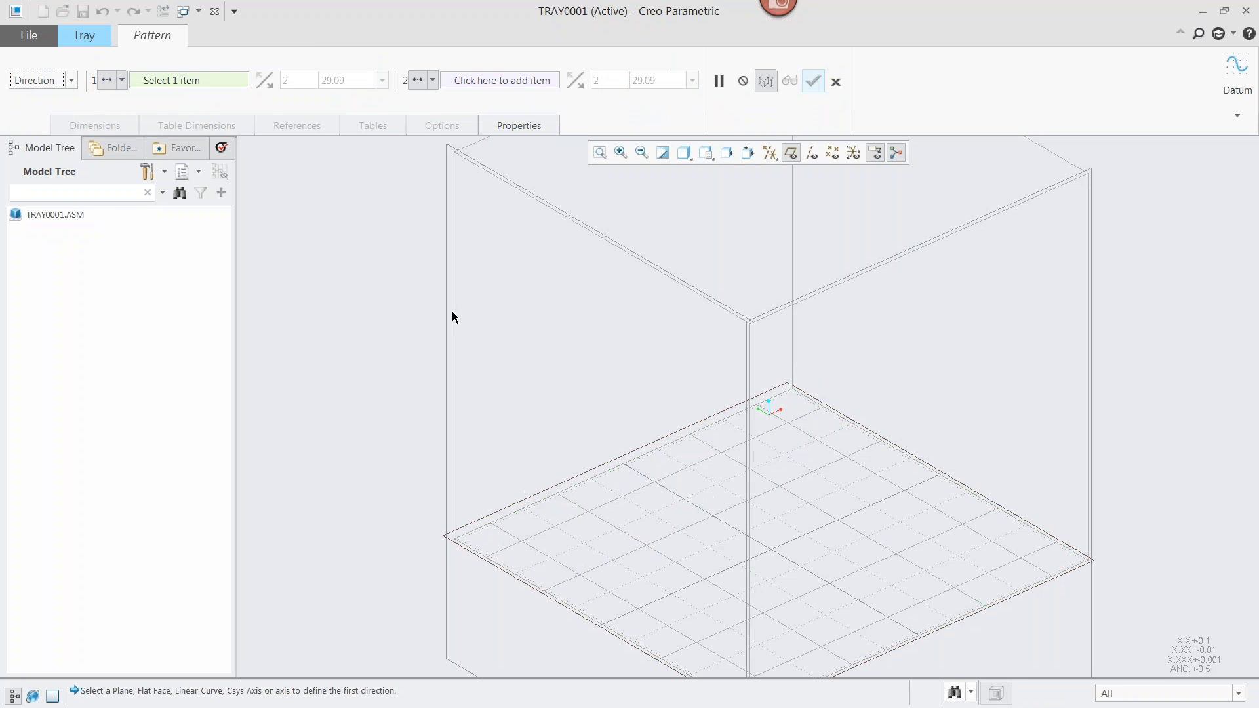
left_click(845, 352)
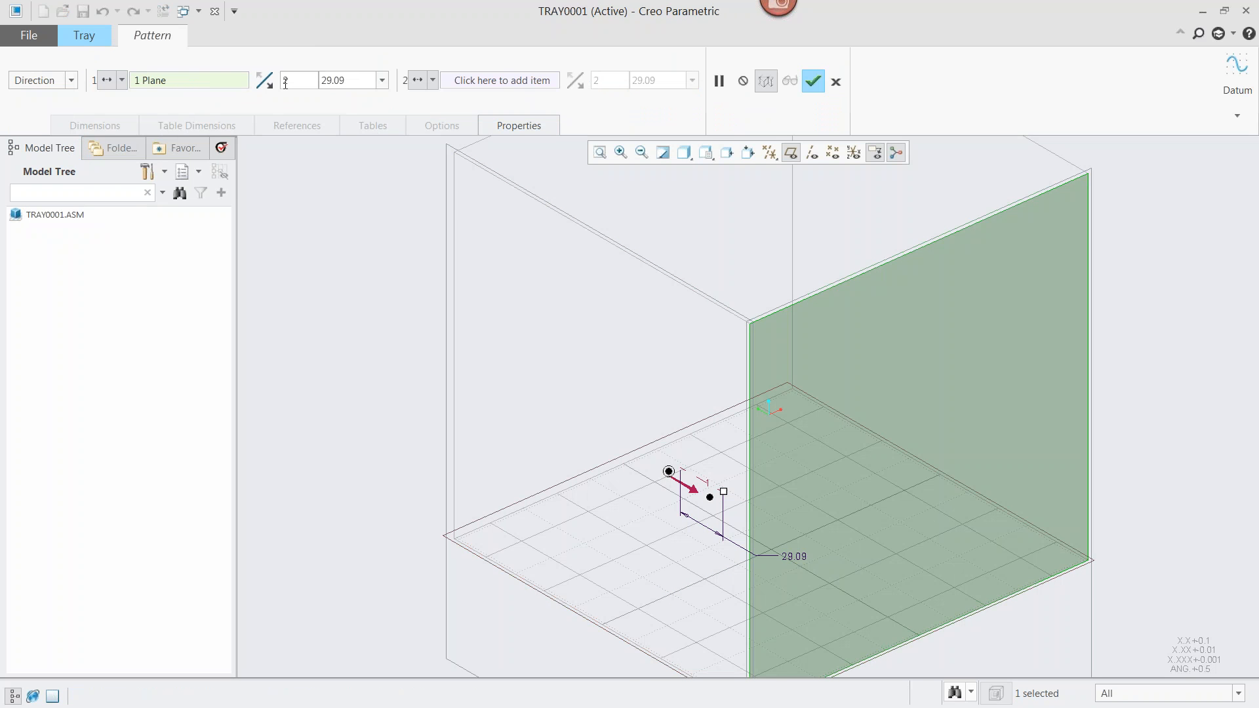
left_click(296, 78)
key("BackSpace")
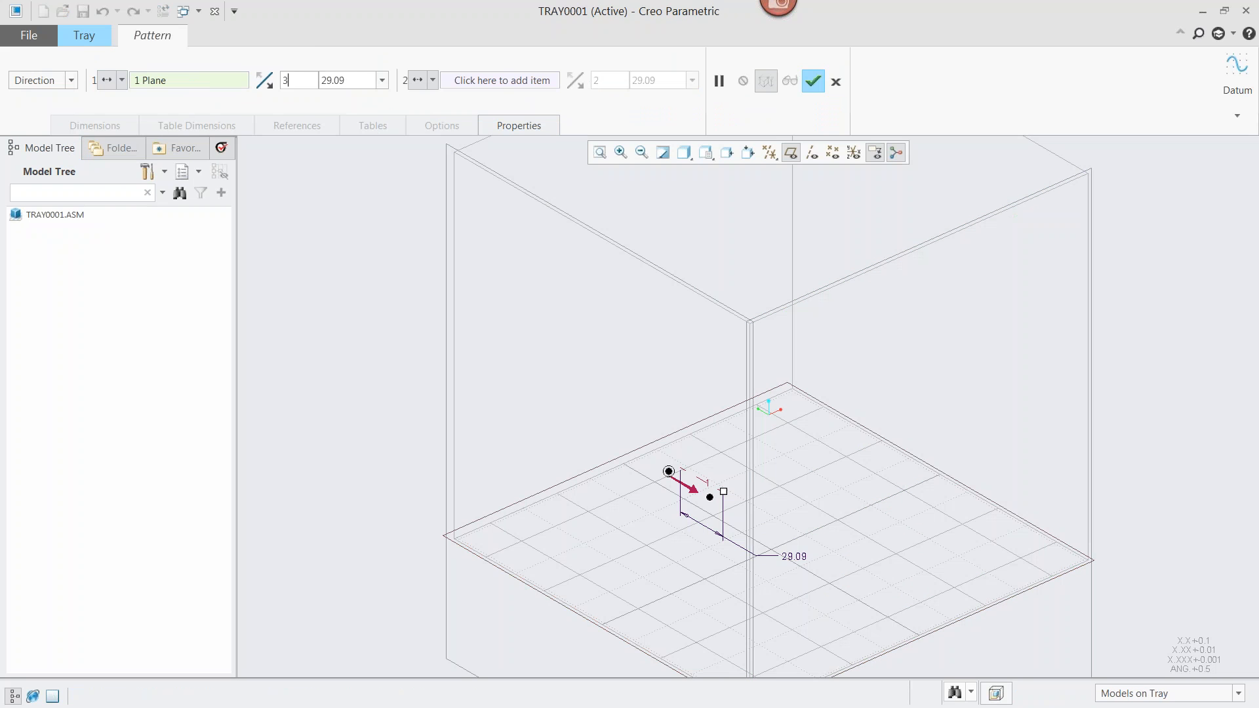
type("3")
left_click(814, 81)
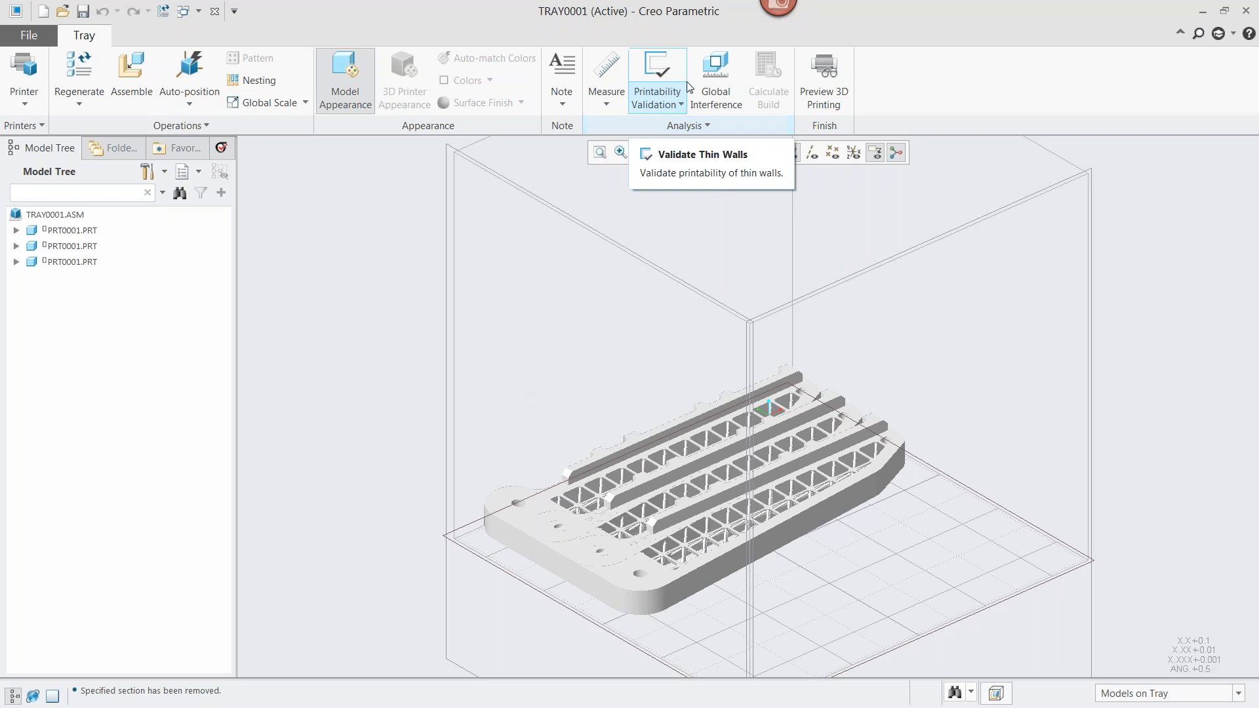
- Compute the global interference between the patterned parts on the tray and inspect the overlapping volumes
left_click(716, 72)
left_click(551, 549)
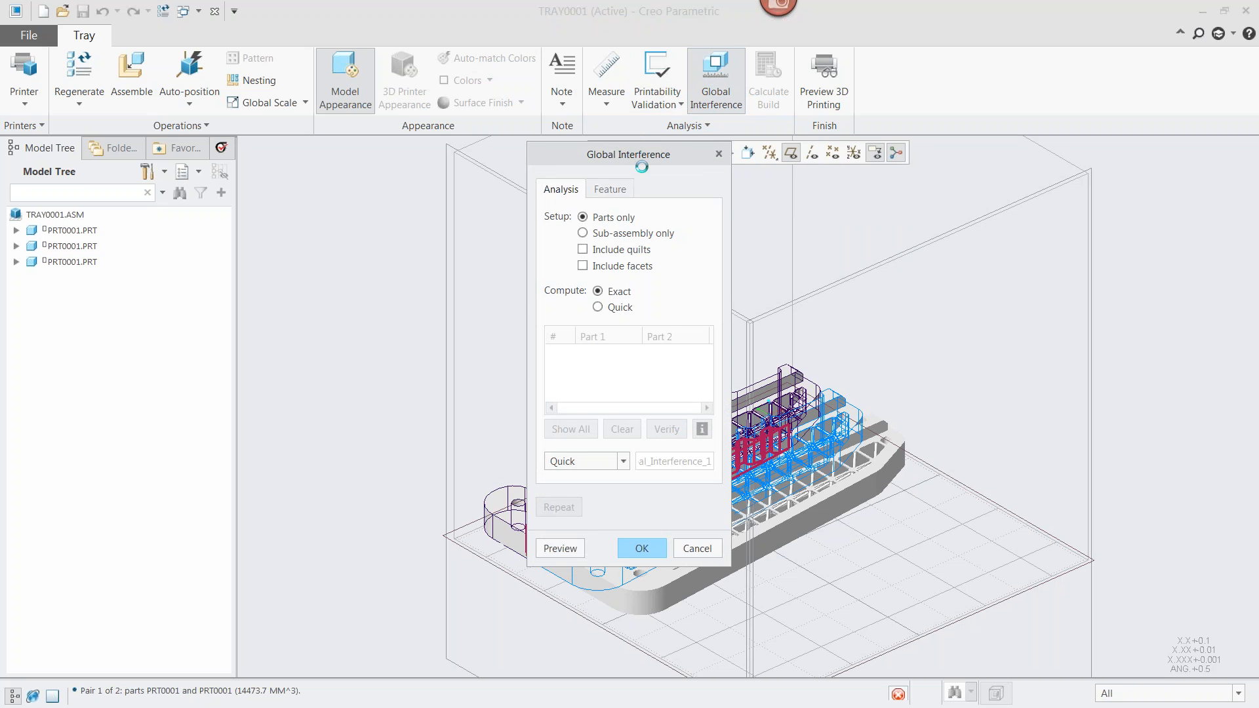
left_click_drag(626, 154, 757, 144)
left_click_drag(966, 160, 1062, 155)
middle_click_drag(670, 532, 672, 535)
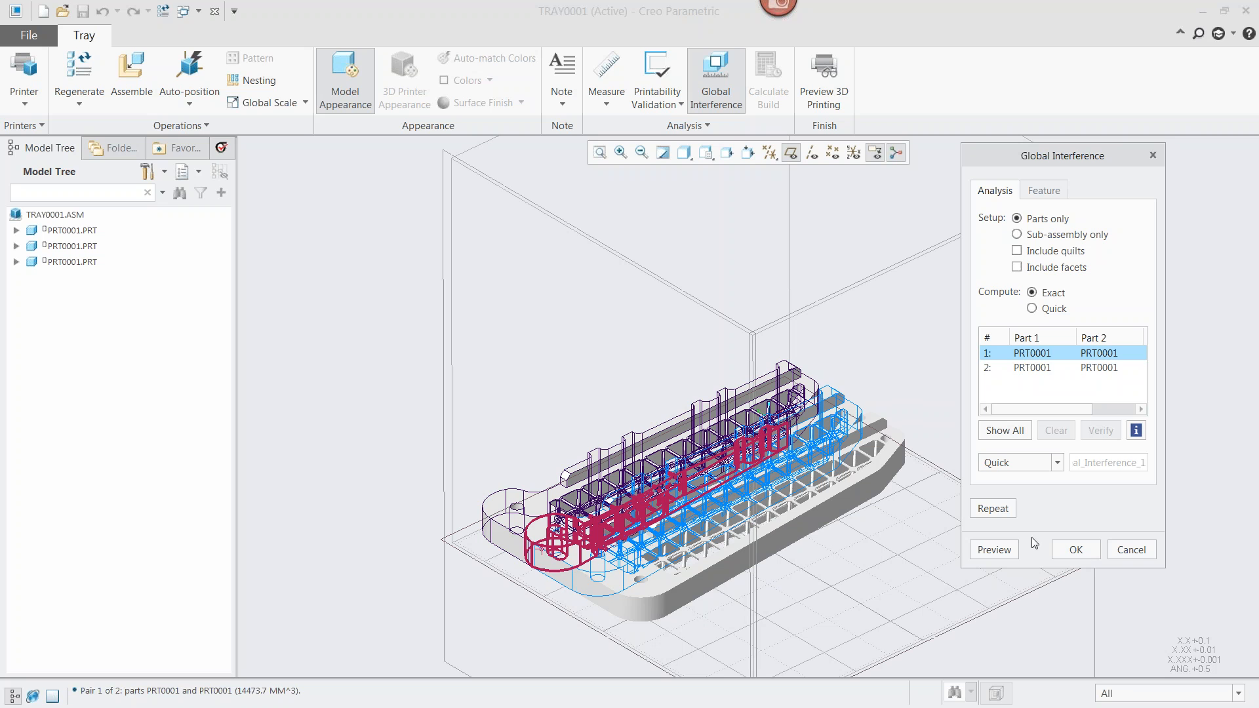
- Close the interference check and auto-position the three overlapping finger parts on the tray
left_click(1130, 549)
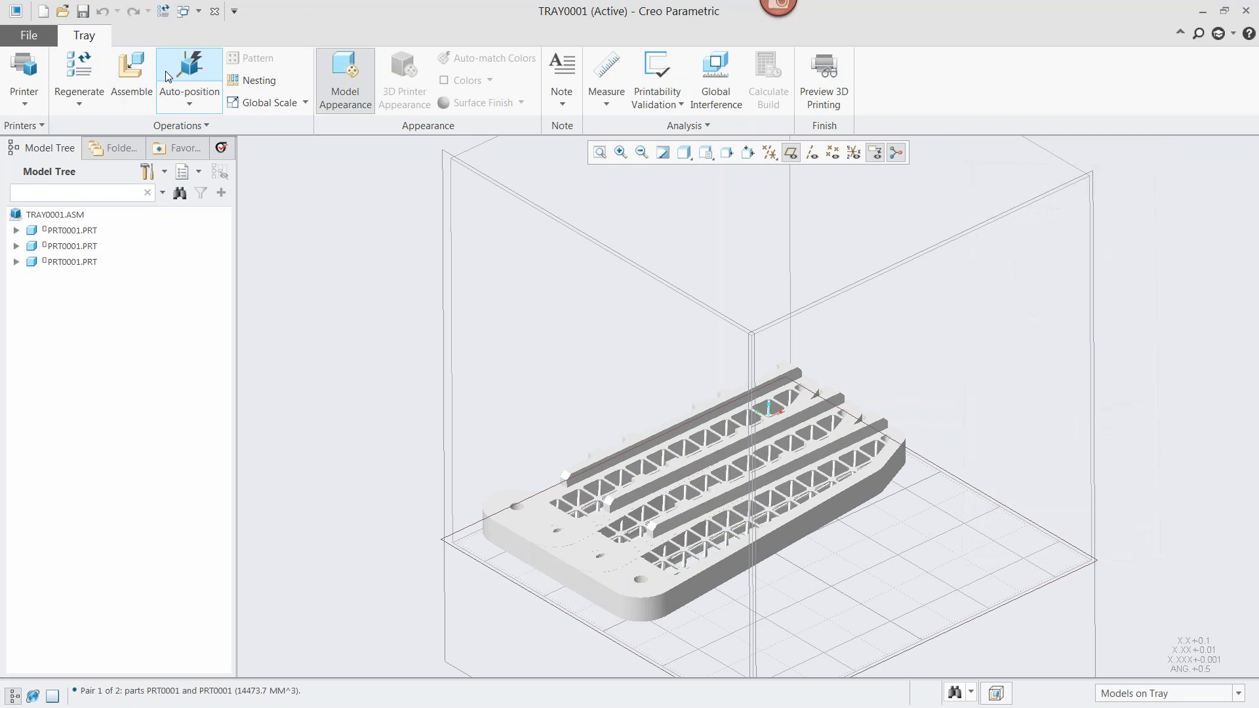
left_click(189, 78)
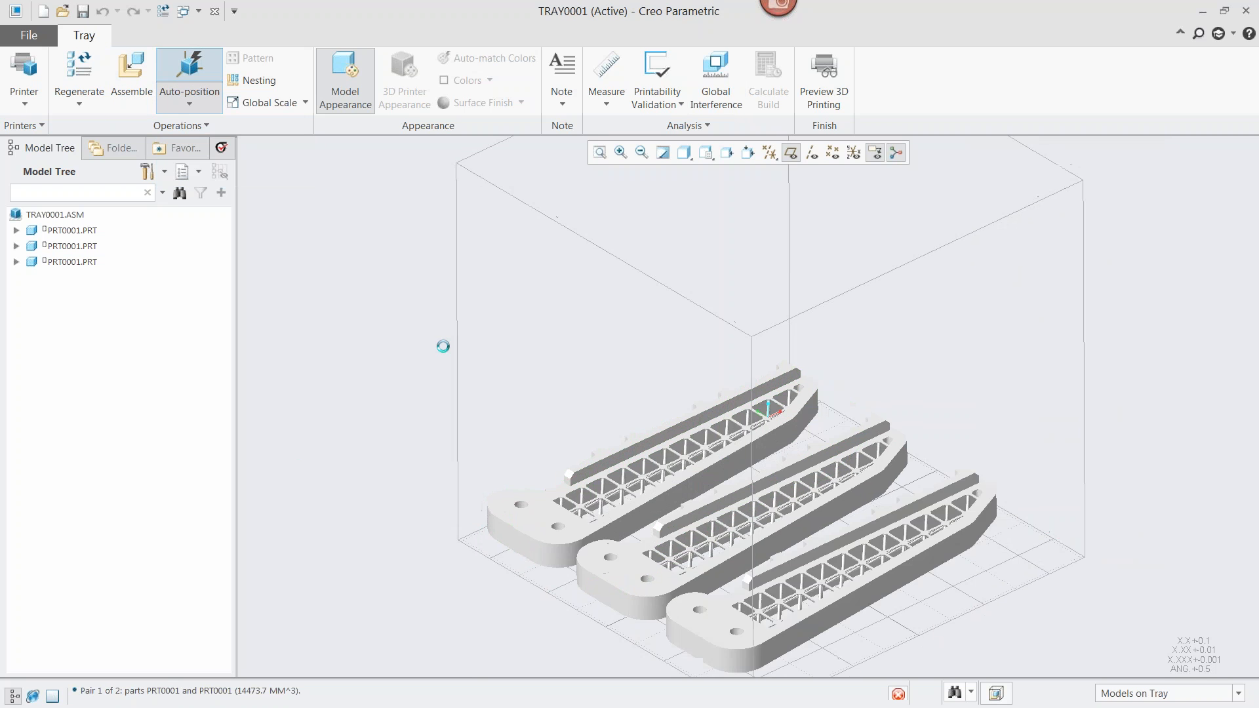
- Open the 3D printing preview of the tray and display the support material on the three fingers
left_click(837, 112)
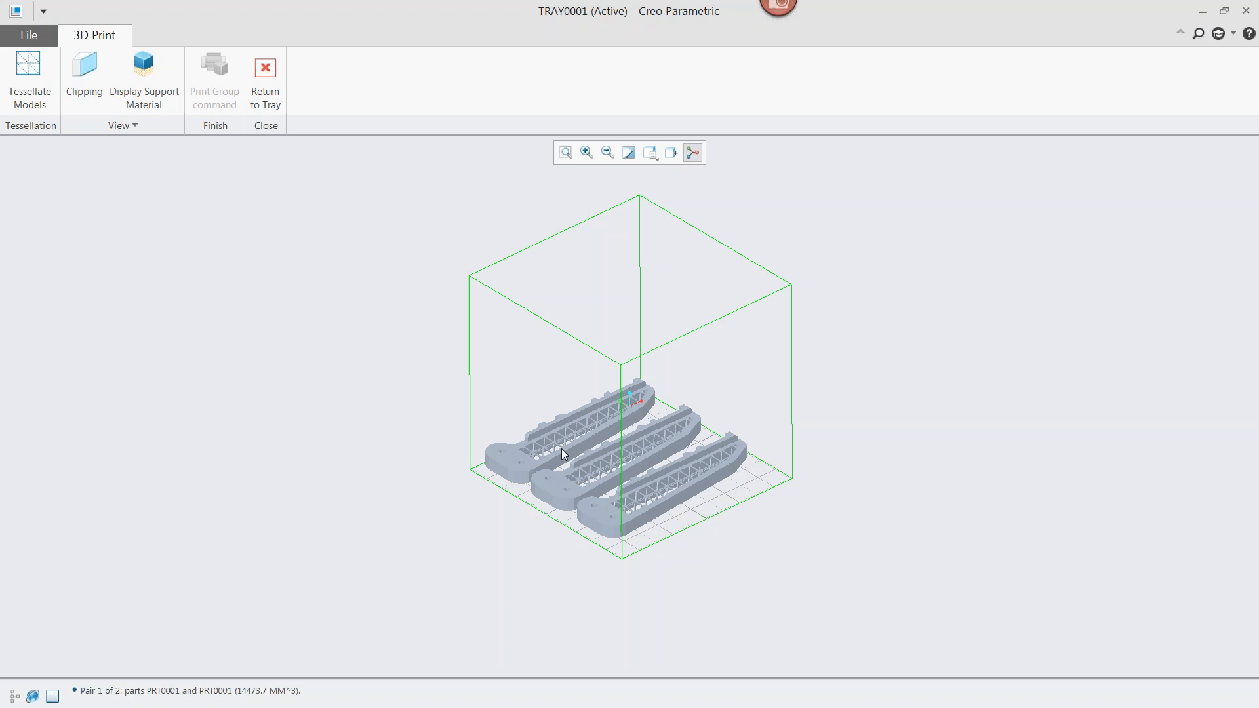
left_click(144, 75)
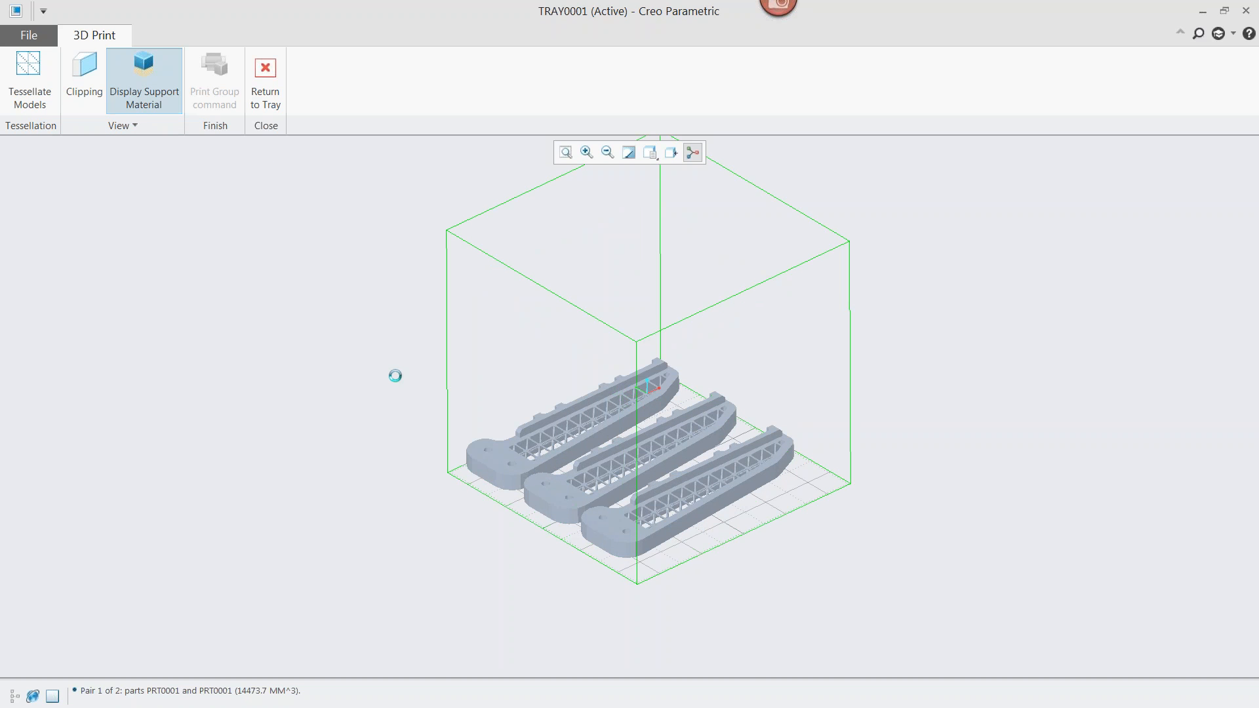
scroll(501, 423, "down", 2)
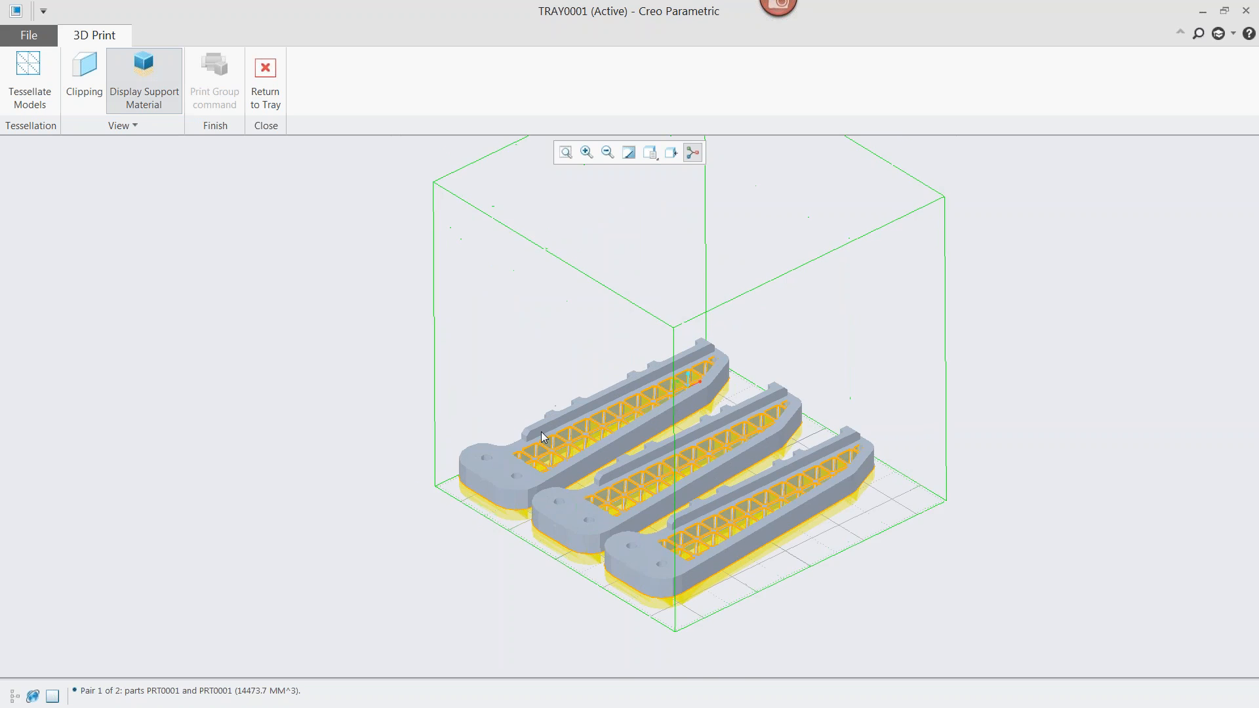
scroll(541, 431, "down", 2)
scroll(541, 432, "down", 5)
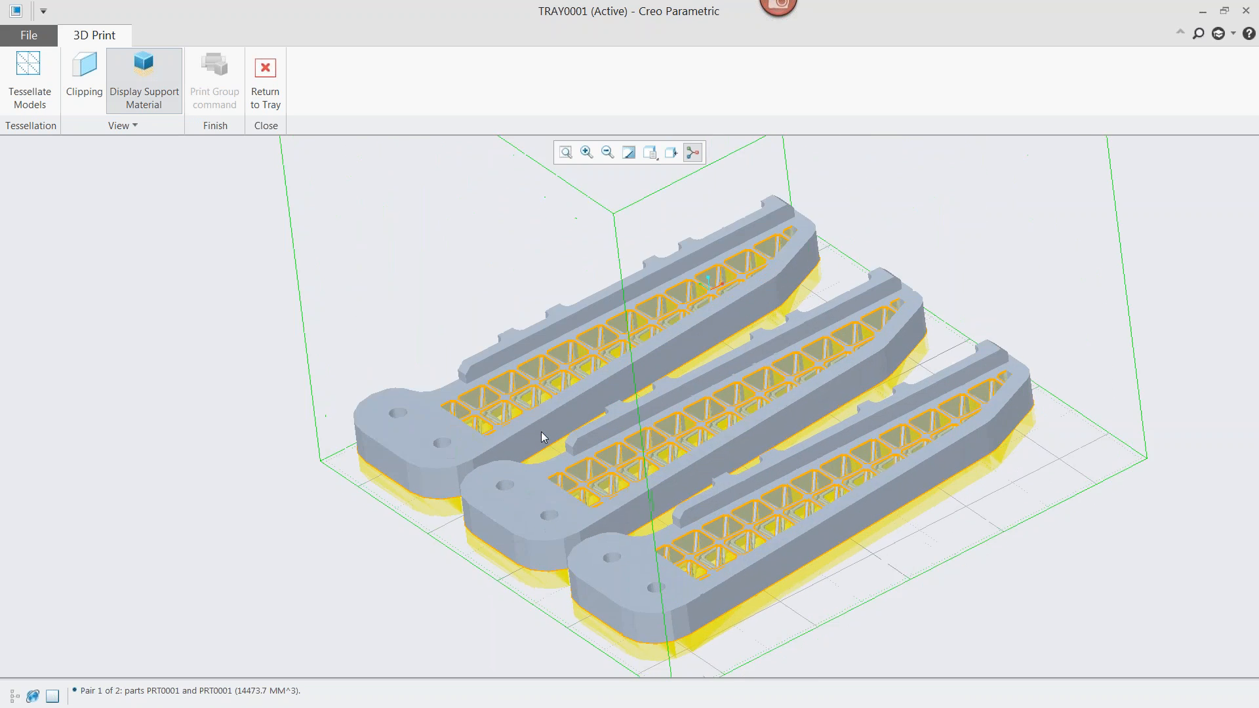
middle_click_drag(541, 431, 607, 411)
scroll(608, 411, "down", 1)
- Turn on clipping in the print preview, drag the clipping plane through the fingers, and return to the tray
left_click(97, 89)
middle_click_drag(480, 271, 783, 394)
left_click_drag(782, 394, 726, 250)
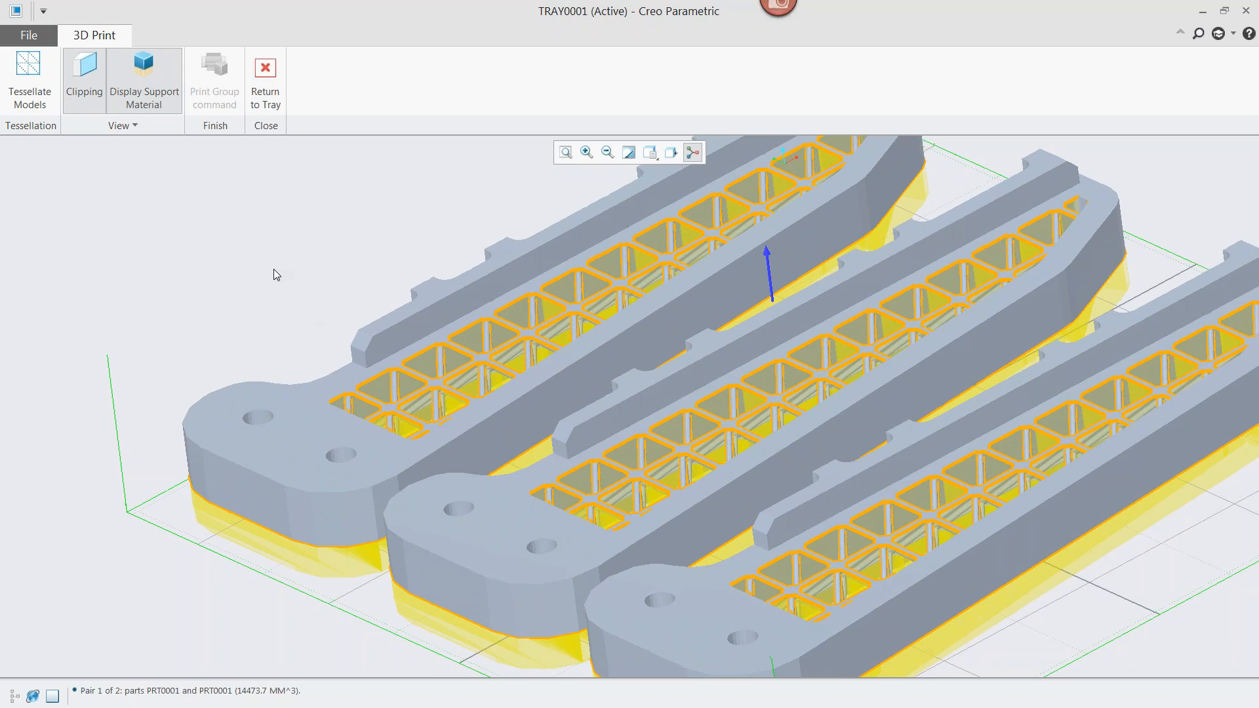
scroll(274, 269, "up", 3)
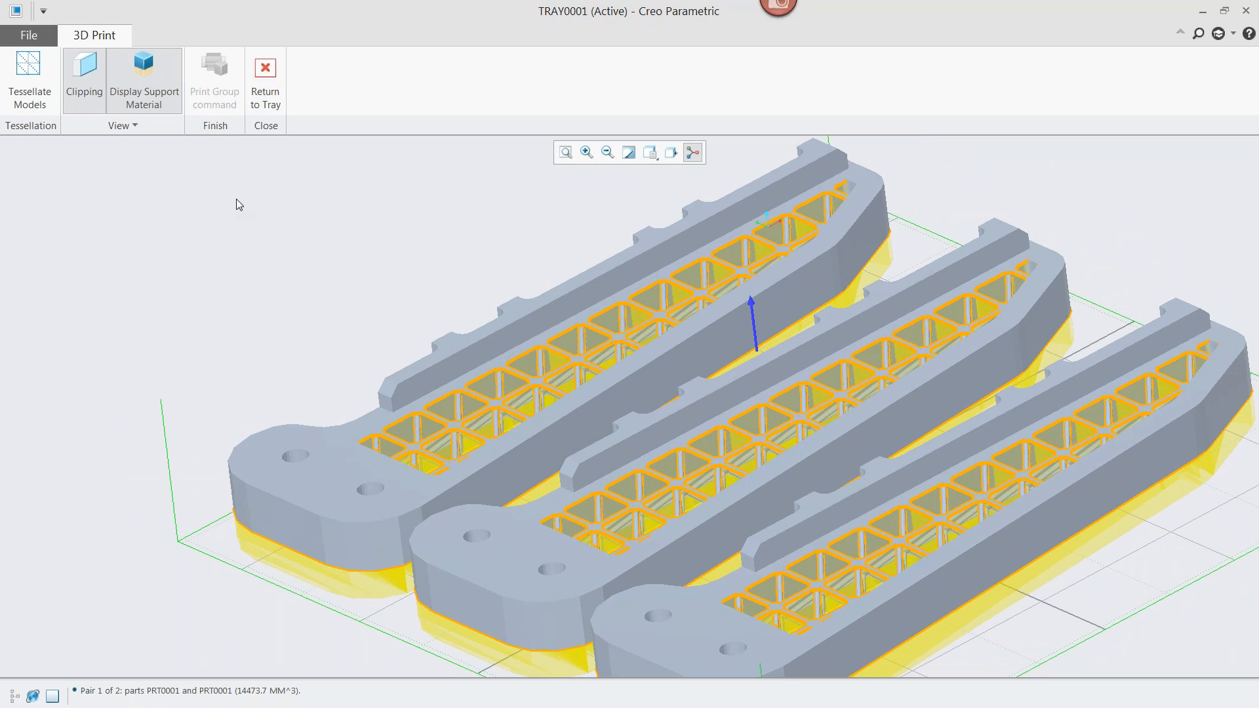
left_click(265, 85)
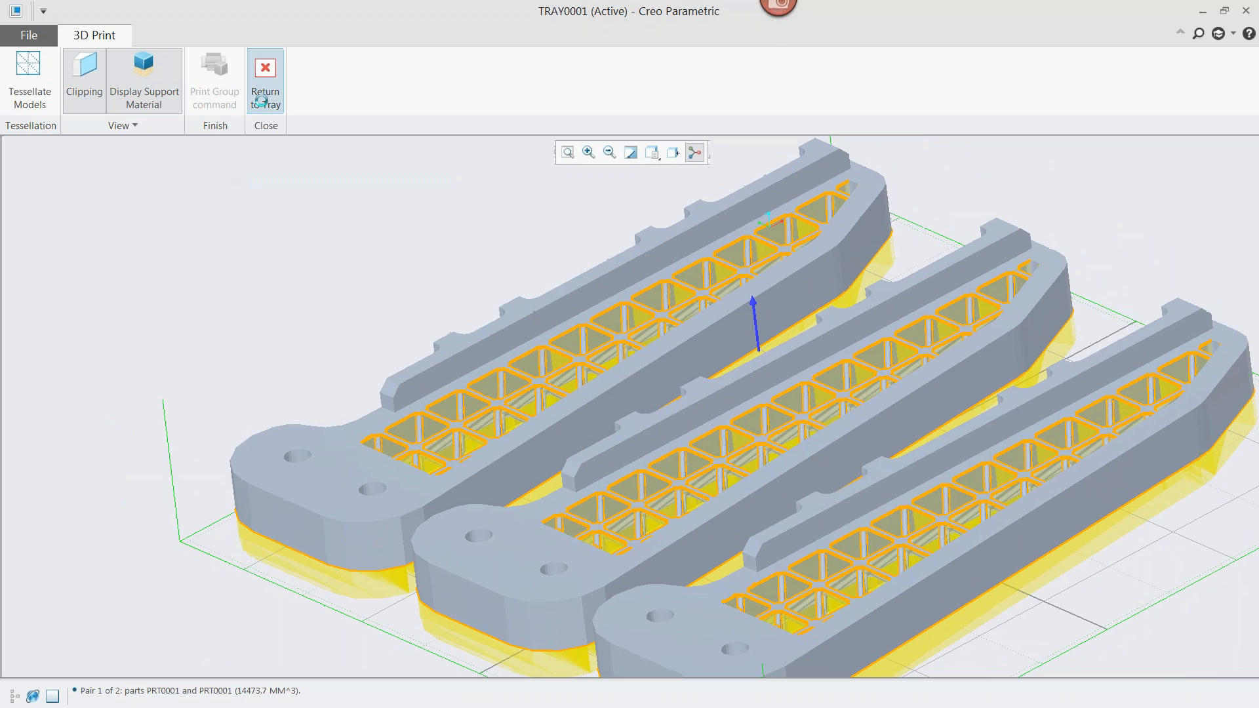
- Switch to the PBOT.ASM window and inspect the full robot assembly from both sides
left_click(184, 11)
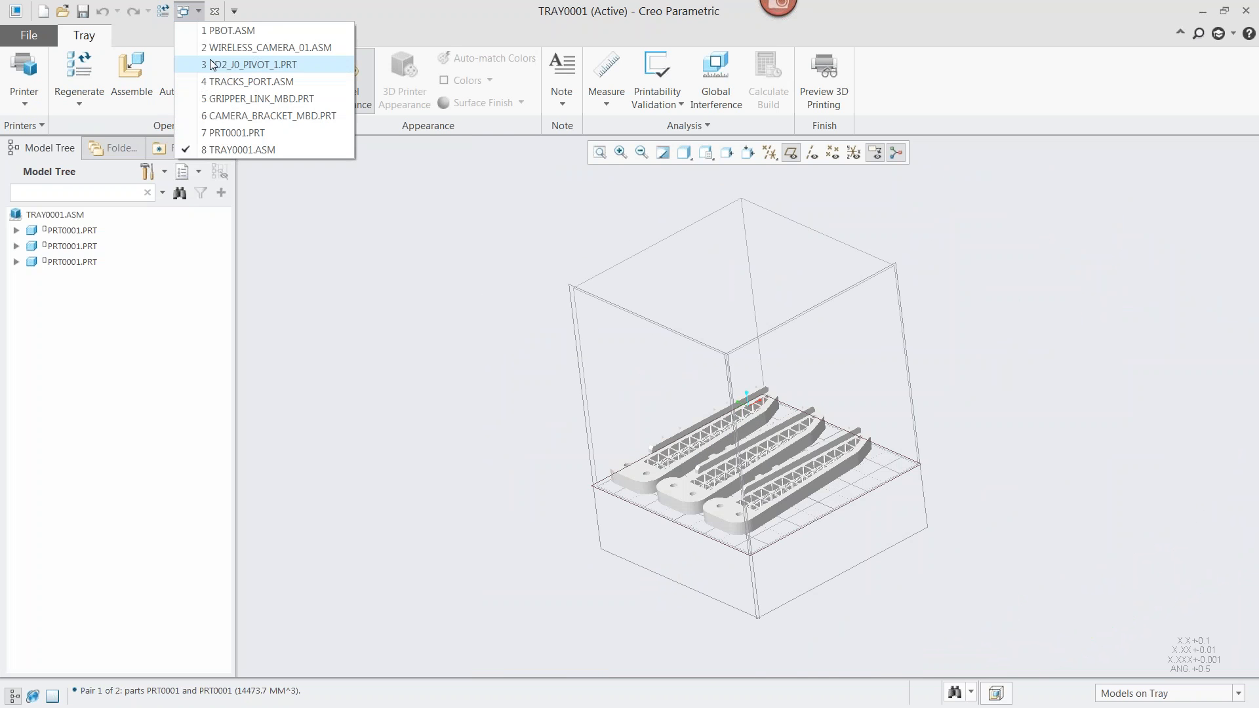
left_click(212, 34)
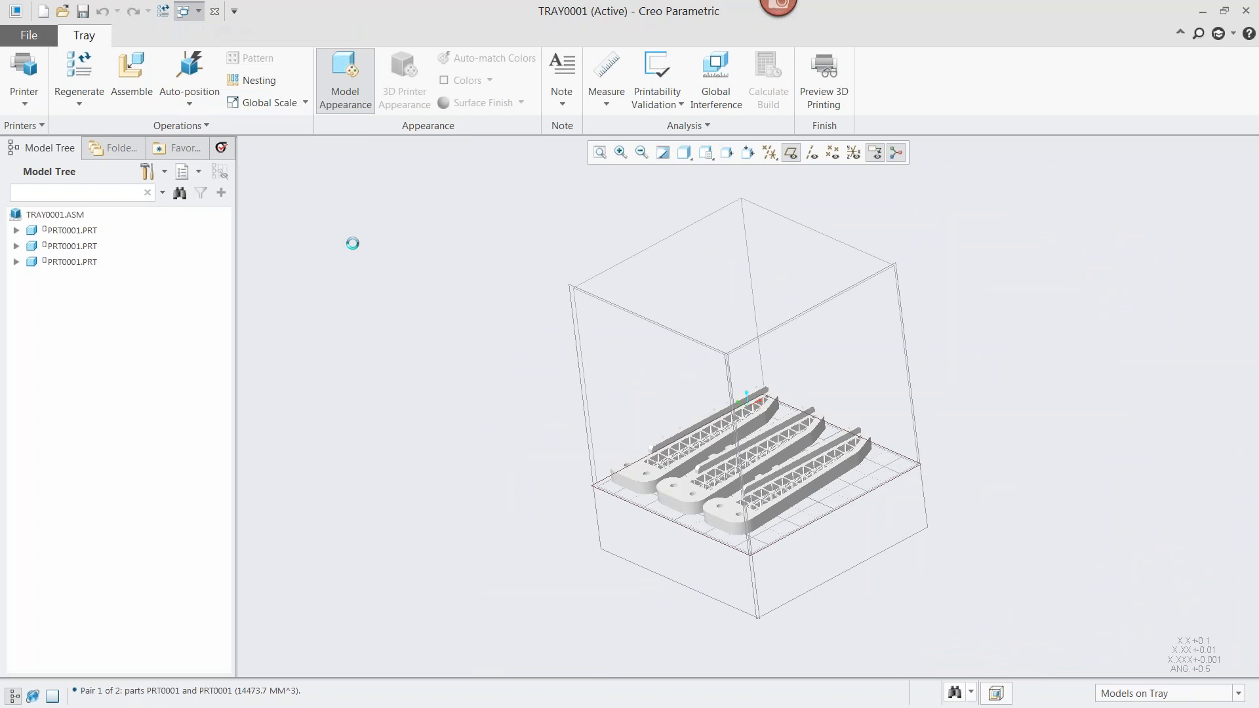
scroll(349, 277, "down", 10)
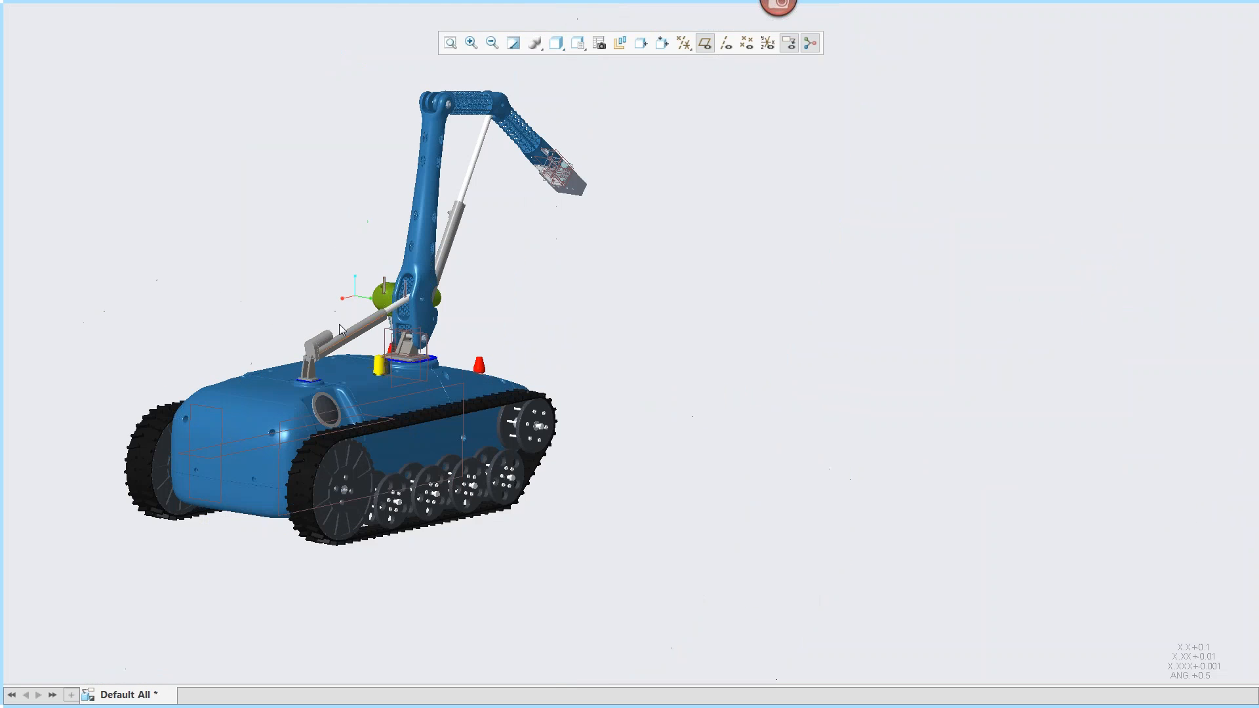
middle_click_drag(340, 314, 349, 324, "shift")
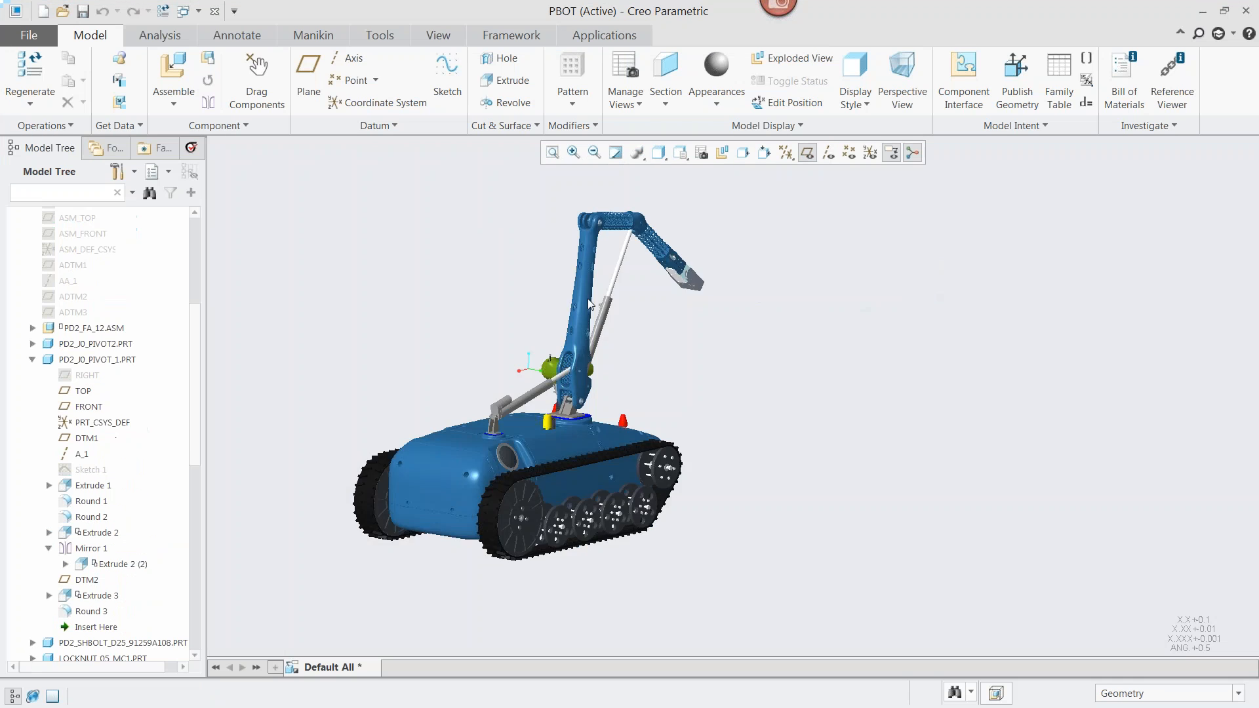
middle_click_drag(931, 371, 848, 370)
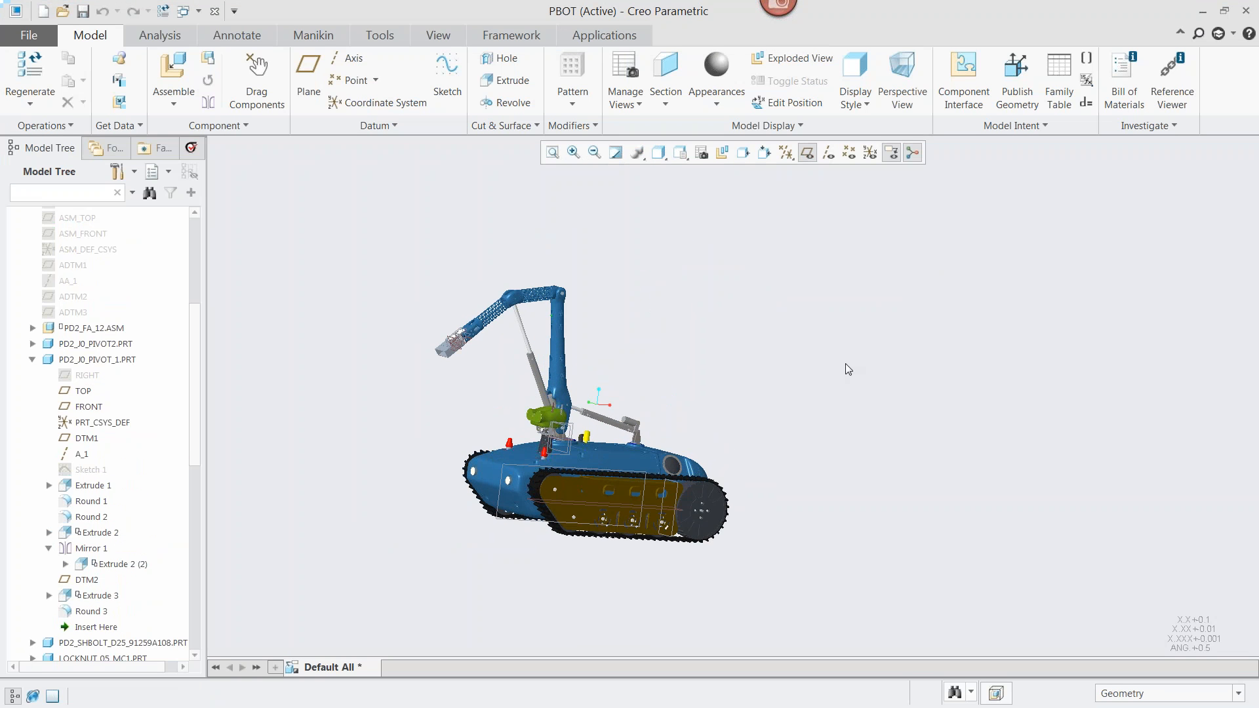